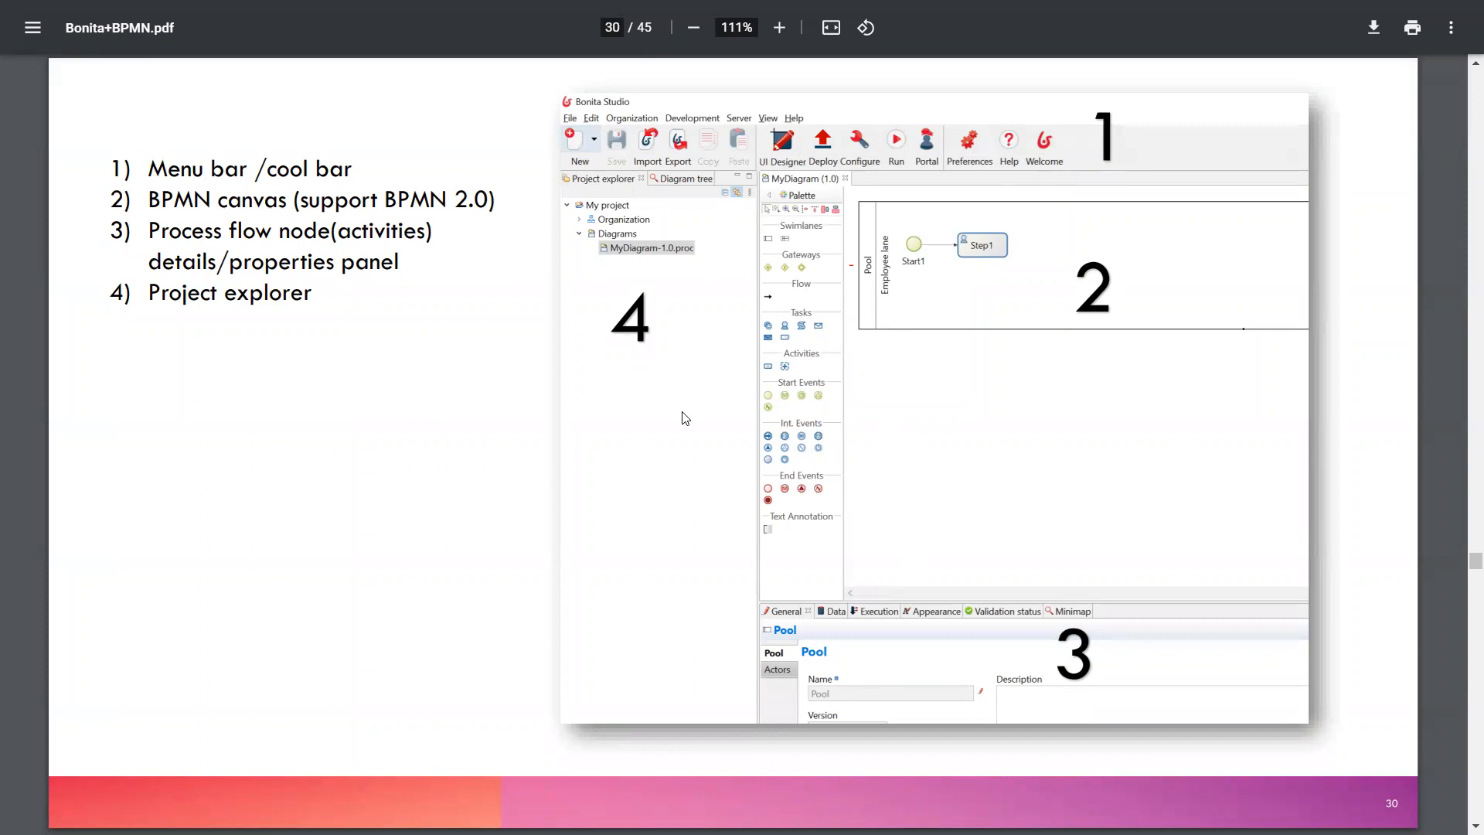
- Switch from the PDF slide in Chrome to the Bonita Studio window
{"action": "key", "text": "alt+Tab"}
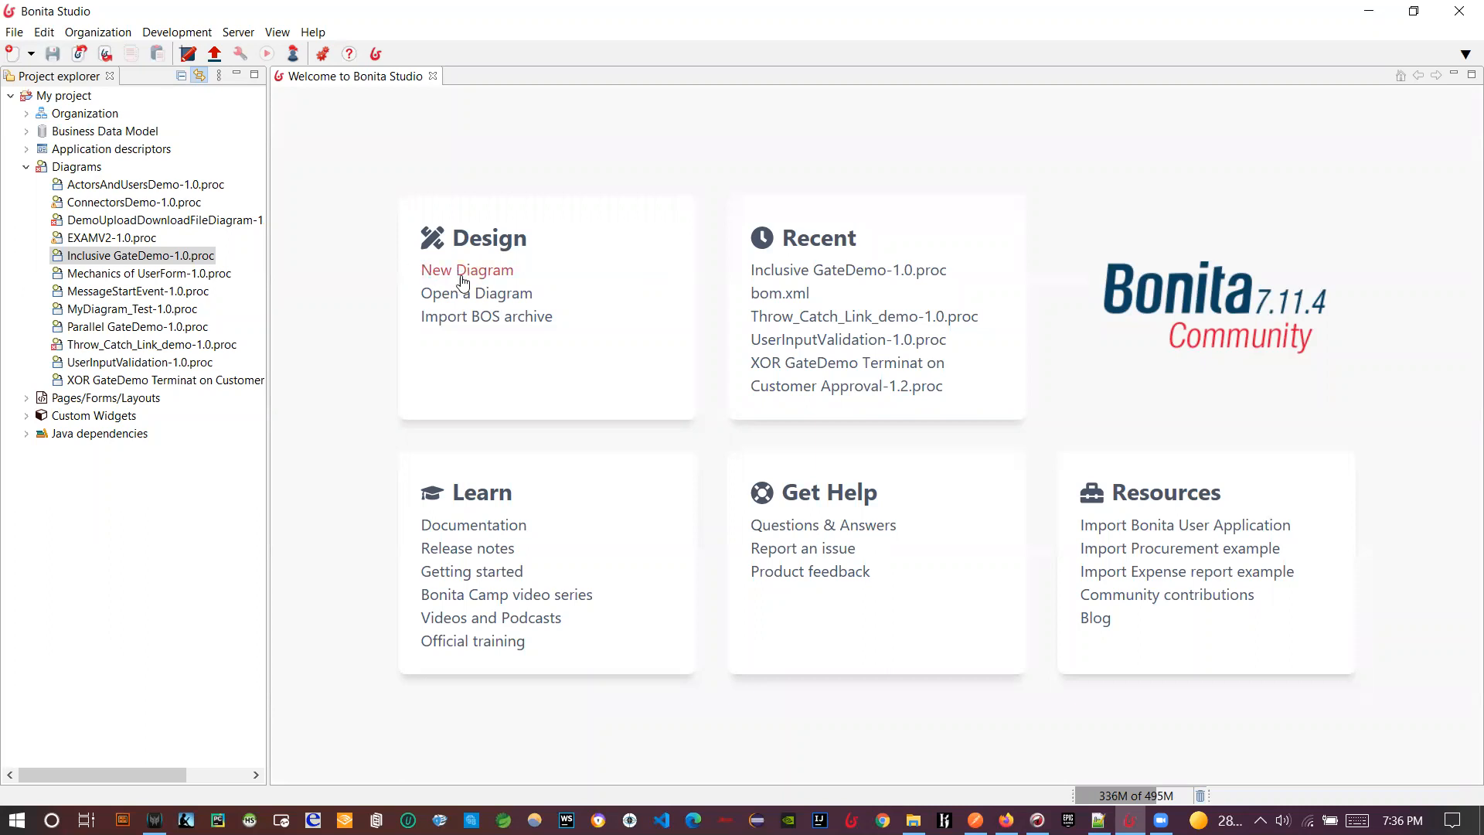
- Create the new MyDiagram diagram and inspect the properties of Step1 and the pool
{"action": "left_click", "coordinate": [14, 33]}
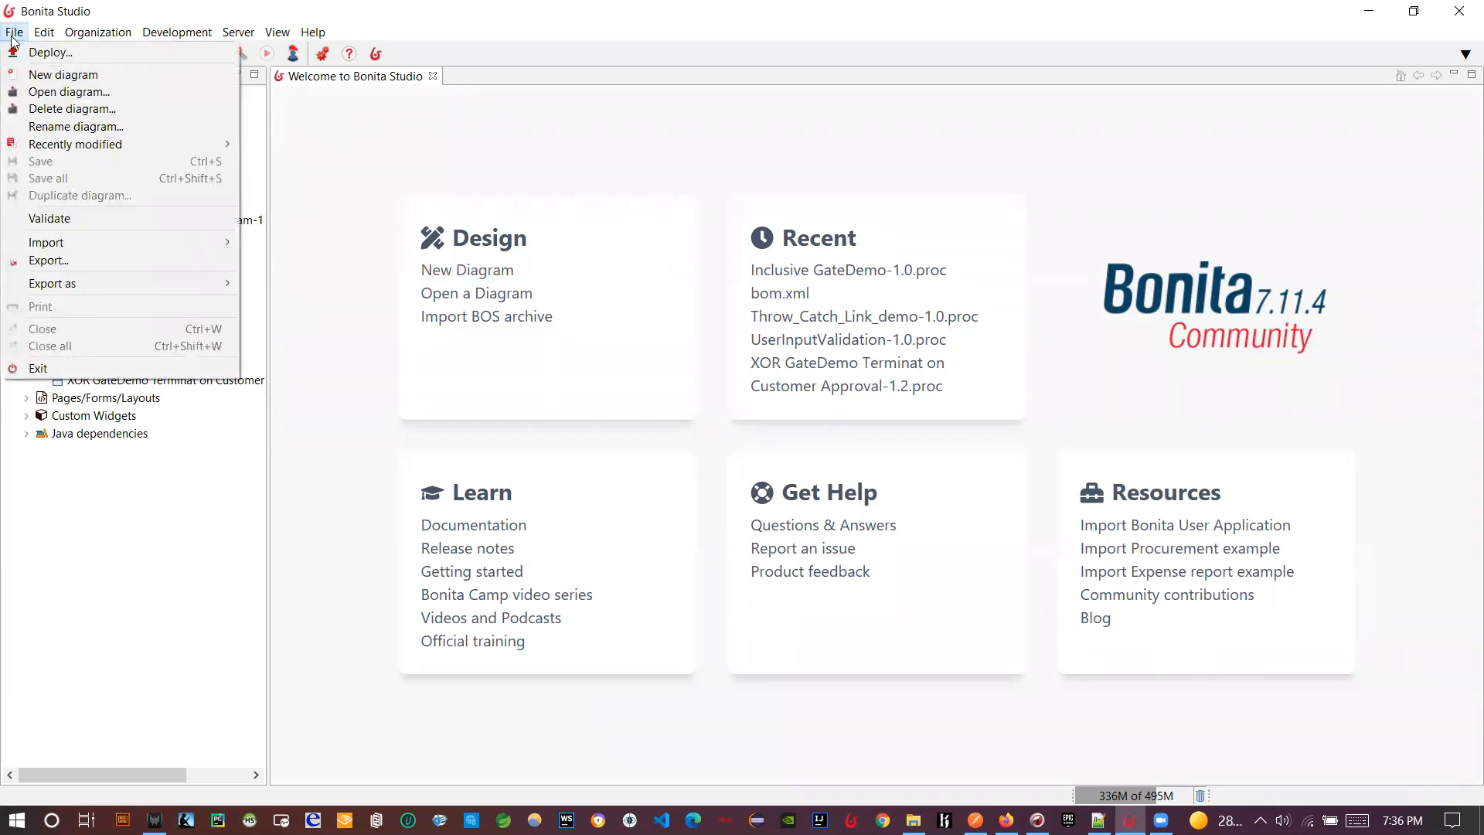
{"action": "left_click", "coordinate": [58, 75]}
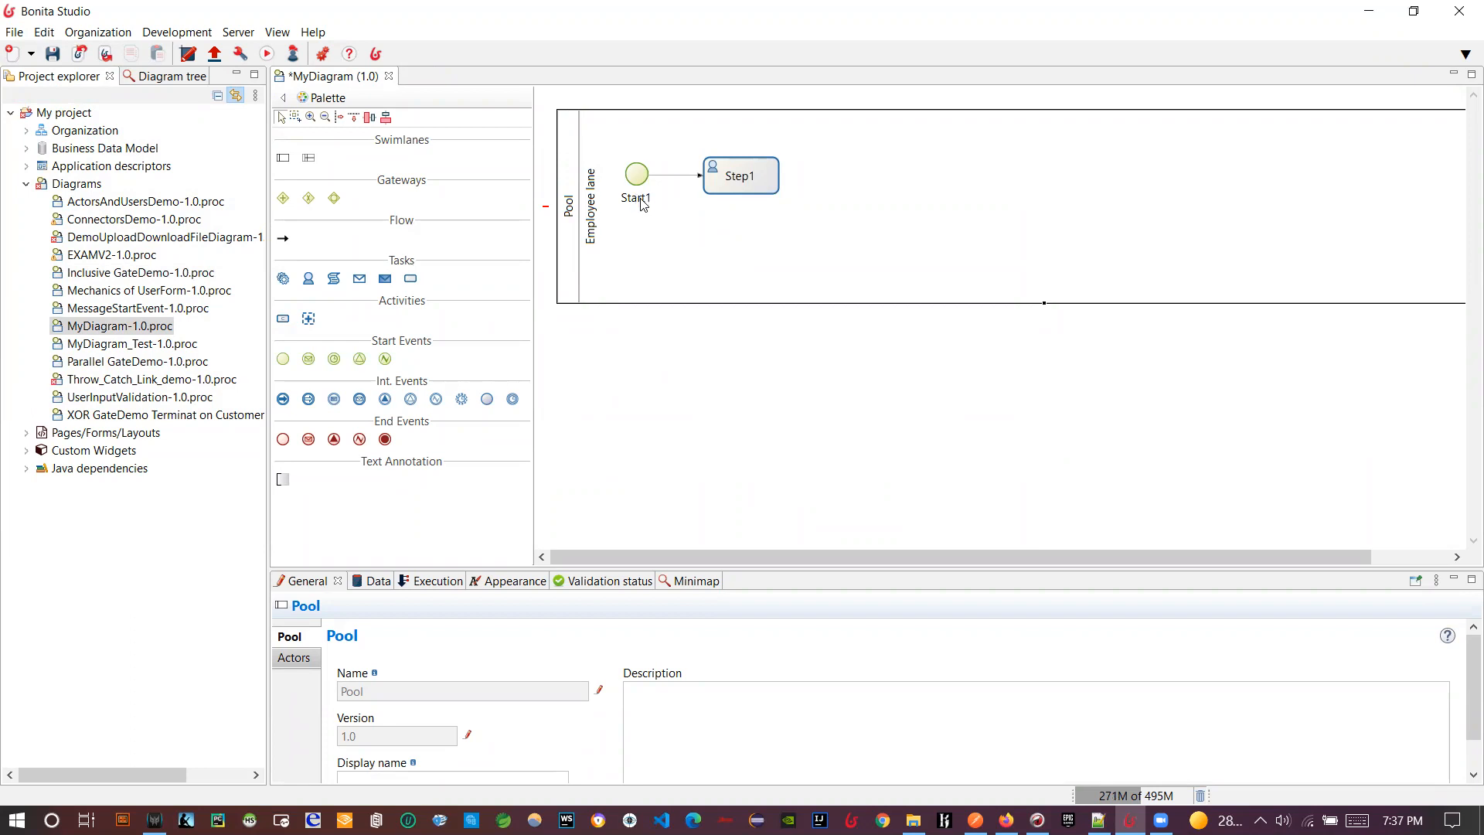
{"action": "left_click", "coordinate": [740, 187]}
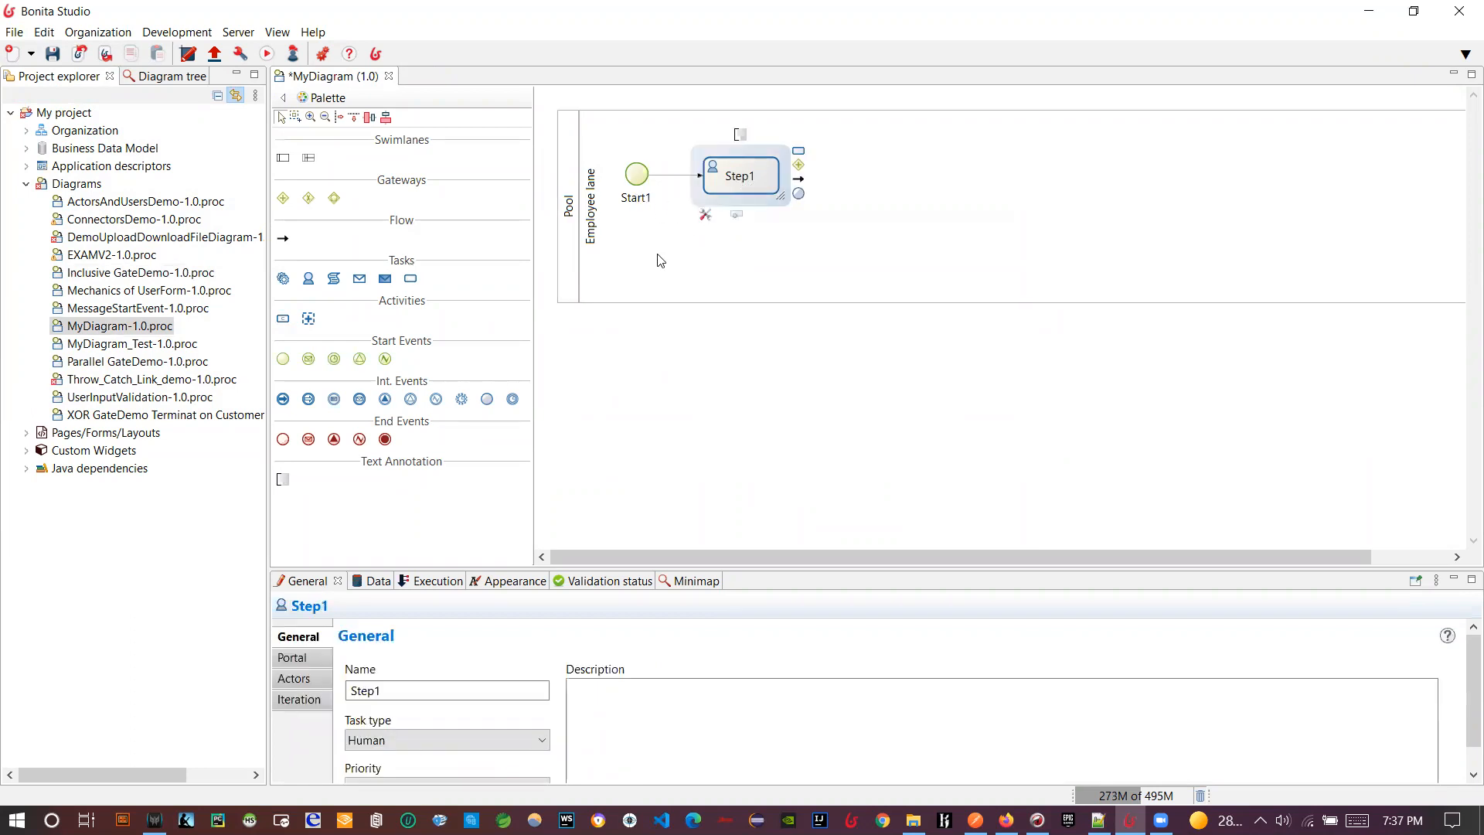
{"action": "left_click", "coordinate": [565, 283]}
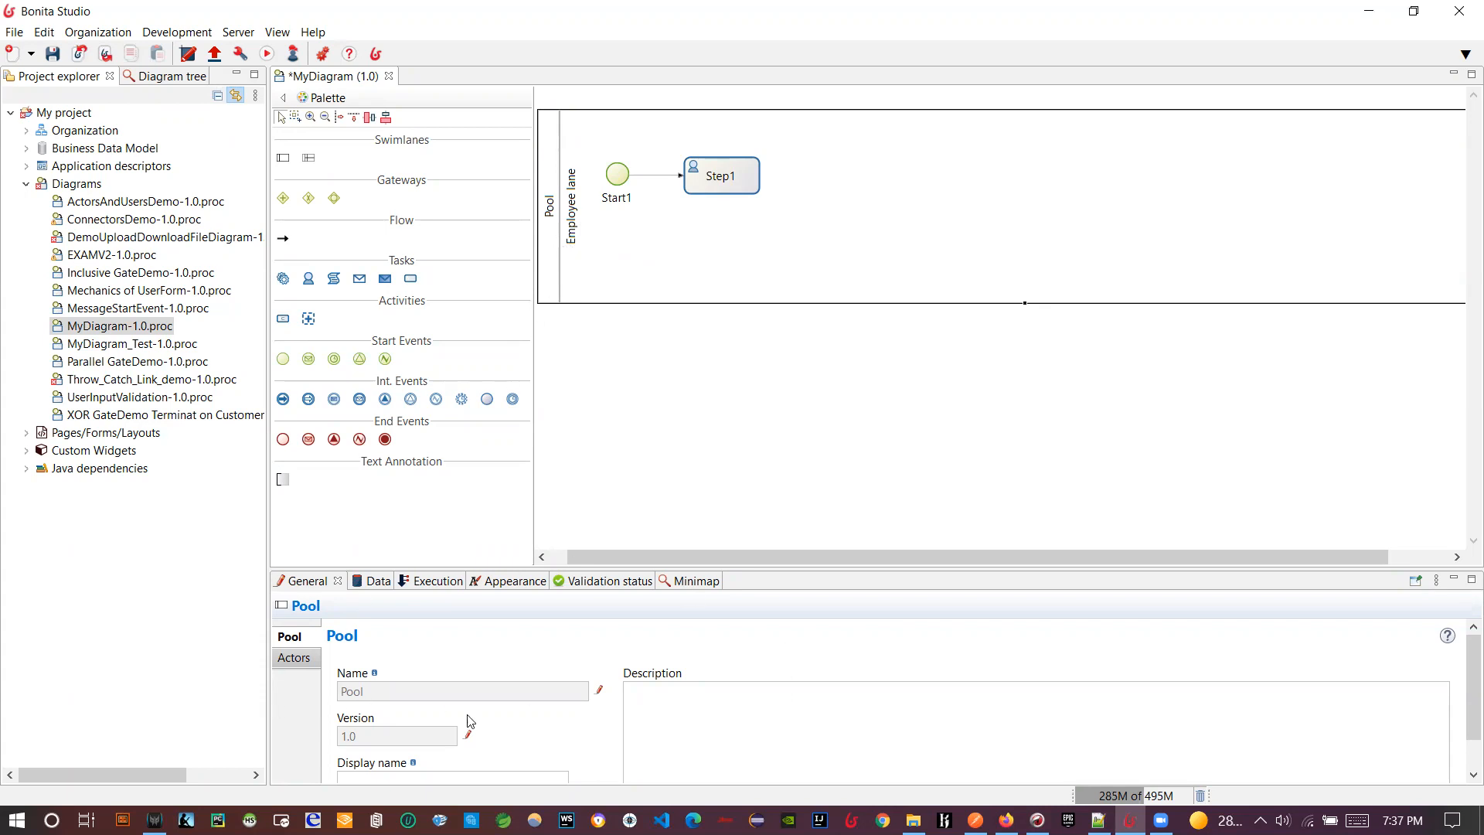
- Enter MyBookStoreProcess as the pool name and copy it into the Display name field
{"action": "left_click_drag", "start_coordinate": [743, 568], "coordinate": [745, 477]}
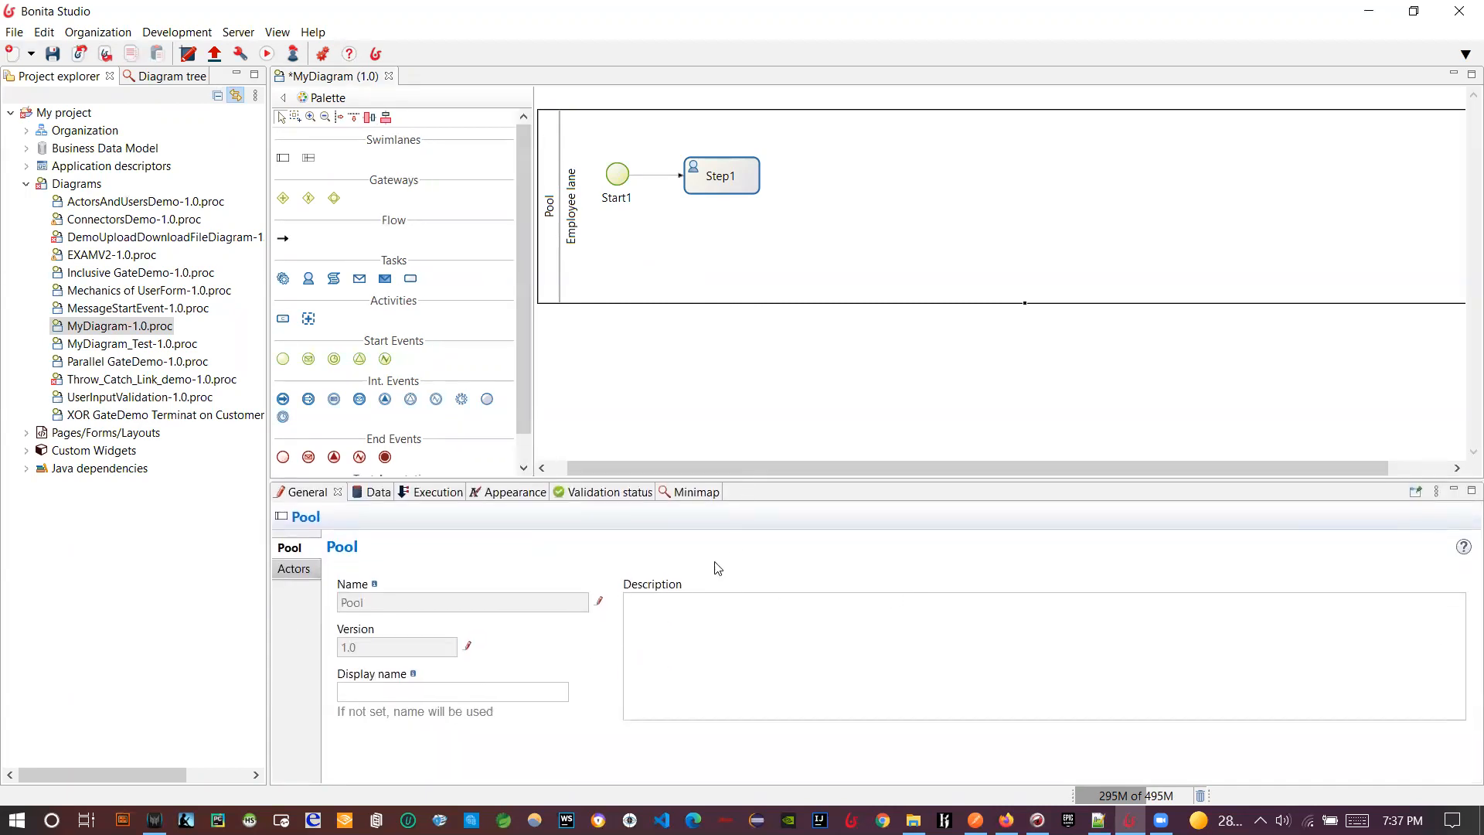
{"action": "left_click", "coordinate": [599, 601]}
{"action": "double_click", "coordinate": [349, 602]}
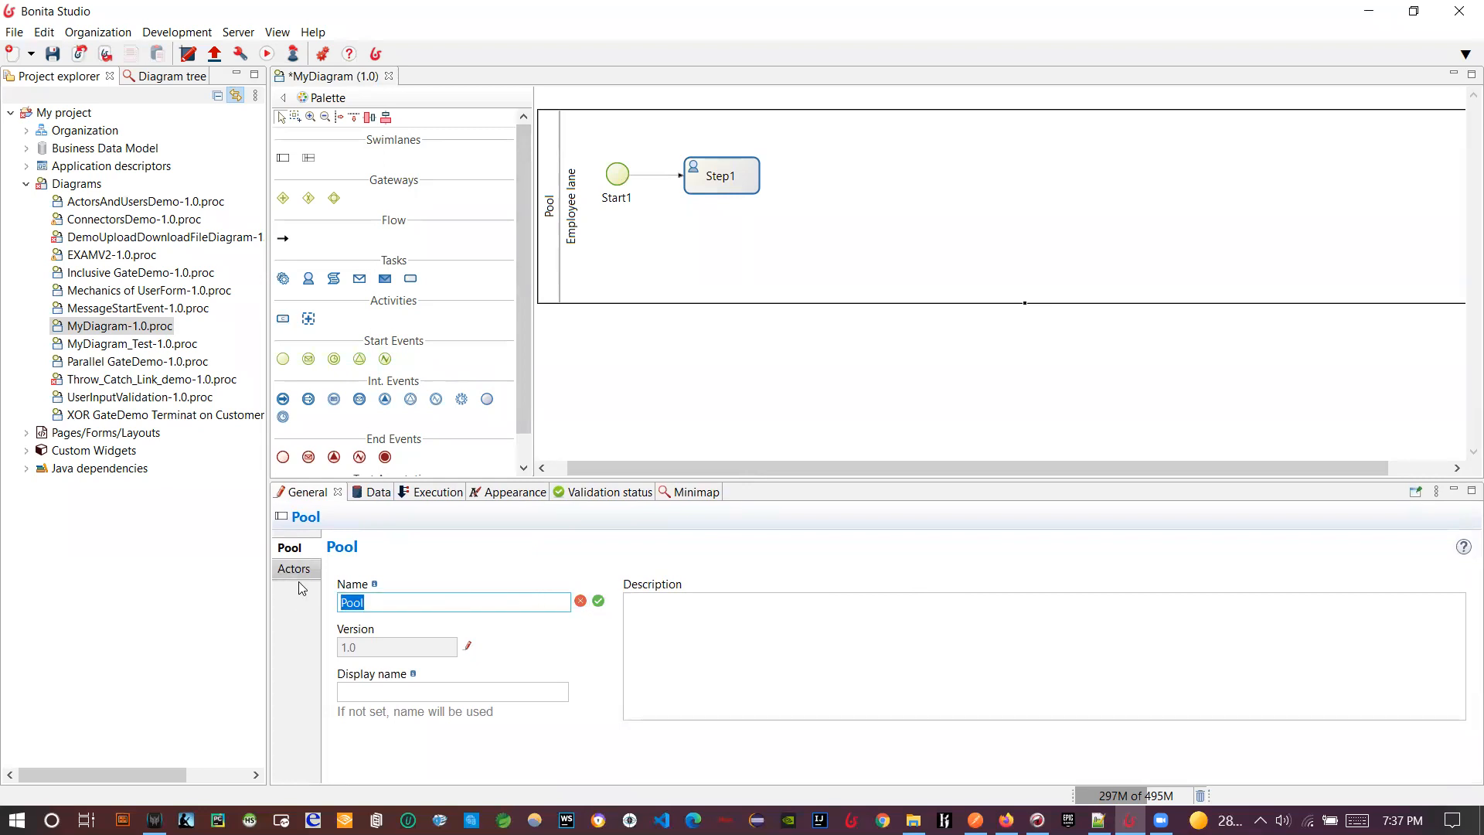
{"action": "type", "text": "MyBookStore"}
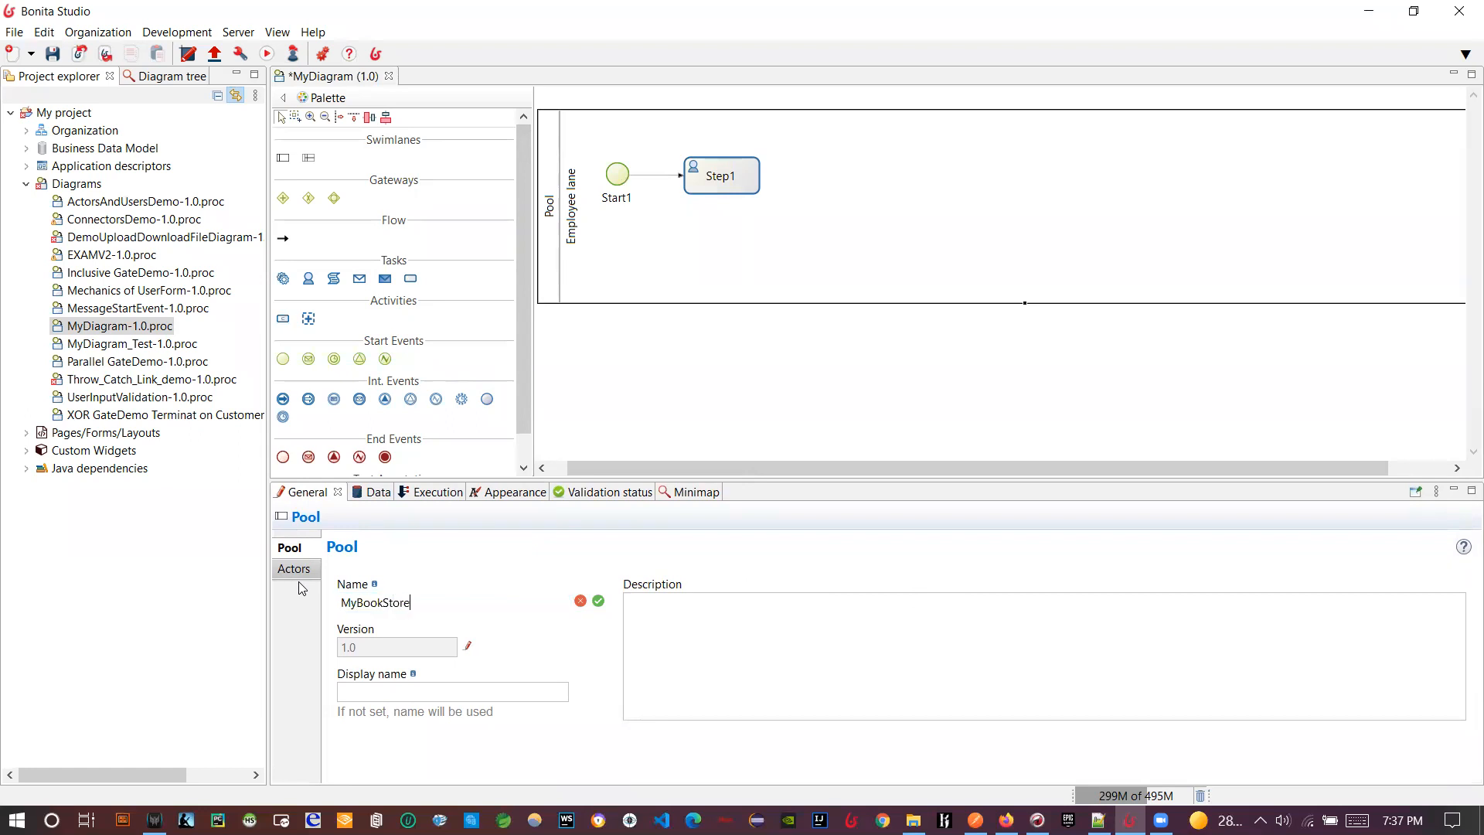
{"action": "type", "text": "Process"}
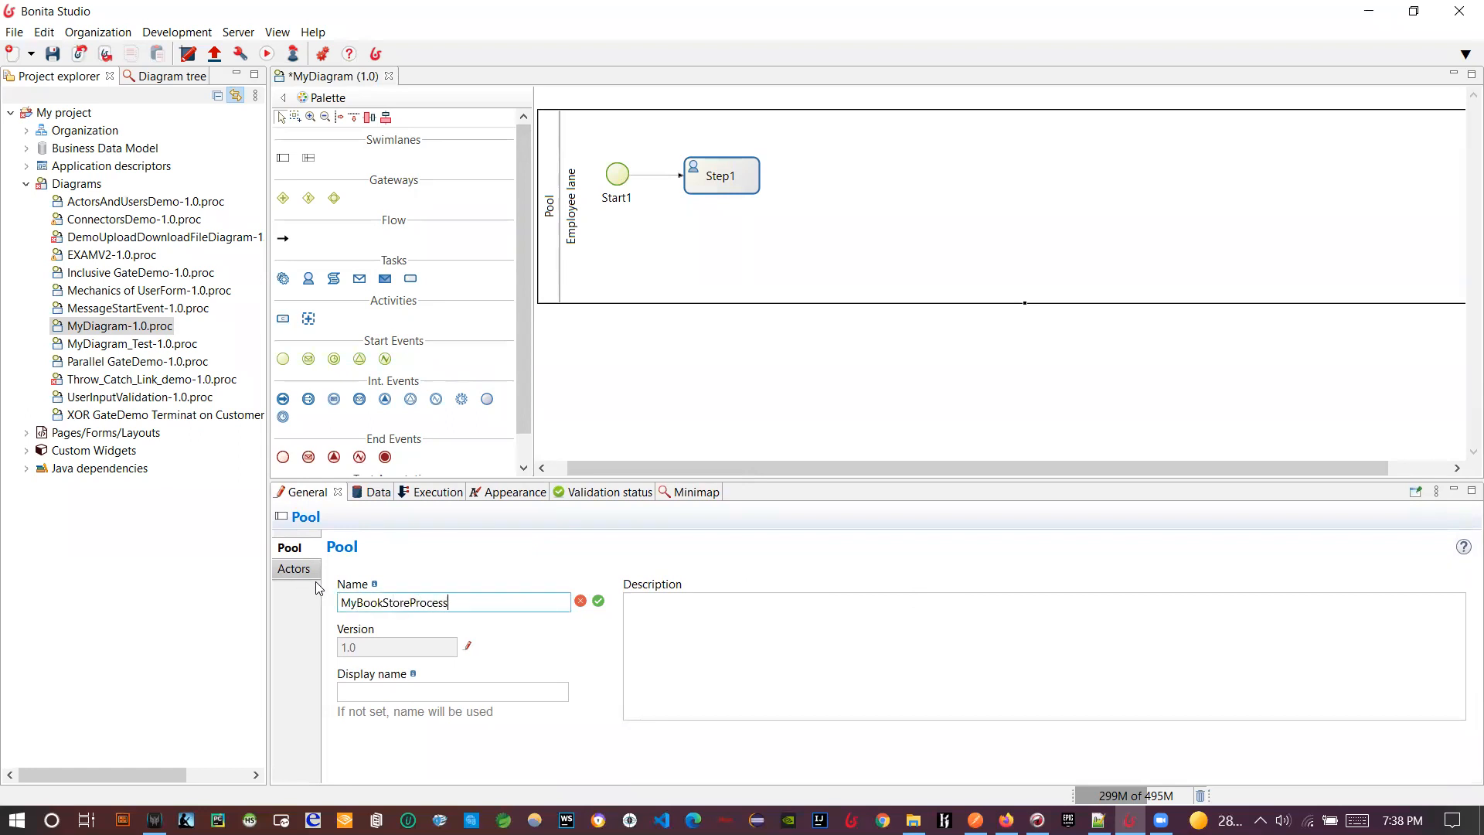
{"action": "key", "text": "ctrl+a"}
{"action": "key", "text": "ctrl+c"}
{"action": "left_click", "coordinate": [386, 691]}
{"action": "key", "text": "ctrl+v"}
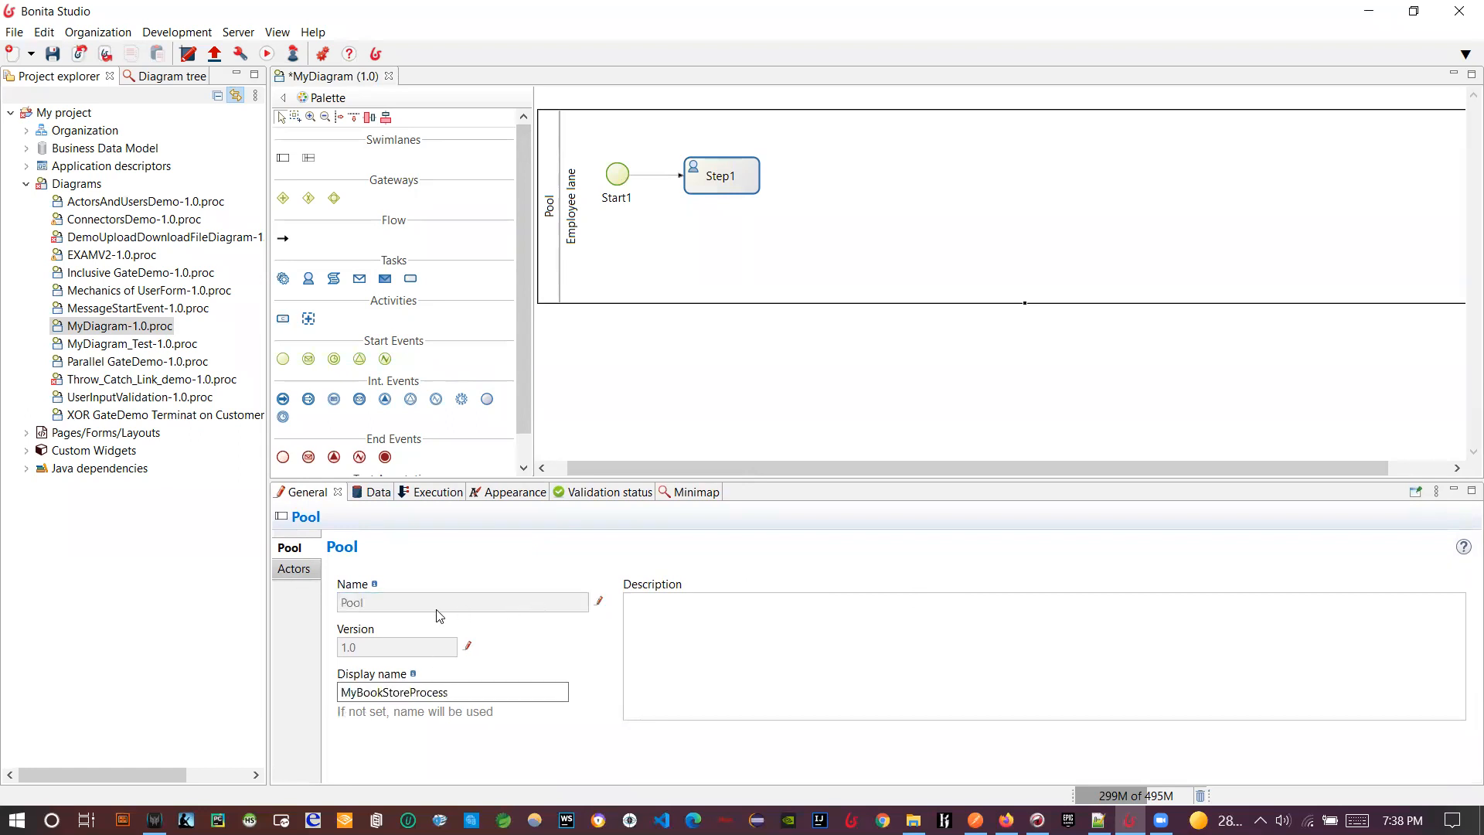
- Replace the pool name with MyBookStoreProcess and confirm the rename
{"action": "left_click", "coordinate": [602, 599]}
{"action": "key", "text": "BackSpace"}
{"action": "key", "text": "ctrl+v"}
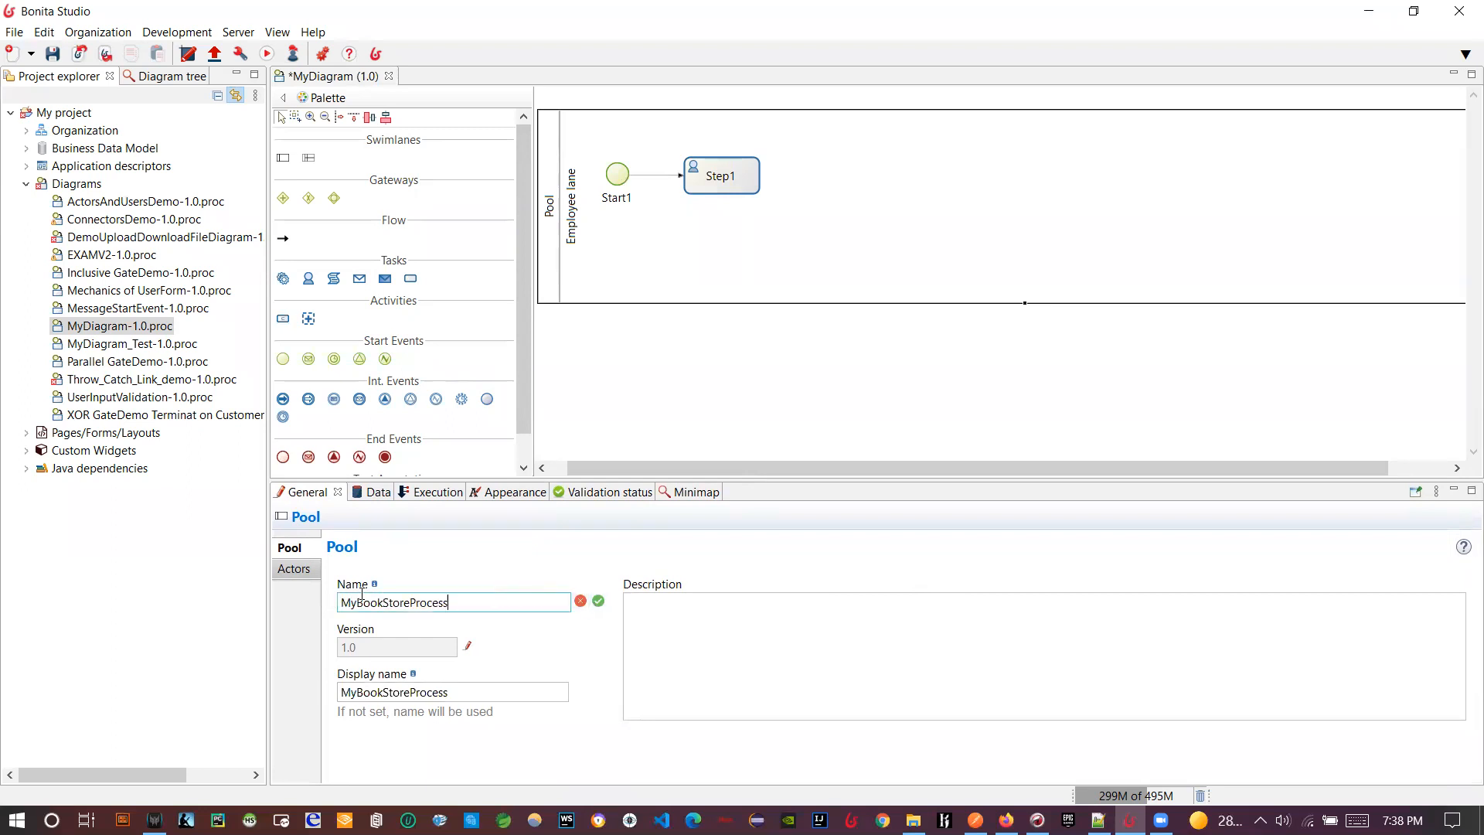
{"action": "left_click", "coordinate": [598, 603]}
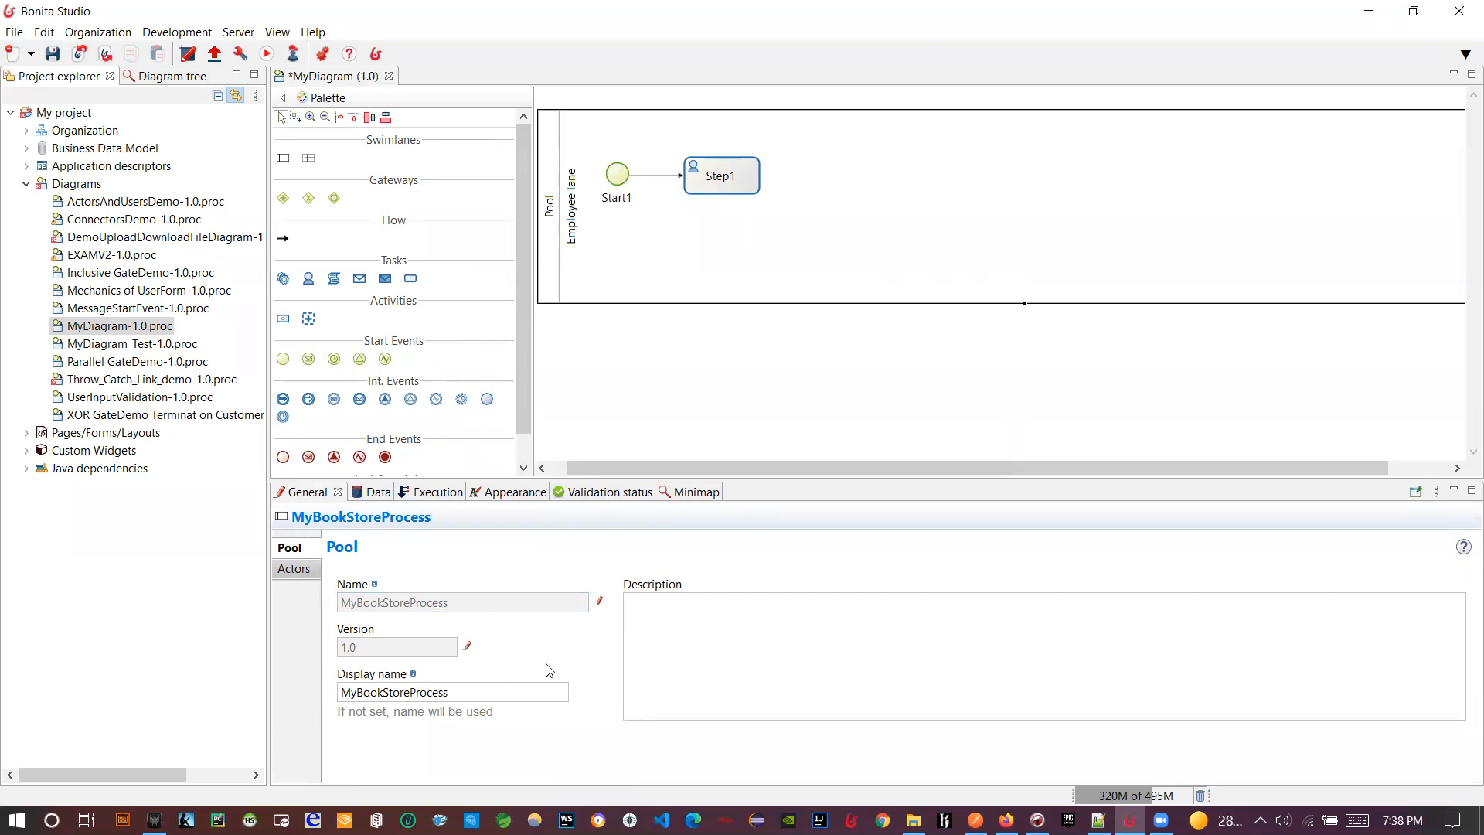
{"action": "left_click", "coordinate": [606, 381]}
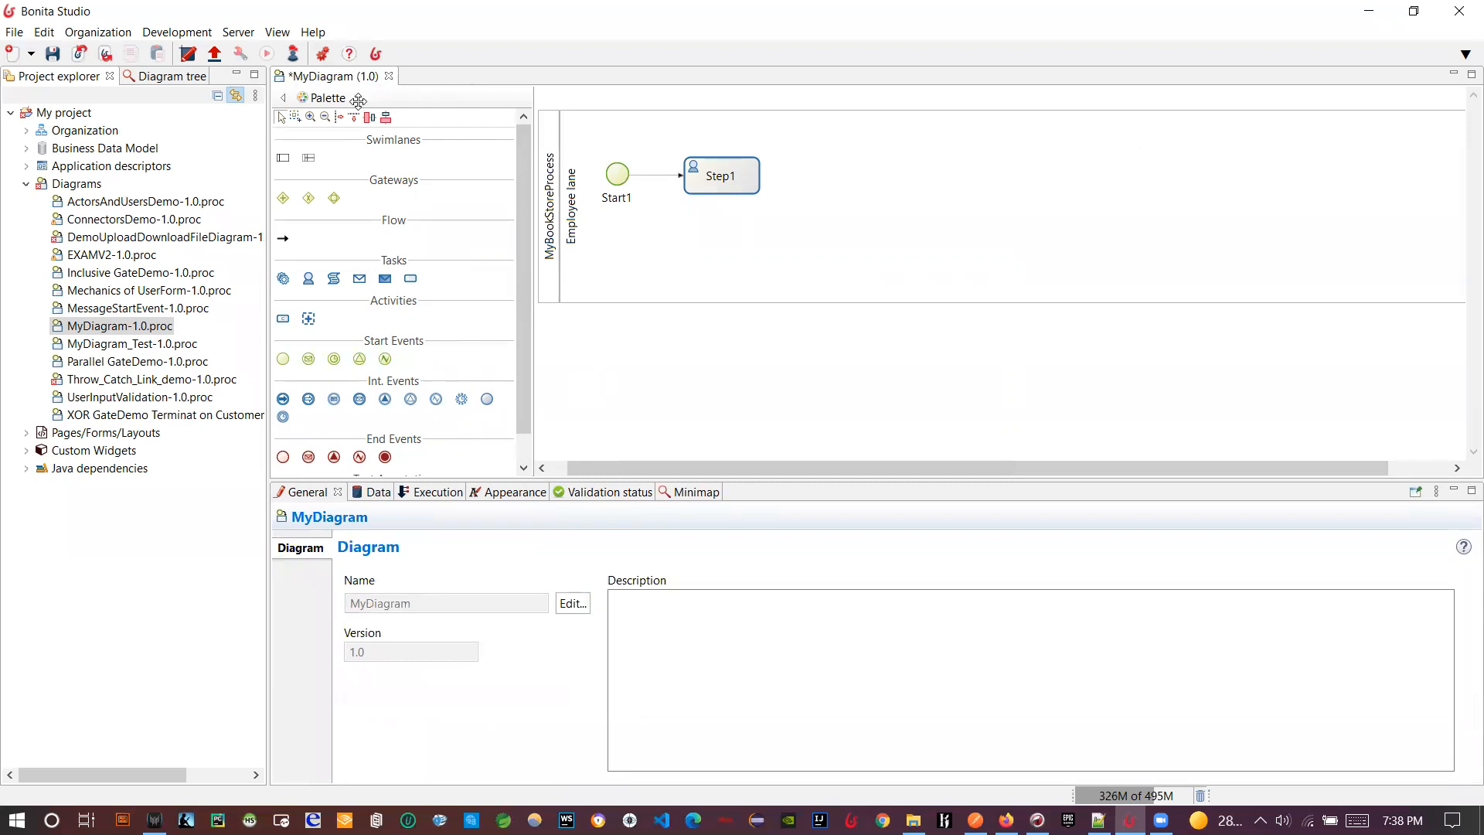
- Rename the diagram MyDiagram to MyBookStoreProcess and the pool to MyBookStorePool
{"action": "left_click", "coordinate": [572, 603]}
{"action": "key", "text": "ctrl+a"}
{"action": "key", "text": "ctrl+v"}
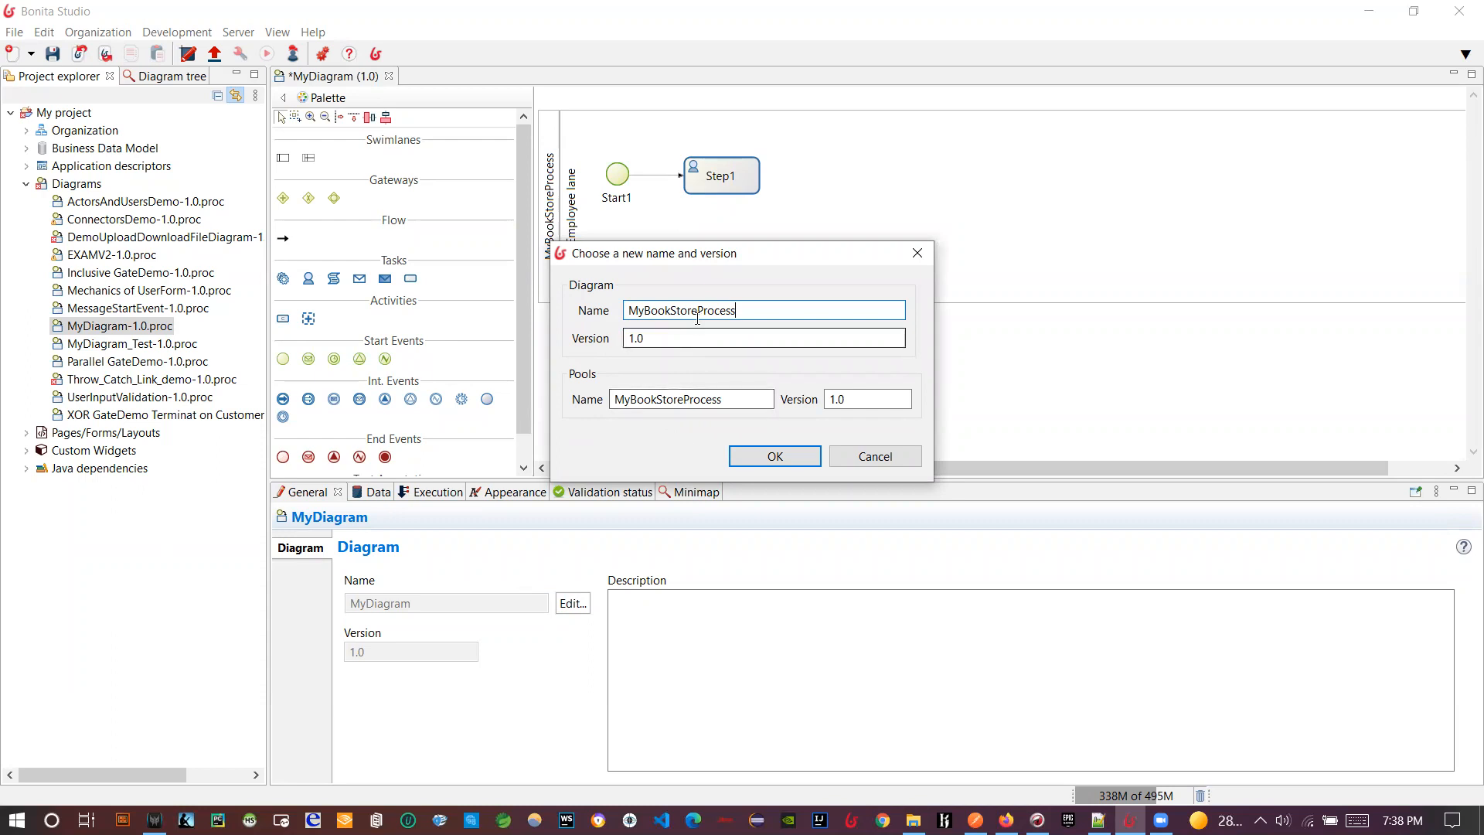
{"action": "left_click_drag", "start_coordinate": [699, 309], "coordinate": [738, 310]}
{"action": "left_click", "coordinate": [723, 399]}
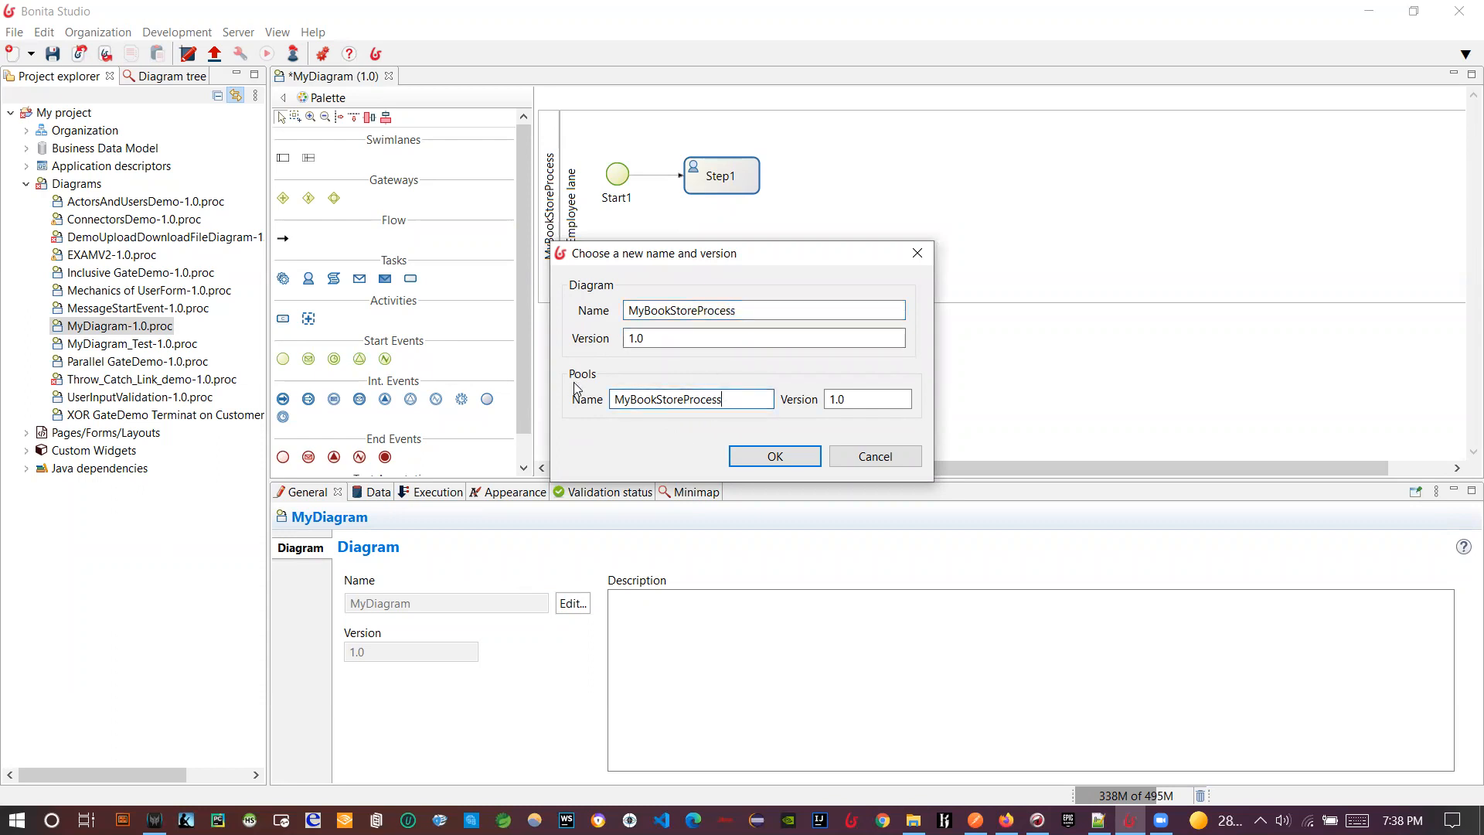
{"action": "left_click", "coordinate": [692, 399], "text": "shift"}
{"action": "type", "text": "ool"}
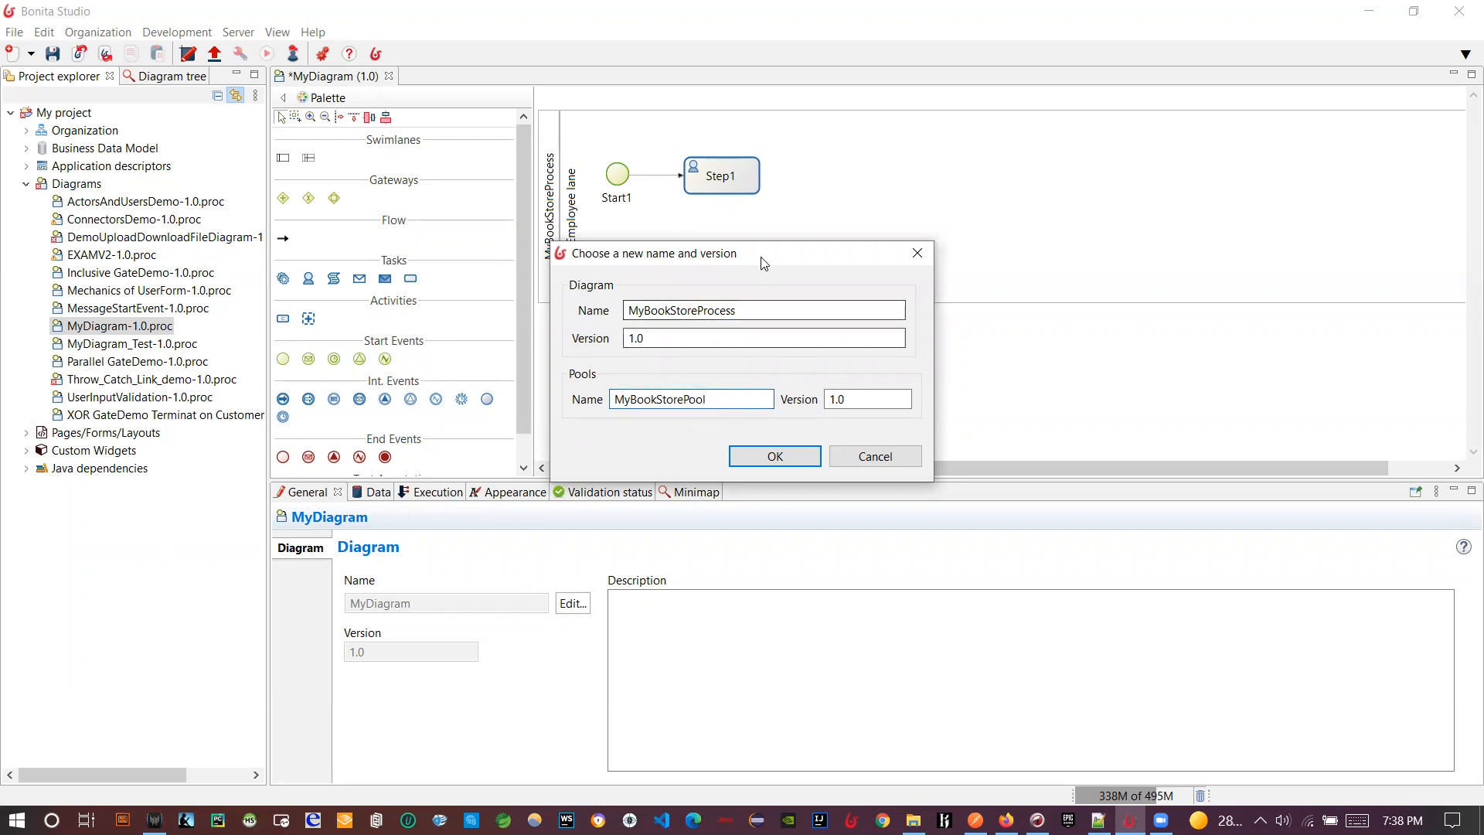
{"action": "left_click_drag", "start_coordinate": [763, 263], "coordinate": [925, 219]}
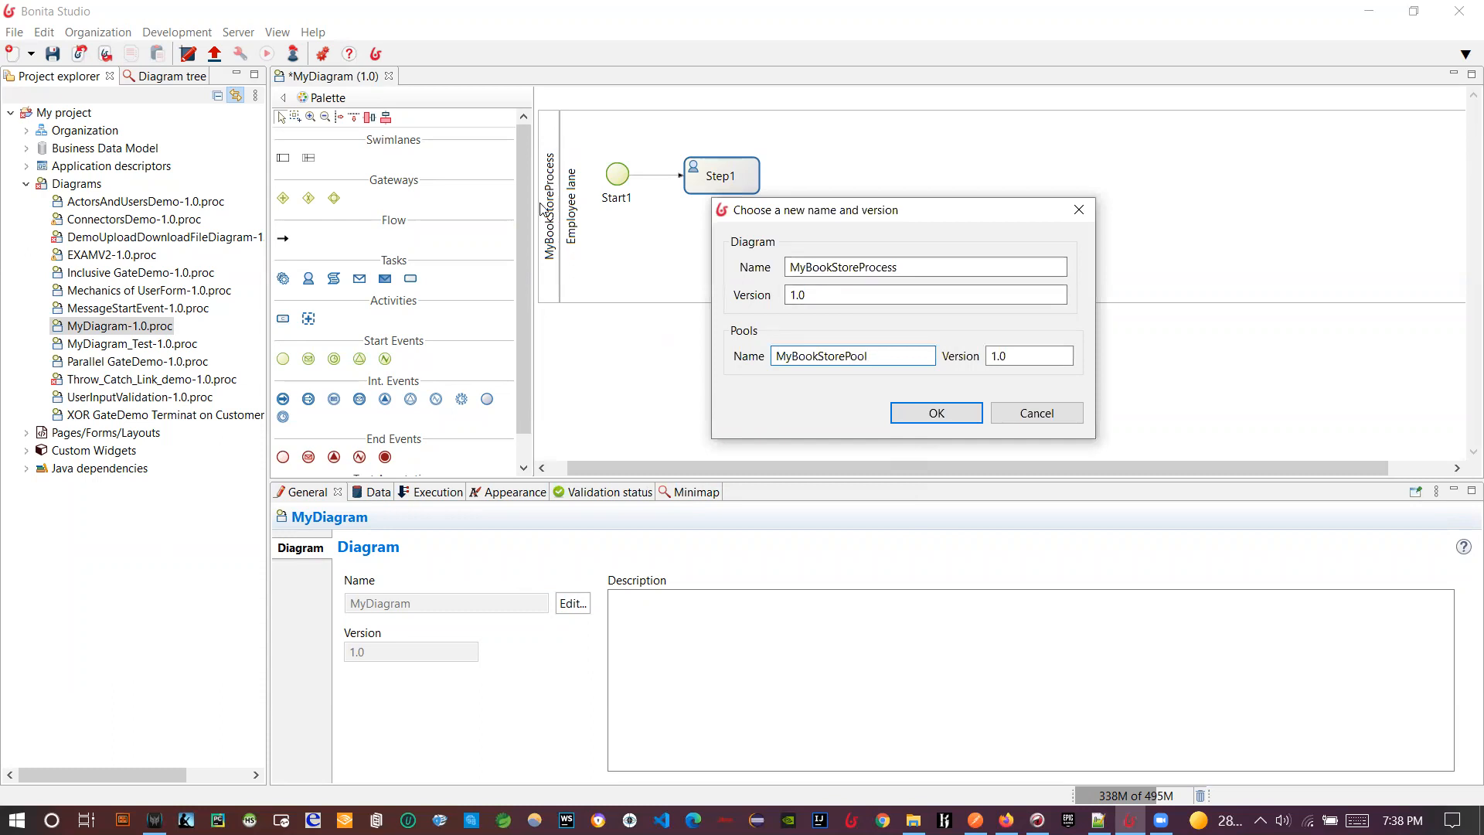
{"action": "left_click", "coordinate": [956, 419]}
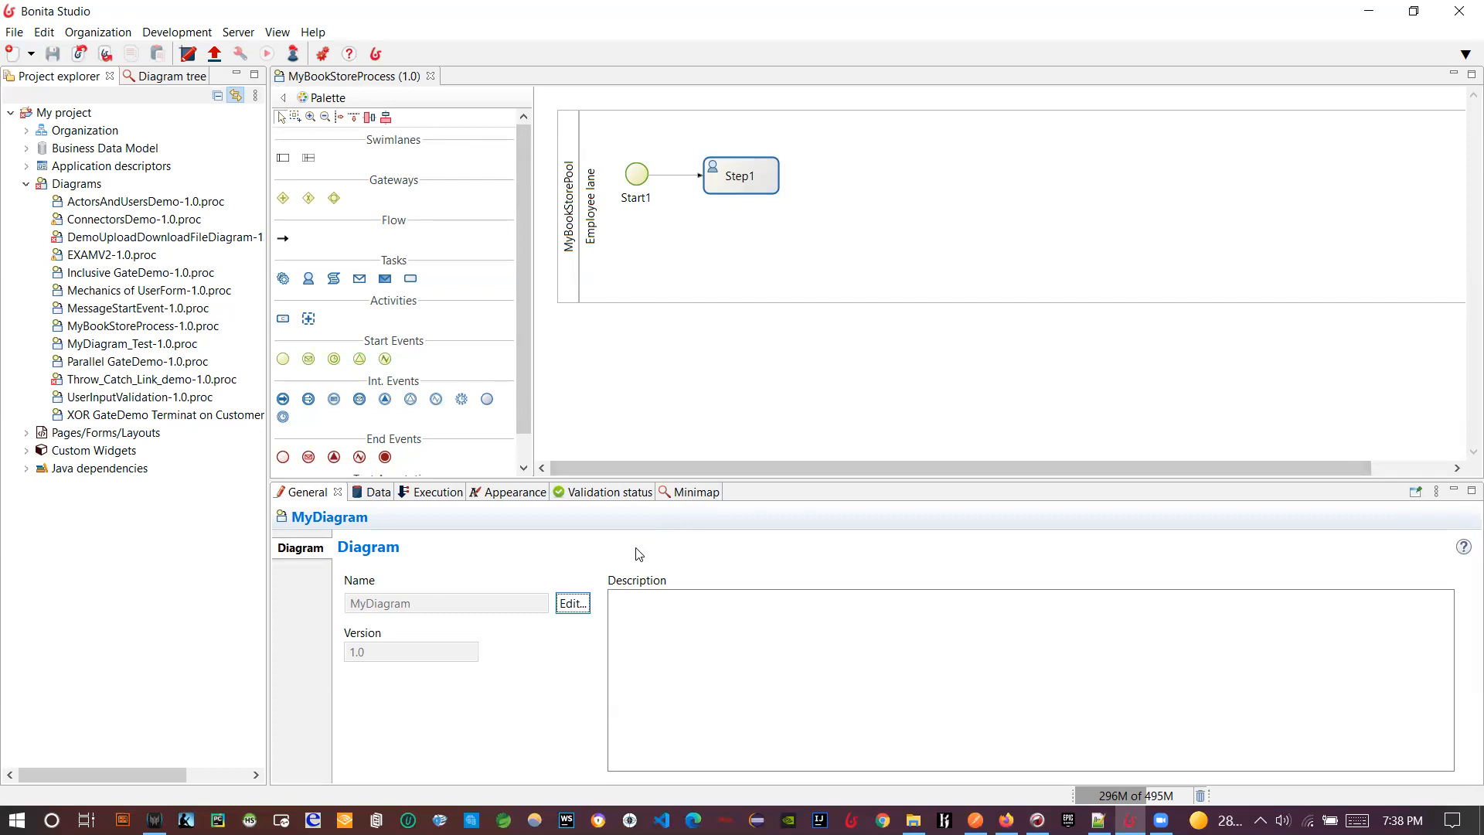
- Change the start event's name from Start1 to Start and verify it
{"action": "left_click", "coordinate": [688, 400]}
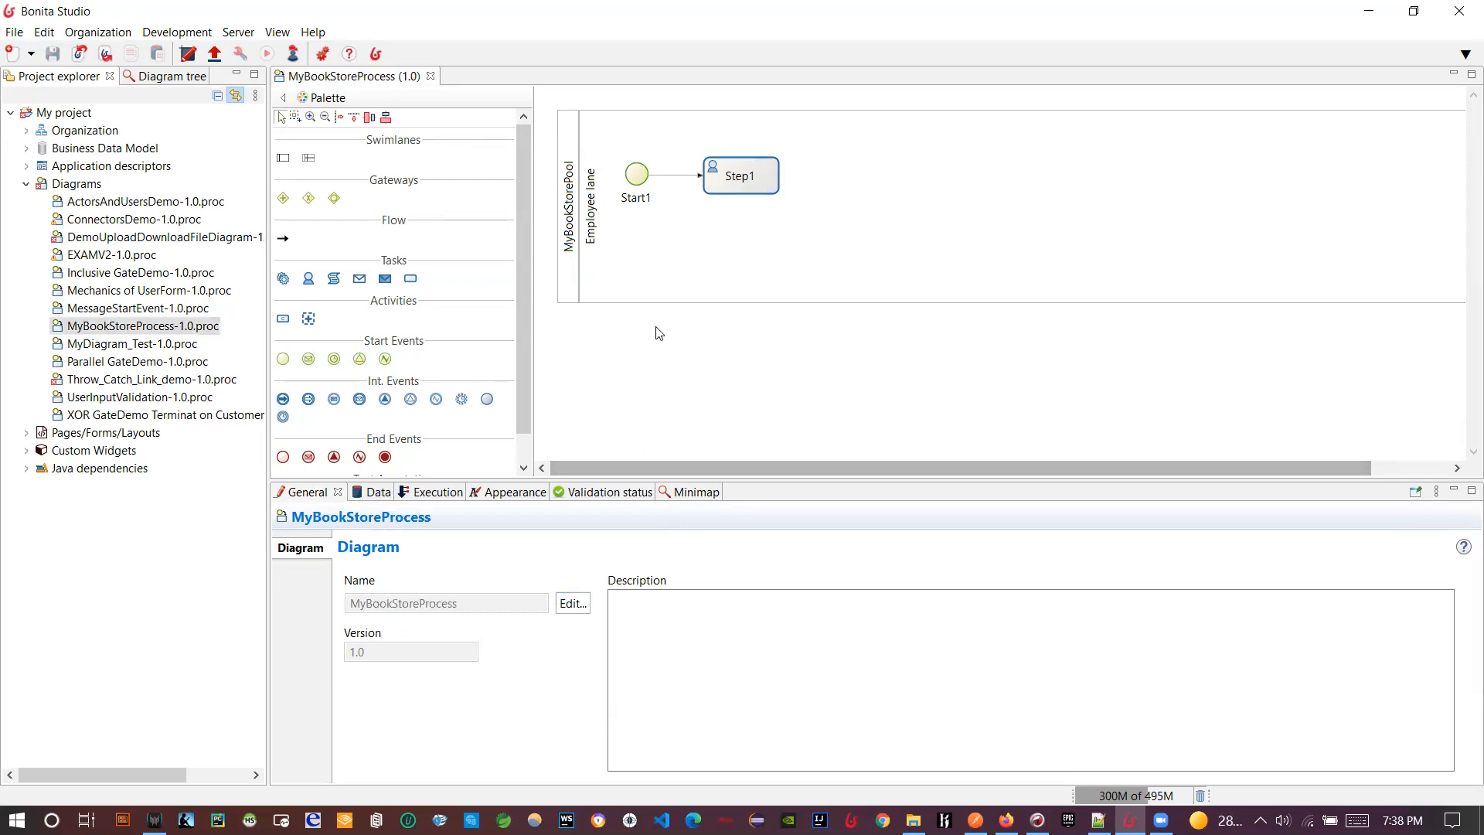
{"action": "left_click", "coordinate": [670, 244]}
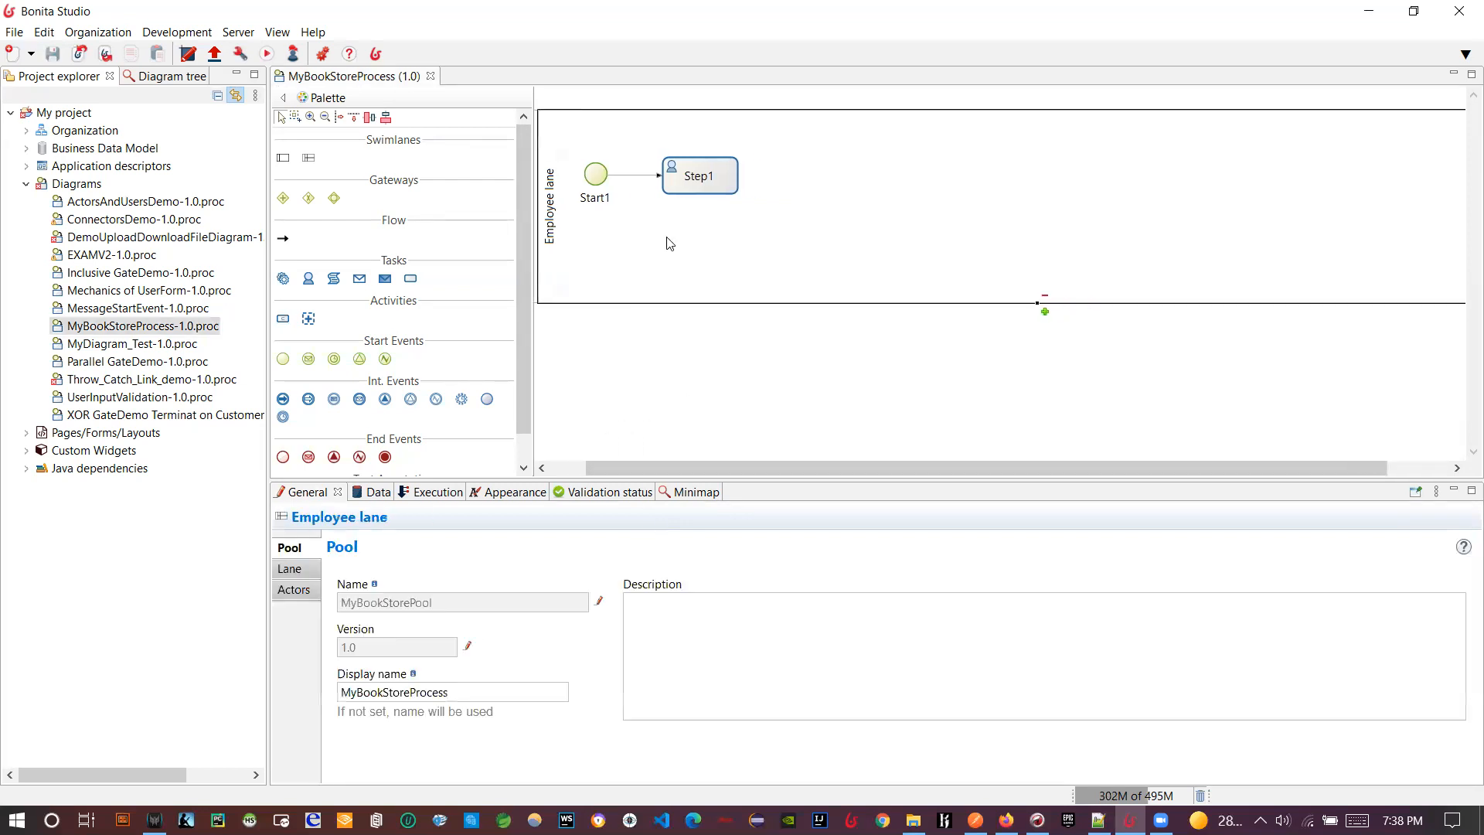
{"action": "left_click", "coordinate": [597, 174]}
{"action": "left_click", "coordinate": [382, 597]}
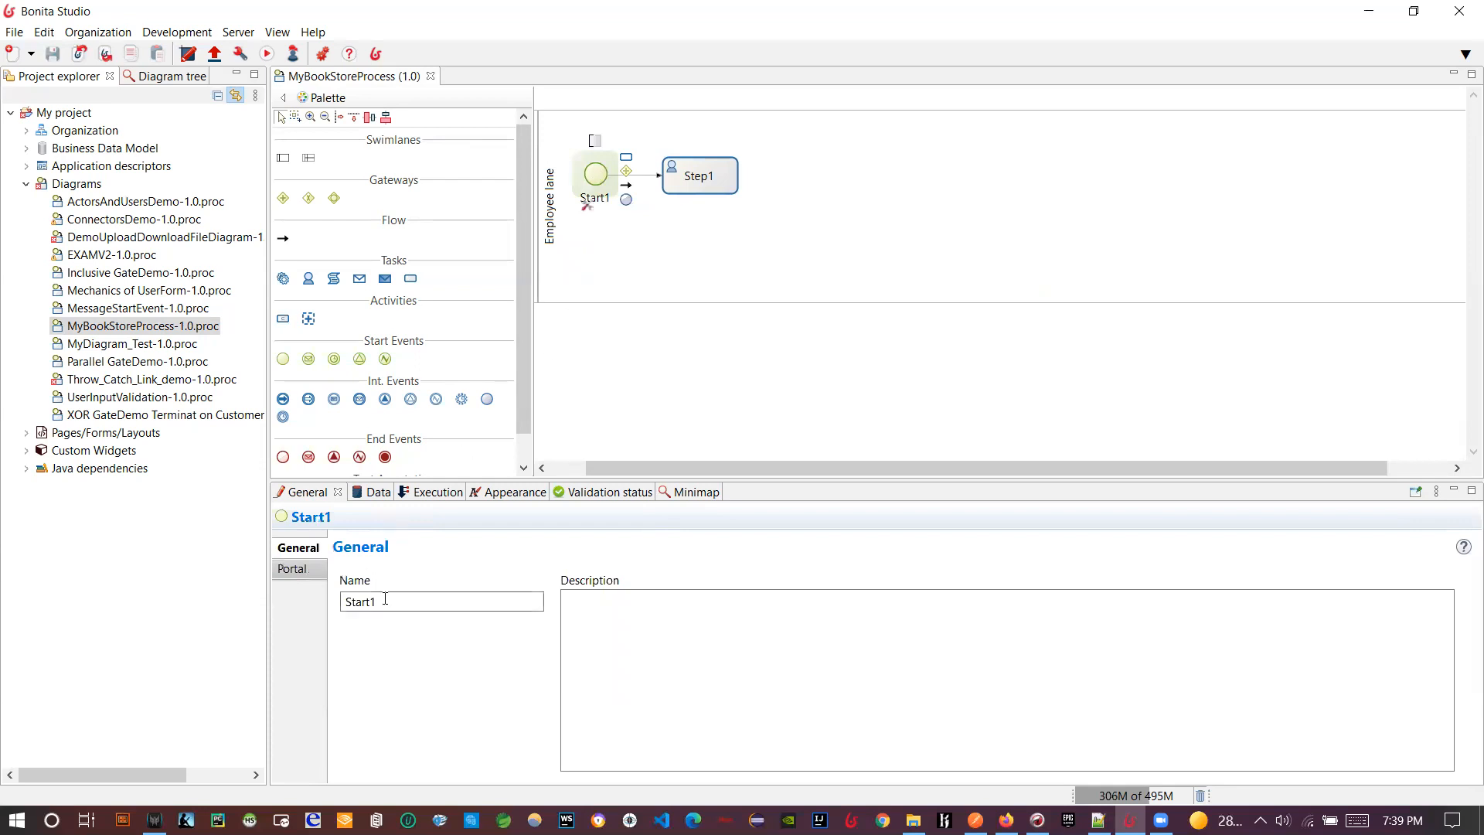
{"action": "key", "text": "BackSpace"}
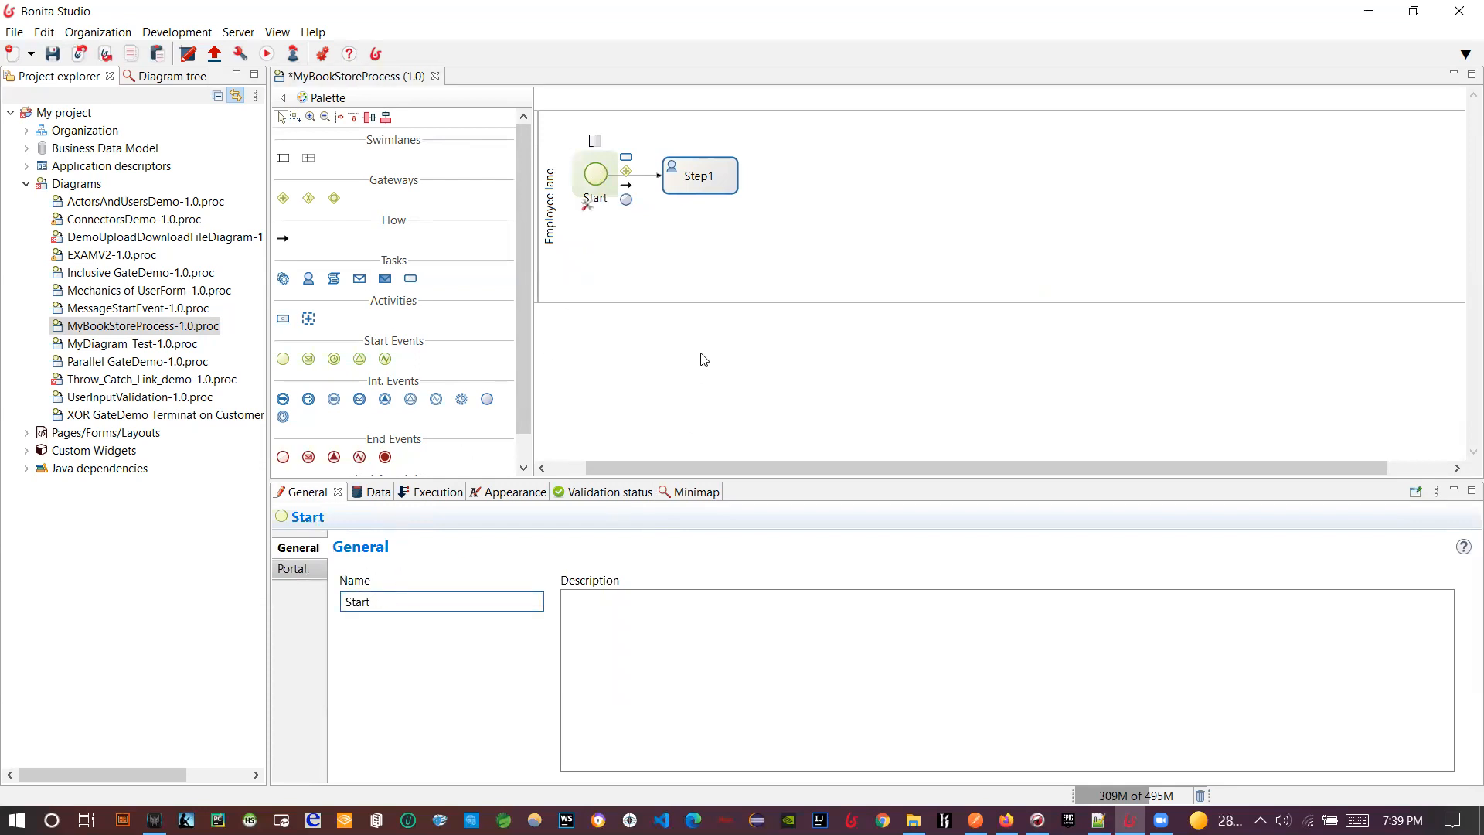
{"action": "left_click", "coordinate": [715, 270]}
{"action": "left_click", "coordinate": [597, 176]}
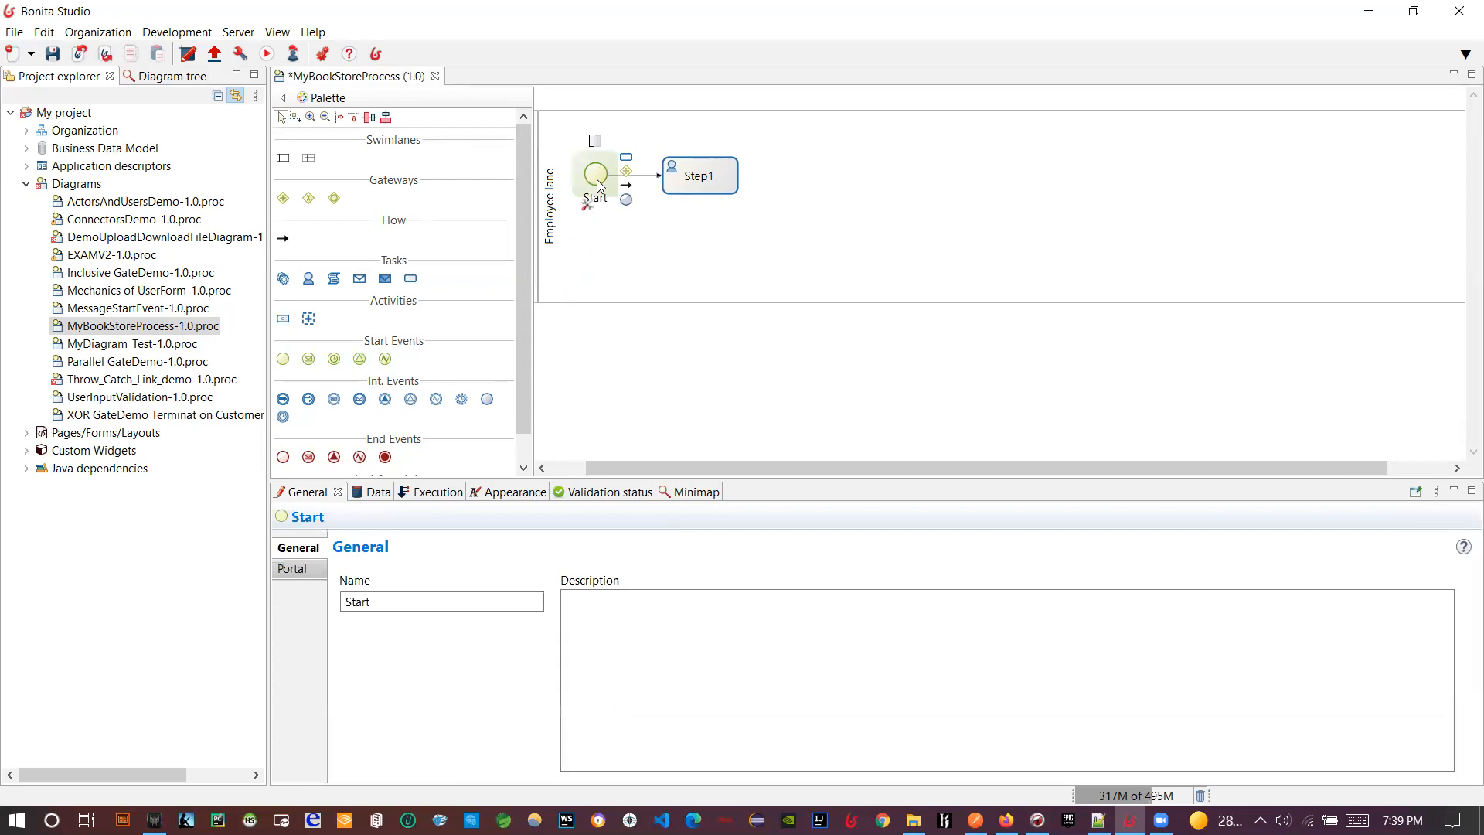
{"action": "left_click_drag", "start_coordinate": [590, 470], "coordinate": [556, 469]}
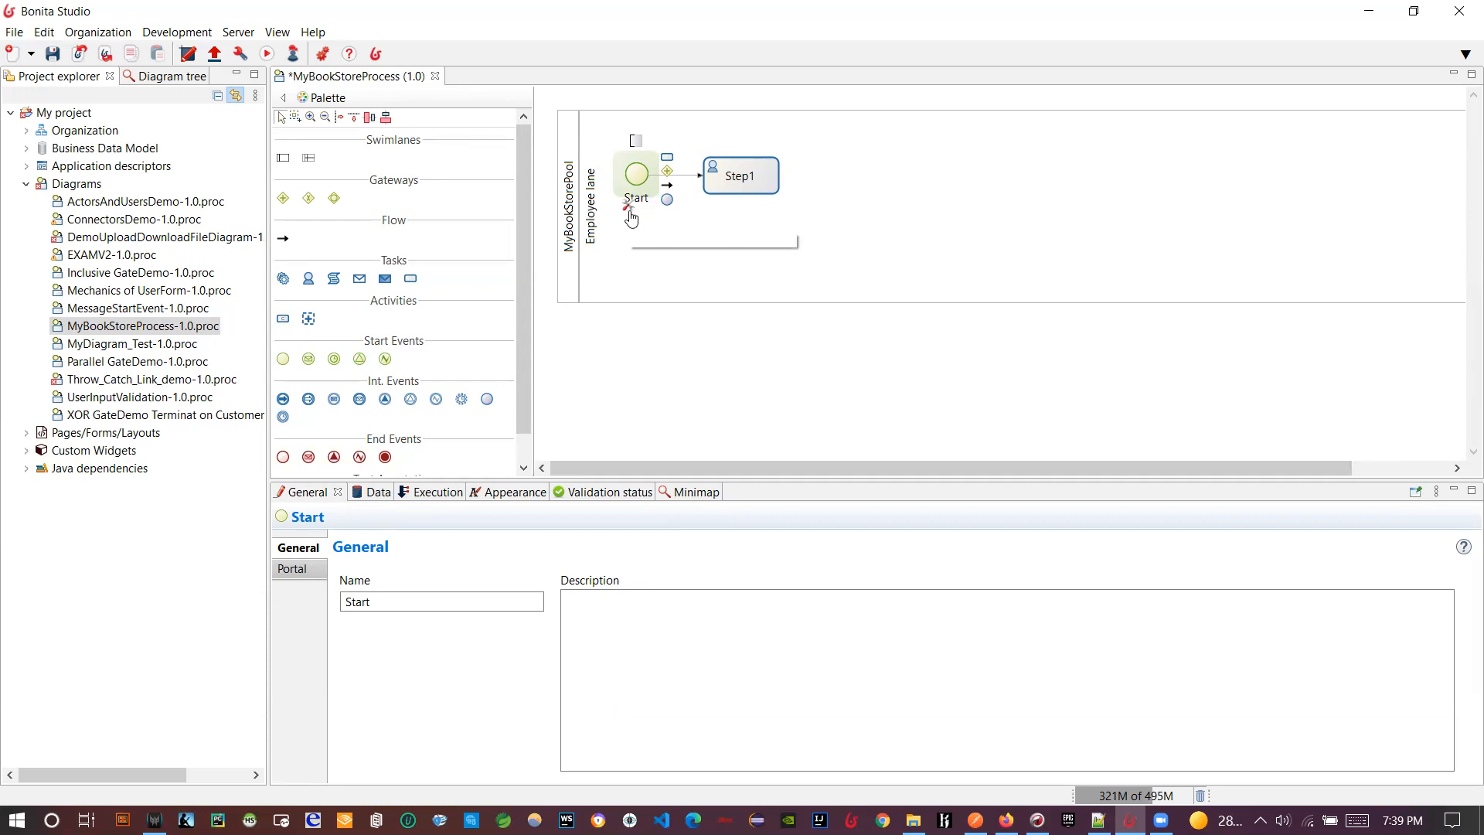
{"action": "left_click", "coordinate": [391, 600]}
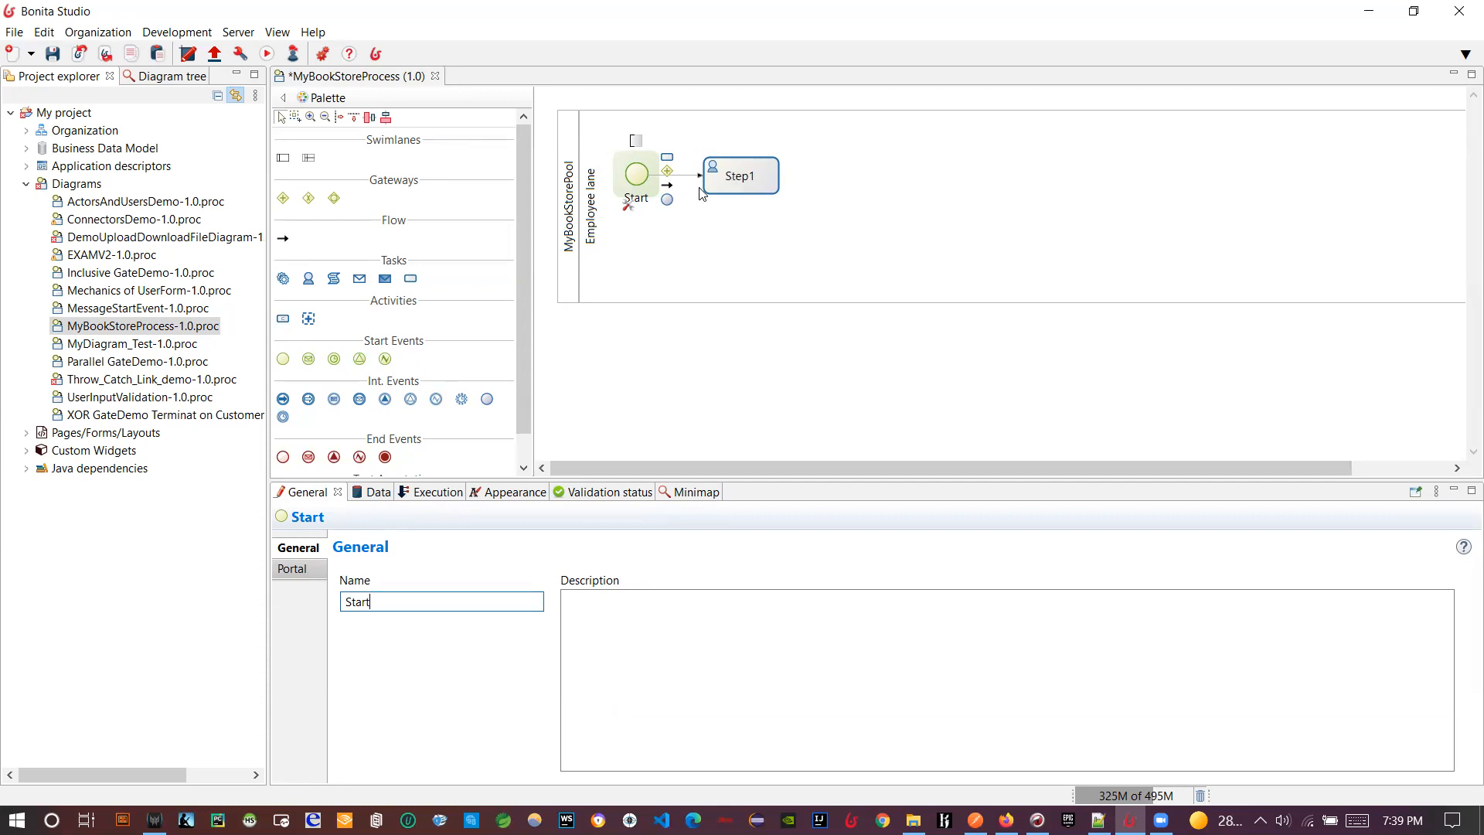
{"action": "left_click", "coordinate": [740, 175]}
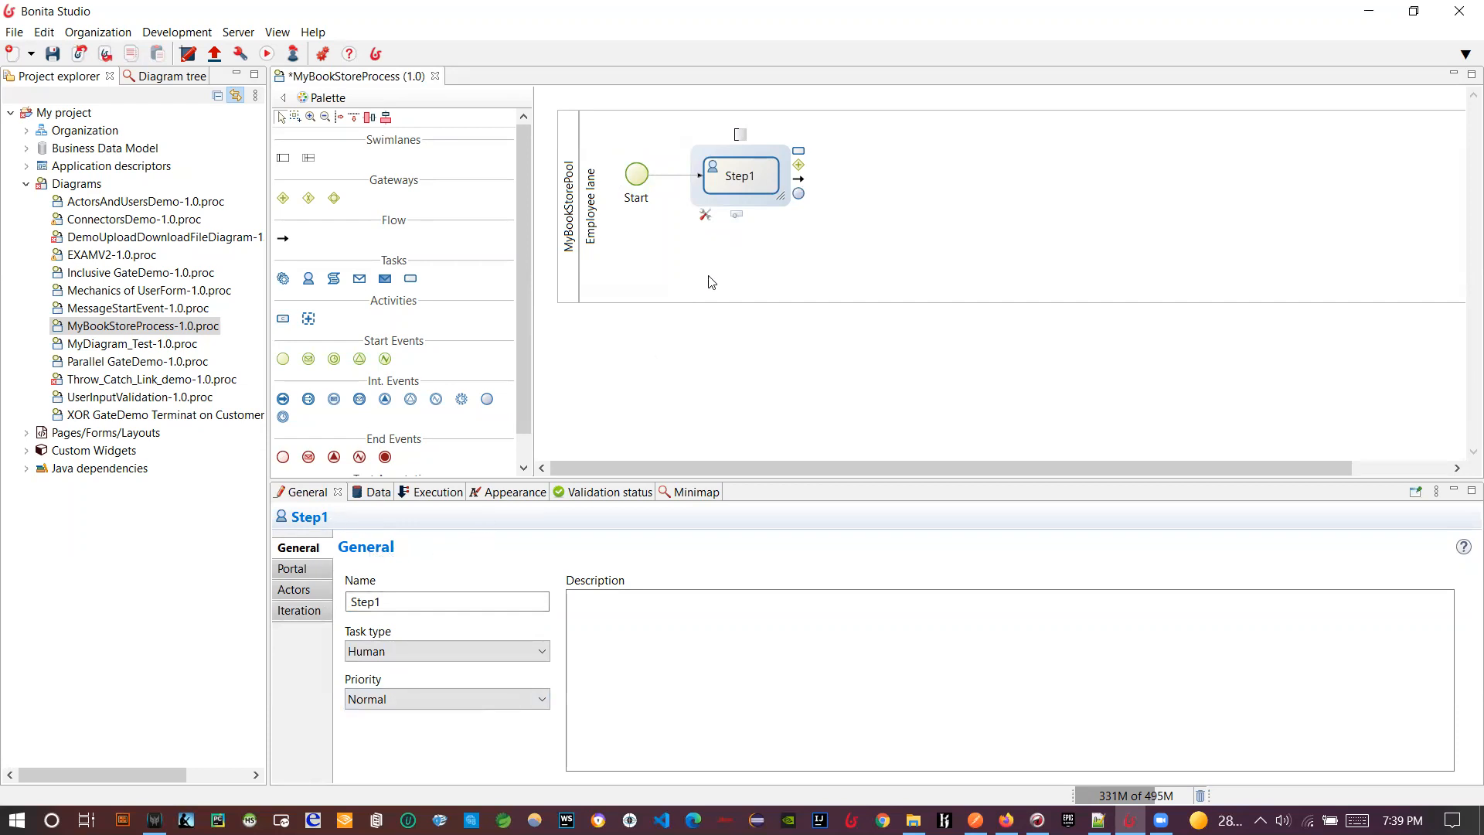
- Show Step1's Data properties on the Pool variables page, with no variables yet
{"action": "left_click", "coordinate": [704, 218]}
{"action": "left_click", "coordinate": [654, 225]}
{"action": "left_click", "coordinate": [703, 181]}
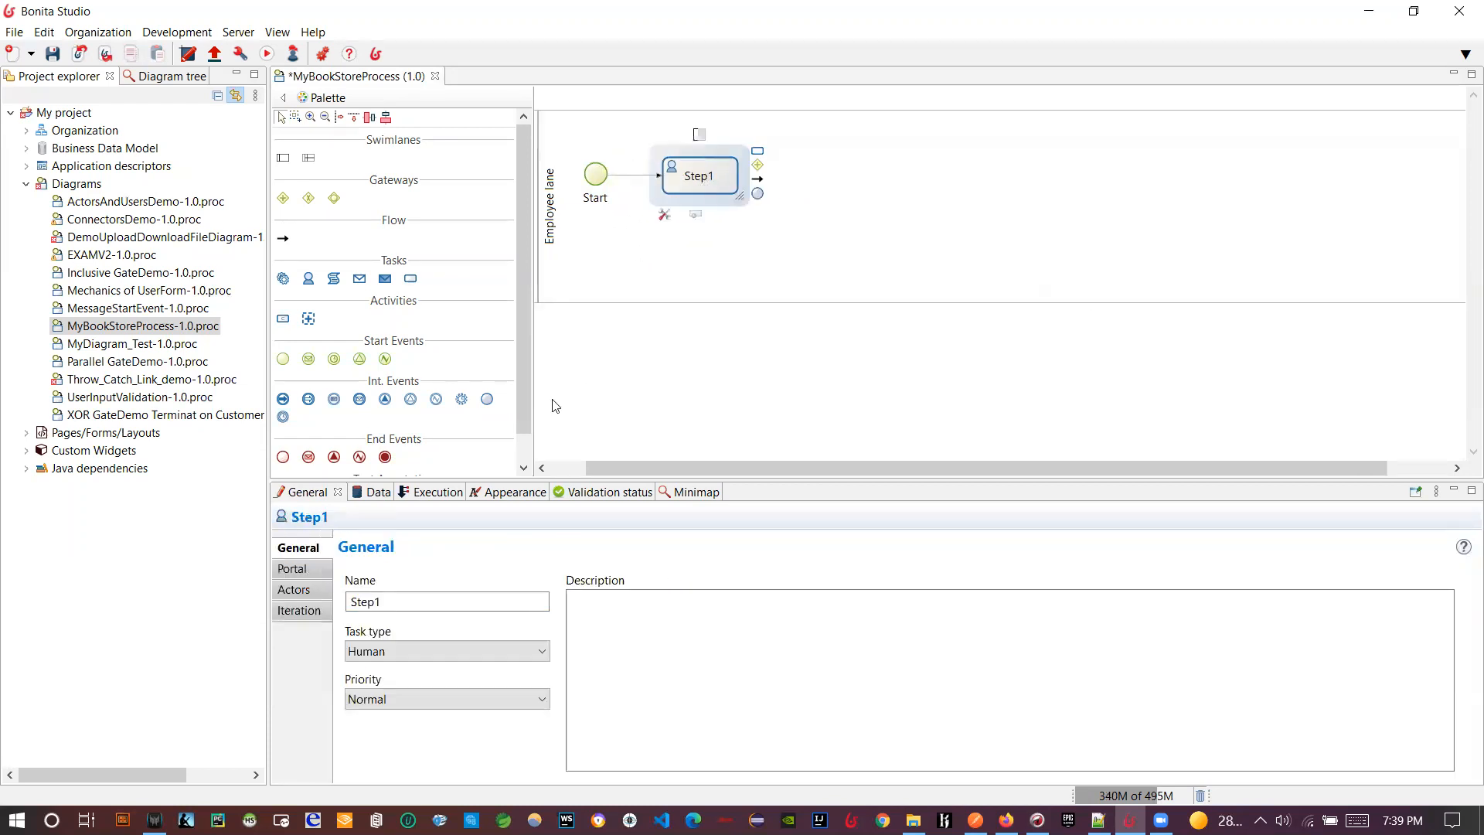
{"action": "left_click", "coordinate": [555, 469]}
{"action": "left_click", "coordinate": [369, 493]}
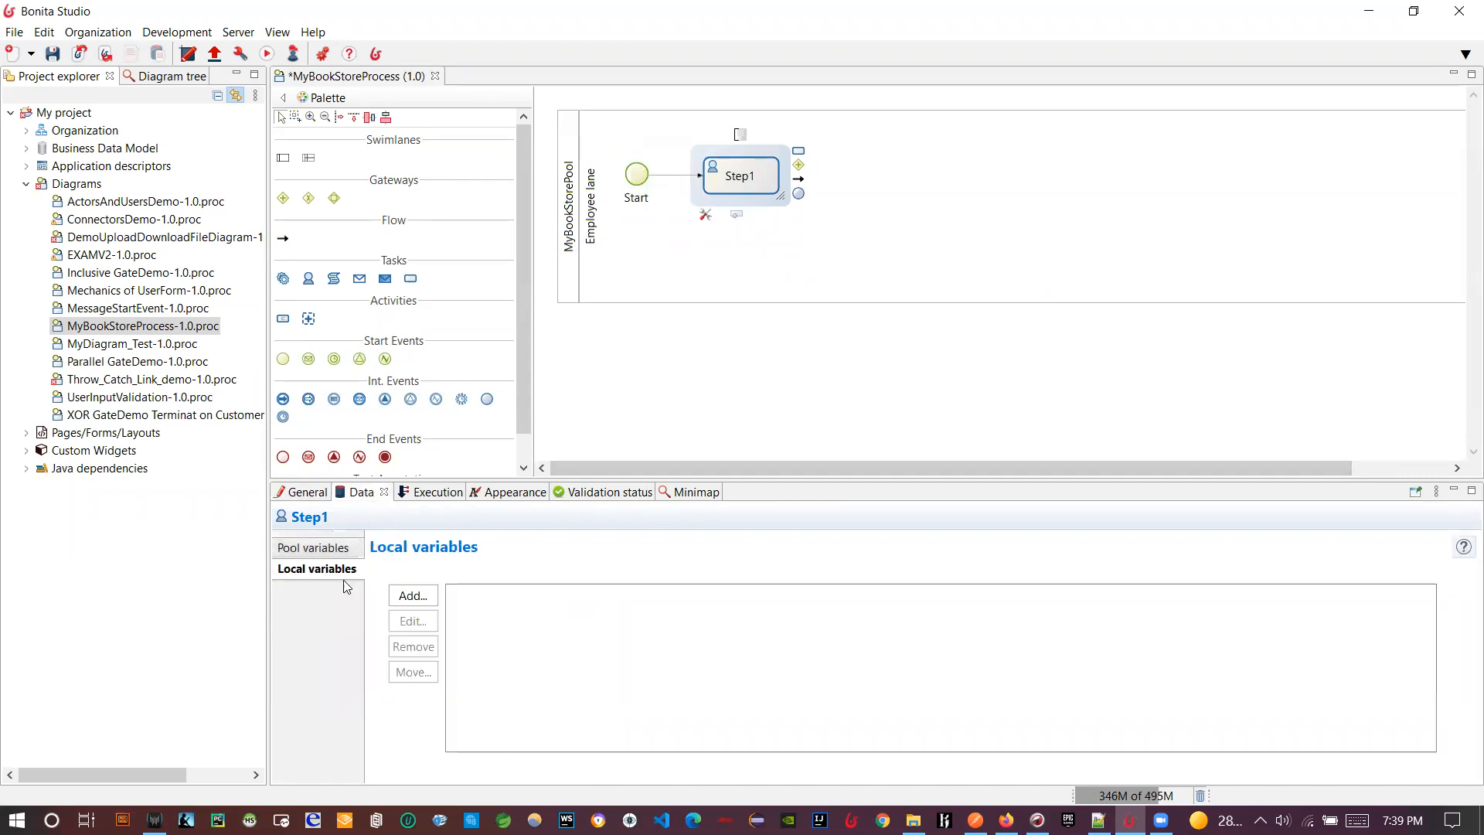
{"action": "left_click", "coordinate": [317, 547]}
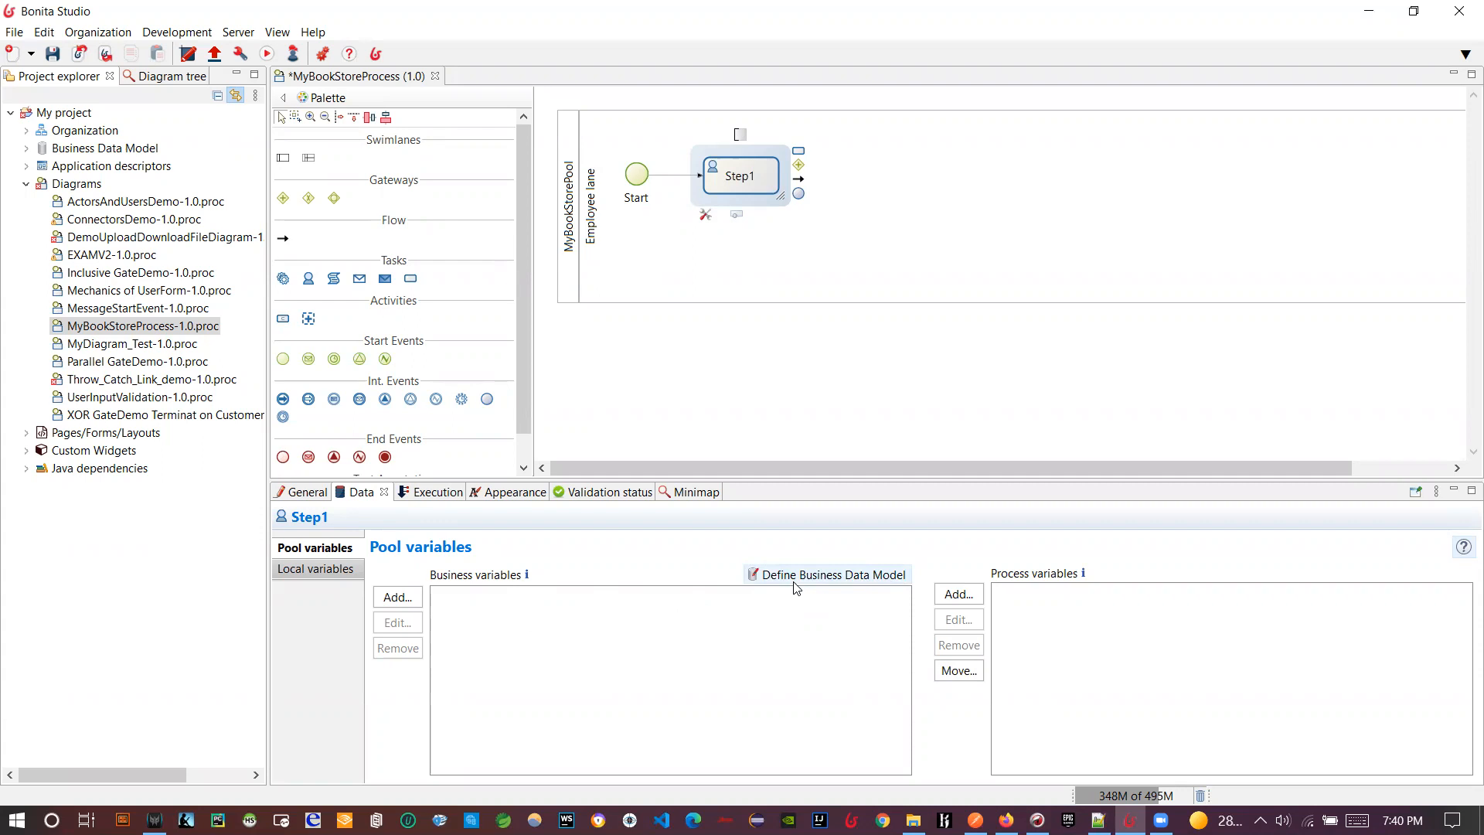
- Open the Business Data Model editor on bom.xml via the Define Business Data Model link
{"action": "left_click", "coordinate": [177, 33]}
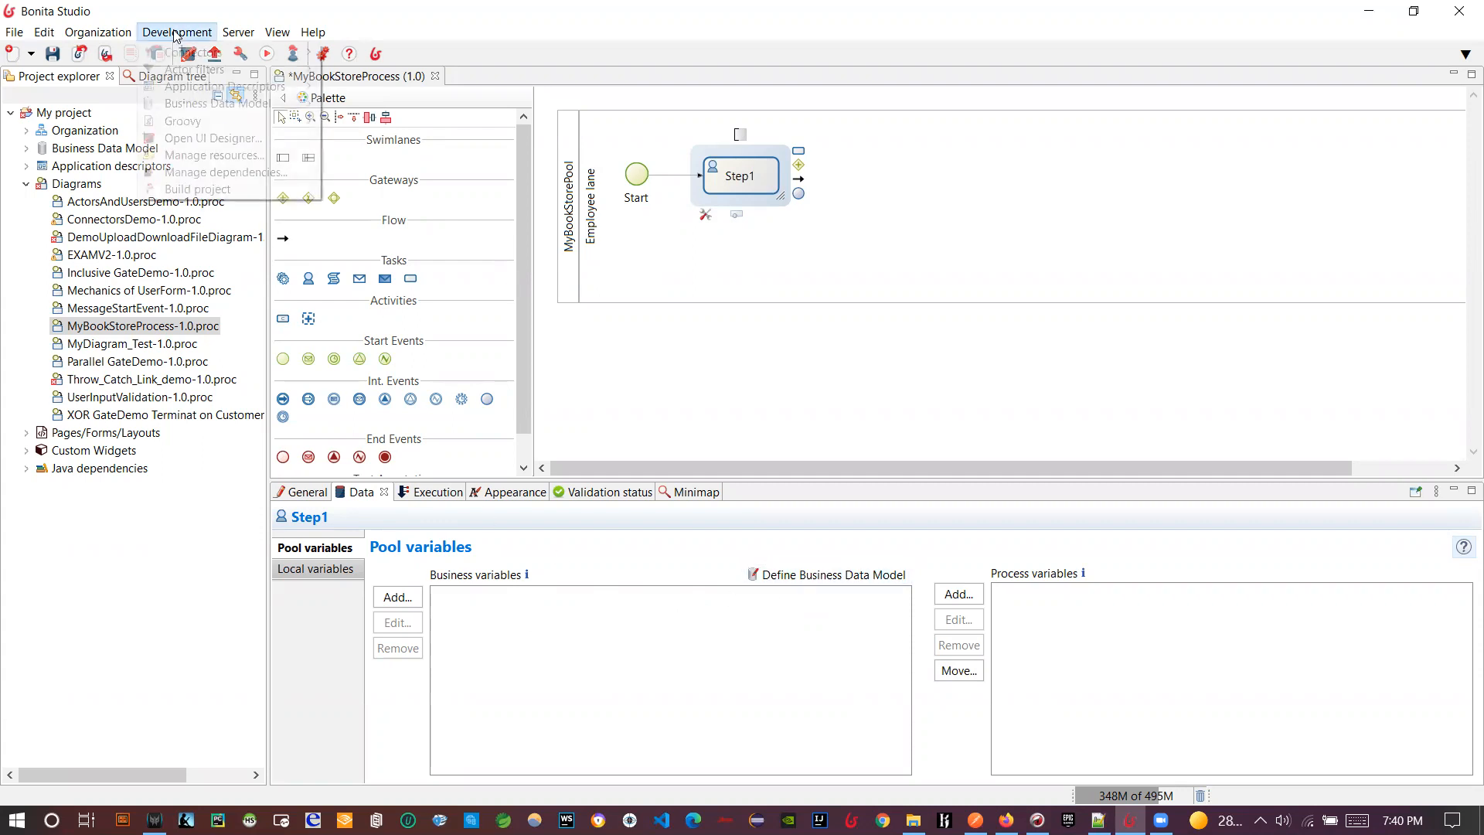
{"action": "mouse_move", "coordinate": [210, 105]}
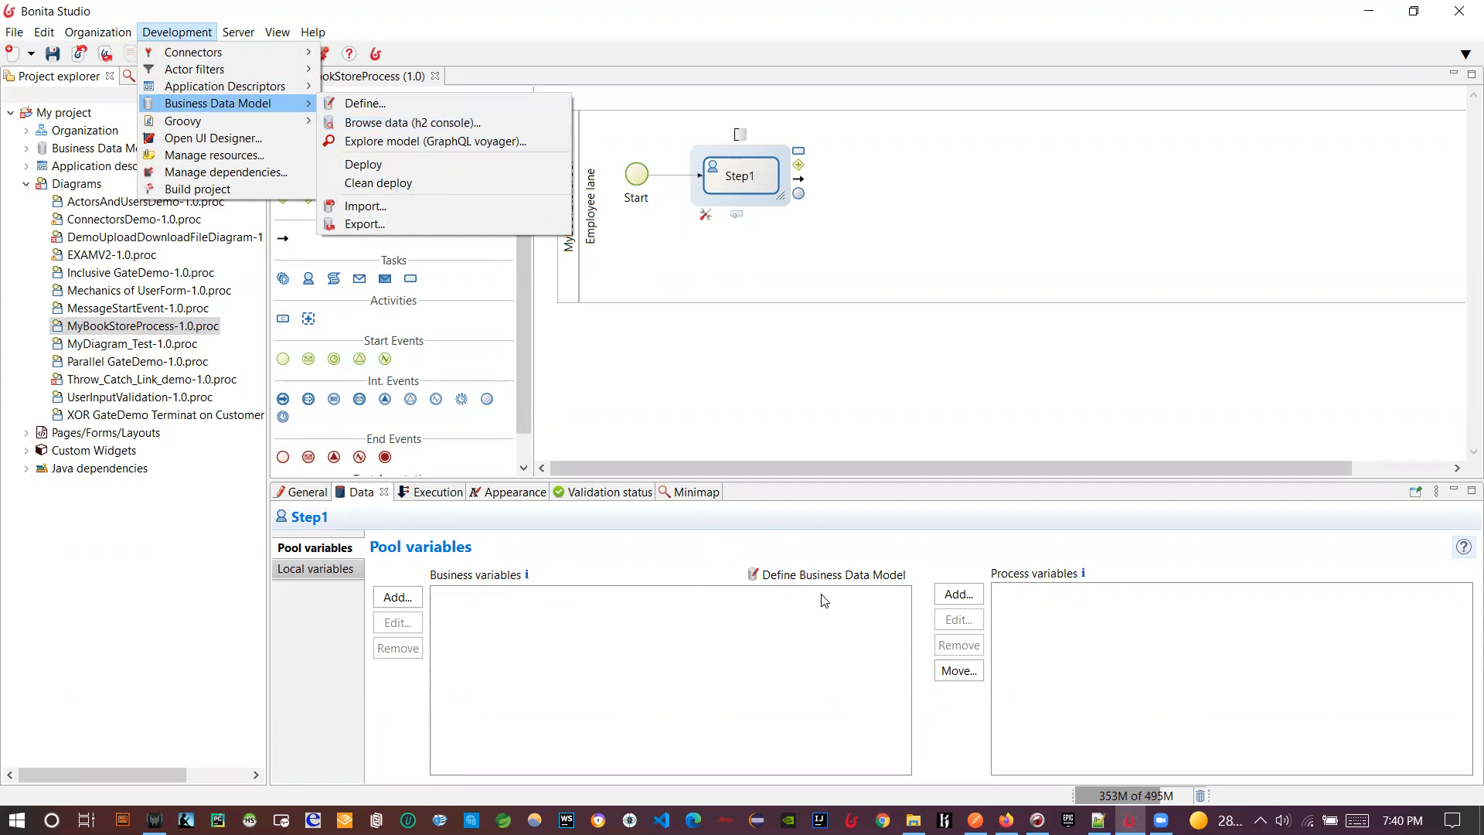
{"action": "left_click", "coordinate": [707, 568]}
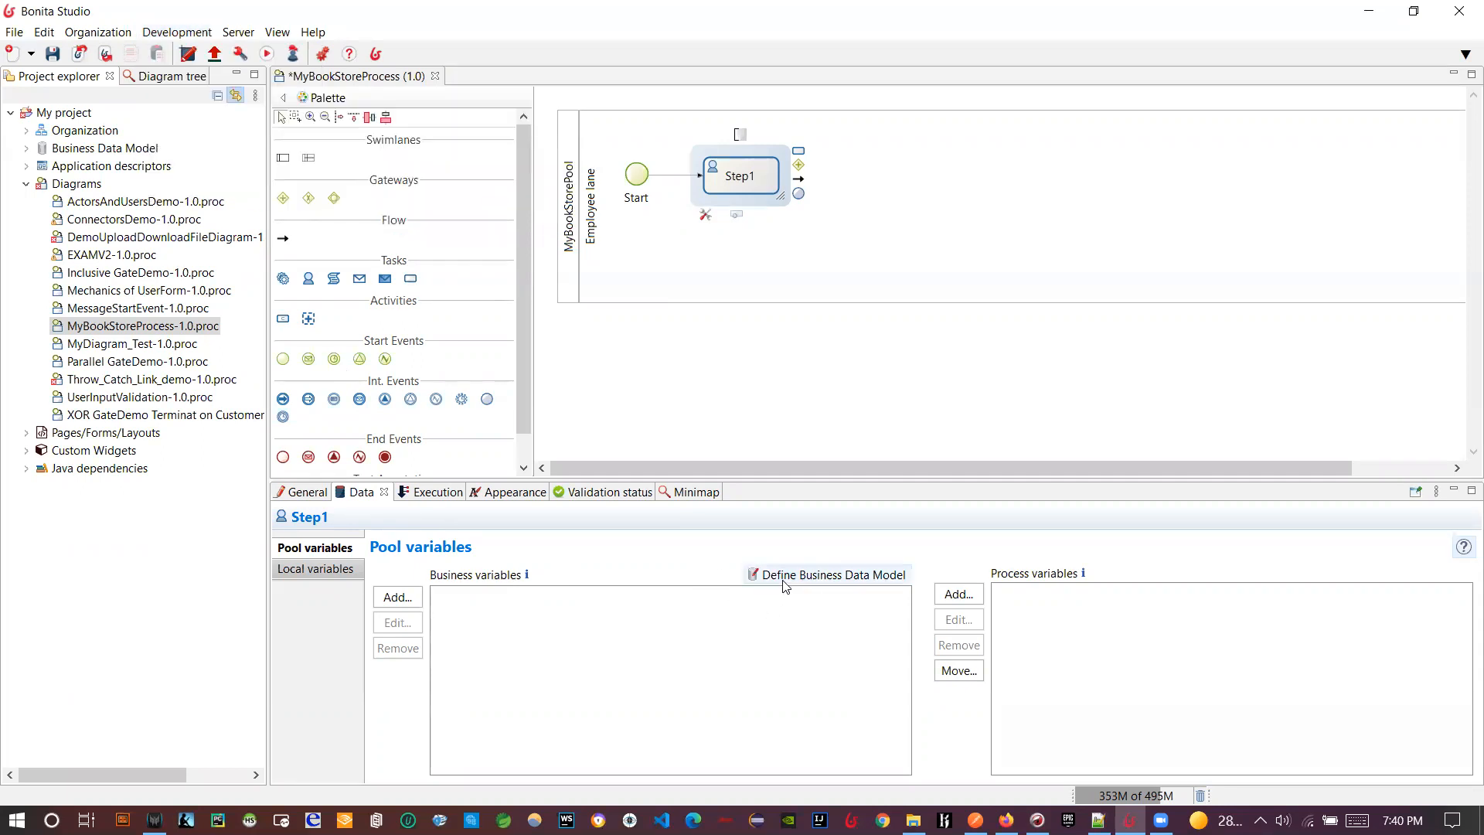
{"action": "left_click", "coordinate": [783, 588]}
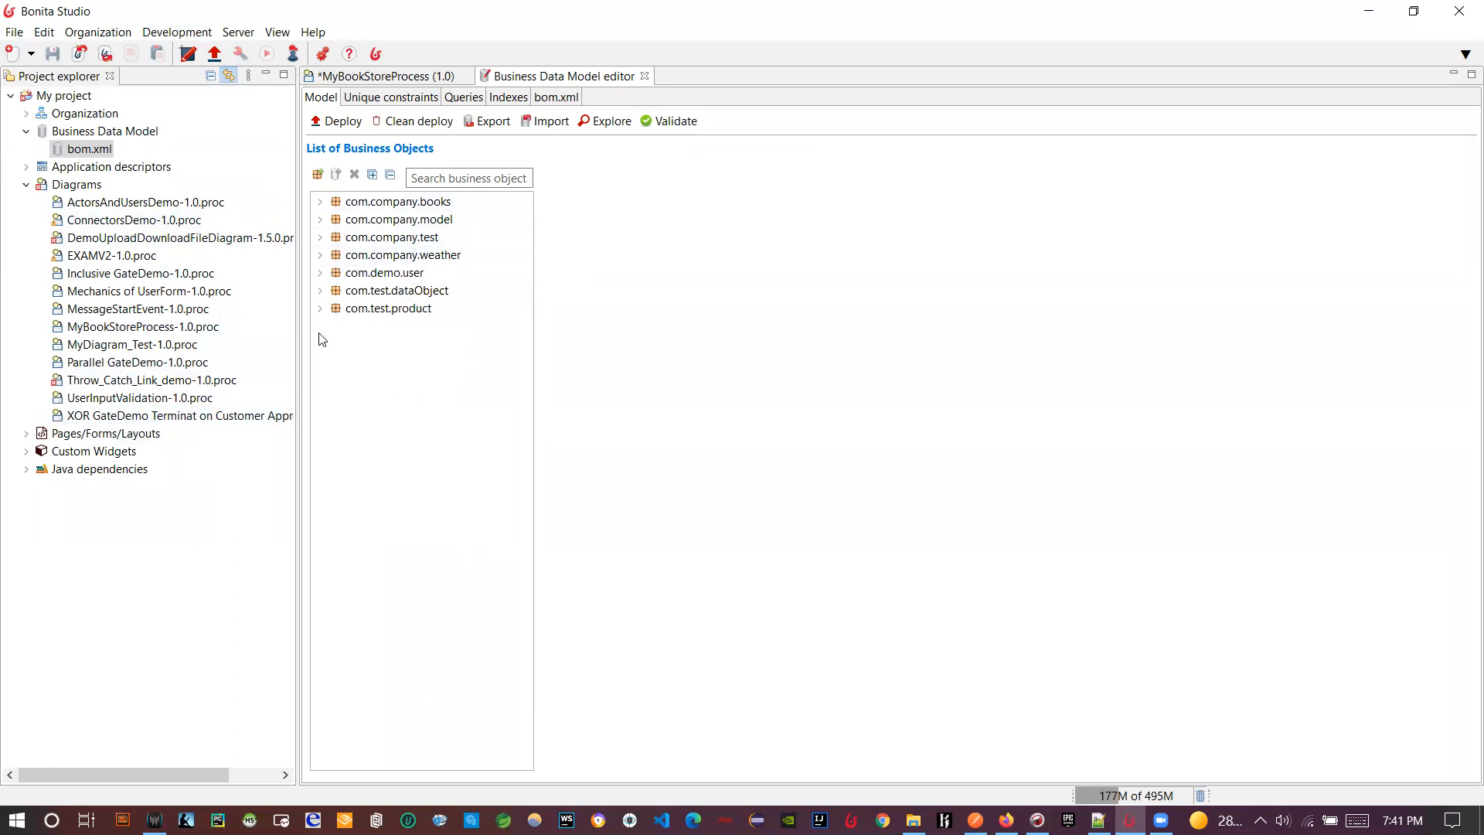
- Add a new business object package and name it com.bookstore.books
{"action": "left_click", "coordinate": [317, 174]}
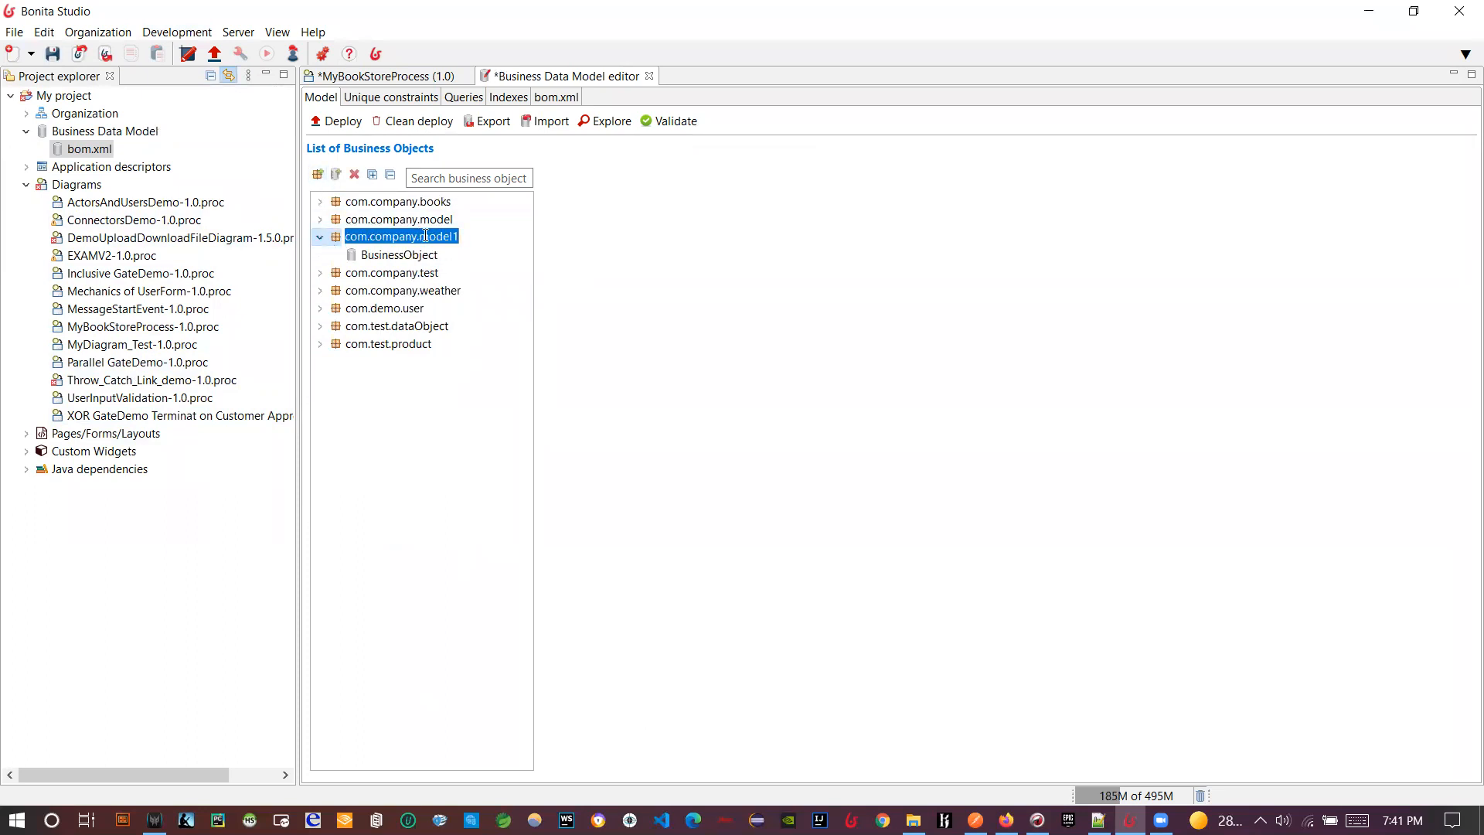
{"action": "left_click", "coordinate": [455, 238]}
{"action": "key", "text": "BackSpace"}
{"action": "key", "text": "BackSpace"}
{"action": "key", "text": "BackSpace"}
{"action": "key", "text": "BackSpace"}
{"action": "key", "text": "BackSpace"}
{"action": "key", "text": "BackSpace"}
{"action": "key", "text": "BackSpace"}
{"action": "key", "text": "BackSpace"}
{"action": "key", "text": "BackSpace"}
{"action": "key", "text": "BackSpace"}
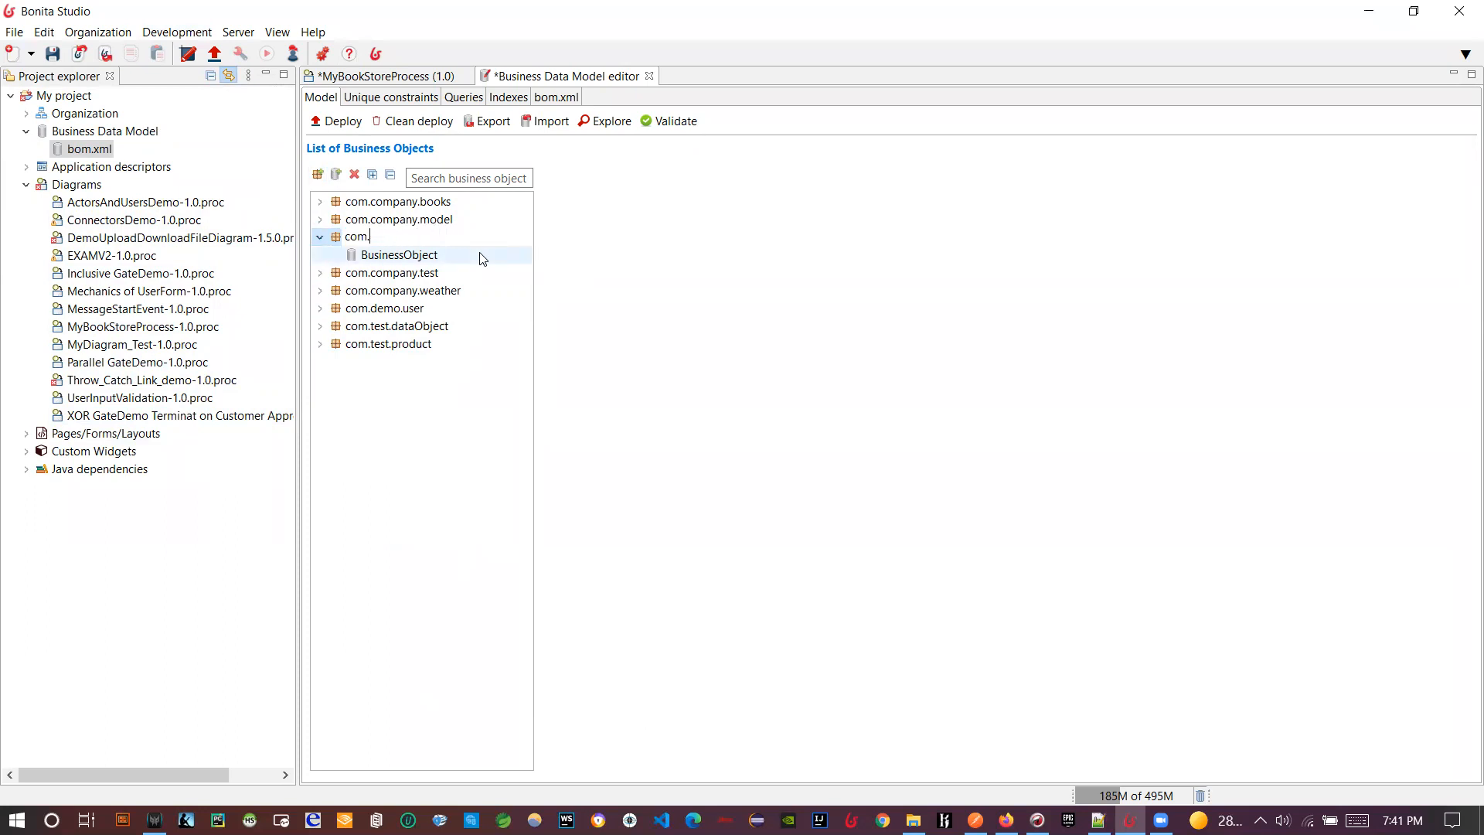
{"action": "type", "text": "bookstore.books"}
{"action": "key", "text": "Return"}
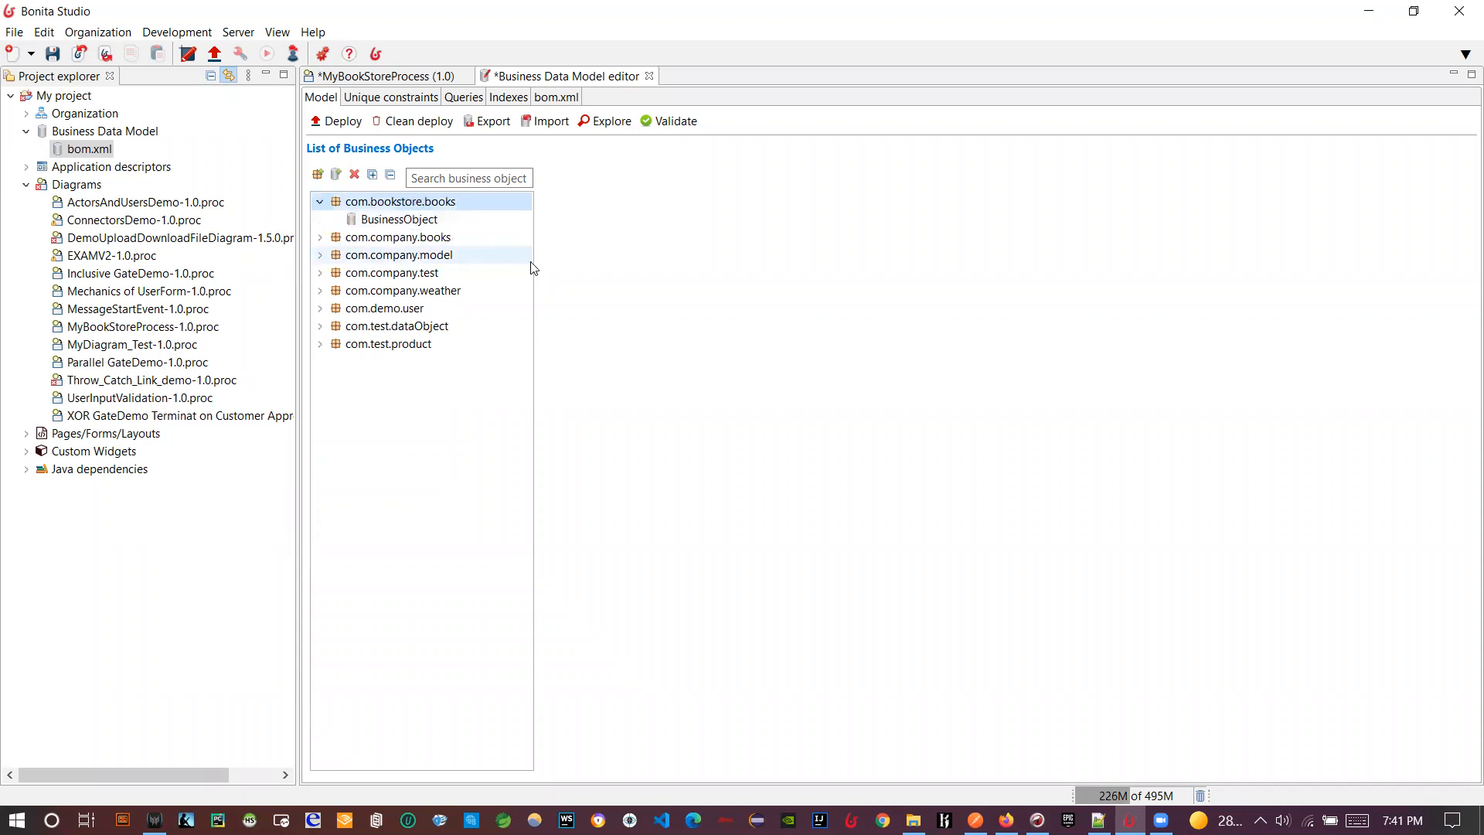
- Rename the package to com.bookstore.books_new and show its BusinessObject's attributes
{"action": "left_click", "coordinate": [320, 237]}
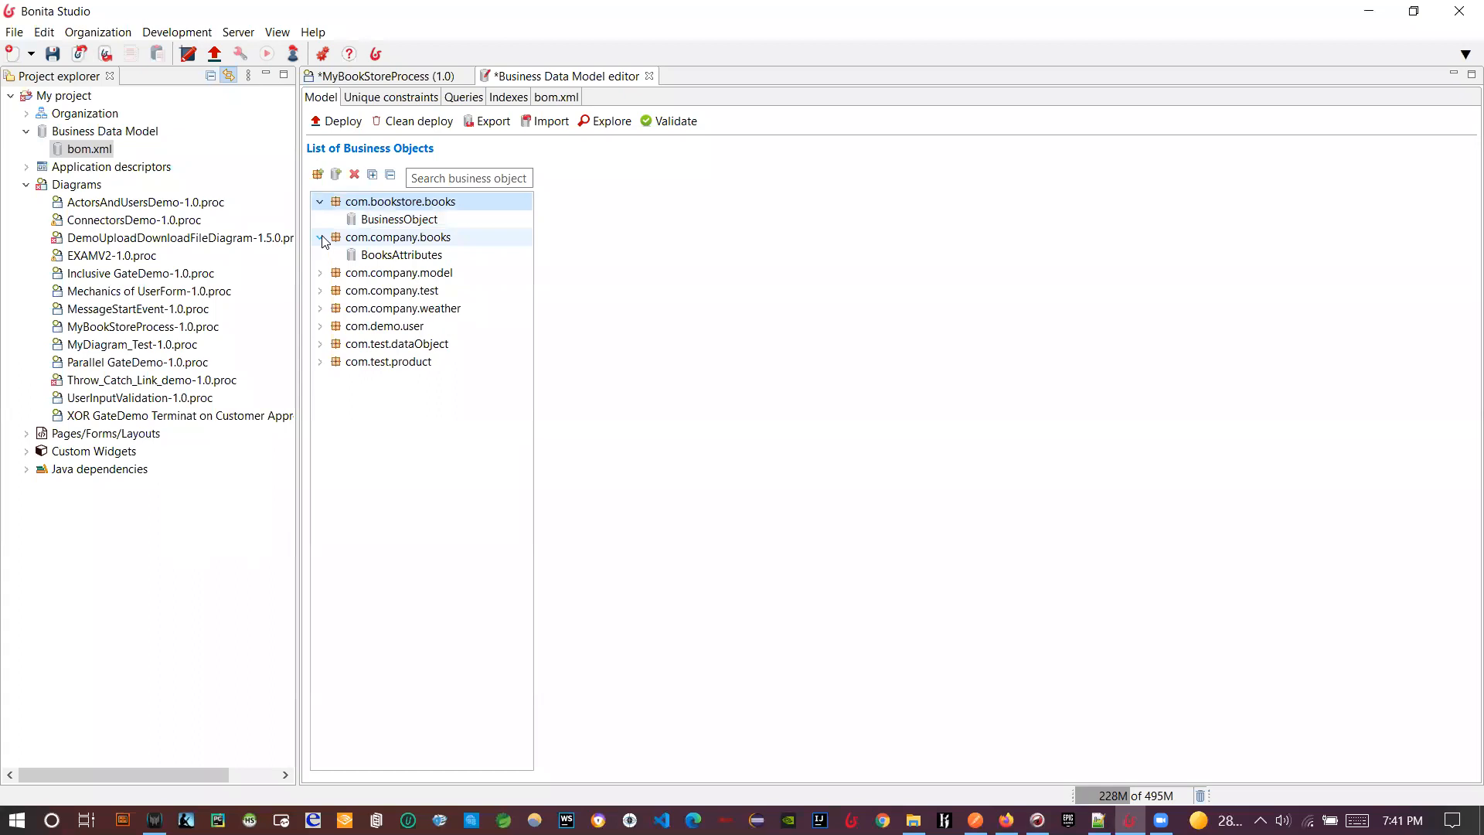
{"action": "left_click", "coordinate": [320, 237]}
{"action": "left_click", "coordinate": [342, 238]}
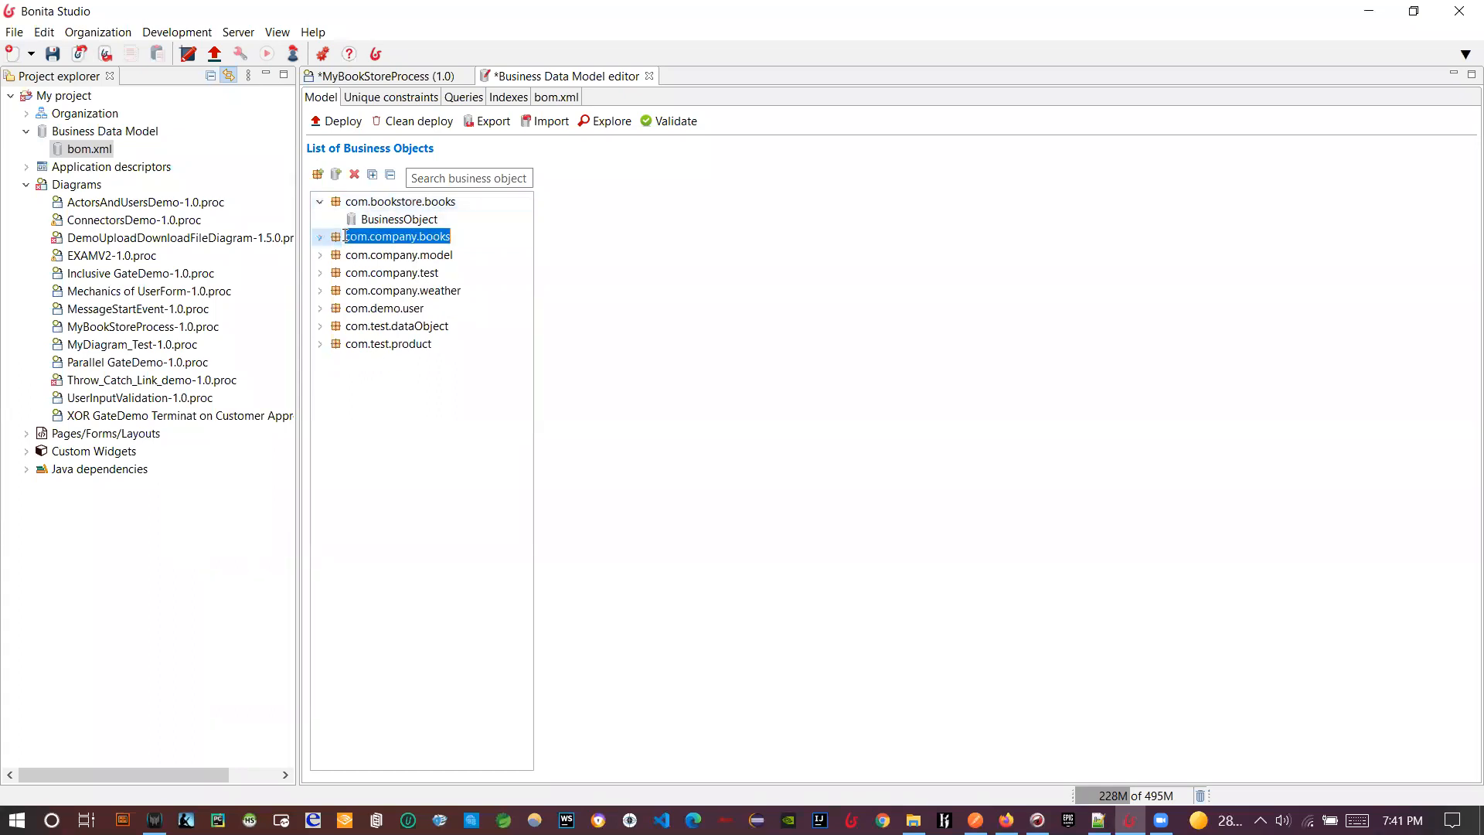
{"action": "left_click", "coordinate": [320, 237]}
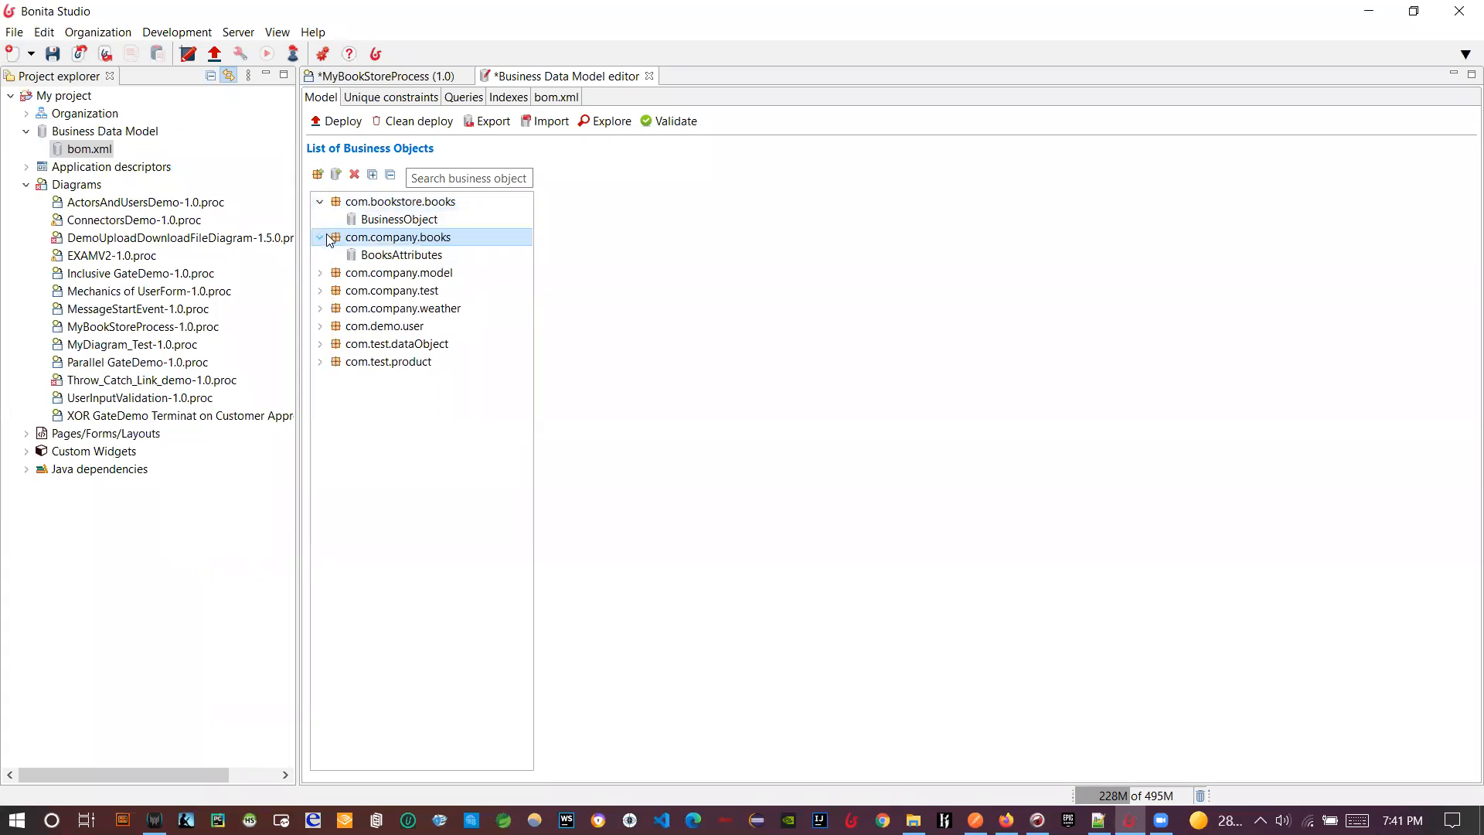
{"action": "left_click", "coordinate": [410, 203]}
{"action": "left_click", "coordinate": [445, 201]}
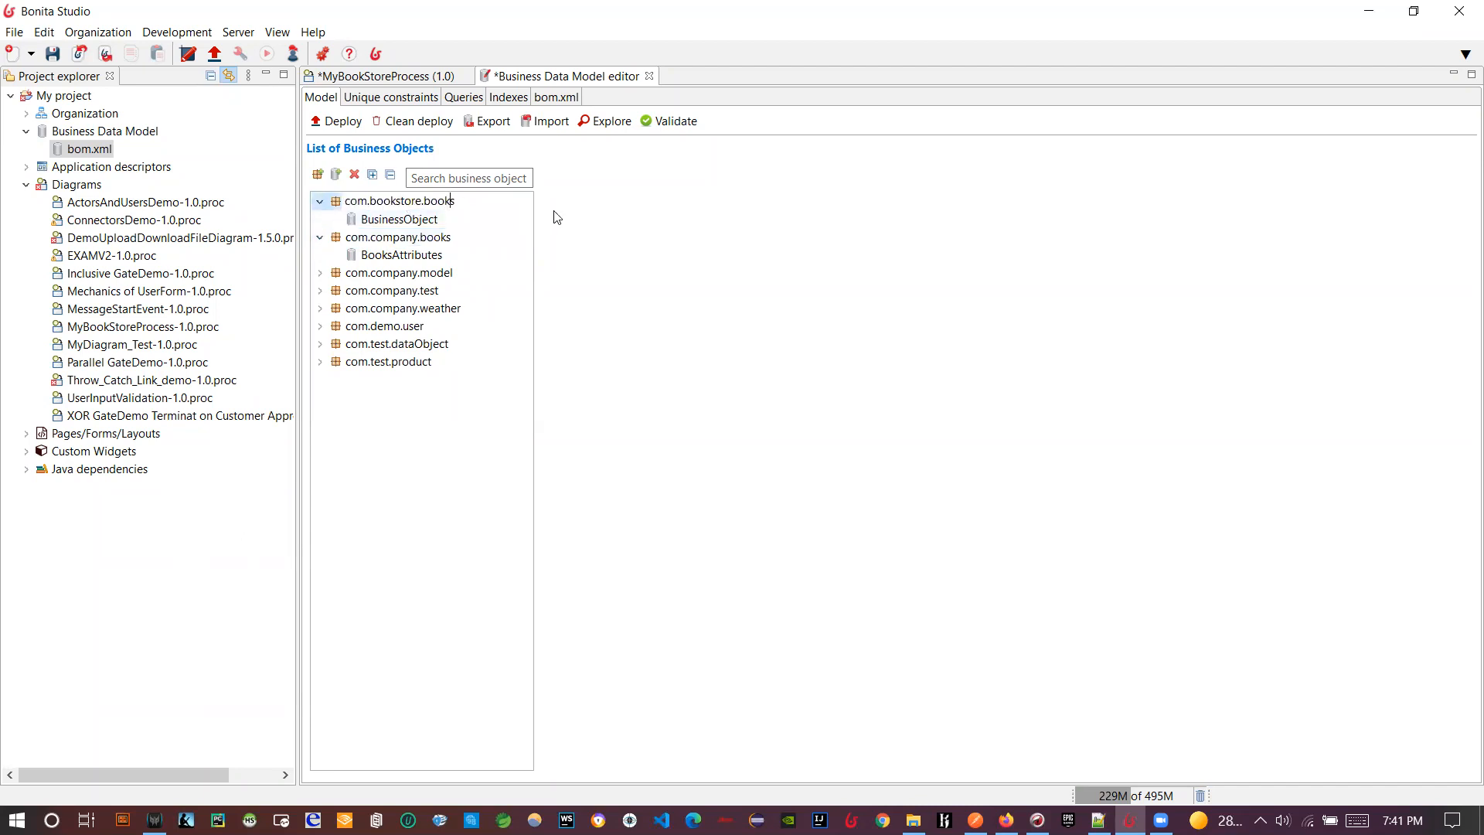
{"action": "type", "text": "_new"}
{"action": "left_click", "coordinate": [445, 221]}
{"action": "left_click", "coordinate": [446, 219]}
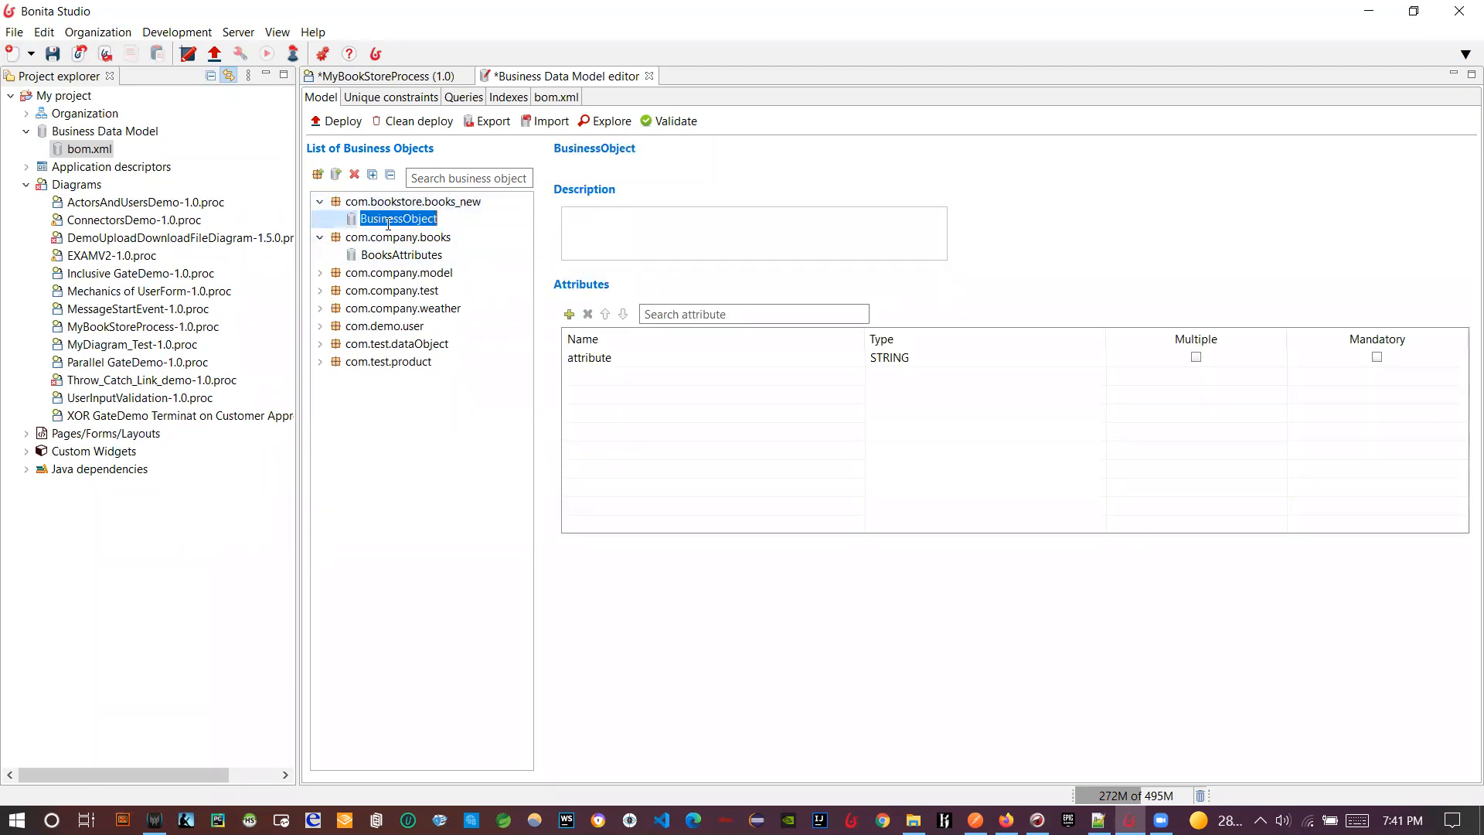
- Rename the default attribute to bookname and add a bookprice attribute of type INTEGER
{"action": "left_click", "coordinate": [623, 358]}
{"action": "type", "text": "bookname"}
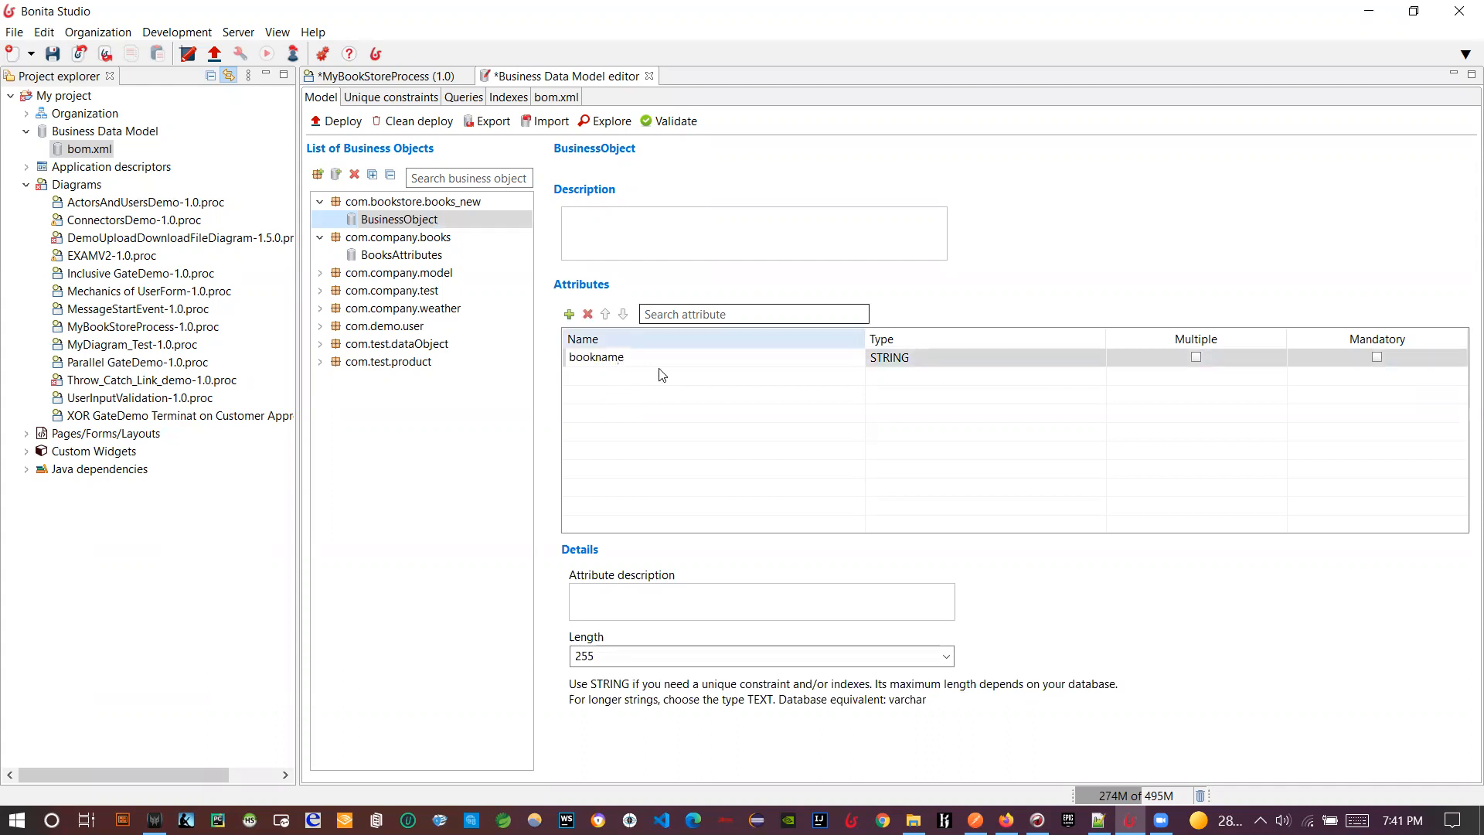
{"action": "left_click", "coordinate": [594, 384]}
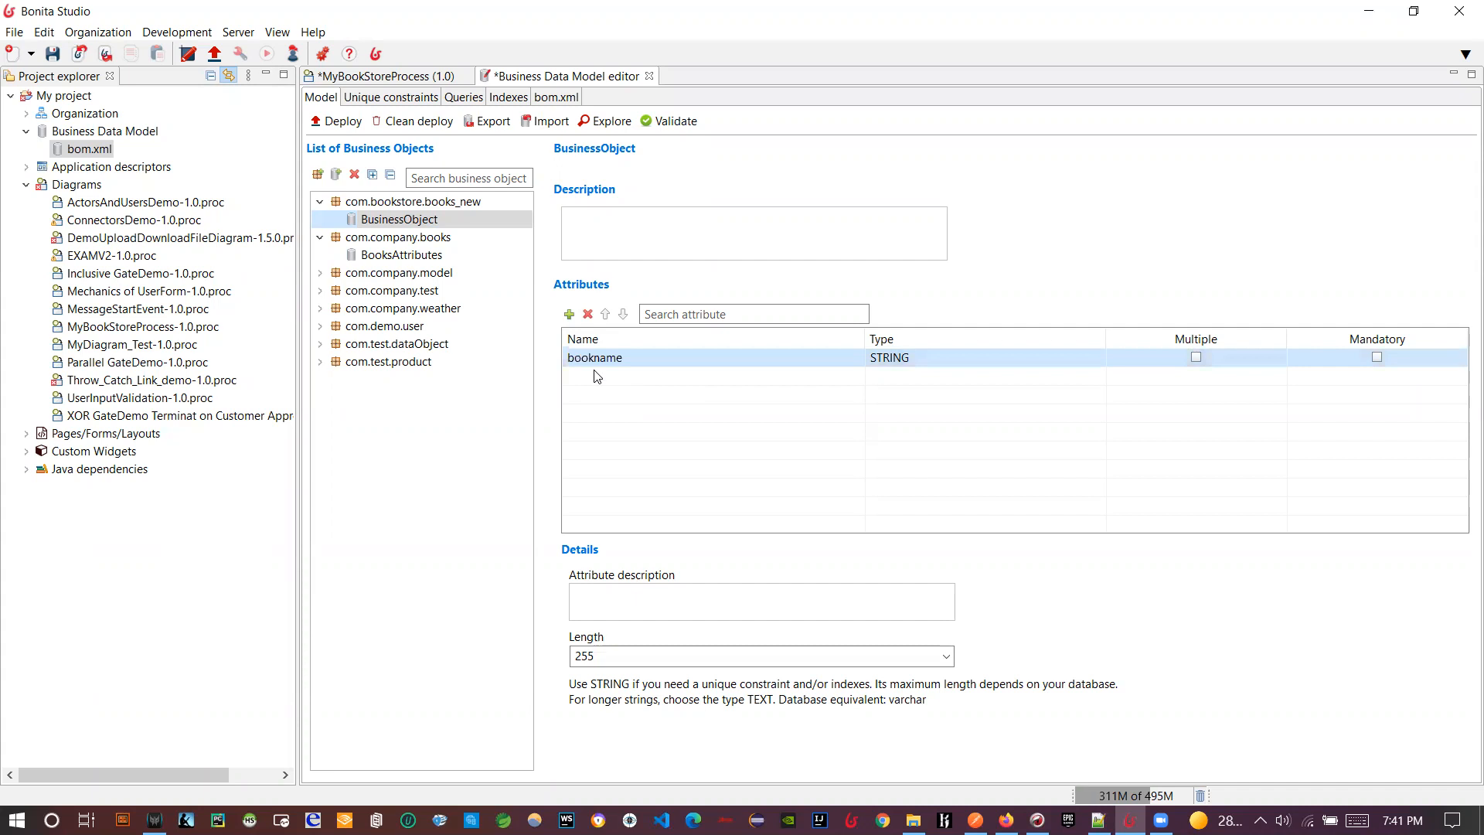
{"action": "left_click", "coordinate": [569, 314]}
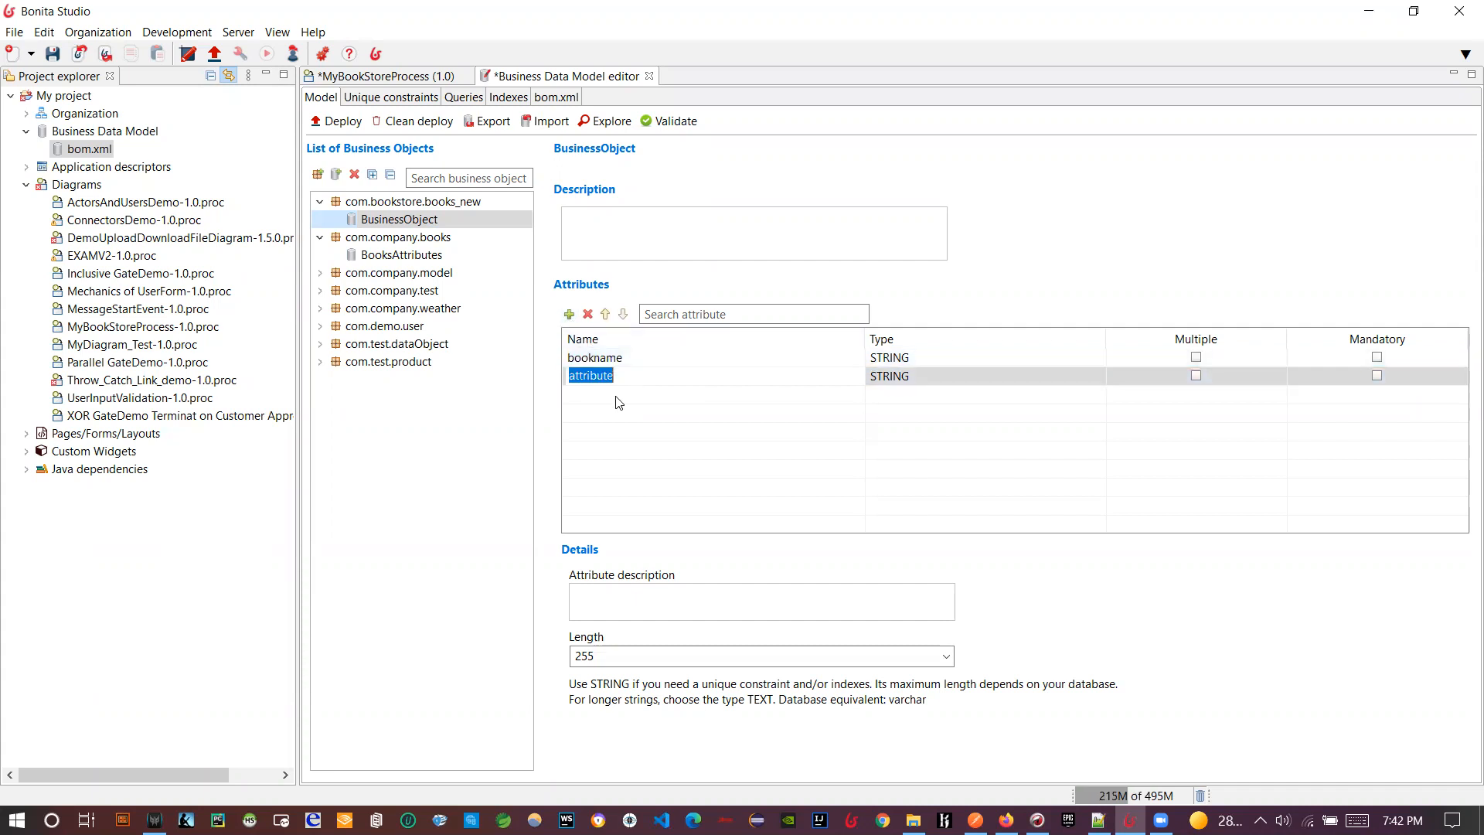
{"action": "type", "text": "bookproce"}
{"action": "left_click", "coordinate": [927, 376]}
{"action": "left_click", "coordinate": [933, 379]}
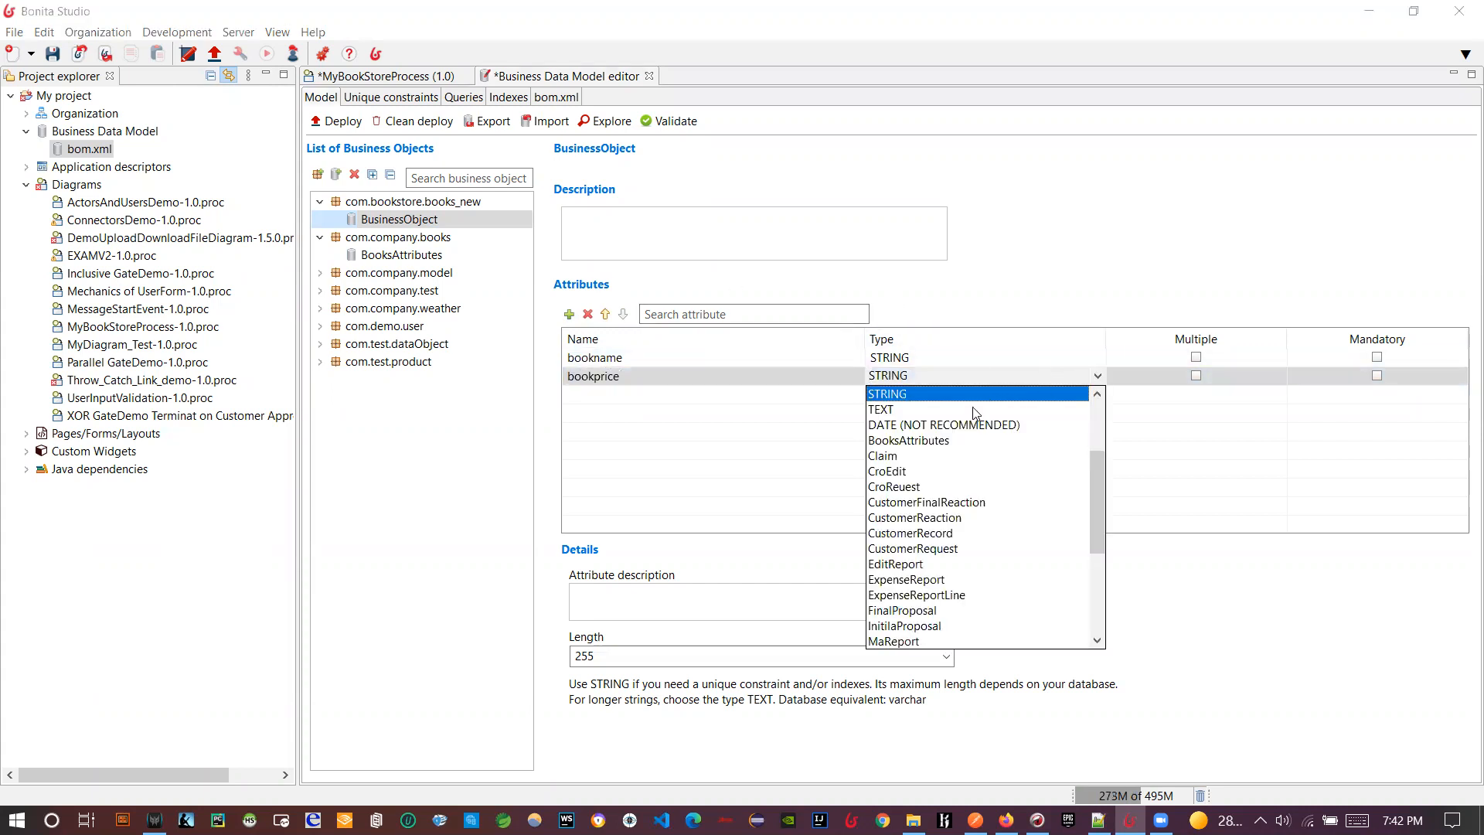
{"action": "scroll", "coordinate": [927, 489], "scroll_direction": "up", "scroll_amount": 3}
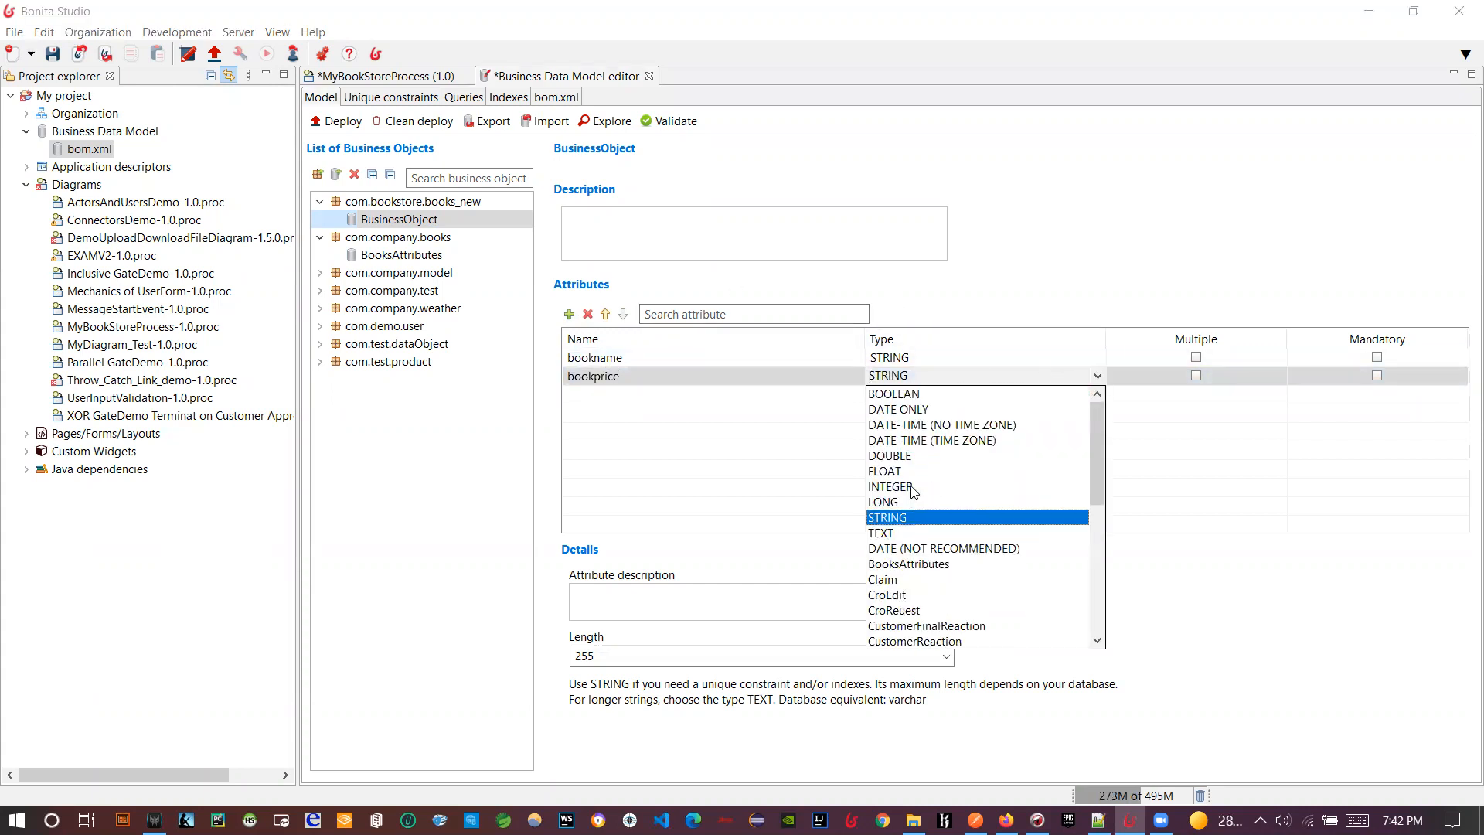
{"action": "left_click", "coordinate": [911, 488]}
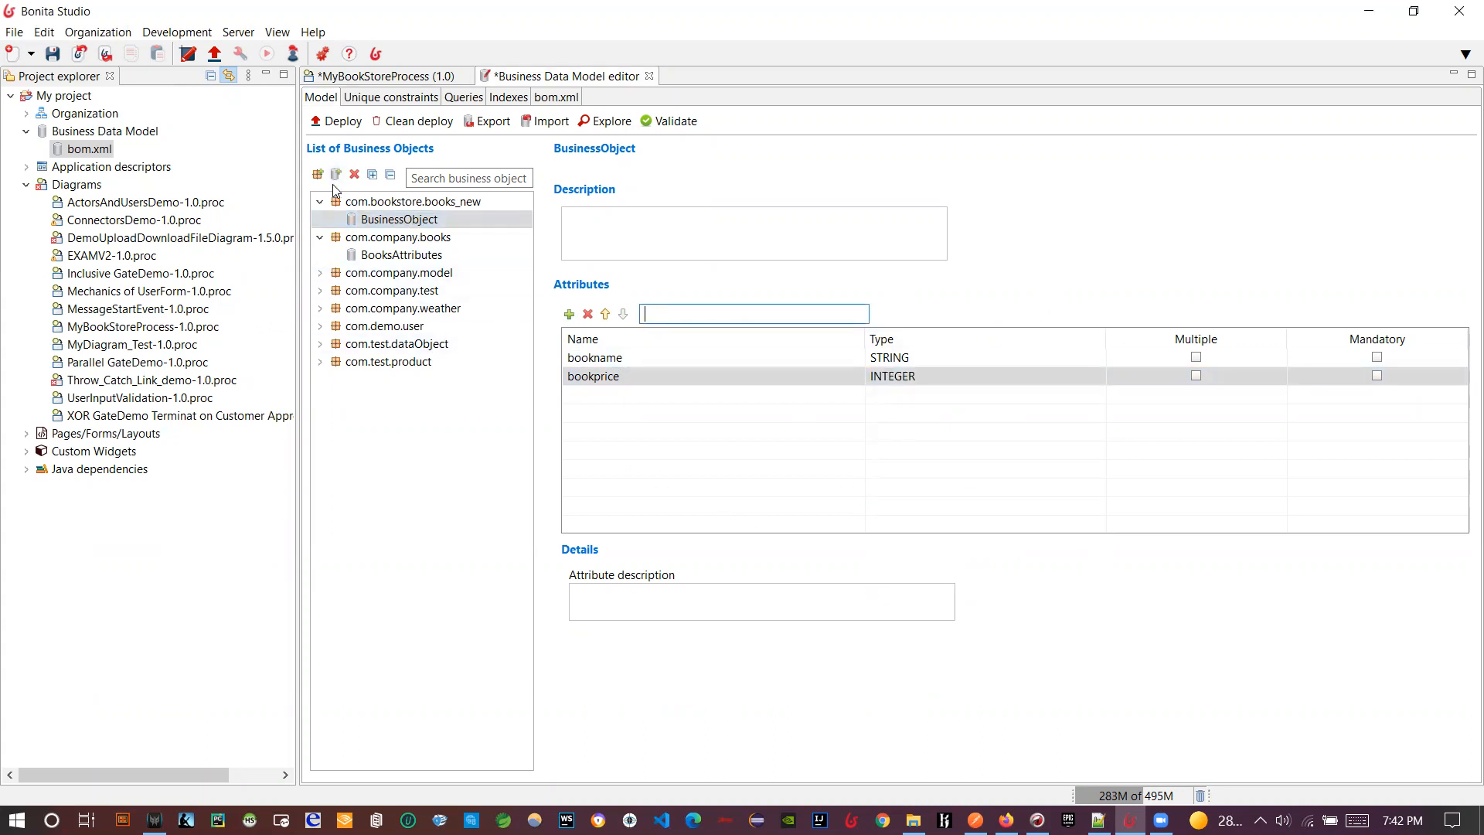
{"action": "left_click", "coordinate": [345, 454]}
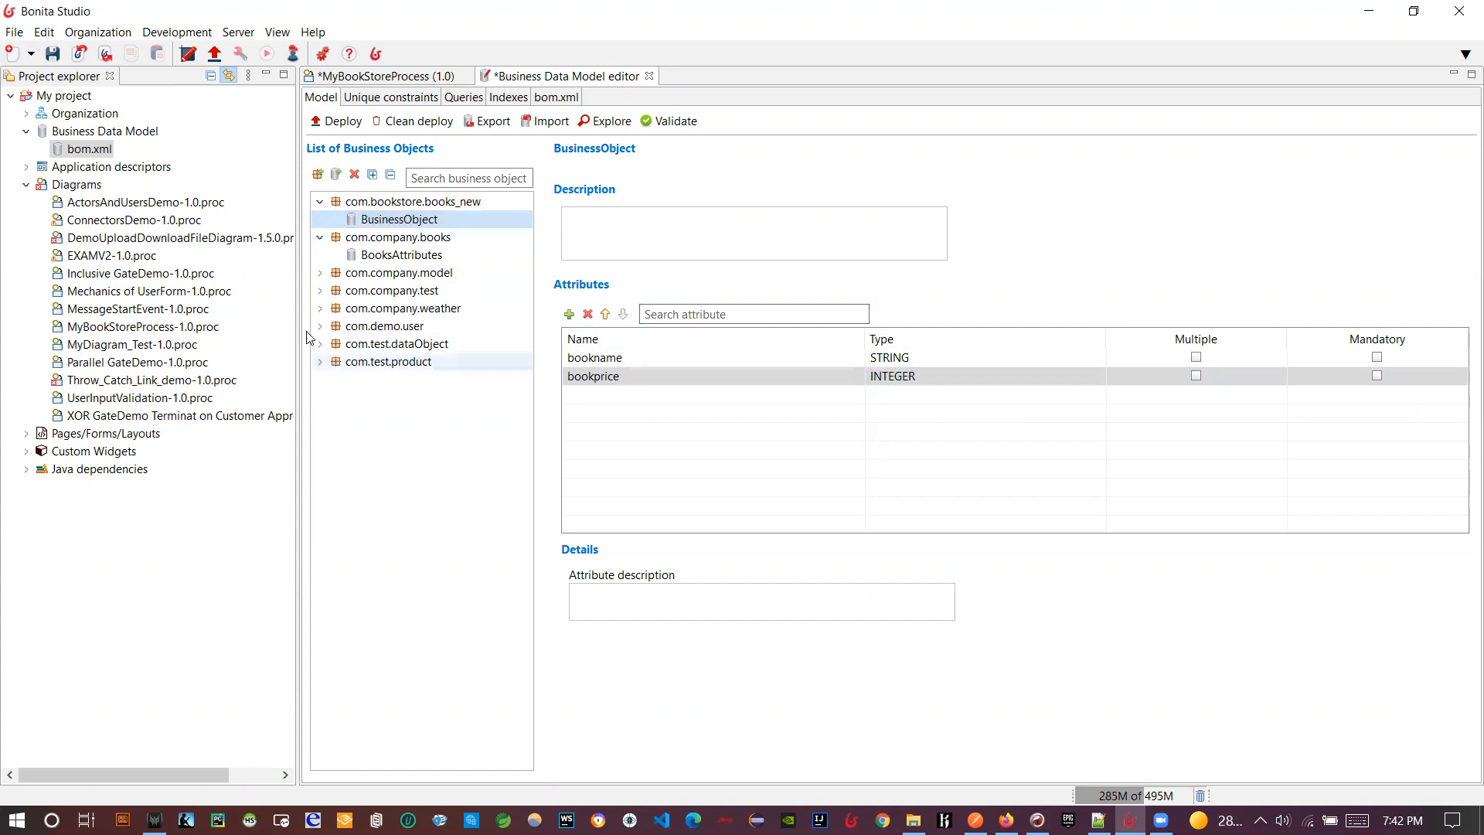
{"action": "left_click", "coordinate": [320, 238]}
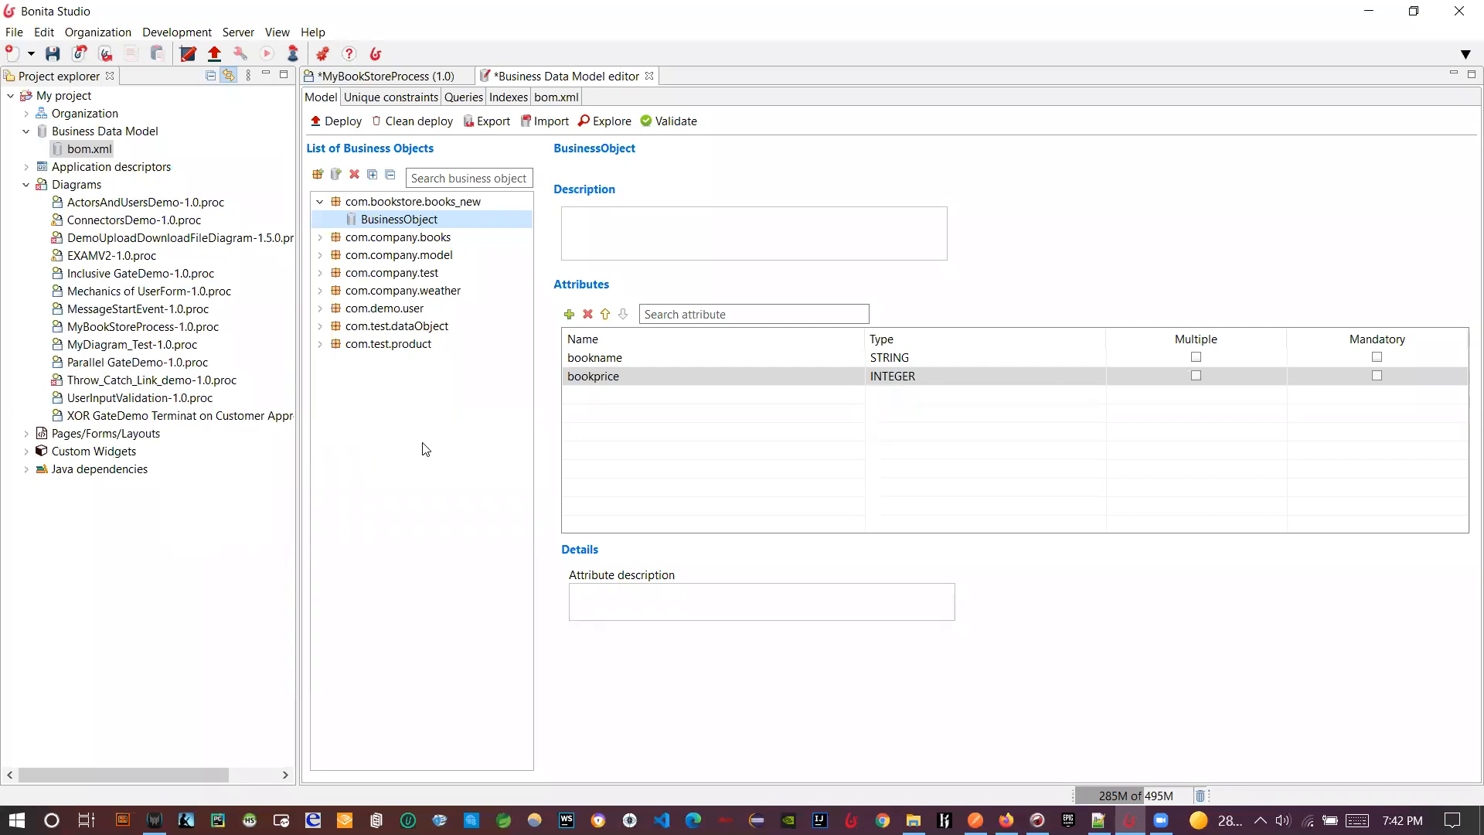
- Save and deploy the business data model, then acknowledge the success message
{"action": "left_click", "coordinate": [326, 128]}
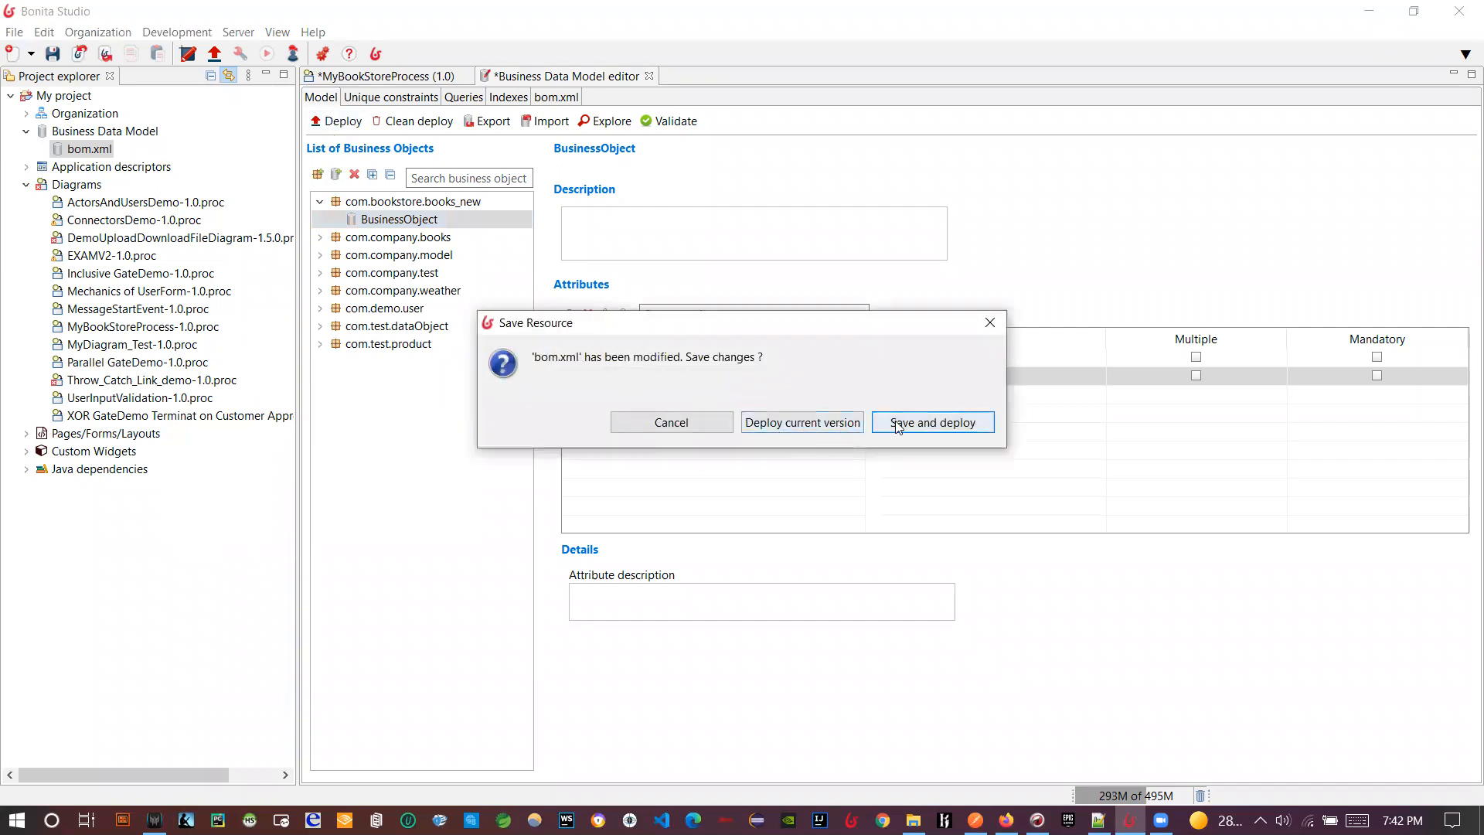
{"action": "left_click", "coordinate": [899, 428]}
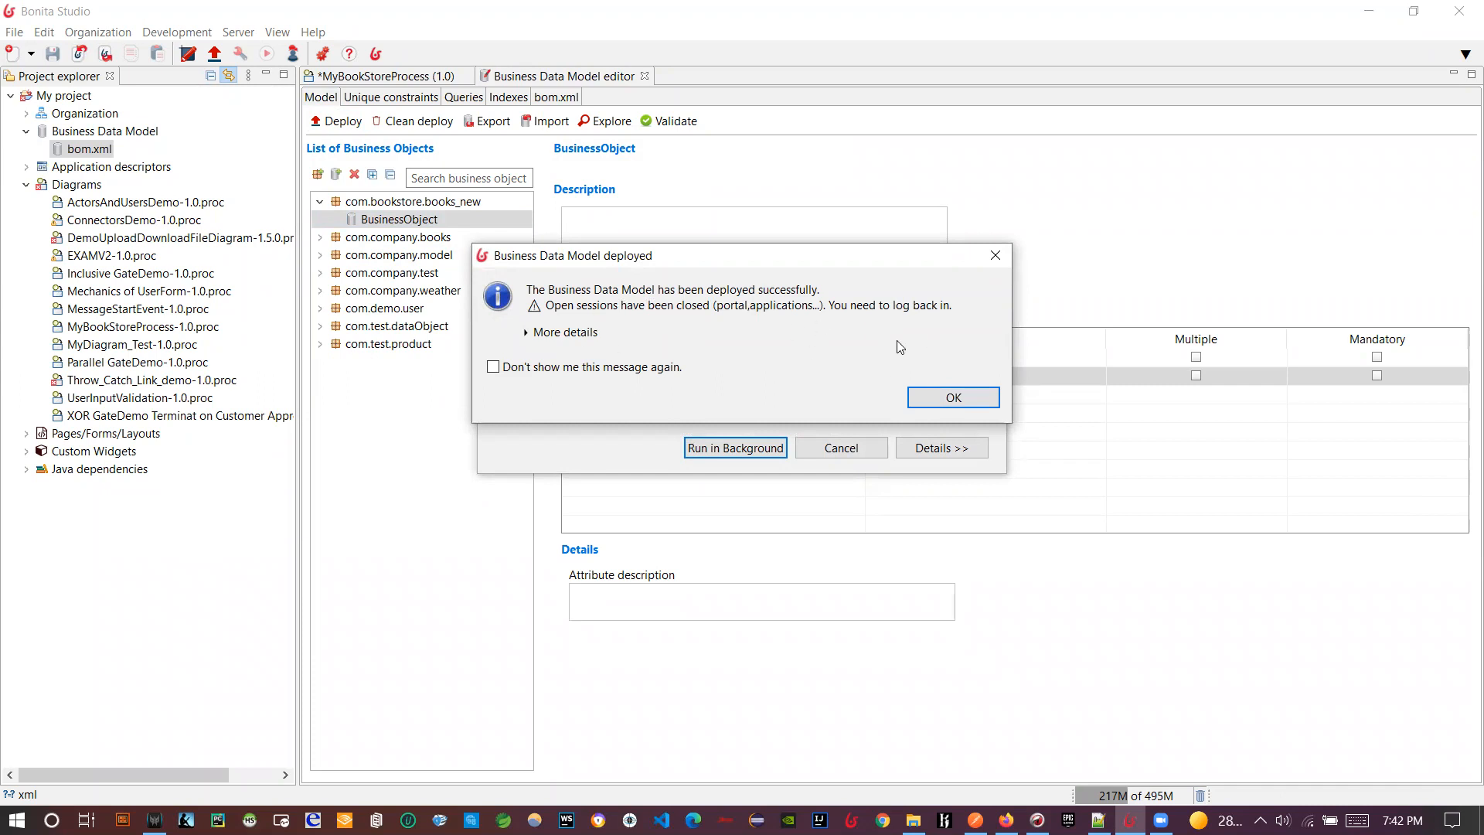
{"action": "left_click", "coordinate": [951, 399]}
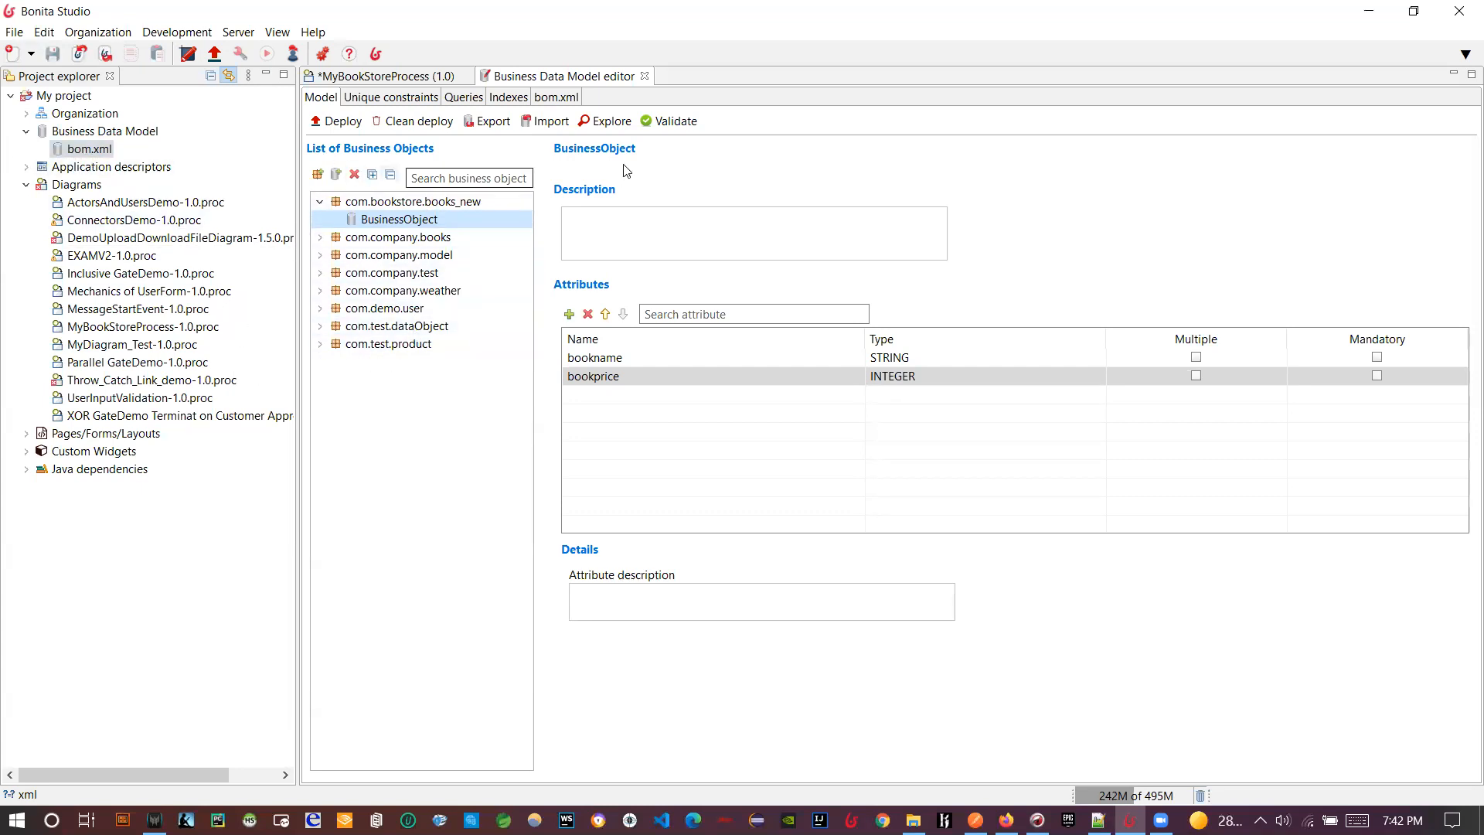
- Inspect the new business object's definition in the bom.xml source, then return to MyBookStoreProcess
{"action": "left_click", "coordinate": [558, 98]}
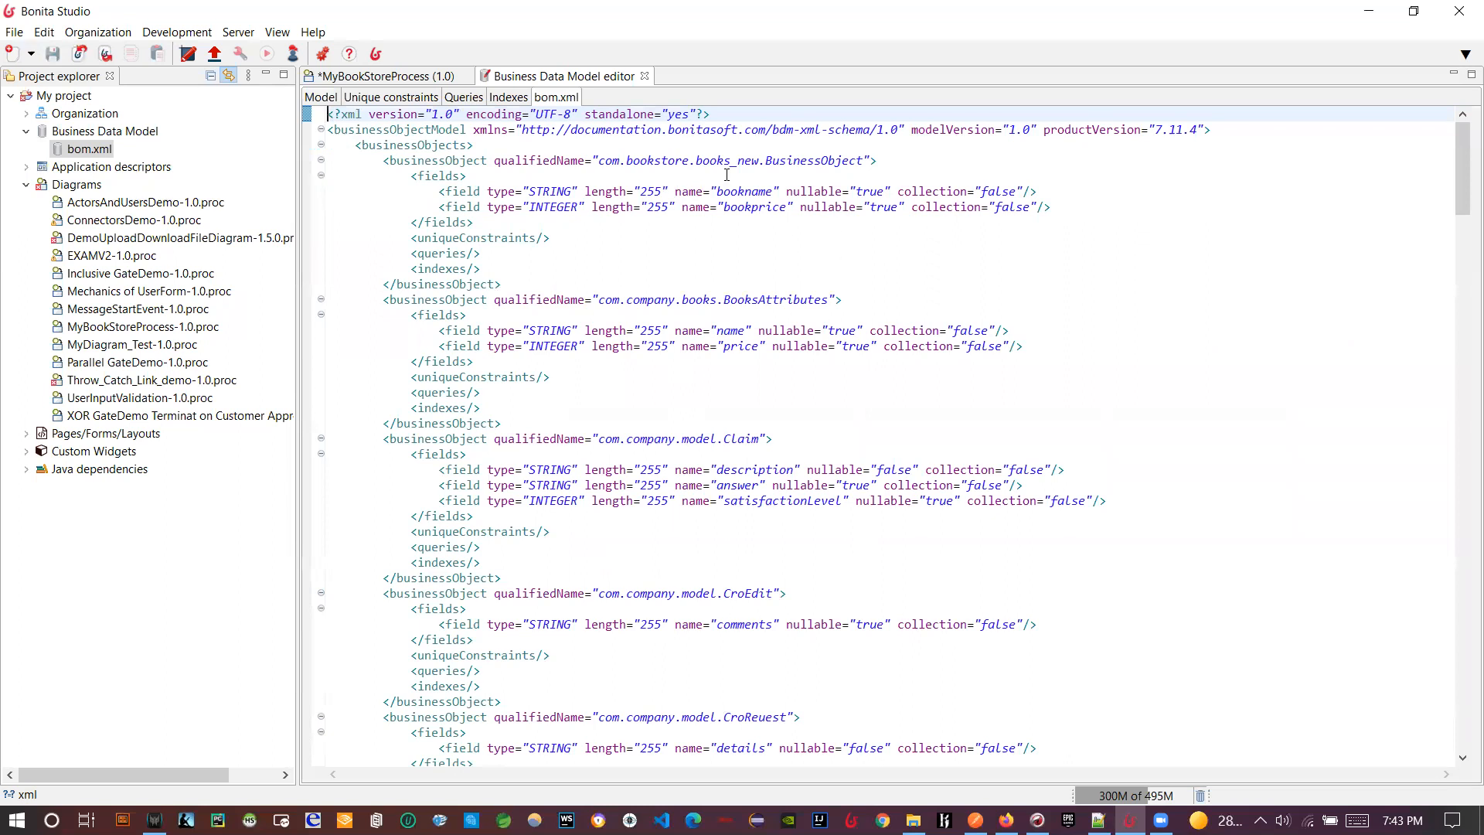
{"action": "double_click", "coordinate": [809, 160]}
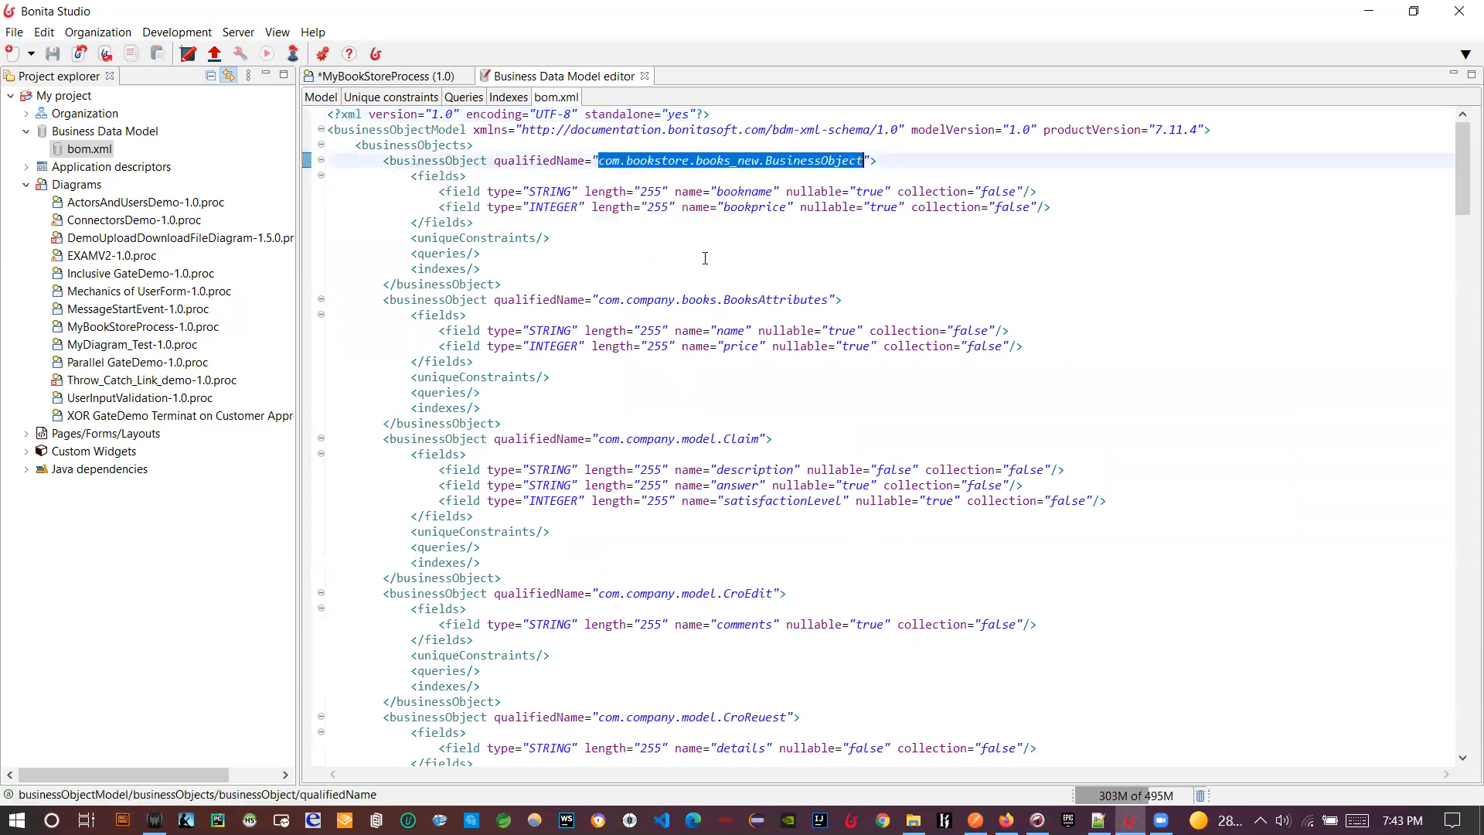
{"action": "left_click_drag", "start_coordinate": [357, 145], "coordinate": [556, 264]}
{"action": "left_click", "coordinate": [671, 316]}
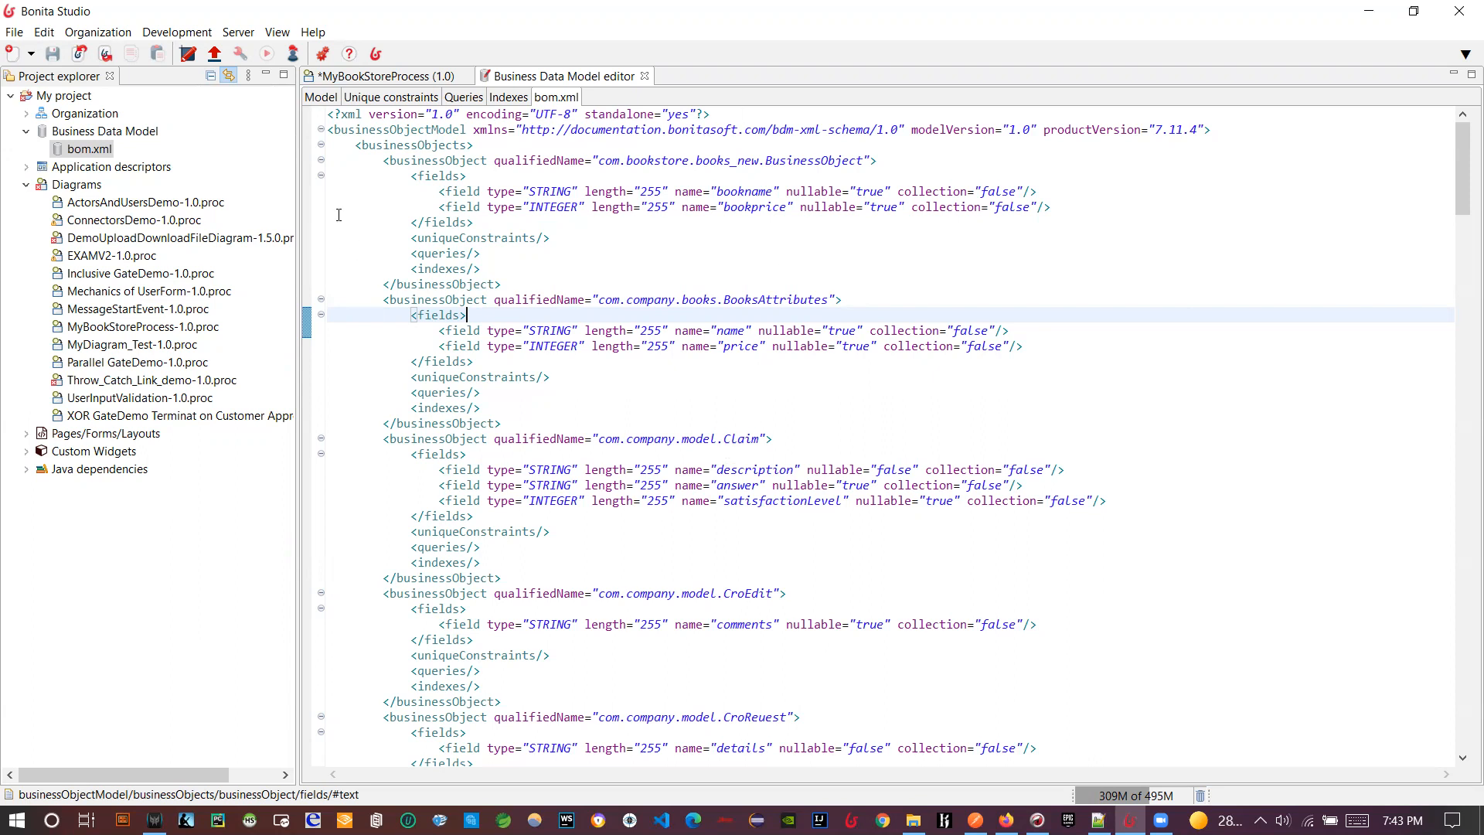
{"action": "left_click", "coordinate": [363, 76]}
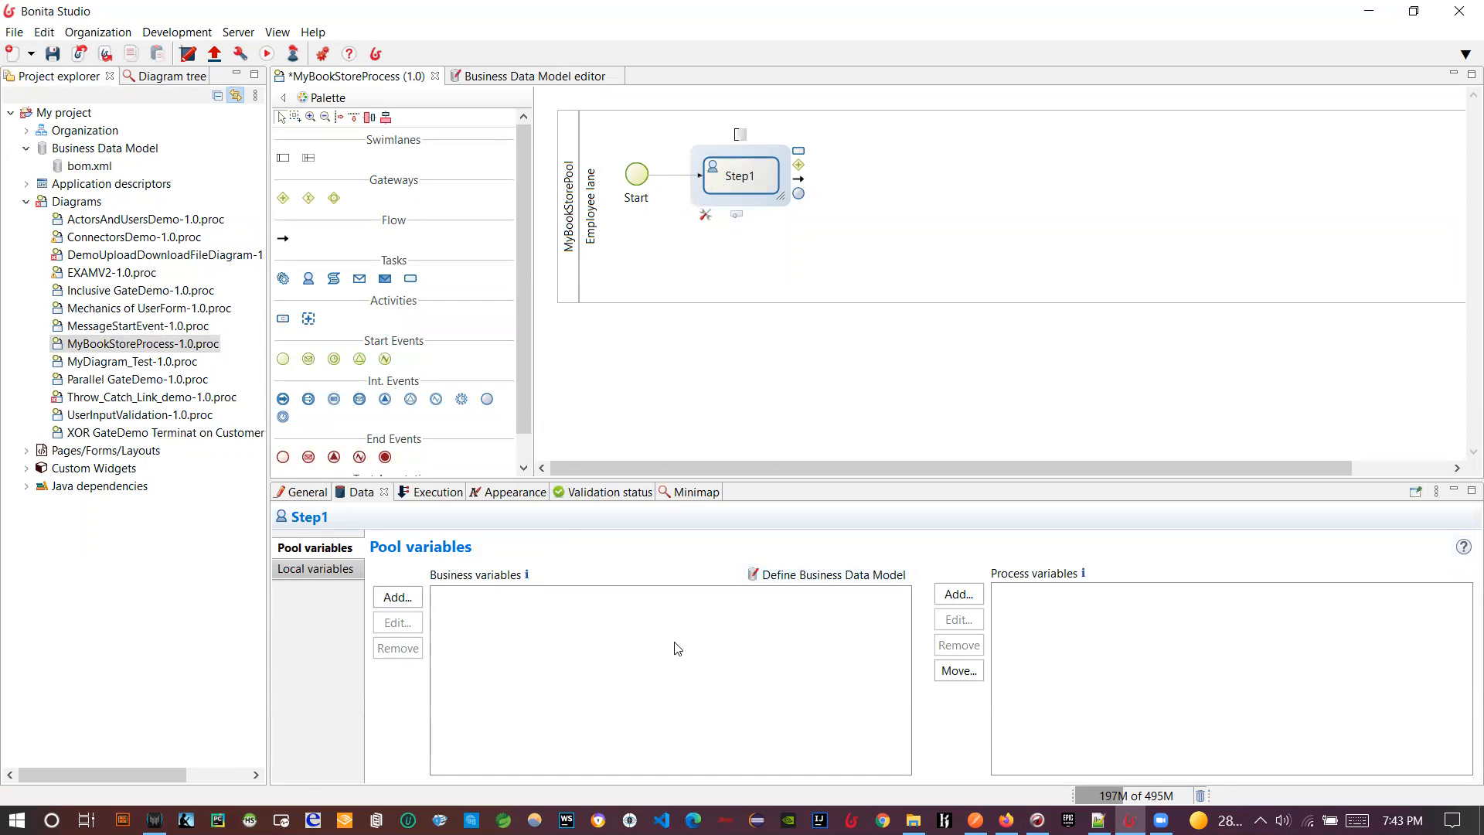
- Create pool business variable bookdataobject of type com.bookstore.books_new.BusinessObject
{"action": "left_click", "coordinate": [397, 596]}
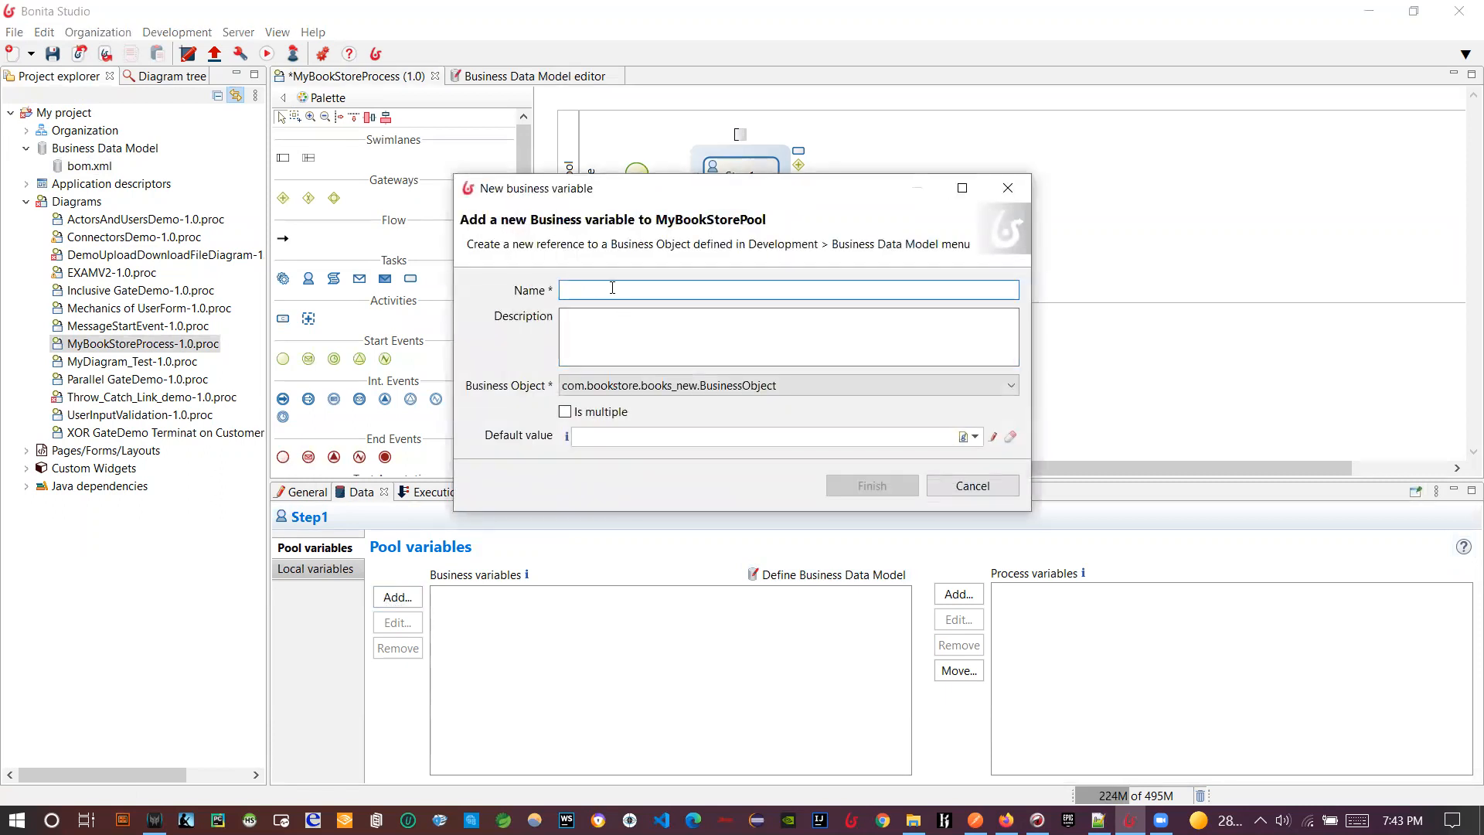
{"action": "type", "text": "bookda"}
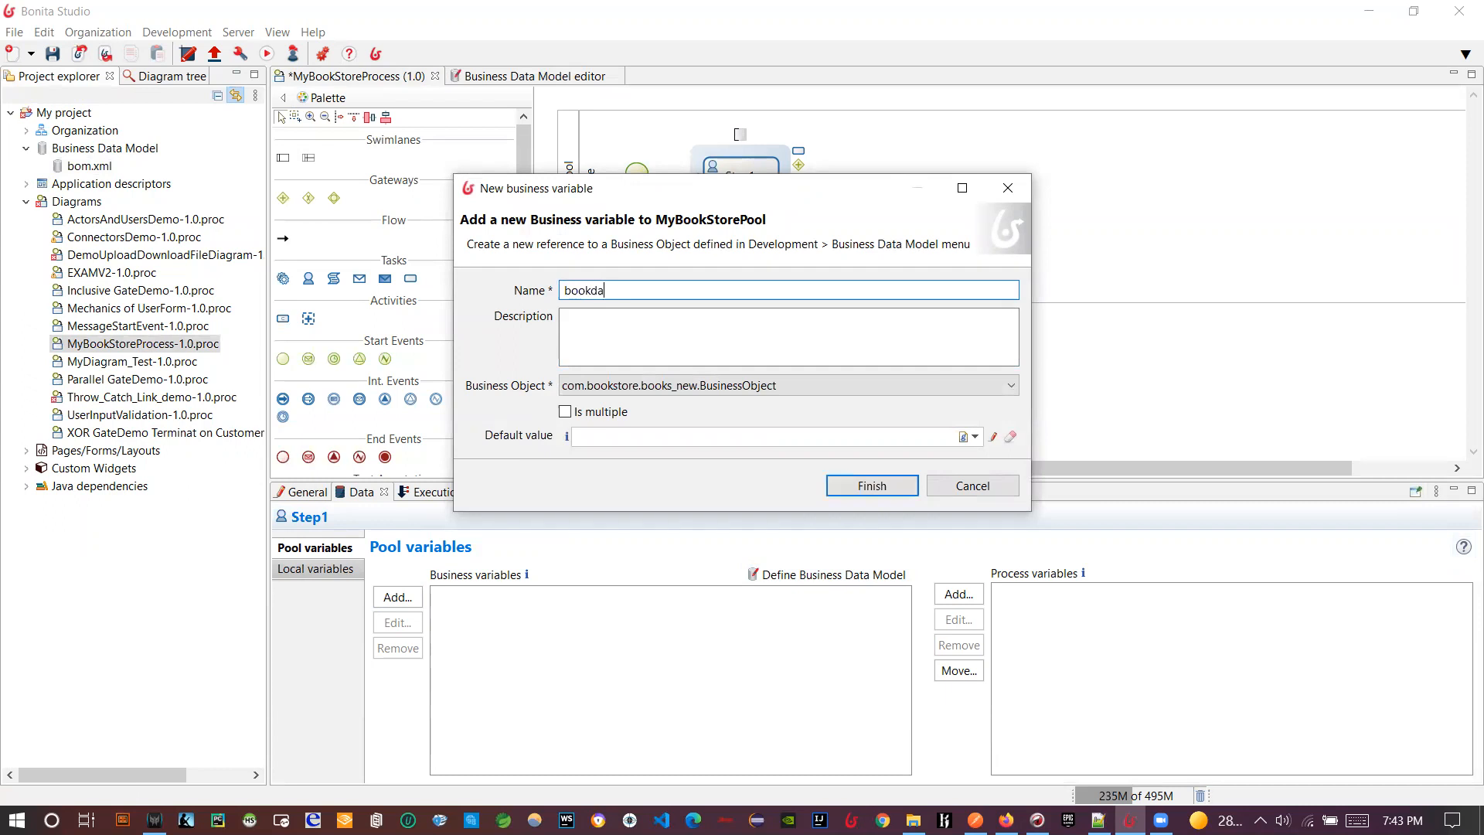
{"action": "type", "text": "taobject"}
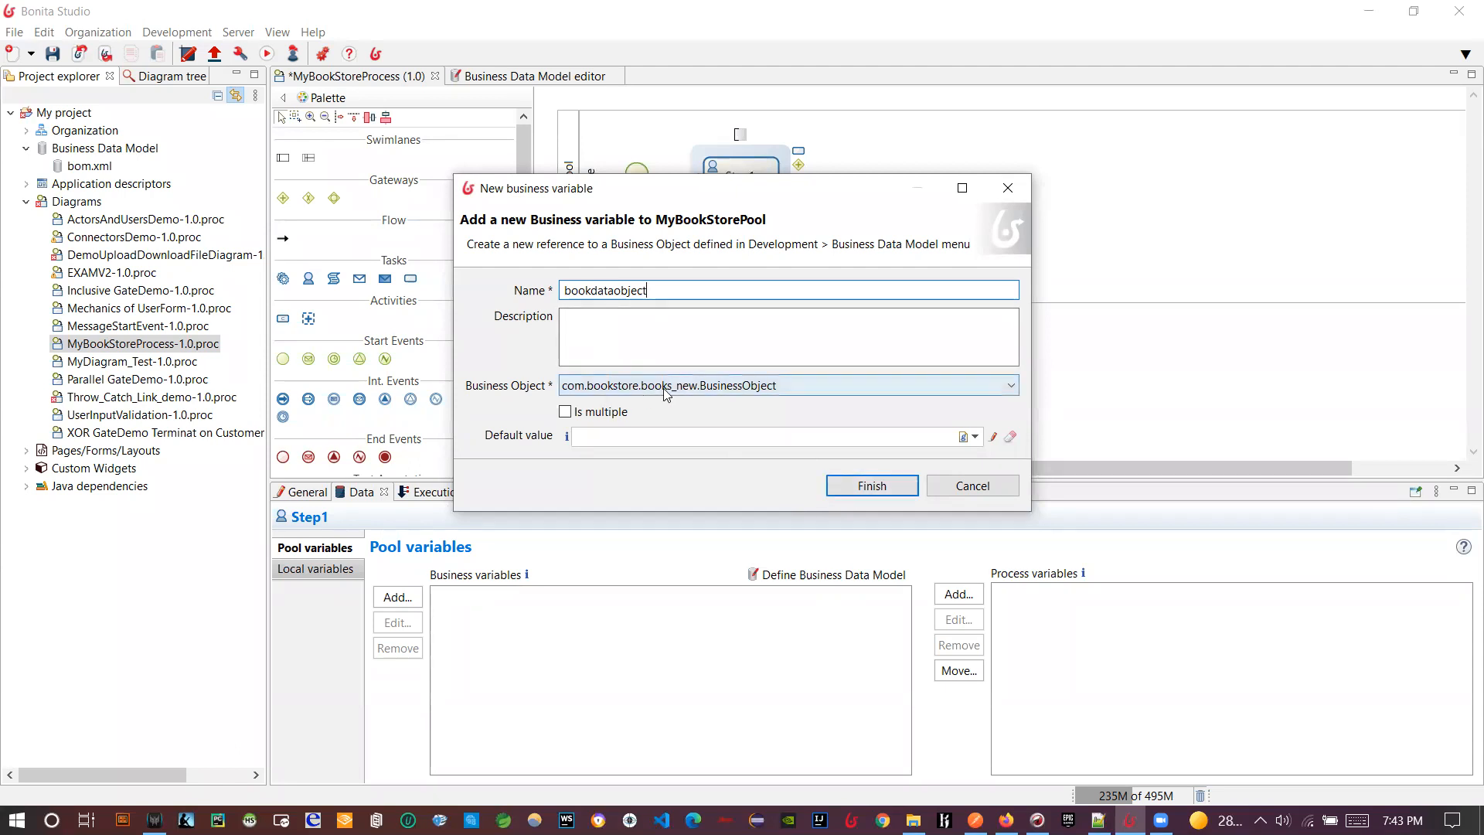
{"action": "left_click", "coordinate": [718, 390]}
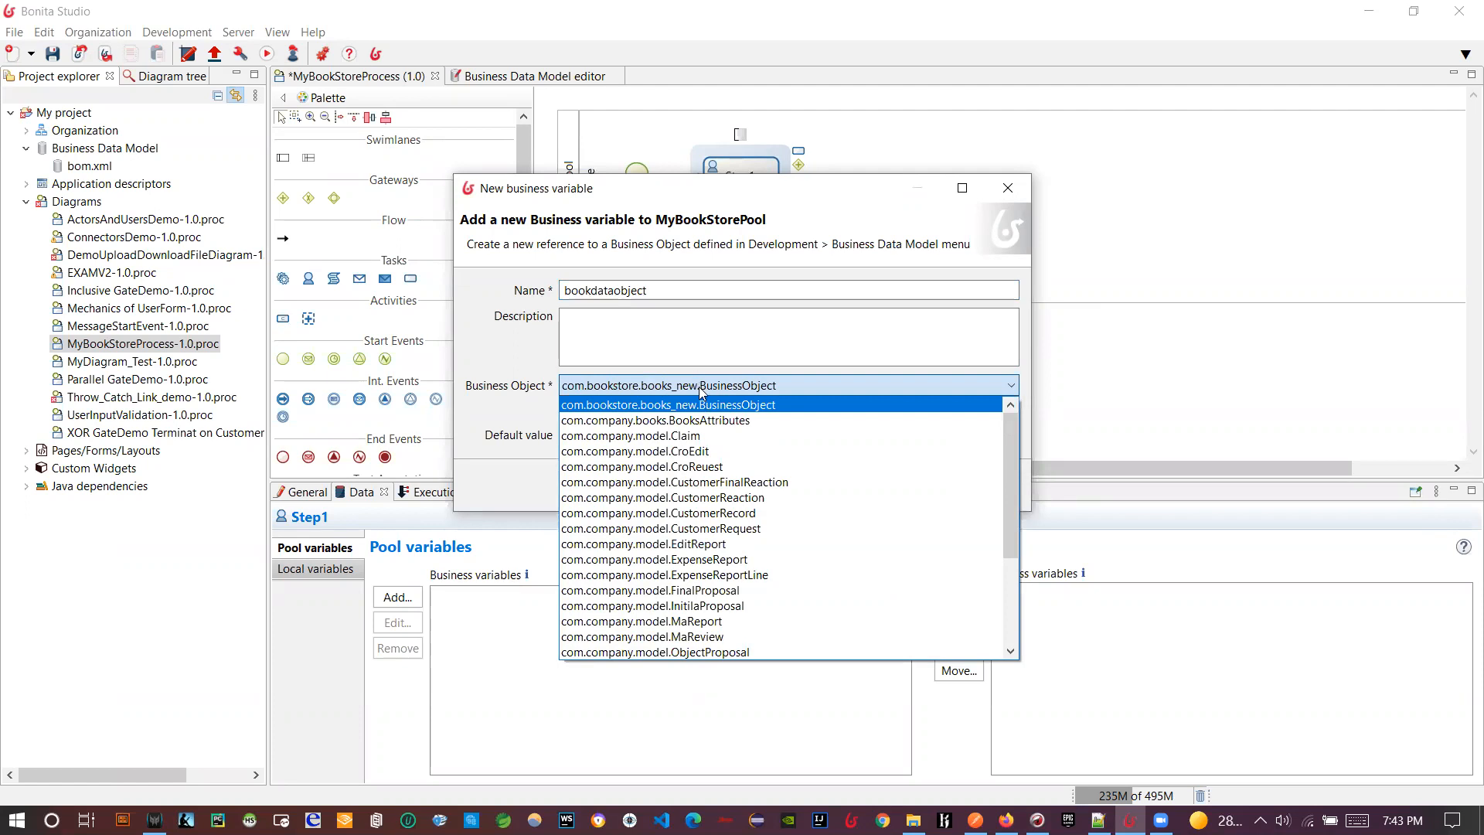
{"action": "left_click", "coordinate": [675, 394]}
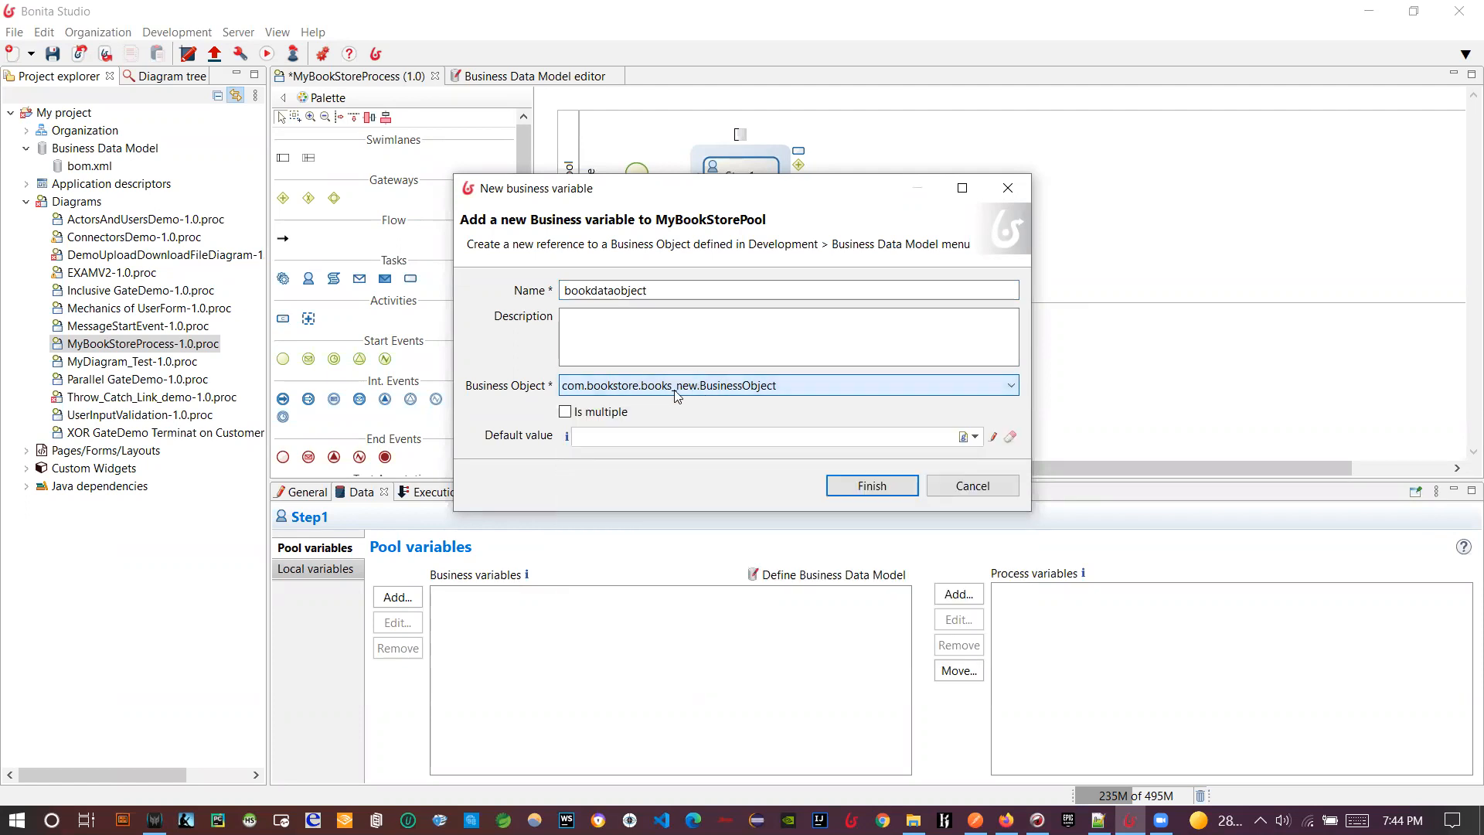
{"action": "left_click", "coordinate": [851, 489]}
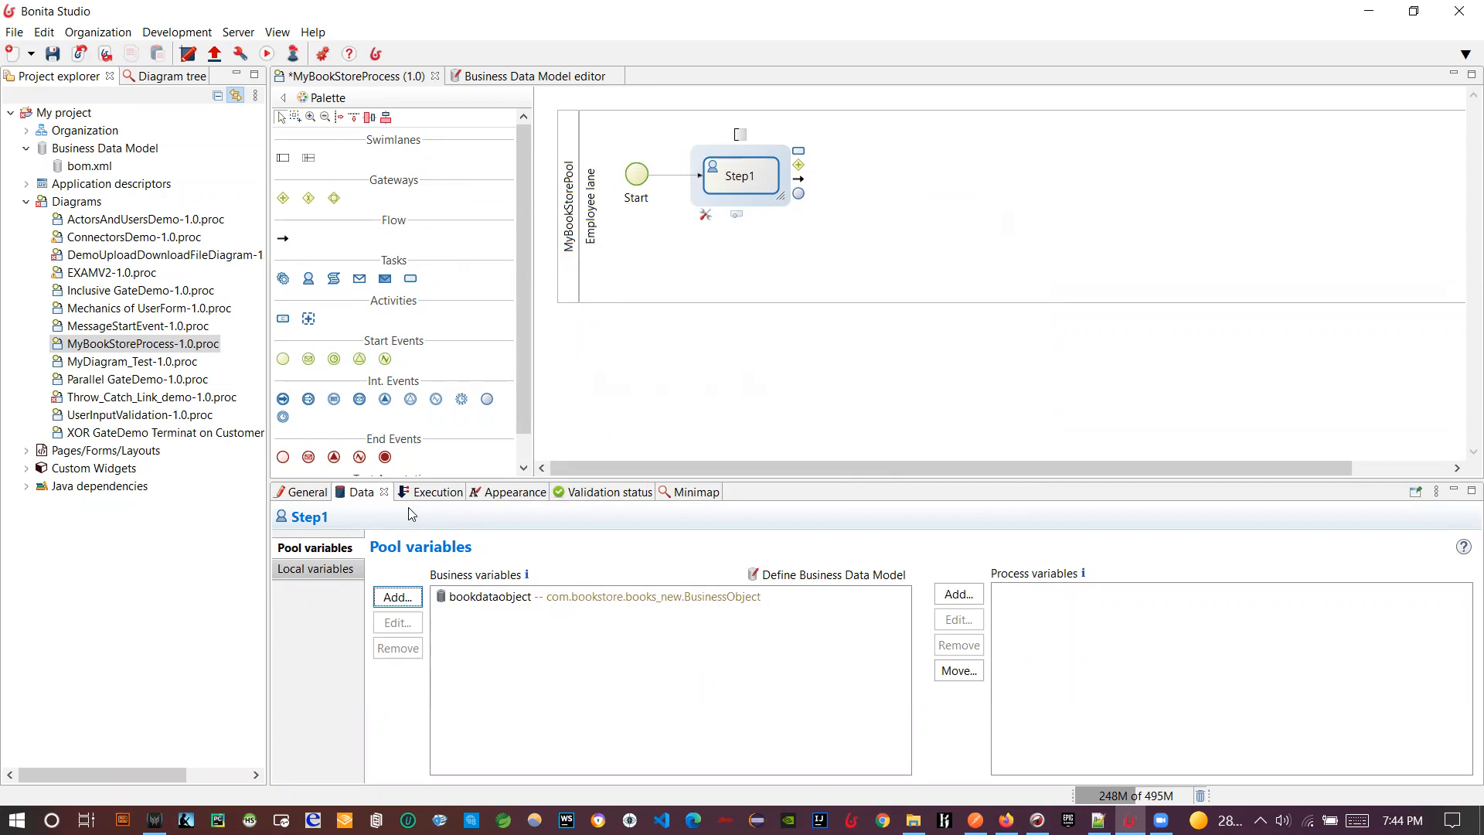
- Reselect the Step1 task and bring the whole pool back into view
{"action": "left_click", "coordinate": [728, 223]}
{"action": "left_click", "coordinate": [725, 176]}
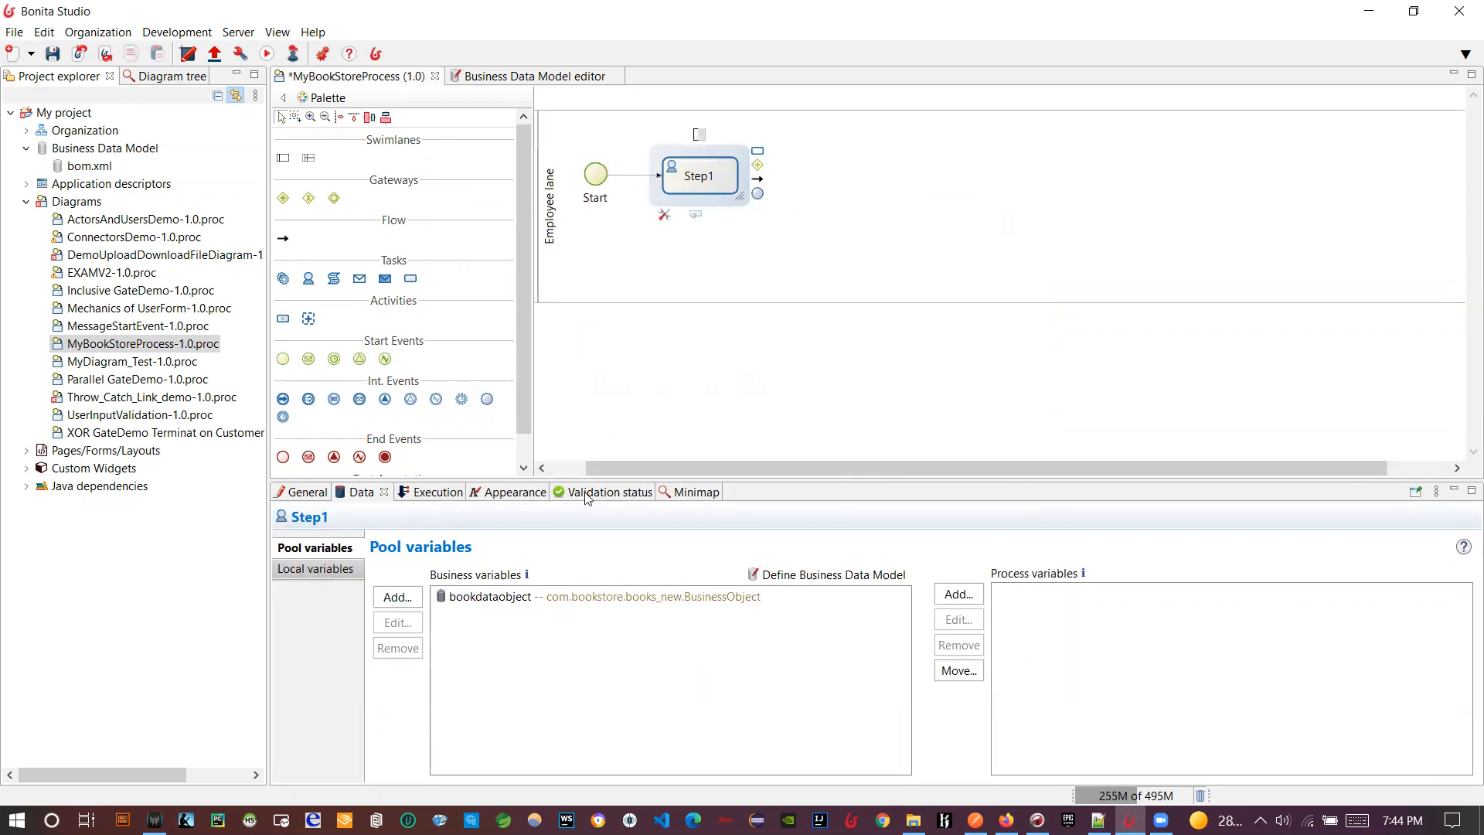
{"action": "left_click", "coordinate": [575, 469]}
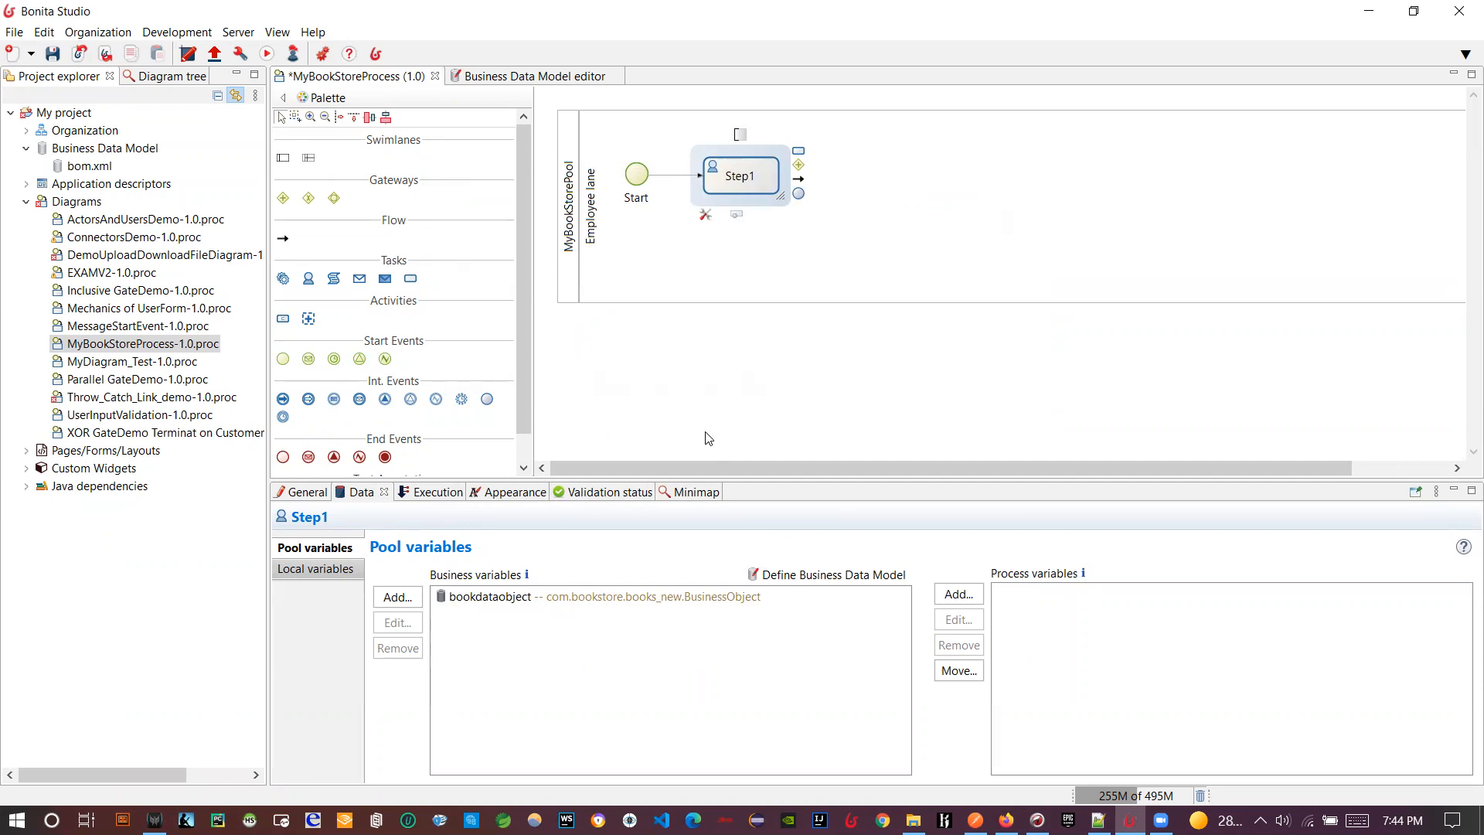
- Check Step1's Form execution settings, then show its empty contract Task Inputs table
{"action": "left_click", "coordinate": [421, 495]}
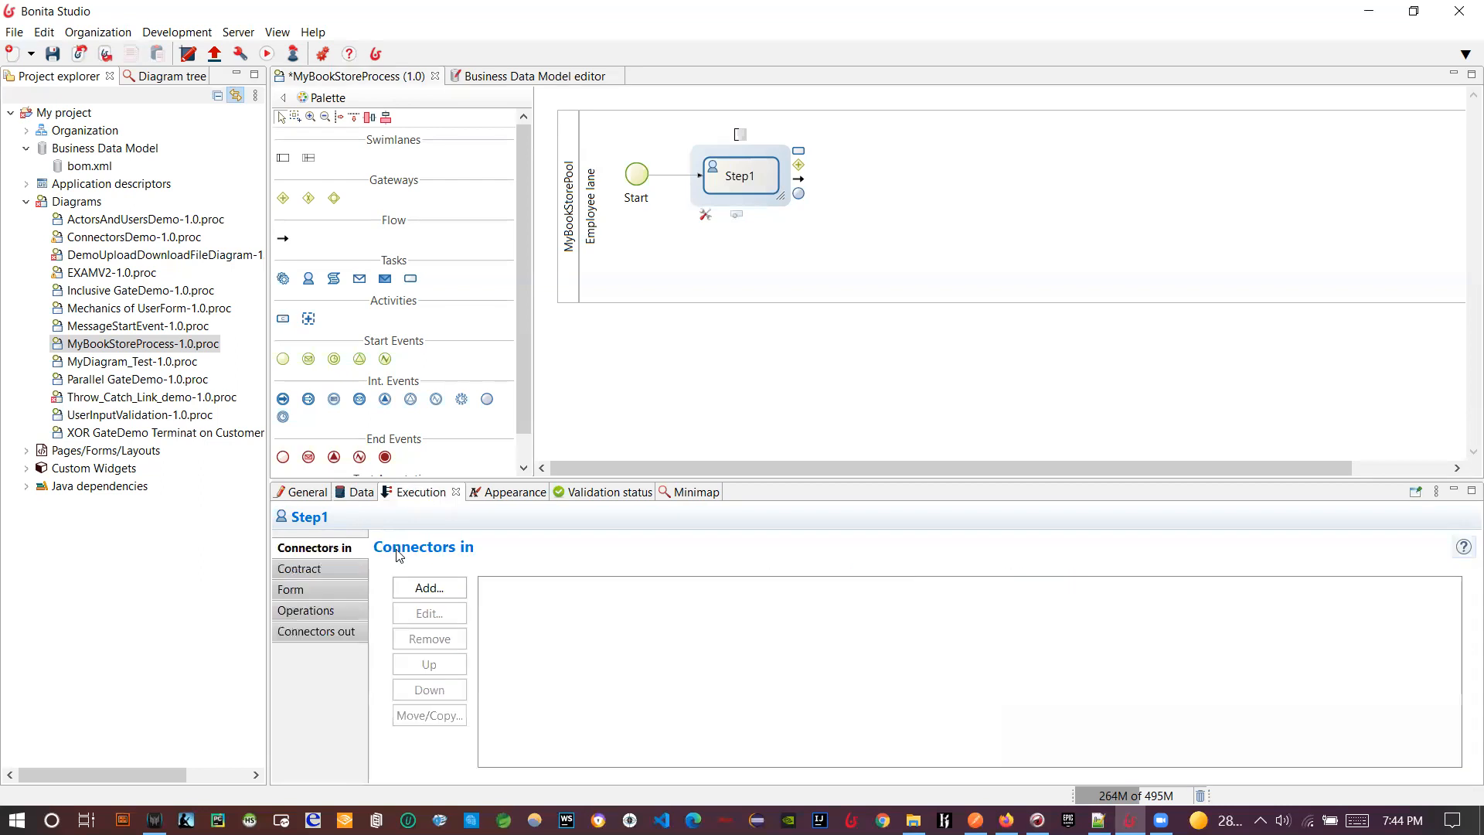
{"action": "left_click", "coordinate": [306, 592]}
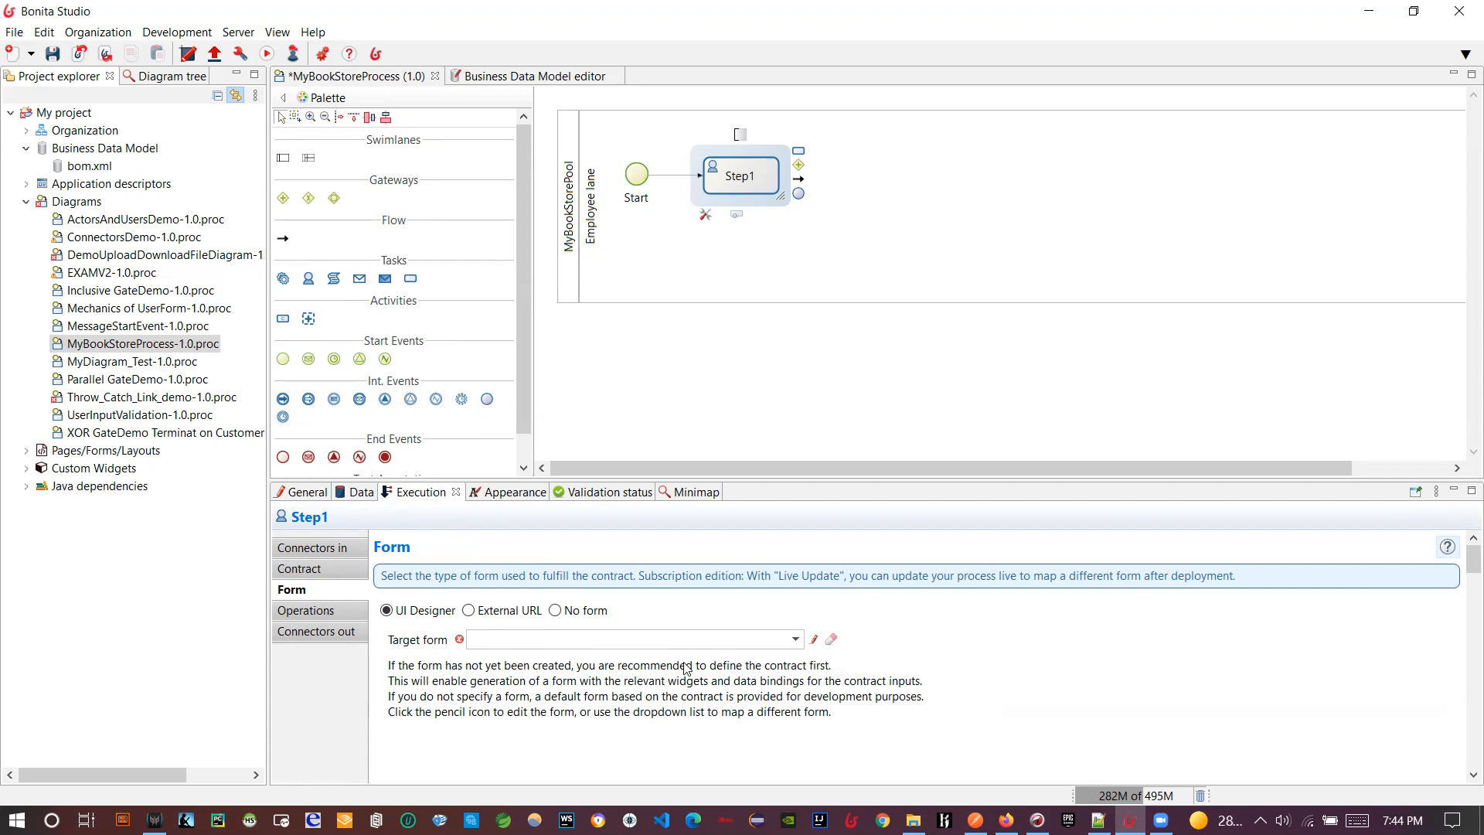
{"action": "left_click", "coordinate": [324, 572]}
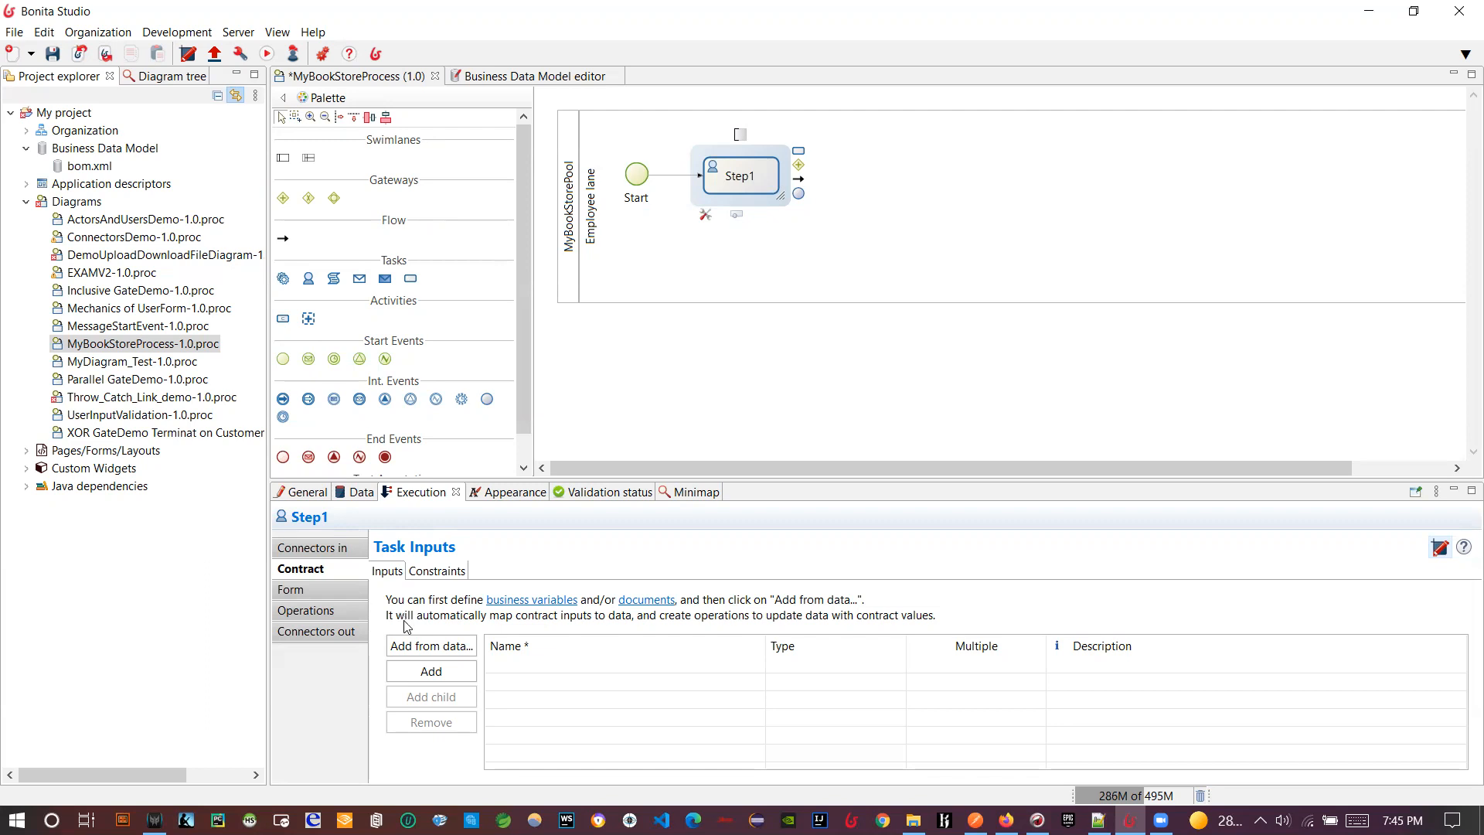
- Generate contract input bookdataobjectInput from bookdataobject with bookname and bookprice, and expand it
{"action": "left_click", "coordinate": [427, 654]}
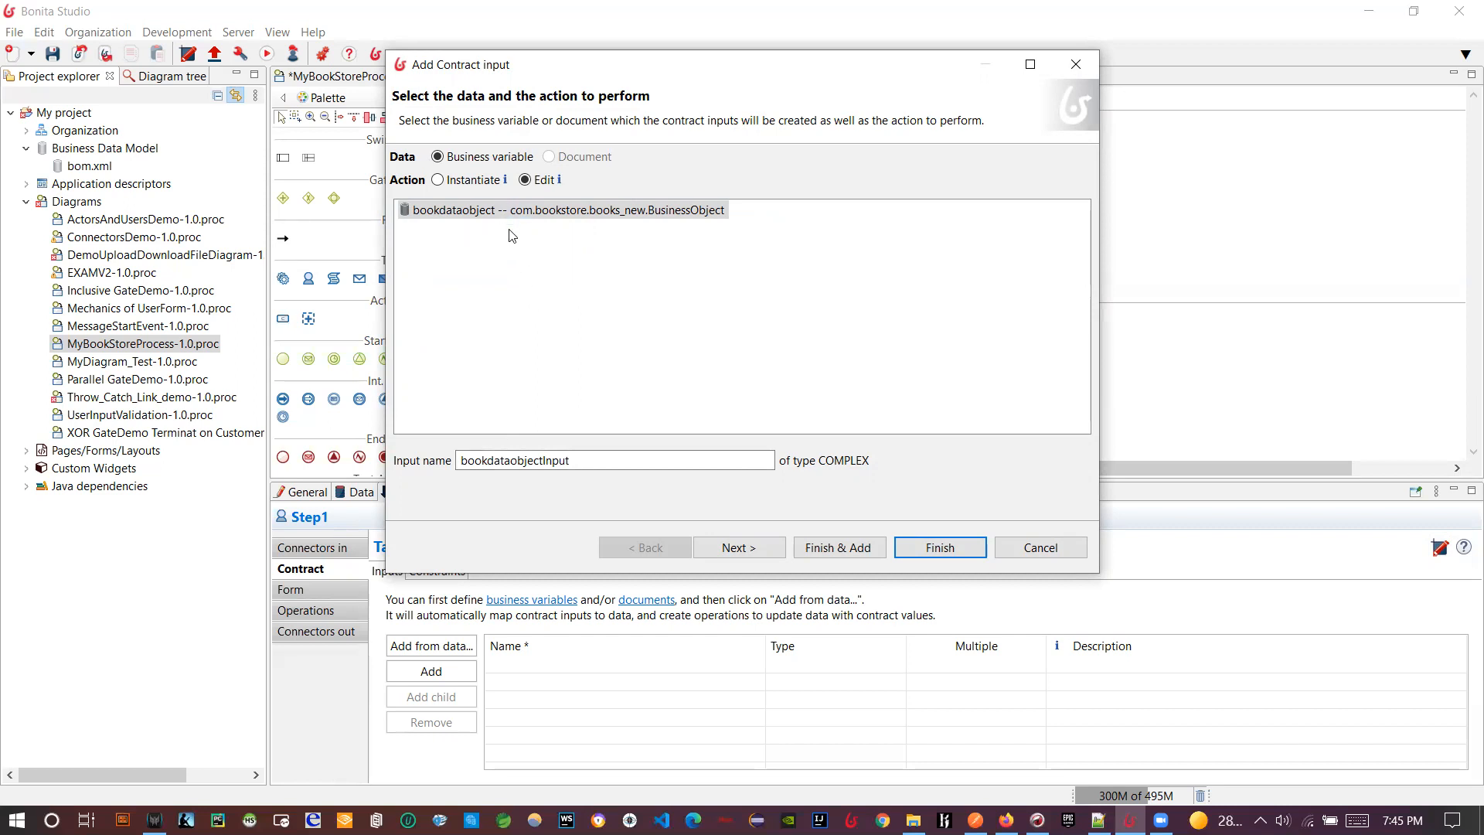
{"action": "left_click", "coordinate": [719, 554]}
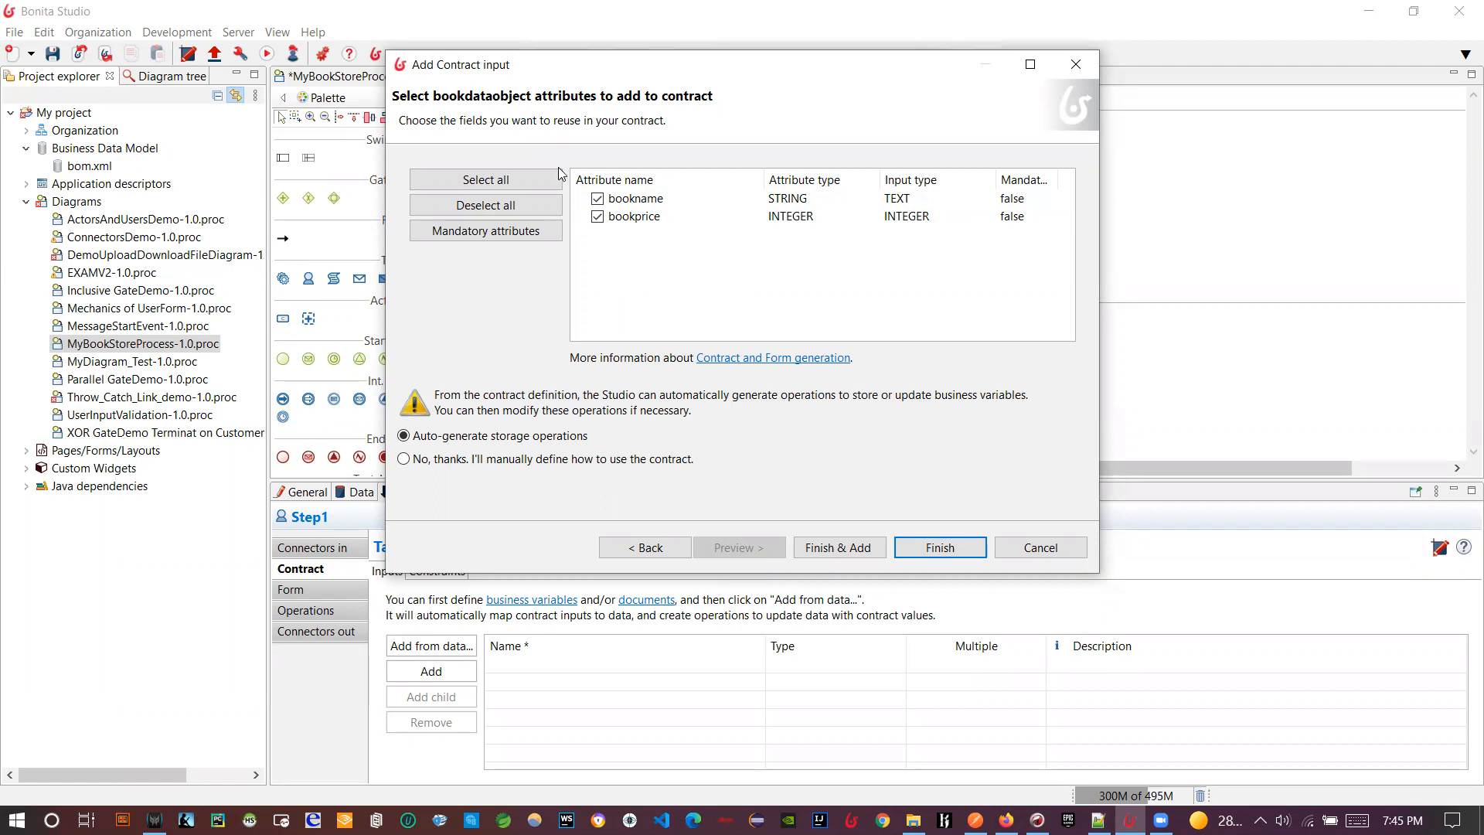
{"action": "left_click", "coordinate": [940, 547]}
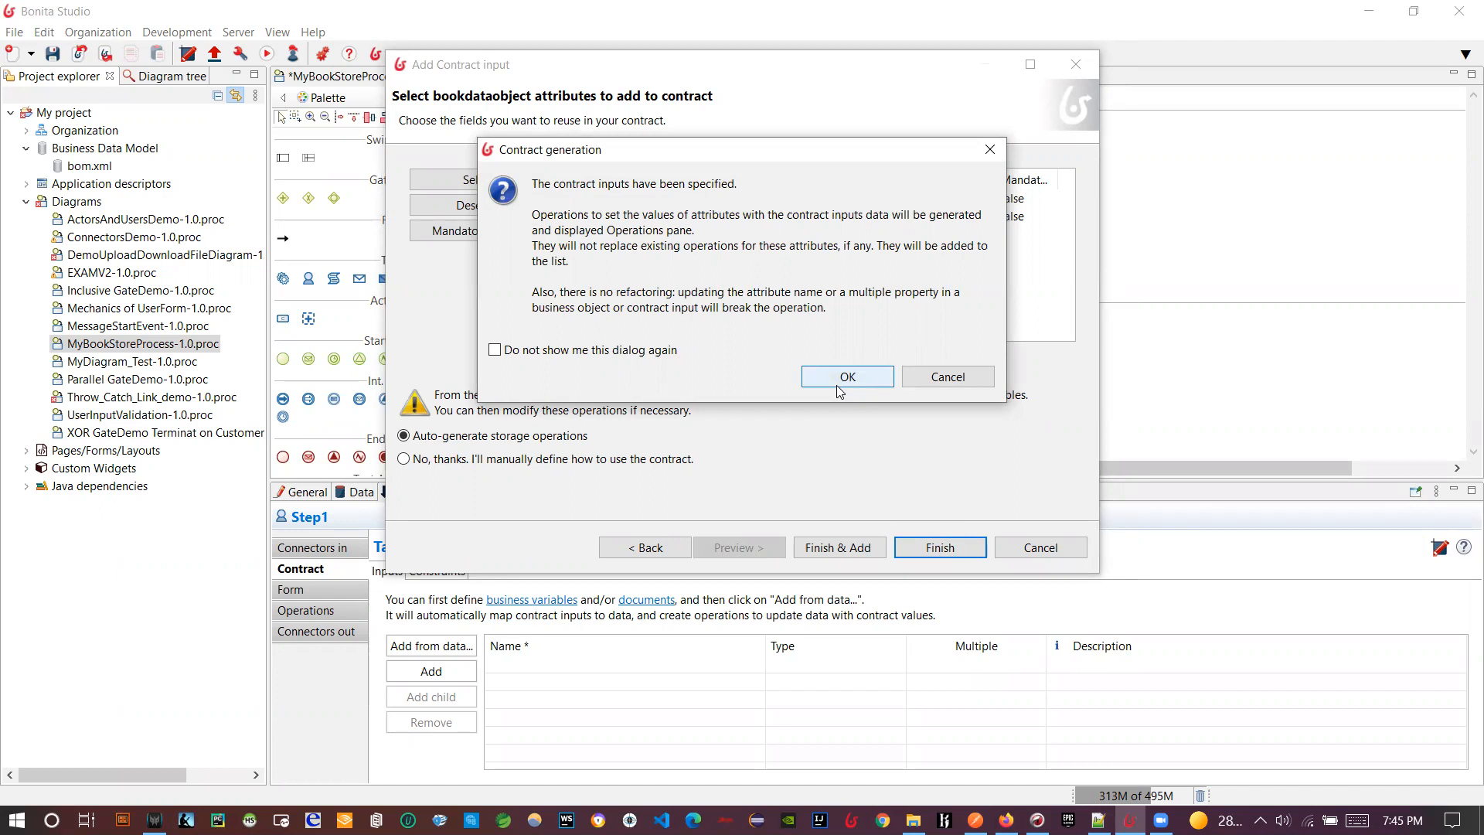
{"action": "left_click", "coordinate": [846, 384]}
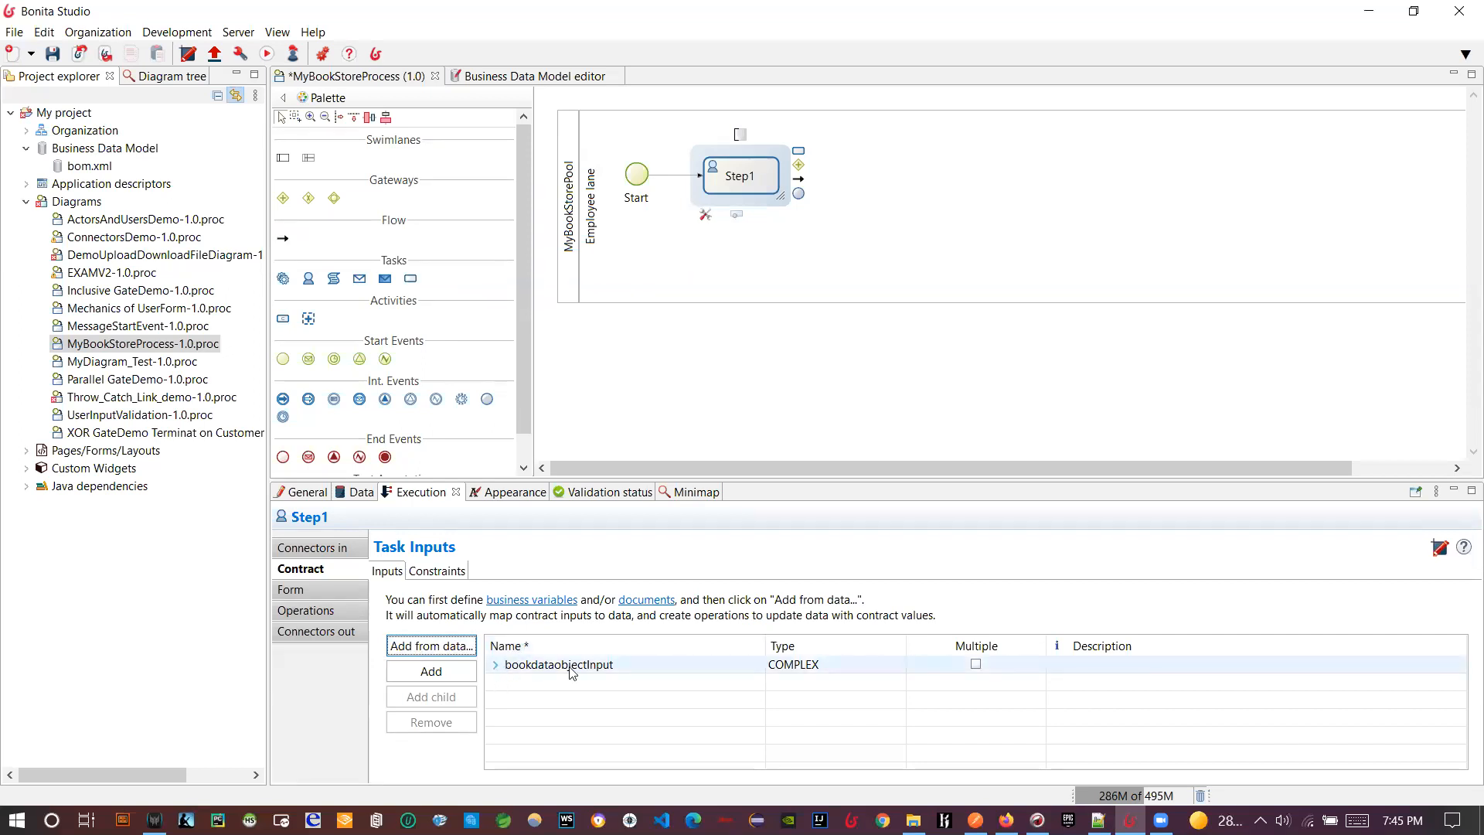
{"action": "left_click", "coordinate": [494, 665]}
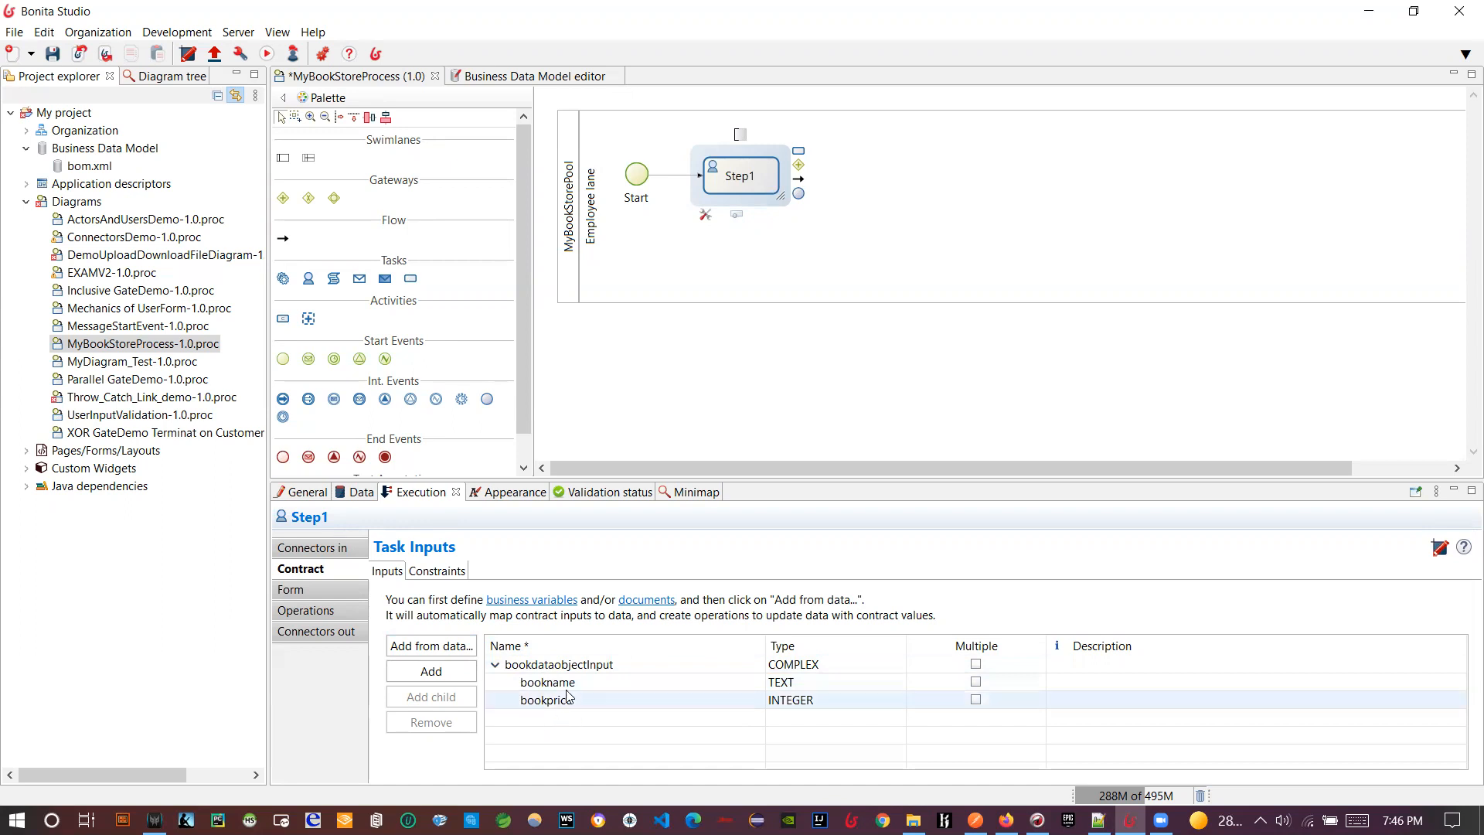
- Add a third Step1 operation on bookdataobject that calls the Java method setBookname
{"action": "left_click", "coordinate": [291, 616]}
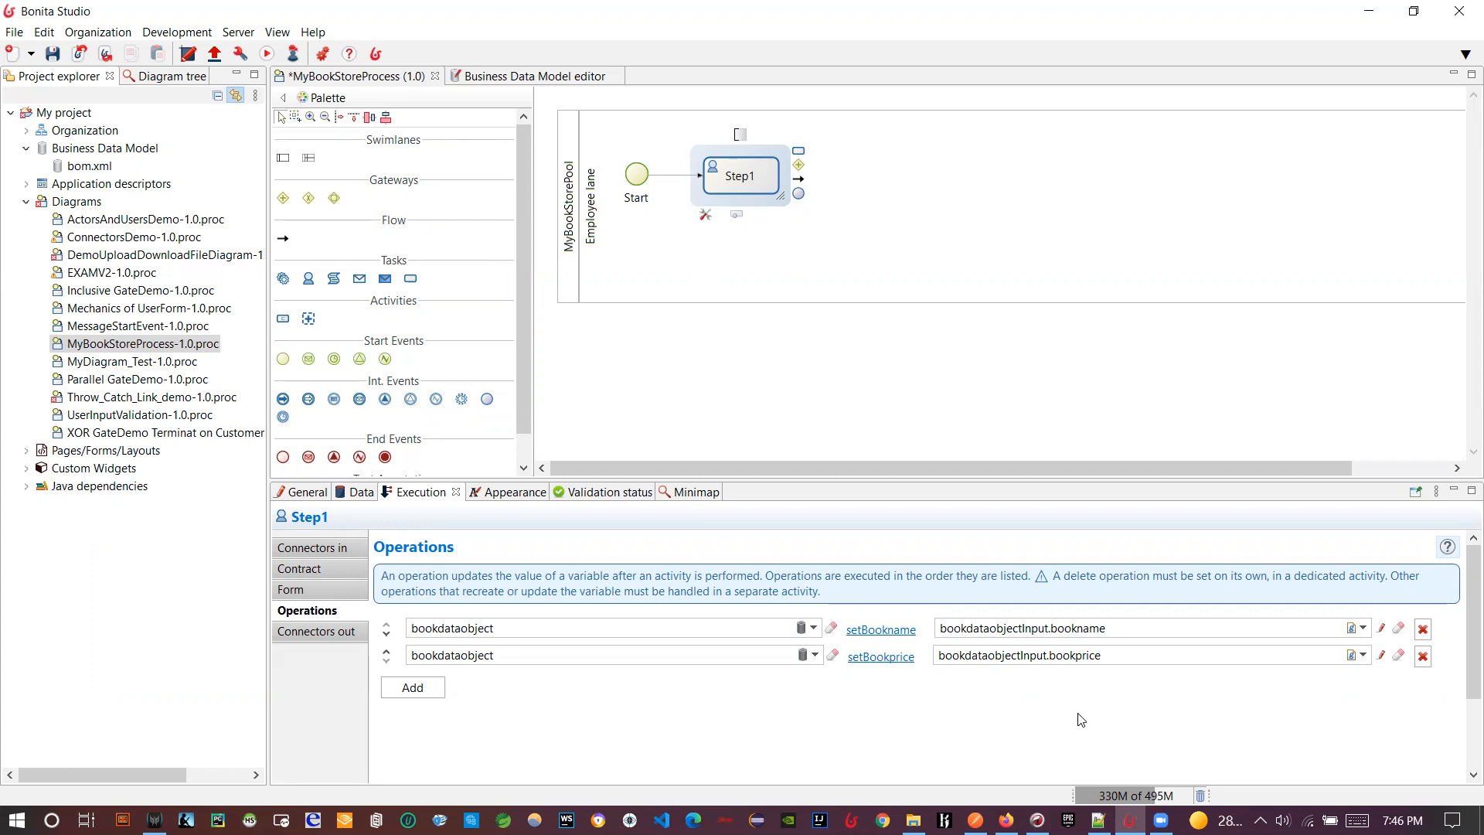
{"action": "left_click", "coordinate": [411, 686]}
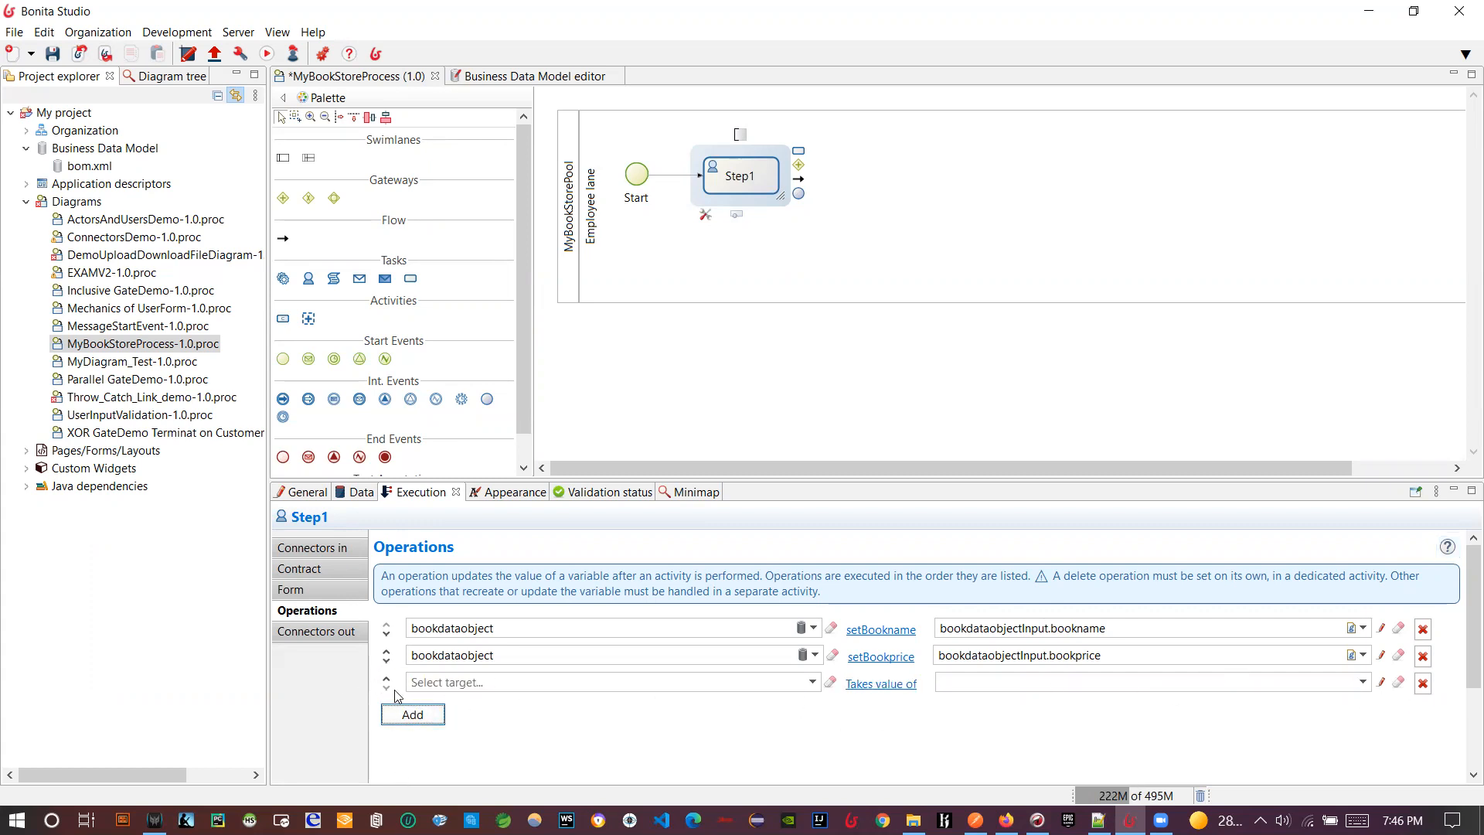
{"action": "left_click", "coordinate": [812, 682]}
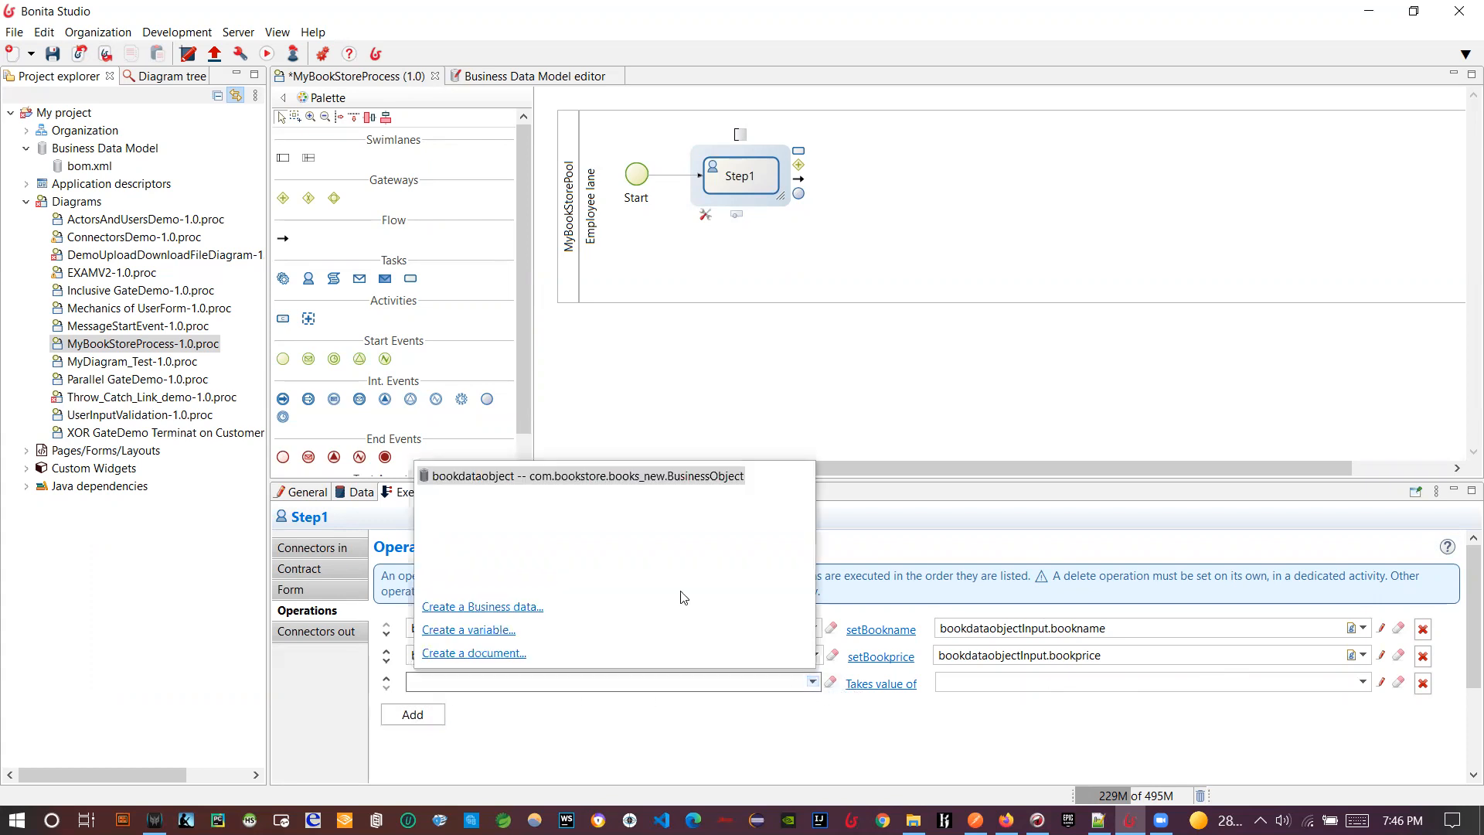
{"action": "left_click", "coordinate": [563, 476]}
{"action": "left_click", "coordinate": [866, 687]}
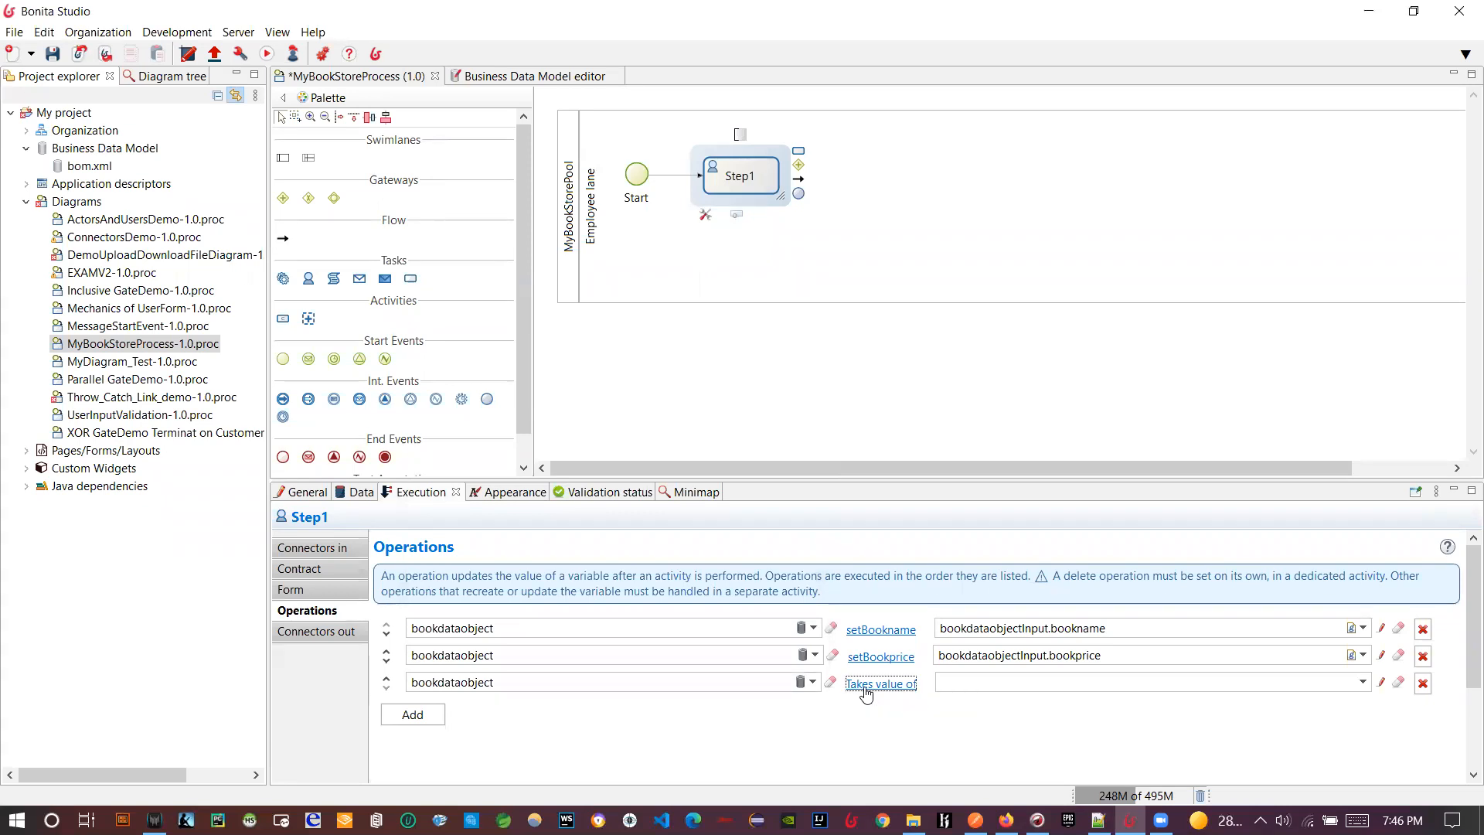
{"action": "left_click", "coordinate": [782, 368]}
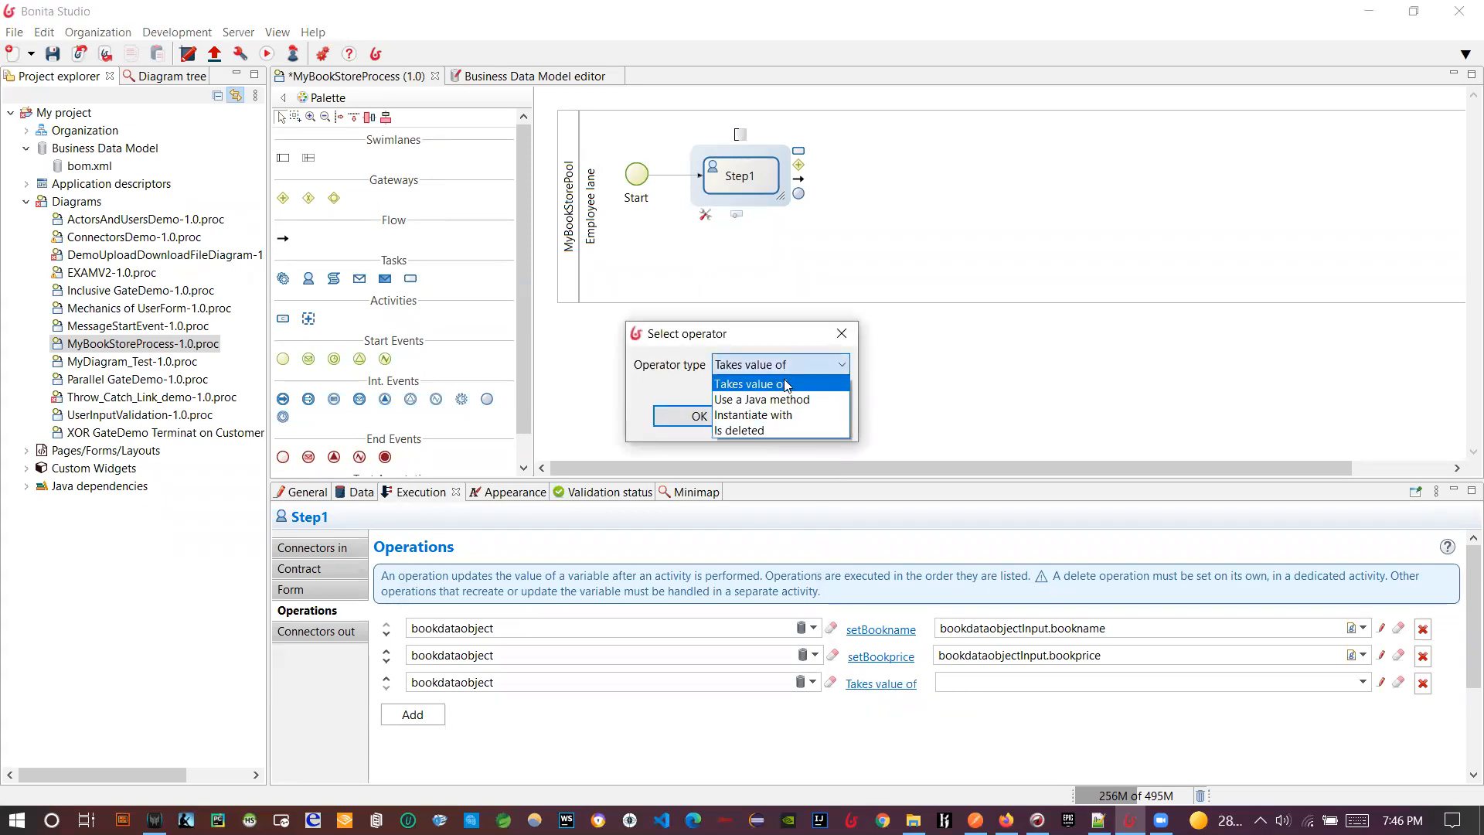
{"action": "left_click", "coordinate": [761, 400]}
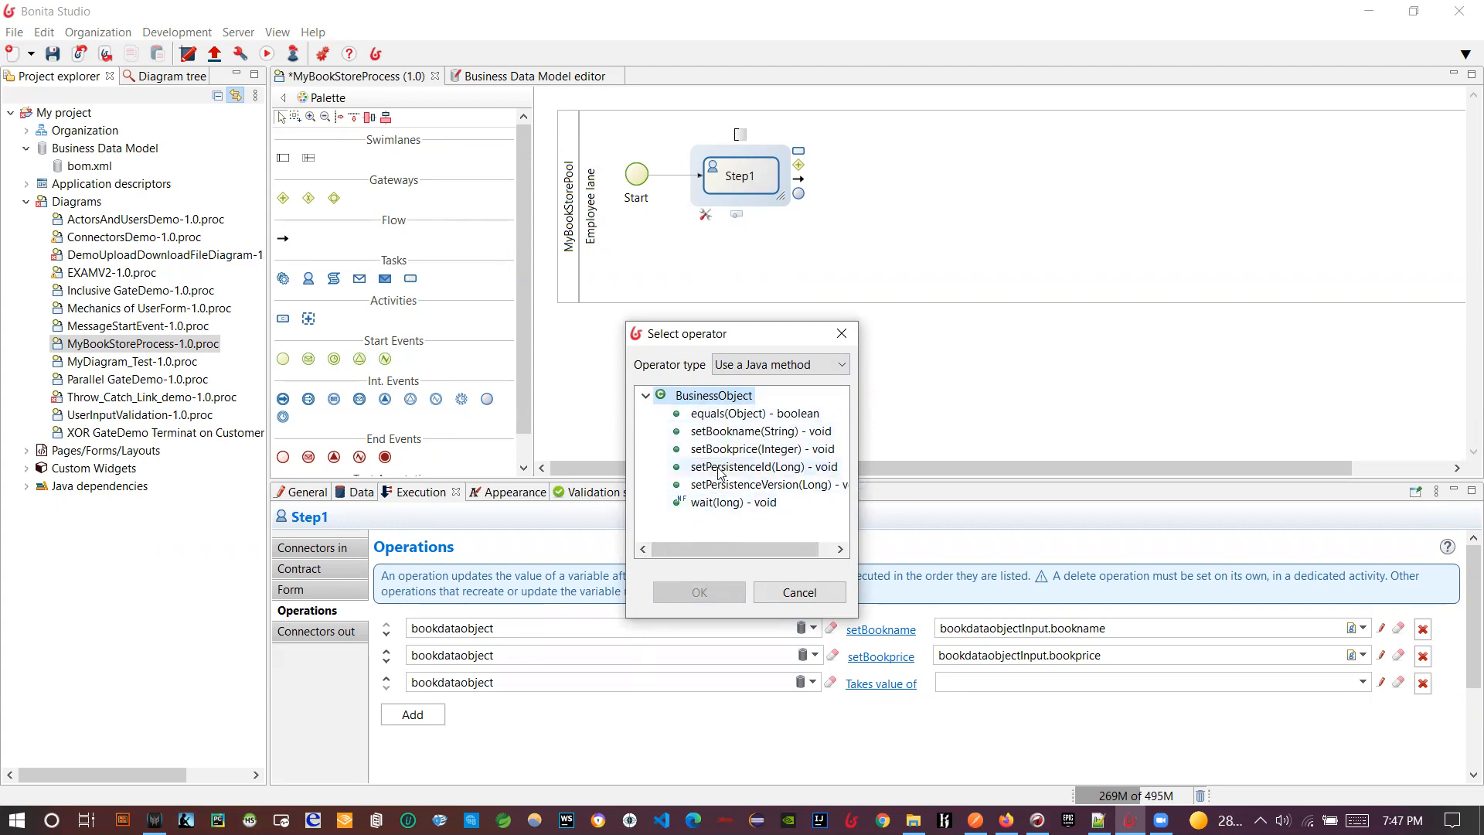
{"action": "double_click", "coordinate": [732, 442]}
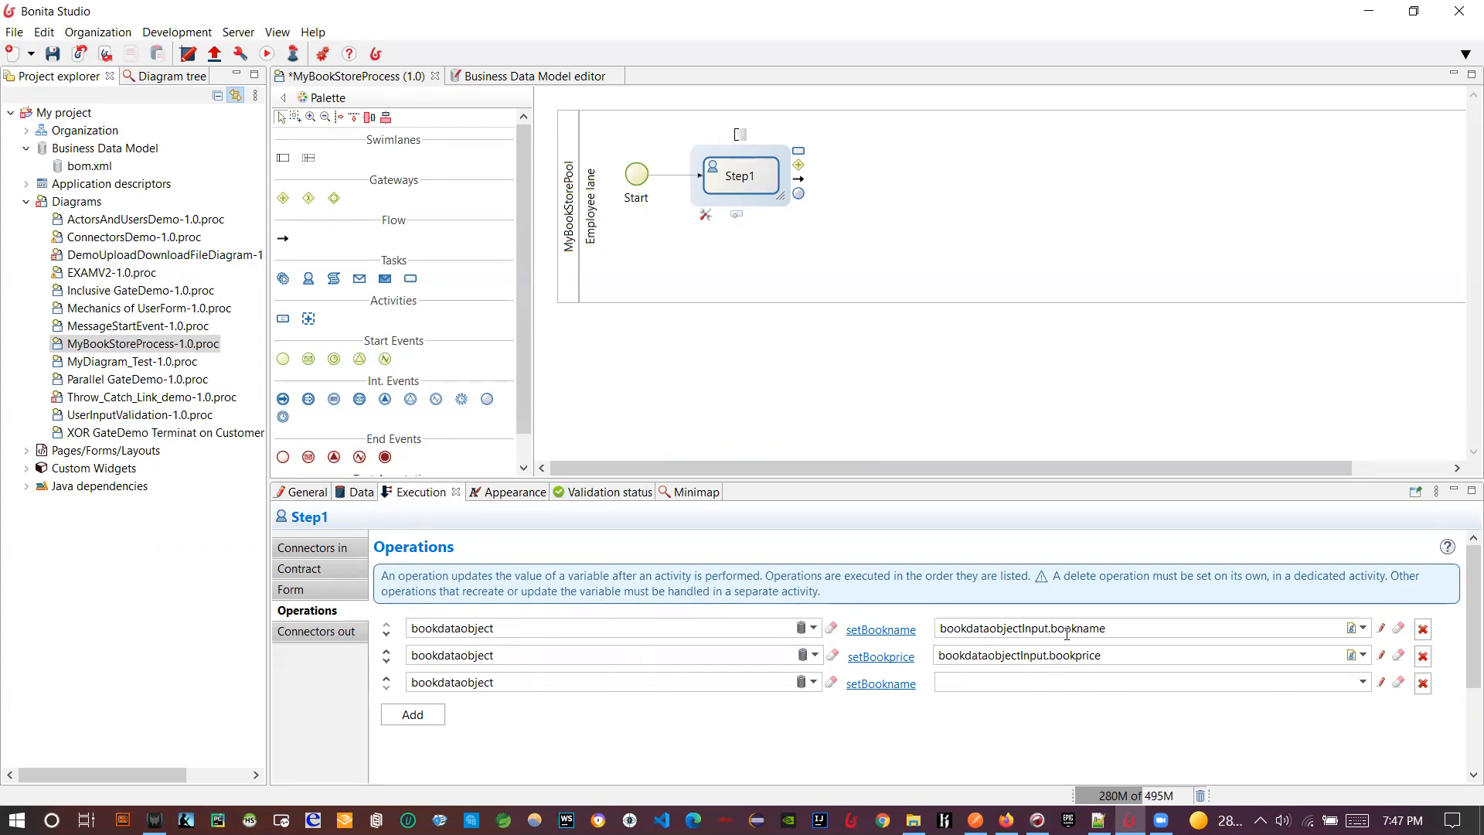
{"action": "left_click", "coordinate": [1381, 629]}
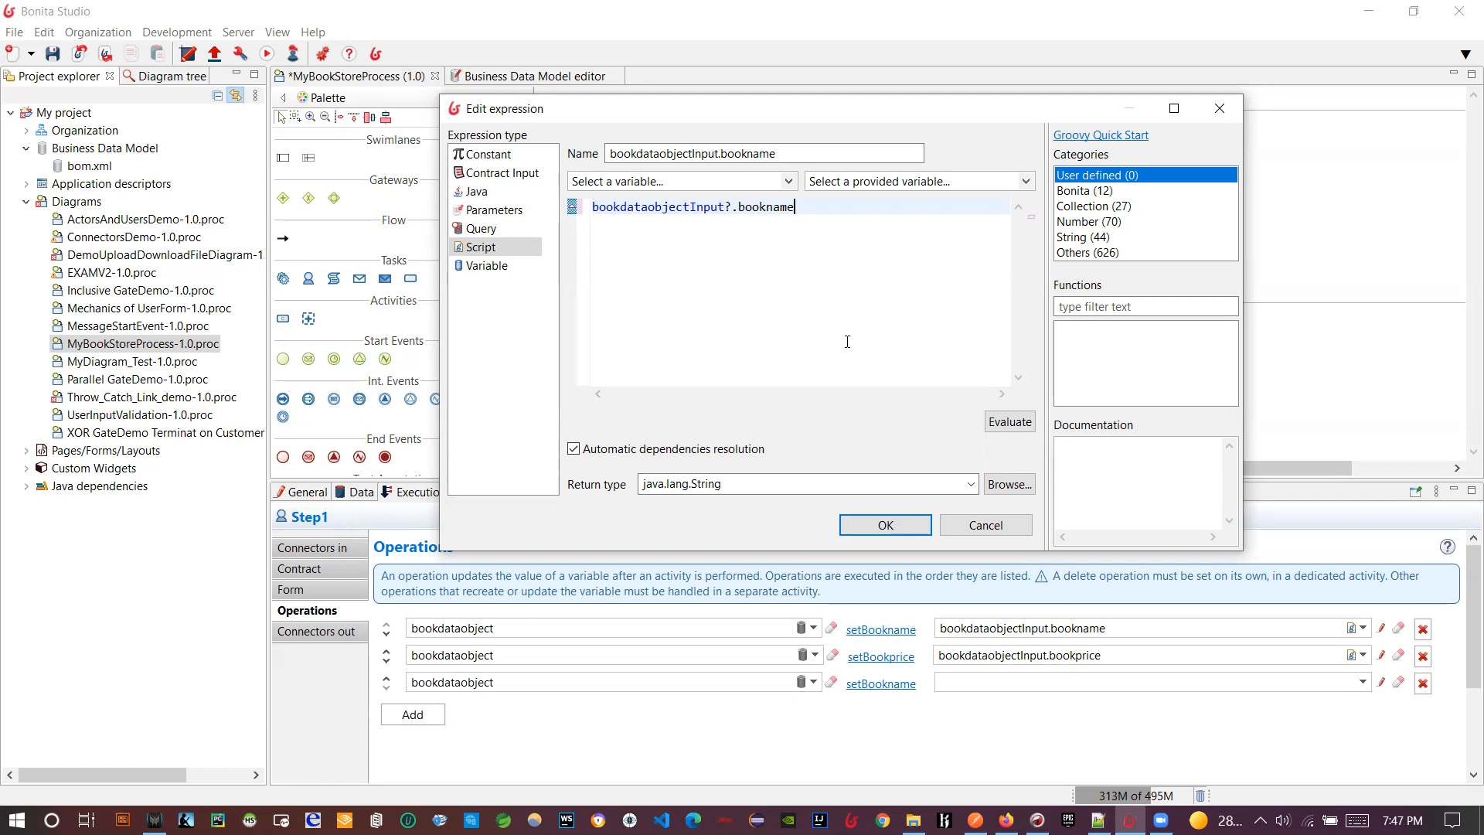
{"action": "mouse_move", "coordinate": [676, 210]}
{"action": "left_click_drag", "start_coordinate": [592, 207], "coordinate": [811, 210]}
{"action": "left_click", "coordinate": [811, 229]}
{"action": "type", "text": "retu"}
{"action": "key", "text": "BackSpace"}
{"action": "key", "text": "BackSpace"}
{"action": "key", "text": "BackSpace"}
{"action": "key", "text": "BackSpace"}
{"action": "key", "text": "Left"}
{"action": "key", "text": "Left"}
{"action": "key", "text": "Left"}
{"action": "key", "text": "Left"}
{"action": "key", "text": "Left"}
{"action": "key", "text": "Left"}
{"action": "key", "text": "Left"}
{"action": "key", "text": "Left"}
{"action": "key", "text": "Left"}
{"action": "key", "text": "Left"}
{"action": "key", "text": "Left"}
{"action": "key", "text": "Left"}
{"action": "key", "text": "Left"}
{"action": "key", "text": "Left"}
{"action": "key", "text": "Left"}
{"action": "type", "text": "return"}
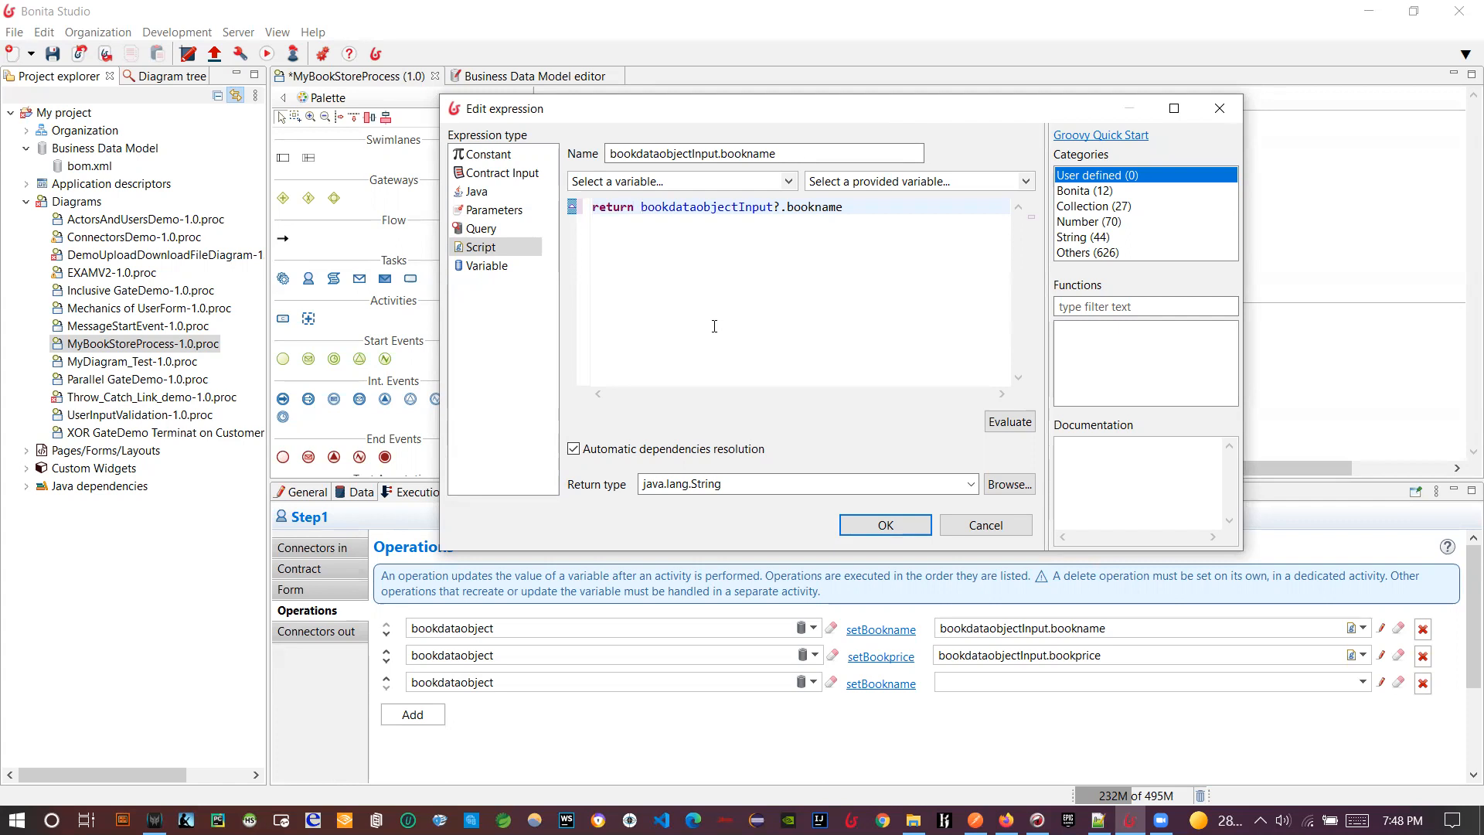
{"action": "key", "text": "BackSpace"}
{"action": "key", "text": "BackSpace"}
{"action": "key", "text": "BackSpace"}
{"action": "key", "text": "BackSpace"}
{"action": "key", "text": "BackSpace"}
{"action": "key", "text": "BackSpace"}
{"action": "key", "text": "BackSpace"}
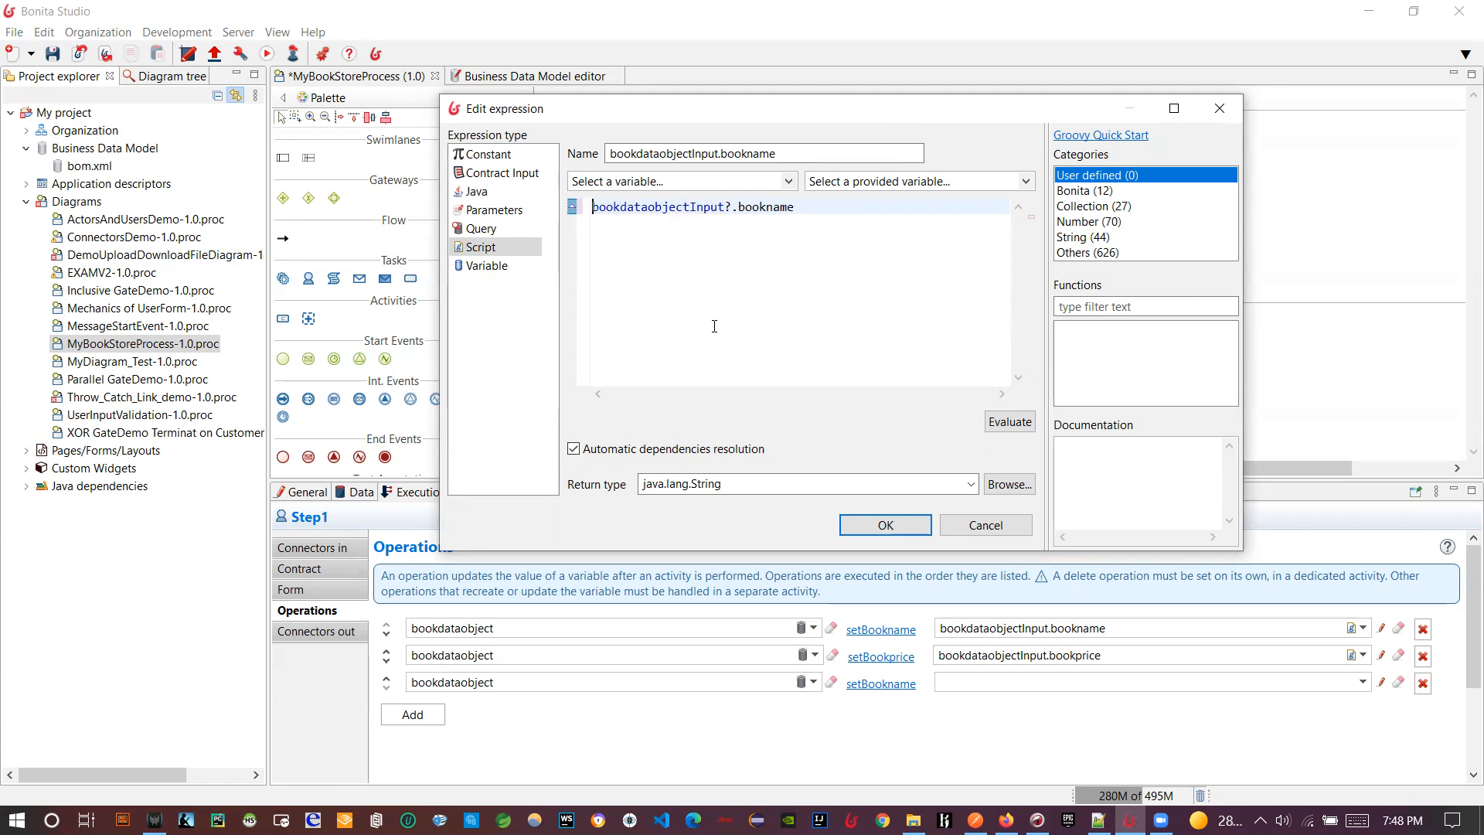
{"action": "left_click", "coordinate": [977, 533]}
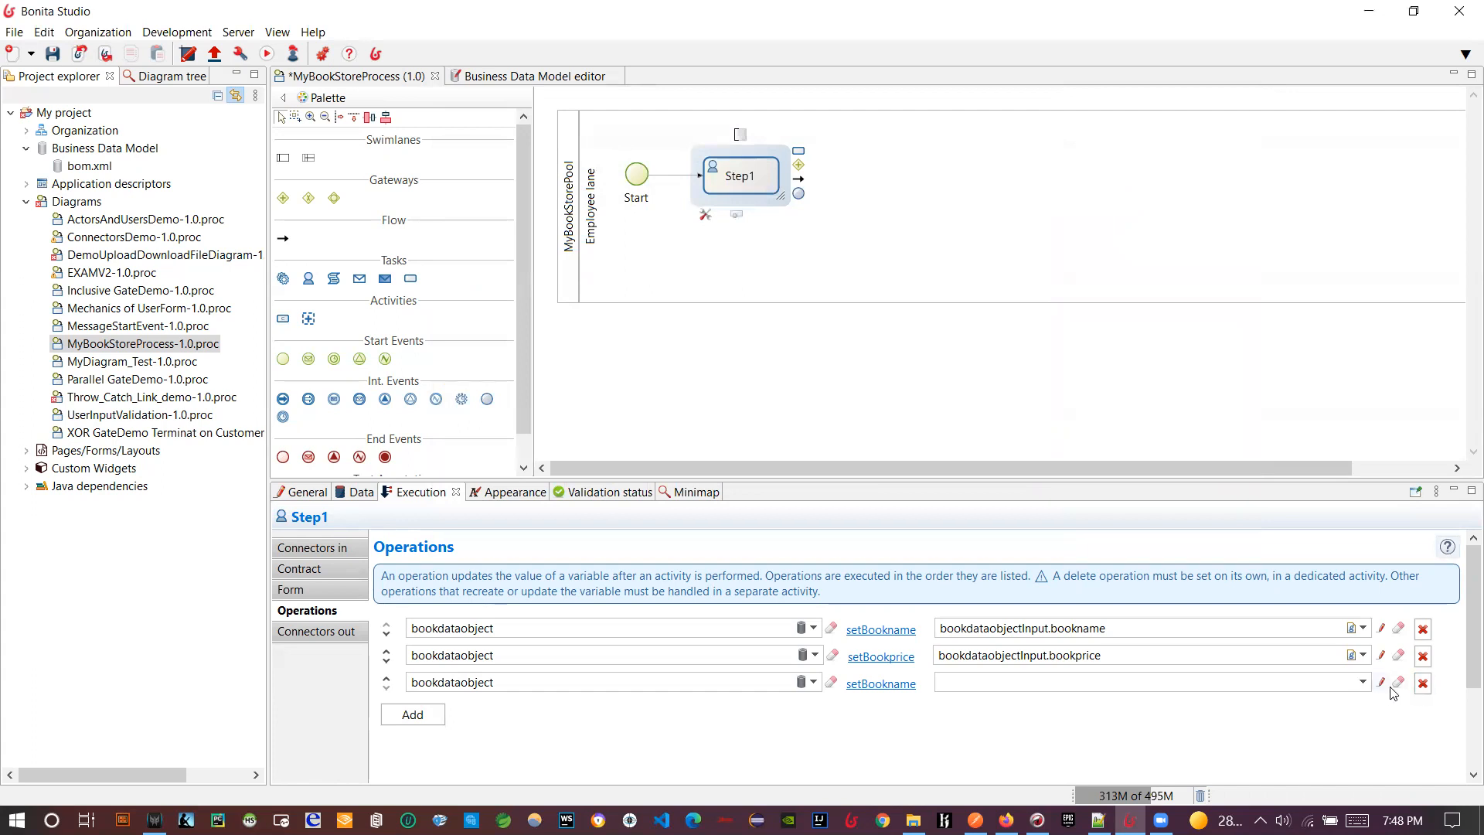
- Delete the unfinished third operation and keep Step1's form type as UI Designer
{"action": "left_click", "coordinate": [1423, 684]}
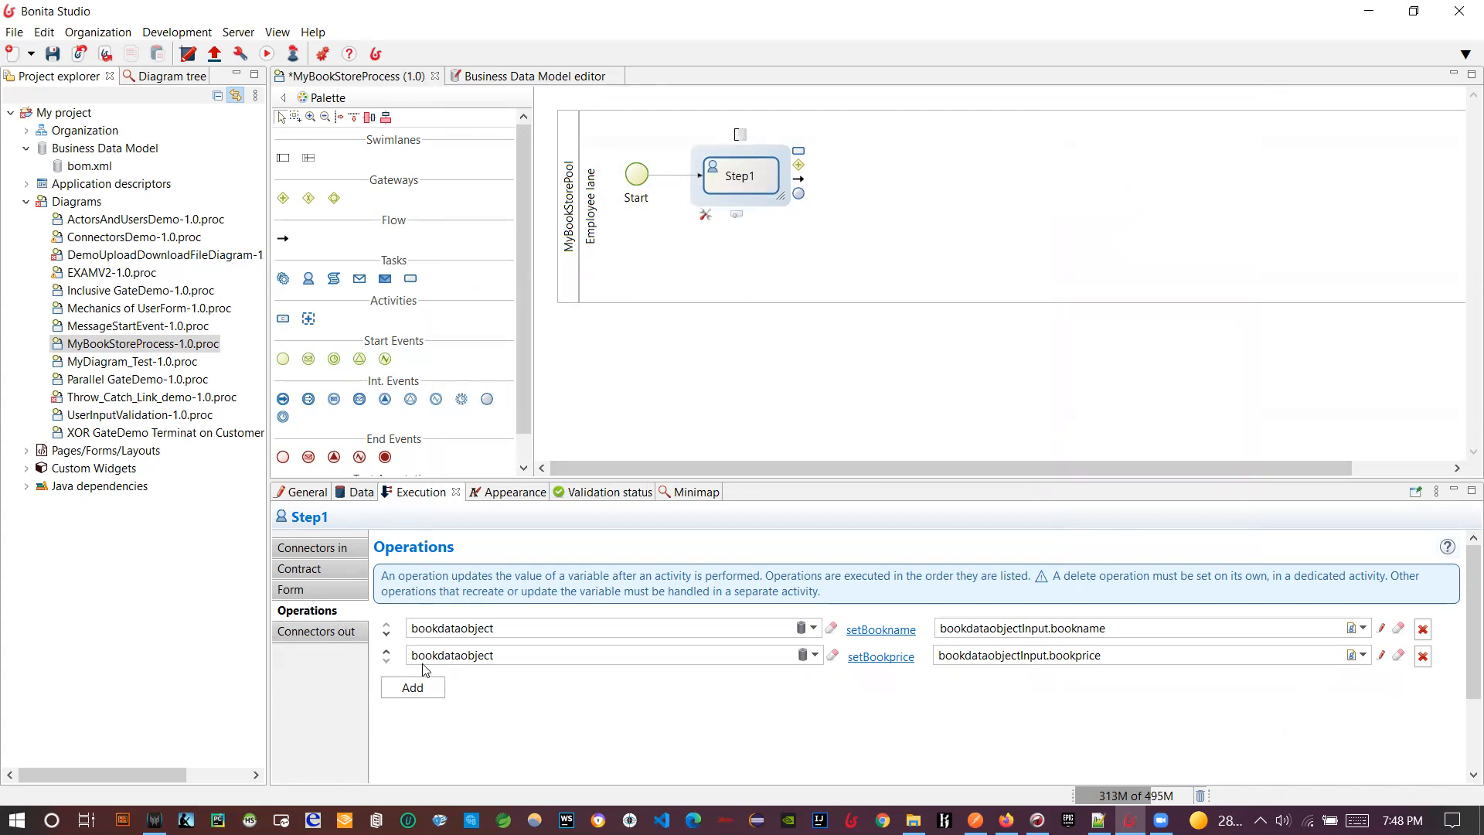
{"action": "left_click", "coordinate": [306, 587]}
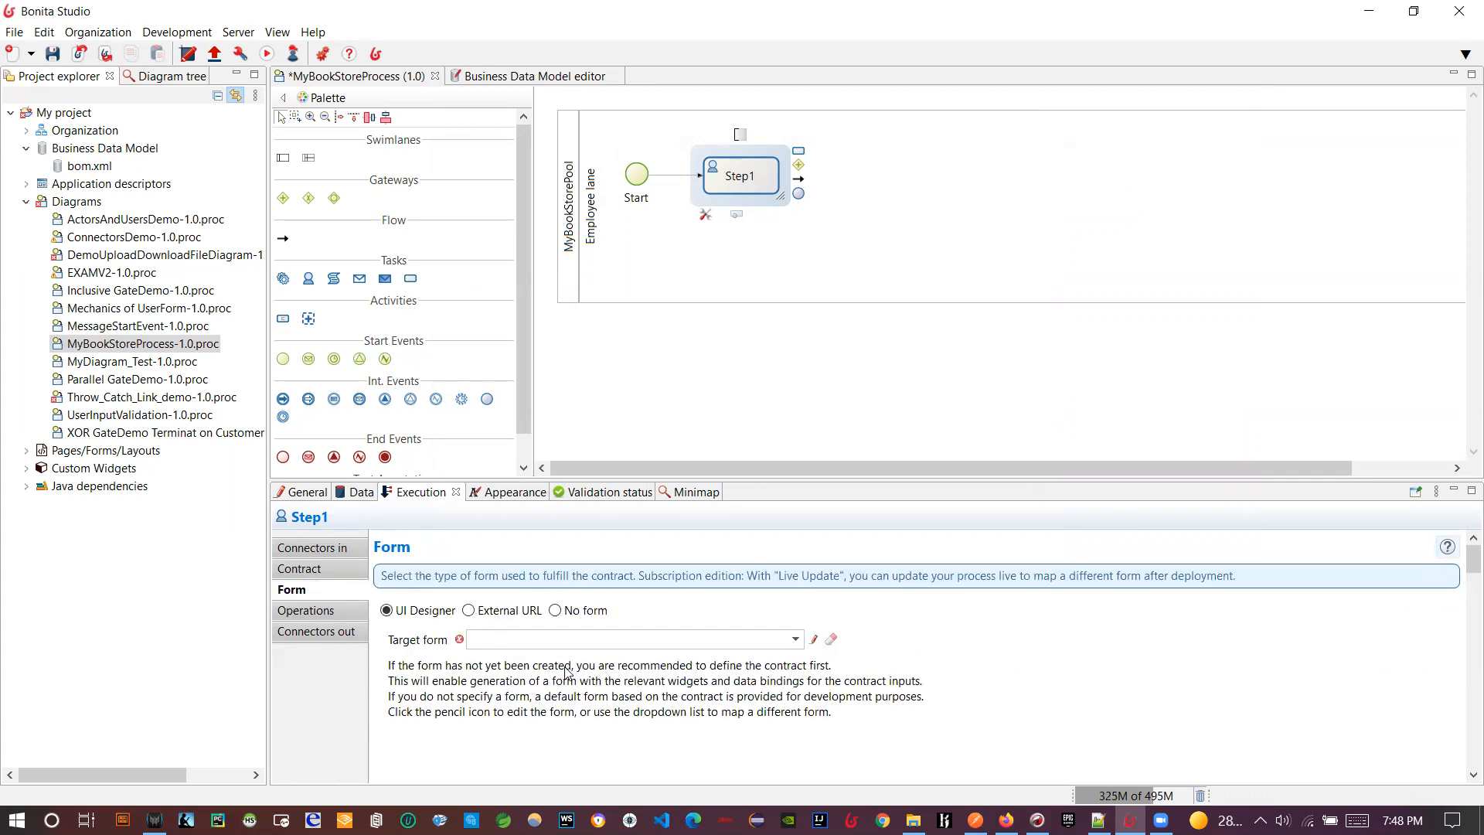
{"action": "left_click", "coordinate": [561, 612]}
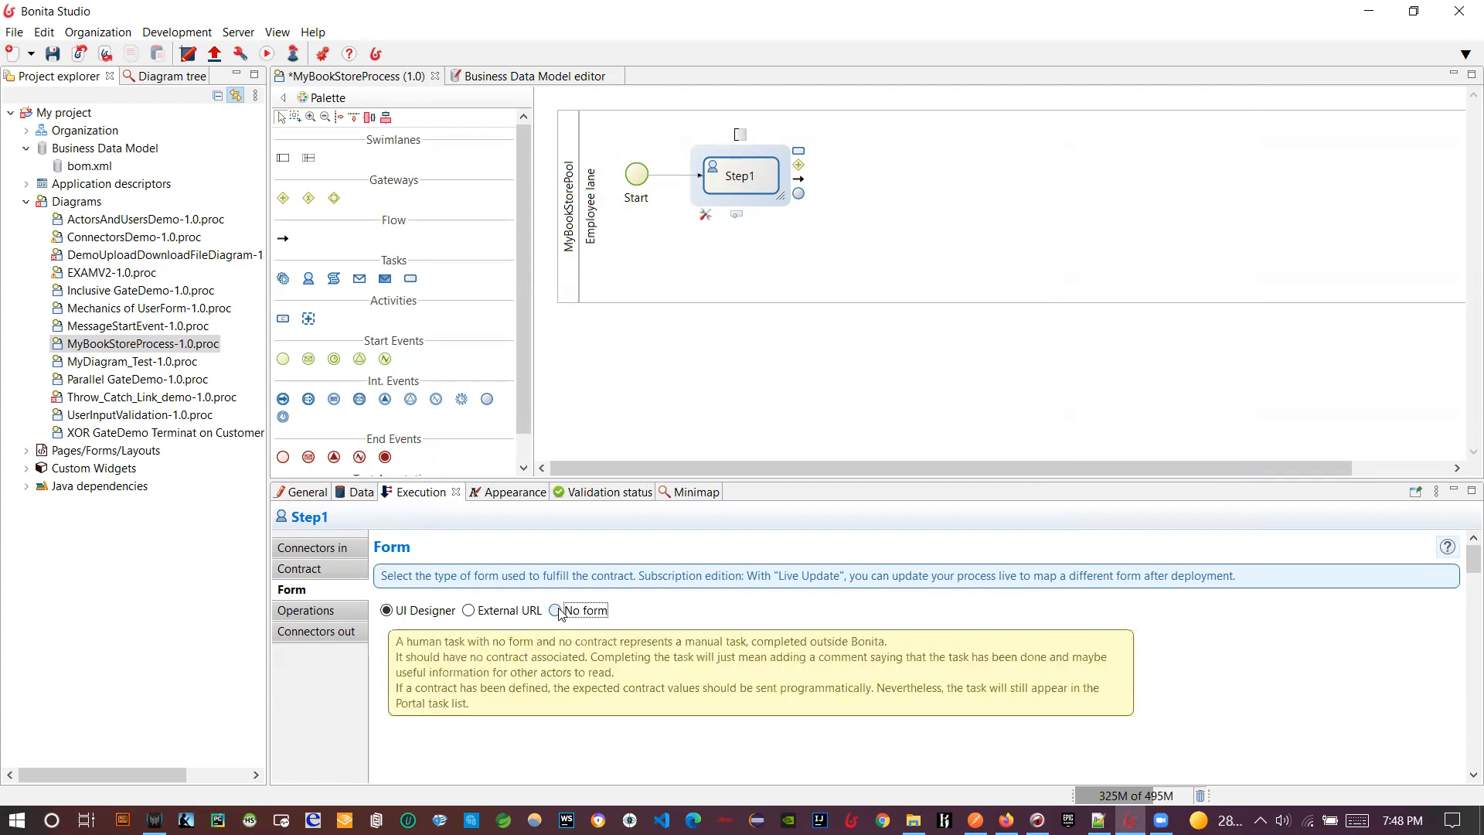
{"action": "left_click", "coordinate": [451, 612]}
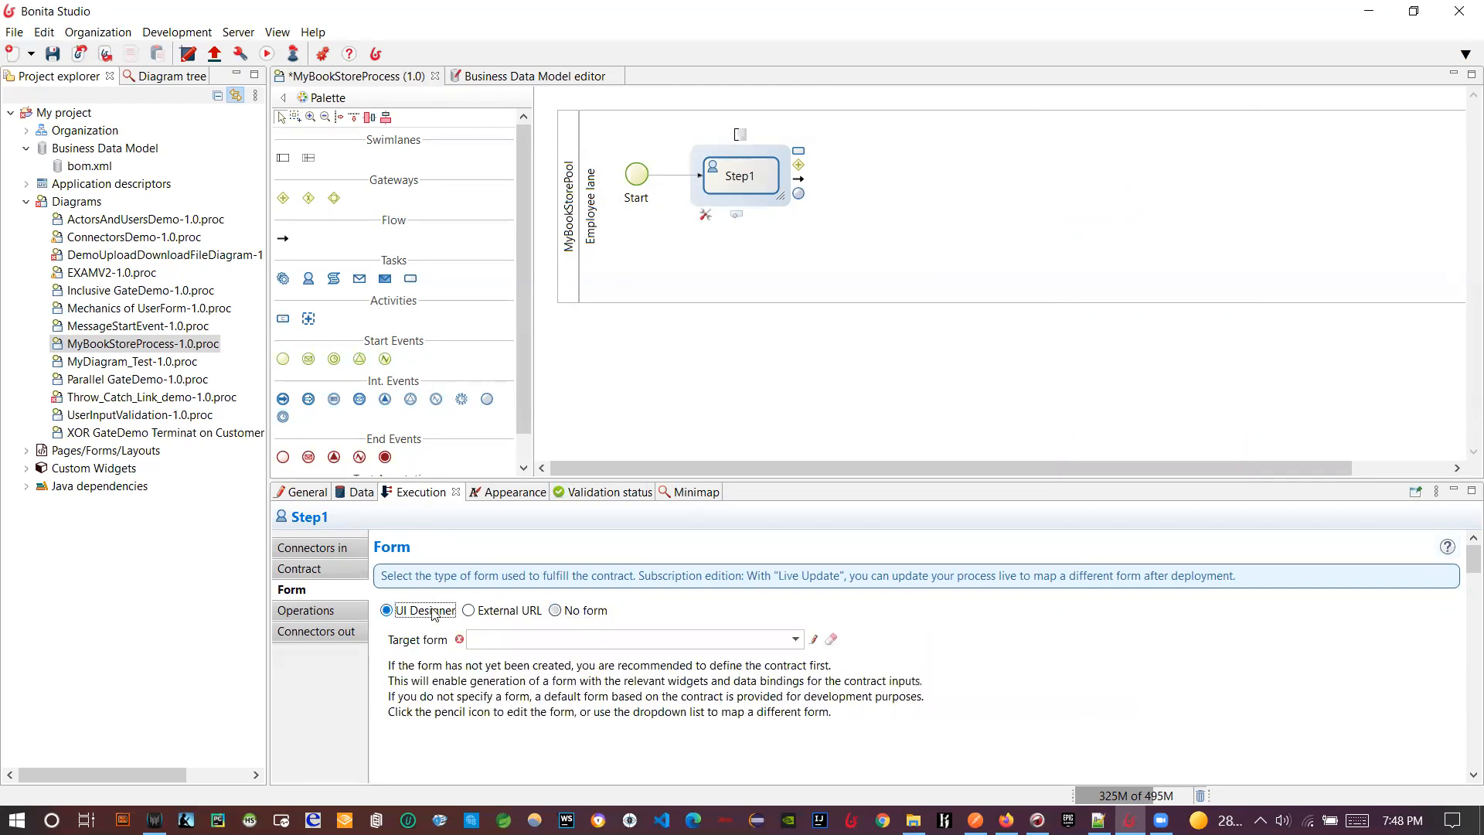
- Recheck the contract inputs, then create Step1's form newForm62 and open it in UI Designer
{"action": "left_click", "coordinate": [340, 570]}
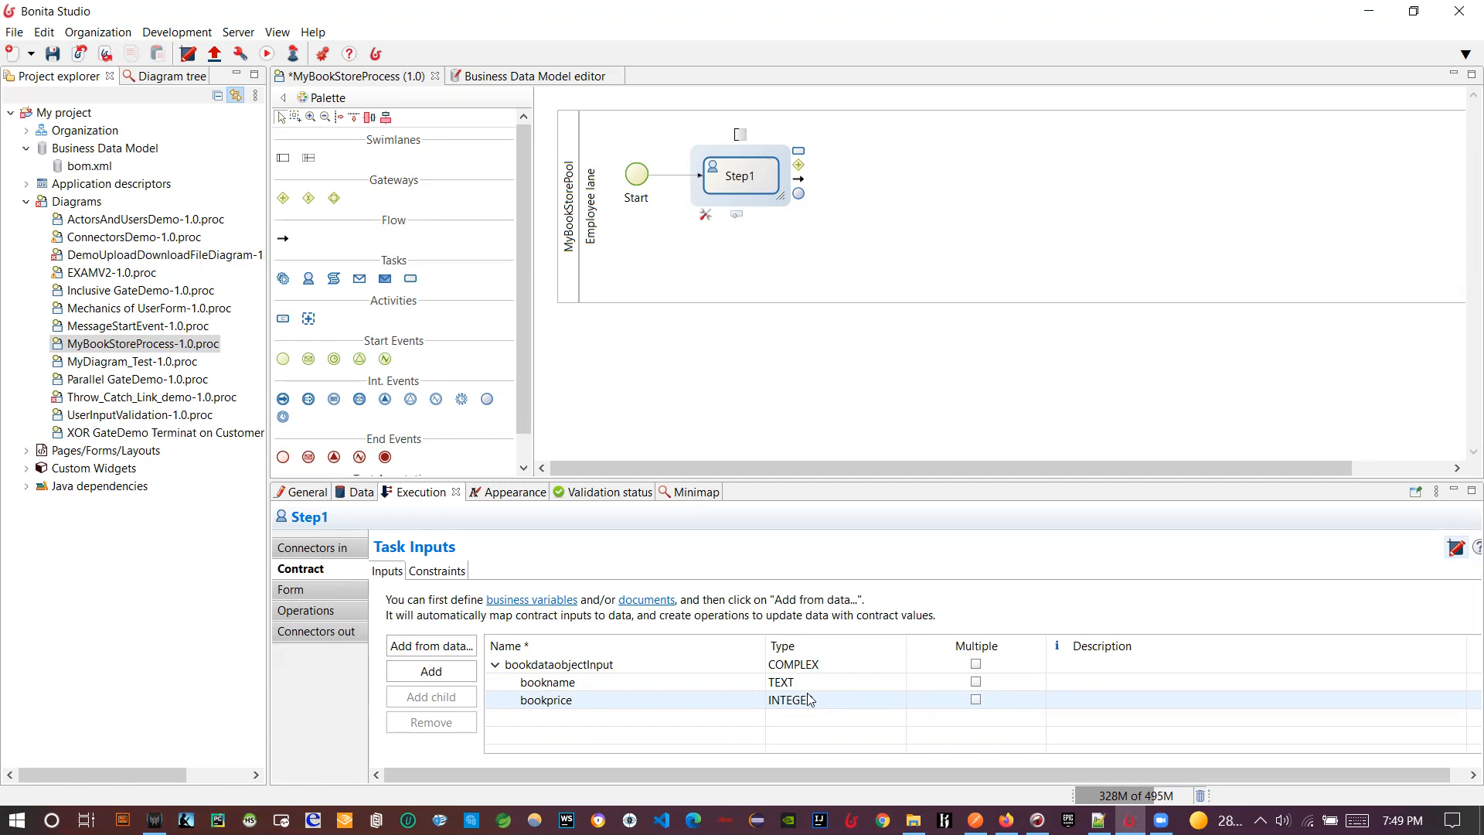
{"action": "left_click", "coordinate": [301, 589]}
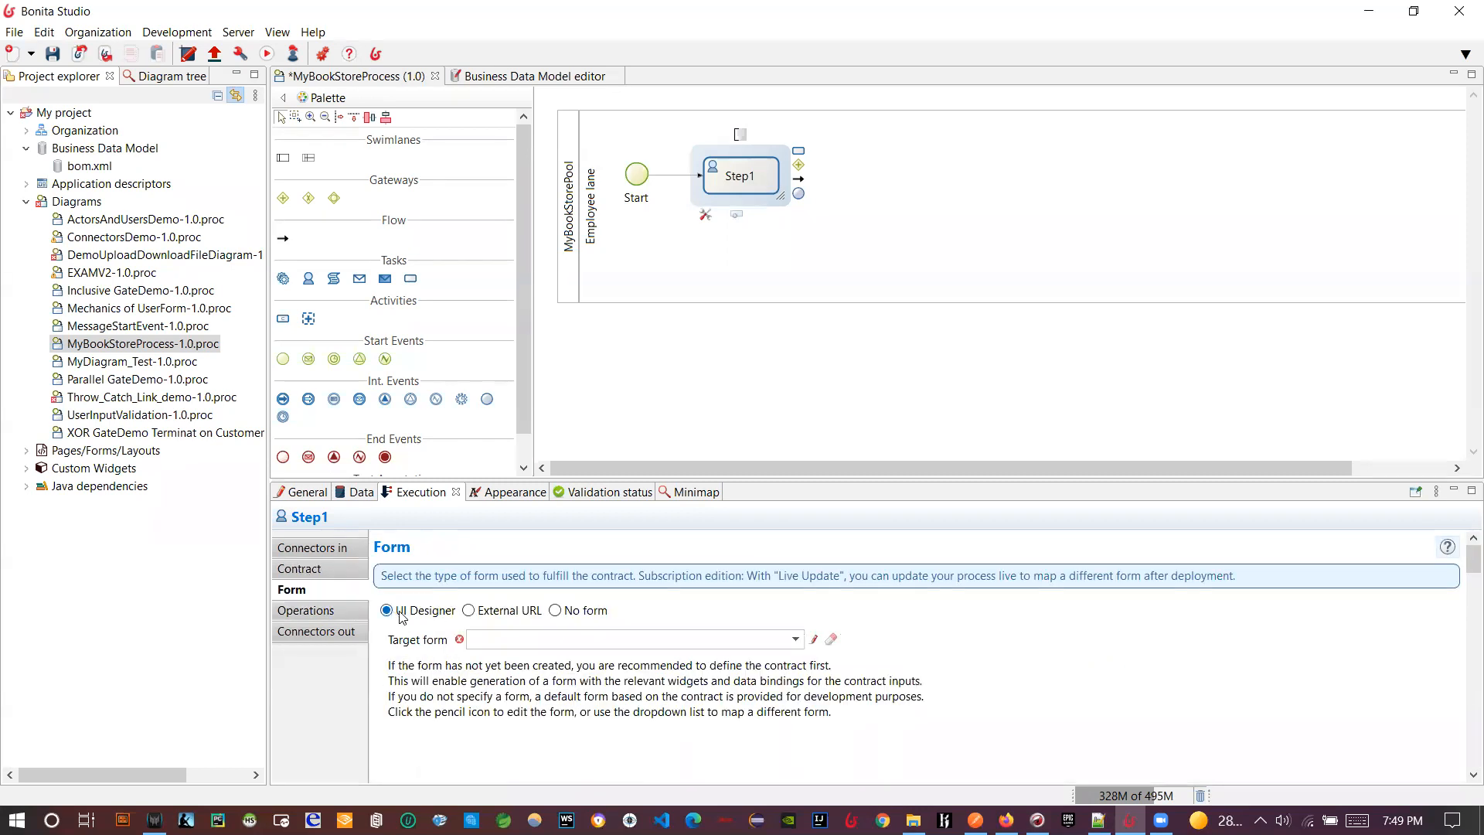
{"action": "left_click", "coordinate": [814, 640]}
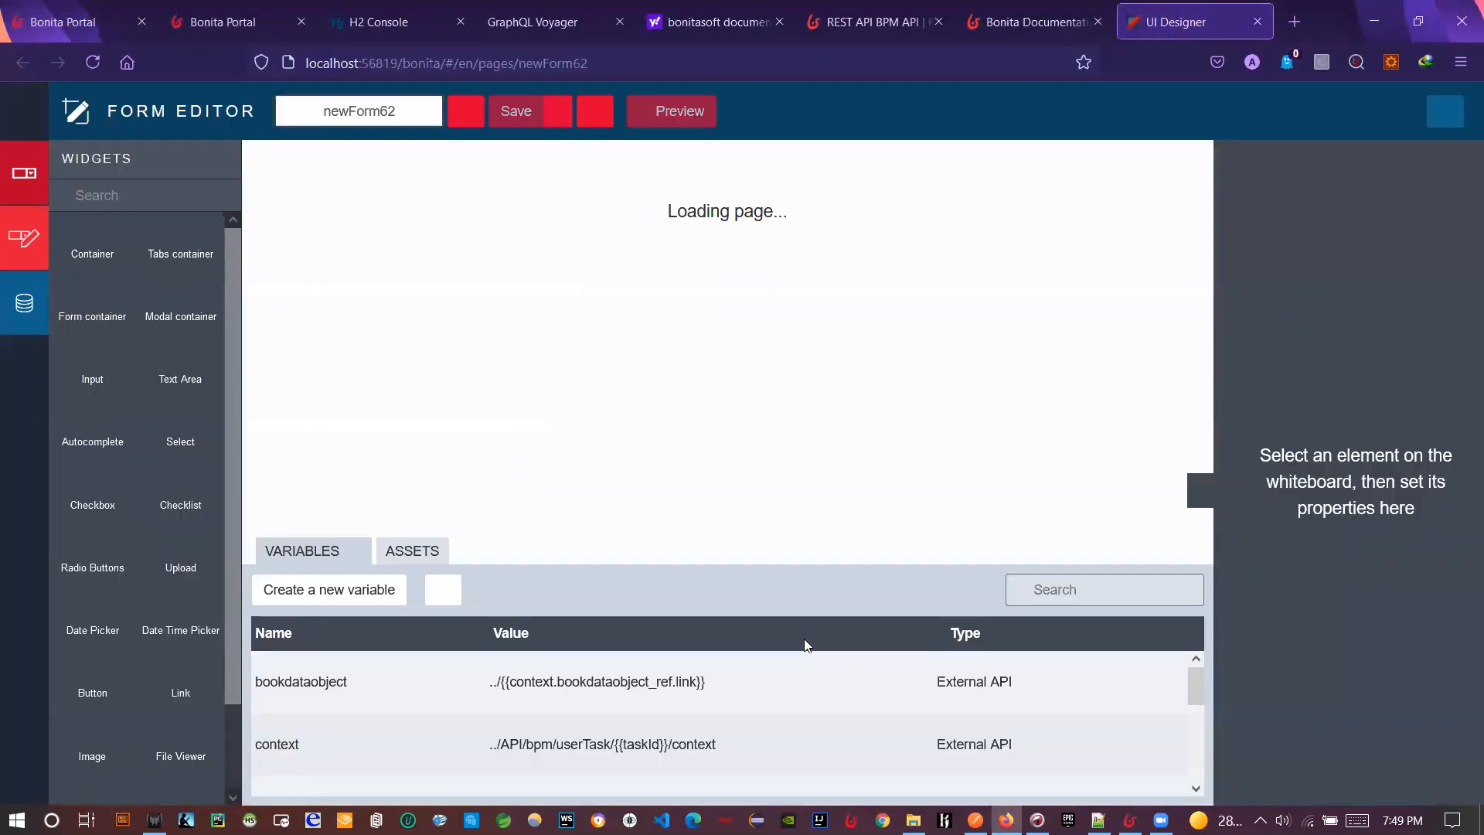
- Enlarge the newForm62 canvas to reveal Submit, then preview the generated Bookdataobject form
{"action": "left_click_drag", "start_coordinate": [776, 571], "coordinate": [773, 599]}
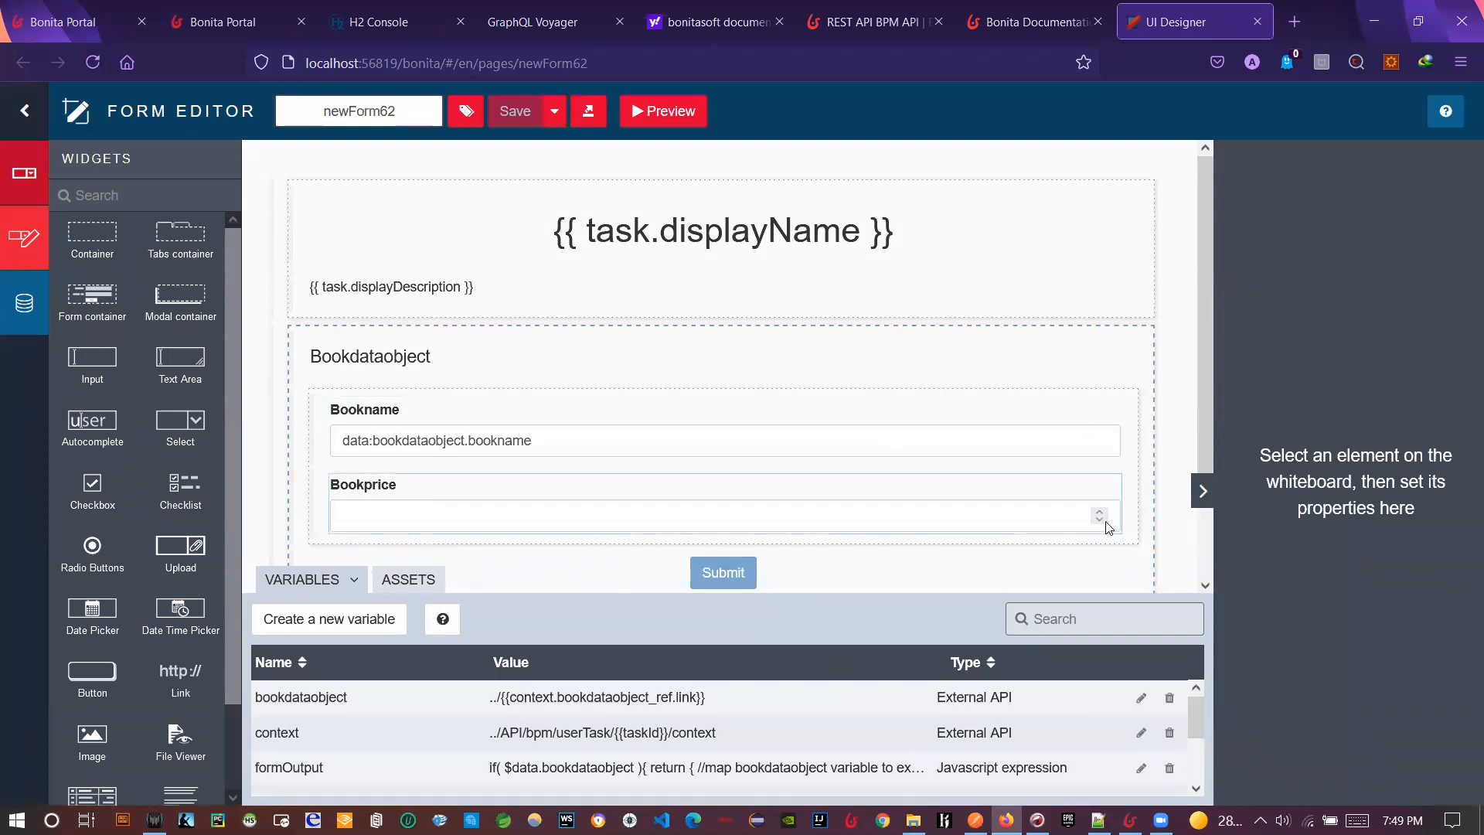
{"action": "scroll", "coordinate": [858, 493], "scroll_direction": "down", "scroll_amount": 2}
{"action": "scroll", "coordinate": [868, 526], "scroll_direction": "up", "scroll_amount": 2}
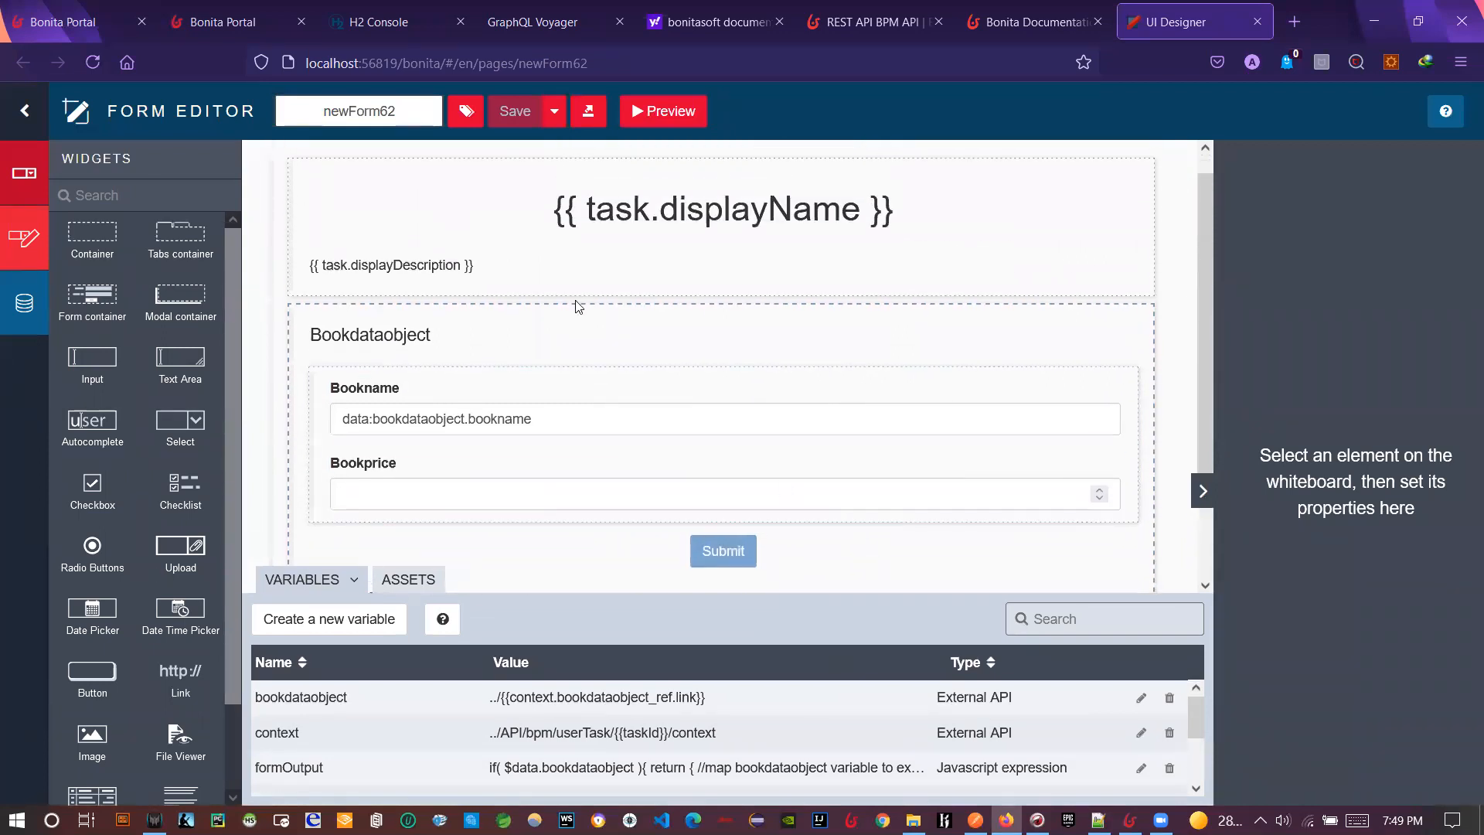
{"action": "left_click", "coordinate": [640, 126]}
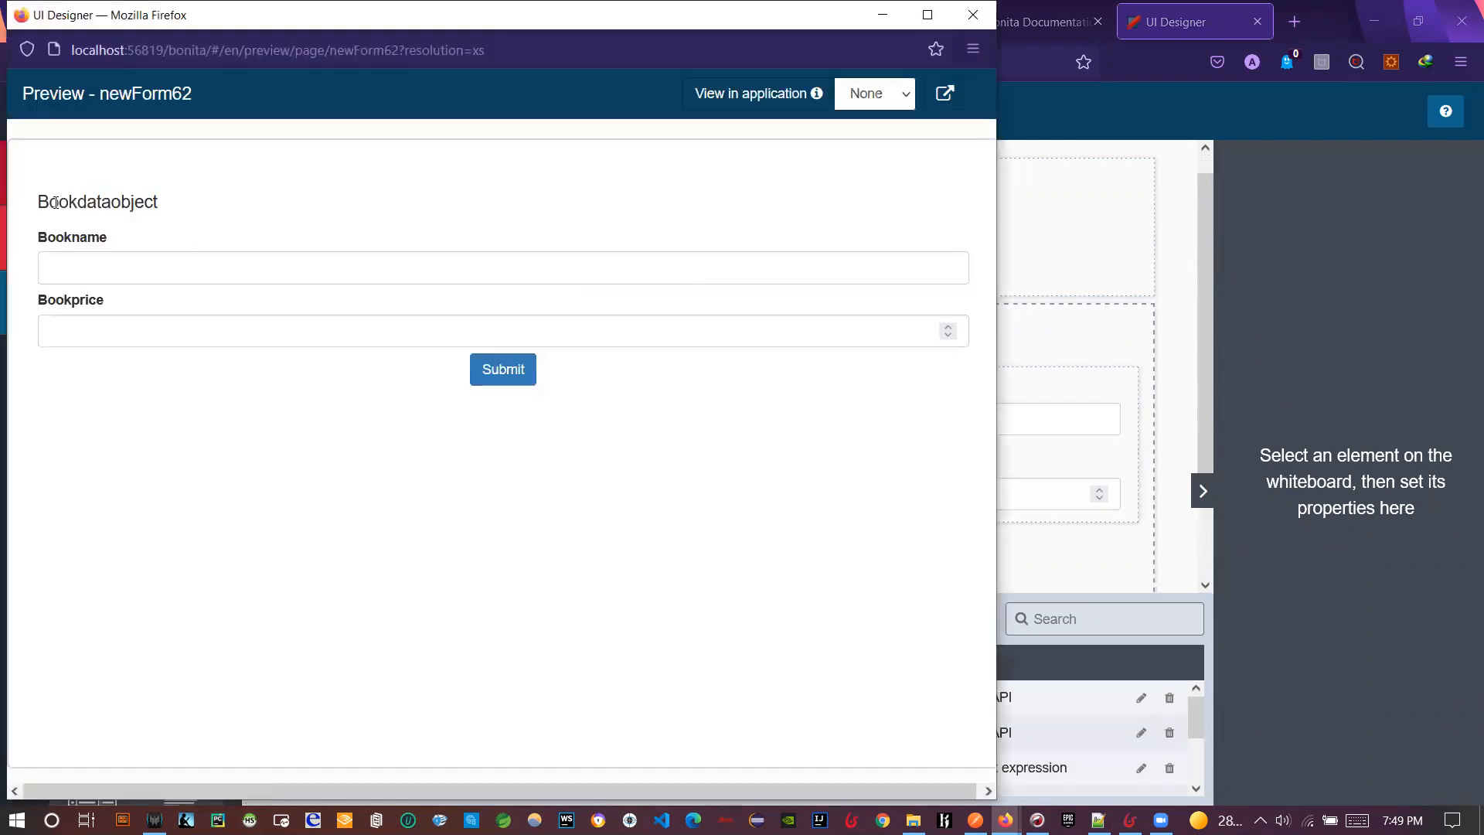
- Test the Bookname and Bookprice fields in the preview, stepping Bookprice to 1, then close it
{"action": "double_click", "coordinate": [55, 203]}
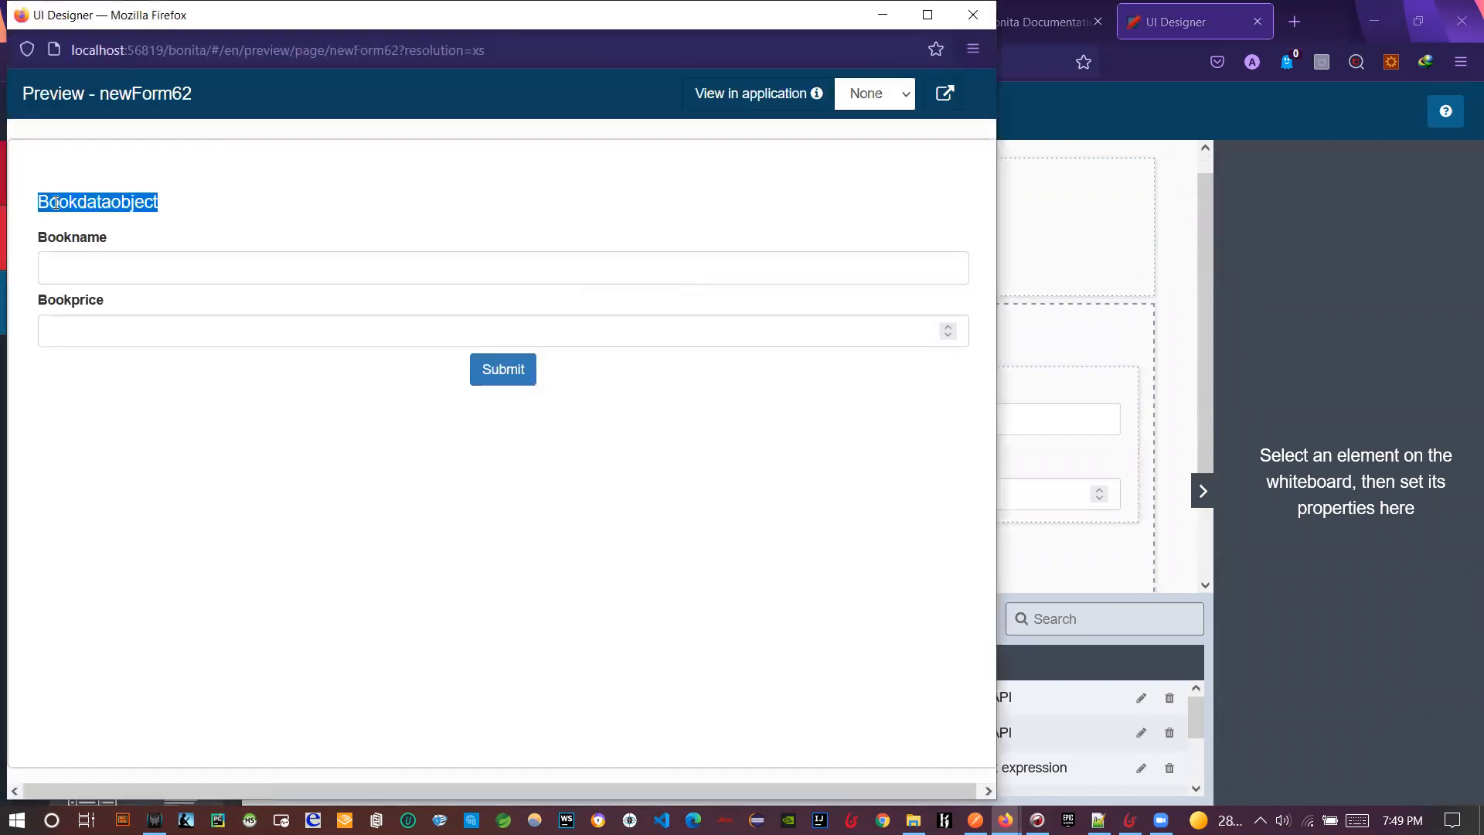
{"action": "left_click", "coordinate": [76, 267]}
{"action": "left_click", "coordinate": [49, 263]}
{"action": "left_click", "coordinate": [59, 328]}
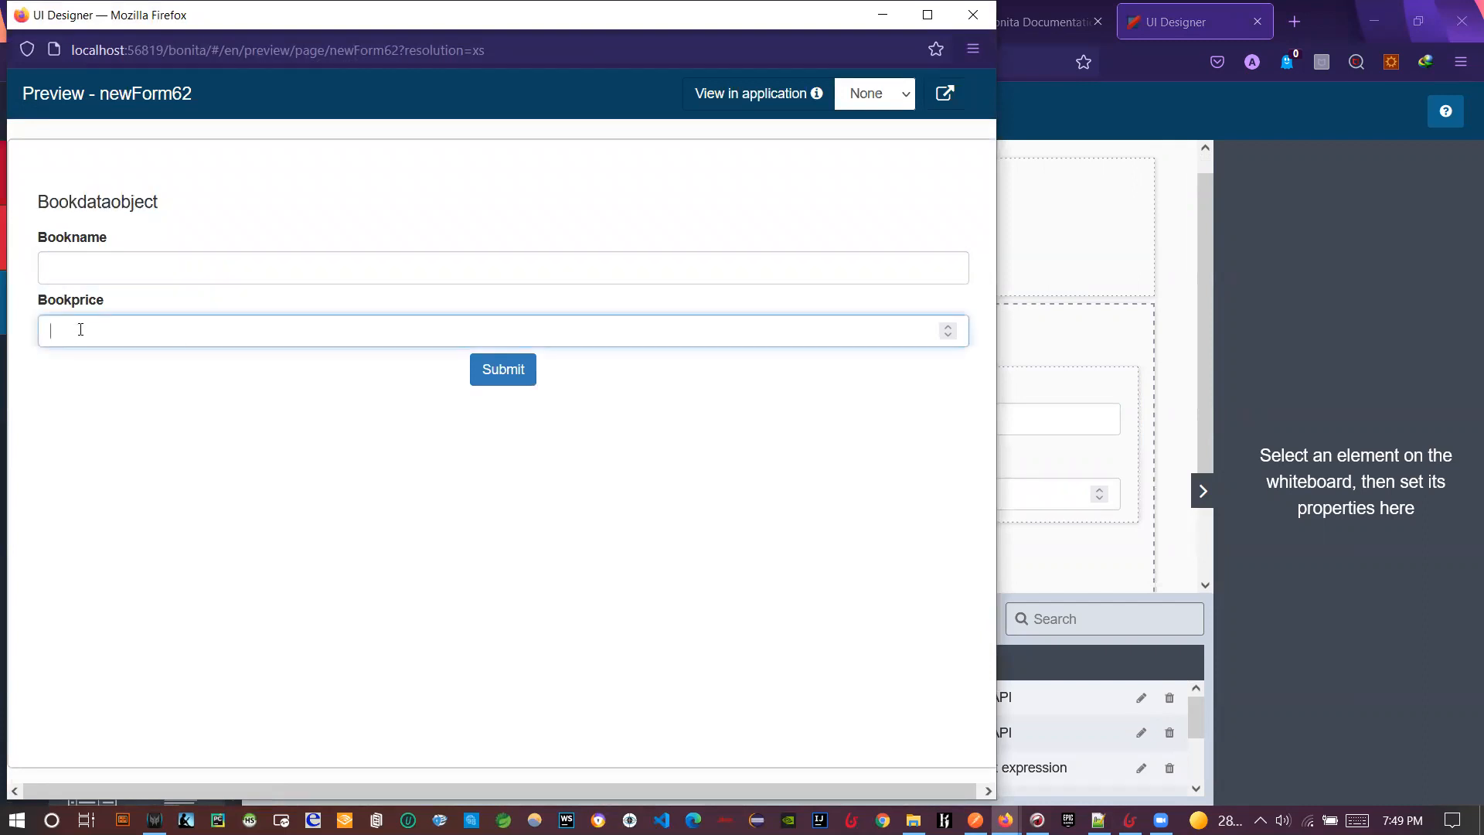
{"action": "left_click", "coordinate": [948, 334]}
{"action": "left_click", "coordinate": [947, 334]}
{"action": "left_click", "coordinate": [948, 327]}
{"action": "left_click", "coordinate": [948, 327]}
{"action": "left_click", "coordinate": [948, 327]}
{"action": "left_click", "coordinate": [818, 416]}
{"action": "left_click", "coordinate": [983, 16]}
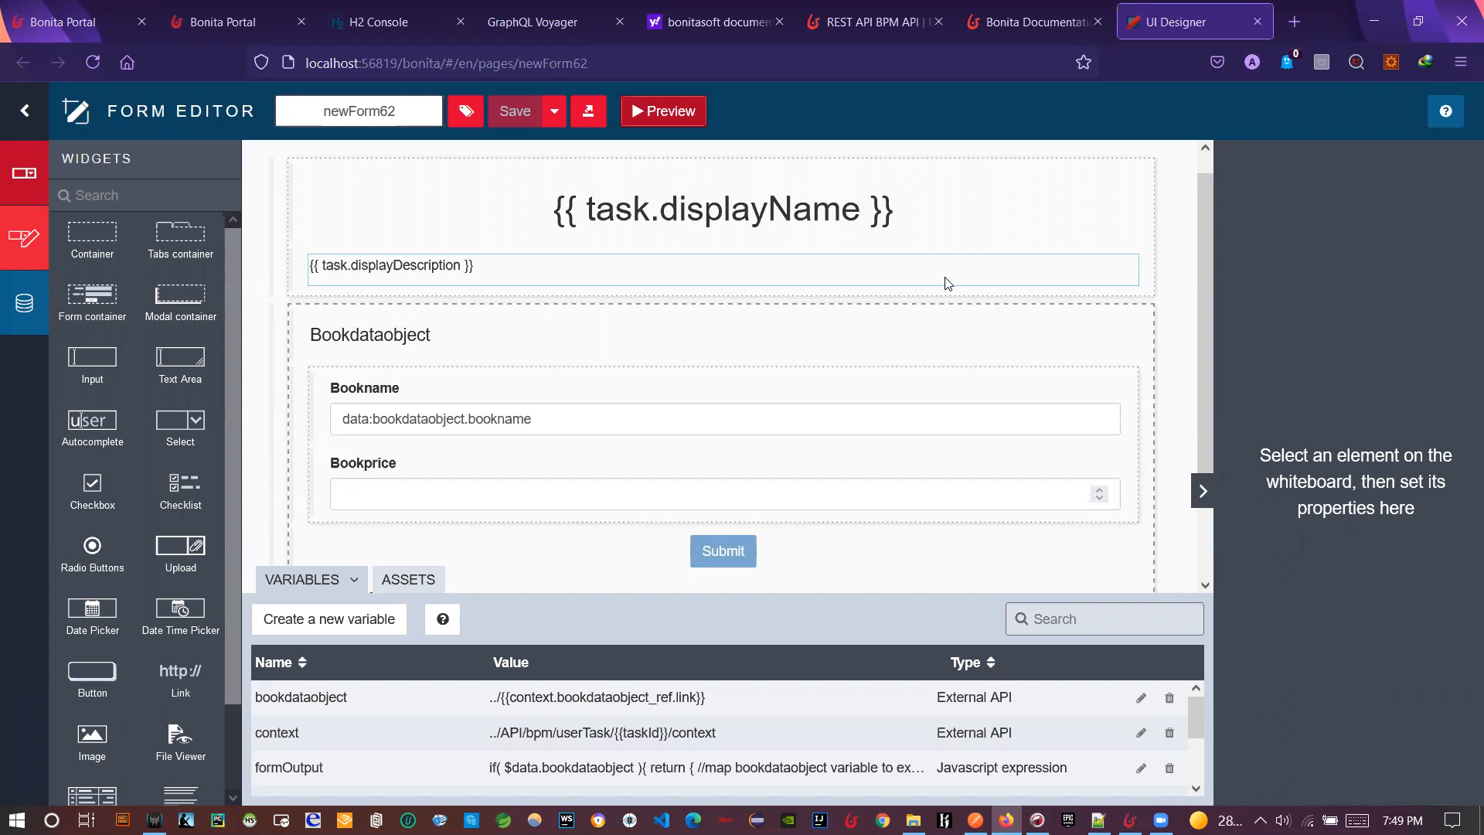
- Inspect the Bookdataobject title's Text property, then enlarge the Variables panel to list all six variables
{"action": "left_click", "coordinate": [838, 330]}
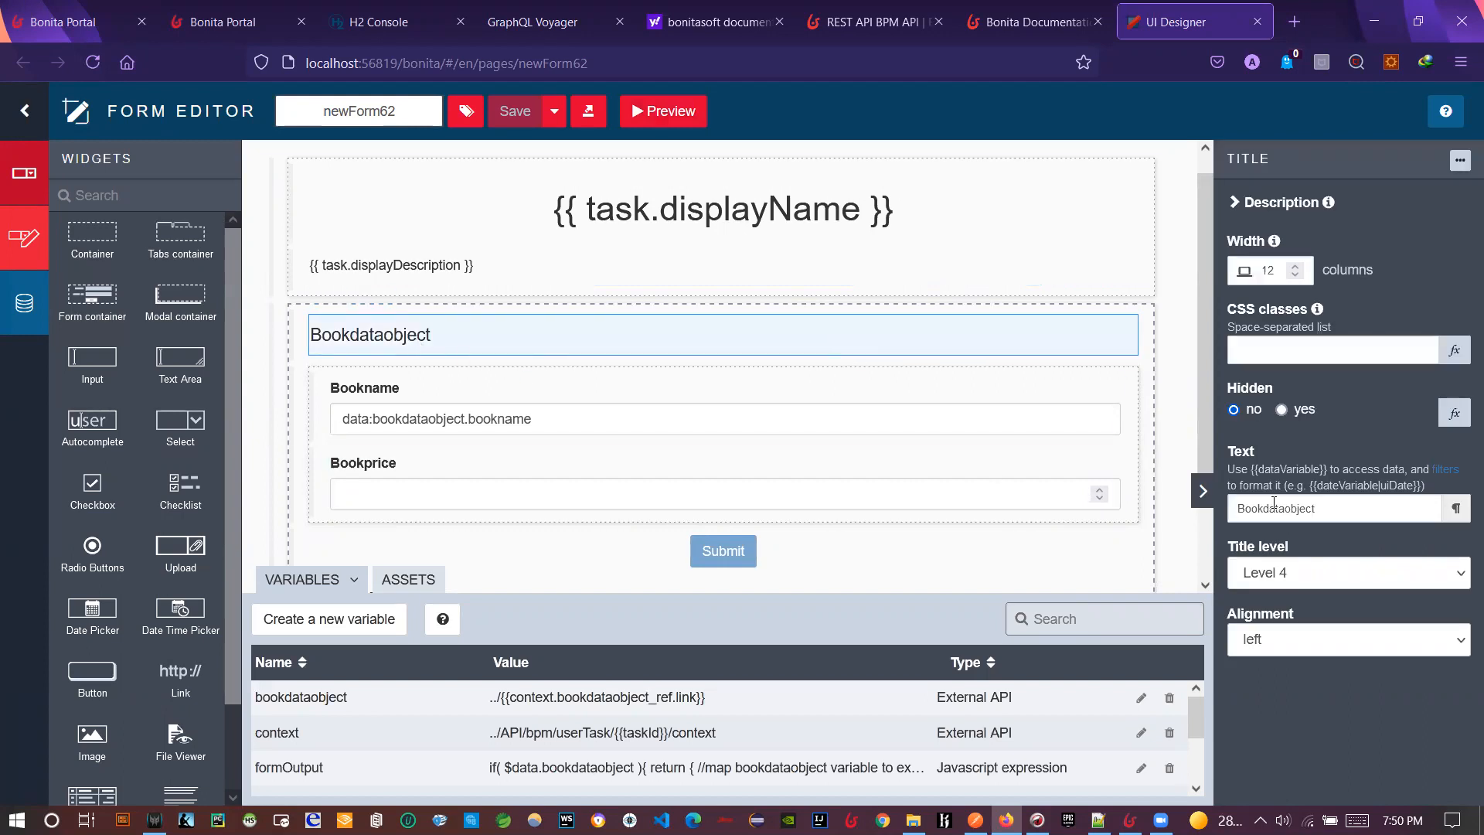
{"action": "double_click", "coordinate": [1345, 512]}
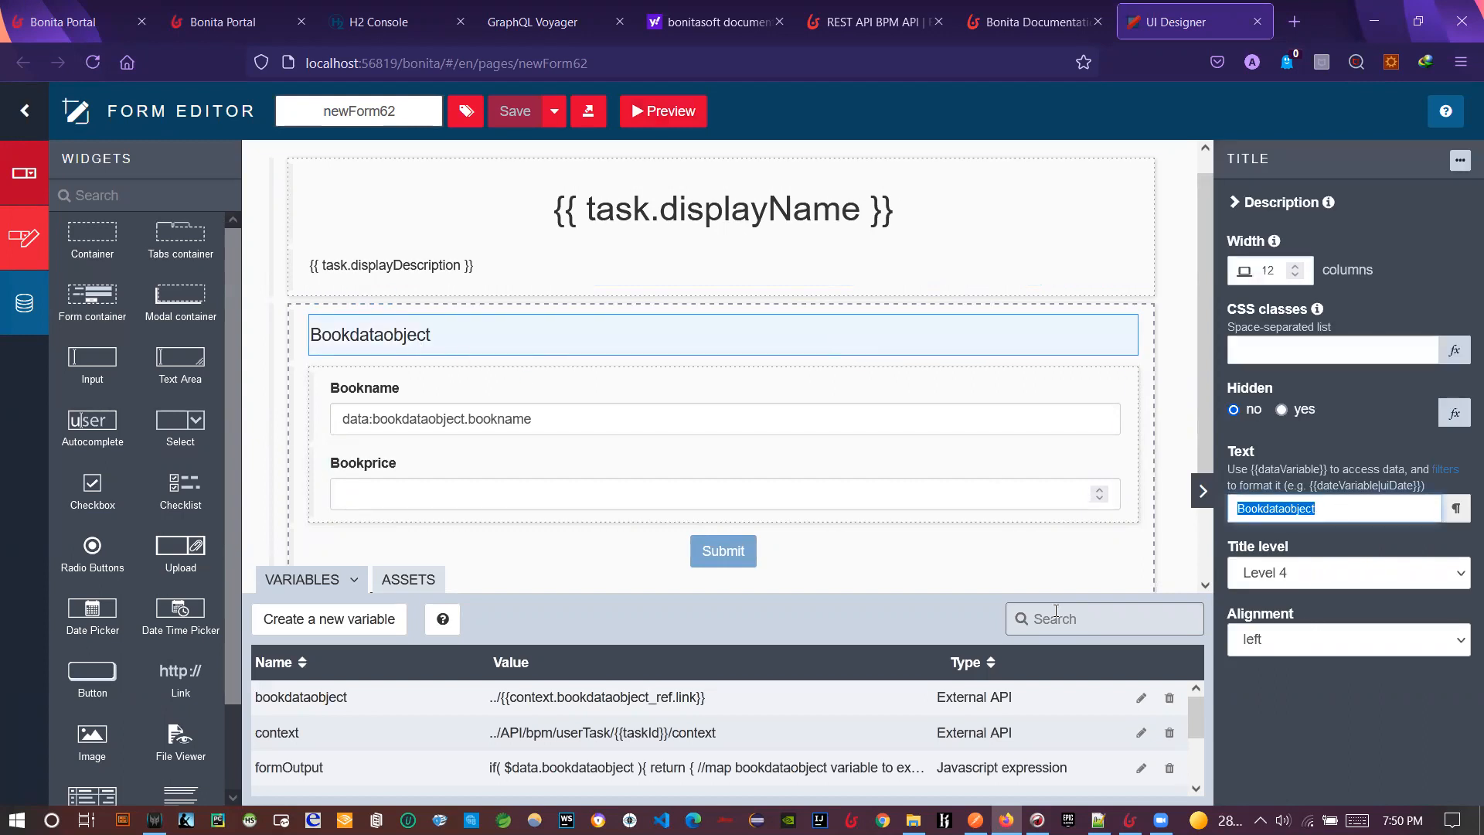
{"action": "scroll", "coordinate": [796, 526], "scroll_direction": "down", "scroll_amount": 2}
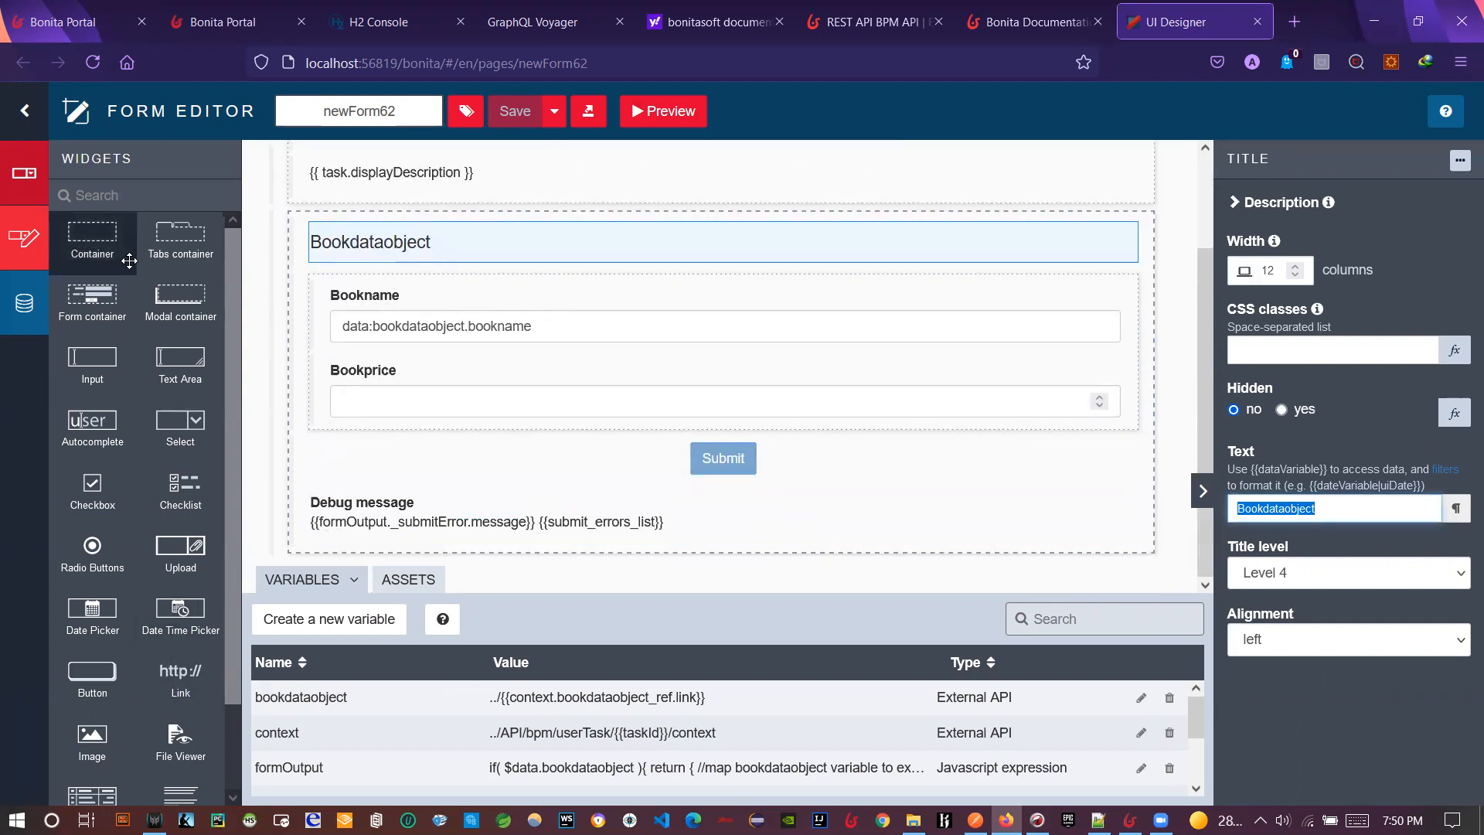
{"action": "scroll", "coordinate": [163, 691], "scroll_direction": "down", "scroll_amount": 2}
{"action": "scroll", "coordinate": [154, 687], "scroll_direction": "up", "scroll_amount": 2}
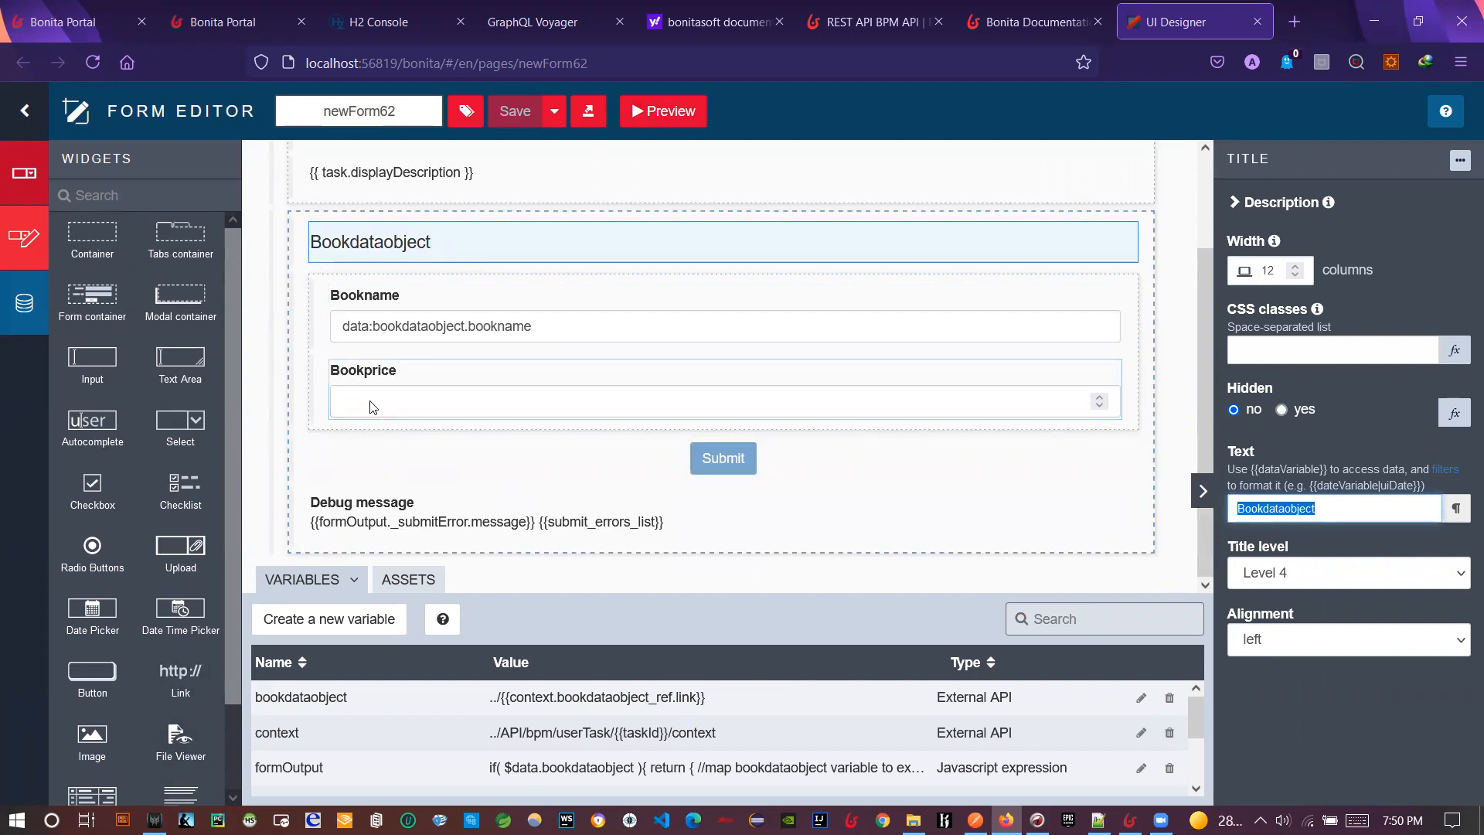
{"action": "left_click_drag", "start_coordinate": [164, 491], "coordinate": [120, 487]}
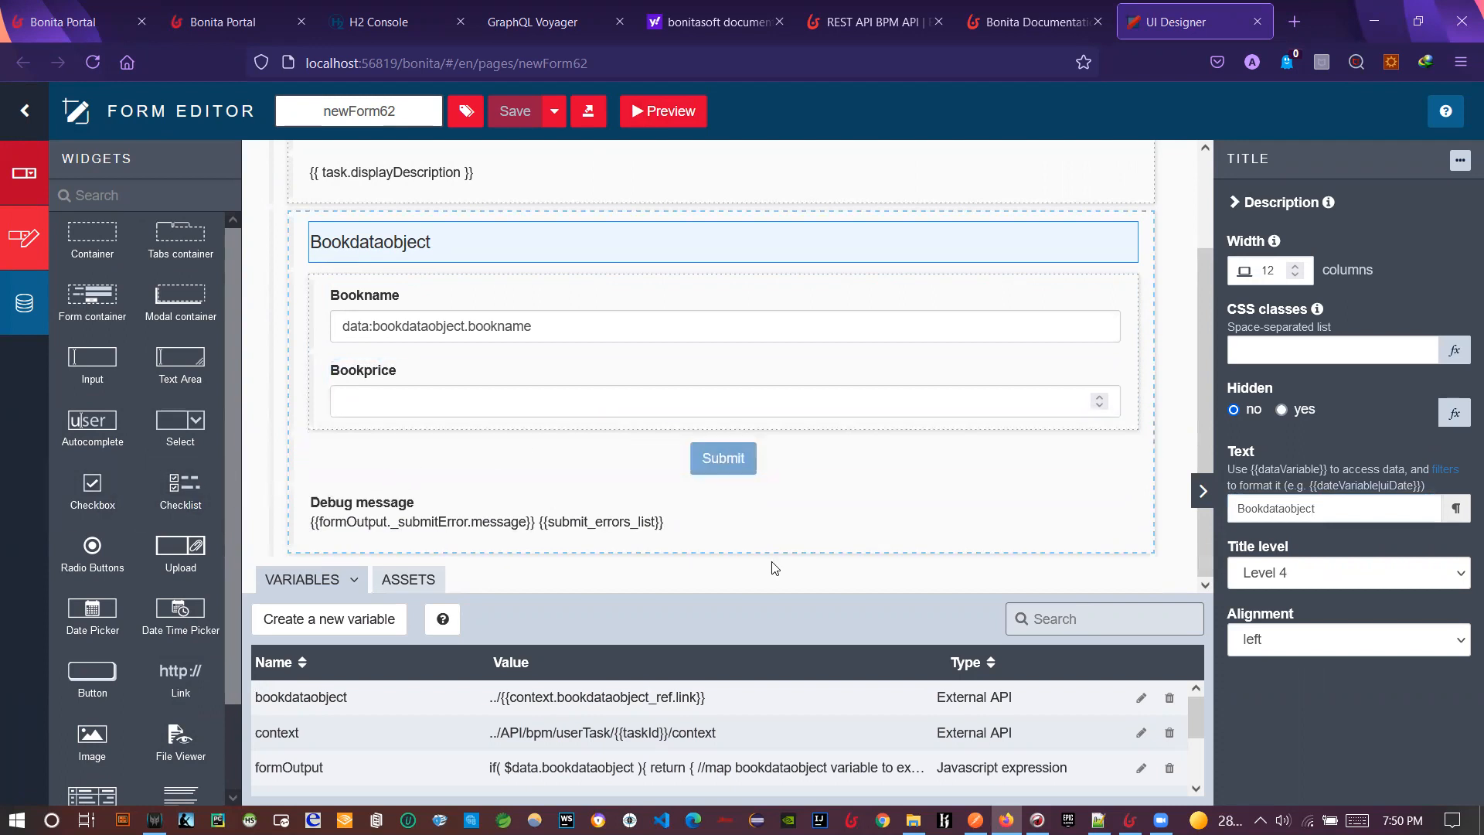
{"action": "left_click_drag", "start_coordinate": [541, 585], "coordinate": [570, 351]}
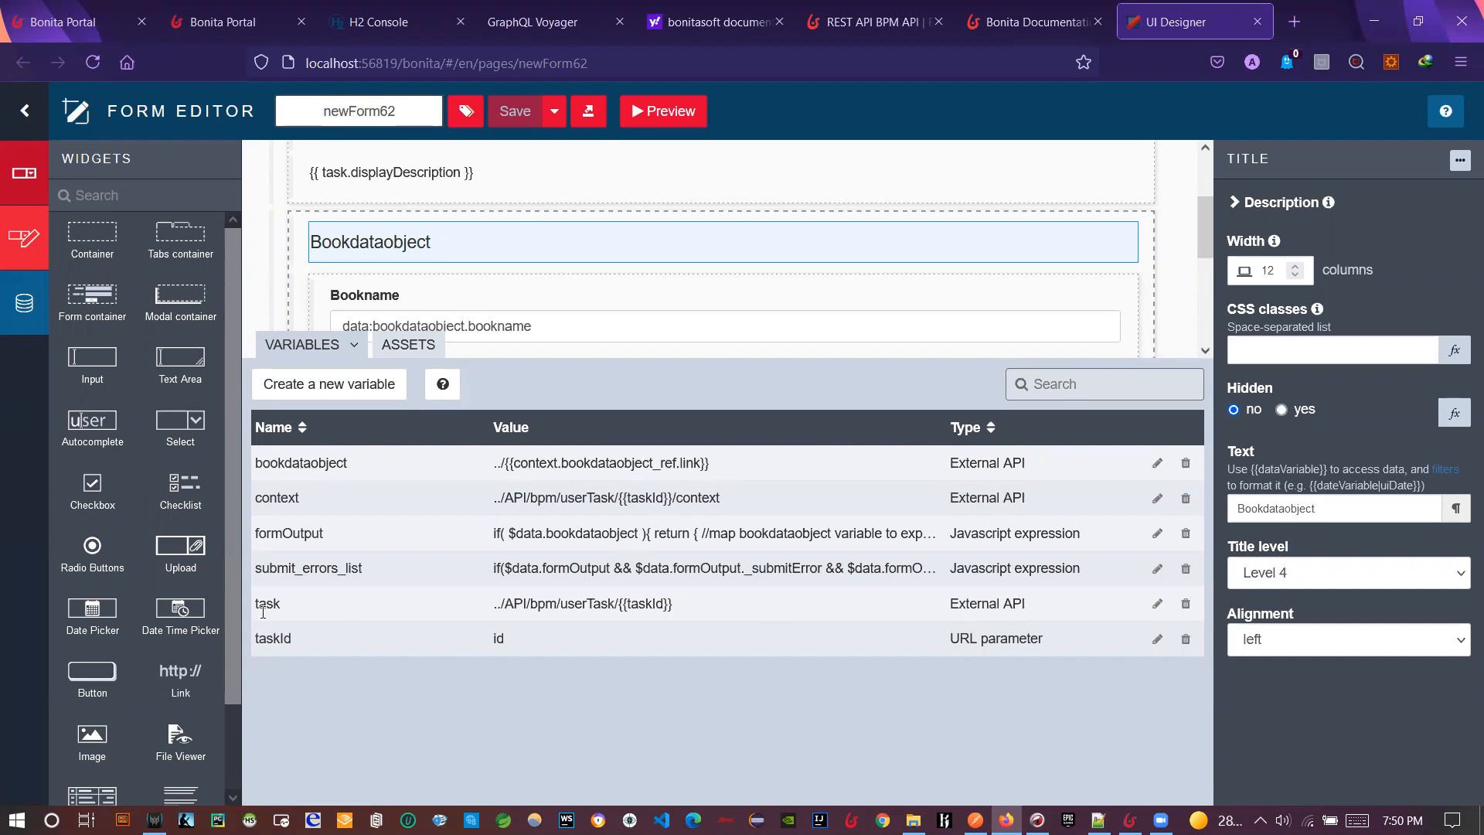
- Examine the taskId variable's name, URL-parameter type and id value against the page URL
{"action": "double_click", "coordinate": [268, 645]}
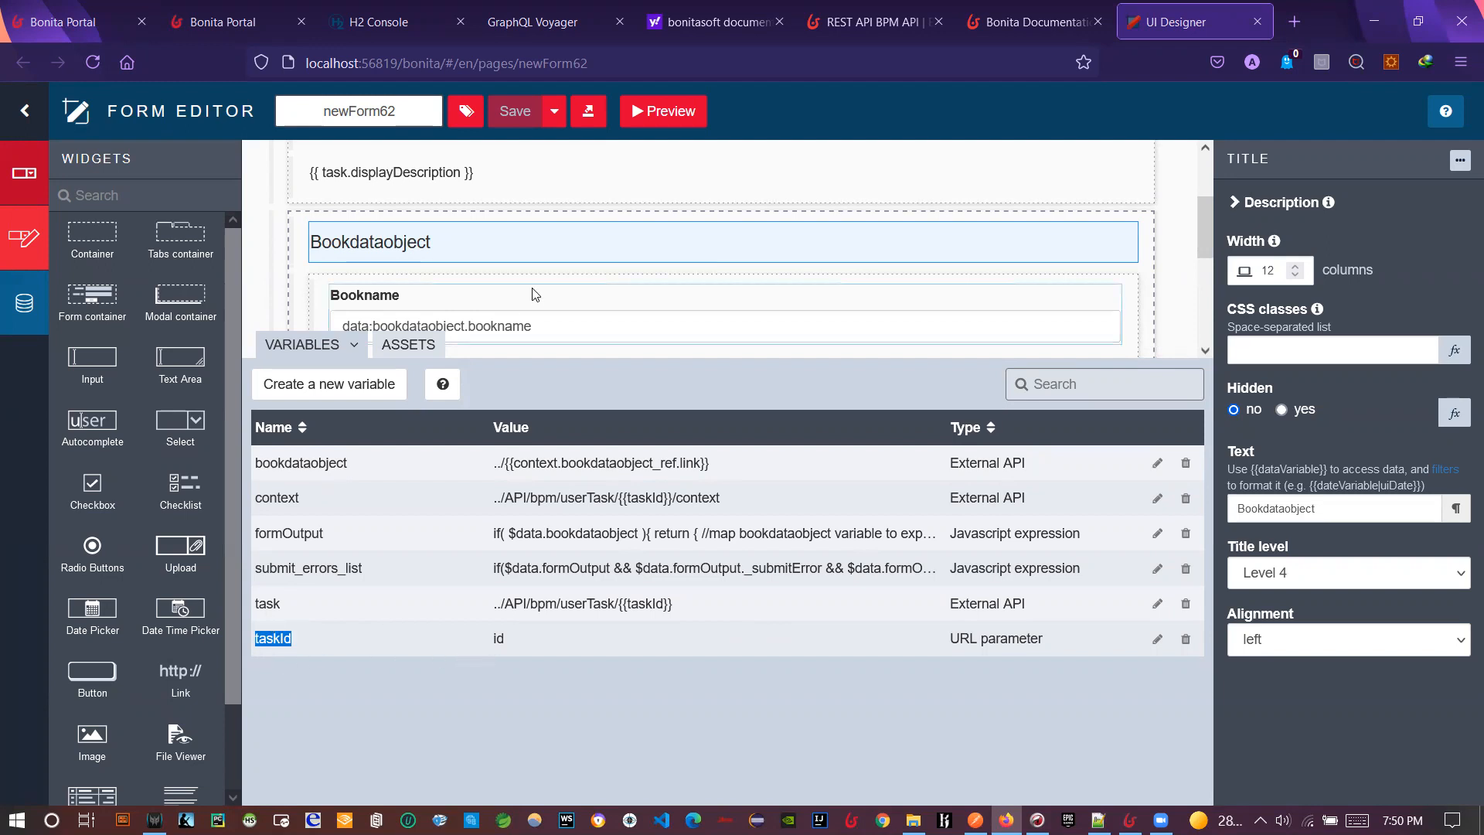
{"action": "left_click_drag", "start_coordinate": [942, 644], "coordinate": [1042, 654]}
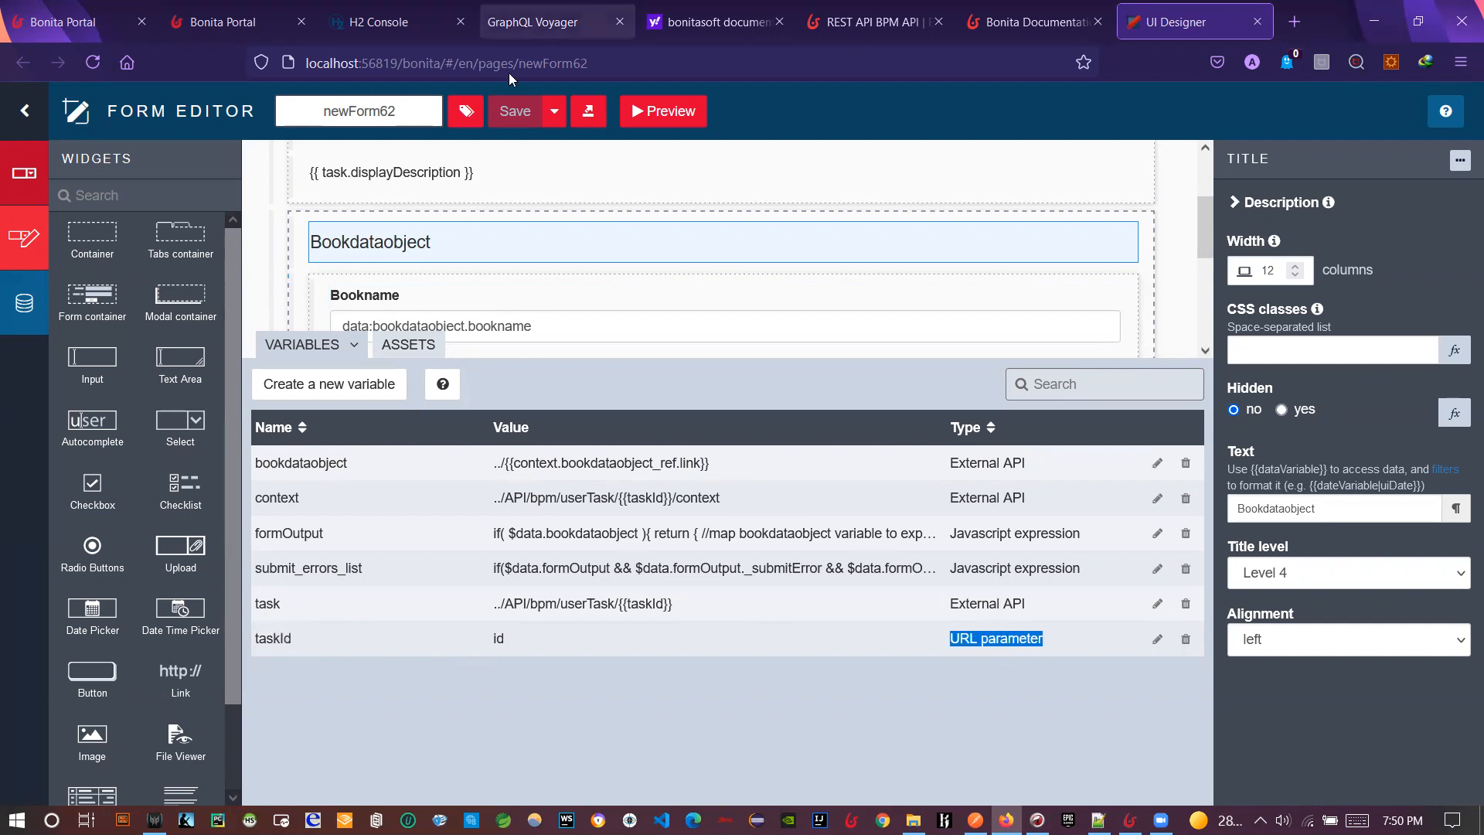
{"action": "left_click", "coordinate": [612, 63]}
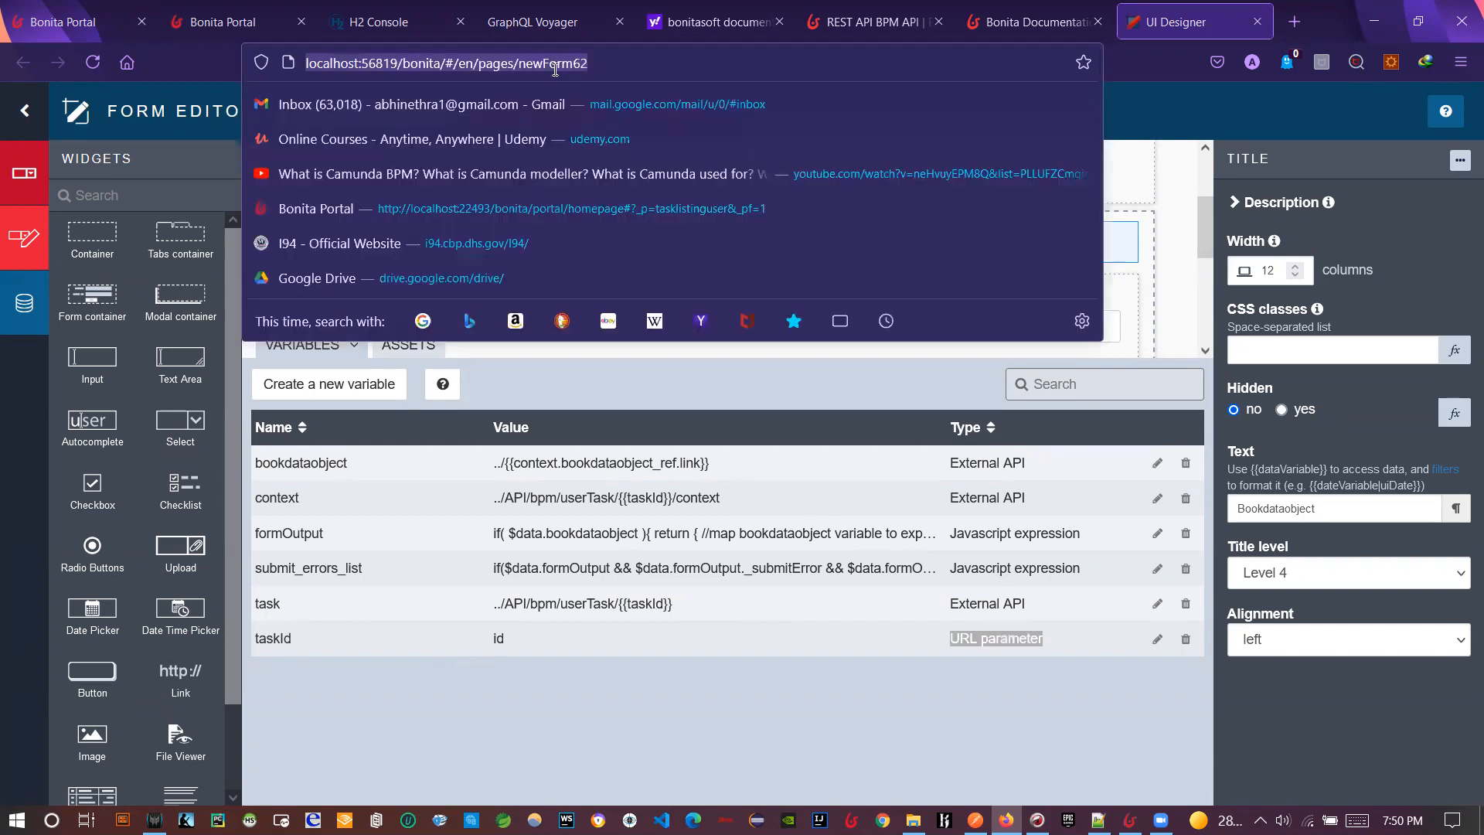
{"action": "left_click", "coordinate": [514, 65]}
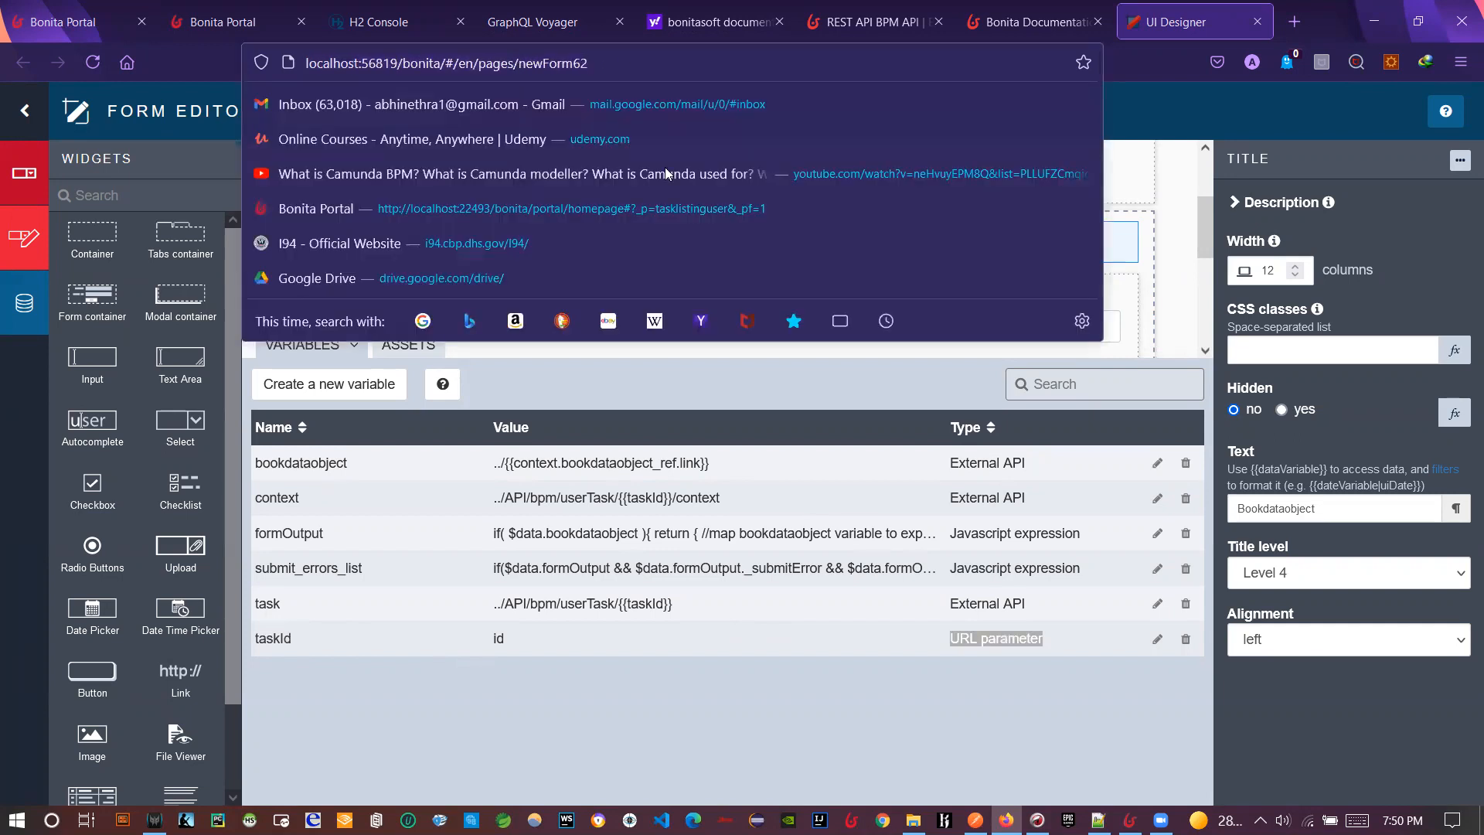
{"action": "left_click", "coordinate": [501, 646]}
{"action": "double_click", "coordinate": [501, 646]}
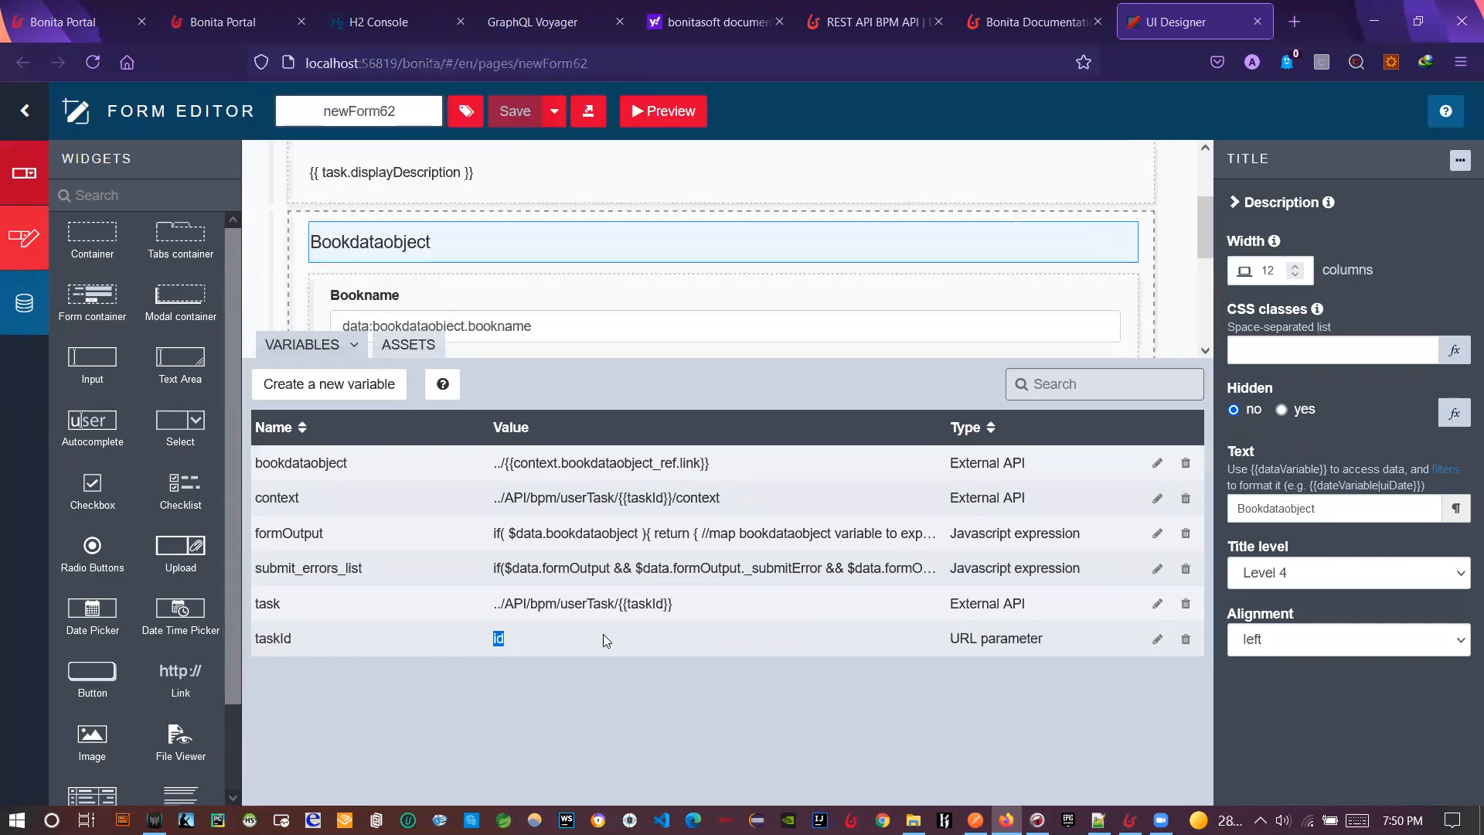
- Review the bookdataobject and context variable values, then switch back to Bonita Studio
{"action": "left_click_drag", "start_coordinate": [700, 357], "coordinate": [683, 508]}
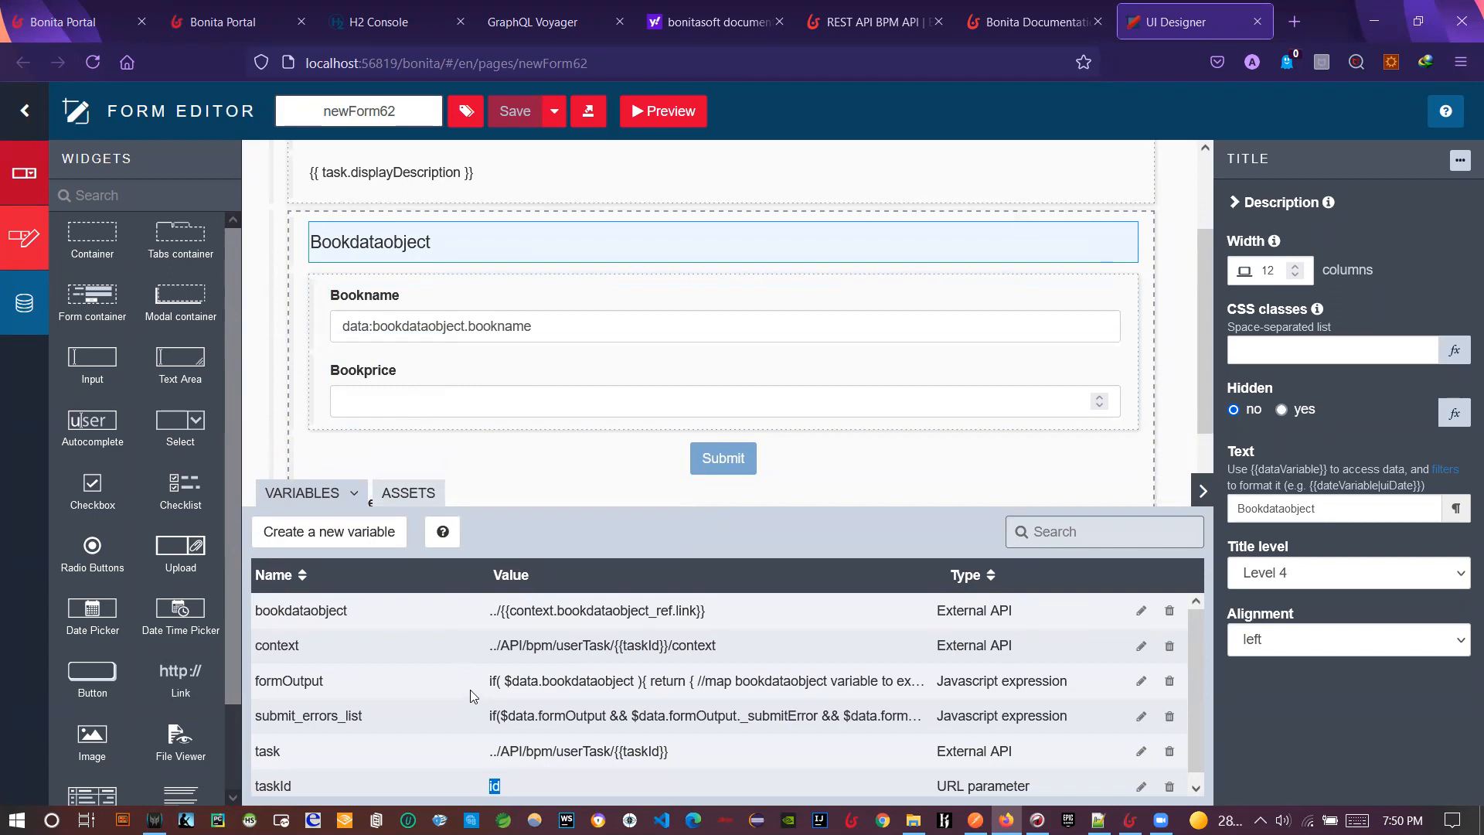
{"action": "left_click_drag", "start_coordinate": [490, 616], "coordinate": [740, 631]}
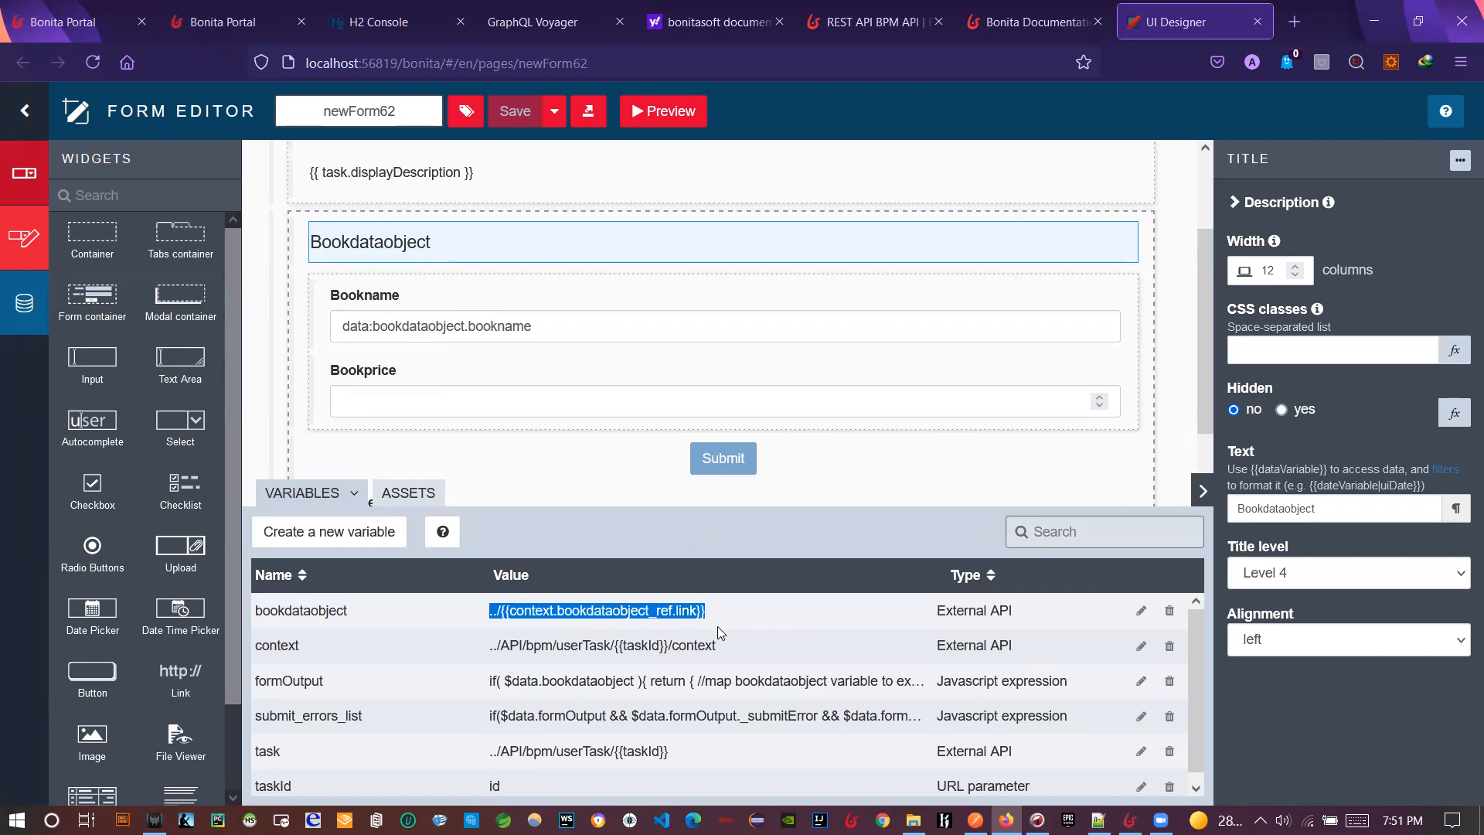
{"action": "double_click", "coordinate": [536, 621]}
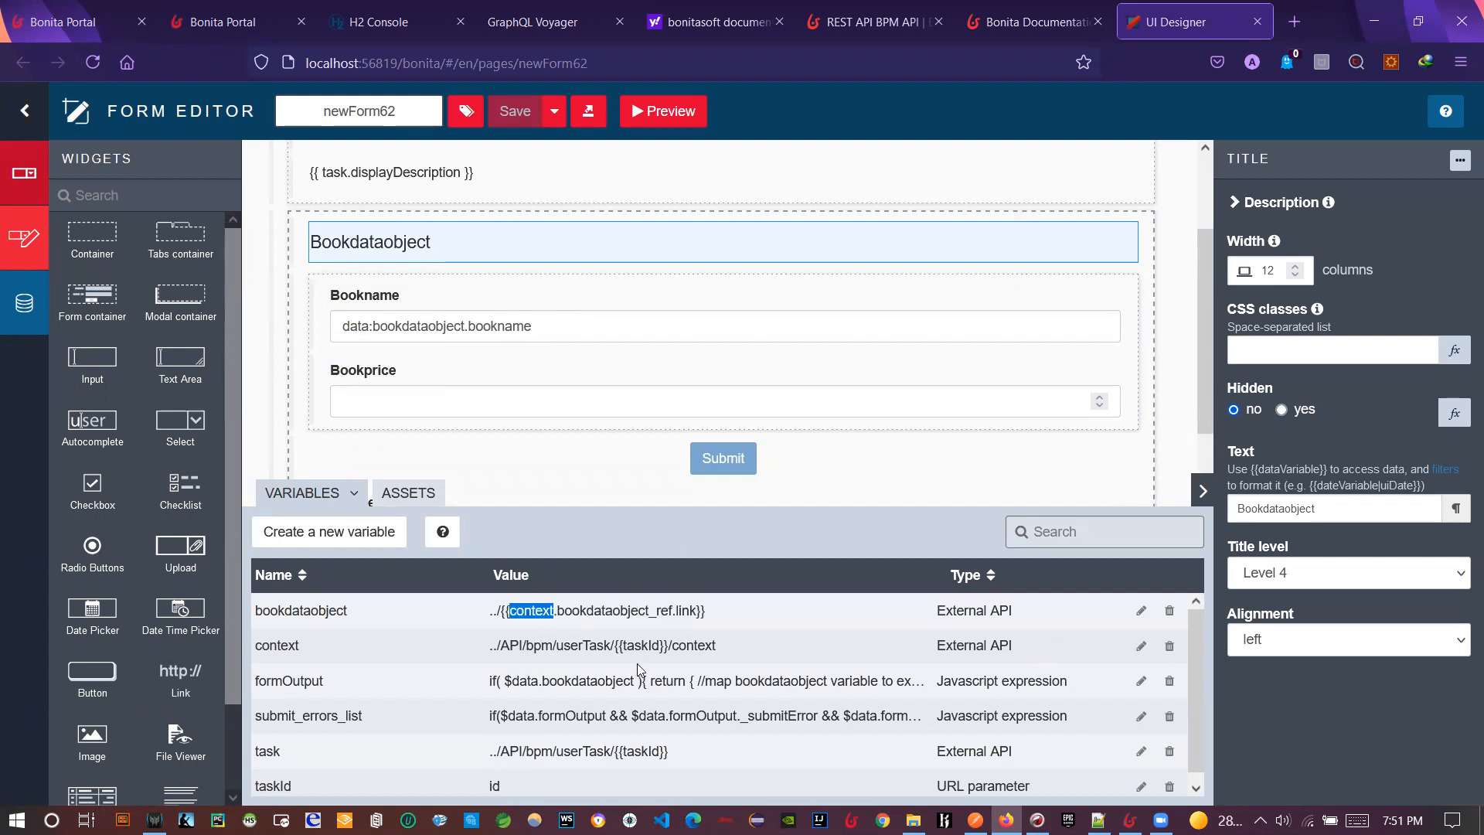
{"action": "left_click_drag", "start_coordinate": [490, 648], "coordinate": [733, 655]}
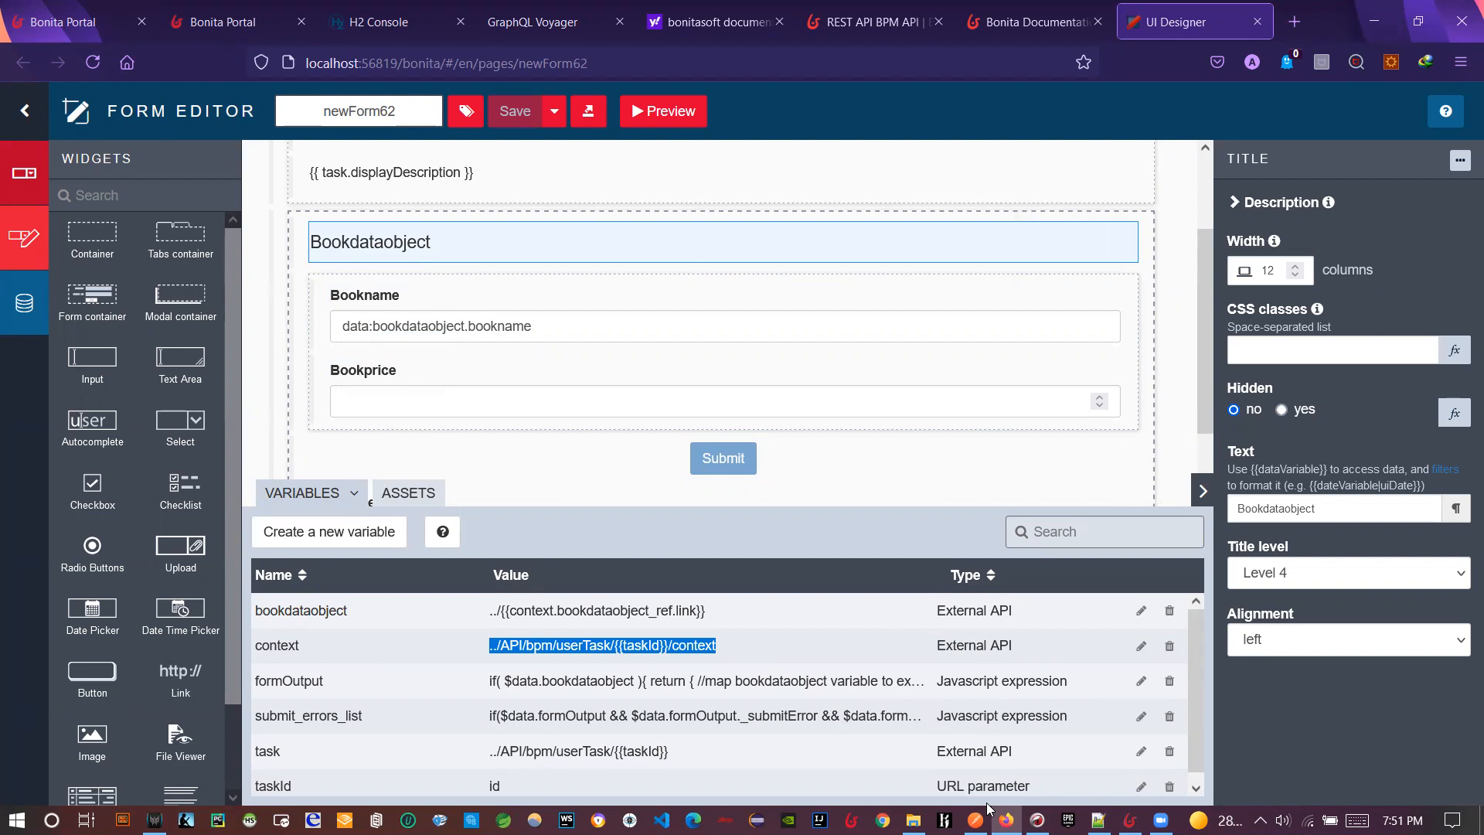
{"action": "left_click", "coordinate": [1072, 541]}
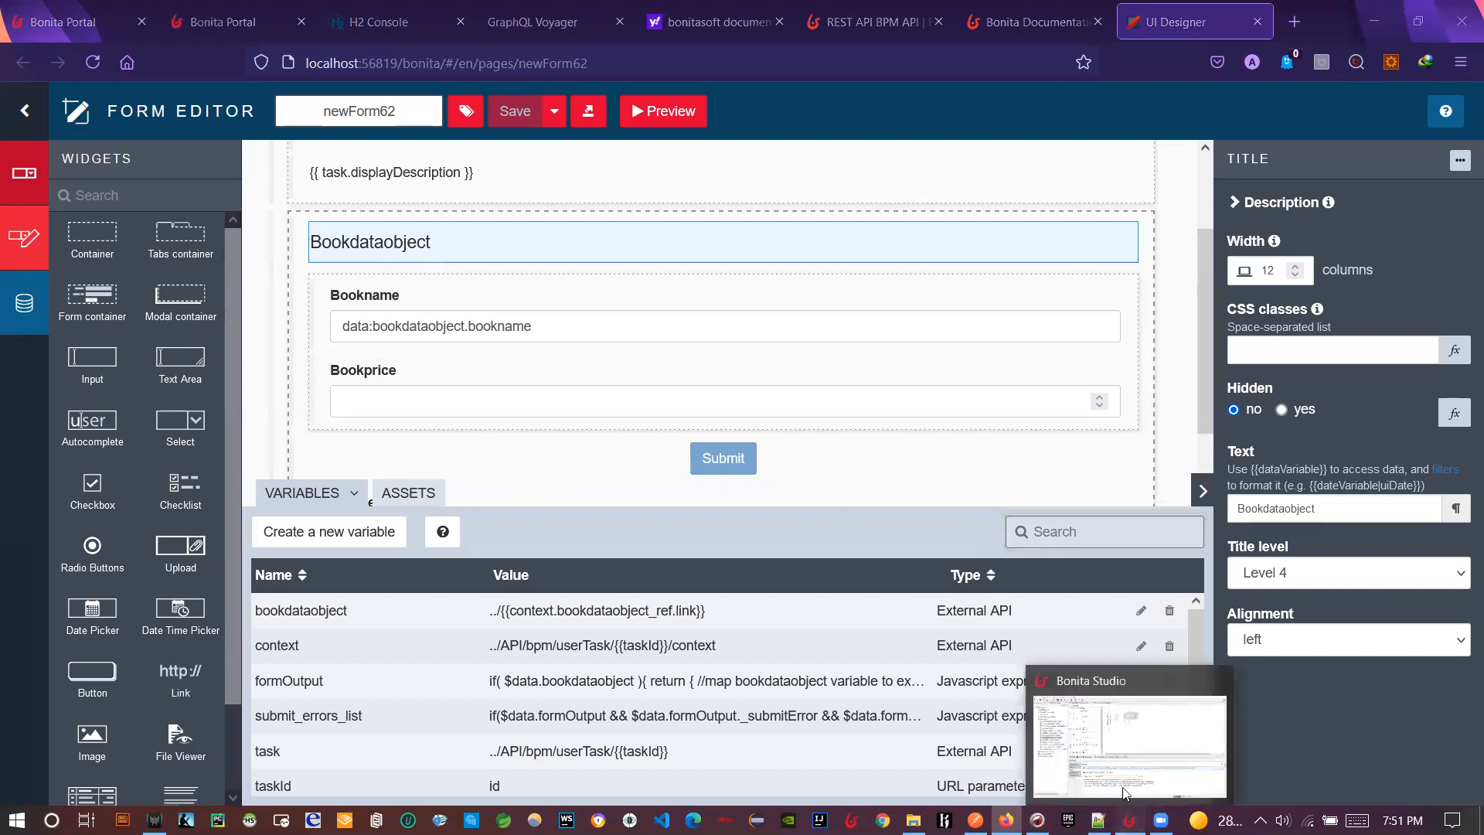
{"action": "left_click", "coordinate": [1123, 793]}
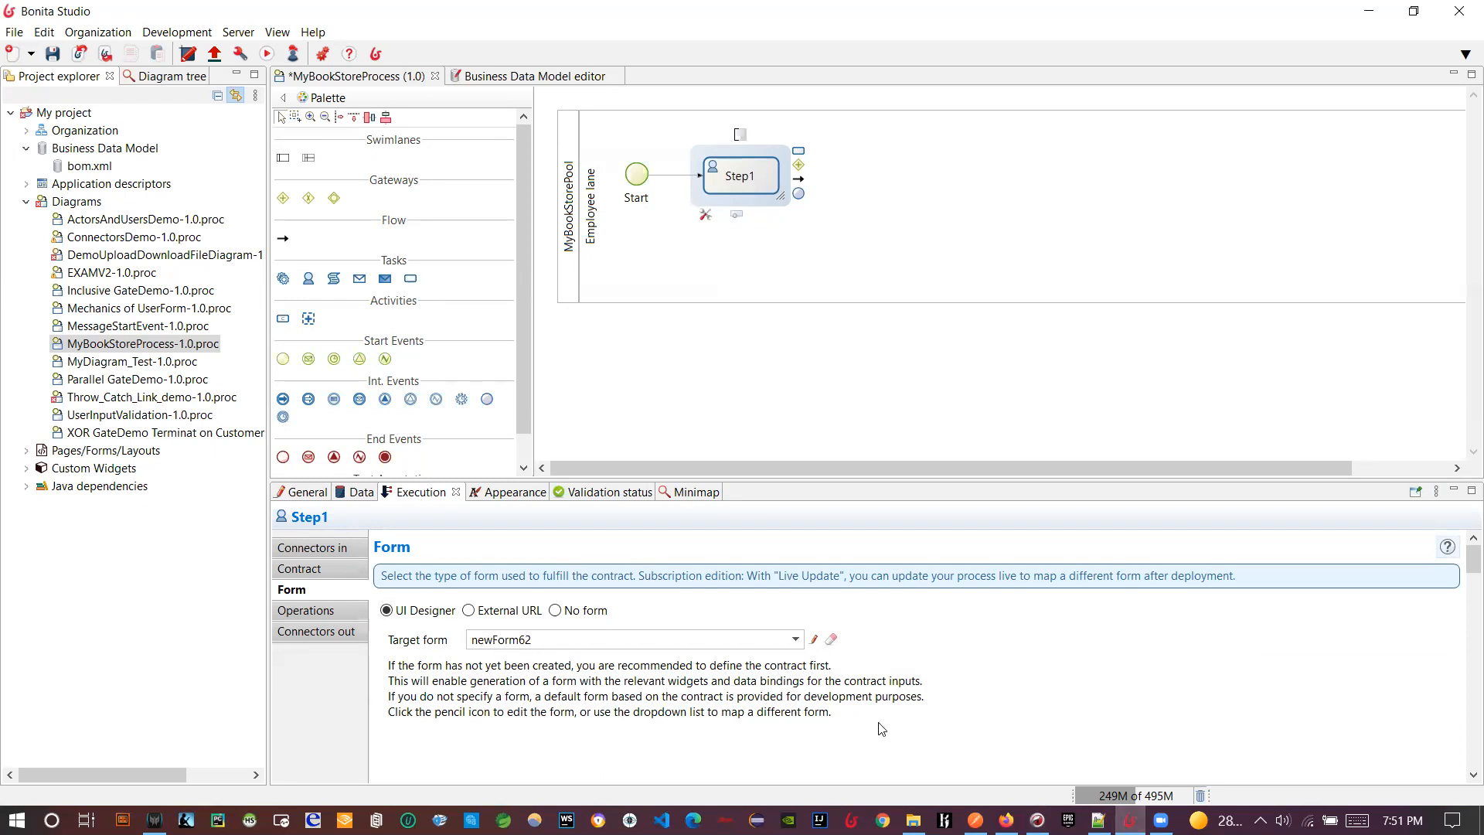
- In UI Designer, rename form newForm62 to UserBooks and save it
{"action": "mouse_move", "coordinate": [1005, 819]}
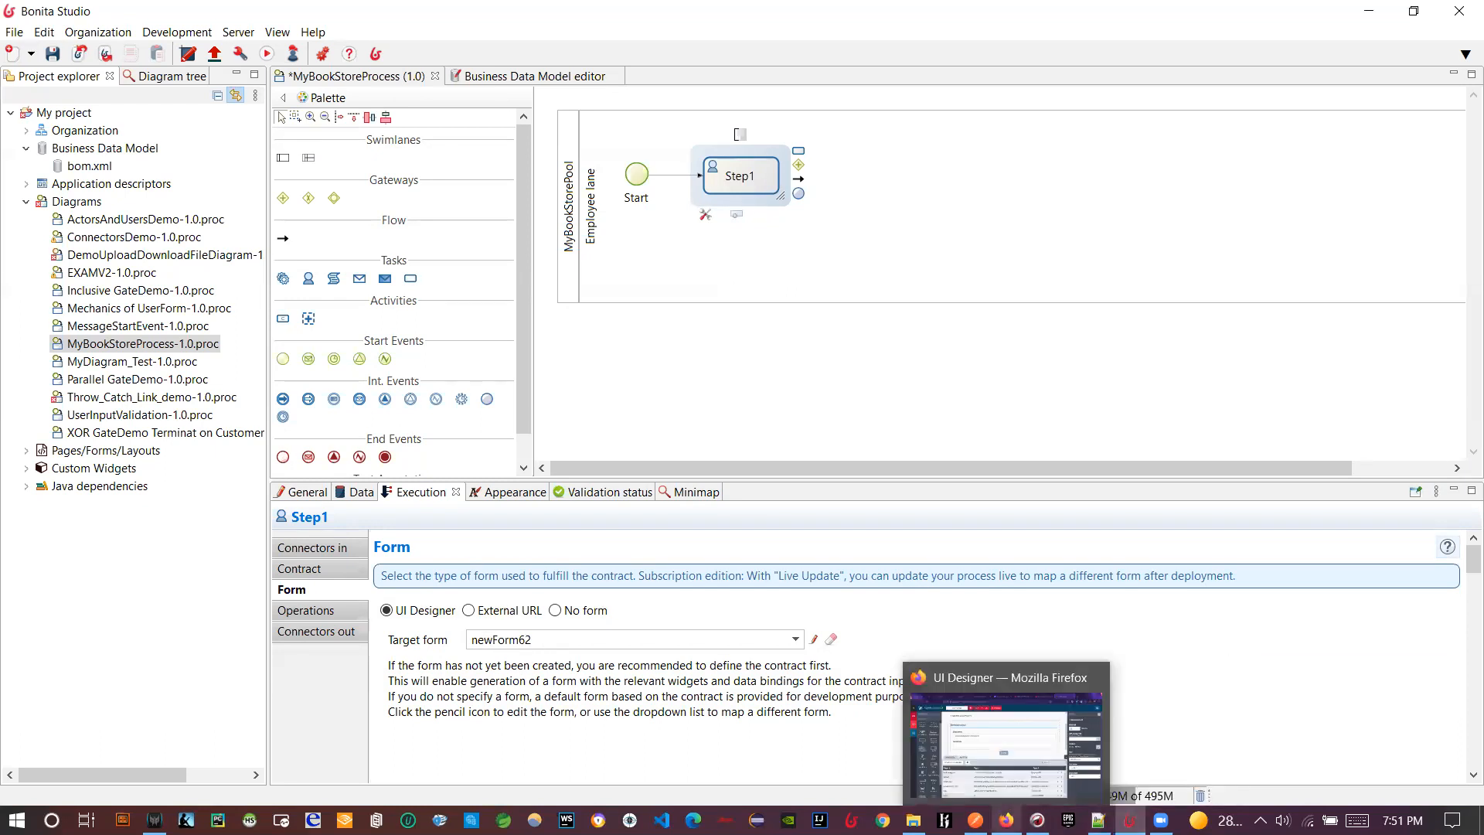
{"action": "left_click", "coordinate": [1015, 757]}
{"action": "type", "text": "M"}
{"action": "key", "text": "BackSpace"}
{"action": "type", "text": "UserBooks"}
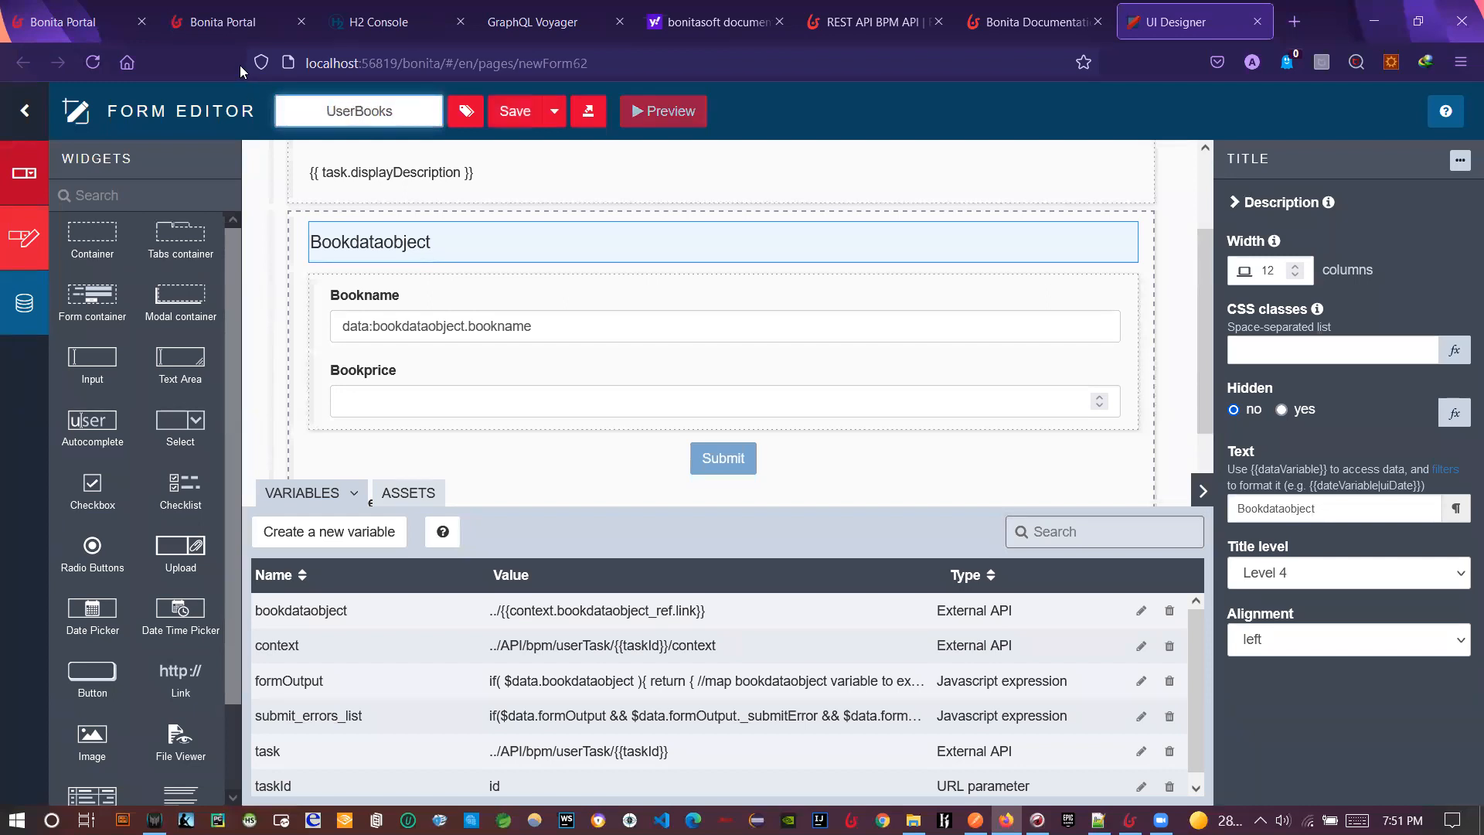
{"action": "left_click", "coordinate": [501, 116]}
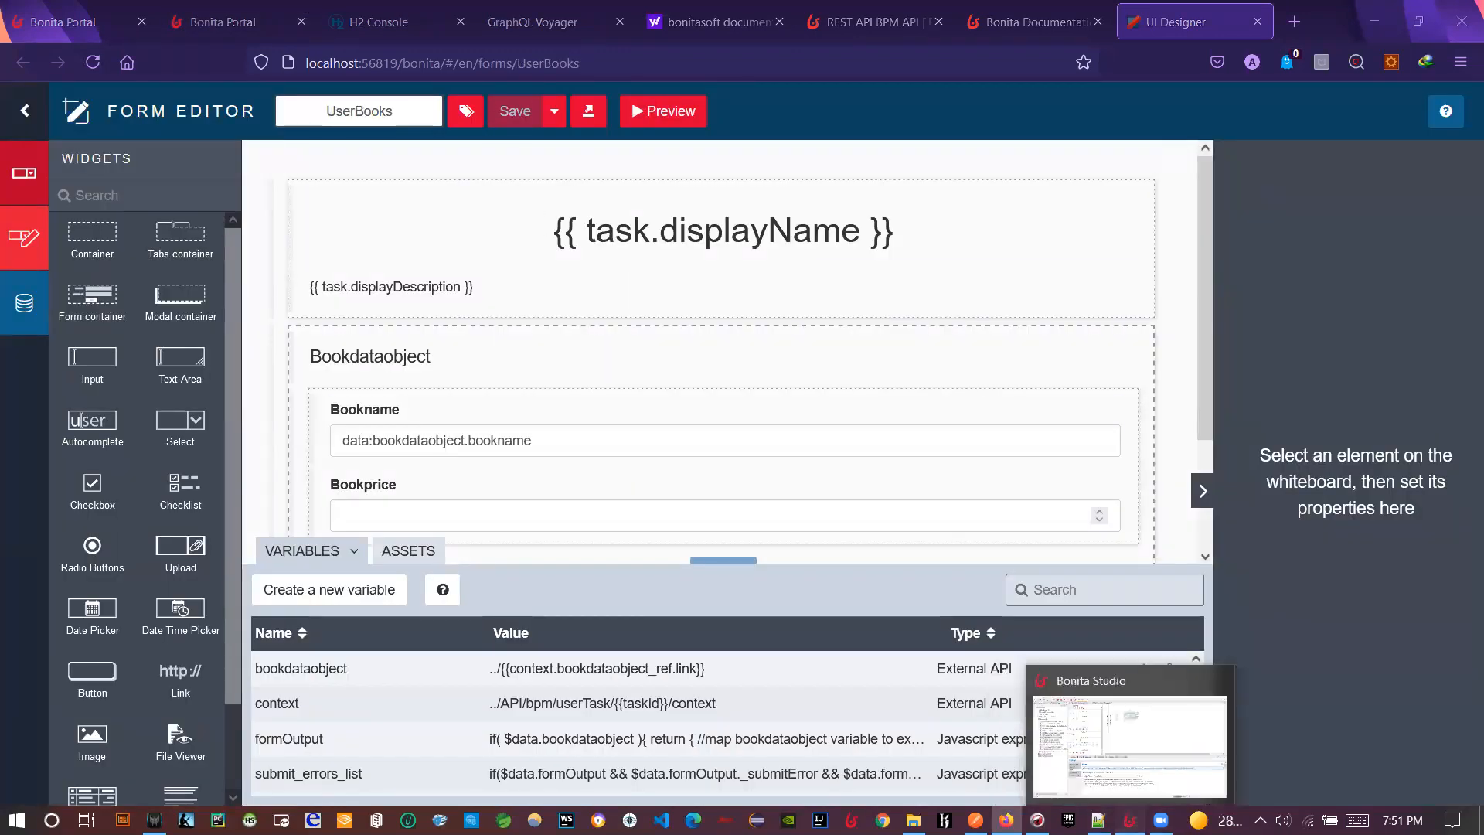
{"action": "left_click", "coordinate": [1129, 820]}
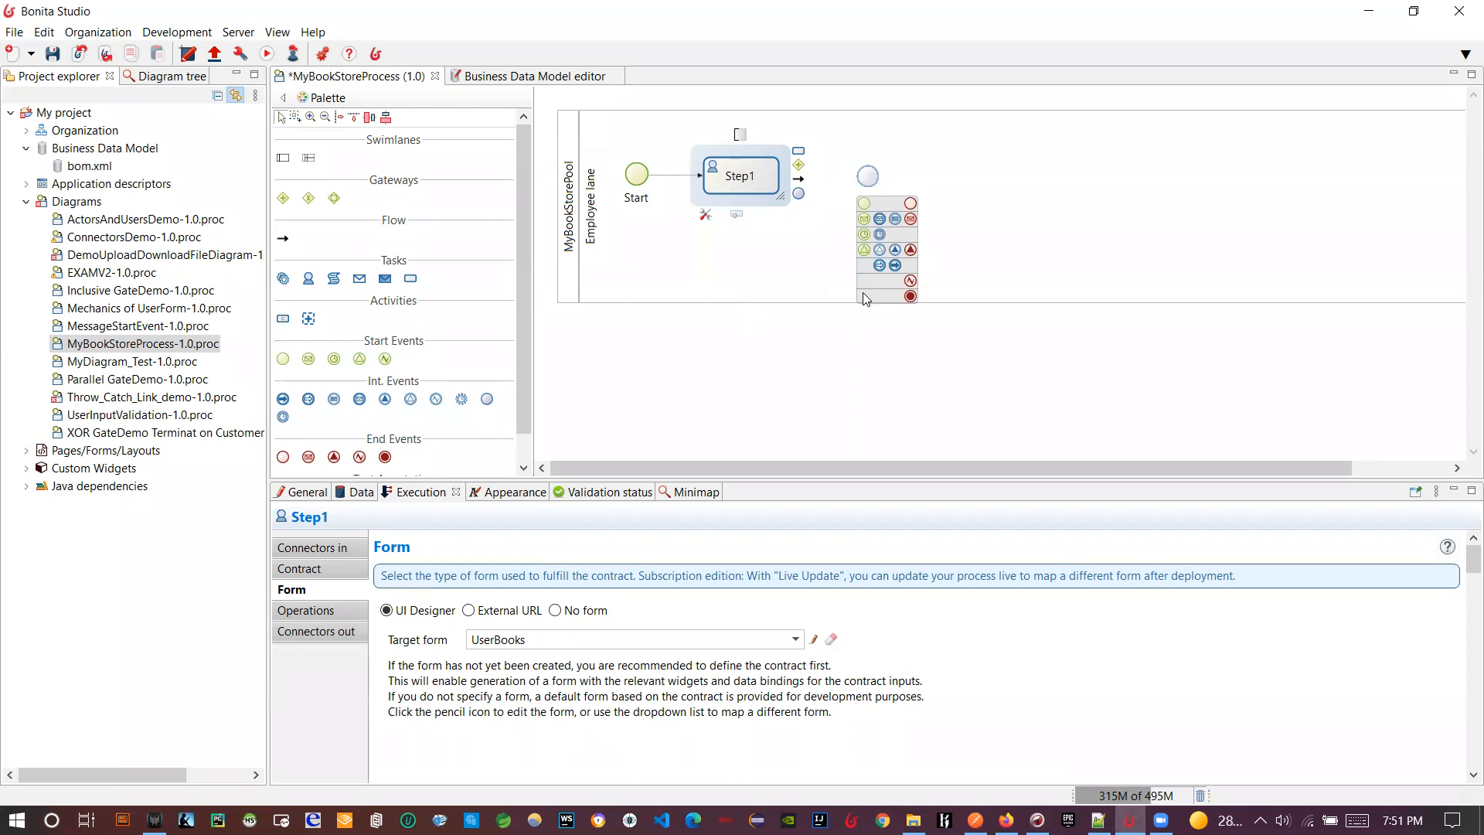
- Make the new event after Step1 a Timer event, Timer1, and view its general properties
{"action": "left_click", "coordinate": [879, 234]}
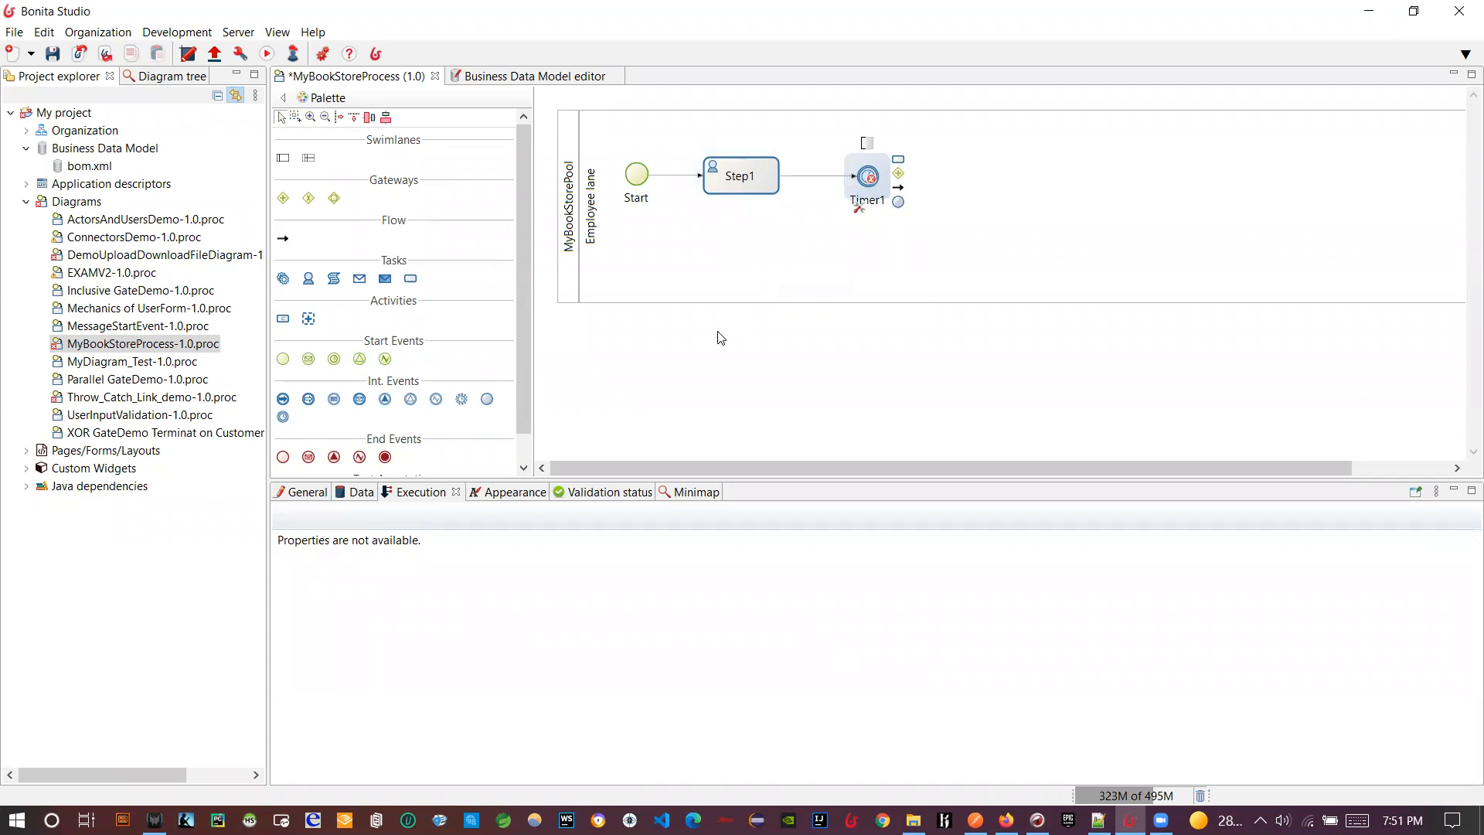
{"action": "left_click", "coordinate": [307, 492]}
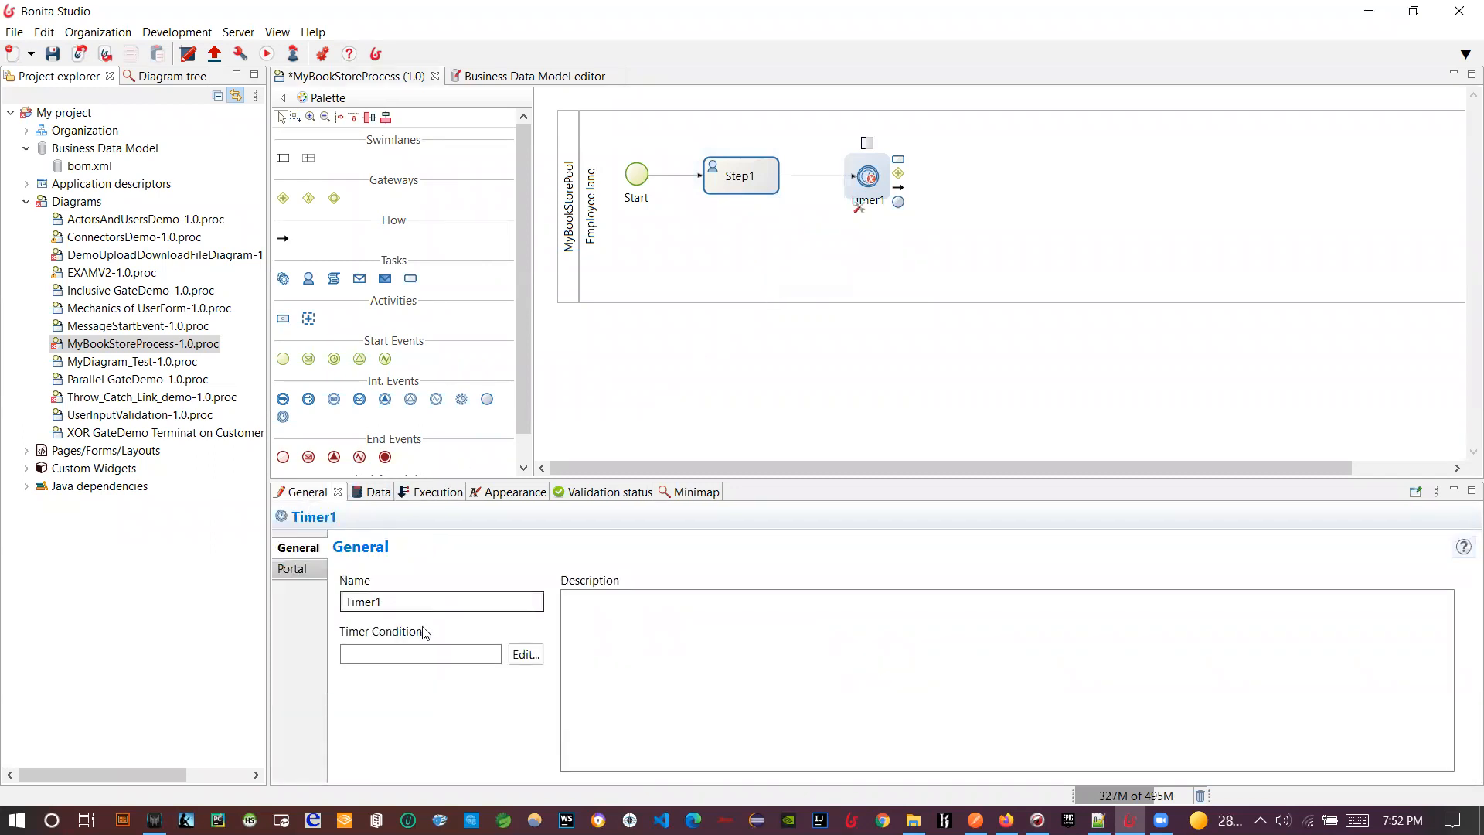
- Set Timer1's condition to a Duration of 1 minute, generating the 00:01:00 expression
{"action": "left_click", "coordinate": [526, 654]}
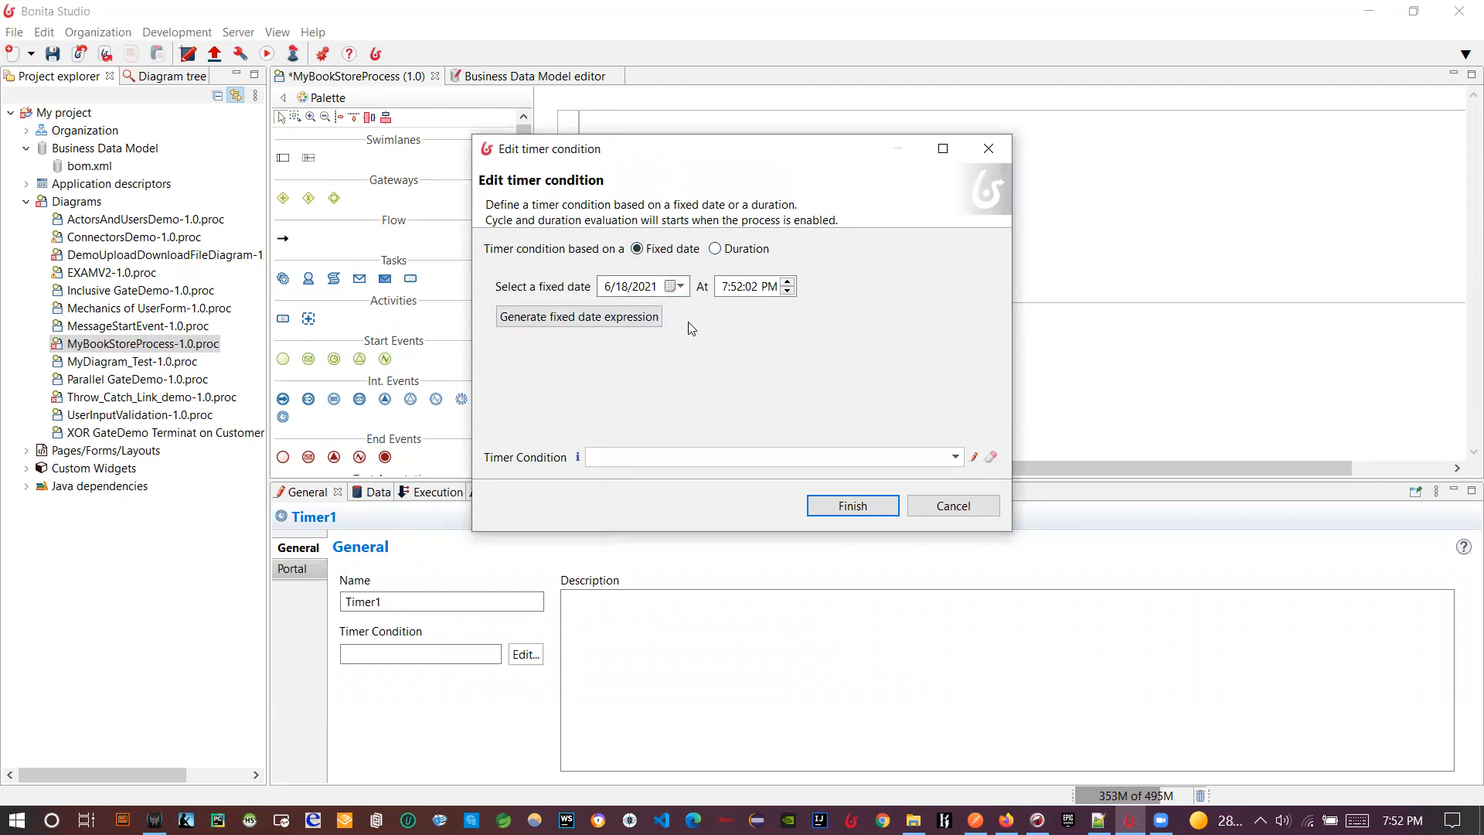
{"action": "left_click", "coordinate": [731, 253]}
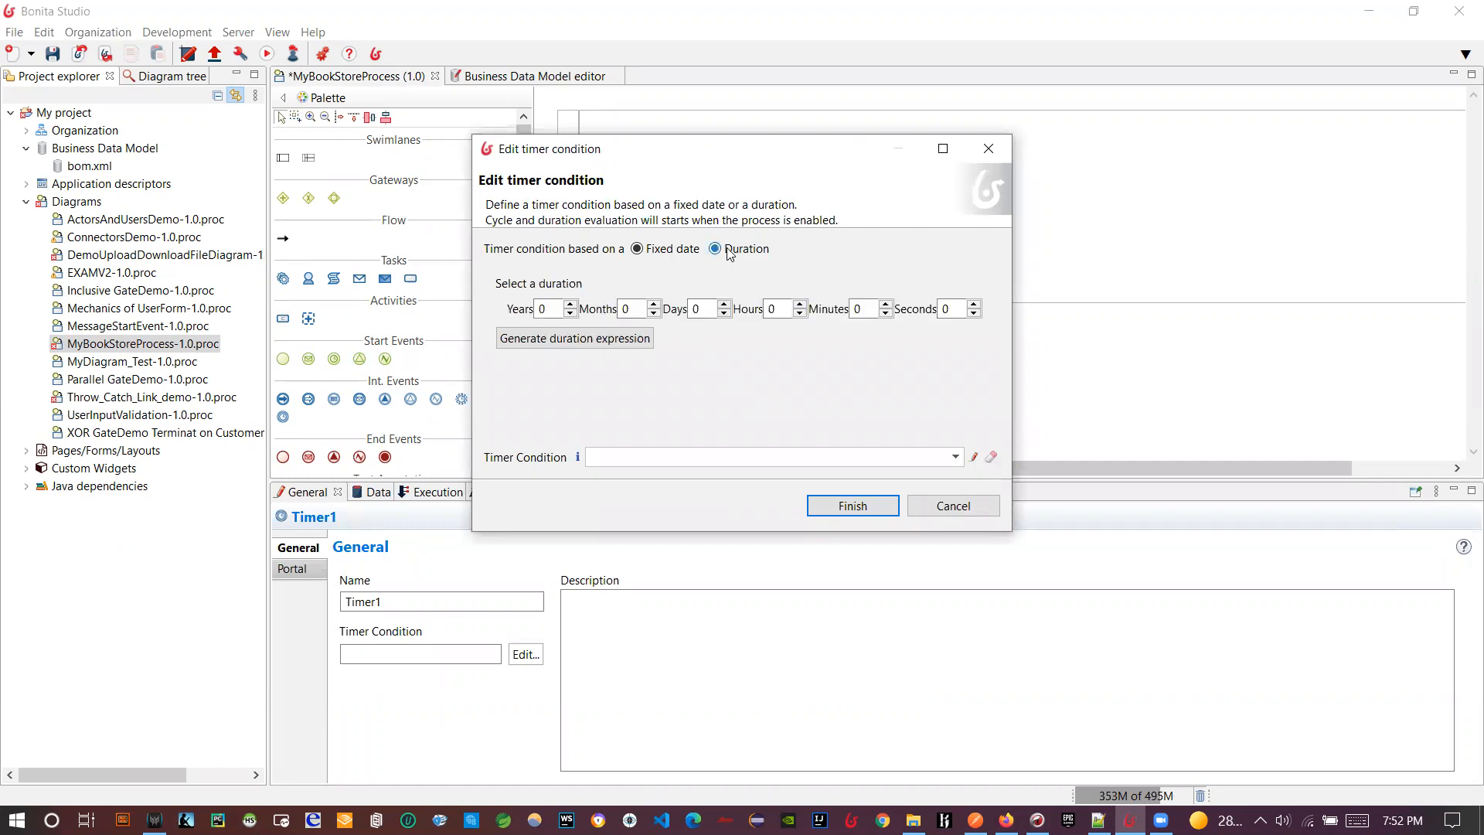
{"action": "double_click", "coordinate": [871, 310]}
{"action": "type", "text": "1"}
{"action": "left_click", "coordinate": [523, 345]}
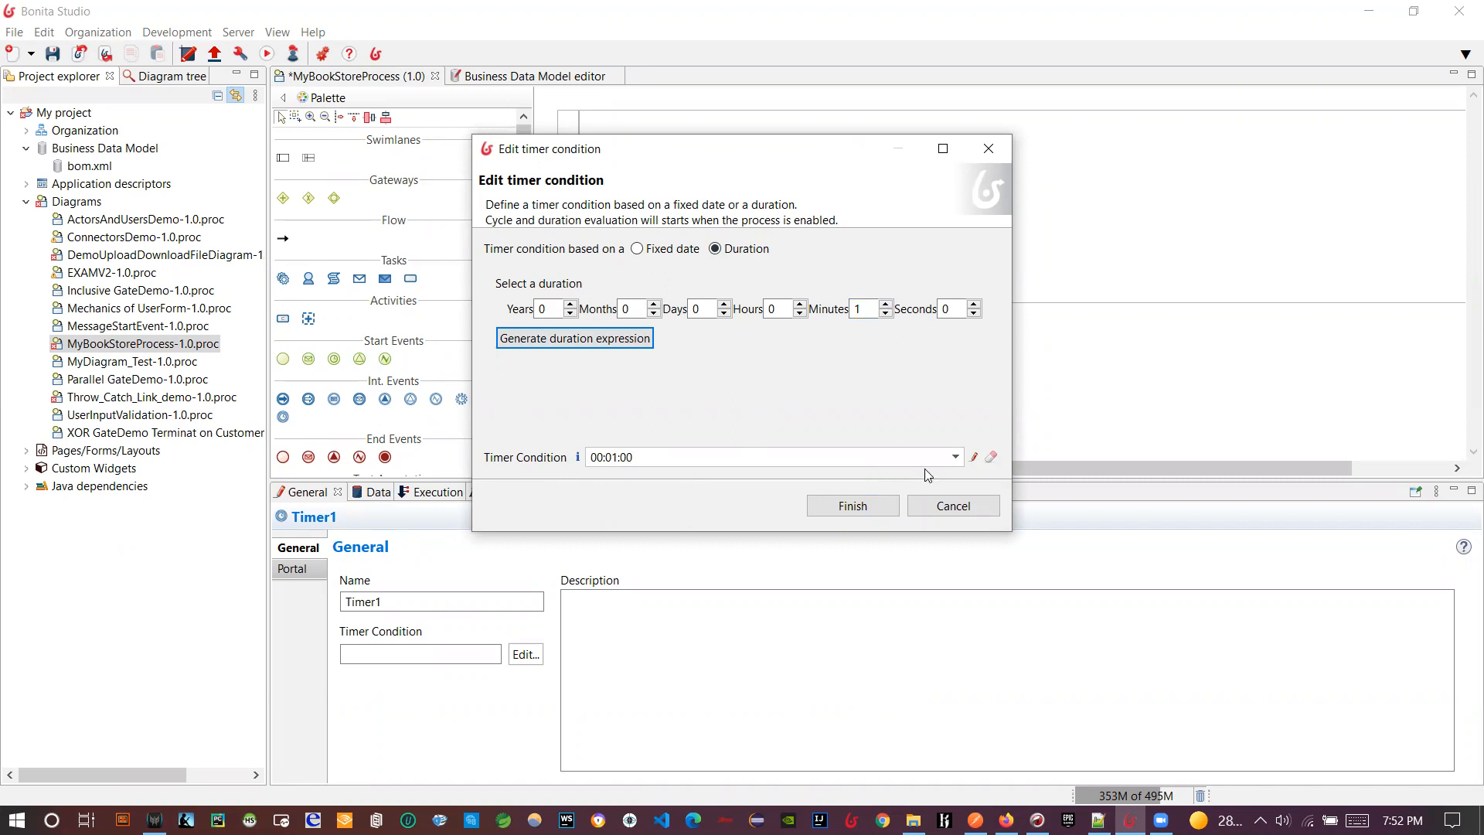
{"action": "left_click", "coordinate": [973, 456]}
{"action": "left_click_drag", "start_coordinate": [629, 142], "coordinate": [575, 145]}
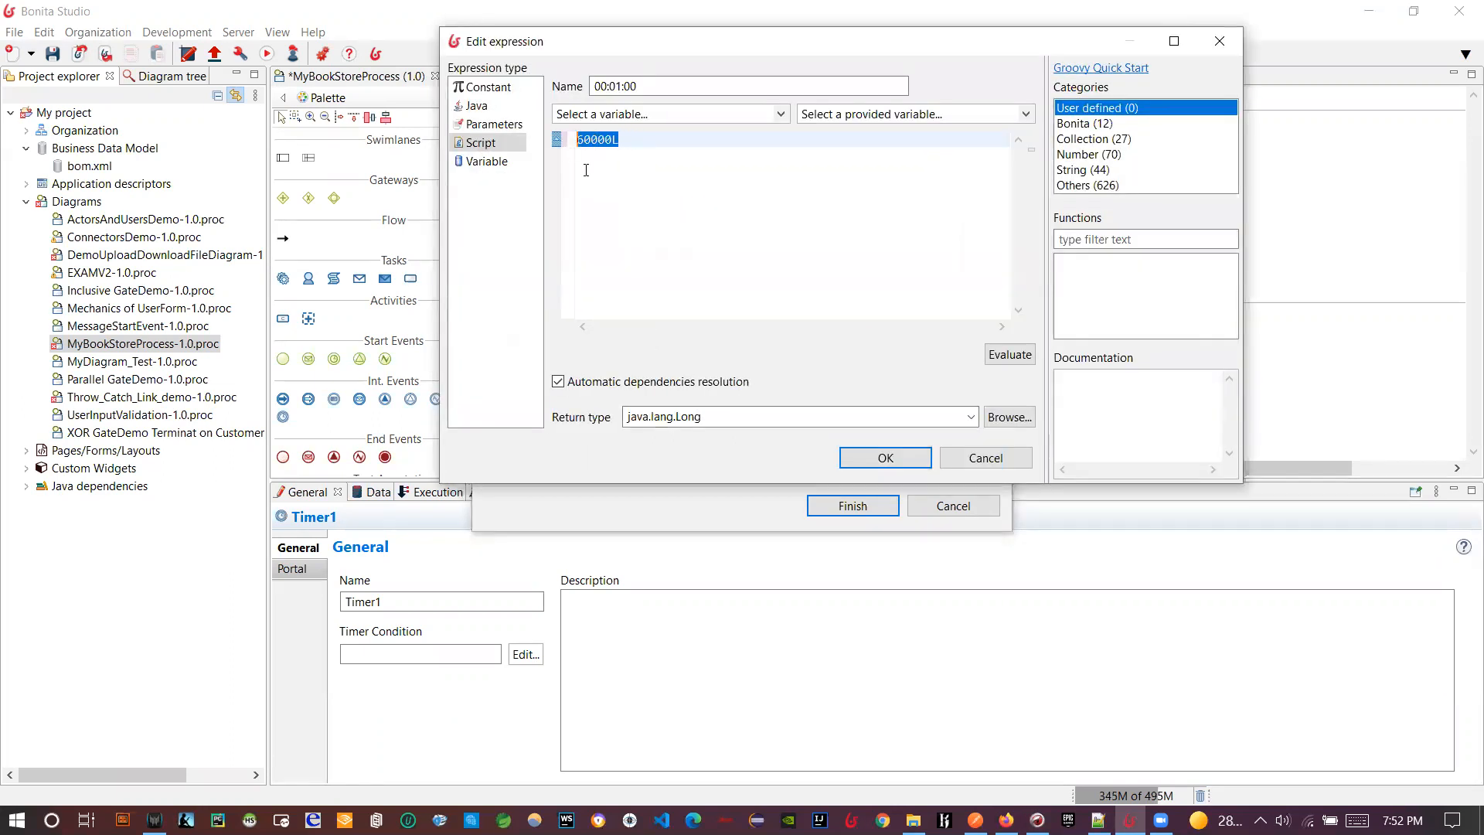
{"action": "left_click", "coordinate": [850, 458]}
{"action": "left_click", "coordinate": [882, 508]}
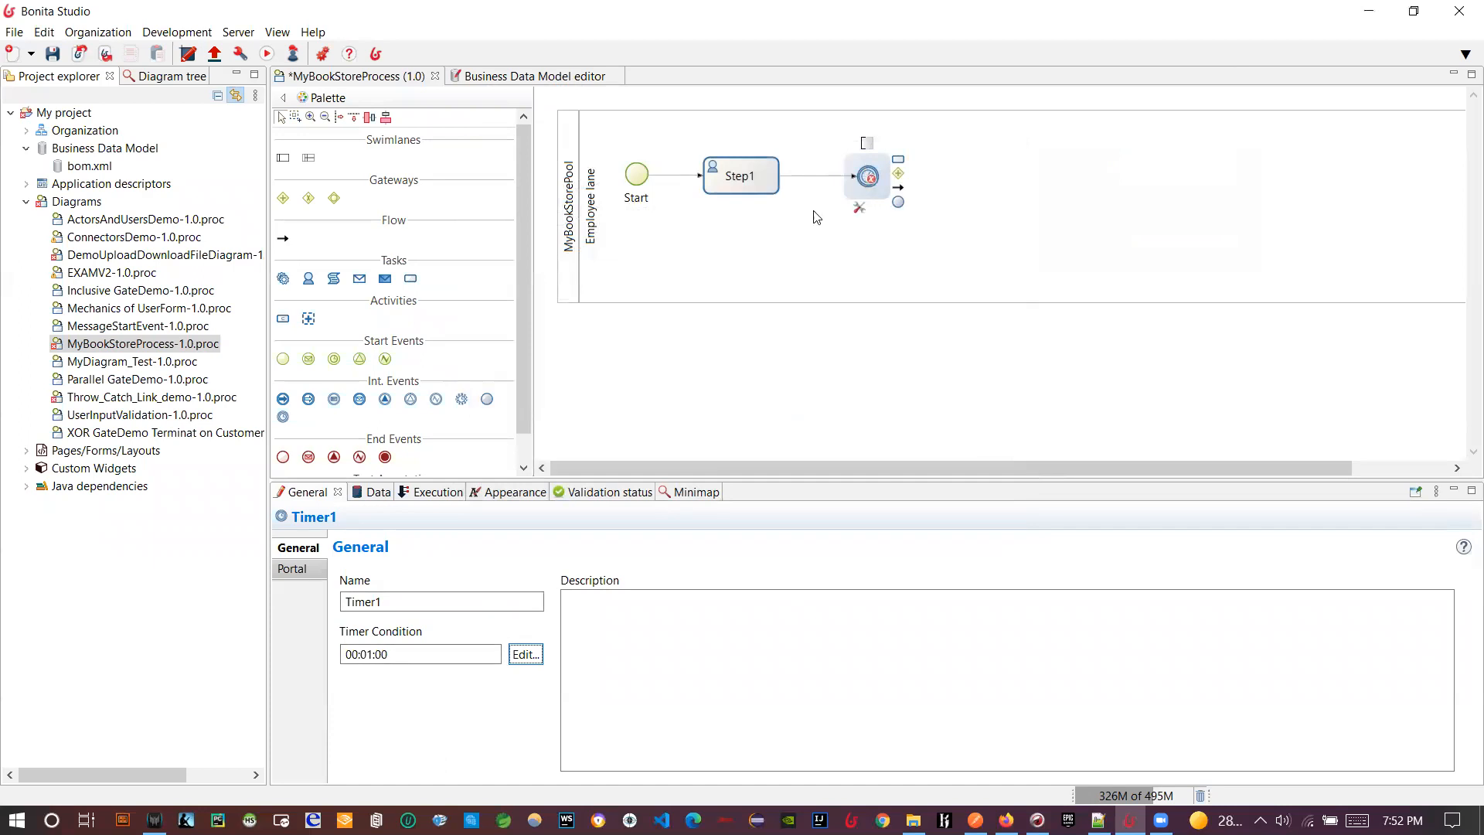
- Add a plain End1 end event after Timer1, save the diagram, and view validation results
{"action": "left_click_drag", "start_coordinate": [898, 201], "coordinate": [958, 175]}
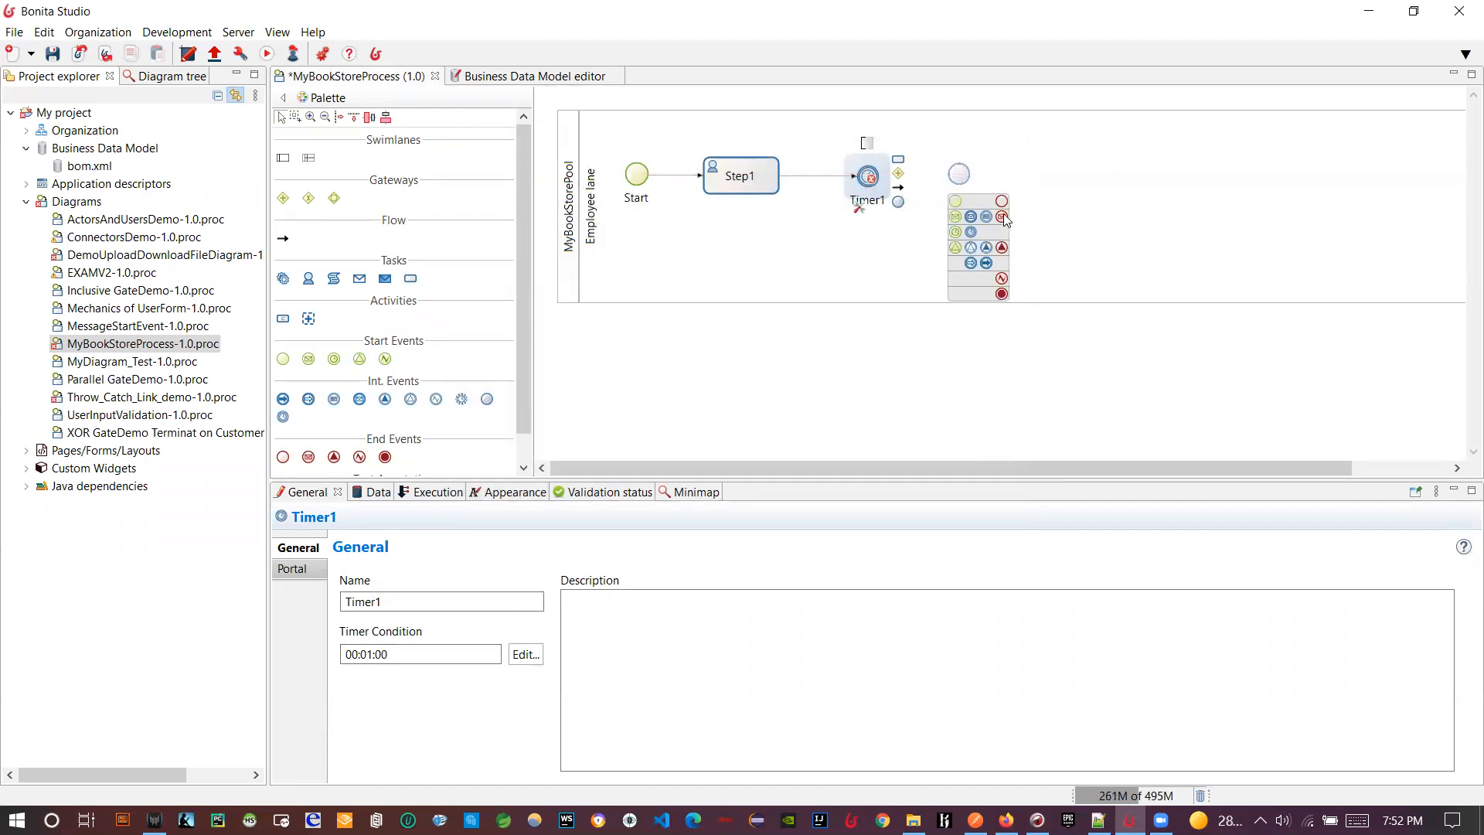
{"action": "left_click", "coordinate": [1001, 202]}
{"action": "left_click", "coordinate": [52, 53]}
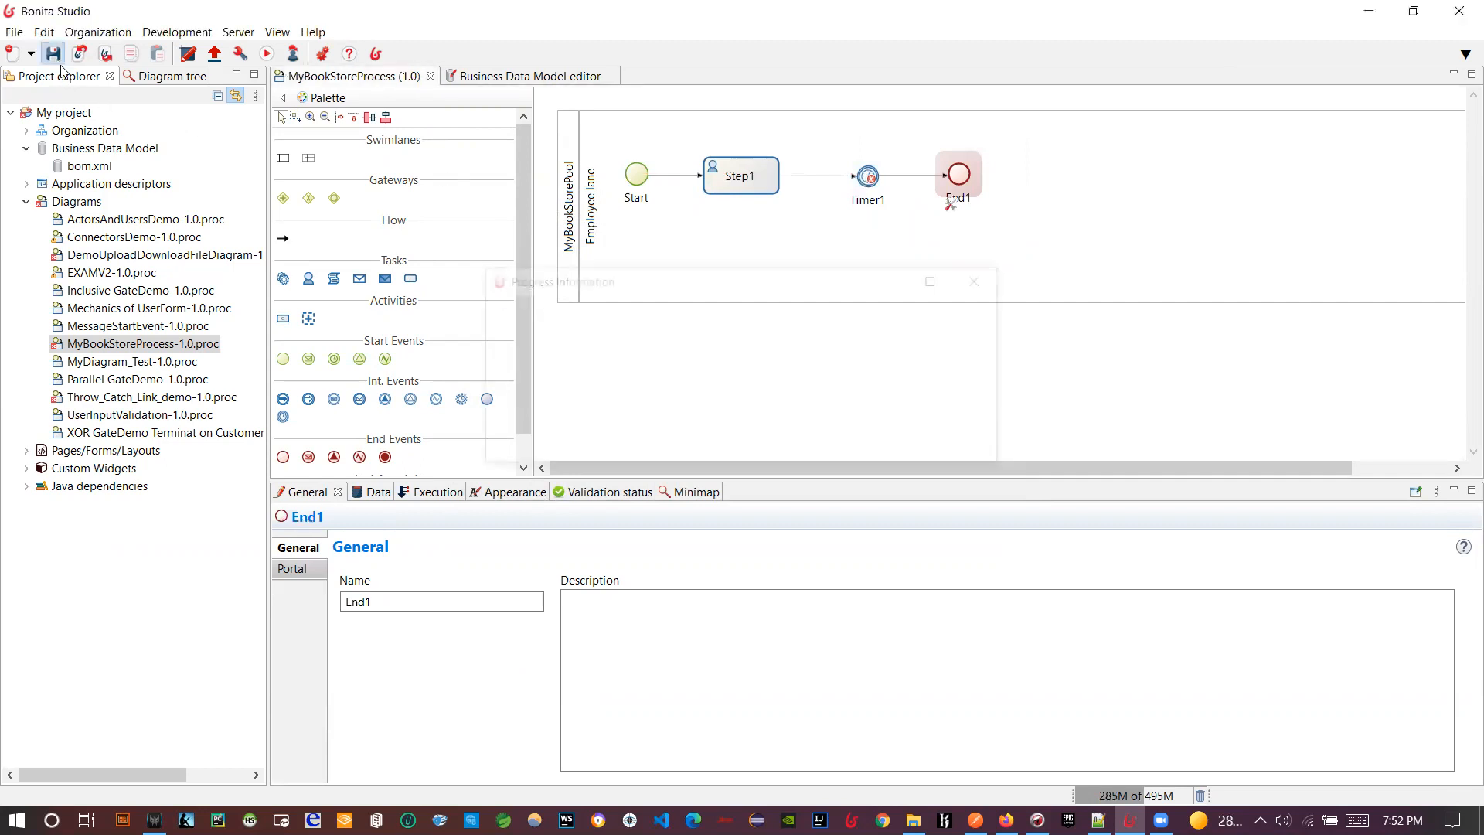
{"action": "left_click", "coordinate": [584, 494]}
- Refresh validation, select MyBookStorePool, check its overview page warning, and show its Execution settings
{"action": "left_click", "coordinate": [299, 517]}
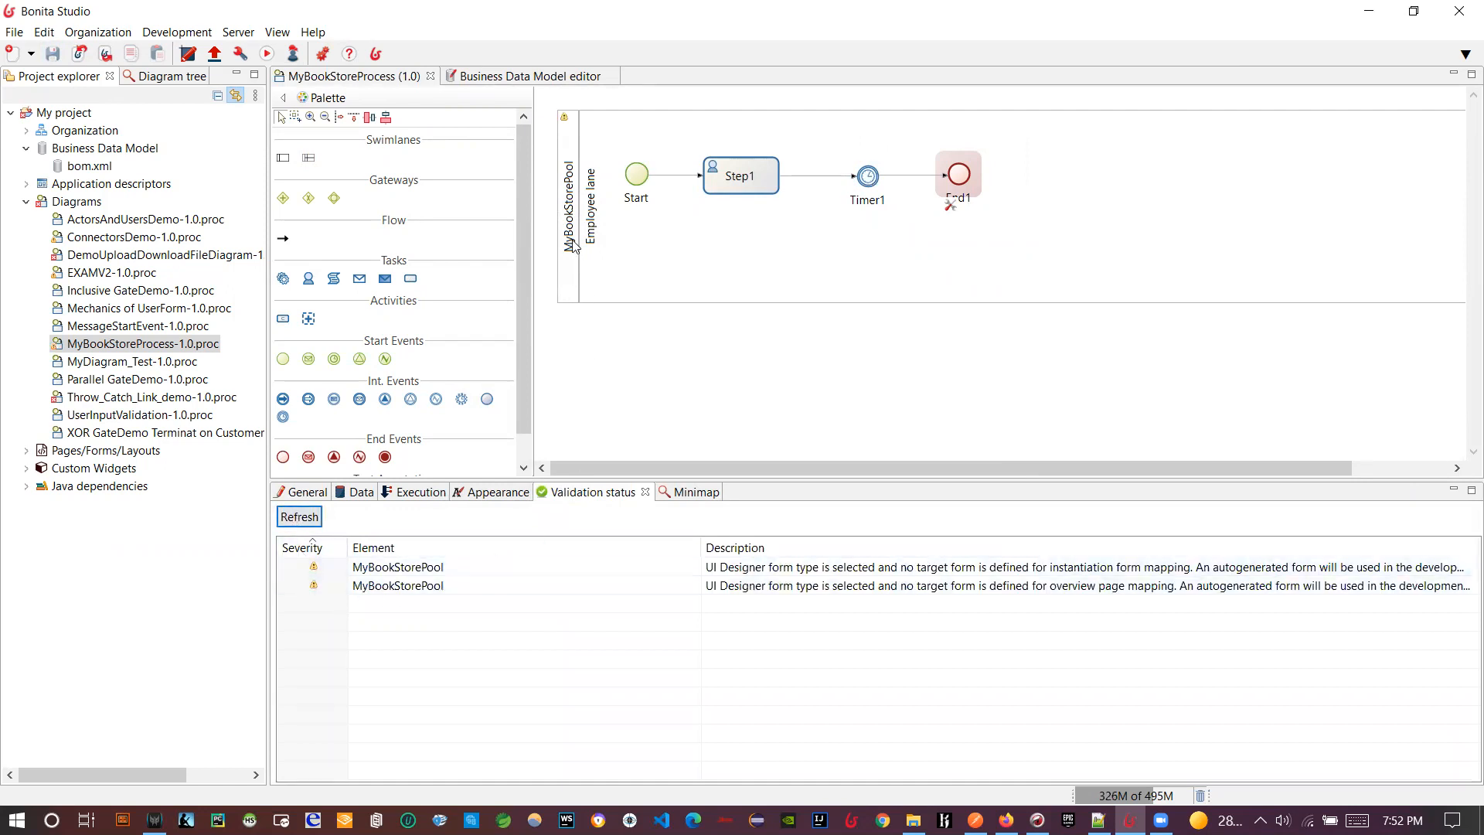
{"action": "mouse_move", "coordinate": [567, 120]}
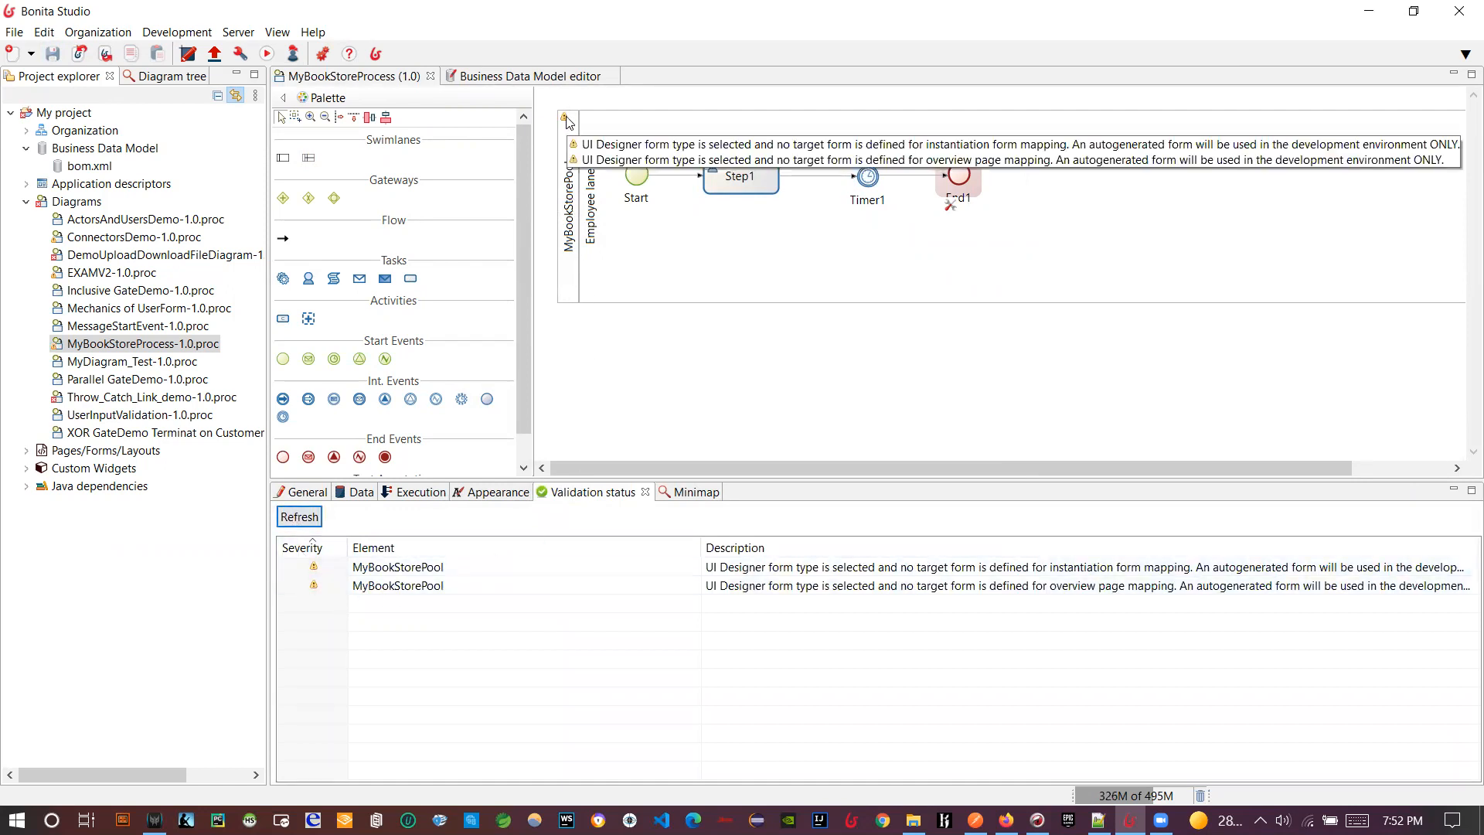
{"action": "left_click", "coordinate": [568, 130]}
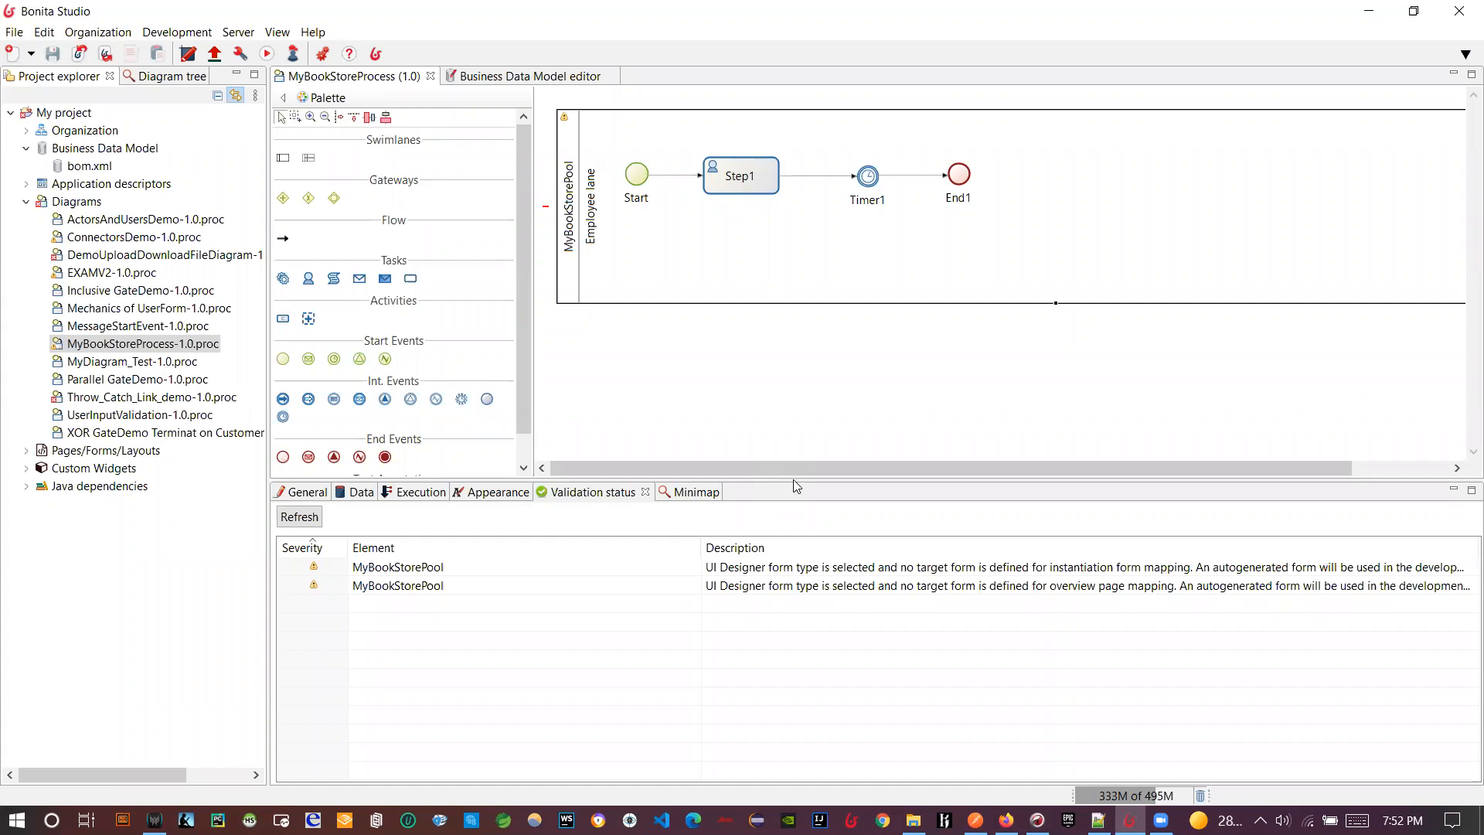
{"action": "left_click", "coordinate": [407, 589]}
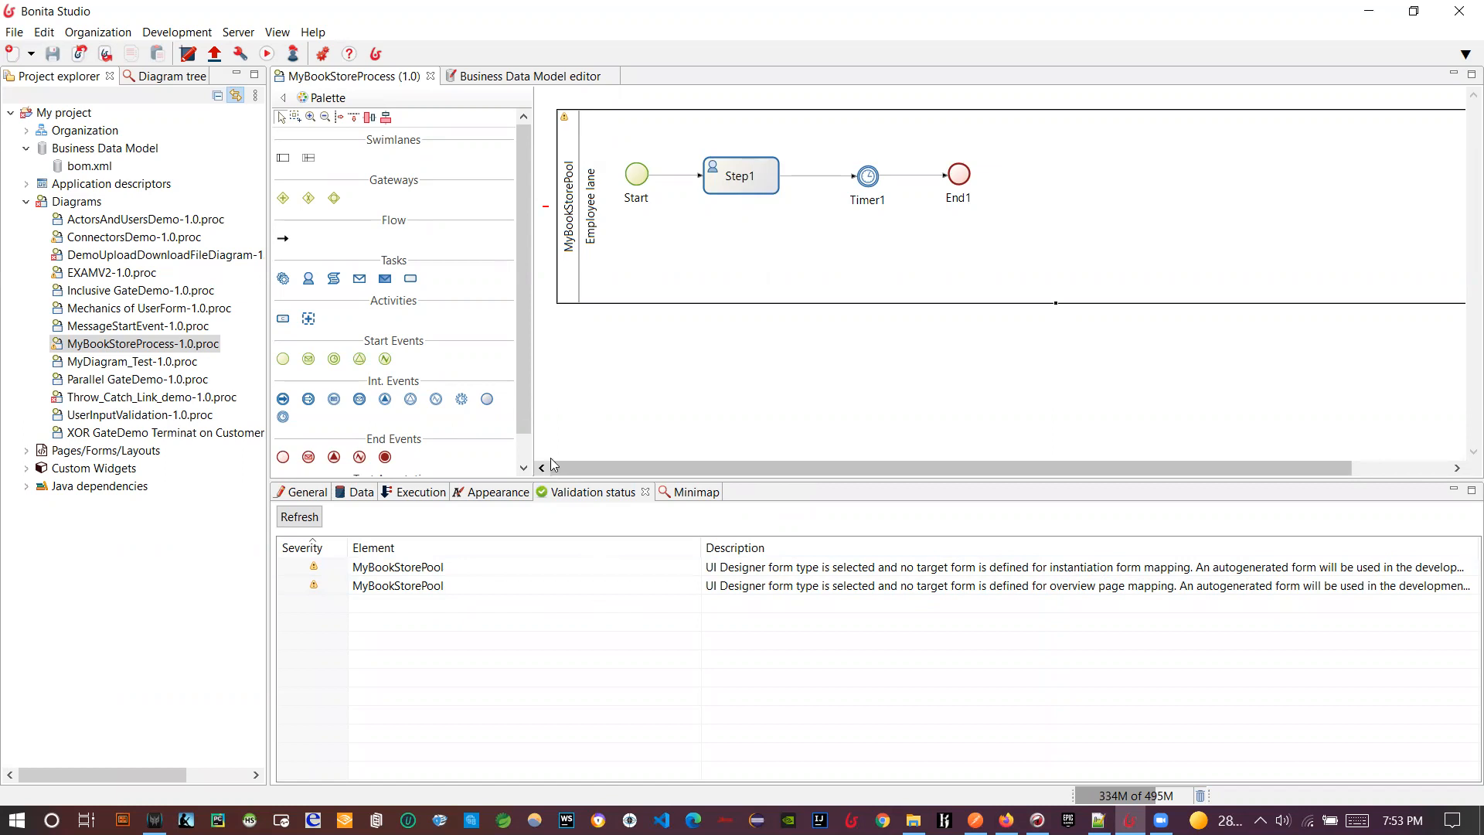
{"action": "left_click", "coordinate": [413, 496]}
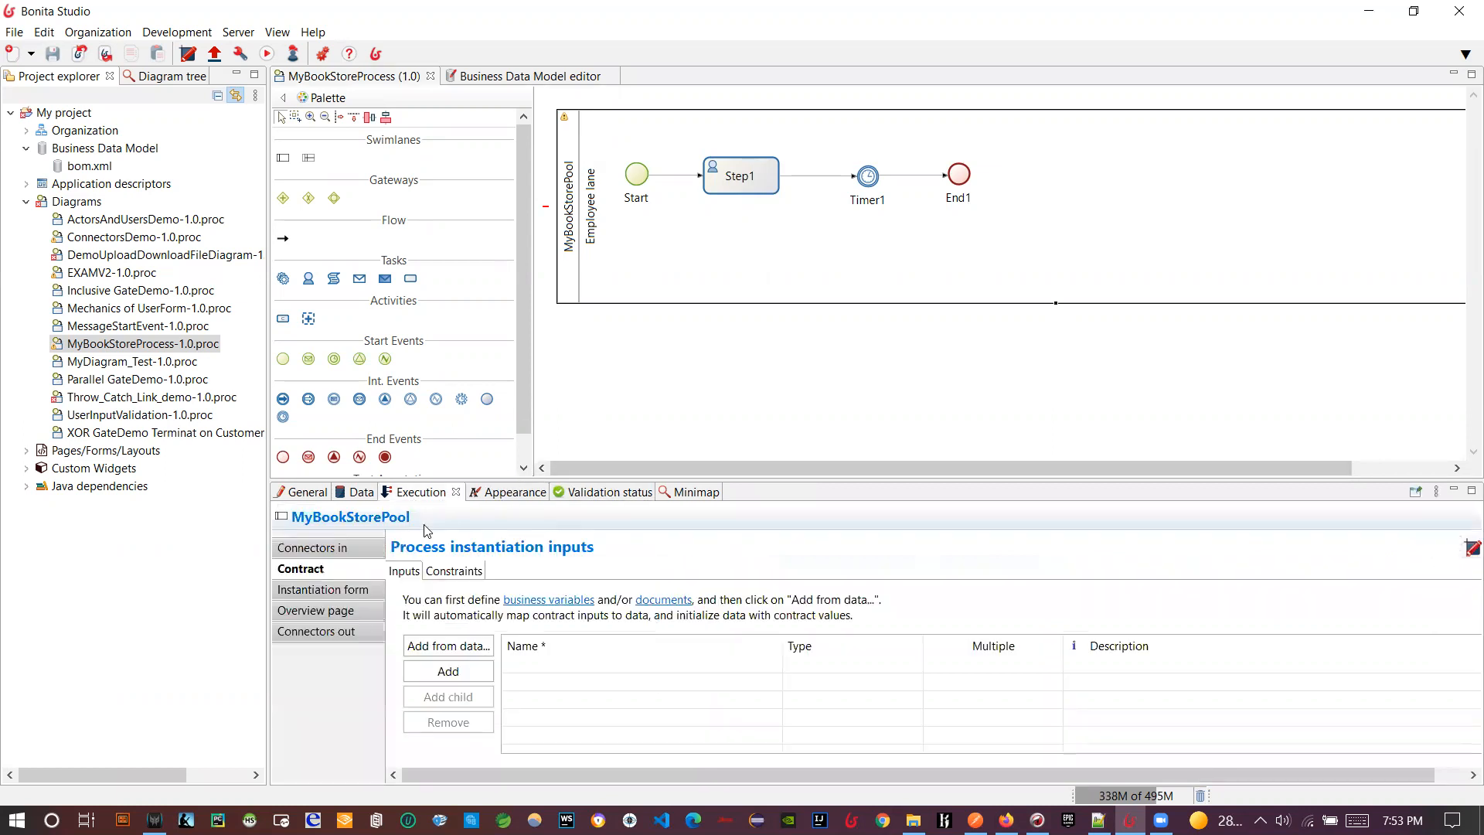
- Set MyBookStorePool's instantiation form and overview page both to No form
{"action": "left_click", "coordinate": [360, 591]}
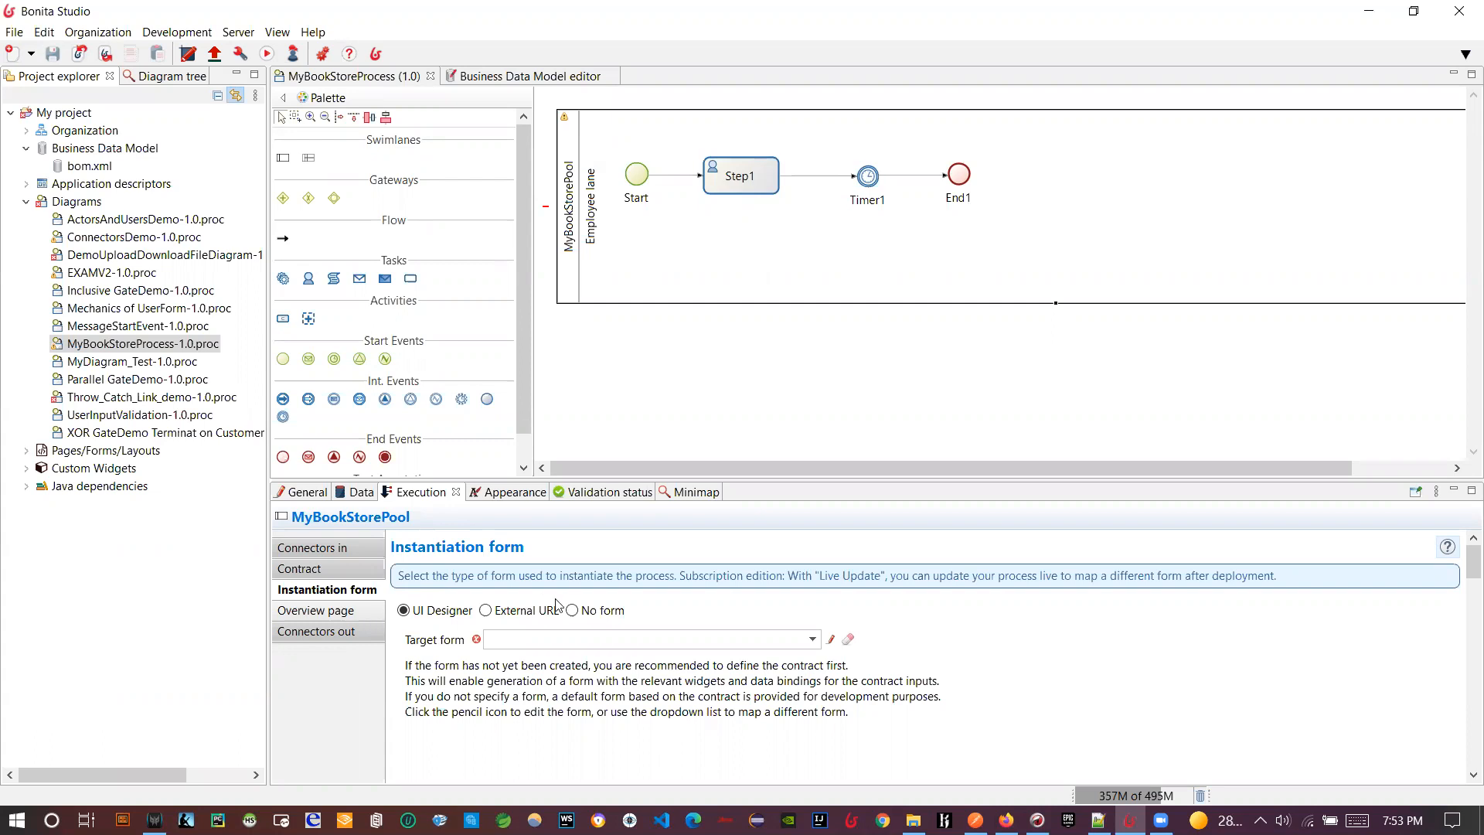
{"action": "left_click", "coordinate": [571, 611]}
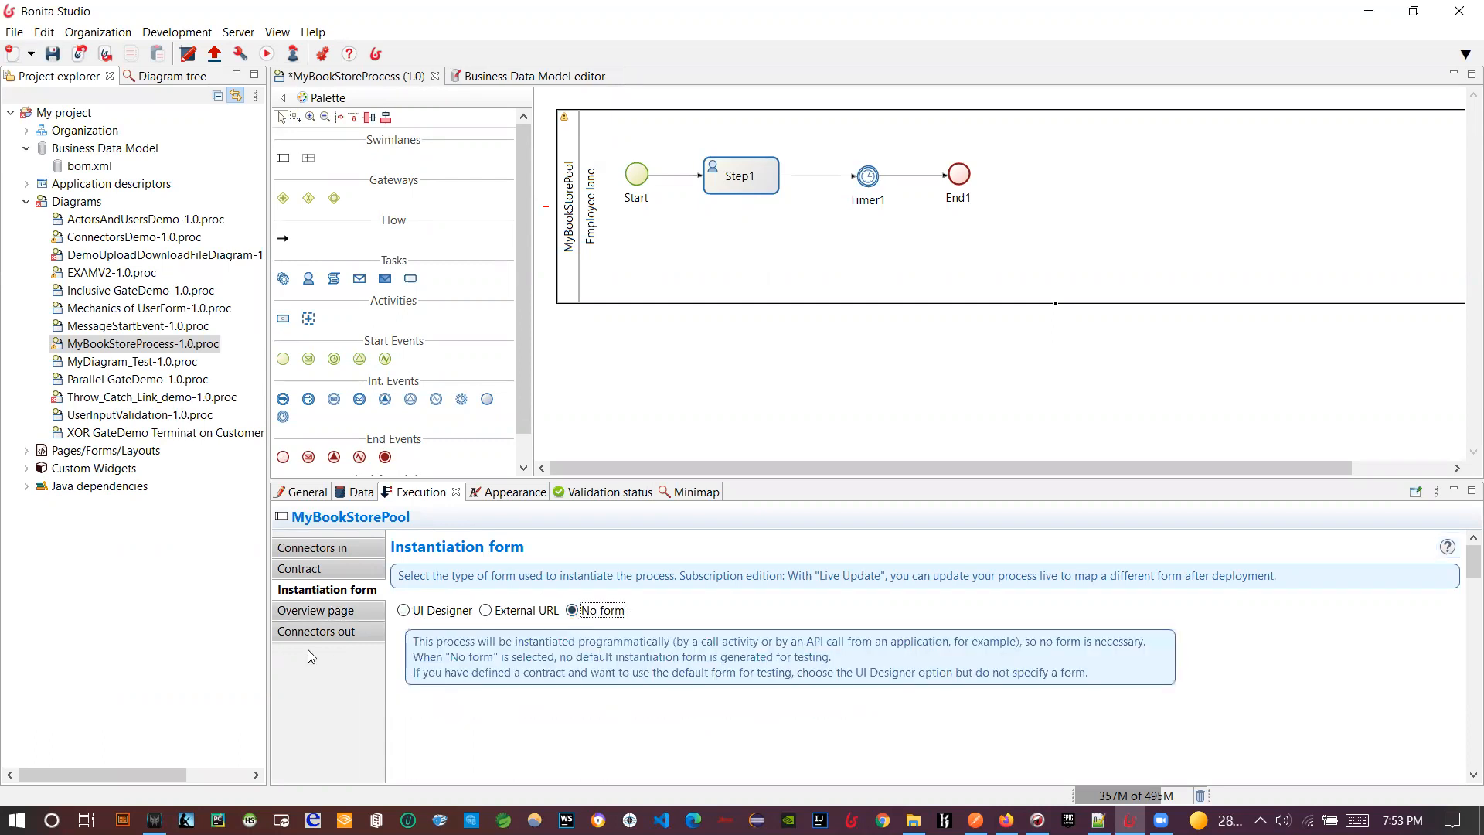
{"action": "left_click", "coordinate": [321, 611]}
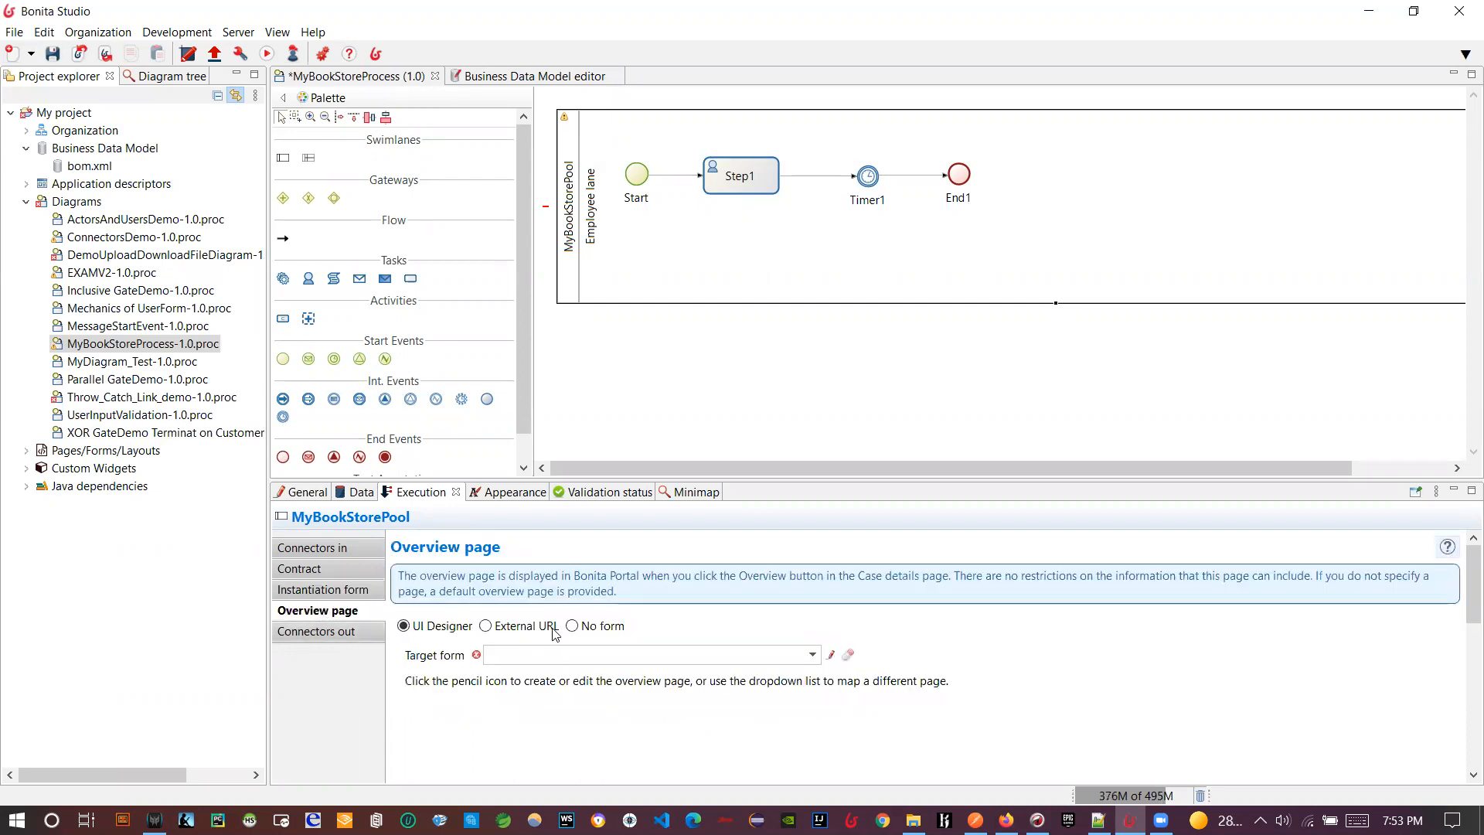
{"action": "left_click", "coordinate": [572, 627]}
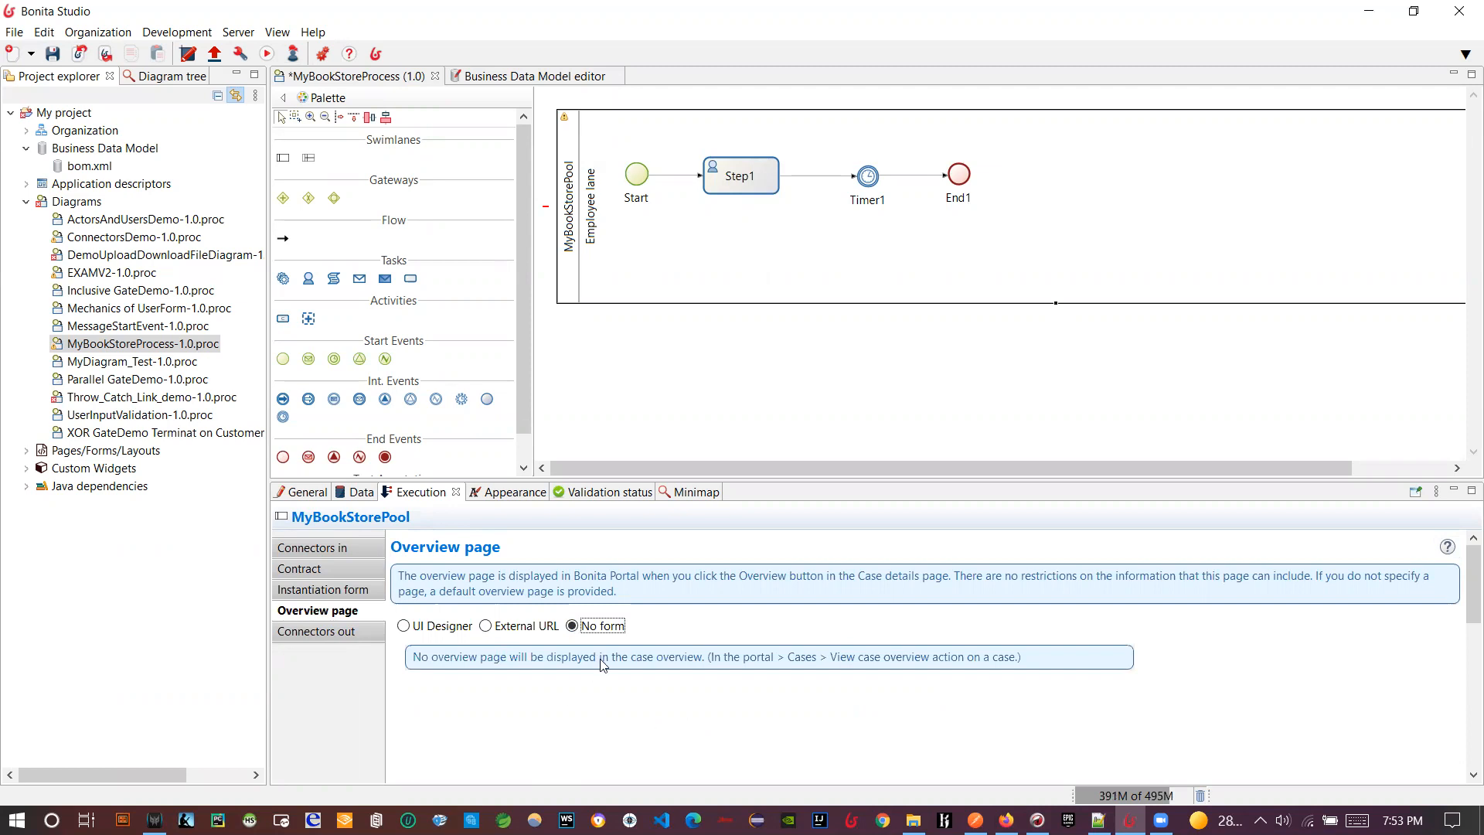
- Refresh validation, save the diagram, and run MyBookStoreProcess in Bonita Portal
{"action": "left_click", "coordinate": [576, 492]}
{"action": "left_click", "coordinate": [321, 522]}
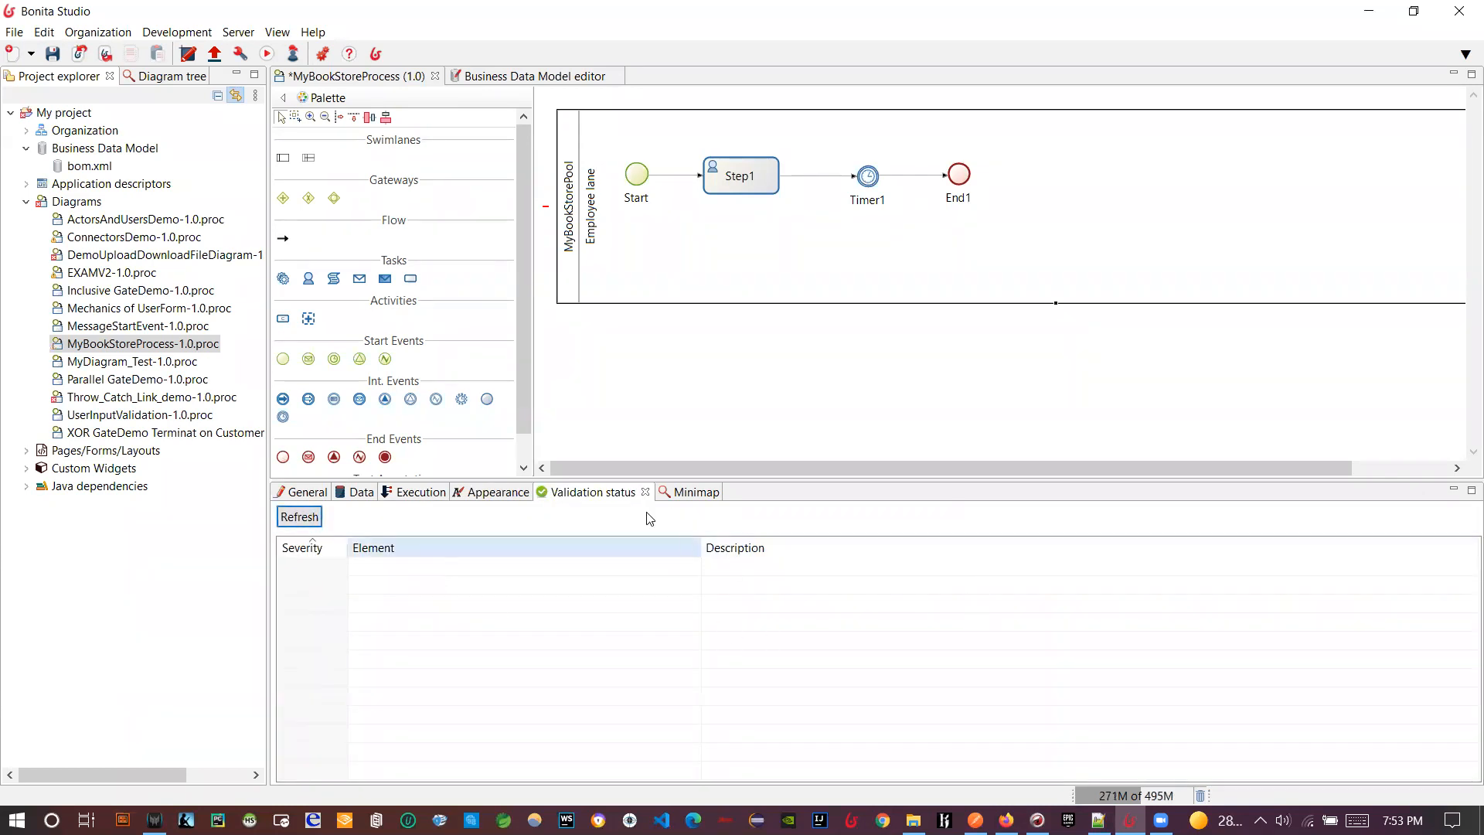
{"action": "left_click", "coordinate": [53, 53]}
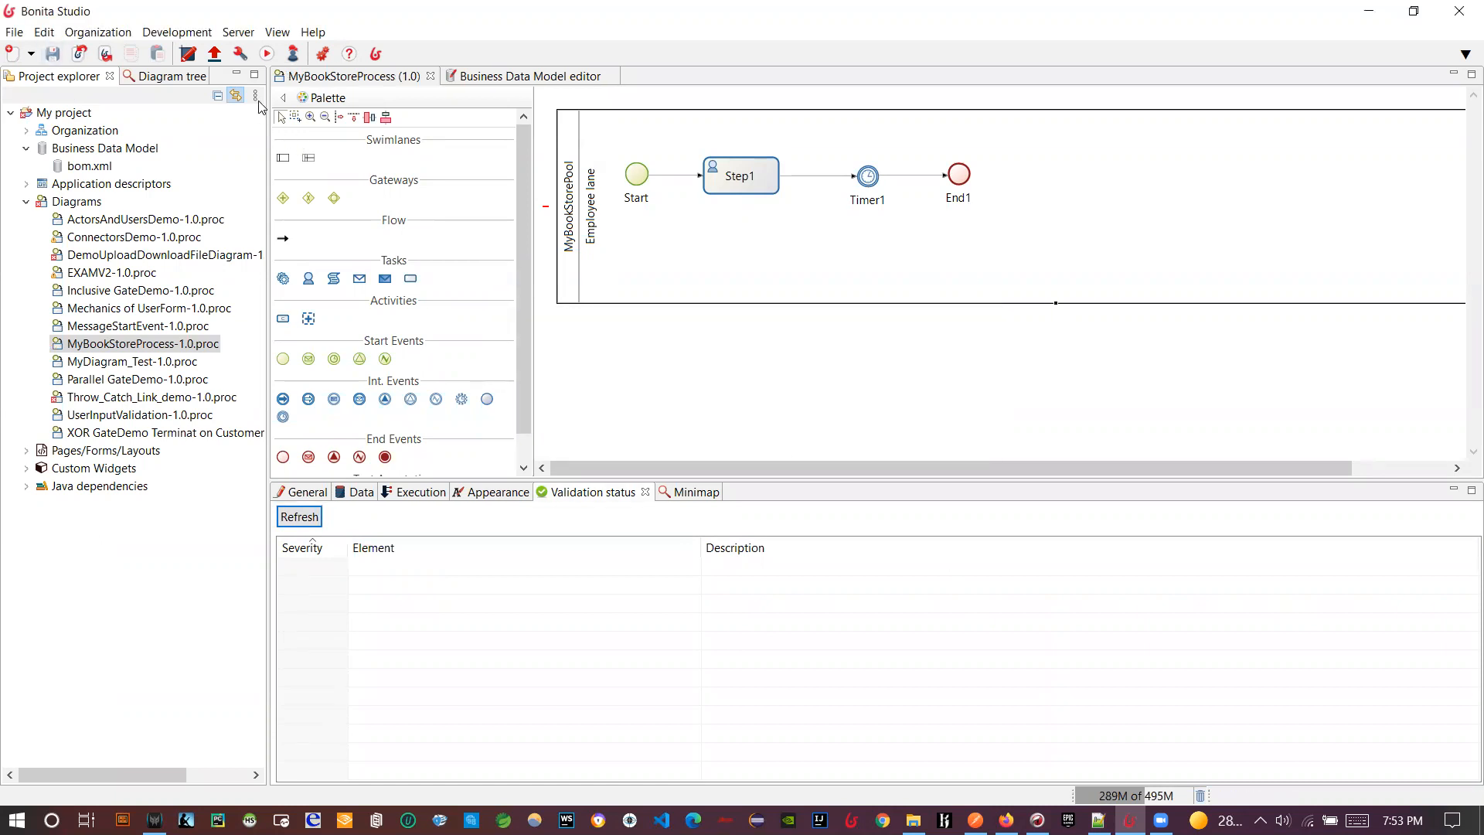
{"action": "left_click", "coordinate": [267, 57]}
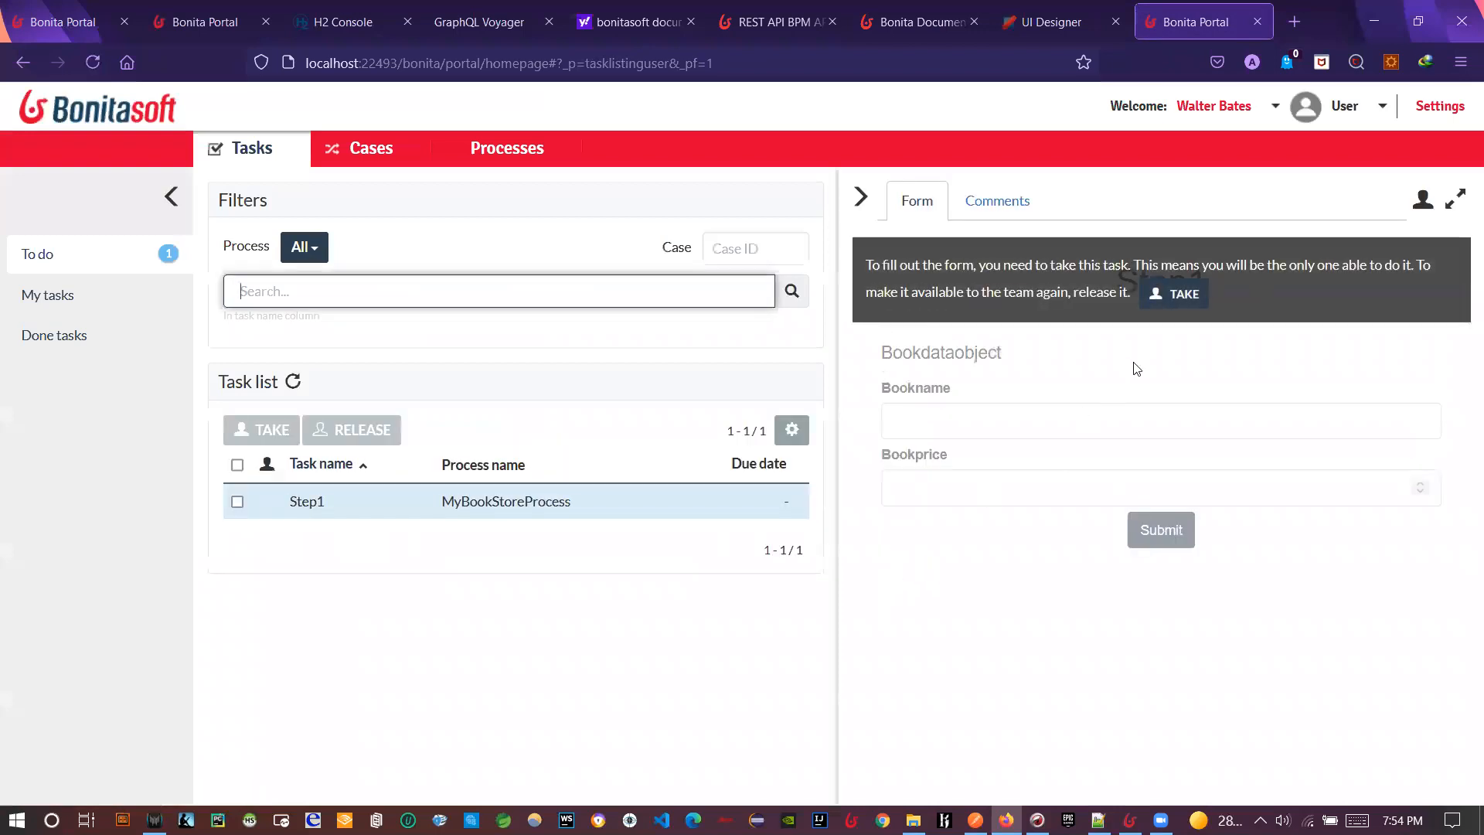
- Take the Step1 task in the Portal's To do list
{"action": "left_click", "coordinate": [1163, 302]}
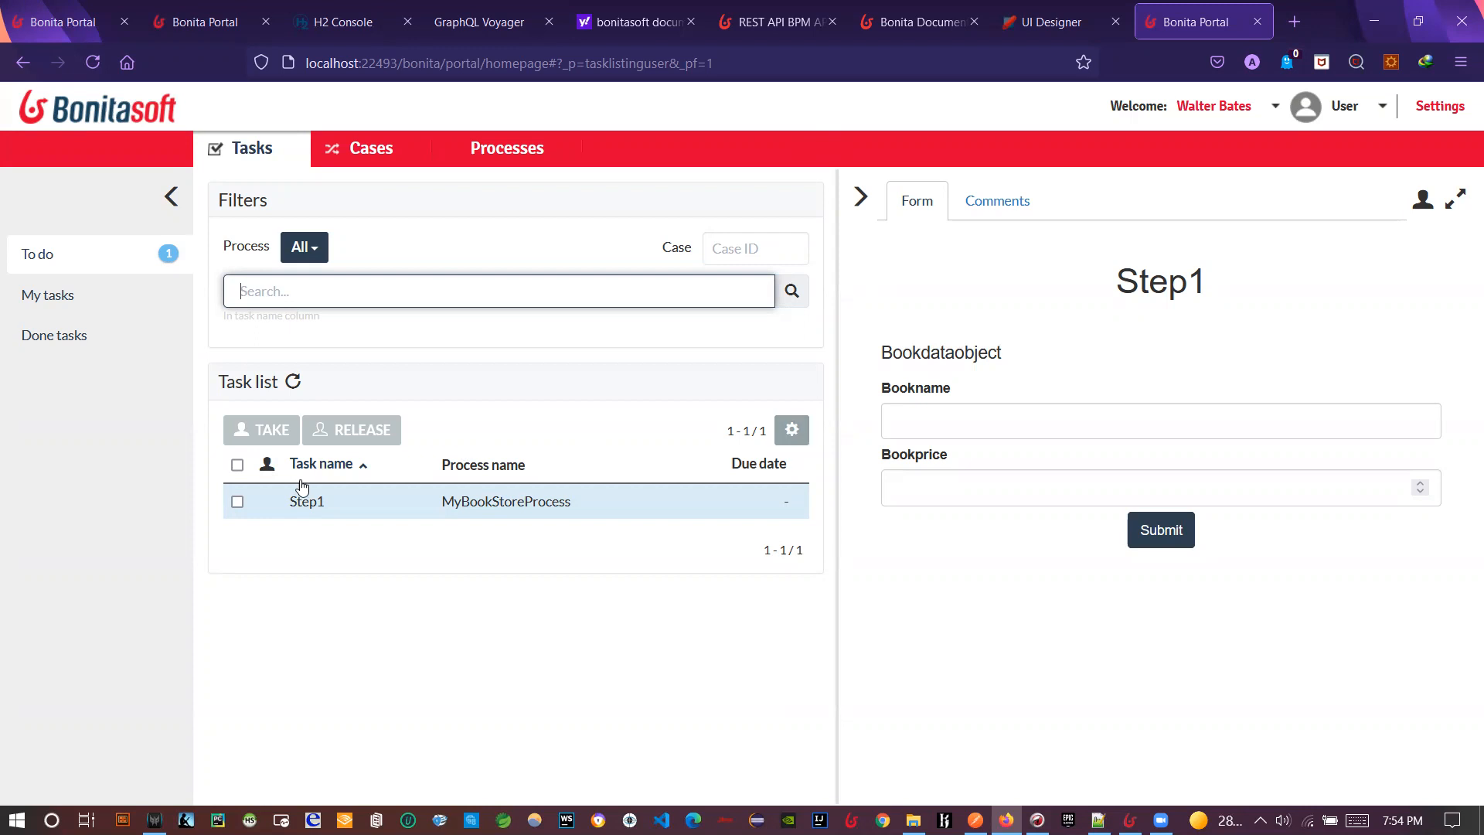
{"action": "mouse_move", "coordinate": [1096, 404]}
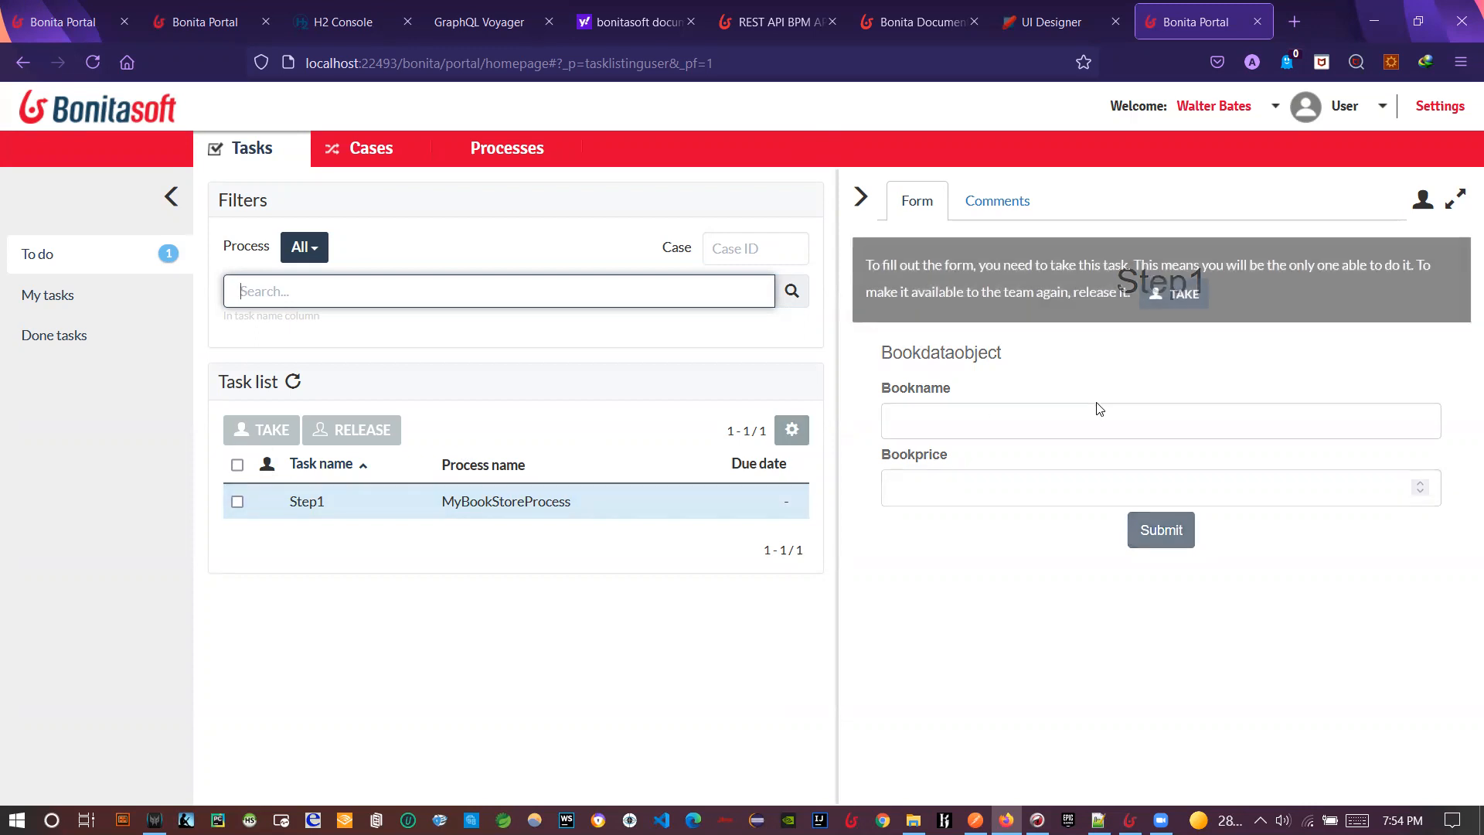
{"action": "left_click", "coordinate": [1178, 306]}
- Submit the Step1 form with Bookname Book1 and Bookprice 10
{"action": "left_click", "coordinate": [1029, 417]}
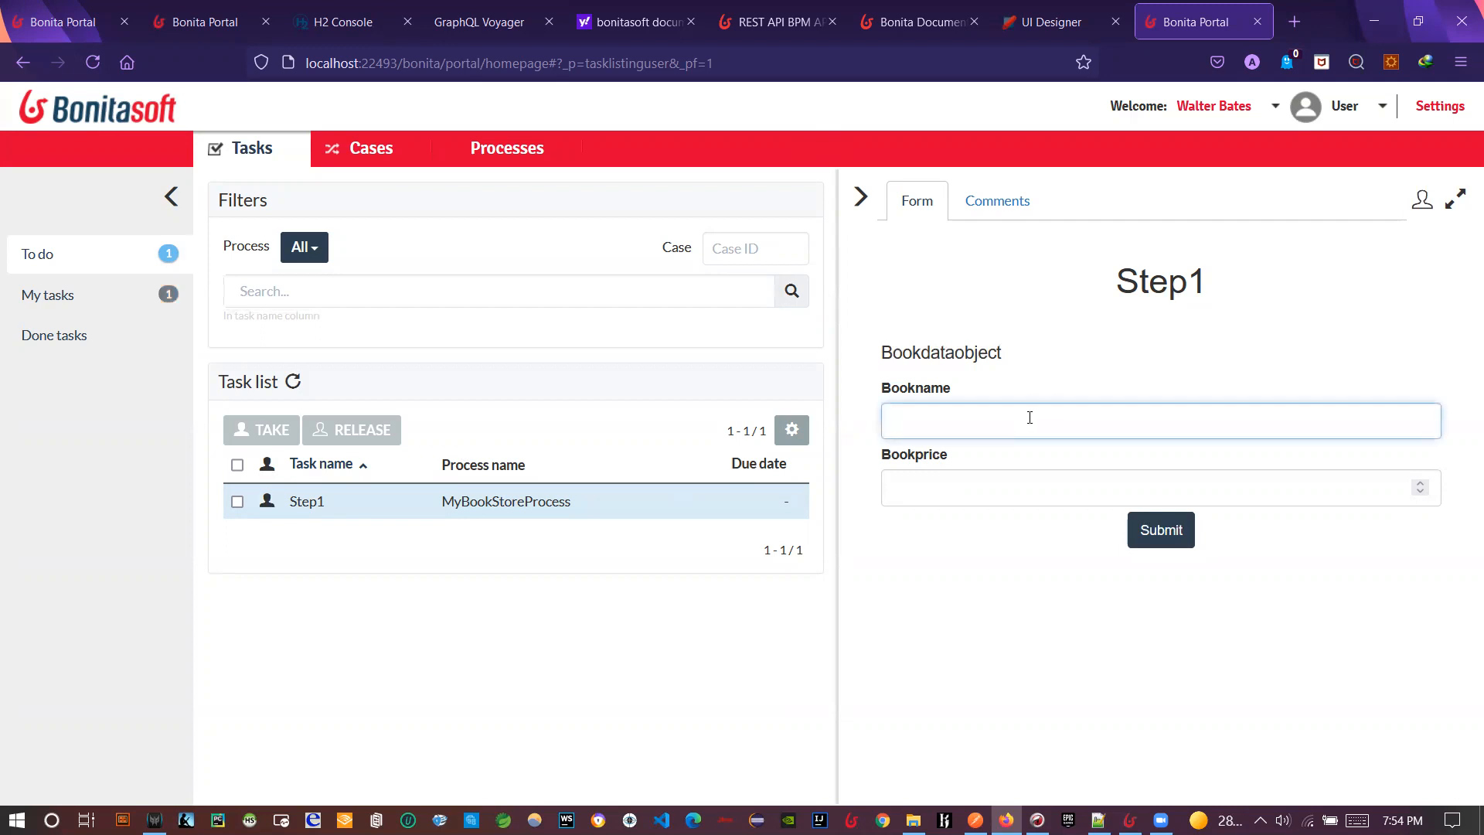
{"action": "type", "text": "Book1"}
{"action": "key", "text": "Tab"}
{"action": "type", "text": "1"}
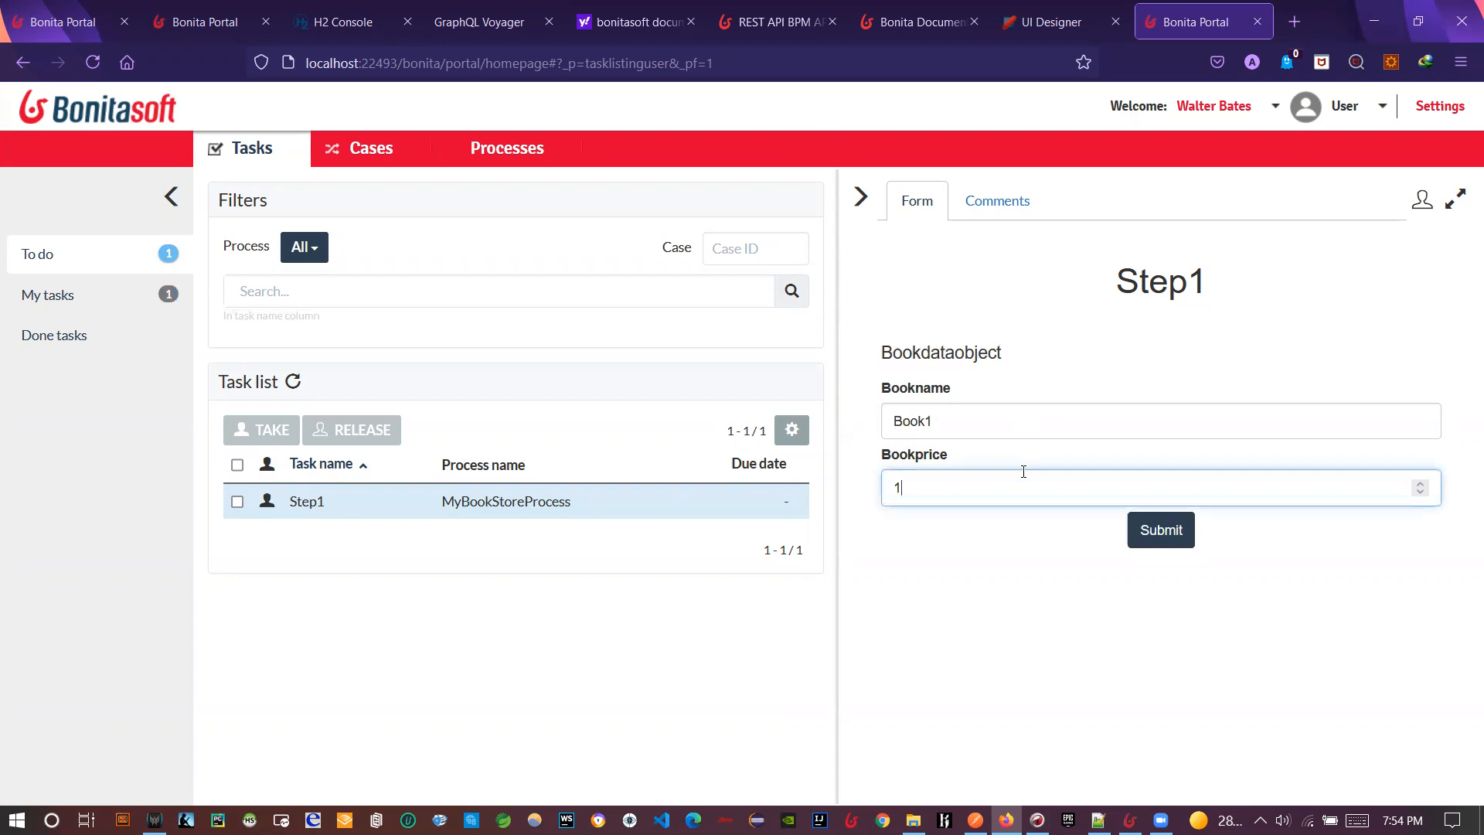
{"action": "type", "text": "0"}
{"action": "left_click", "coordinate": [1143, 540]}
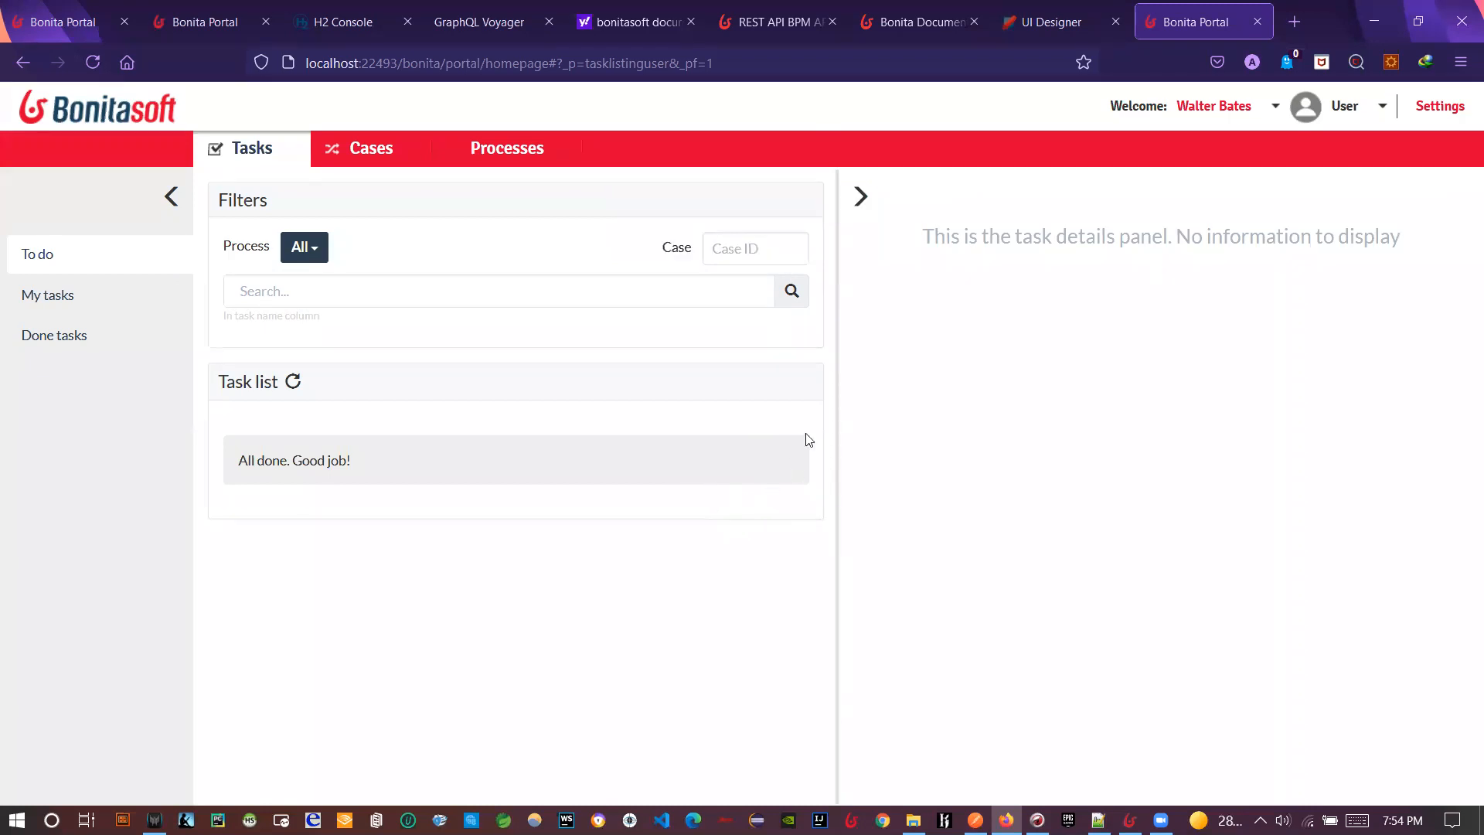
- Switch to the Administrator profile and review case 6003 in the BPM open cases list
{"action": "left_click", "coordinate": [1343, 122]}
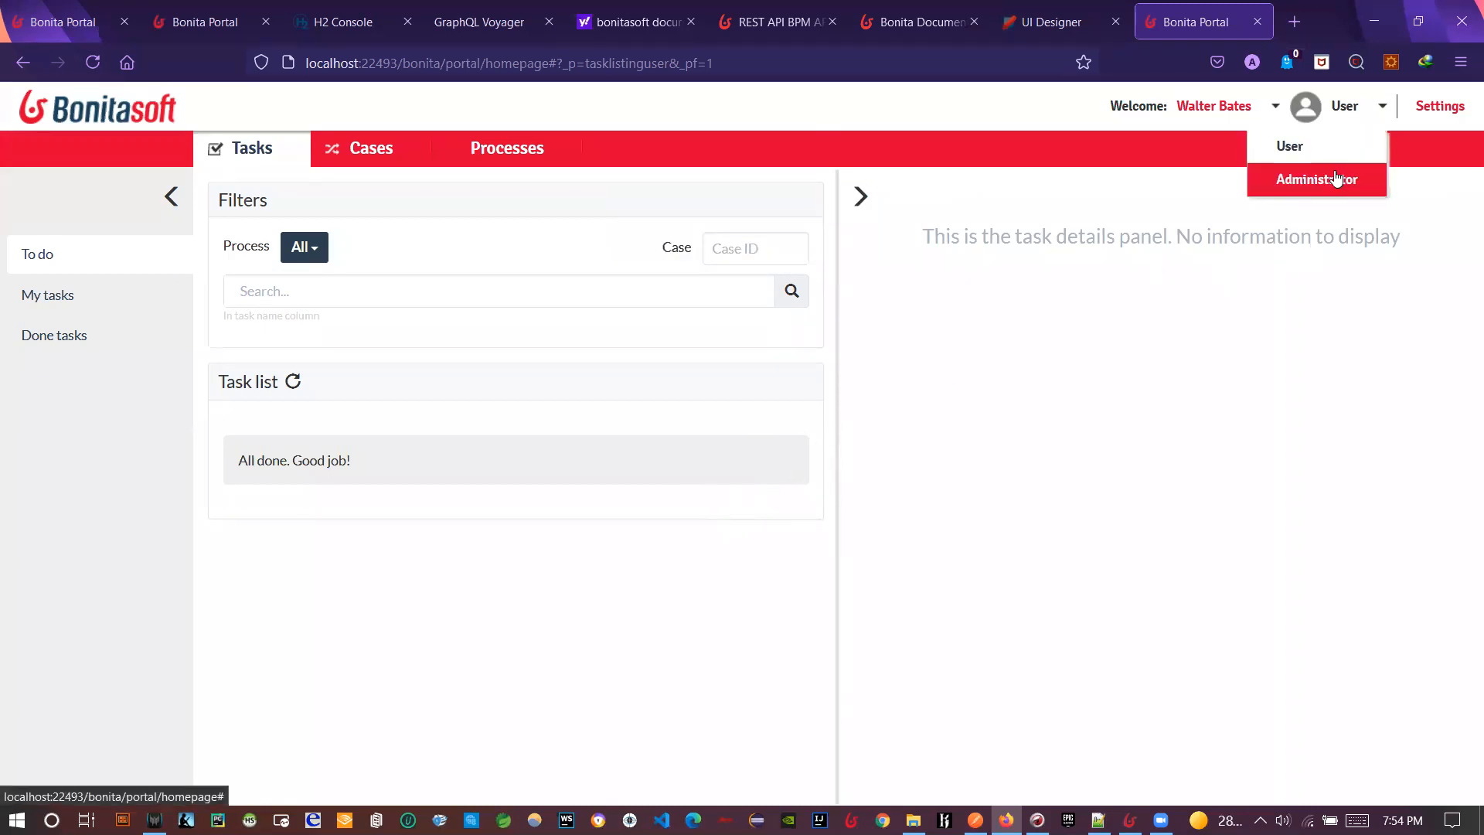
{"action": "left_click", "coordinate": [1336, 179]}
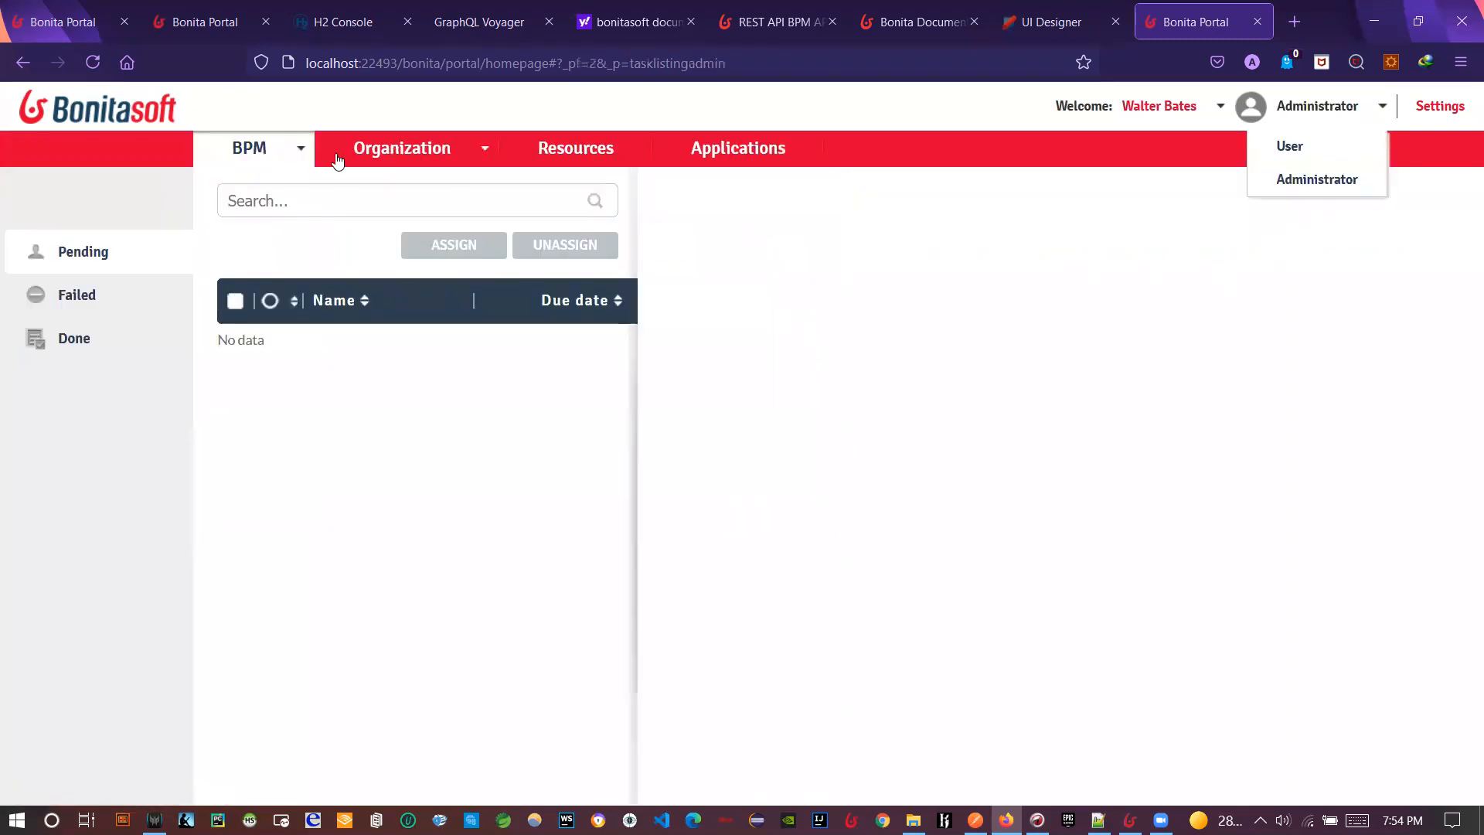
{"action": "left_click", "coordinate": [251, 146]}
{"action": "left_click", "coordinate": [258, 219]}
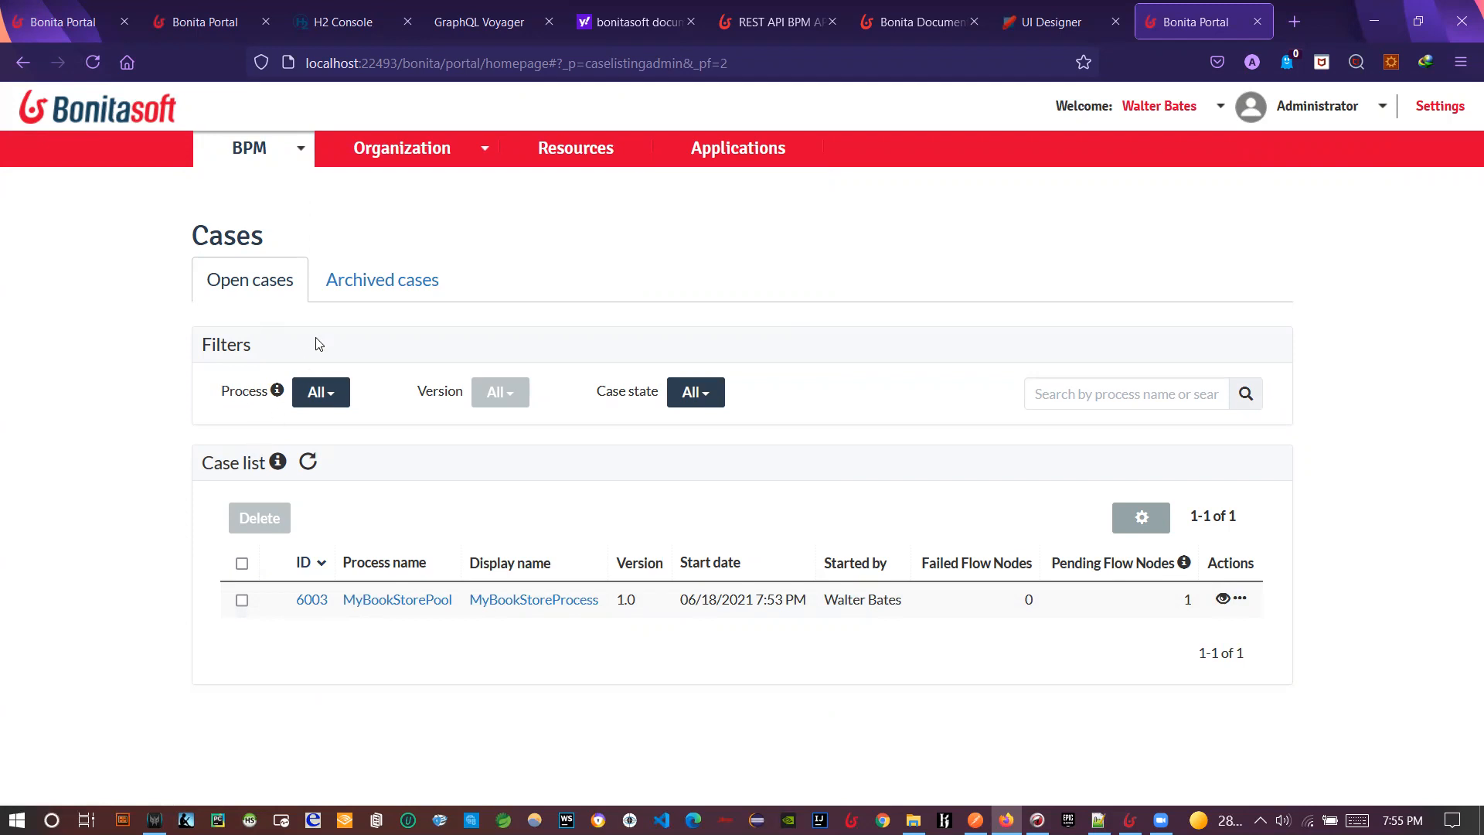
{"action": "left_click", "coordinate": [352, 287]}
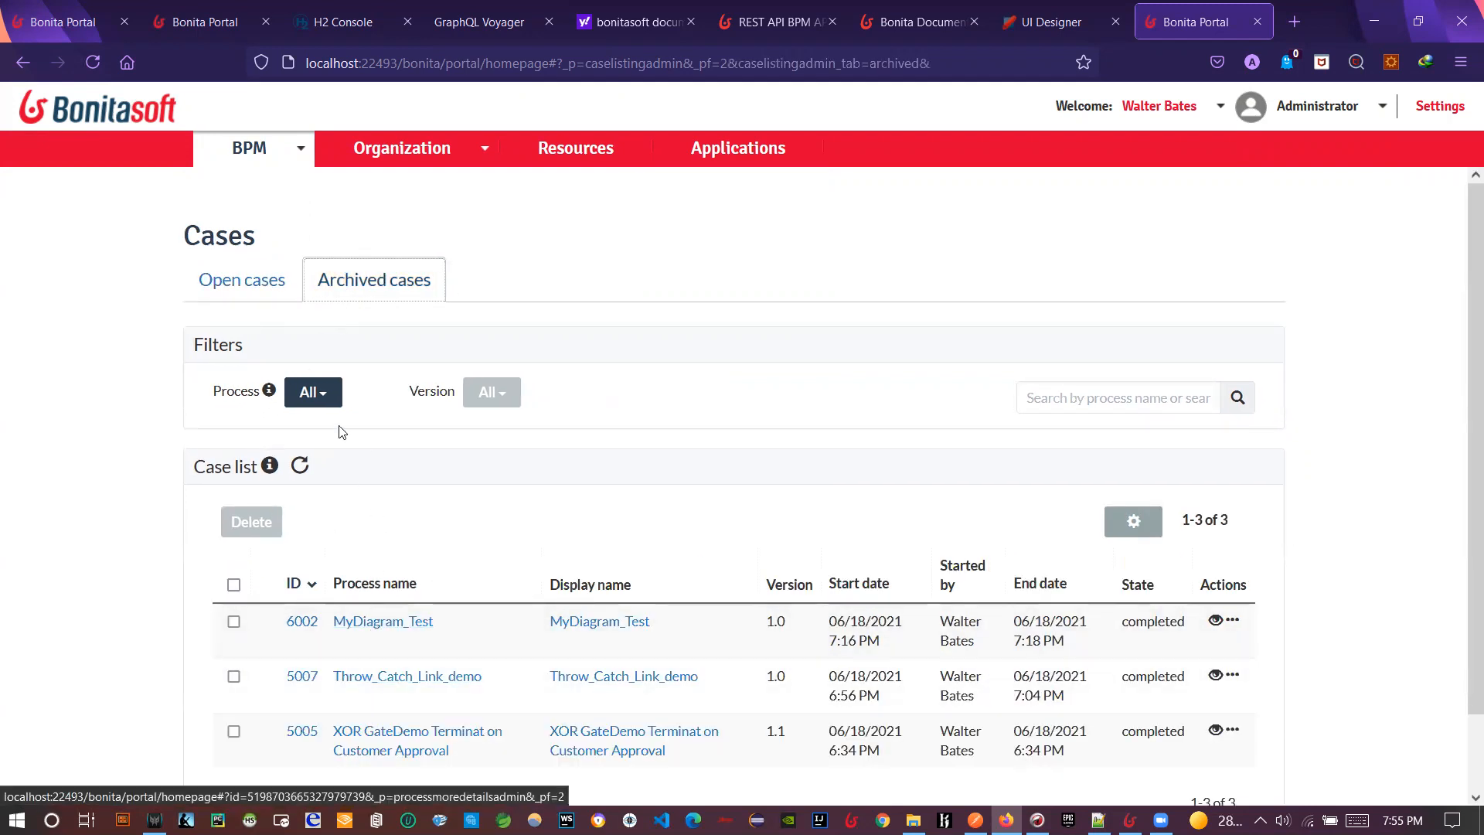
{"action": "left_click", "coordinate": [274, 298]}
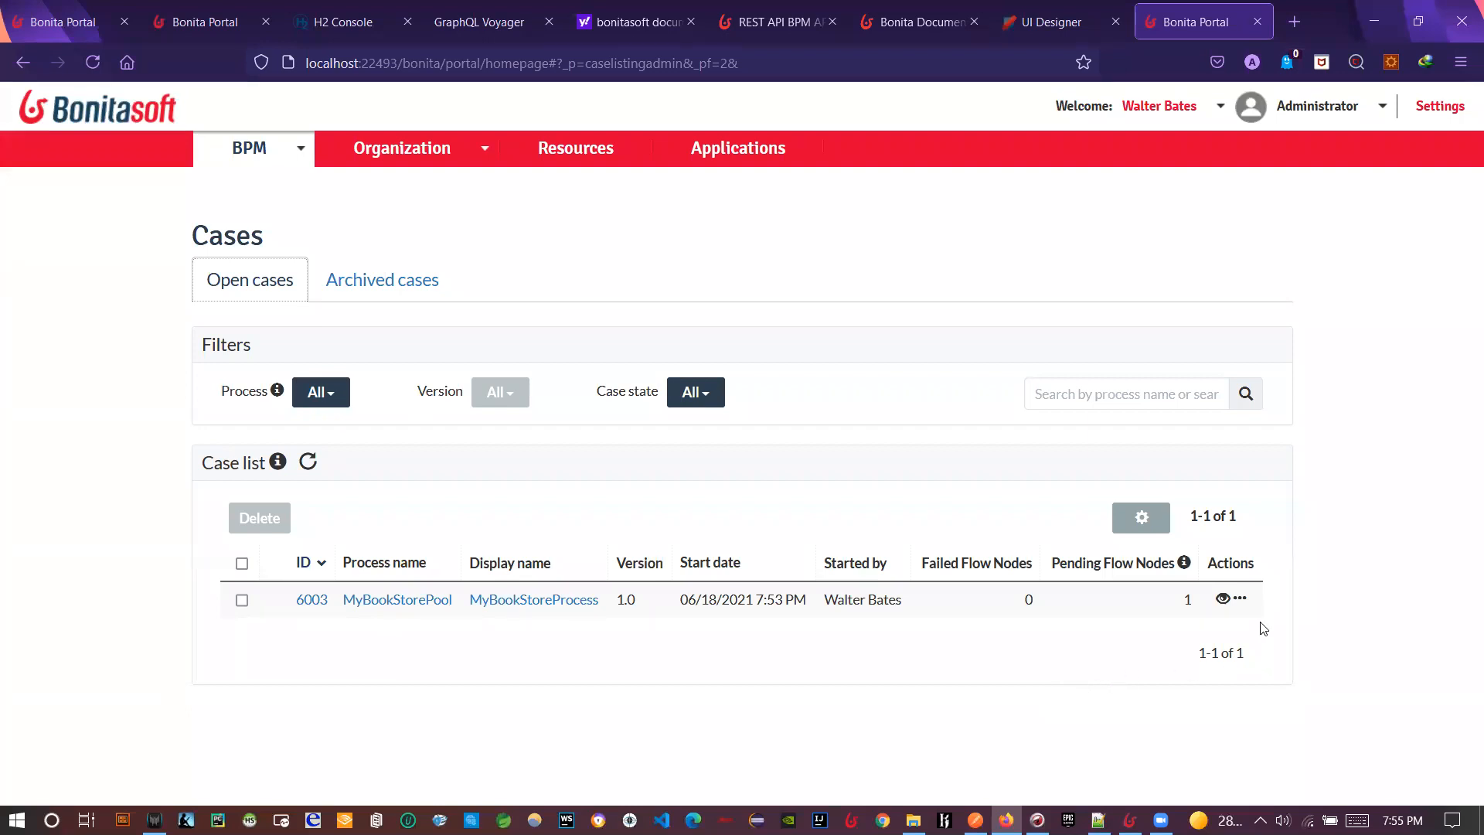
- Toggle between Bonita Studio and the Portal cases list, ending on the Studio diagram
{"action": "left_click", "coordinate": [1129, 819]}
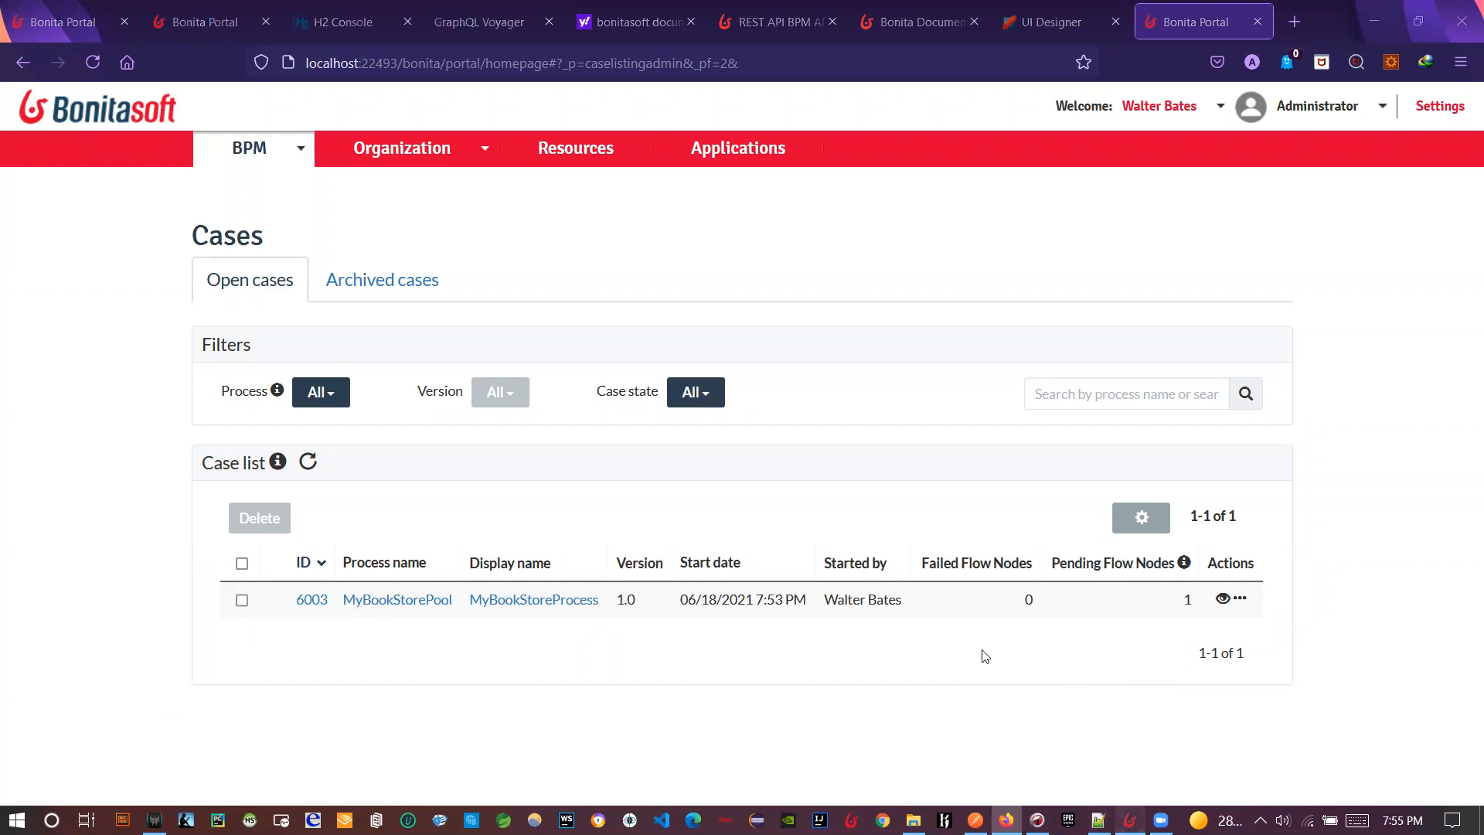
{"action": "key", "text": "alt+Tab"}
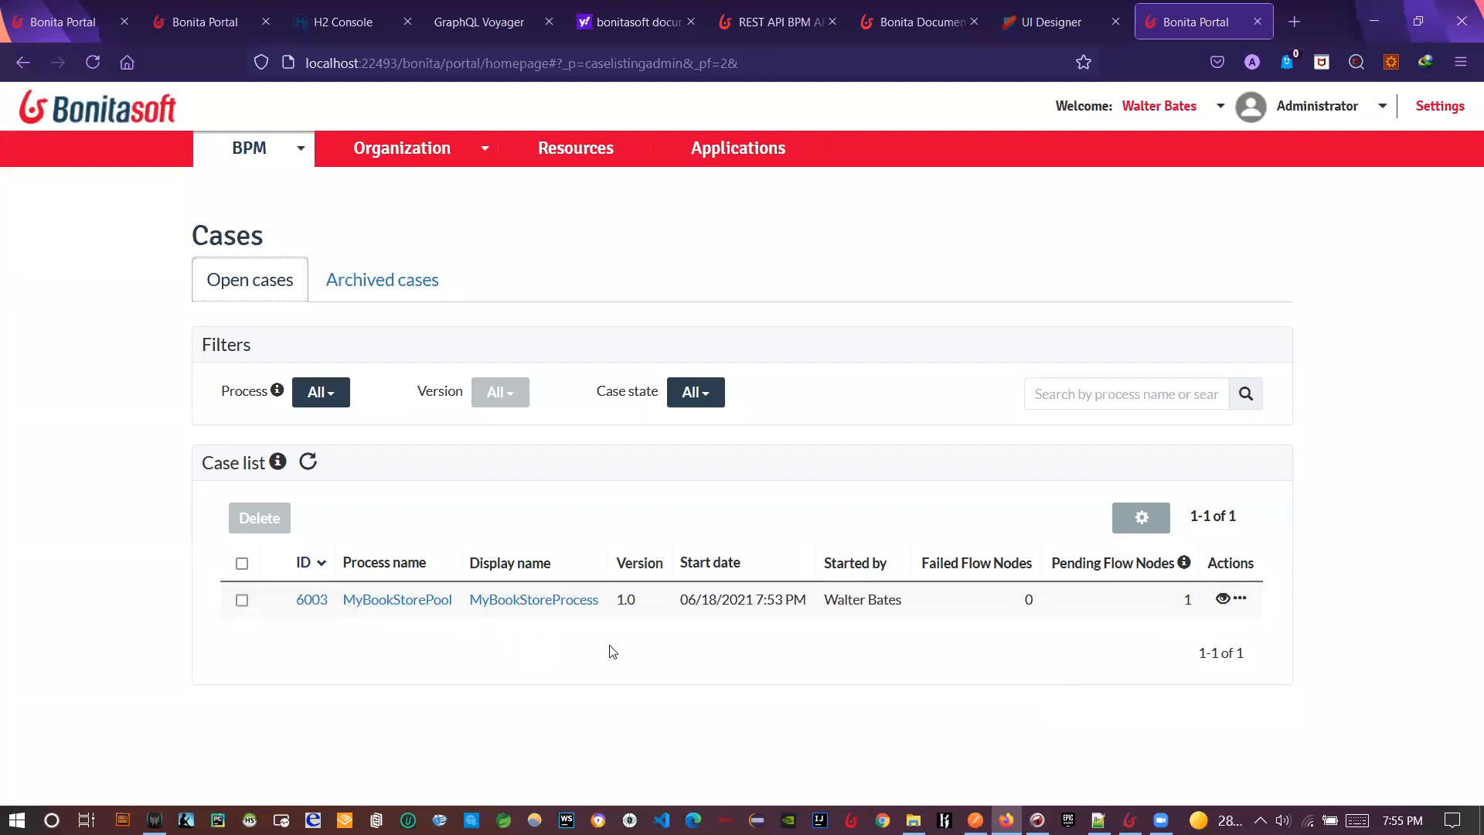
{"action": "key", "text": "alt+Tab"}
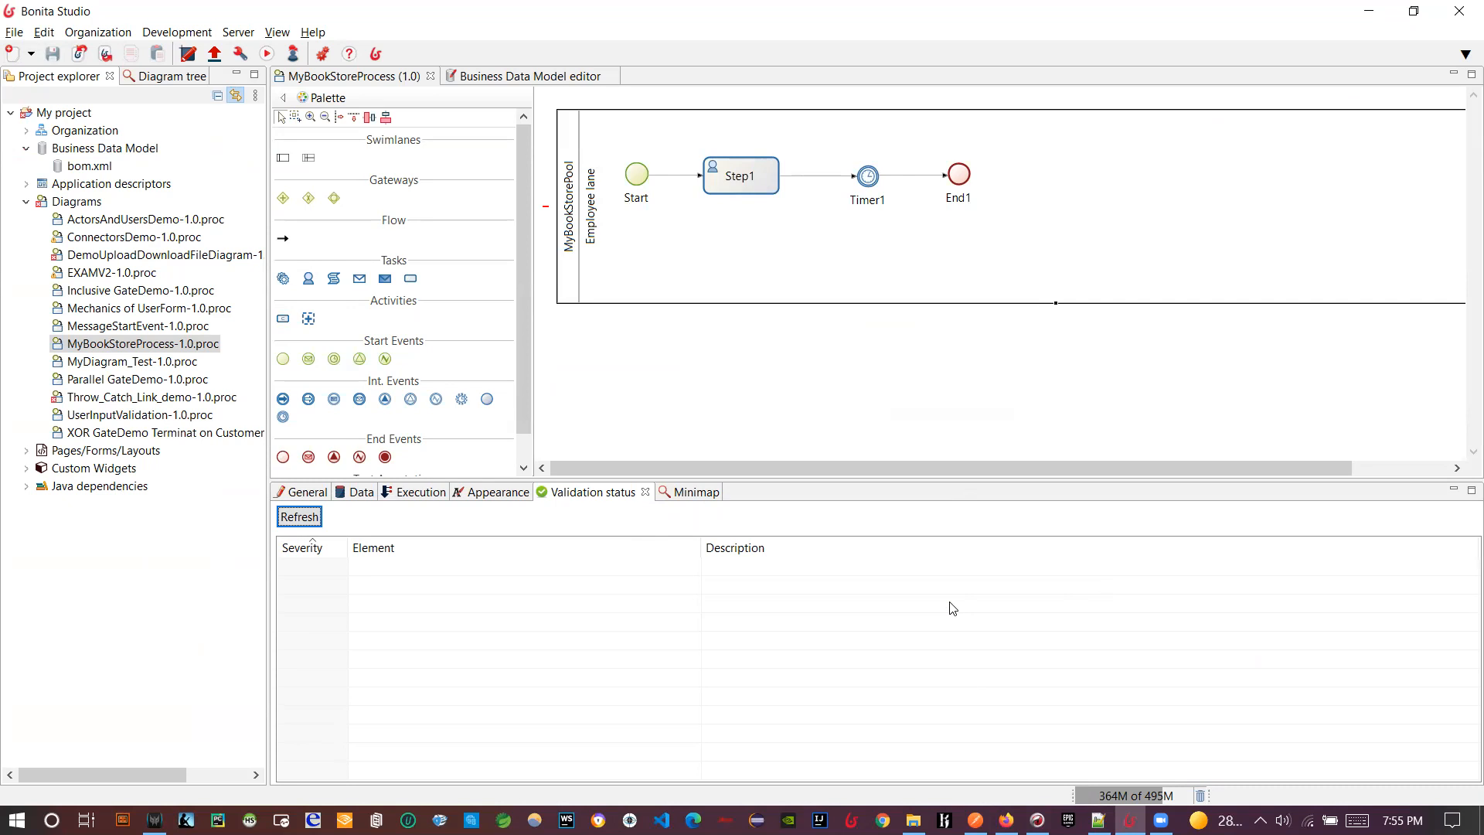
- Open case 6003's details in a new tab and review them, confirming Step1 is done
{"action": "key", "text": "alt+Tab"}
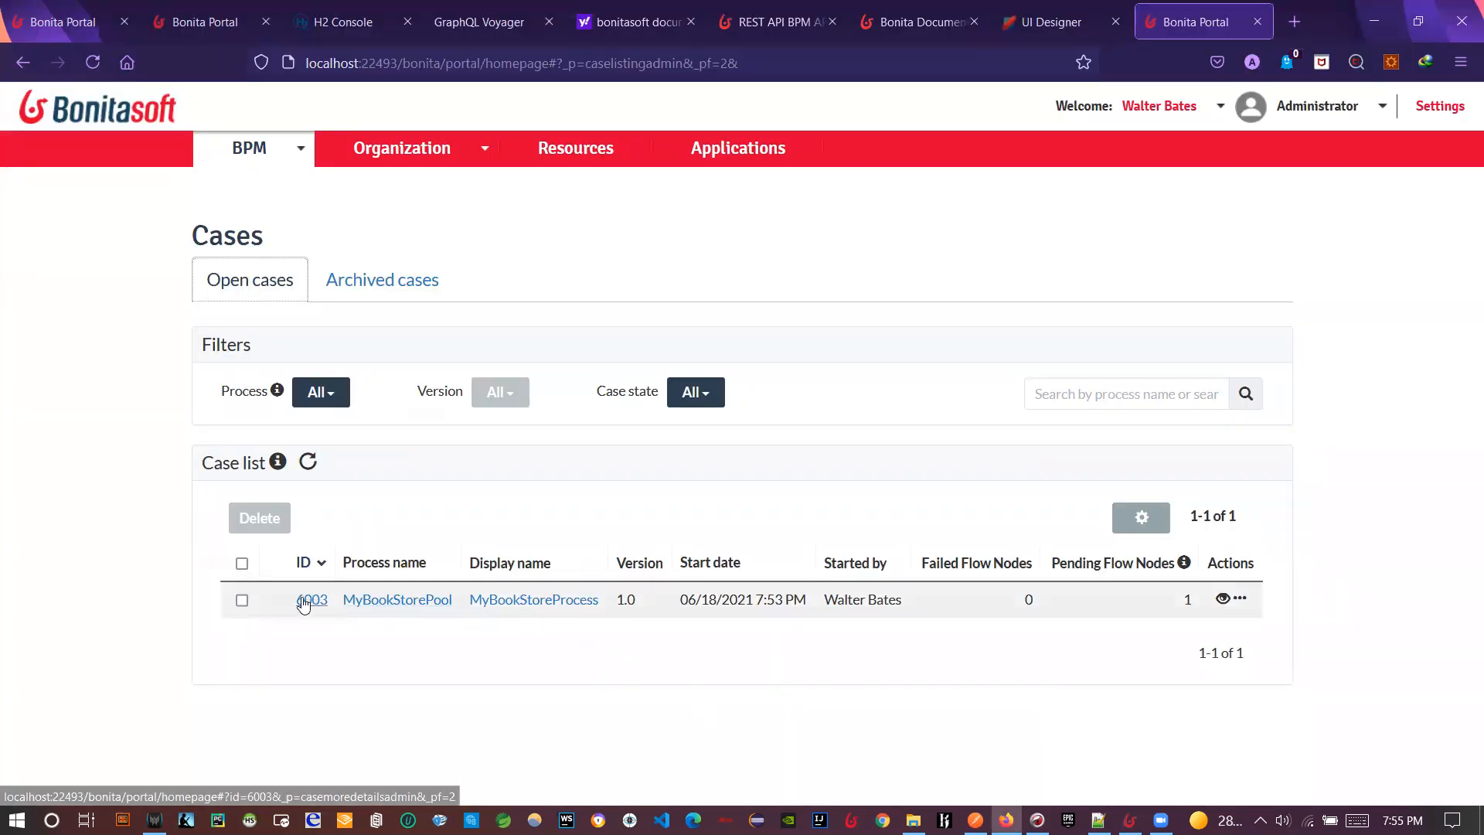
{"action": "middle_click", "coordinate": [304, 603]}
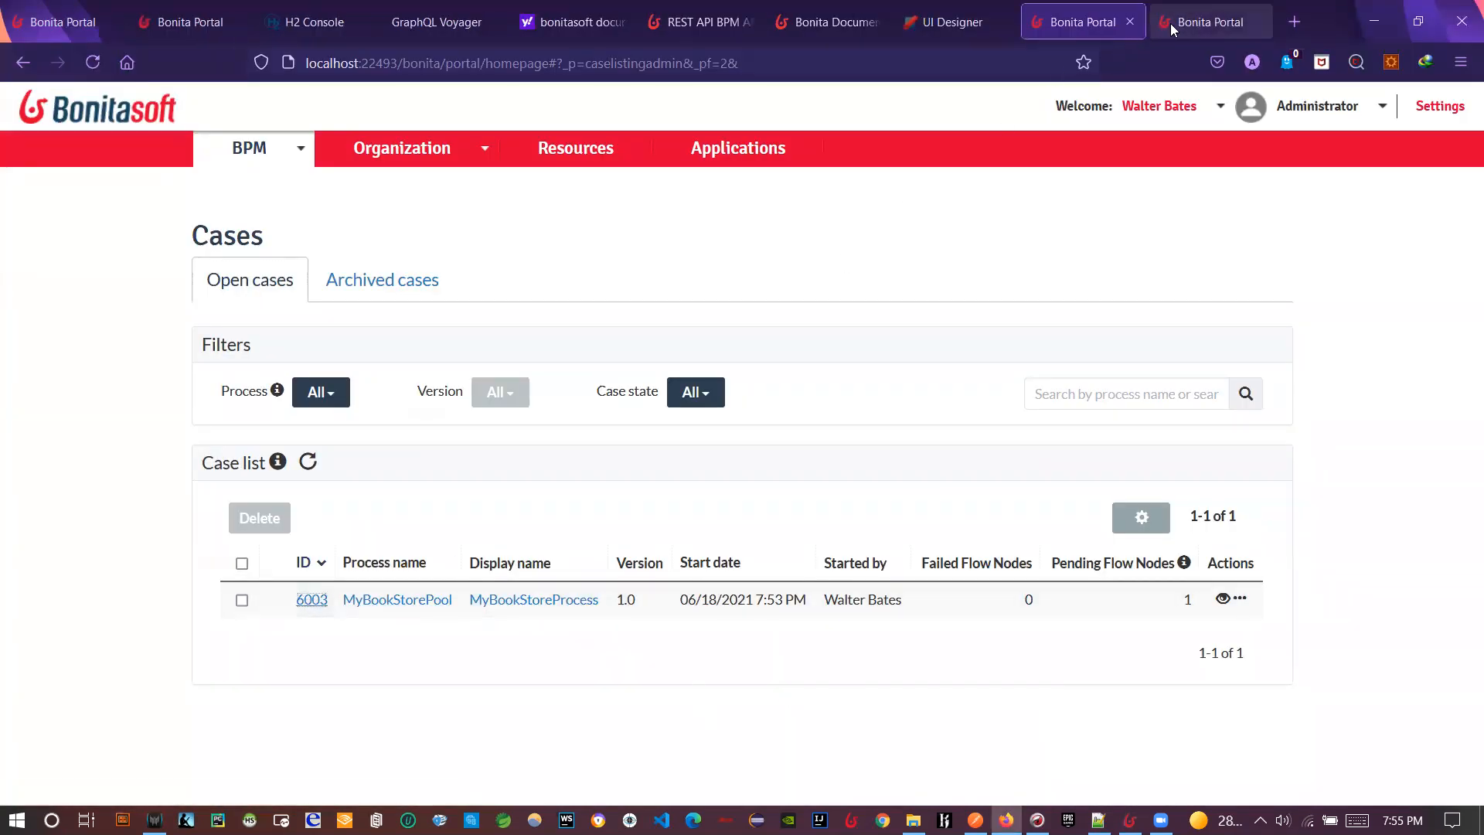
{"action": "left_click", "coordinate": [1170, 23]}
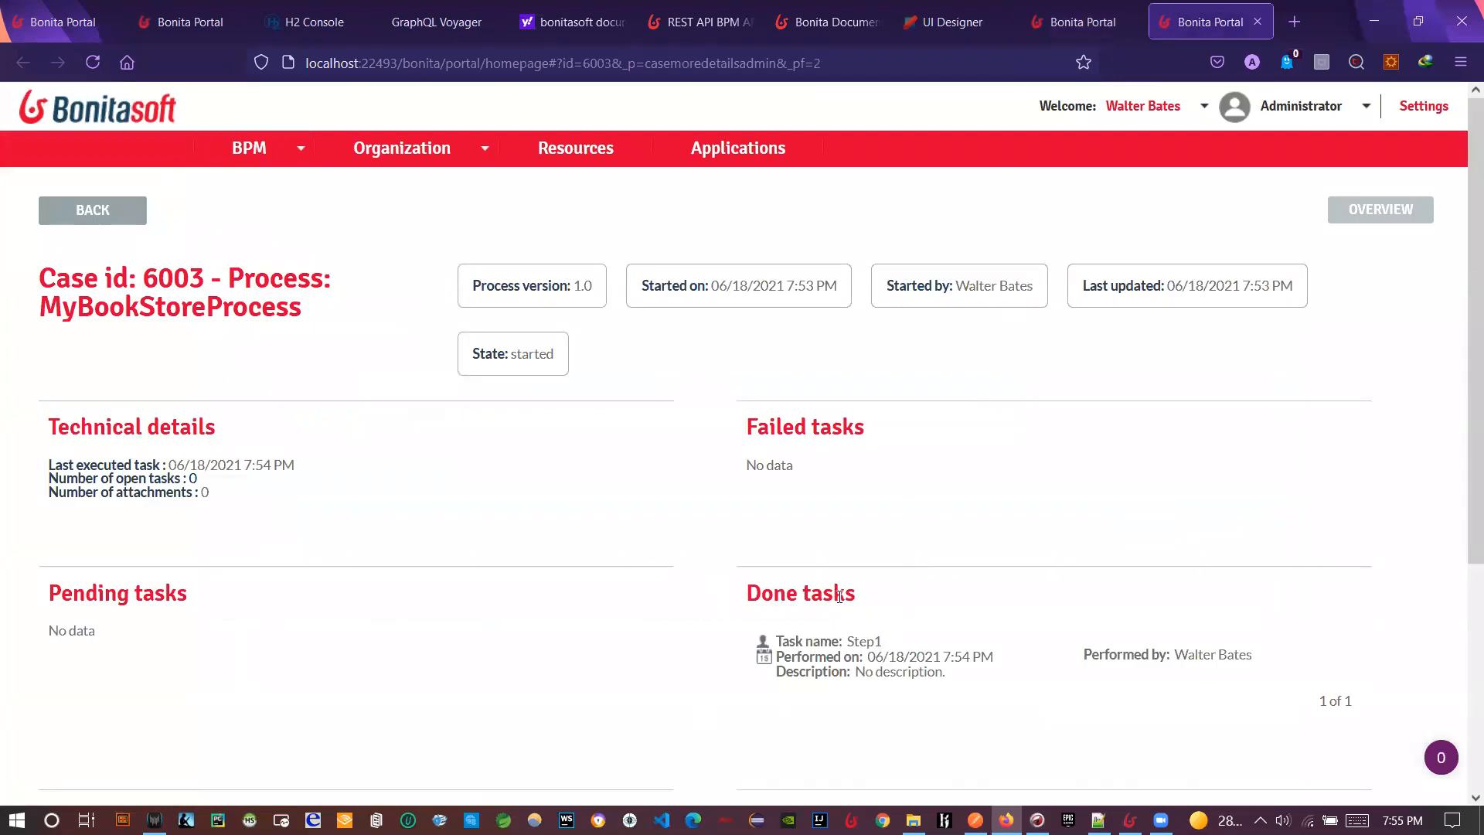
{"action": "scroll", "coordinate": [684, 615], "scroll_direction": "down", "scroll_amount": 5}
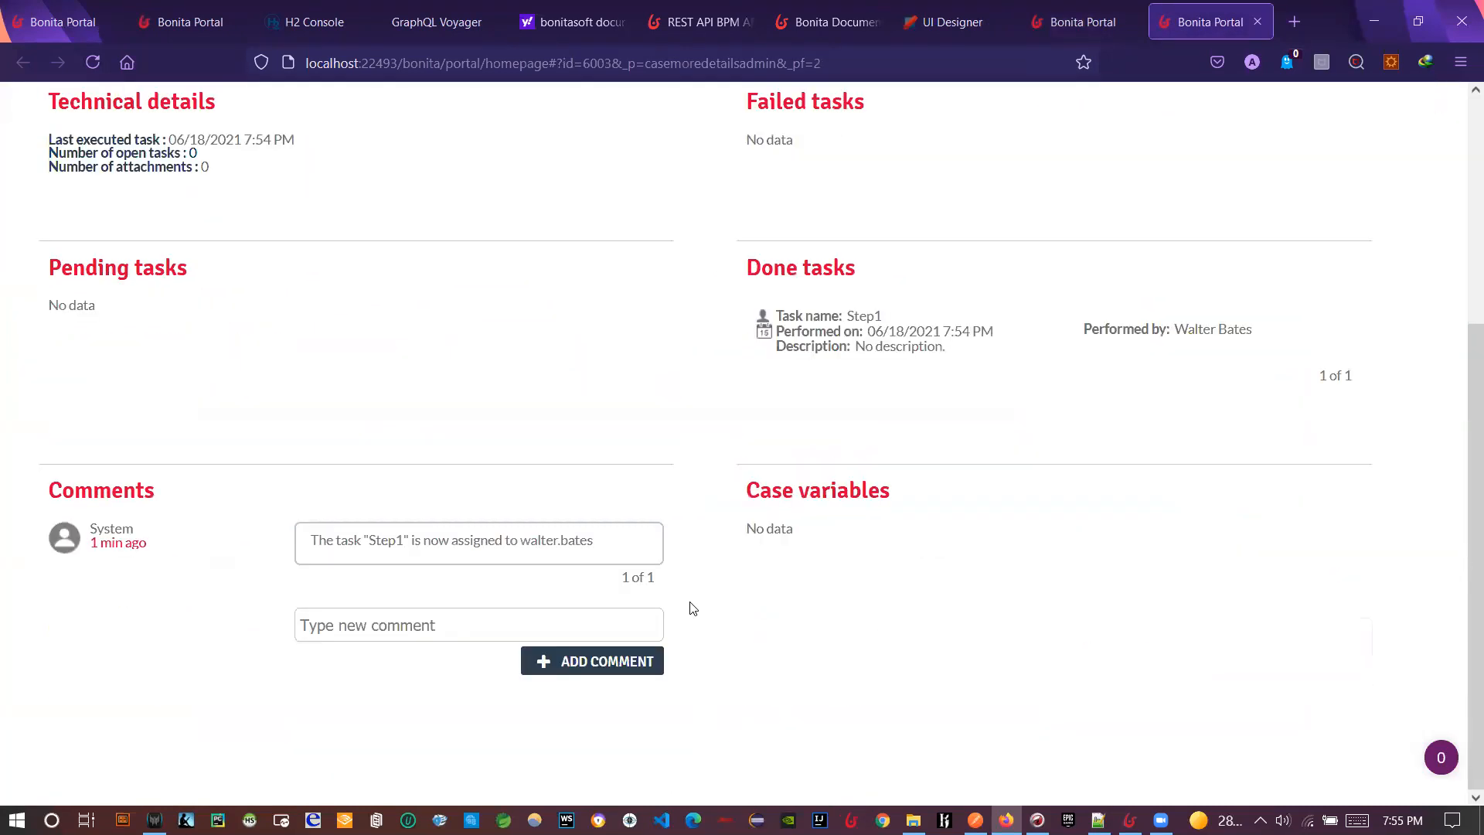
{"action": "scroll", "coordinate": [1033, 721], "scroll_direction": "up", "scroll_amount": 3}
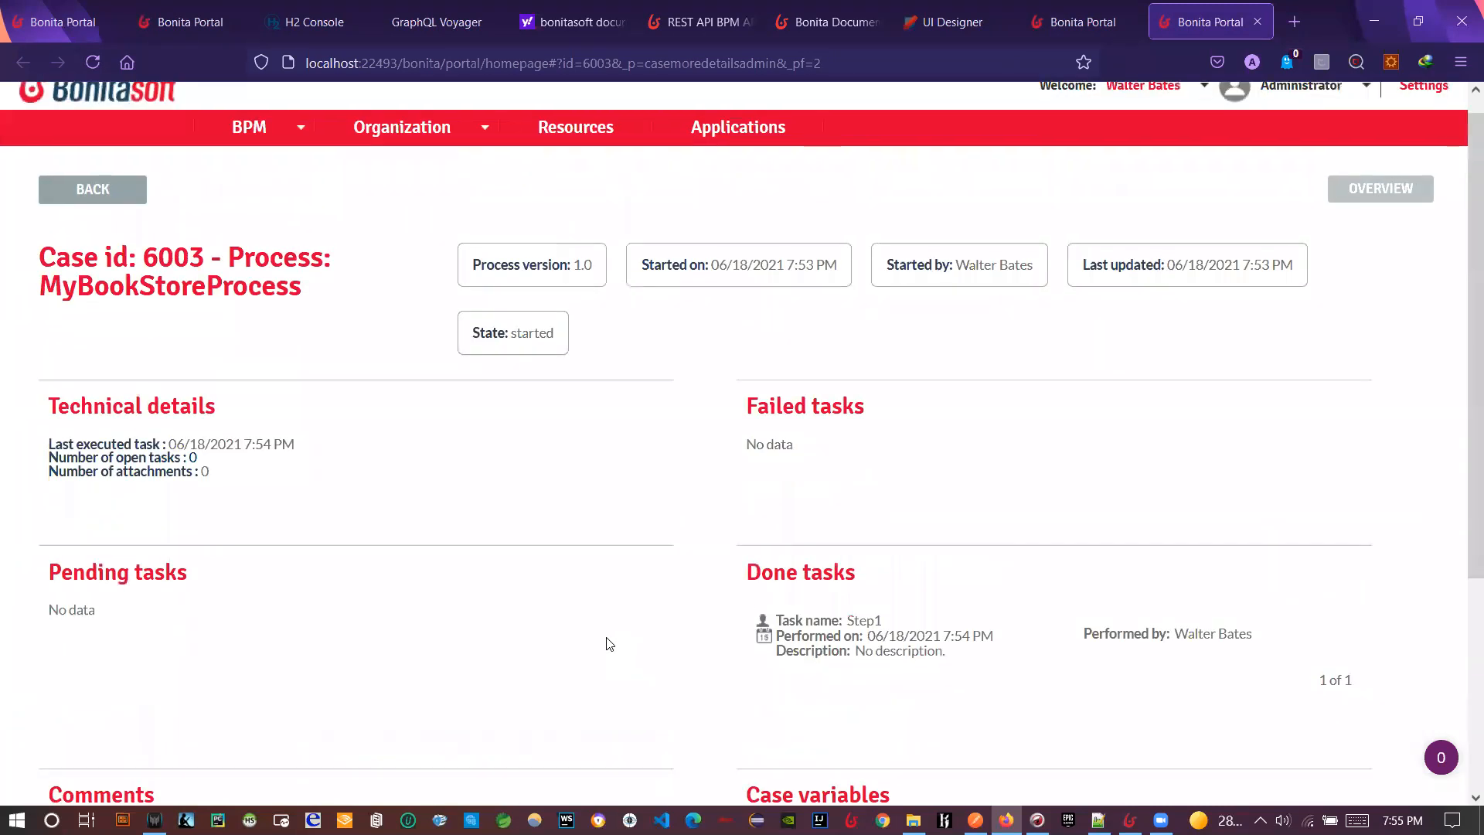
{"action": "left_click_drag", "start_coordinate": [719, 689], "coordinate": [799, 699]}
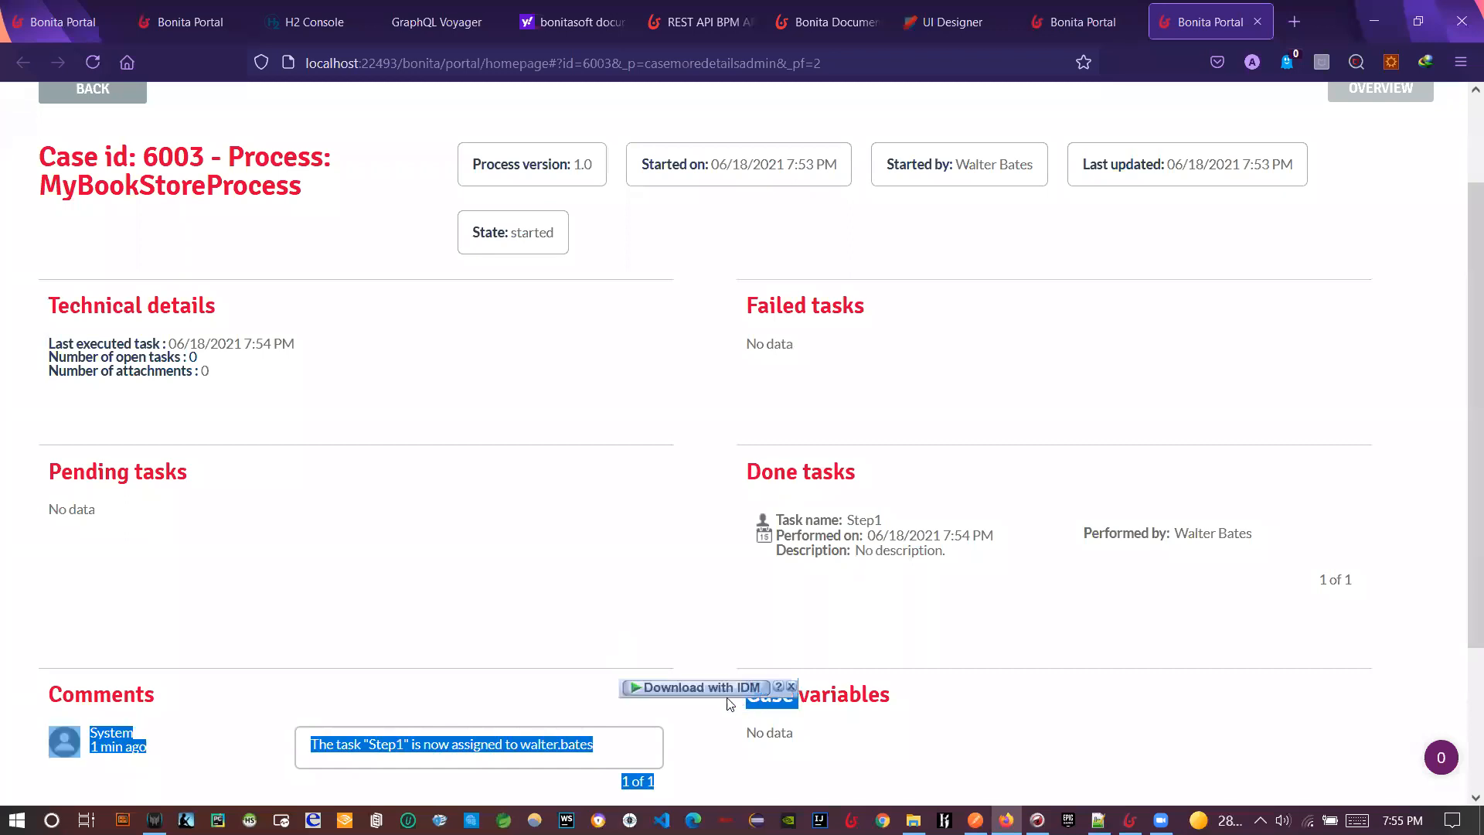
{"action": "left_click", "coordinate": [524, 639]}
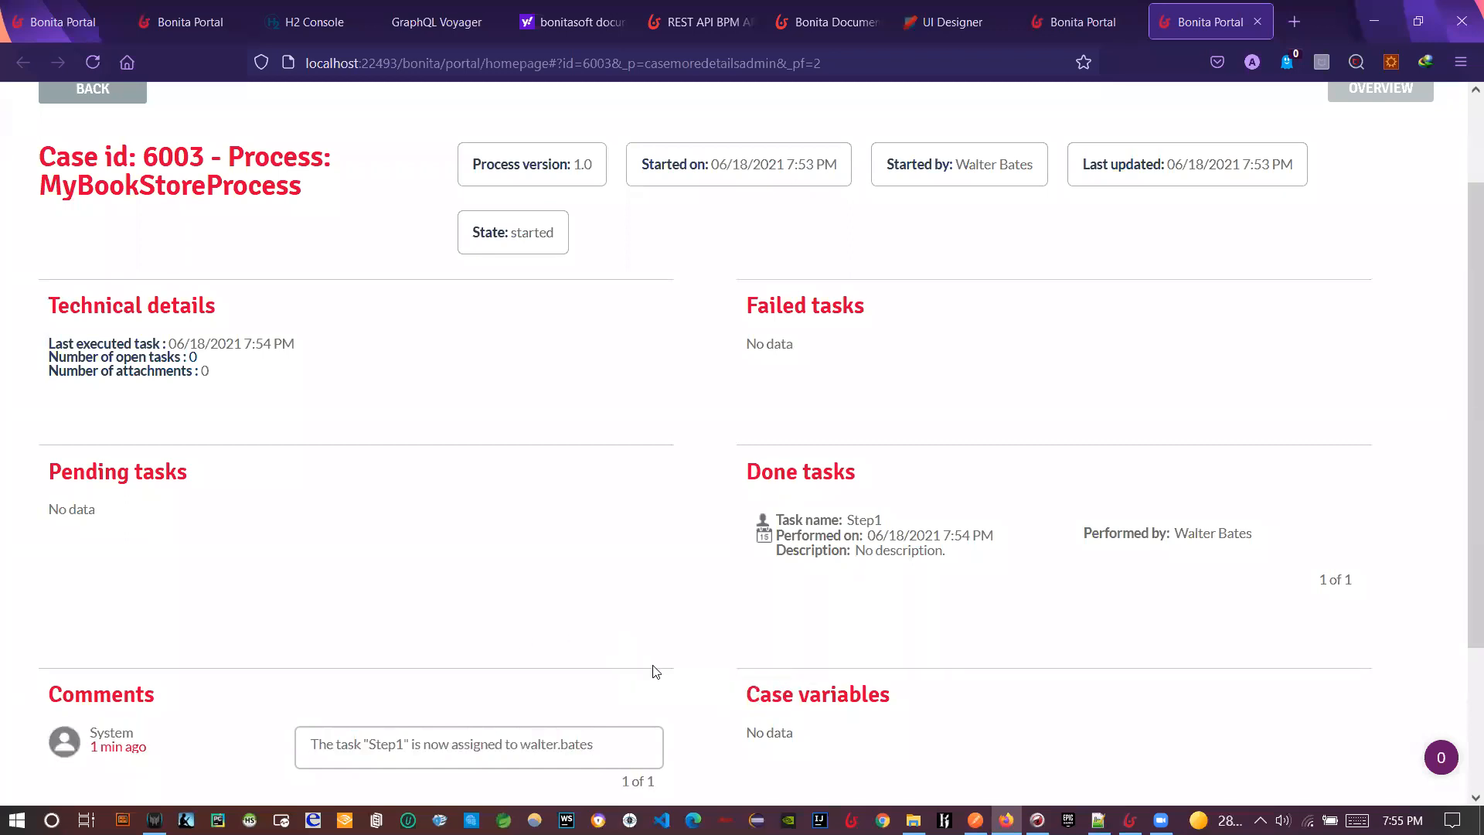
{"action": "scroll", "coordinate": [495, 607], "scroll_direction": "up", "scroll_amount": 2}
{"action": "scroll", "coordinate": [495, 583], "scroll_direction": "down", "scroll_amount": 1}
{"action": "scroll", "coordinate": [534, 570], "scroll_direction": "down", "scroll_amount": 1}
{"action": "scroll", "coordinate": [554, 572], "scroll_direction": "up", "scroll_amount": 2}
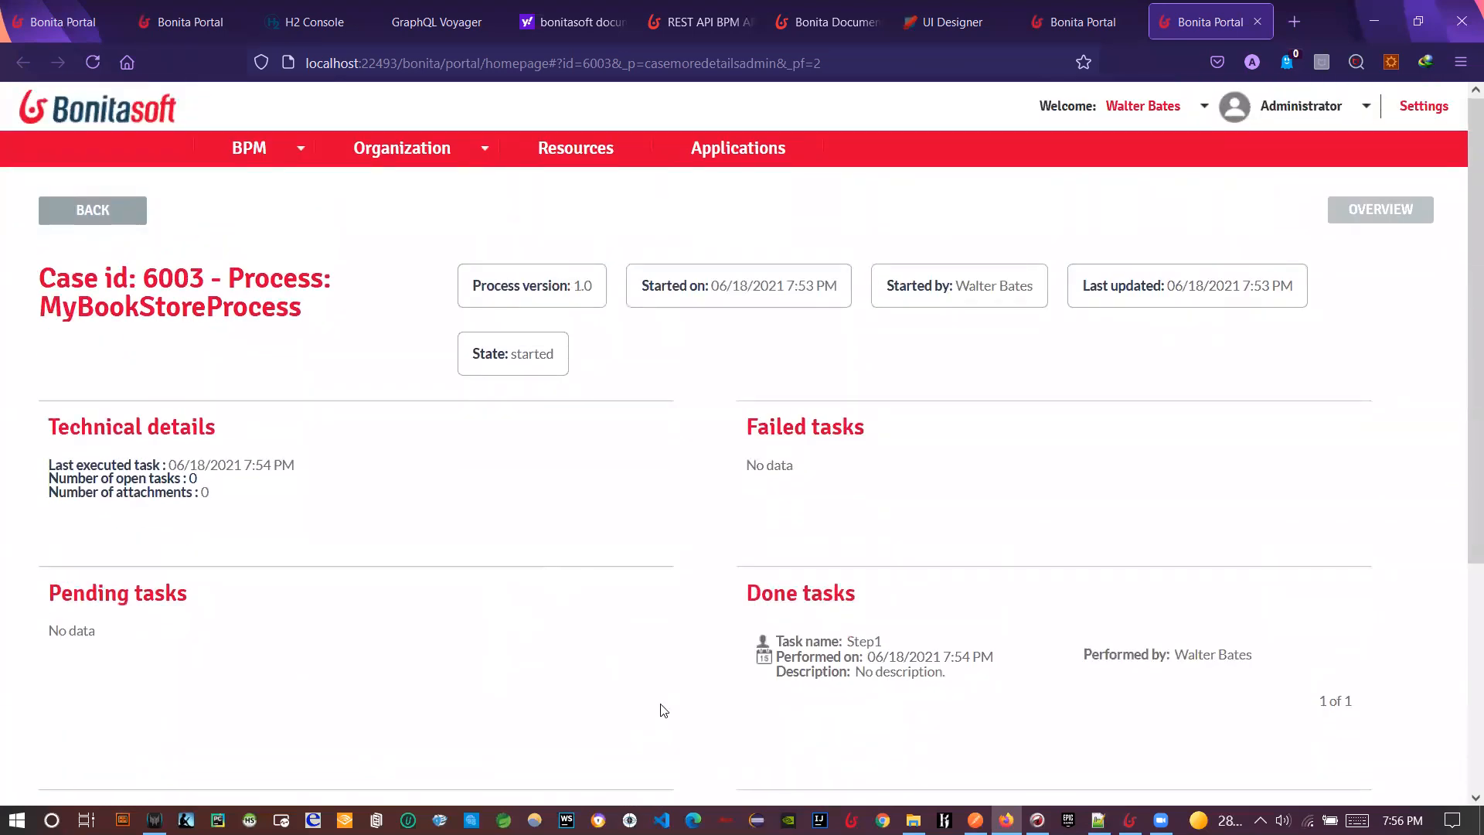
- In Bonita Studio, launch Business Data Model > Browse data (h2 console)
{"action": "key", "text": "alt+Tab"}
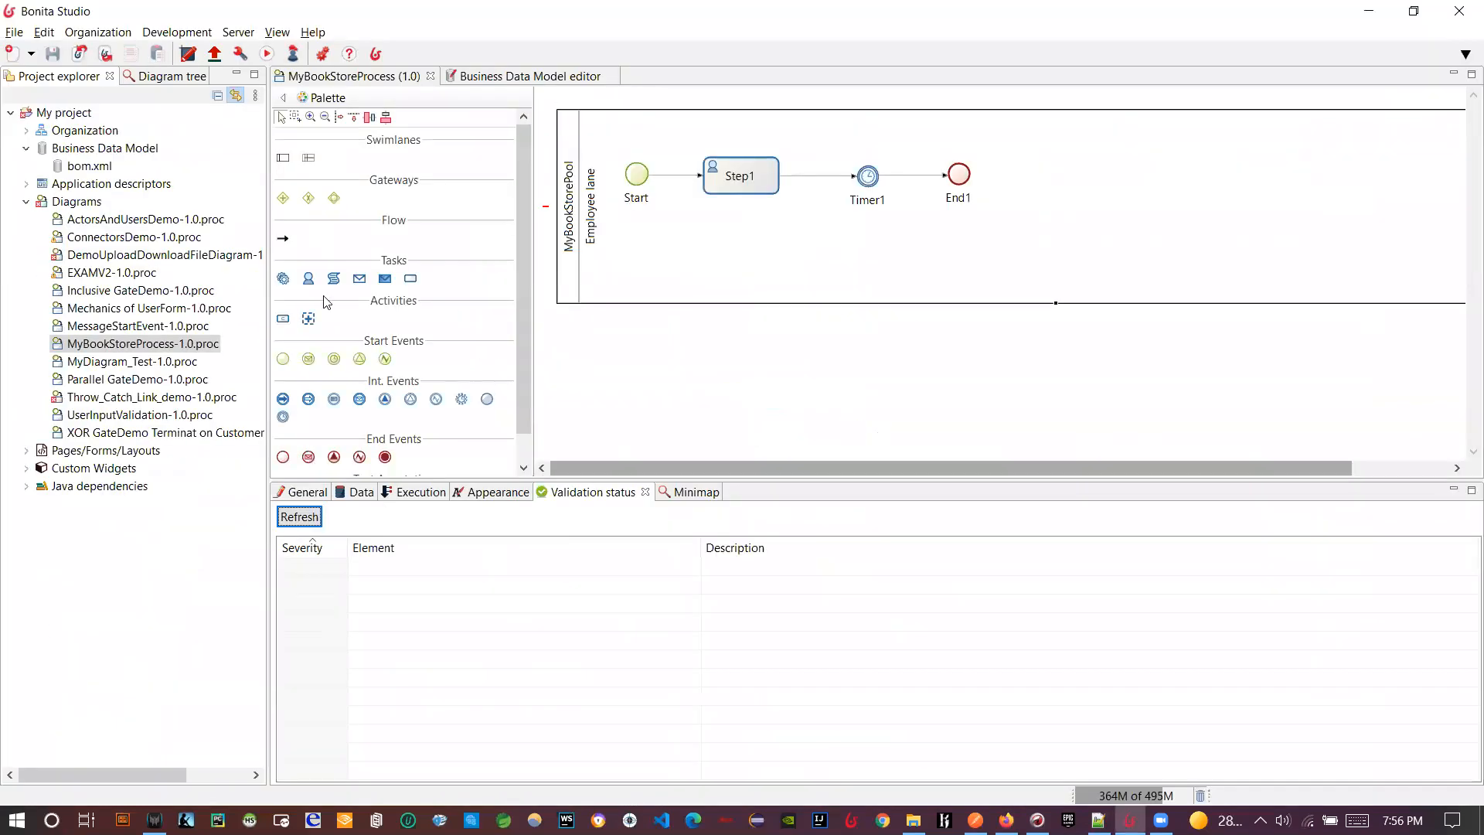
{"action": "left_click", "coordinate": [193, 40]}
{"action": "mouse_move", "coordinate": [245, 106]}
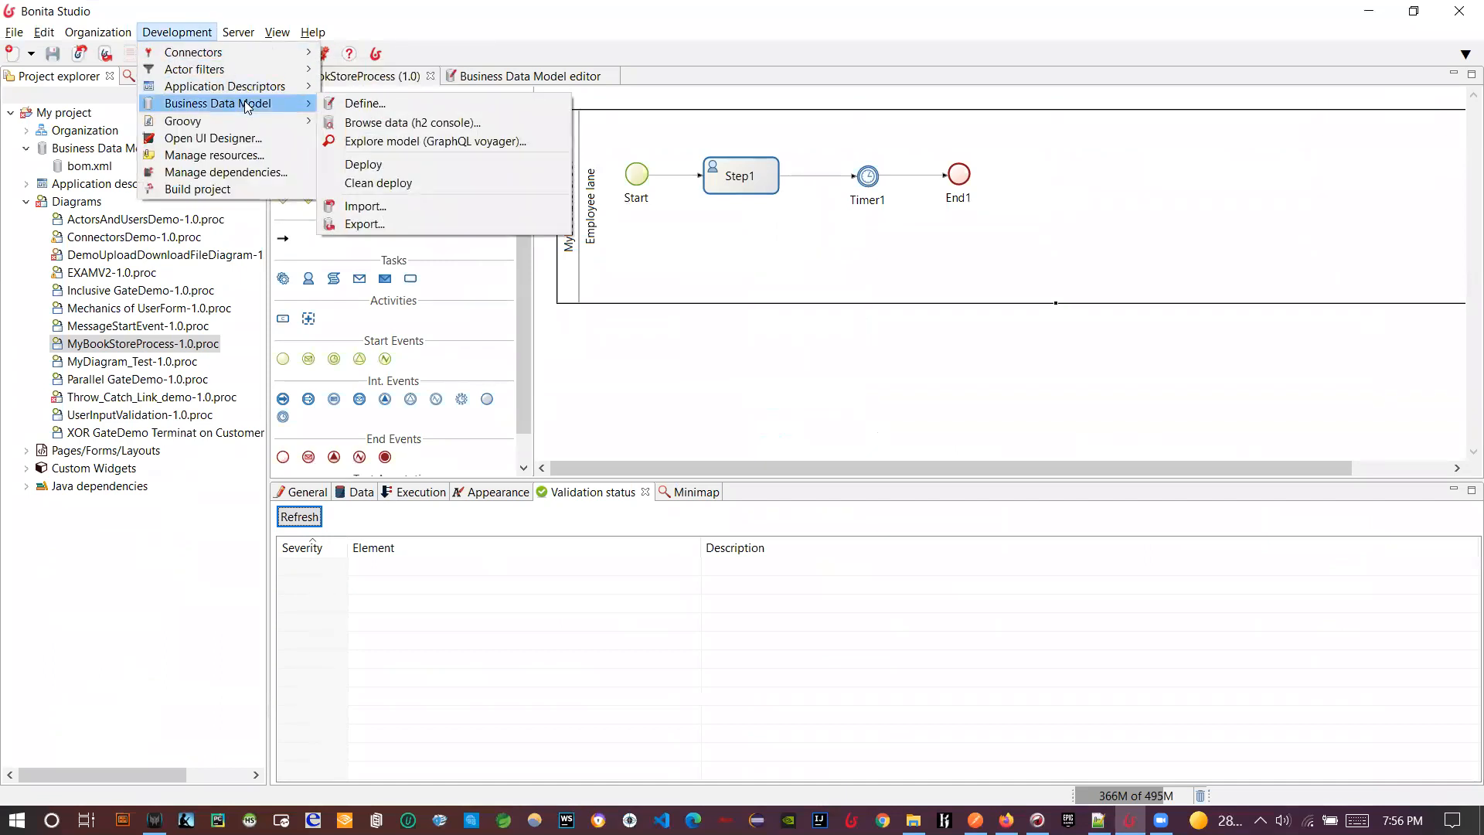
{"action": "left_click", "coordinate": [356, 123]}
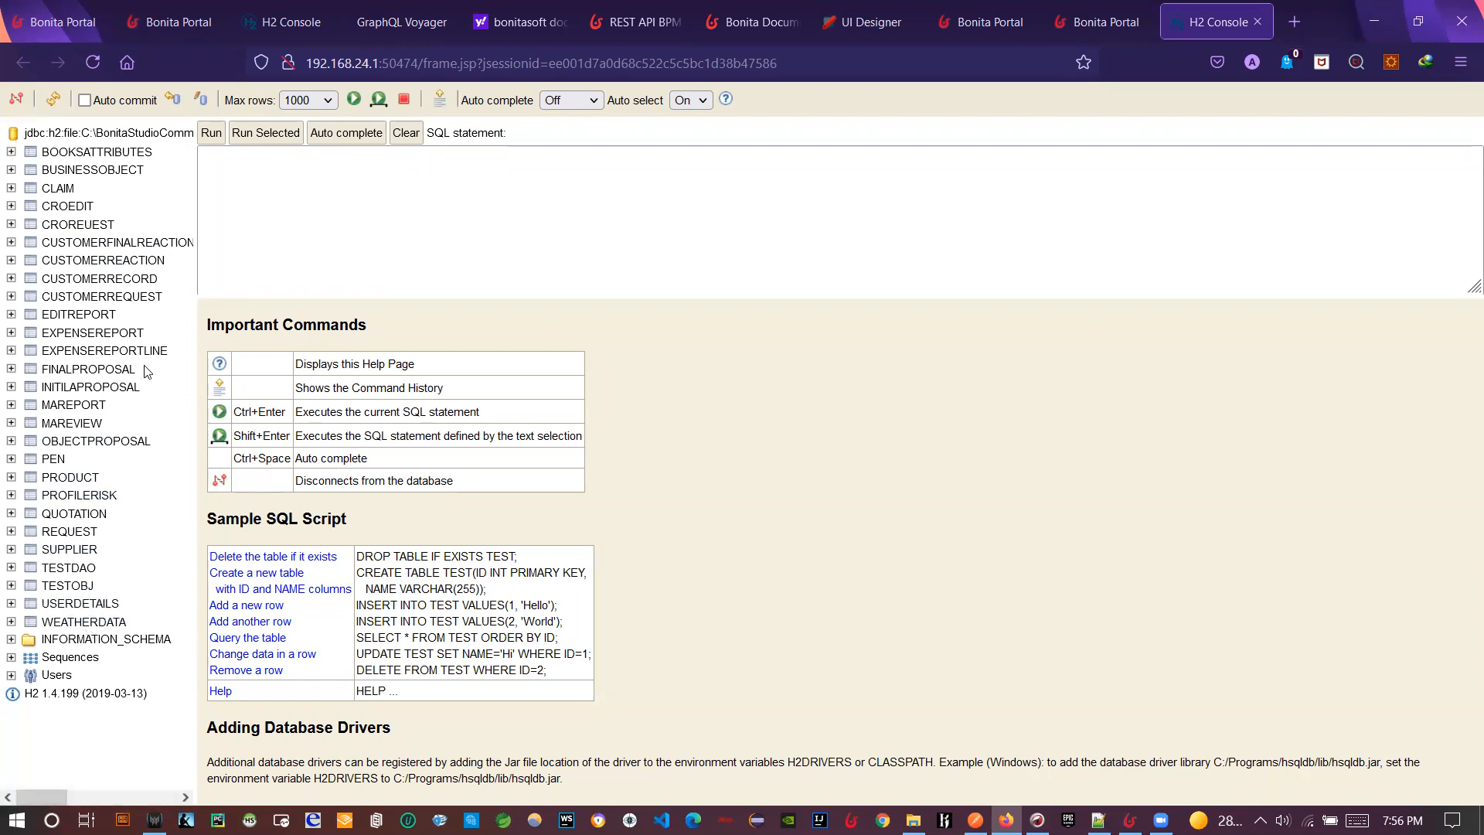
- Run SELECT * FROM BOOKSATTRIBUTES (no rows), widen the table tree, and expand its columns
{"action": "left_click", "coordinate": [70, 152]}
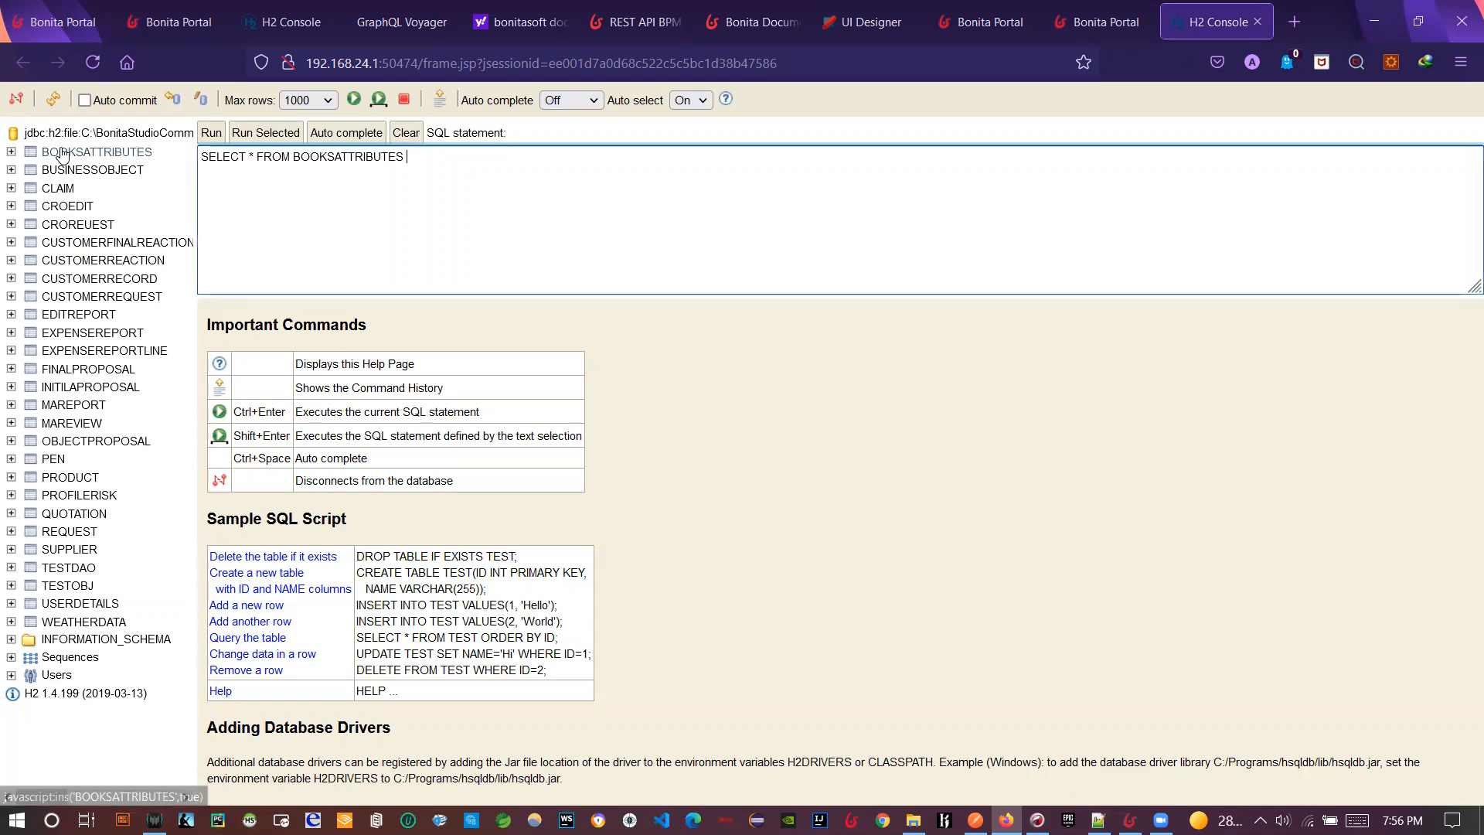
{"action": "left_click", "coordinate": [211, 134]}
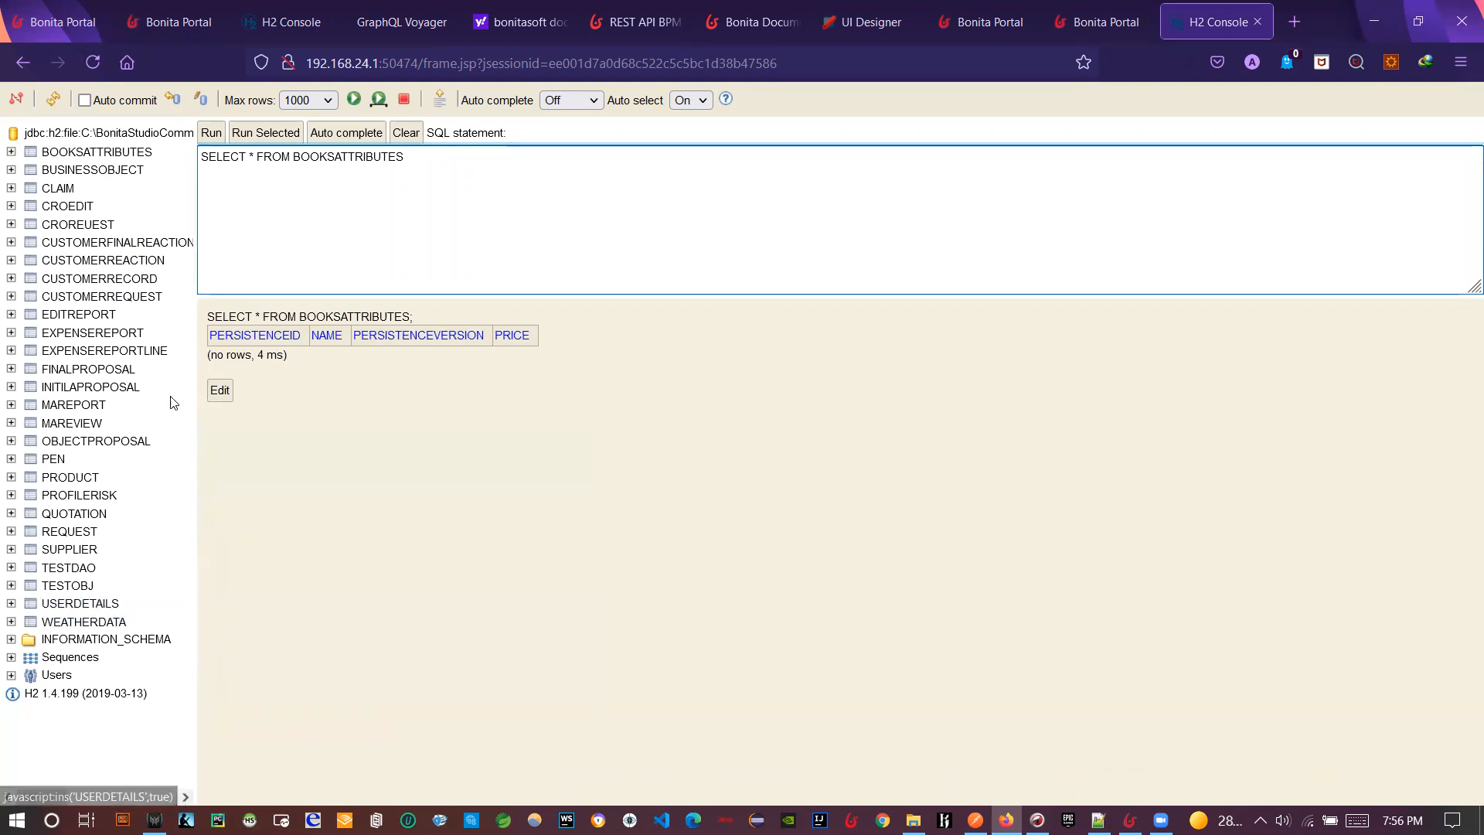
{"action": "left_click_drag", "start_coordinate": [194, 280], "coordinate": [236, 280]}
{"action": "left_click", "coordinate": [11, 152]}
- Run a SELECT on the BUSINESSOBJECT table, see the single Book1 row priced 10, and return to Studio
{"action": "left_click", "coordinate": [11, 260]}
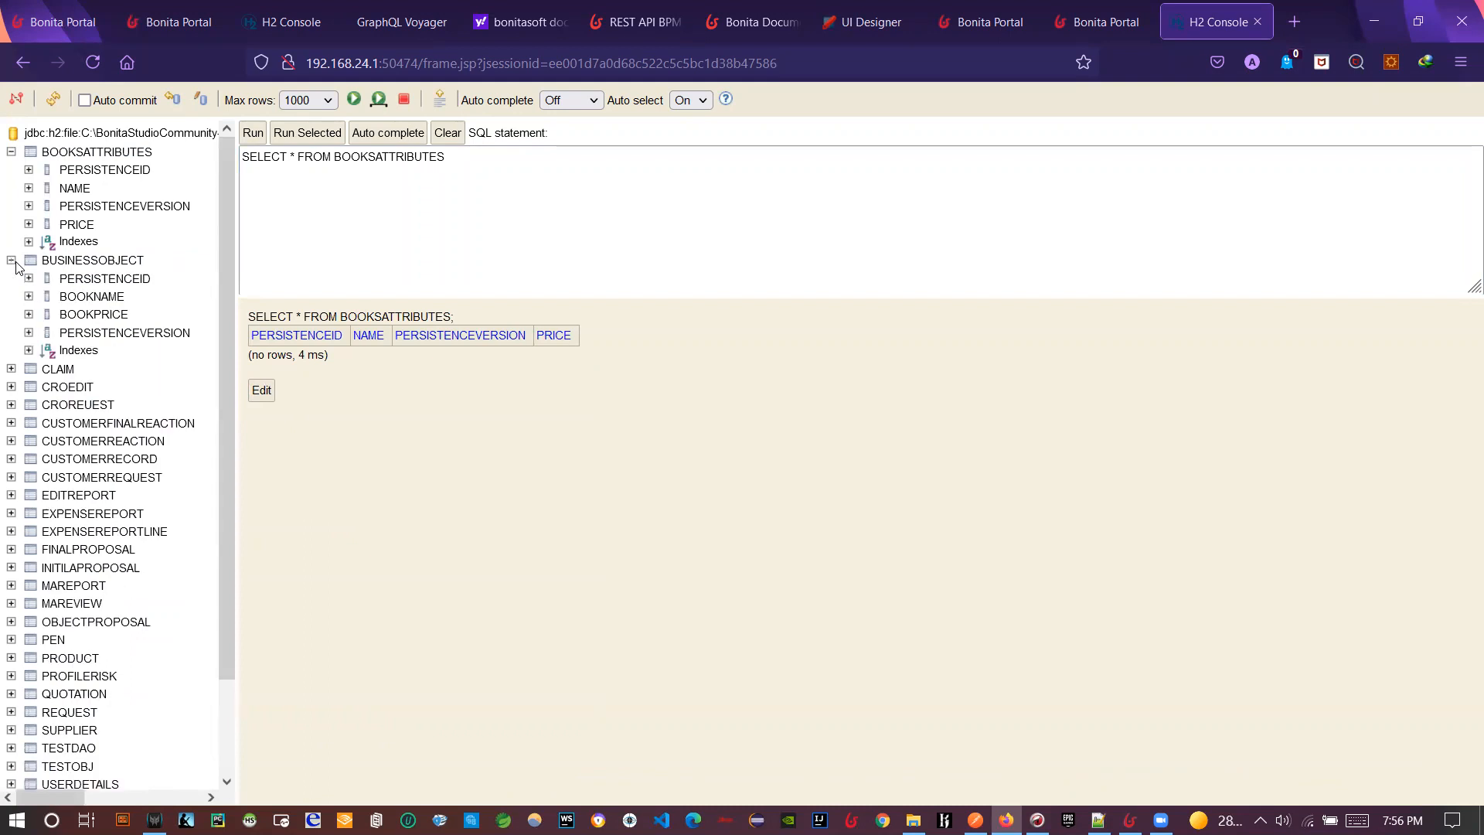
{"action": "left_click", "coordinate": [91, 260]}
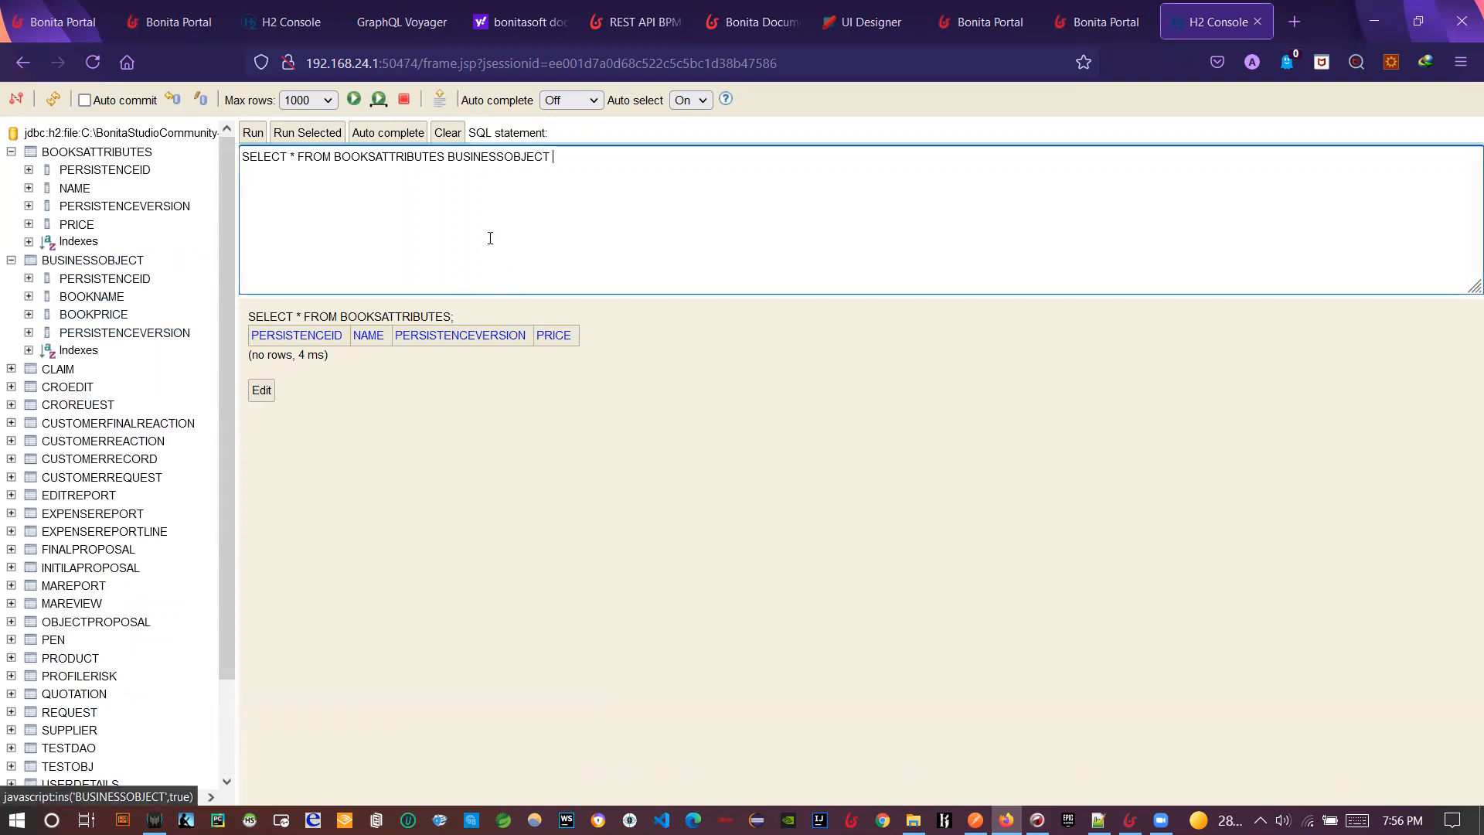
{"action": "left_click_drag", "start_coordinate": [553, 157], "coordinate": [151, 143]}
{"action": "key", "text": "BackSpace"}
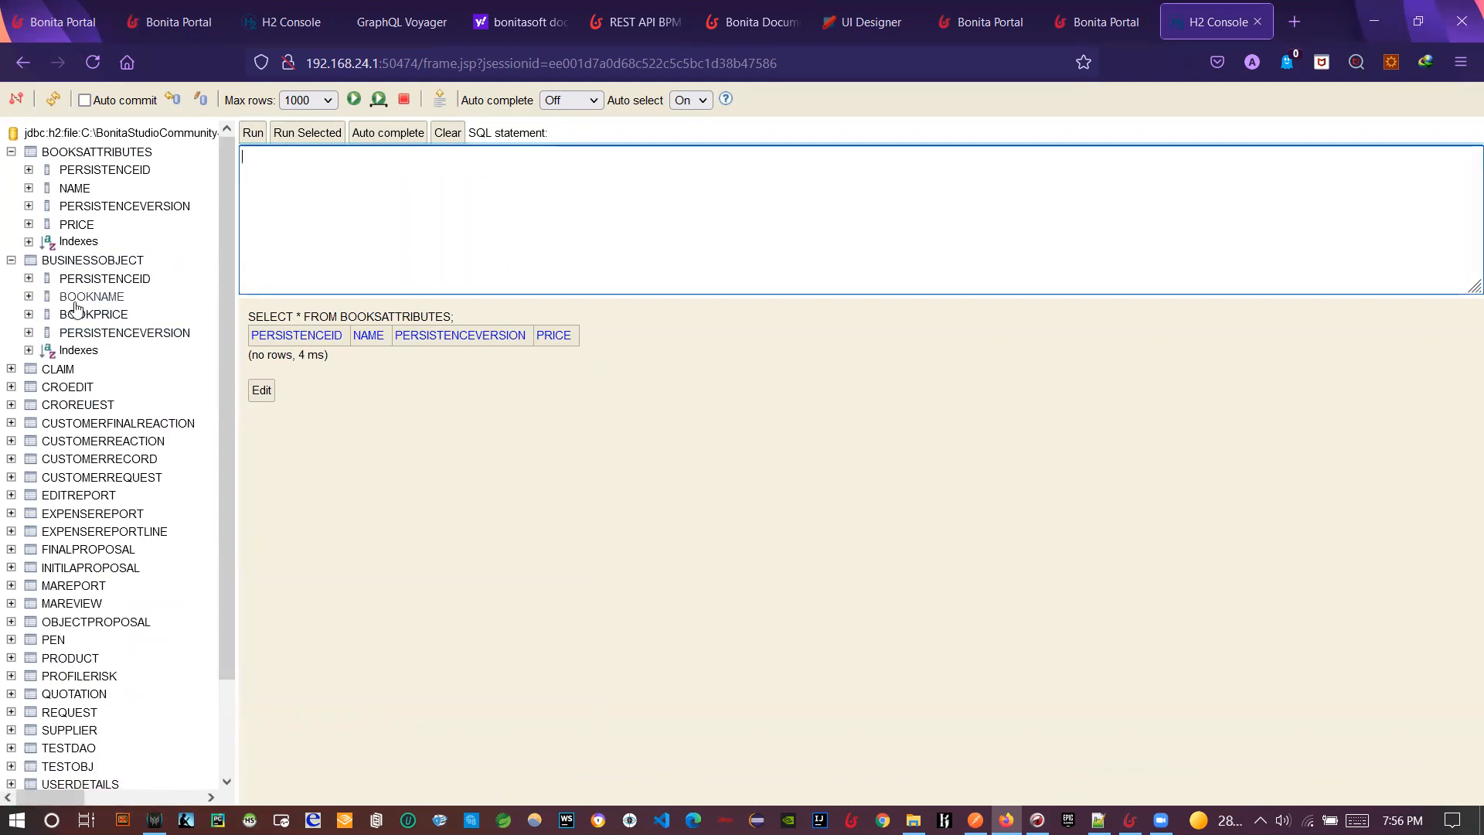
{"action": "left_click", "coordinate": [91, 259]}
{"action": "left_click", "coordinate": [246, 138]}
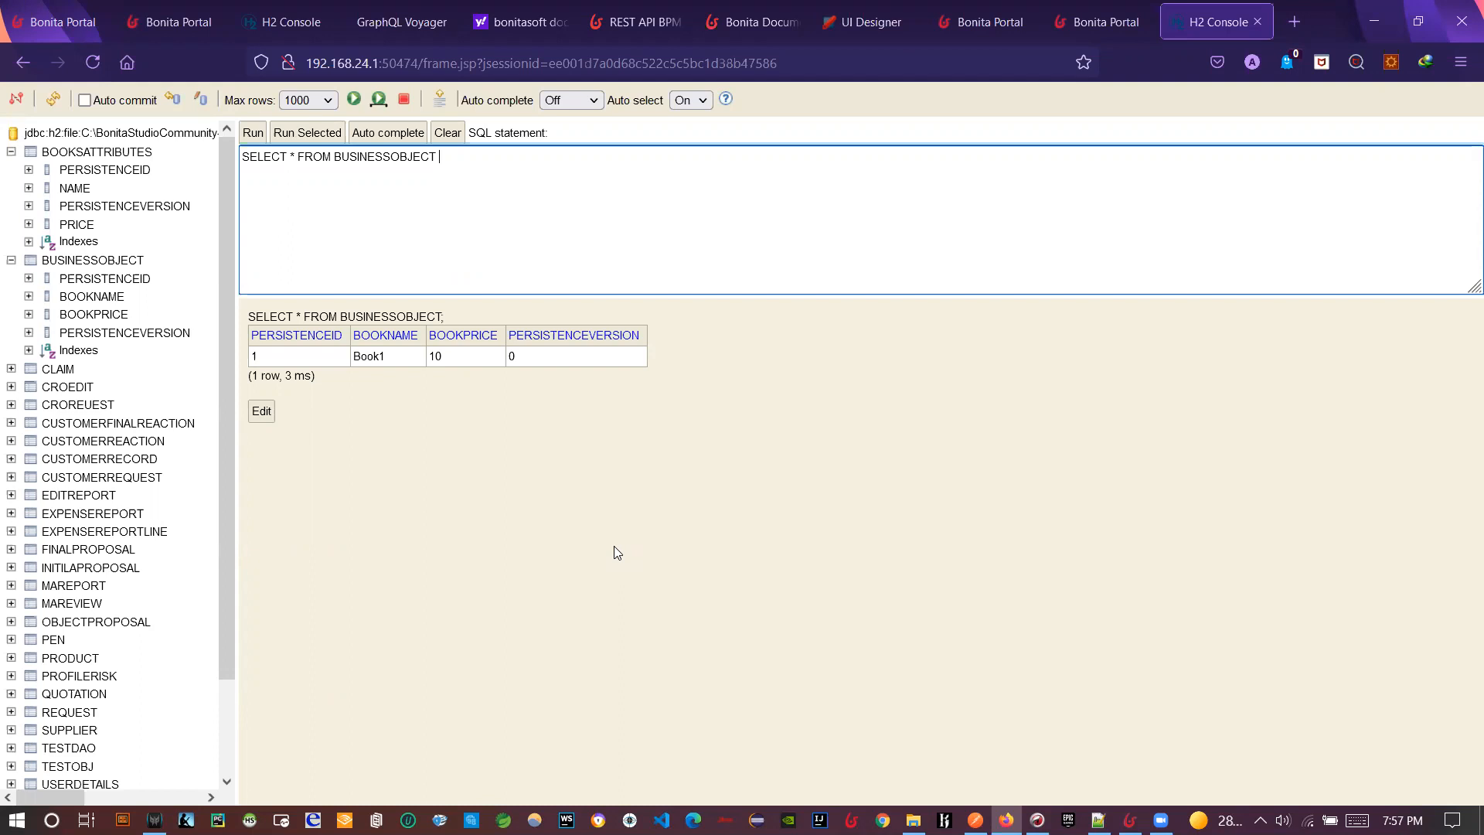
{"action": "key", "text": "alt+Tab"}
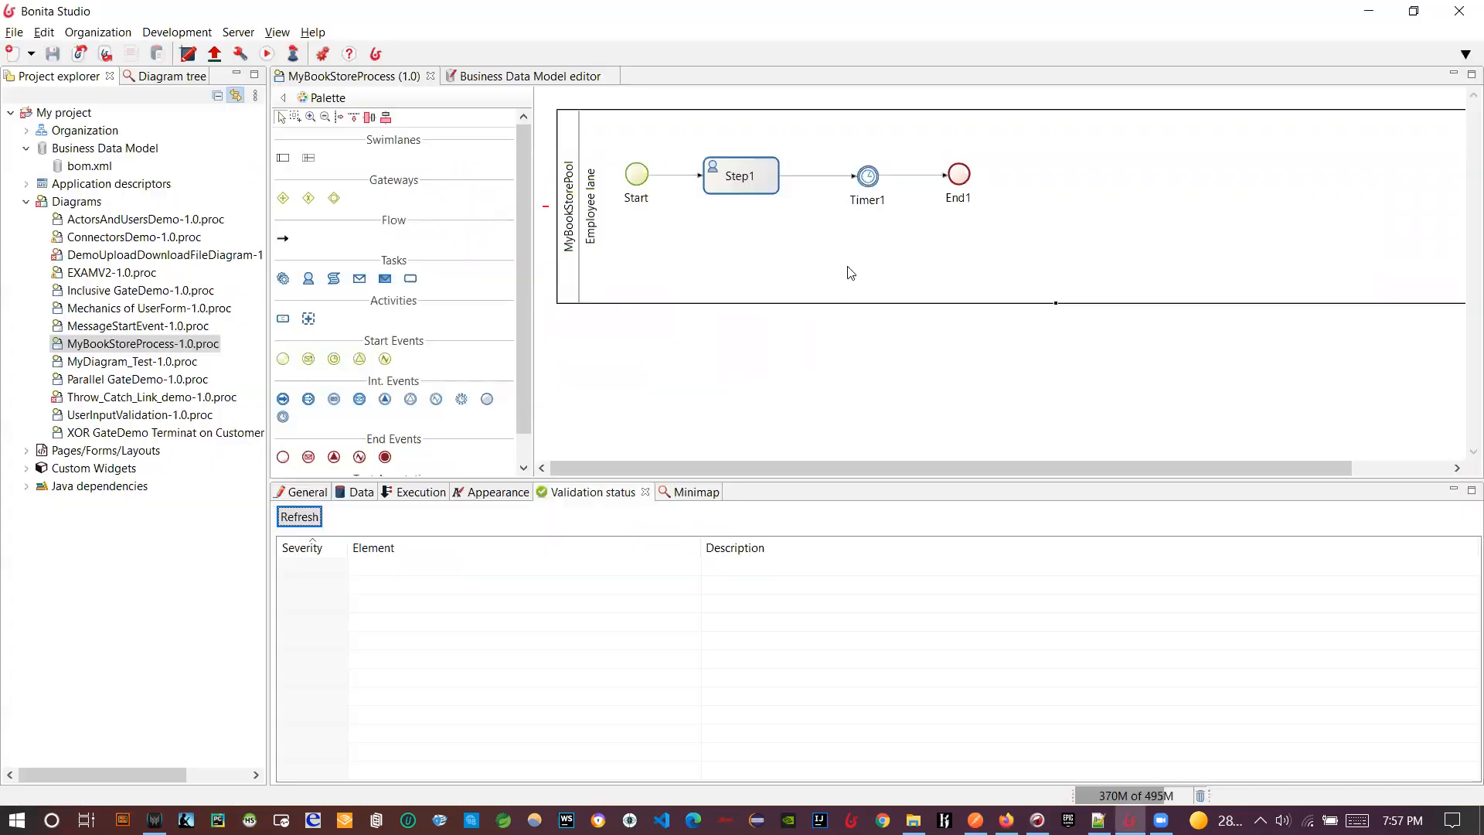
- Shift End1 and Timer1 right and insert a new human task Step2 between Step1 and Timer1
{"action": "left_click_drag", "start_coordinate": [957, 175], "coordinate": [1102, 175]}
{"action": "left_click_drag", "start_coordinate": [858, 176], "coordinate": [997, 175]}
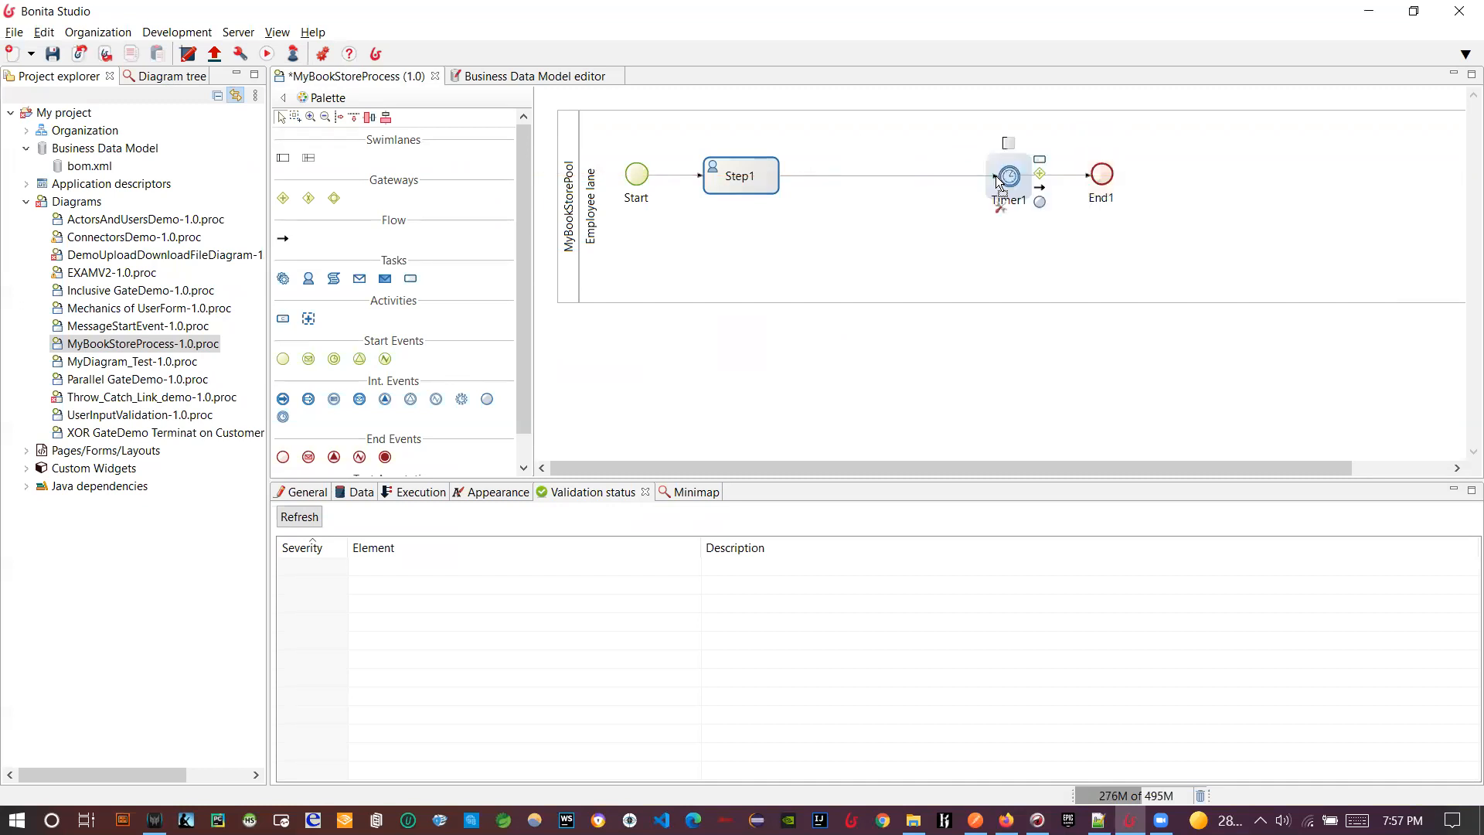
{"action": "left_click", "coordinate": [308, 279]}
{"action": "left_click", "coordinate": [869, 224]}
{"action": "left_click", "coordinate": [994, 174]}
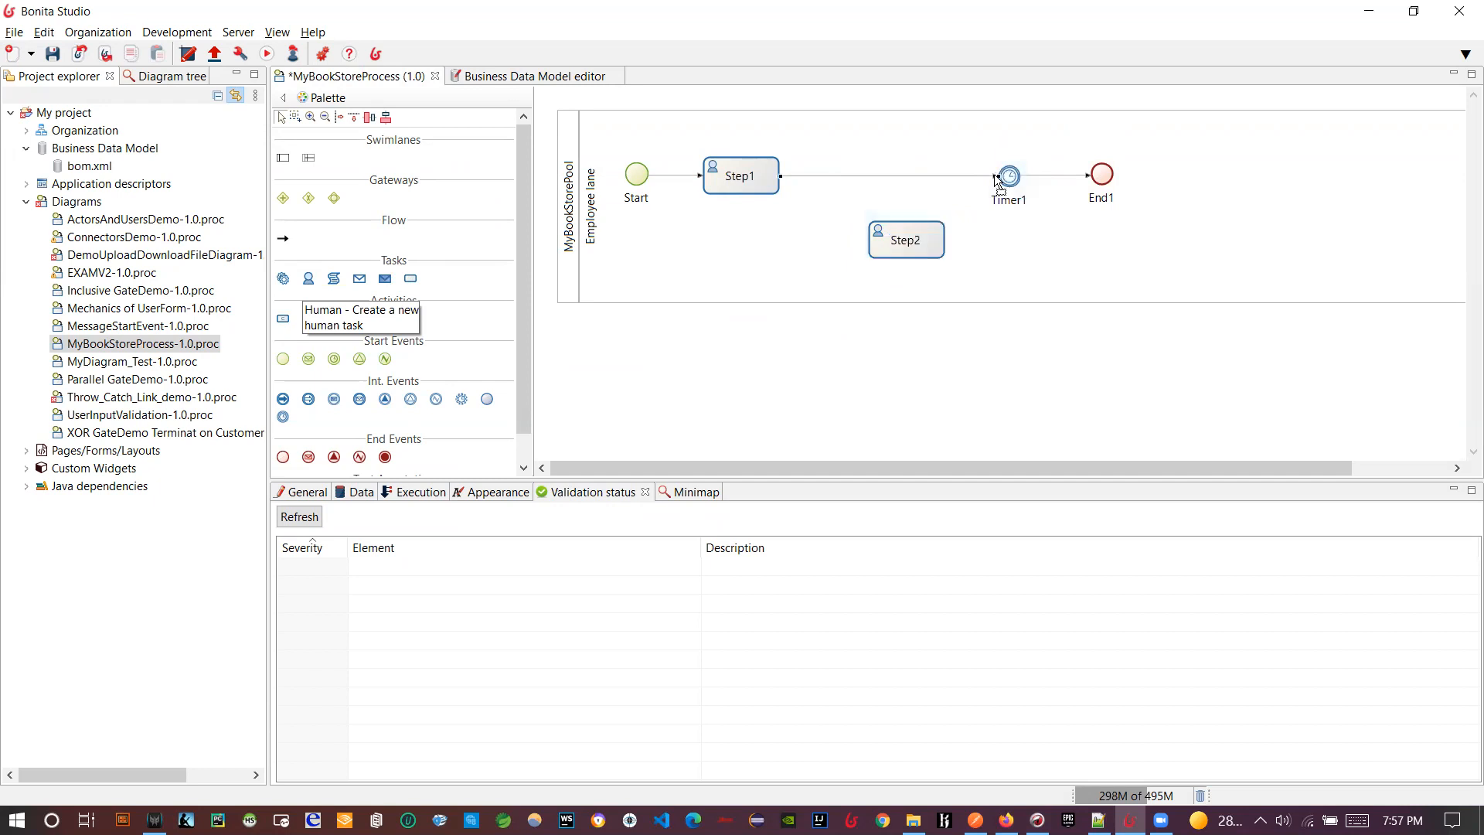
{"action": "mouse_move", "coordinate": [997, 176]}
{"action": "left_mouse_down"}
{"action": "mouse_move", "coordinate": [910, 238]}
{"action": "mouse_move", "coordinate": [891, 181]}
{"action": "mouse_move", "coordinate": [955, 192]}
{"action": "mouse_move", "coordinate": [1009, 177]}
{"action": "left_mouse_up"}
{"action": "left_click_drag", "start_coordinate": [909, 190], "coordinate": [890, 188]}
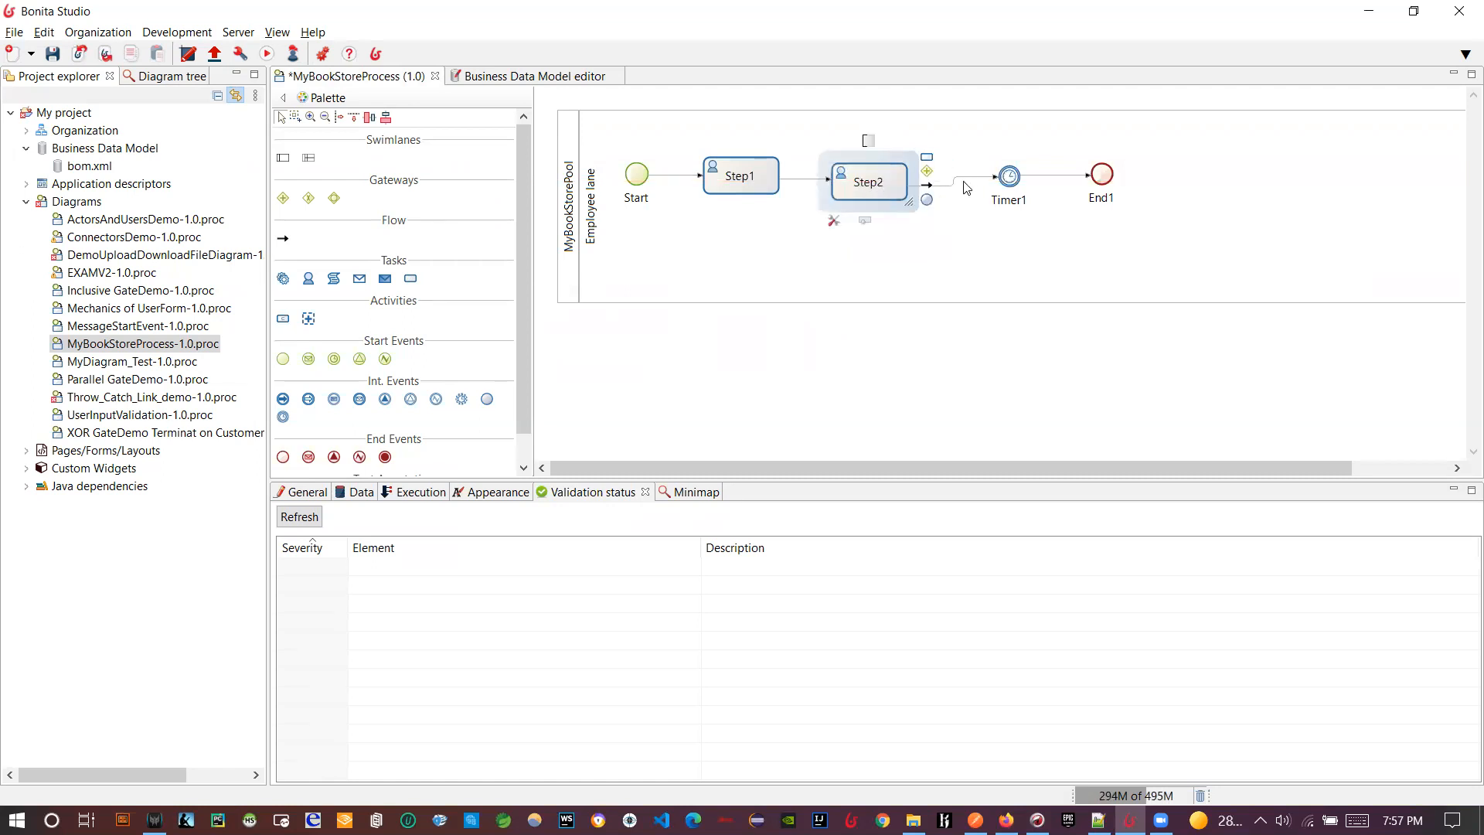
{"action": "left_click_drag", "start_coordinate": [1009, 175], "coordinate": [991, 181]}
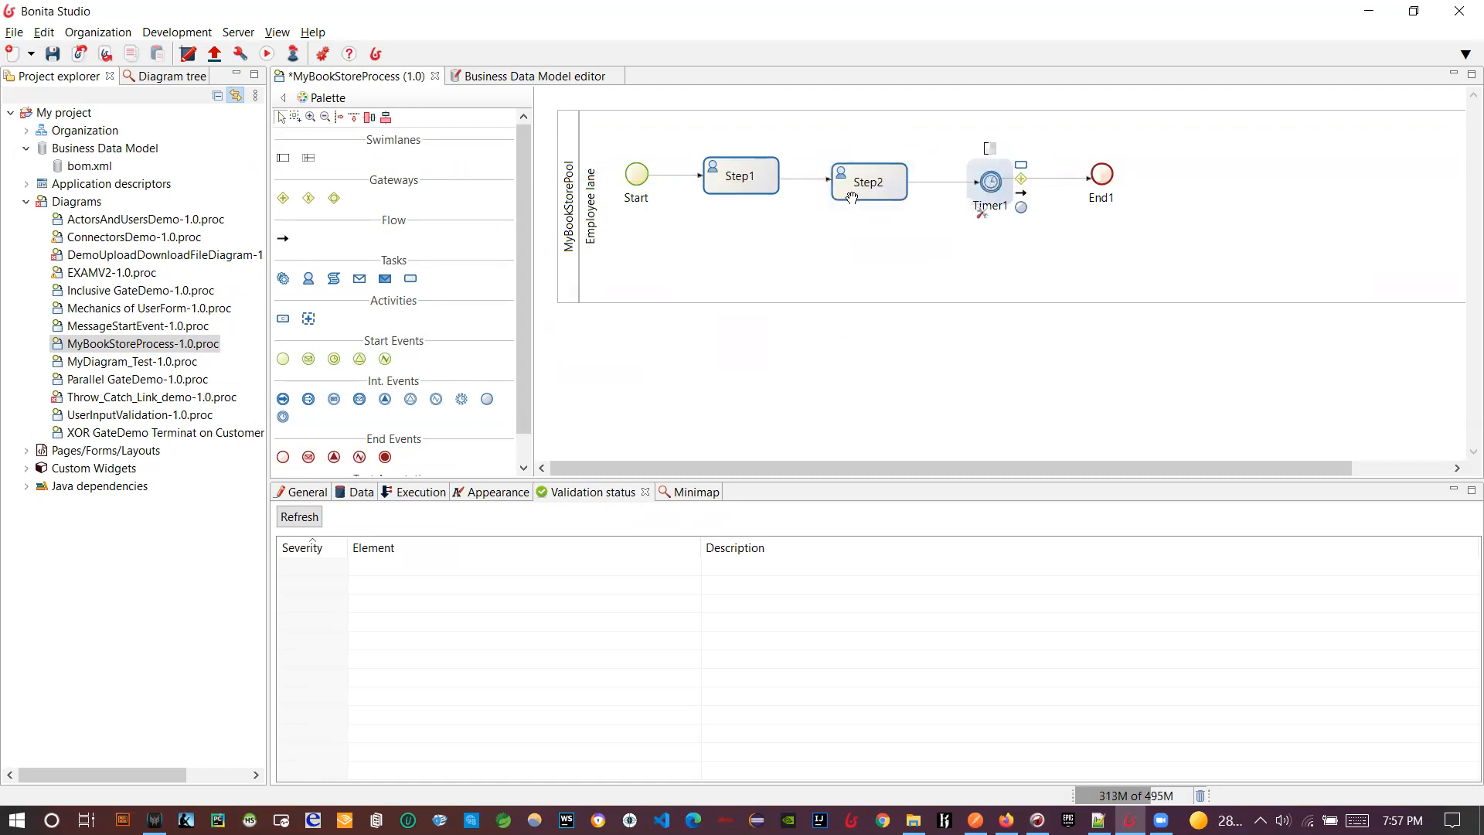
- Change Step2 into a call activity, make the lane taller, and show Step2's general properties
{"action": "left_click", "coordinate": [865, 220]}
{"action": "left_click", "coordinate": [845, 239]}
{"action": "left_click", "coordinate": [883, 306]}
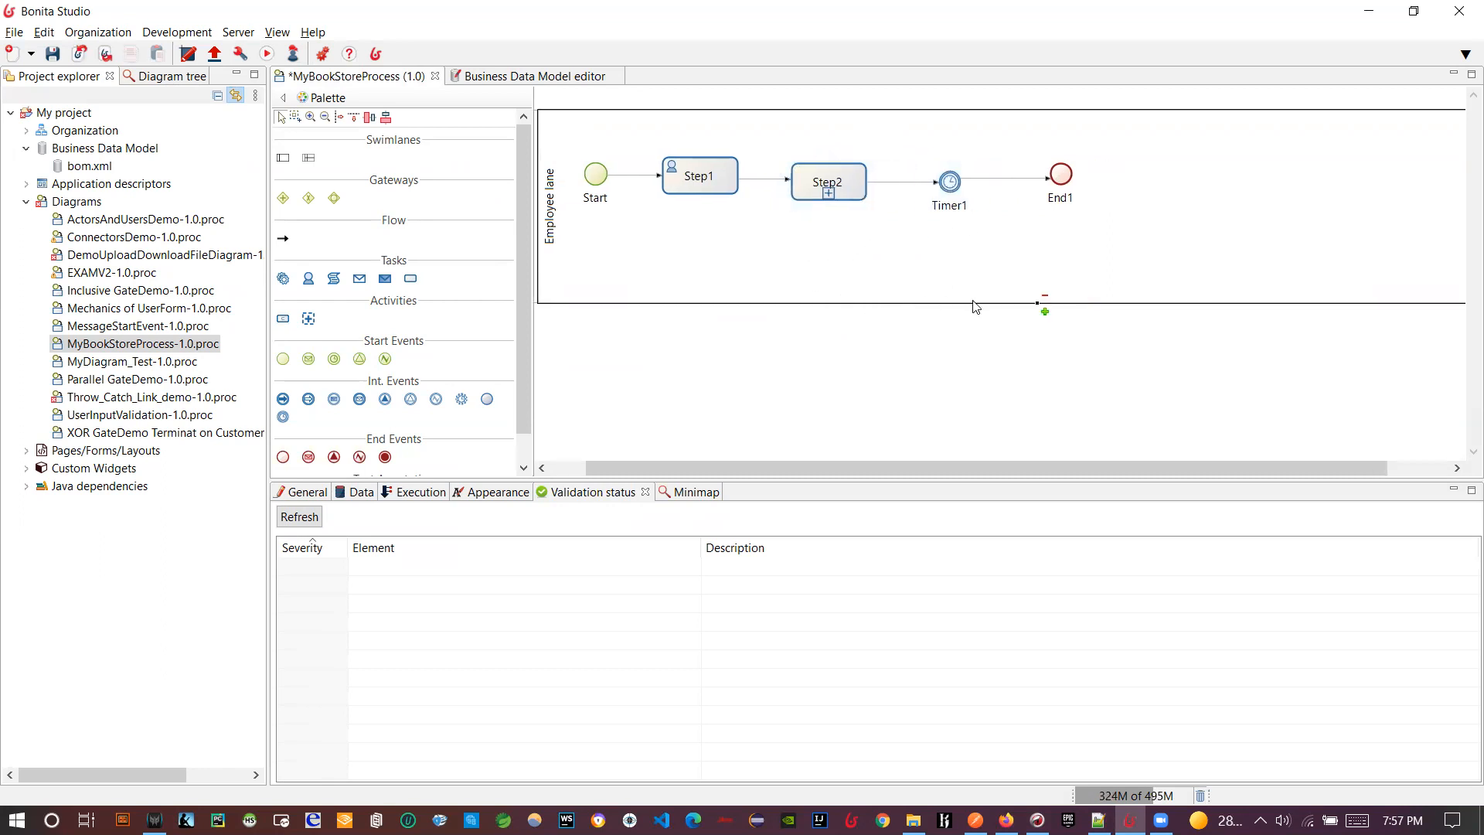
{"action": "left_click", "coordinate": [1042, 311]}
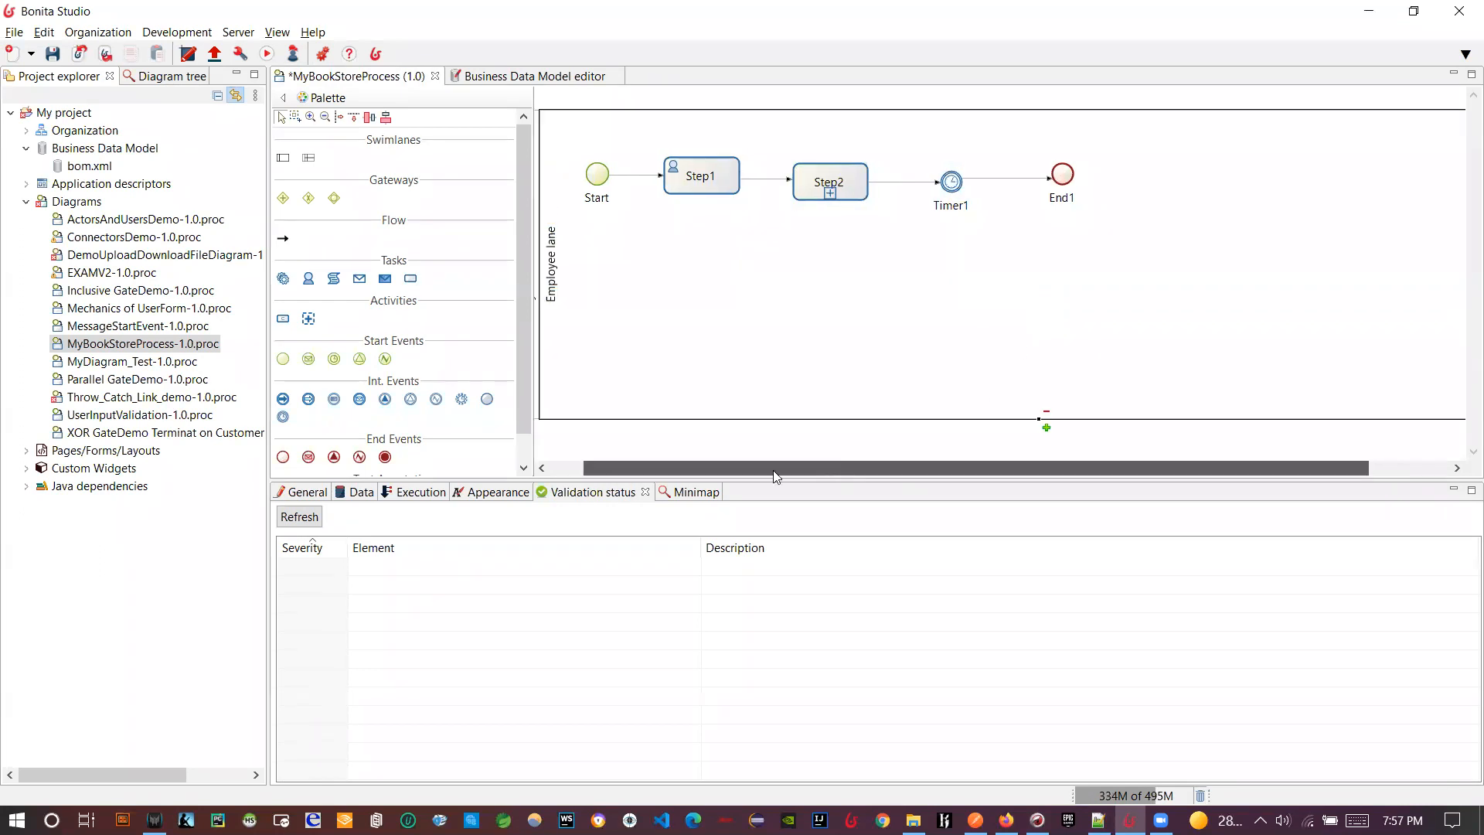
{"action": "left_click_drag", "start_coordinate": [772, 470], "coordinate": [737, 470]}
{"action": "left_click", "coordinate": [843, 195]}
{"action": "left_click", "coordinate": [303, 493]}
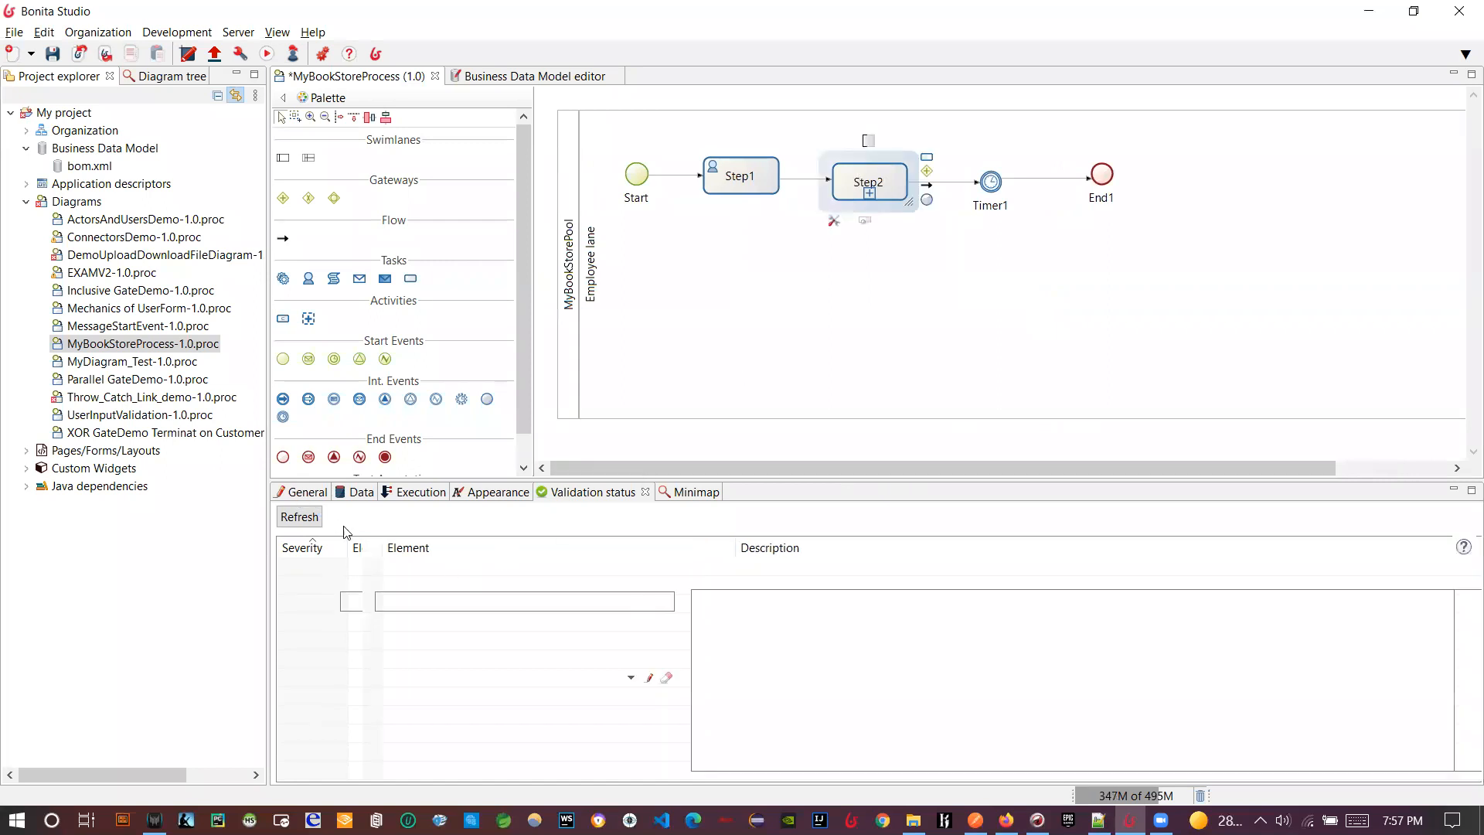
- Rename Step2 to 'call activity' and show its still-empty Process to call settings
{"action": "double_click", "coordinate": [409, 596]}
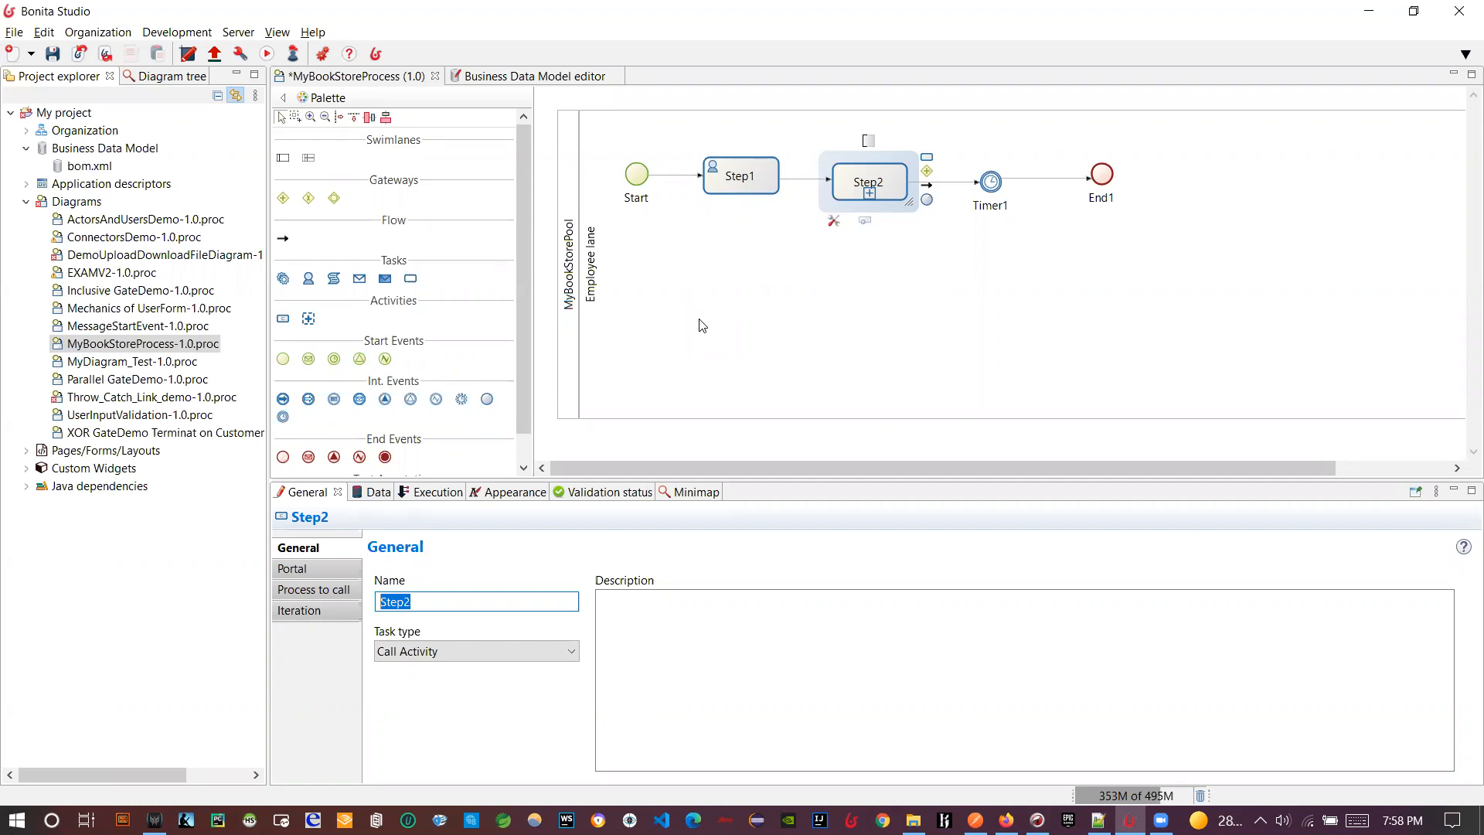
{"action": "type", "text": "call activity"}
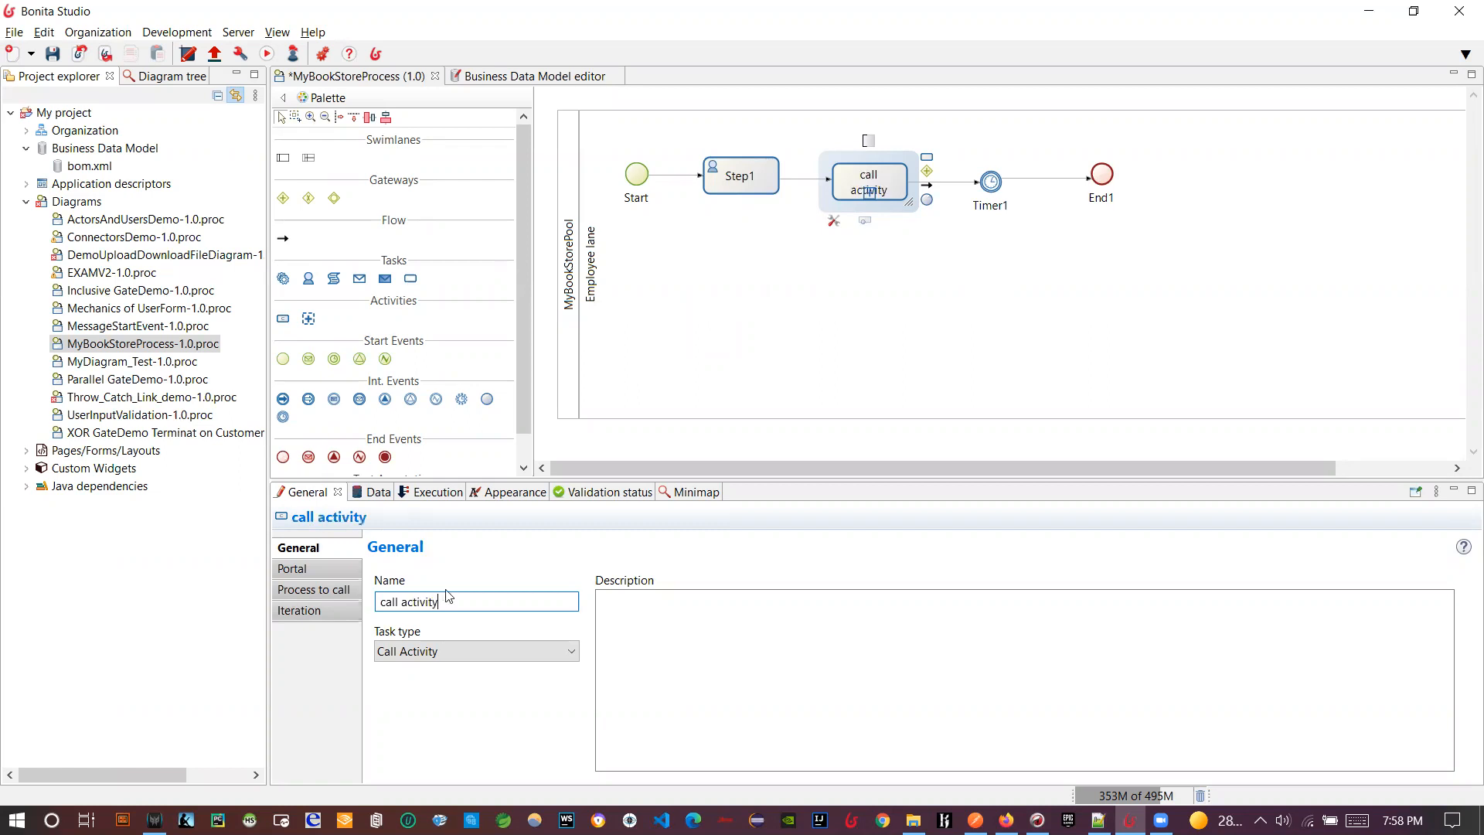
{"action": "left_click", "coordinate": [787, 304]}
{"action": "left_click", "coordinate": [831, 192]}
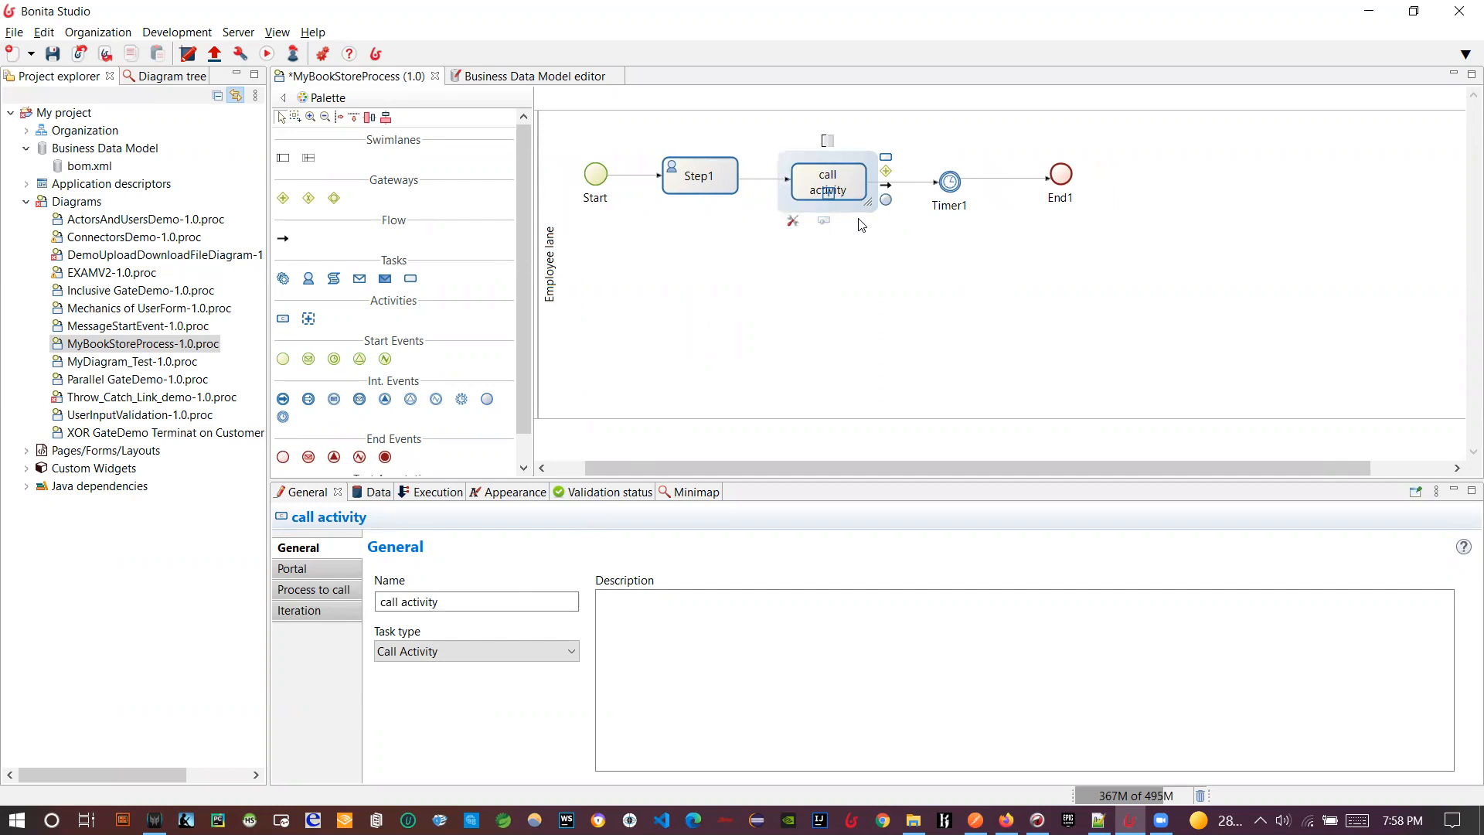
{"action": "left_click", "coordinate": [350, 591]}
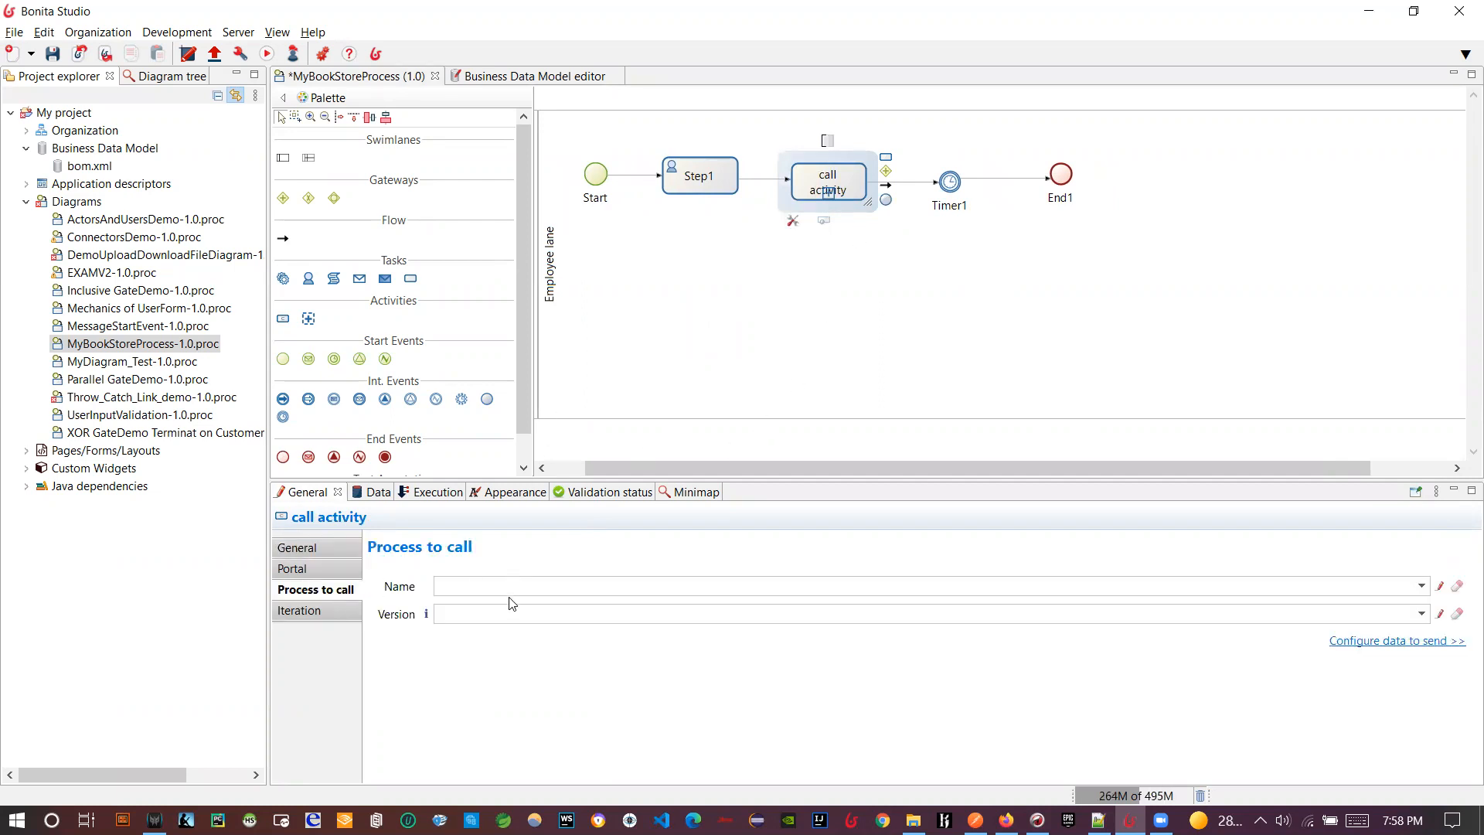
{"action": "left_click_drag", "start_coordinate": [699, 464], "coordinate": [635, 468]}
- Create a new process diagram and add a plain end event End1 after Step1
{"action": "left_click", "coordinate": [31, 54]}
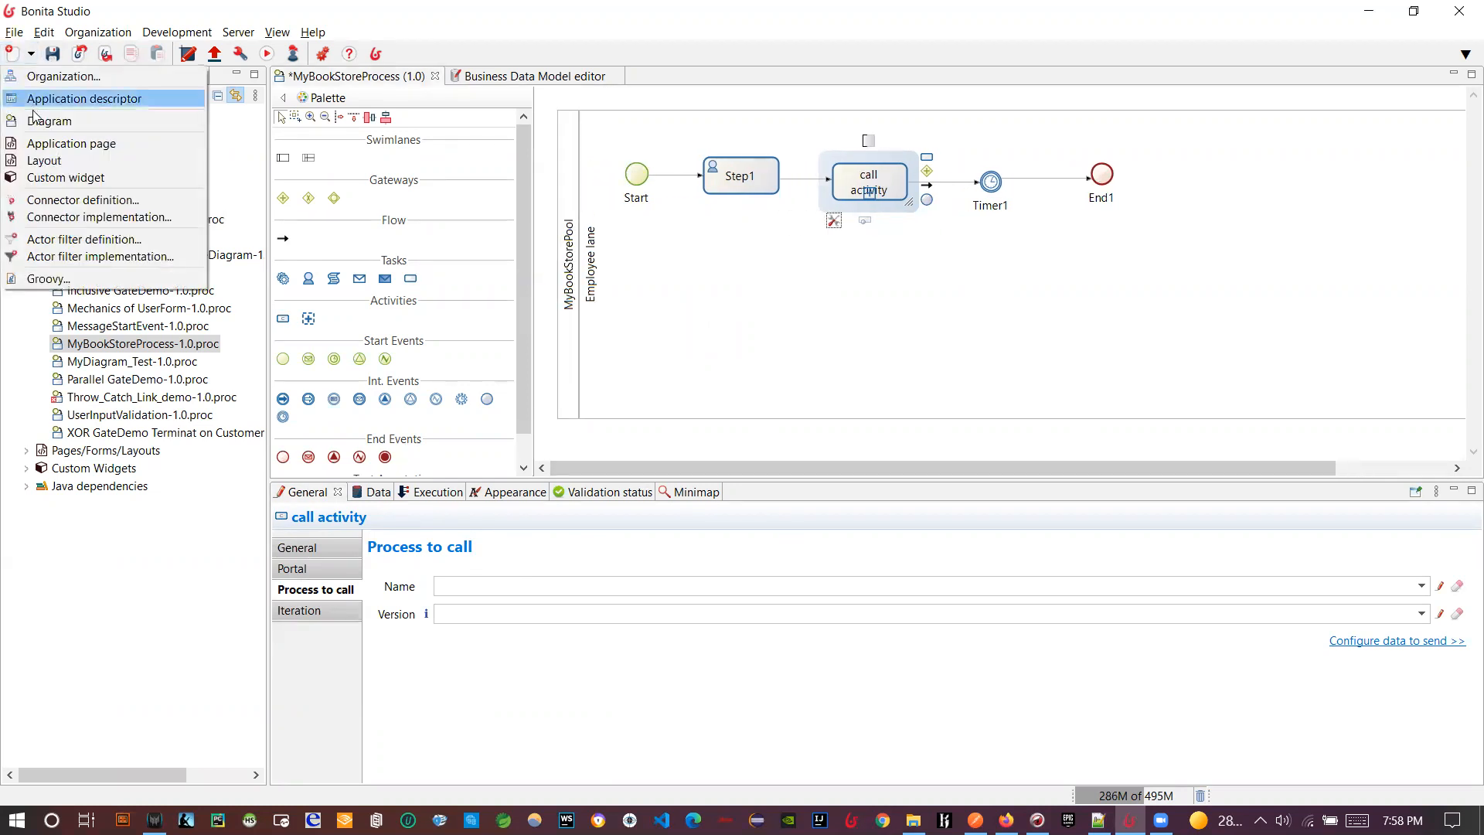
{"action": "left_click", "coordinate": [39, 120]}
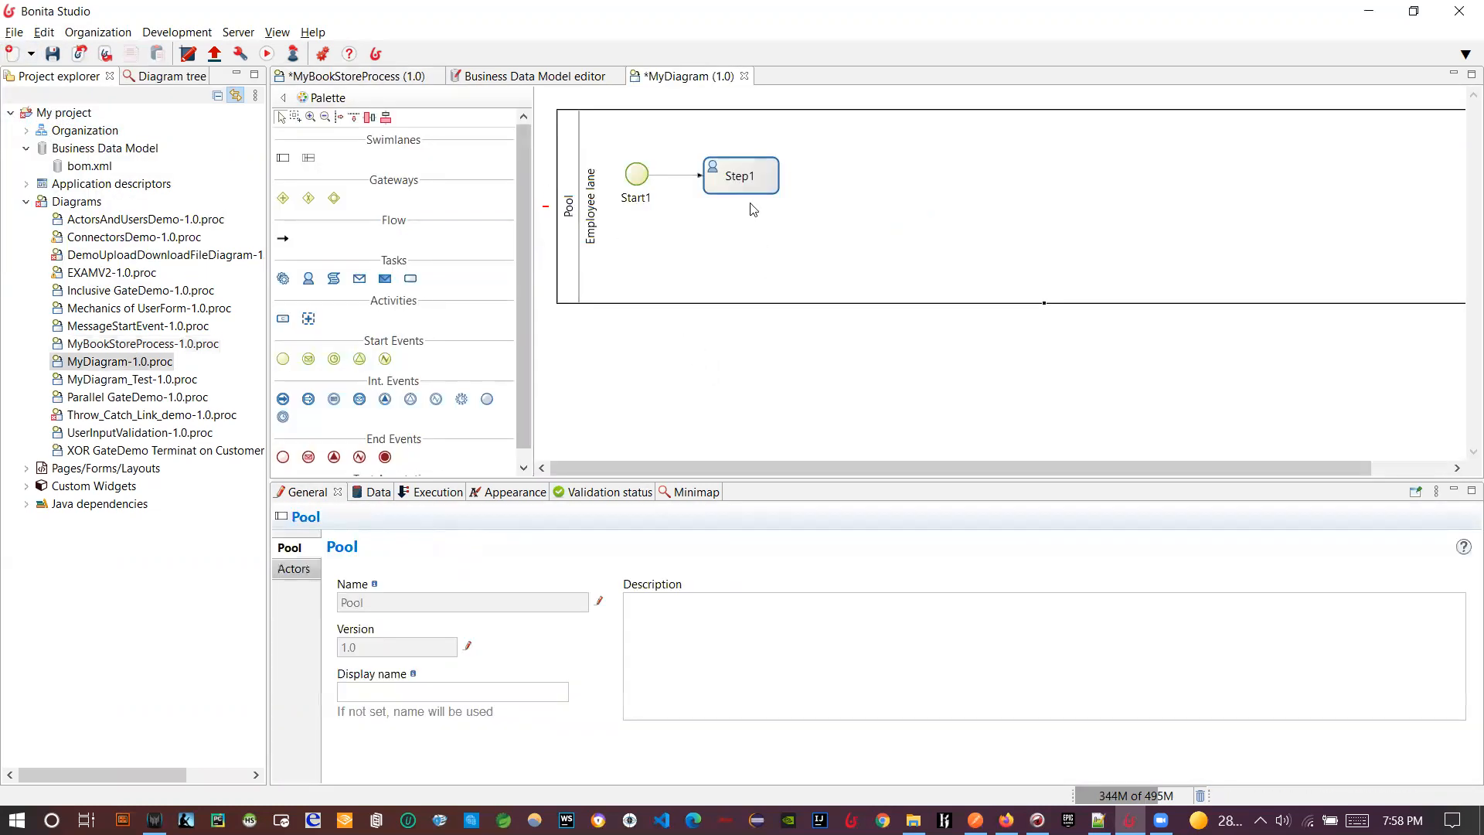
{"action": "left_click", "coordinate": [751, 186]}
{"action": "left_click_drag", "start_coordinate": [798, 193], "coordinate": [869, 181]}
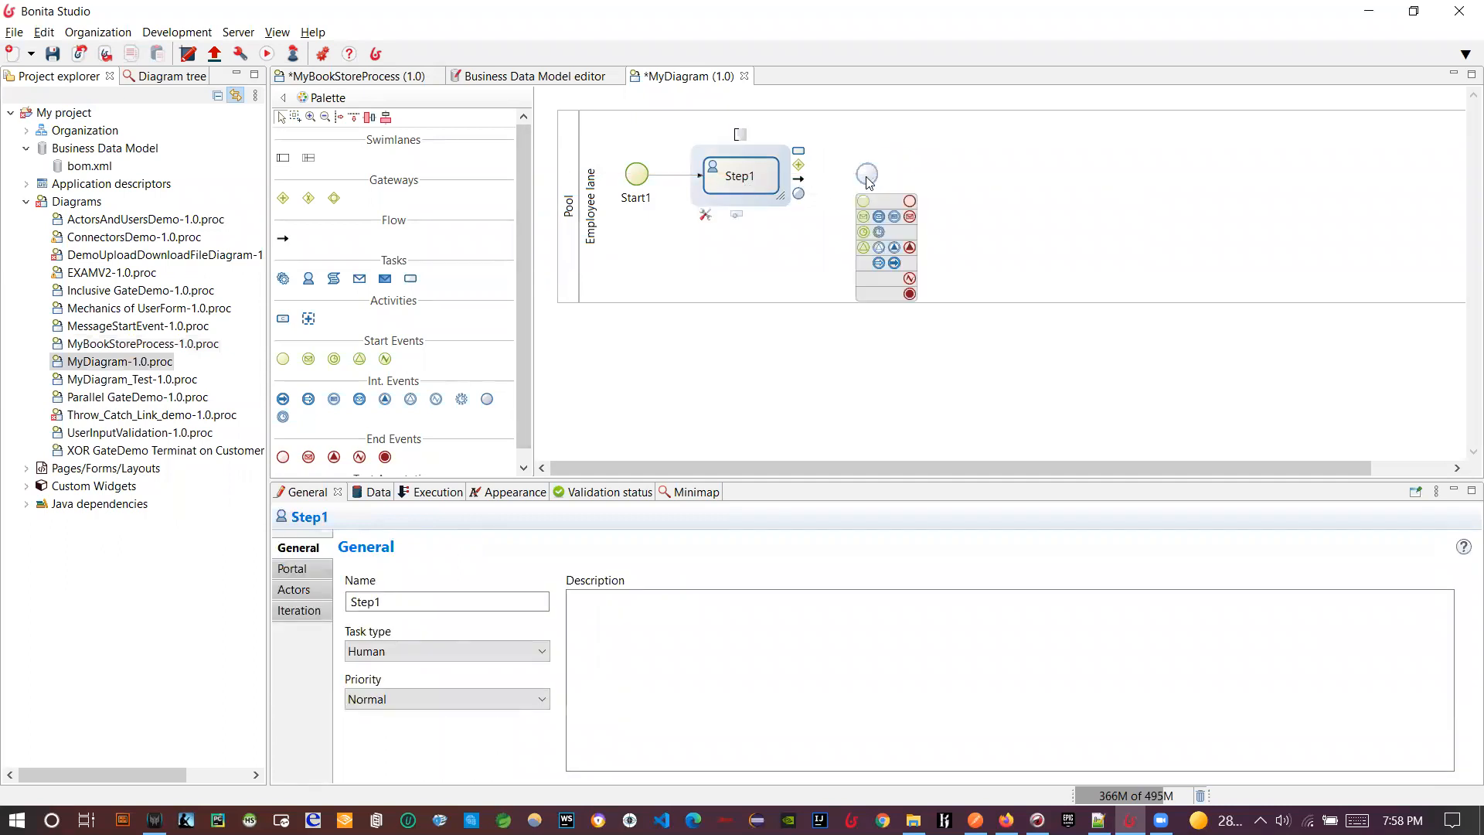
{"action": "left_click", "coordinate": [910, 201]}
{"action": "left_click", "coordinate": [759, 179]}
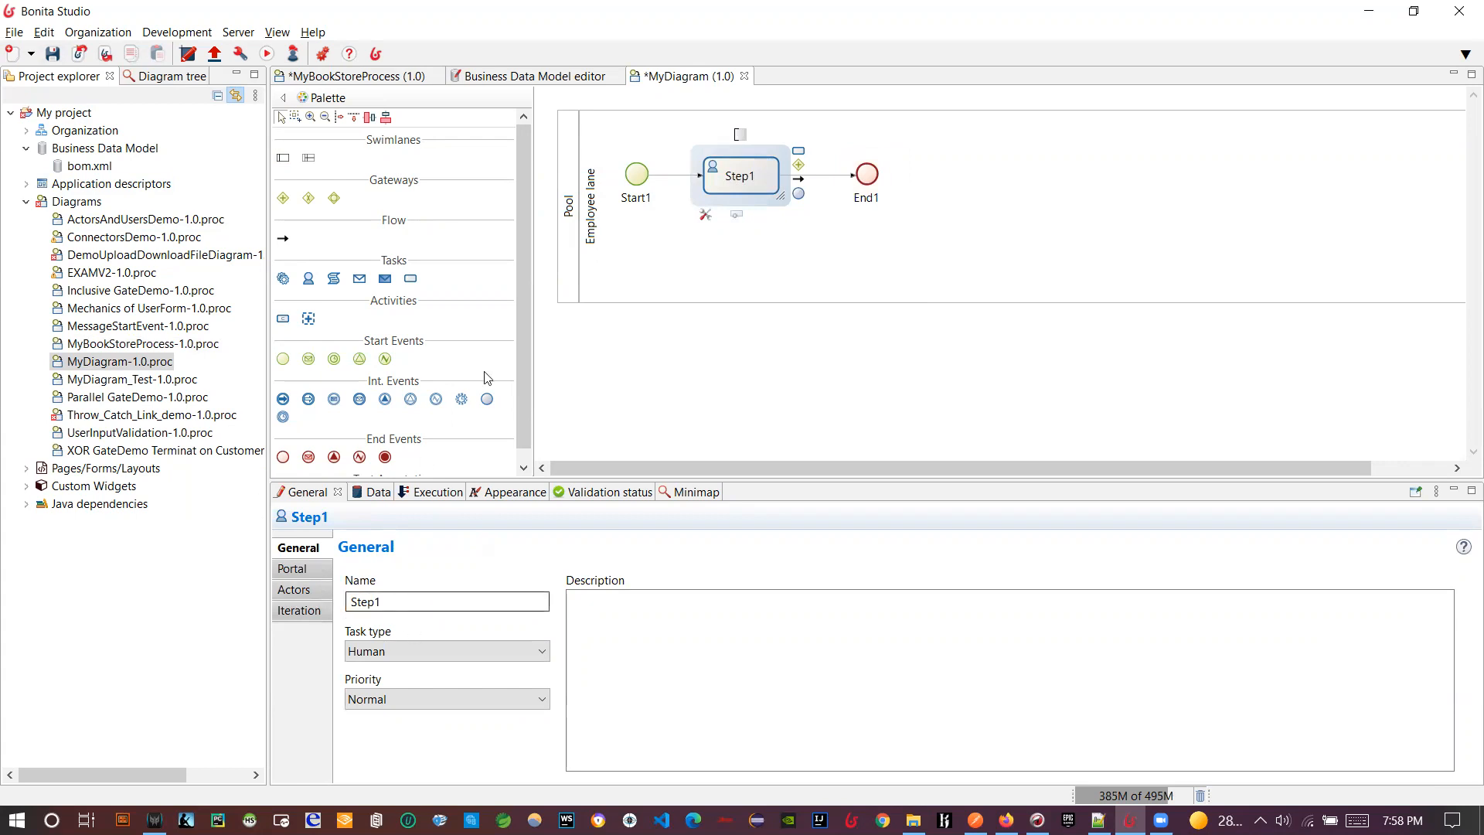
- Rename the new diagram's pool to 'Child Pool'
{"action": "left_click", "coordinate": [564, 288]}
{"action": "left_click", "coordinate": [601, 603]}
{"action": "type", "text": "Child Pool"}
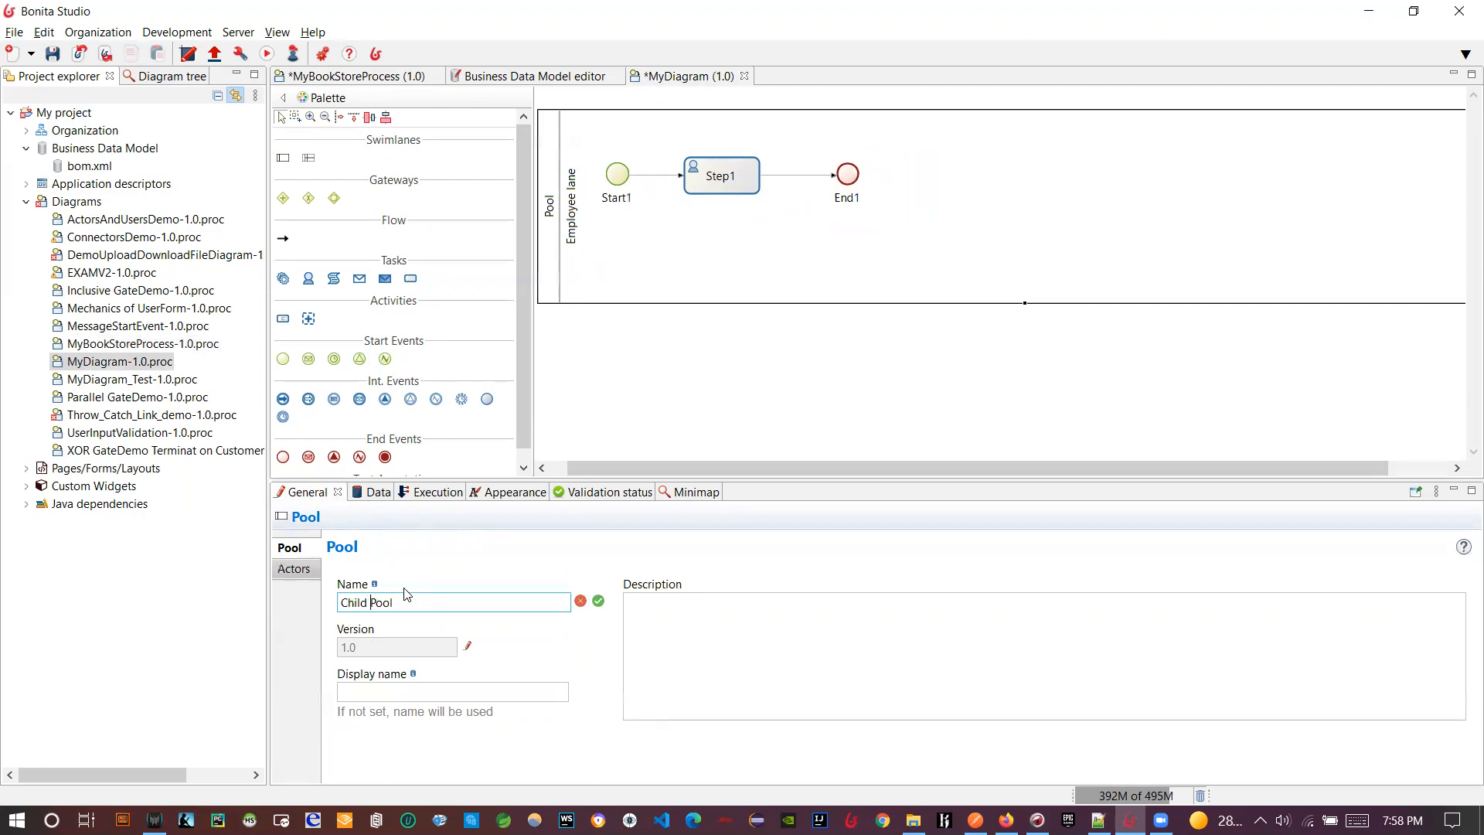
{"action": "key", "text": "ctrl+a"}
{"action": "key", "text": "ctrl+c"}
{"action": "left_click", "coordinate": [661, 372]}
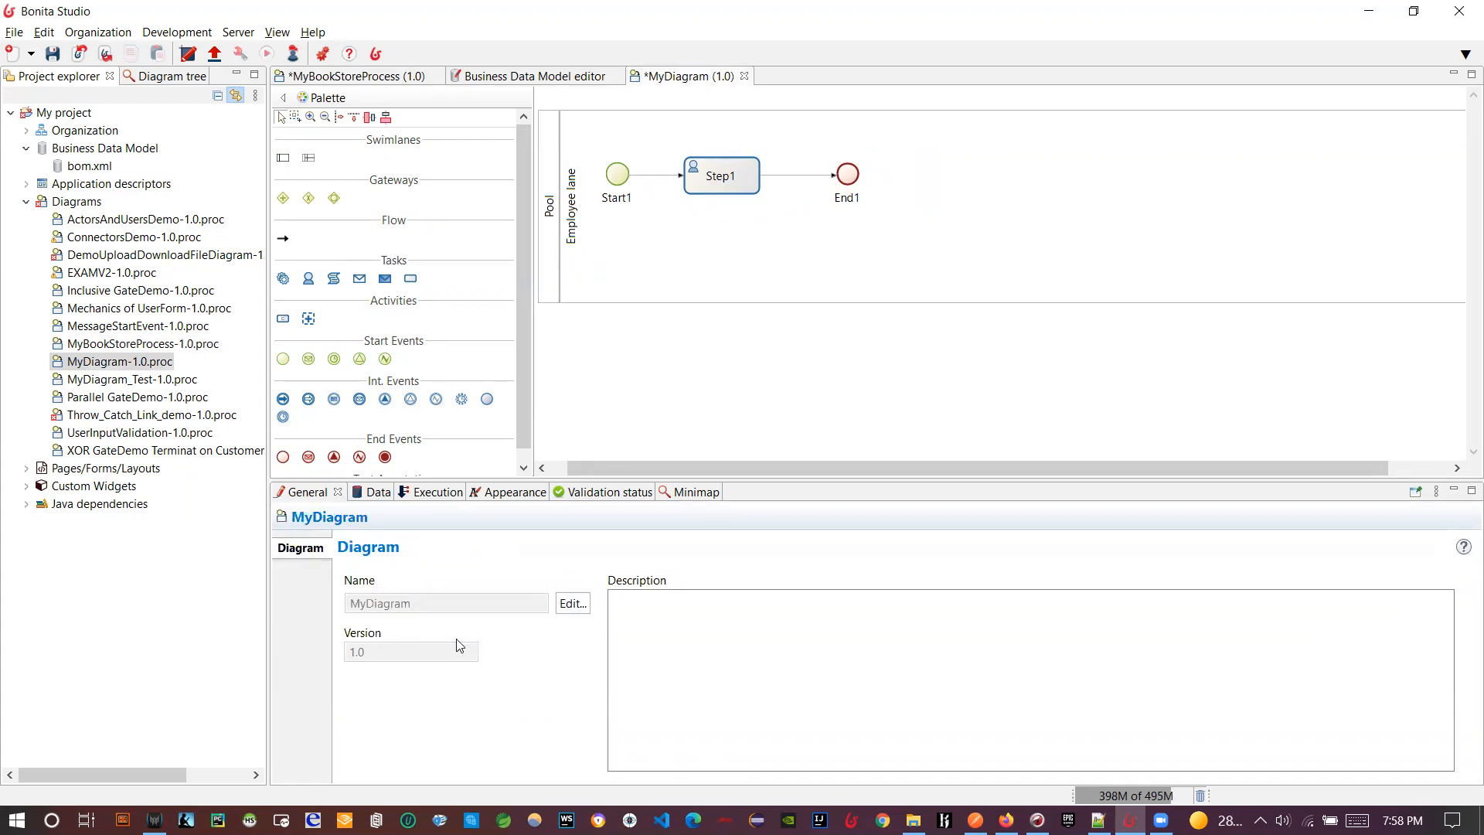
{"action": "left_click", "coordinate": [550, 262]}
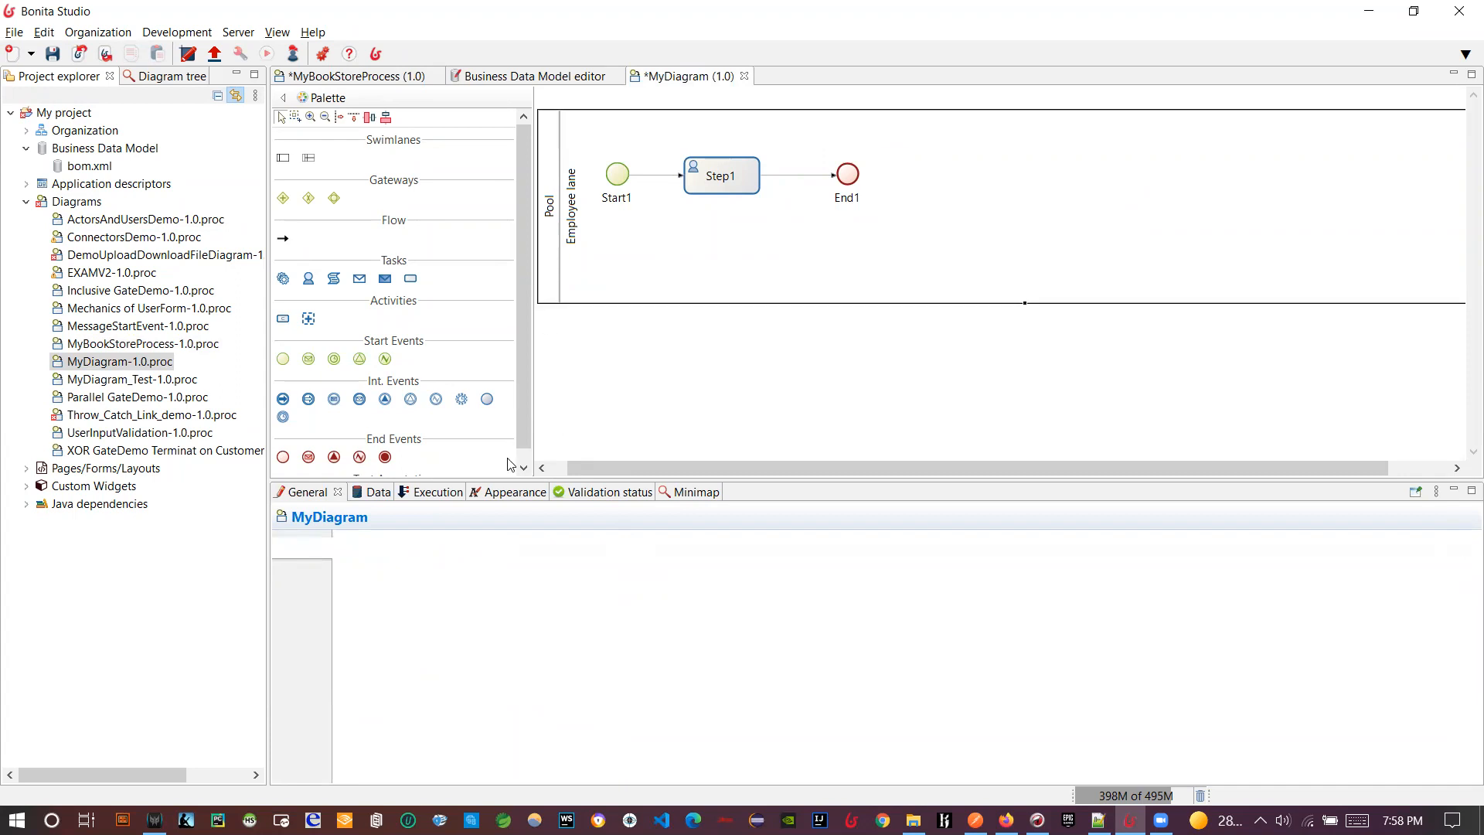
{"action": "left_click", "coordinate": [599, 606]}
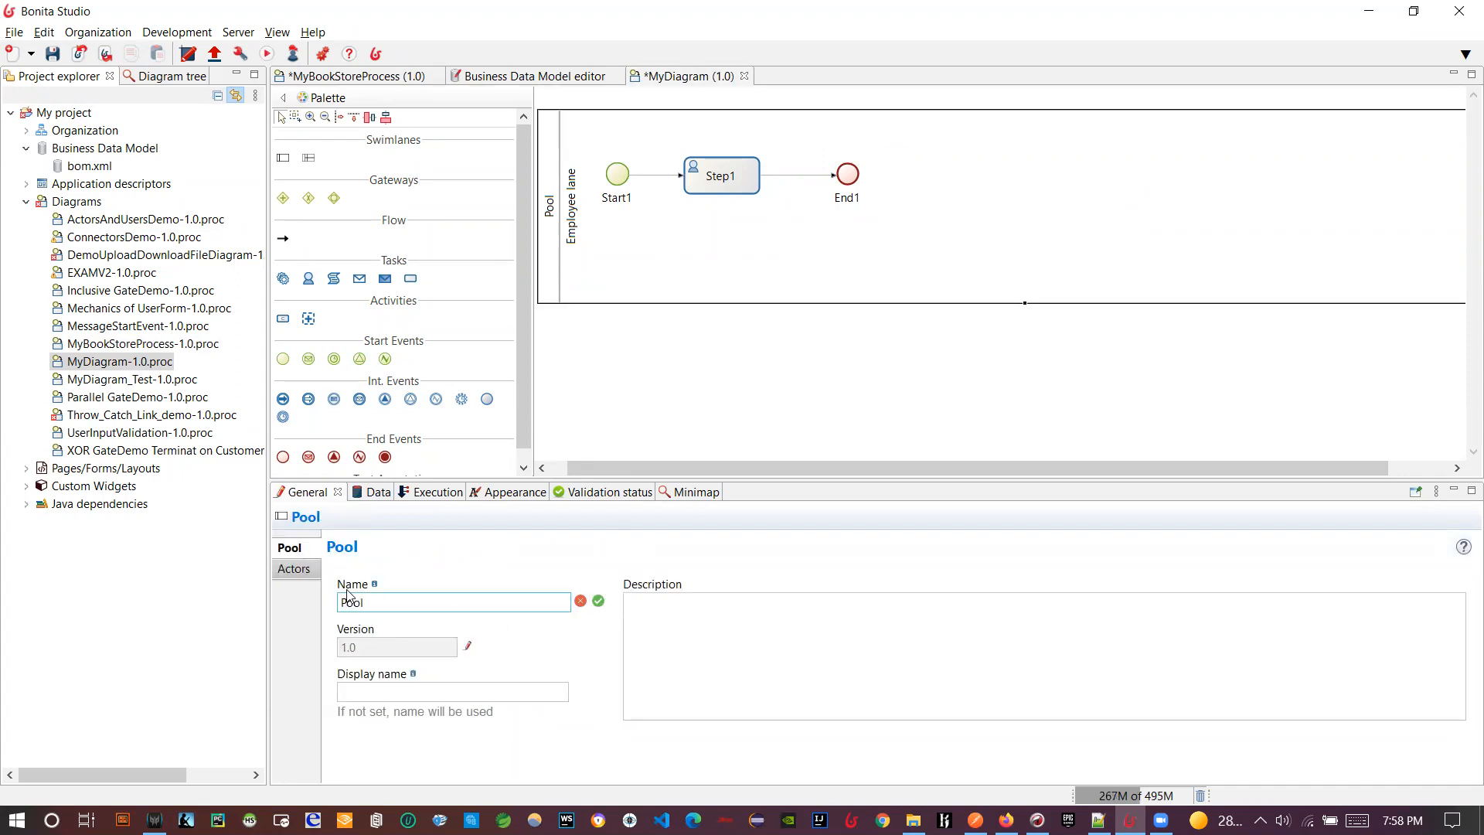
{"action": "left_click_drag", "start_coordinate": [341, 602], "coordinate": [541, 618]}
{"action": "type", "text": "Child Pool"}
{"action": "left_click", "coordinate": [599, 601]}
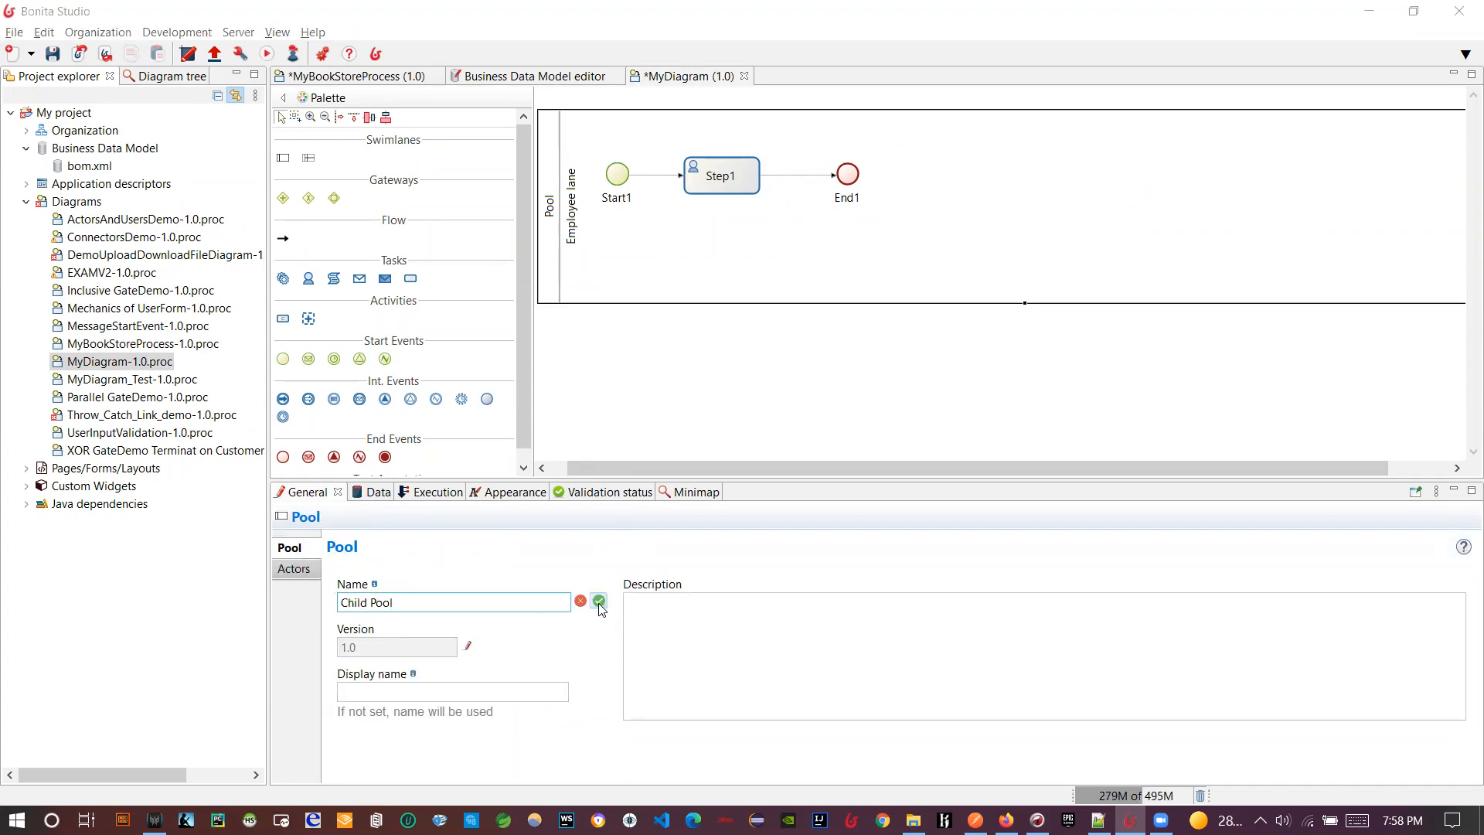
{"action": "left_click", "coordinate": [659, 300]}
{"action": "left_click", "coordinate": [666, 384]}
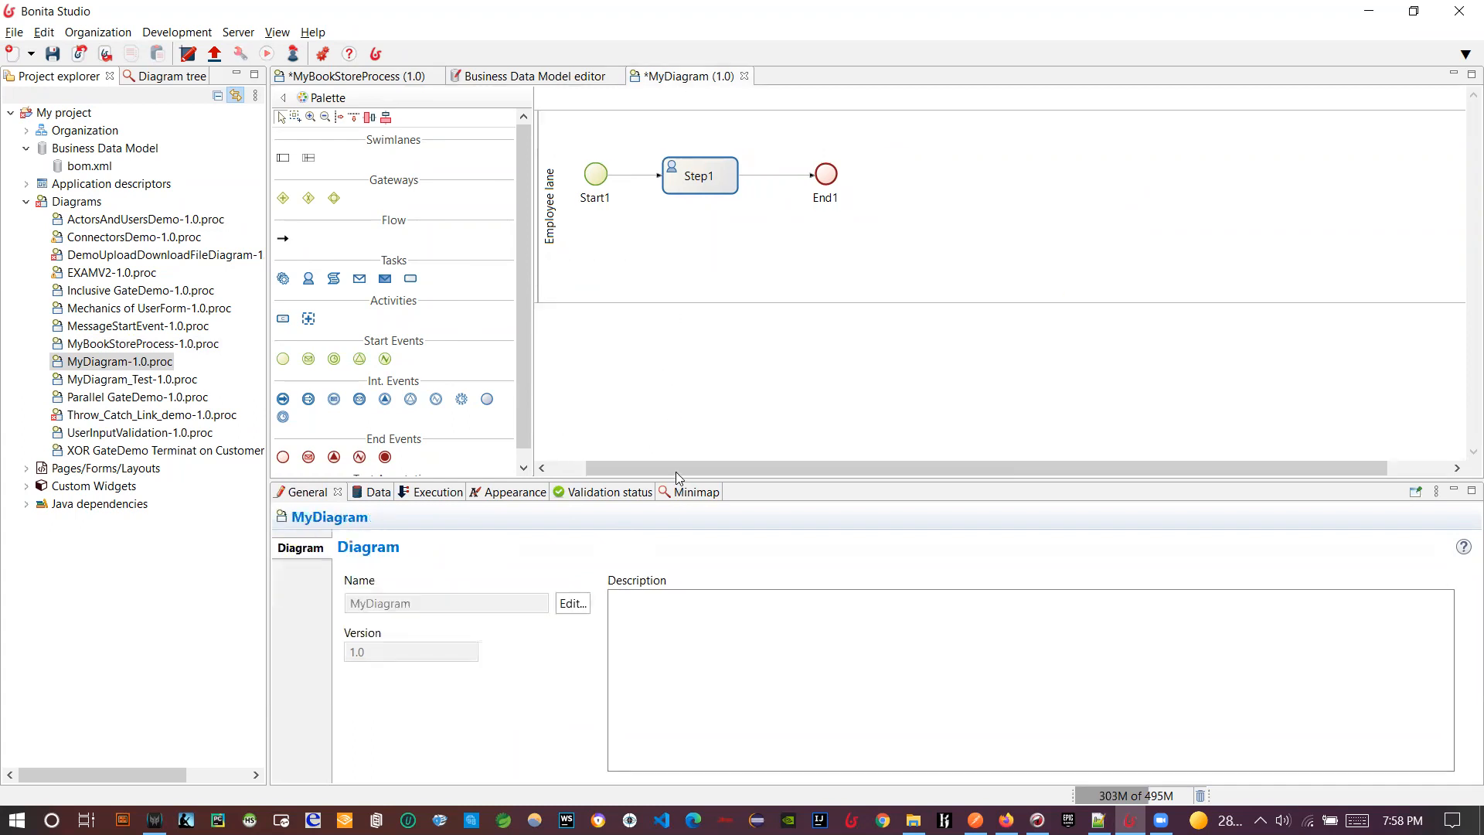
{"action": "left_click_drag", "start_coordinate": [677, 469], "coordinate": [602, 469]}
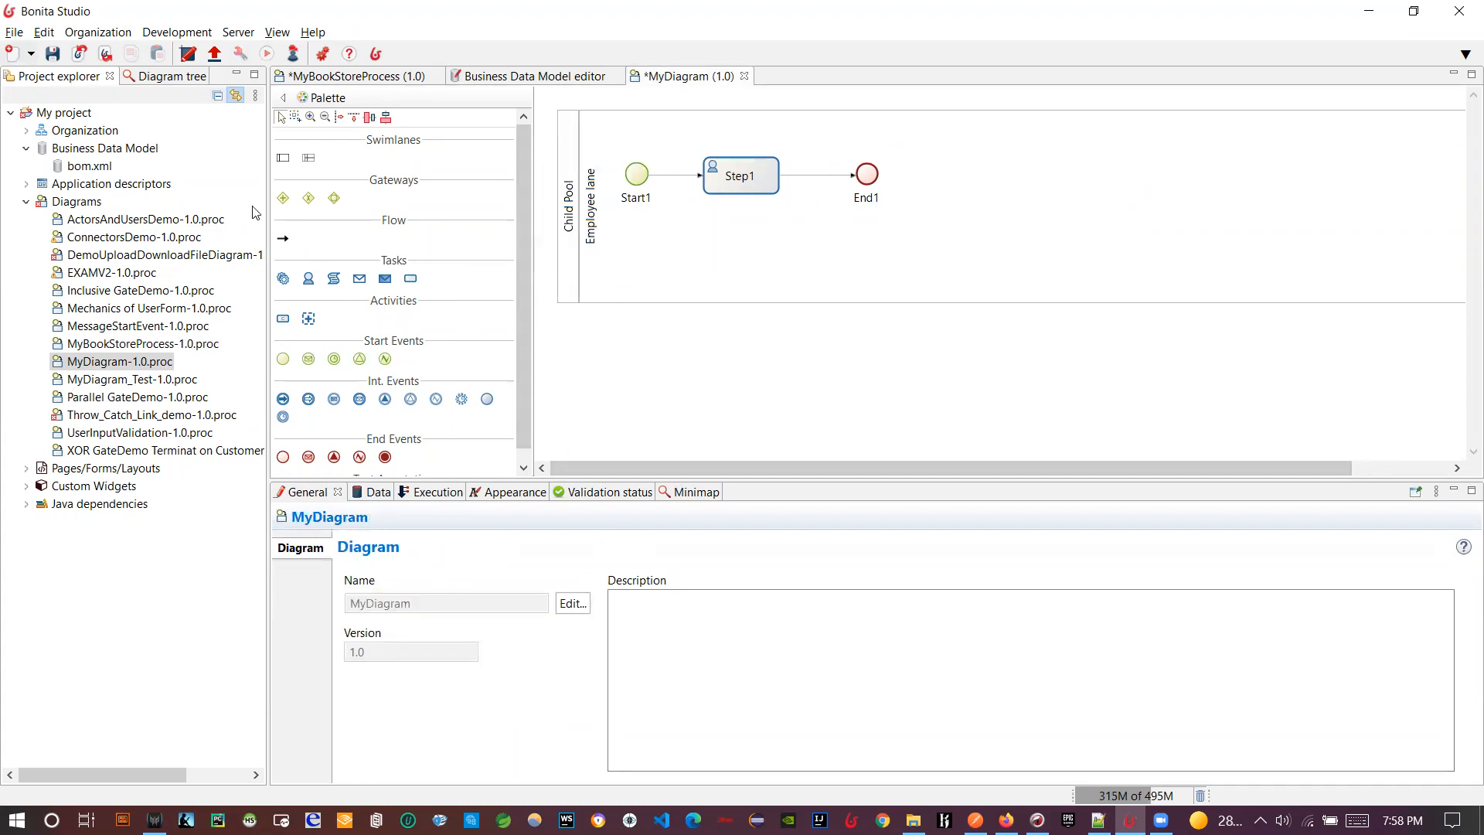
- Rename the diagram from MyDiagram to 'Child Process'
{"action": "left_click", "coordinate": [573, 603]}
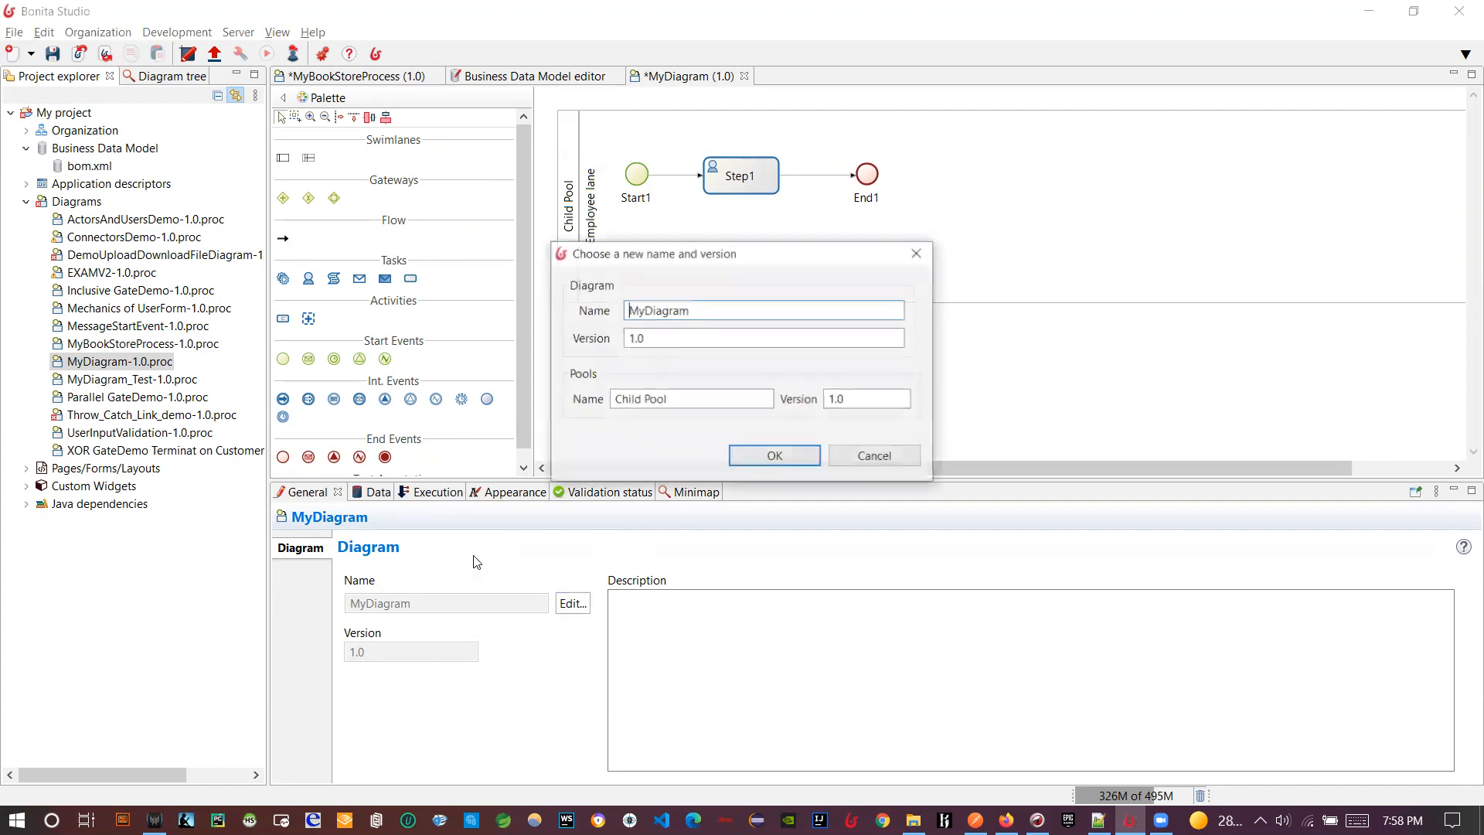
{"action": "key", "text": "ctrl+a"}
{"action": "key", "text": "ctrl+v"}
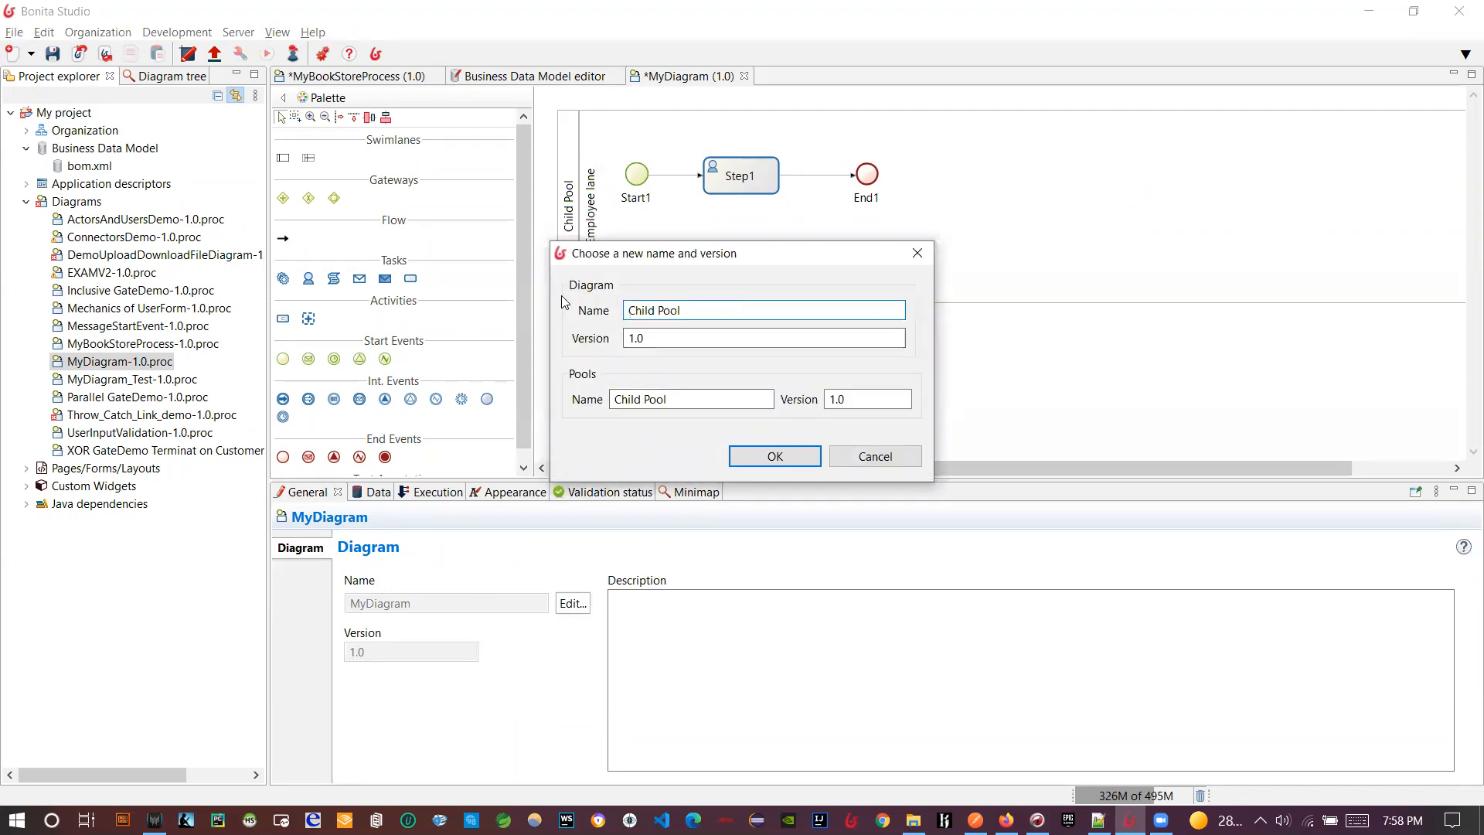
{"action": "type", "text": "rocess"}
{"action": "left_click", "coordinate": [773, 455]}
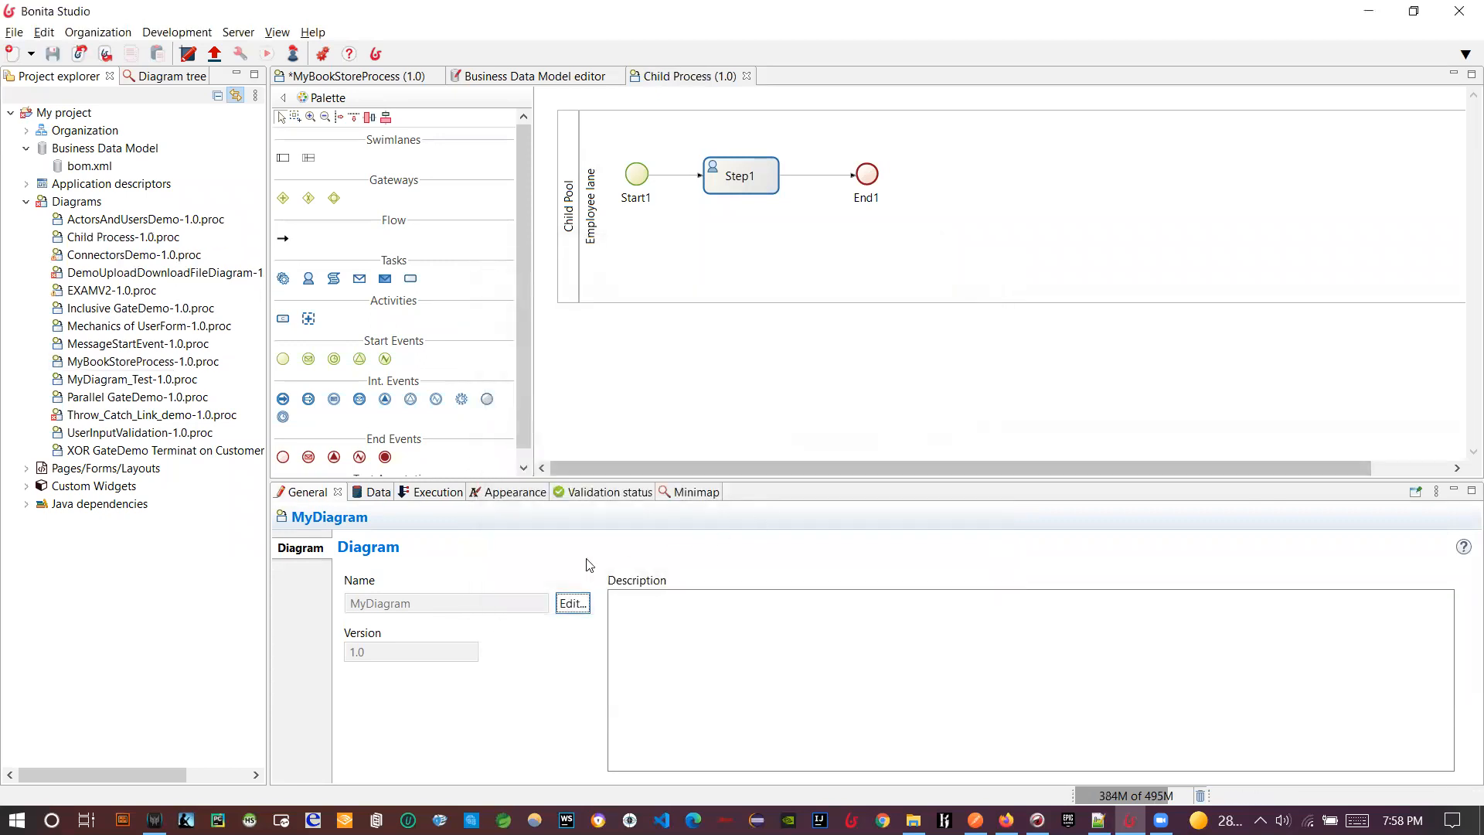
- Open Step1's Execution form settings to create a new UI Designer form
{"action": "left_click", "coordinate": [740, 175]}
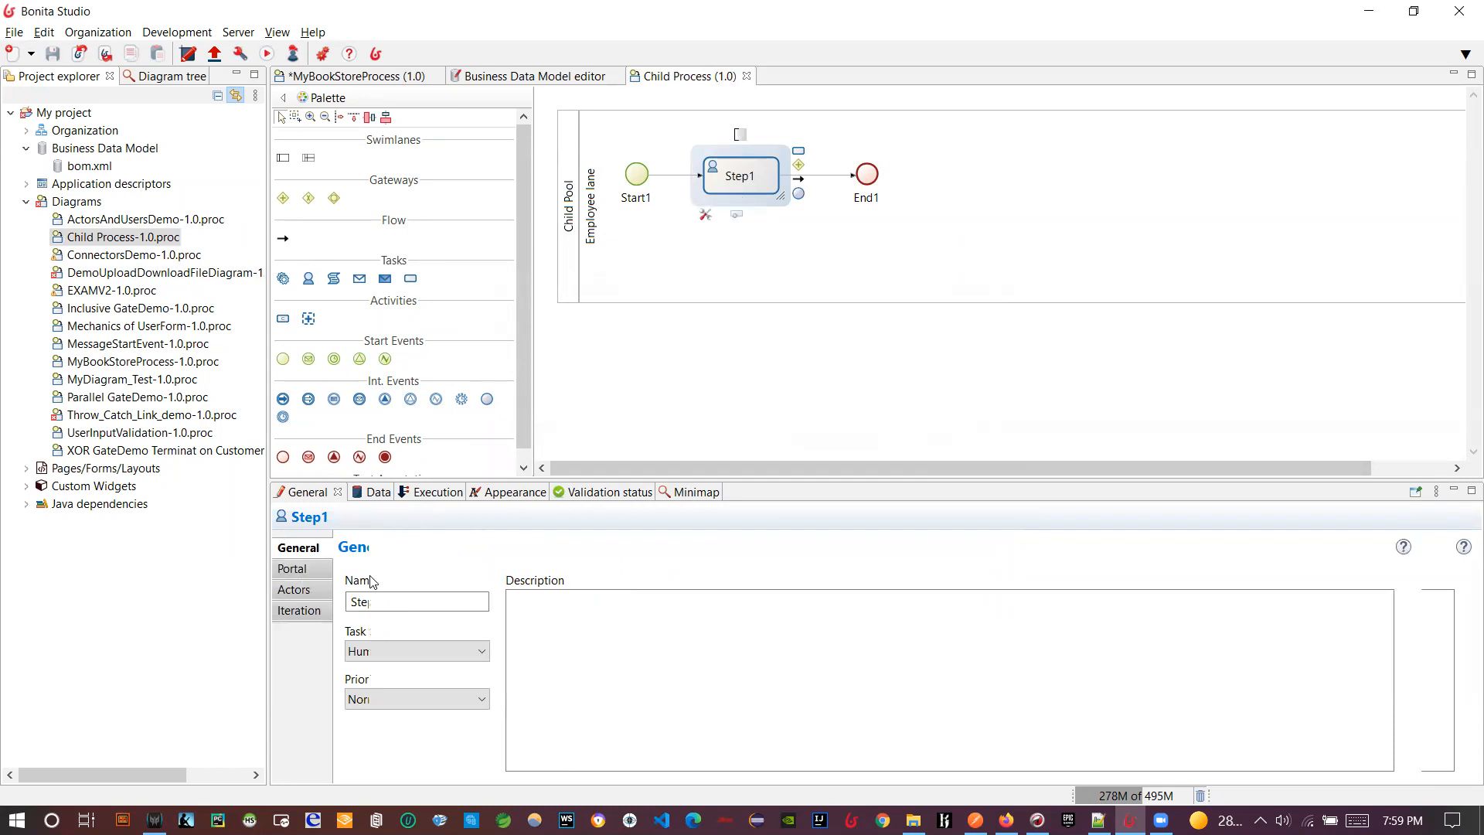
{"action": "left_click", "coordinate": [423, 491]}
{"action": "left_click", "coordinate": [323, 590]}
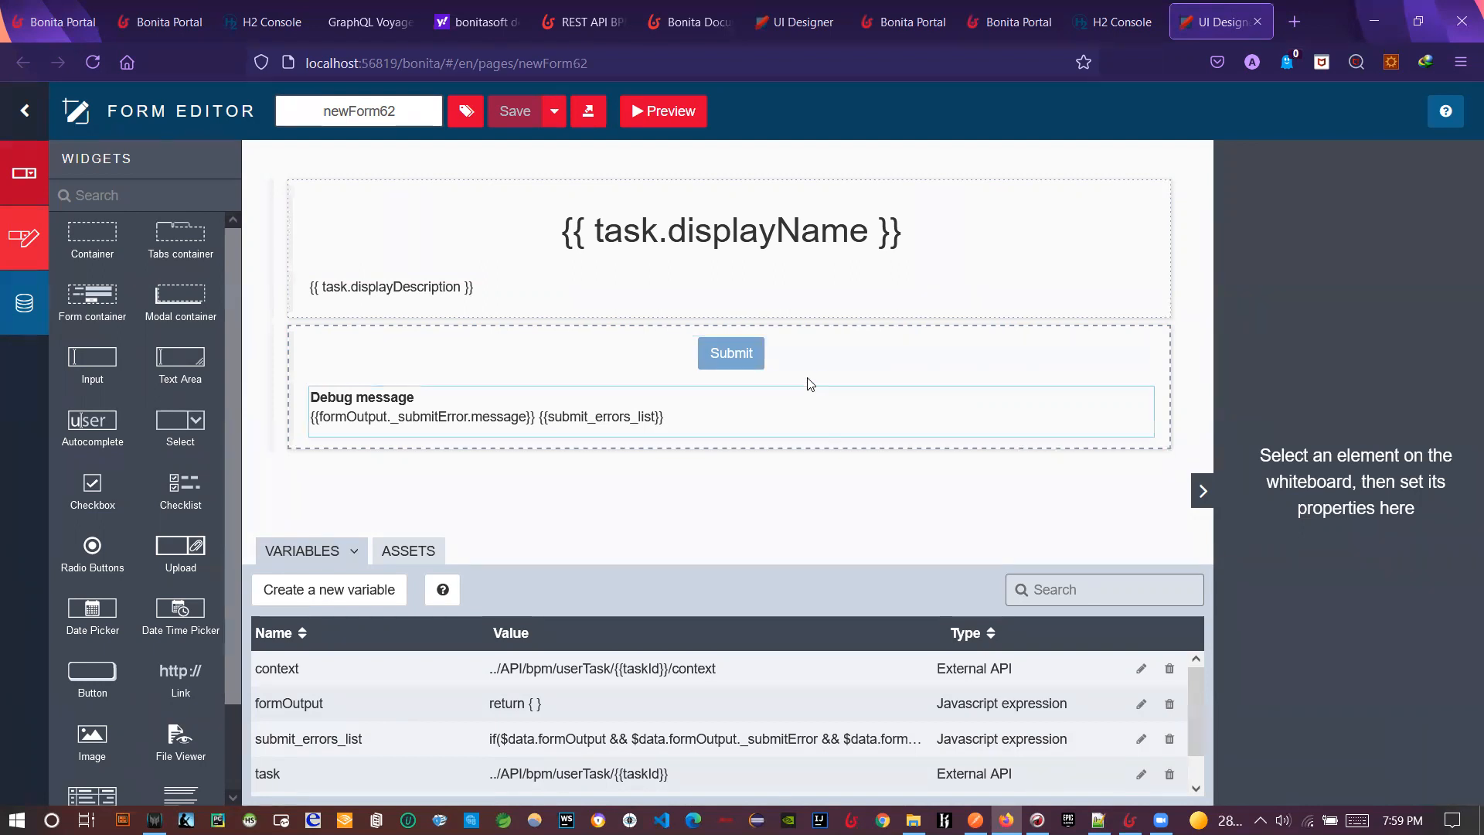
- Drag BusinessObject from the Data Model onto the form above Submit, comparing the bookname and bookprice queries
{"action": "left_click", "coordinate": [31, 324]}
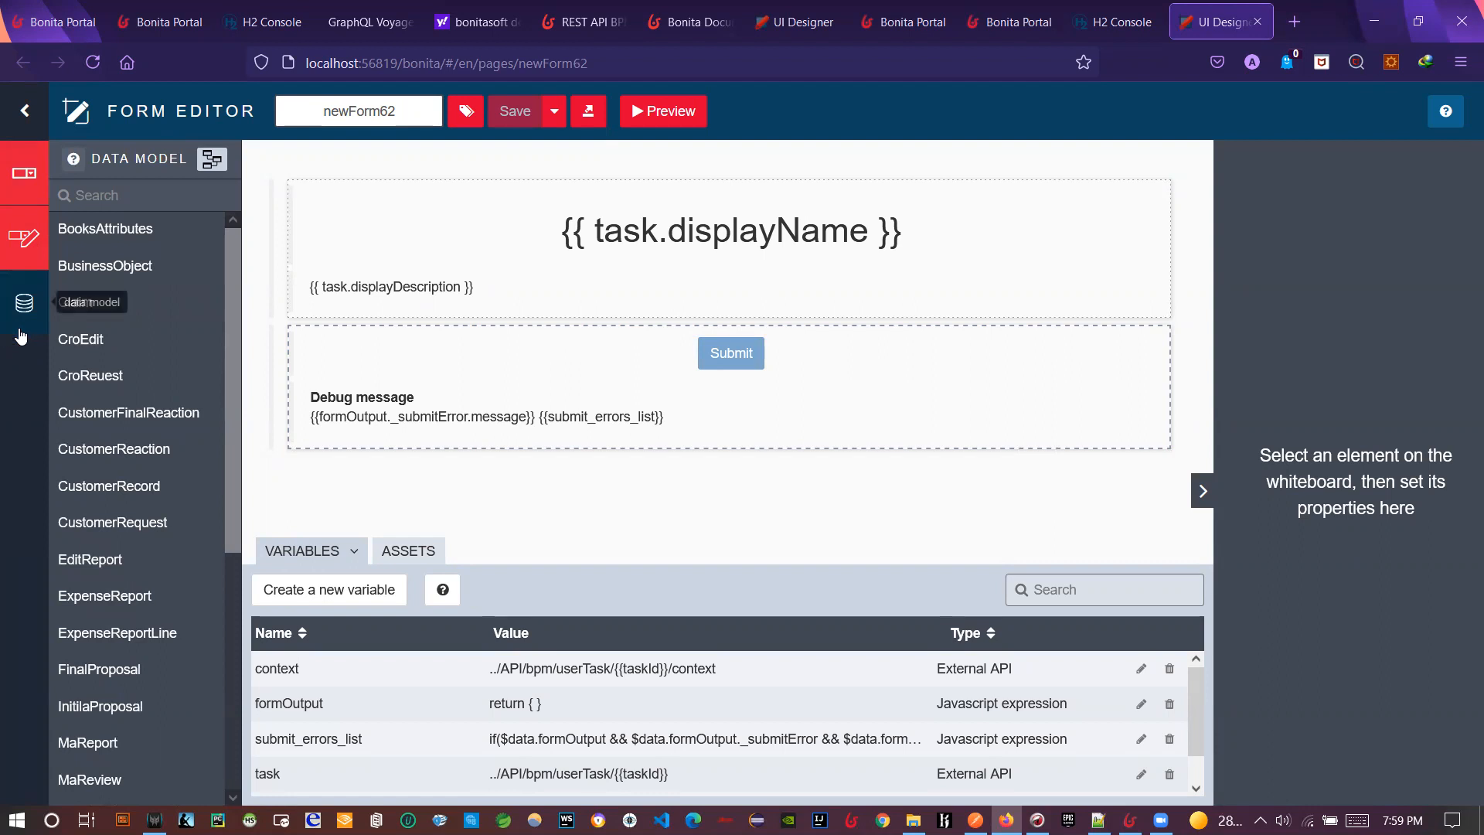
{"action": "left_click_drag", "start_coordinate": [139, 266], "coordinate": [593, 338]}
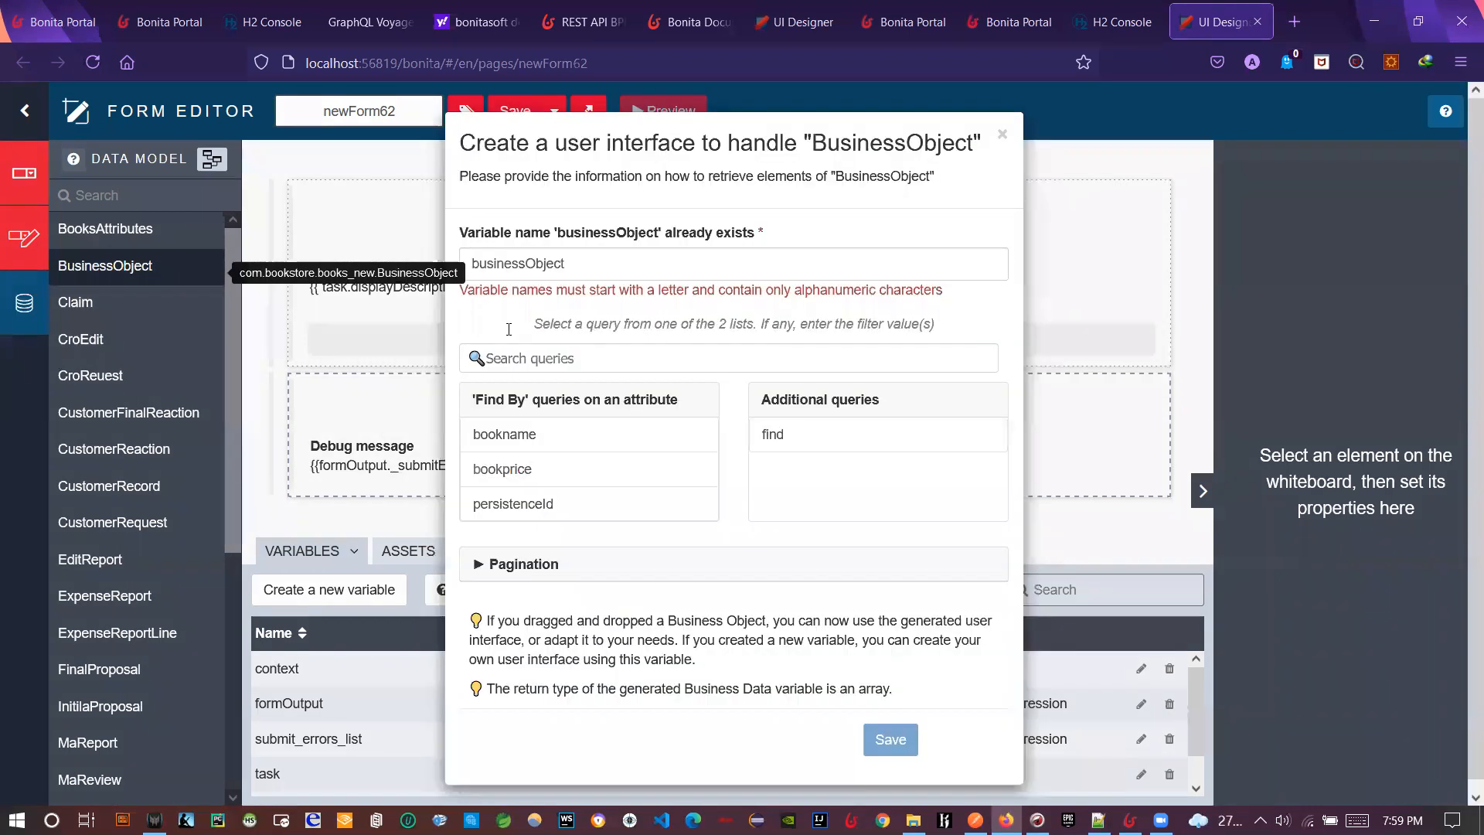
{"action": "left_click", "coordinate": [578, 429]}
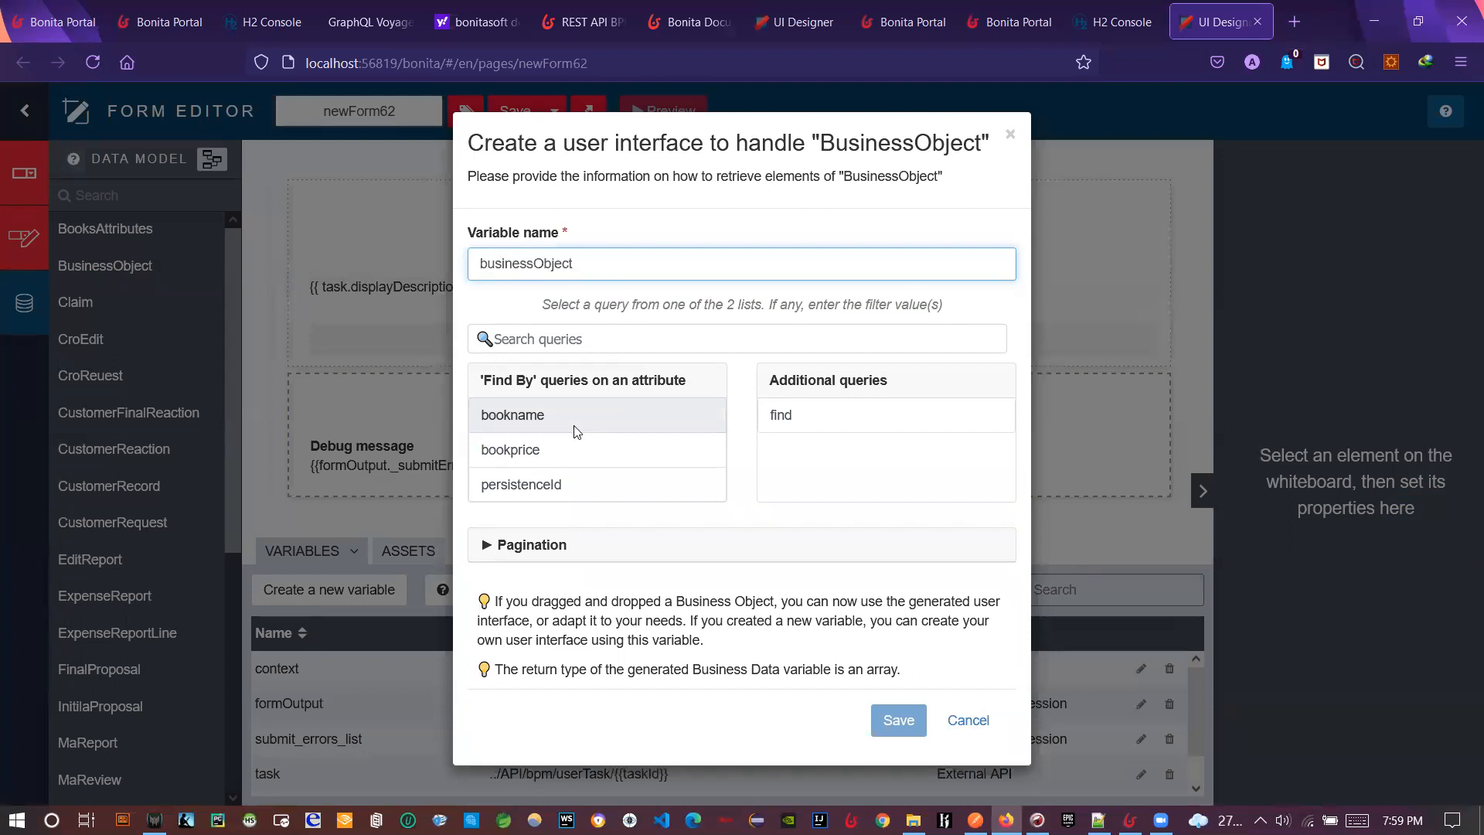
{"action": "left_click", "coordinate": [795, 430]}
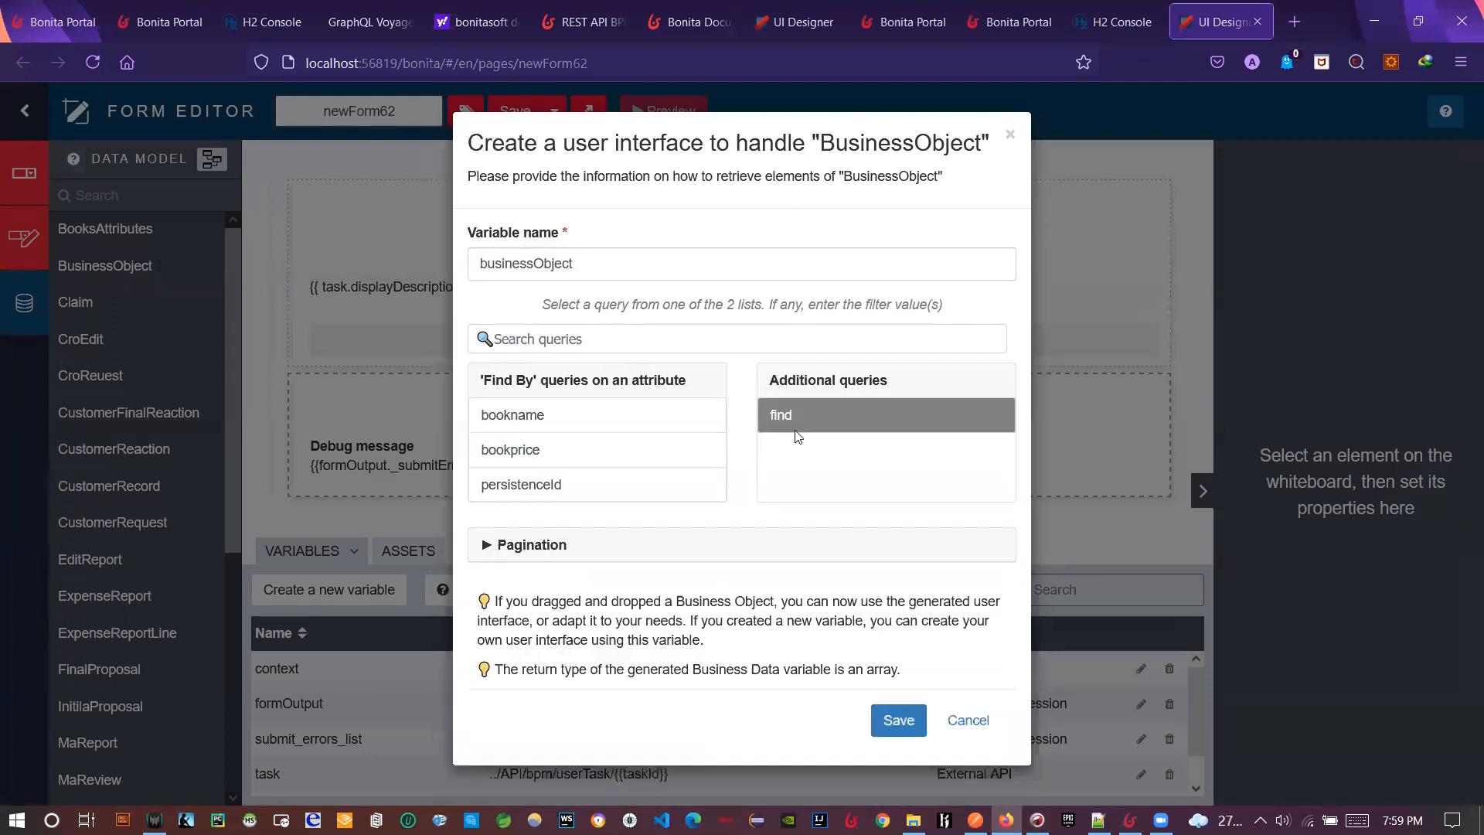
{"action": "left_click", "coordinate": [616, 414]}
{"action": "double_click", "coordinate": [627, 450]}
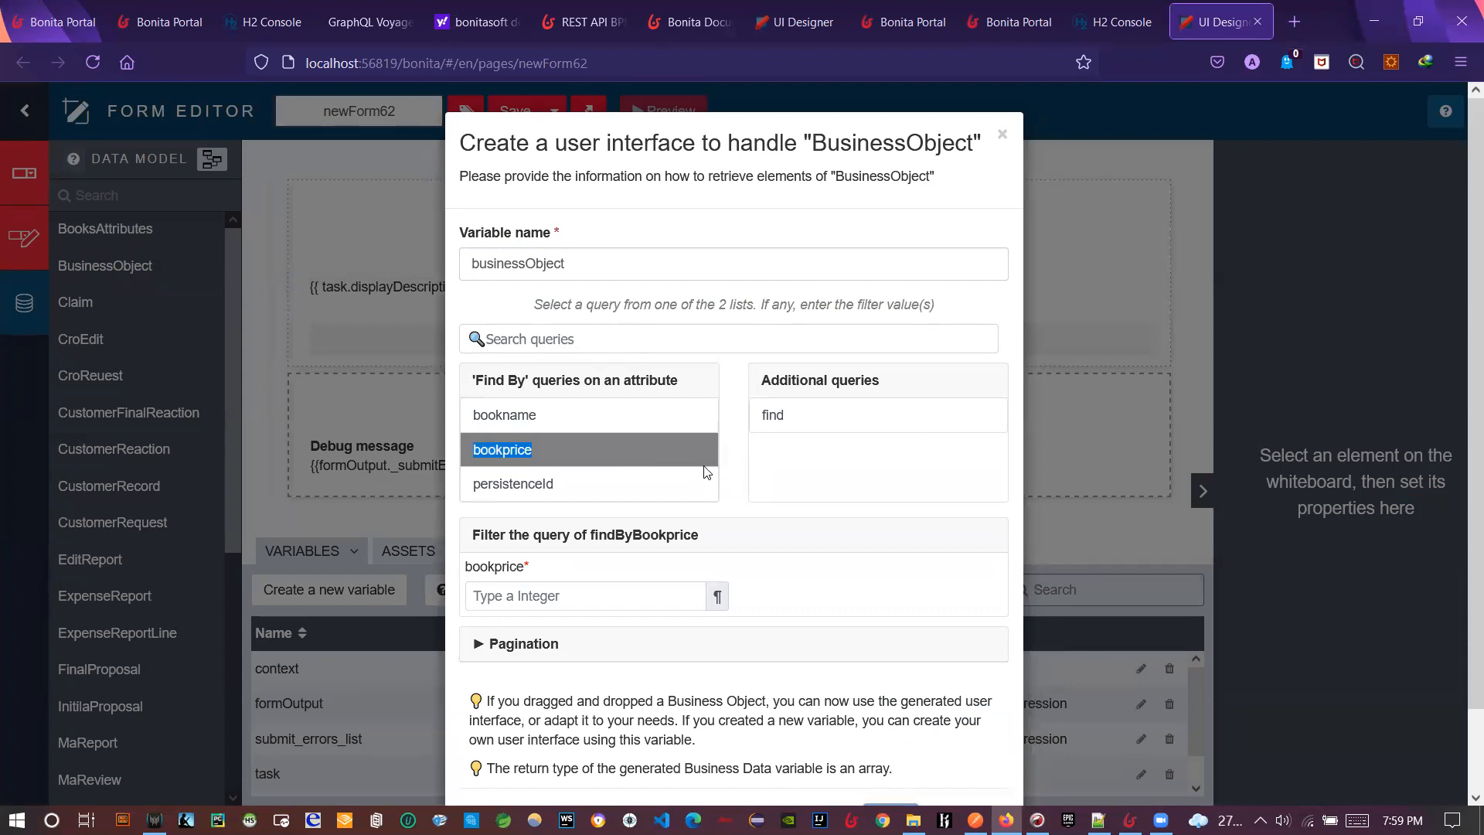
{"action": "left_click", "coordinate": [620, 422]}
- Pick the find query to retrieve all records and generate the BusinessObject section
{"action": "scroll", "coordinate": [728, 508], "scroll_direction": "down", "scroll_amount": 2}
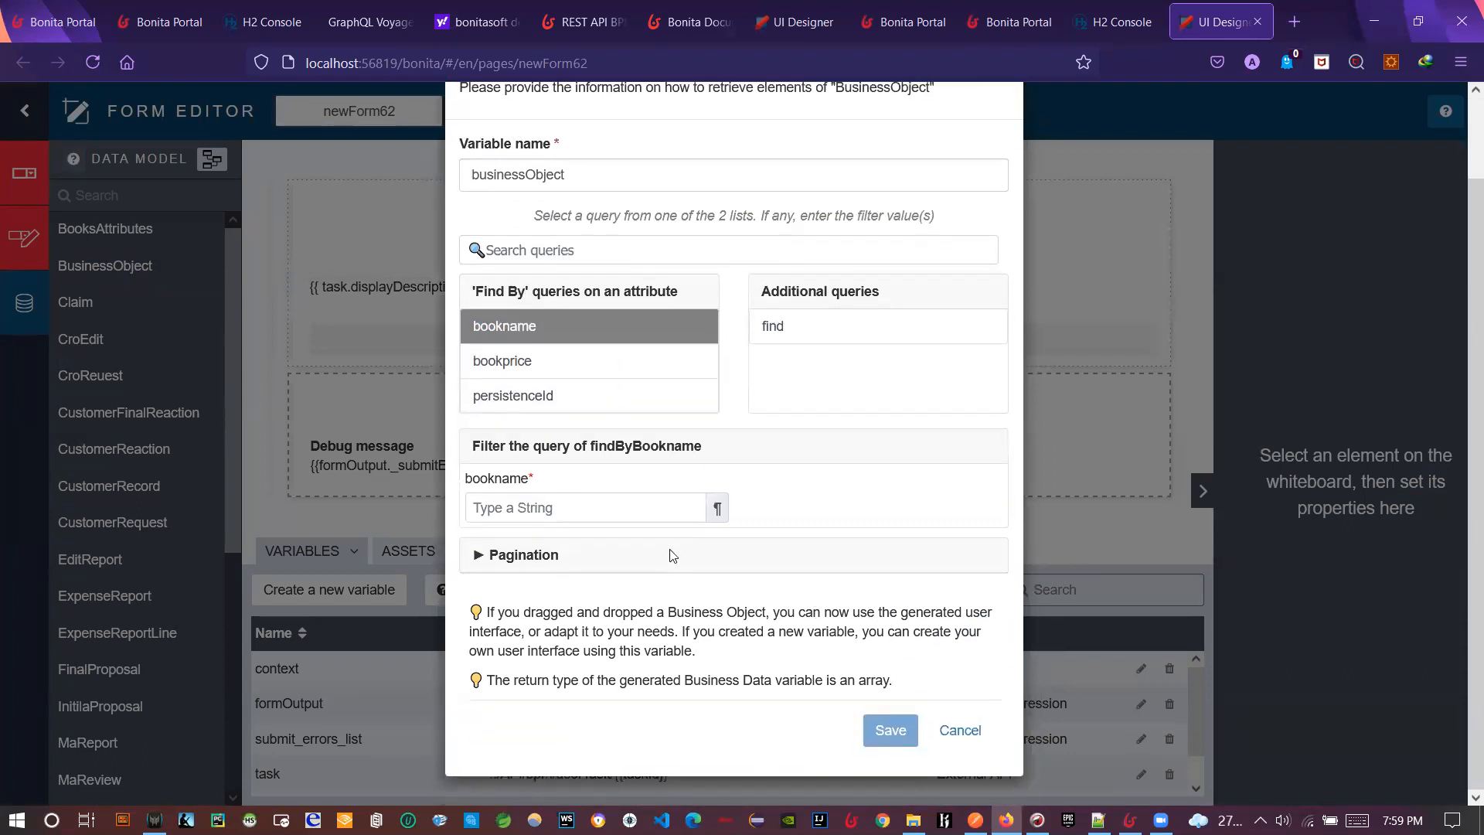
{"action": "left_click", "coordinate": [636, 363]}
{"action": "left_click", "coordinate": [631, 334]}
{"action": "left_click", "coordinate": [620, 362]}
{"action": "left_click", "coordinate": [635, 335]}
{"action": "scroll", "coordinate": [665, 367], "scroll_direction": "up", "scroll_amount": 2}
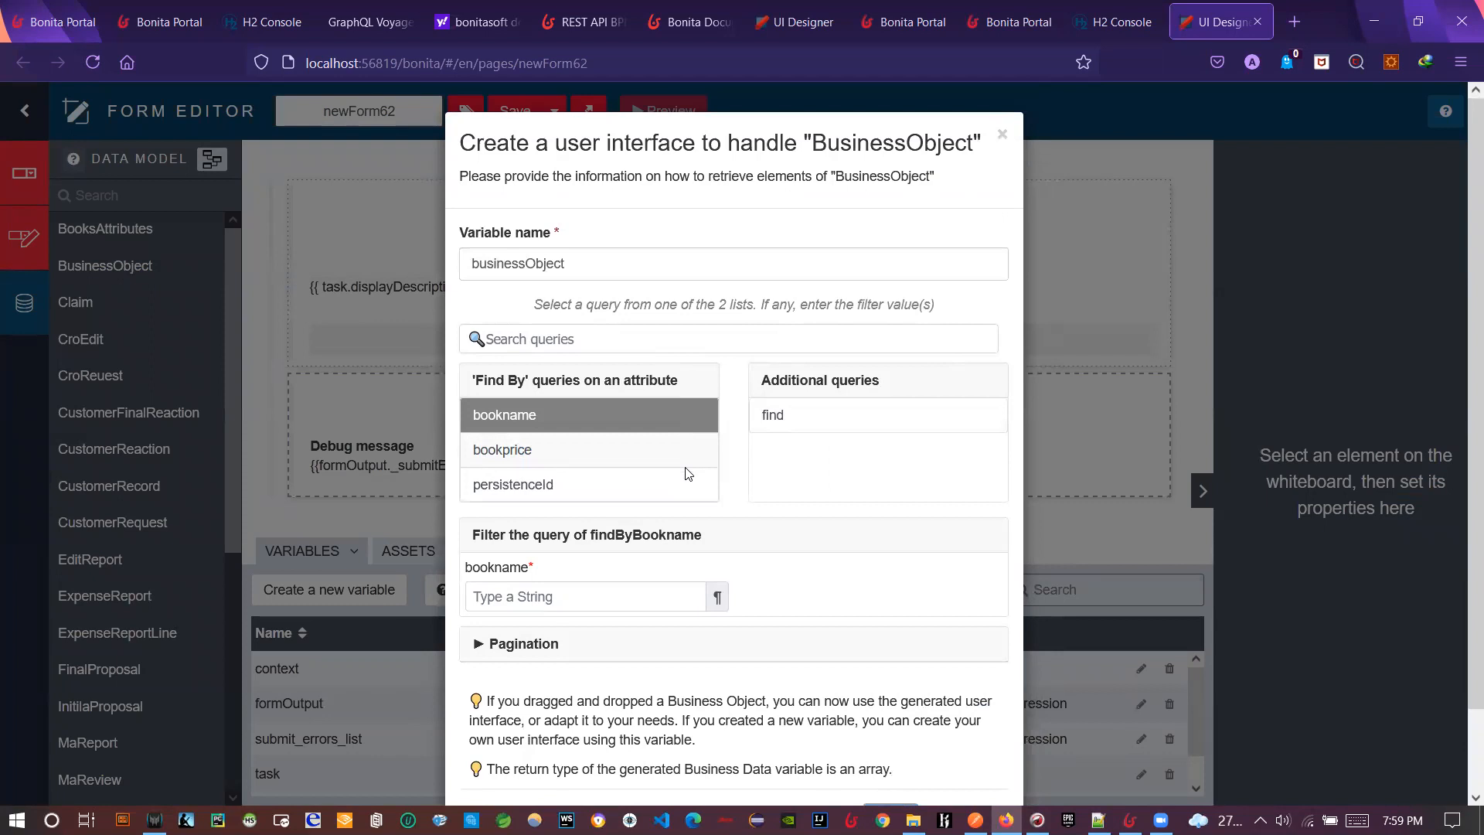
{"action": "left_click", "coordinate": [762, 422]}
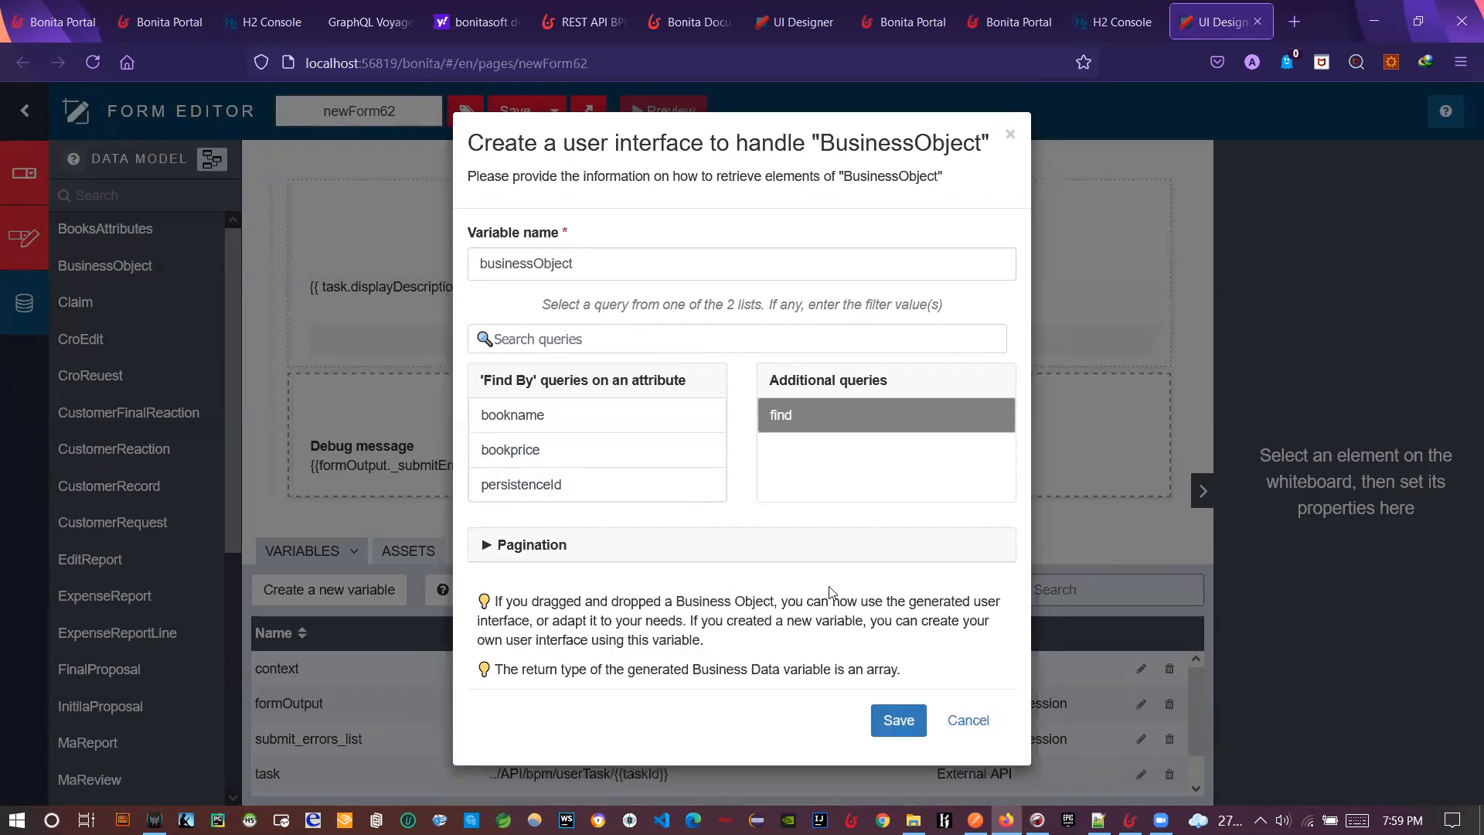
{"action": "left_click", "coordinate": [889, 722]}
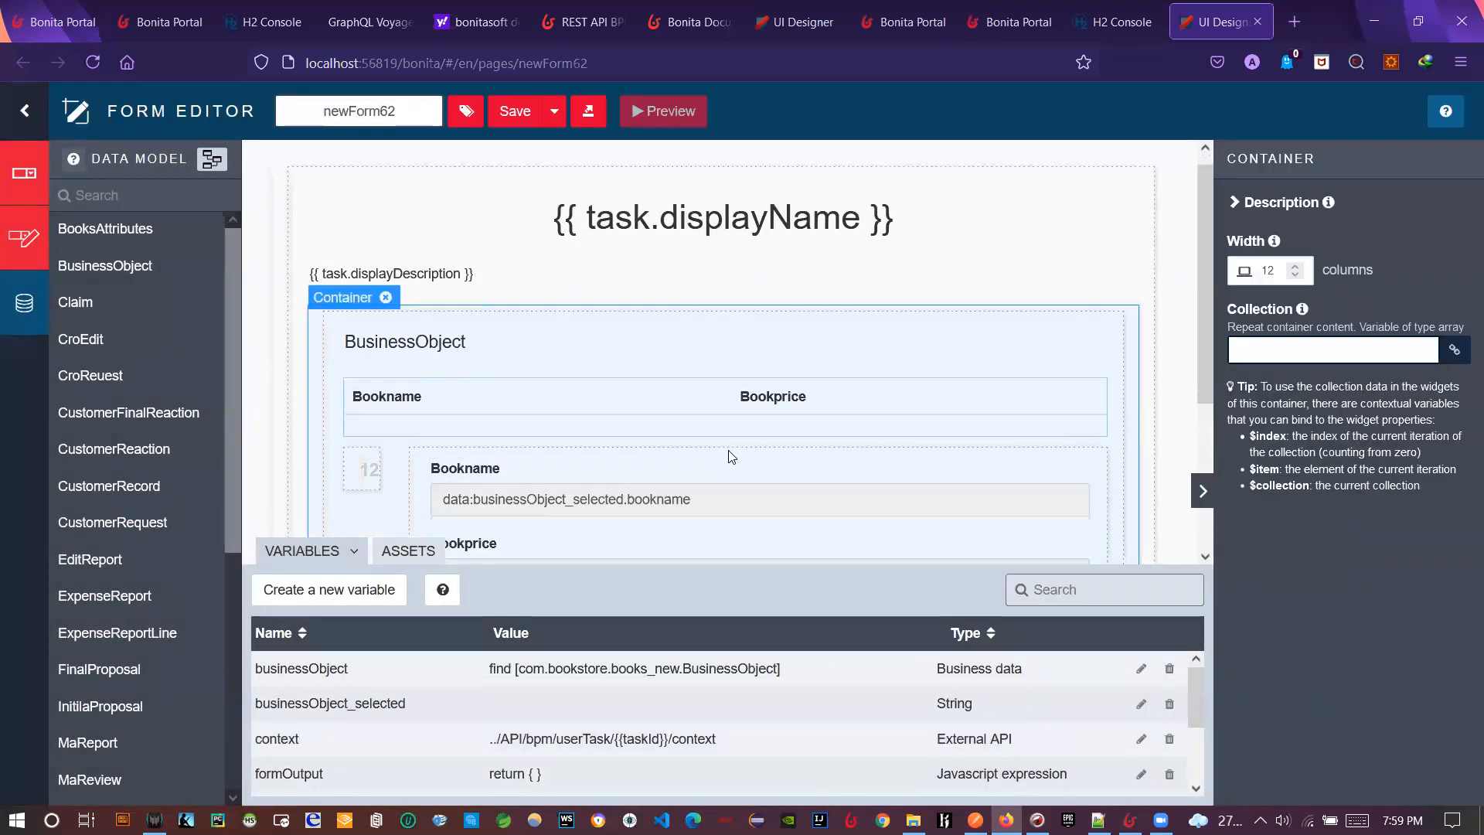
- Save newForm62 and preview it, showing Book1 priced 10
{"action": "scroll", "coordinate": [731, 456], "scroll_direction": "down", "scroll_amount": 3}
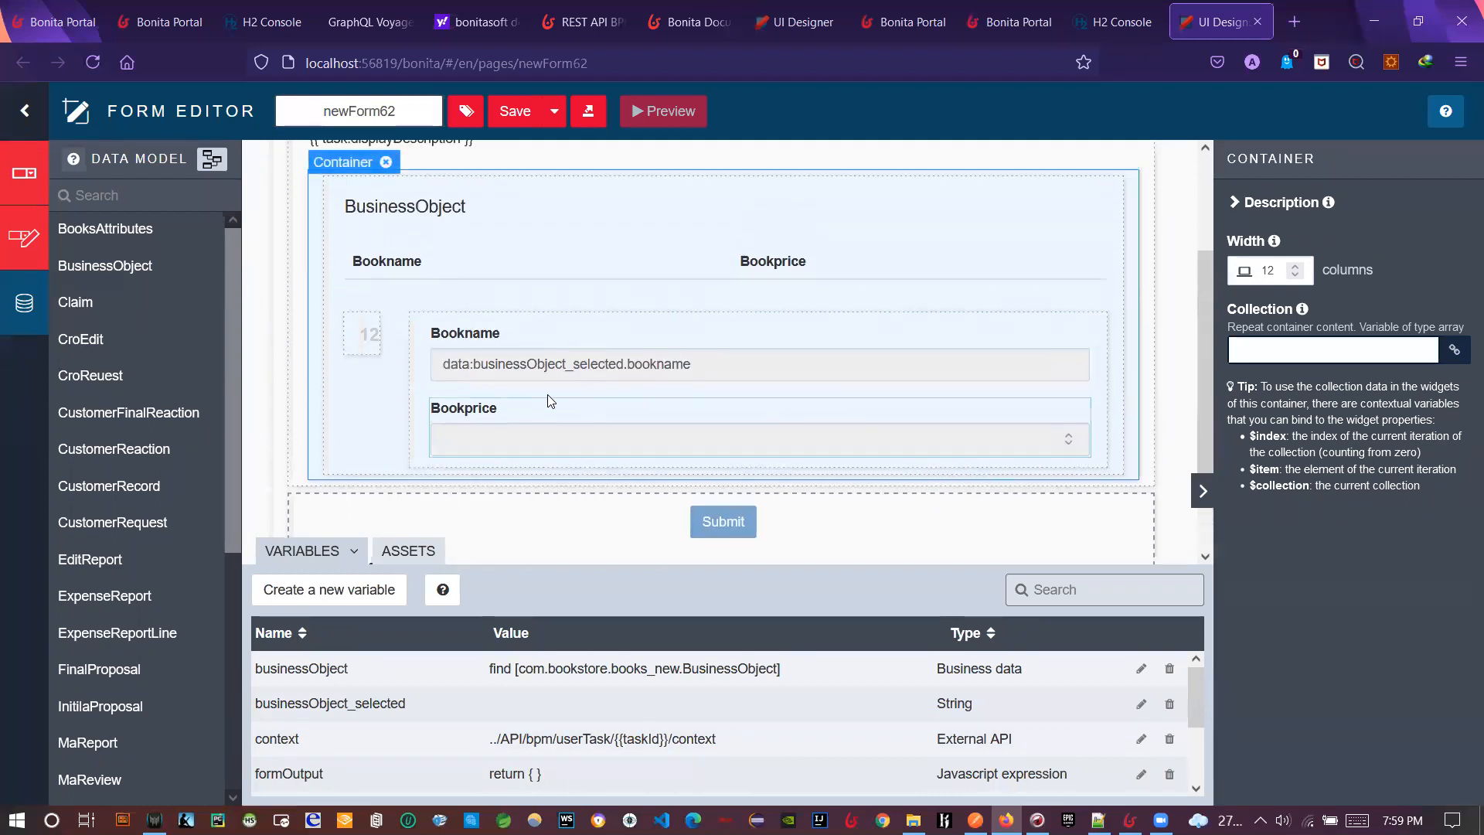
{"action": "key", "text": "ctrl+s"}
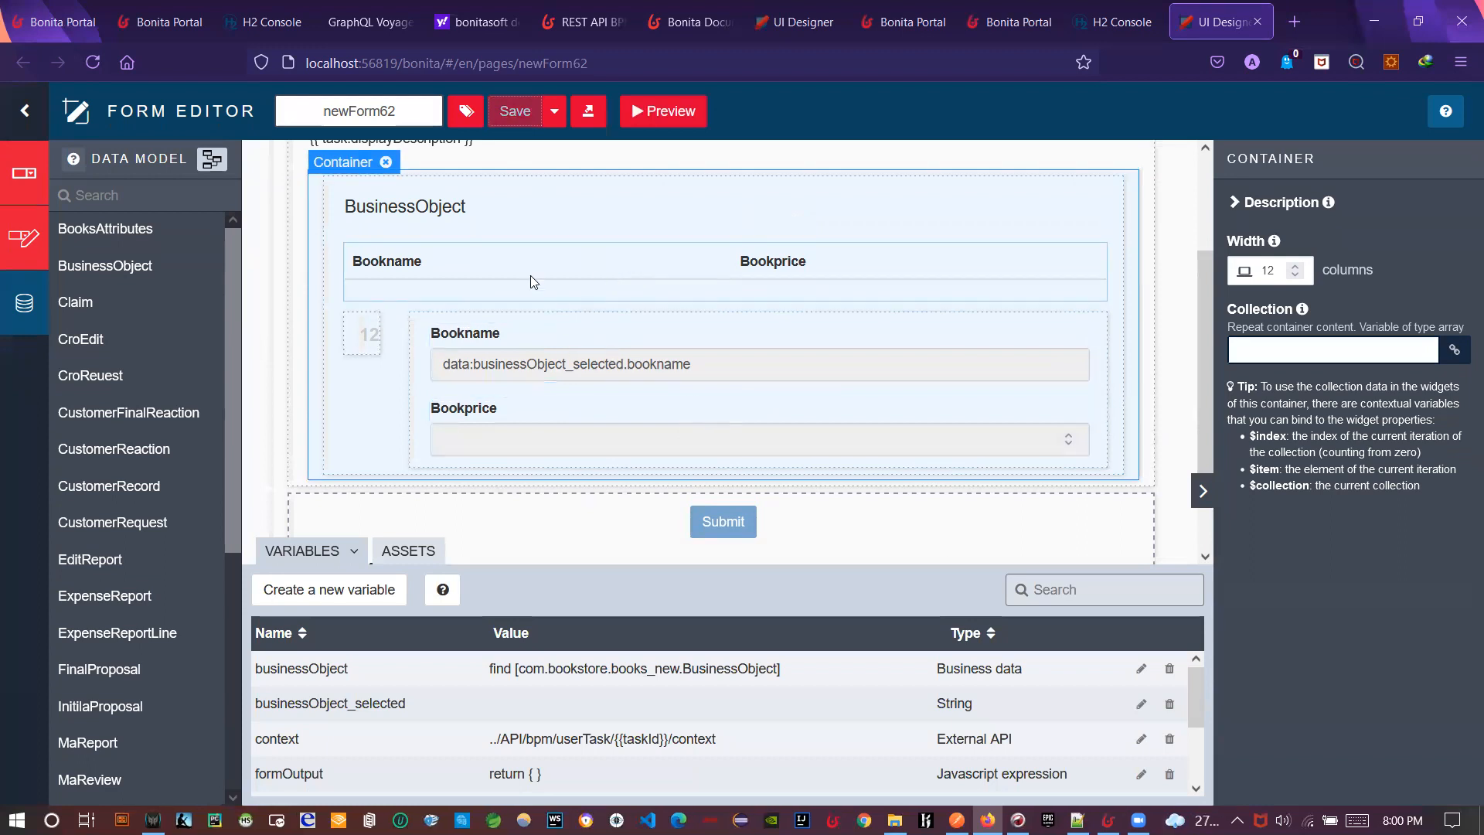
{"action": "left_click", "coordinate": [652, 122]}
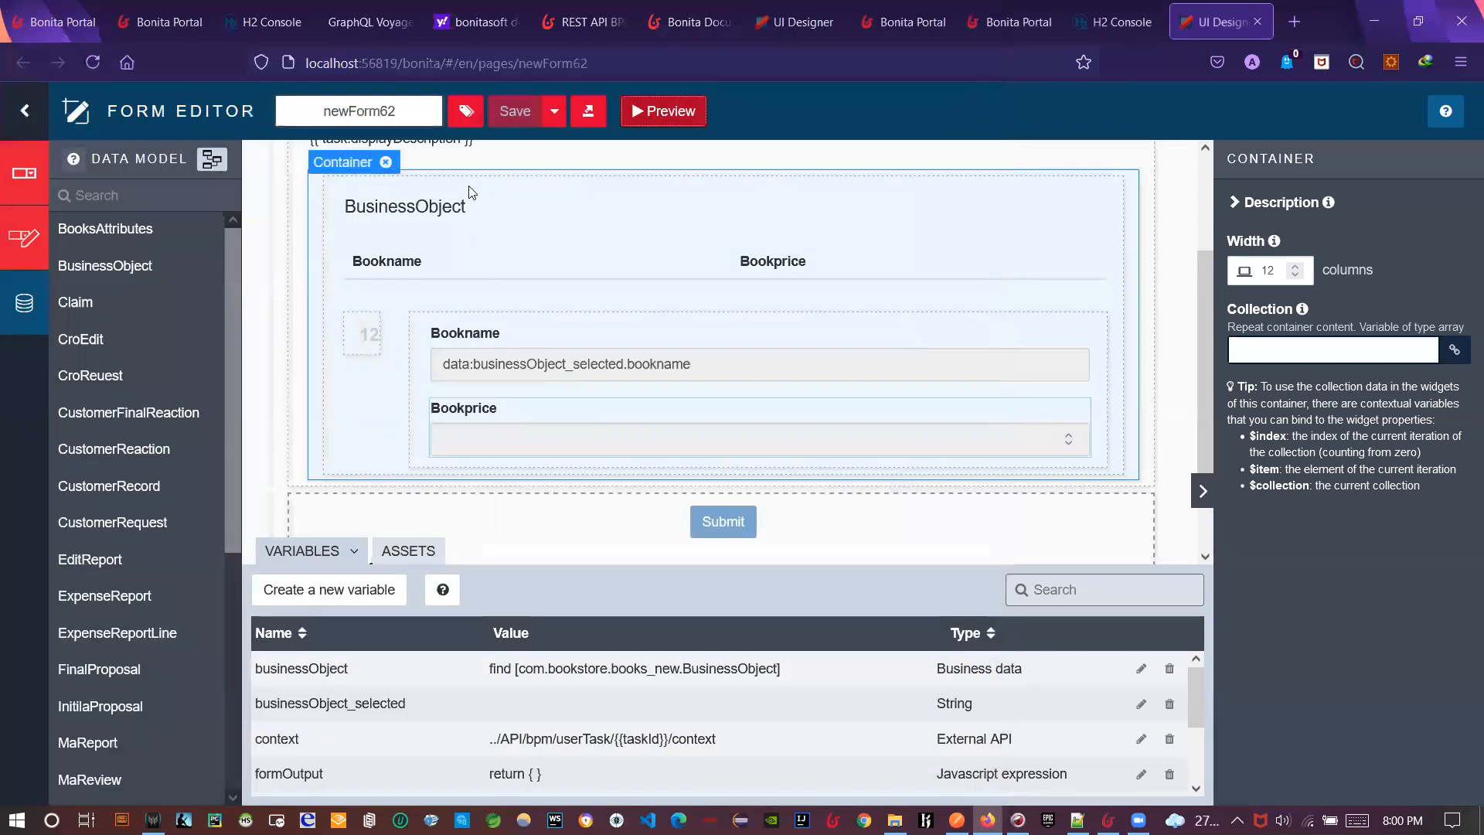
- Rename the form to 'childForm', save it, and return to Bonita Studio
{"action": "left_click_drag", "start_coordinate": [406, 115], "coordinate": [307, 131]}
{"action": "type", "text": "childForm"}
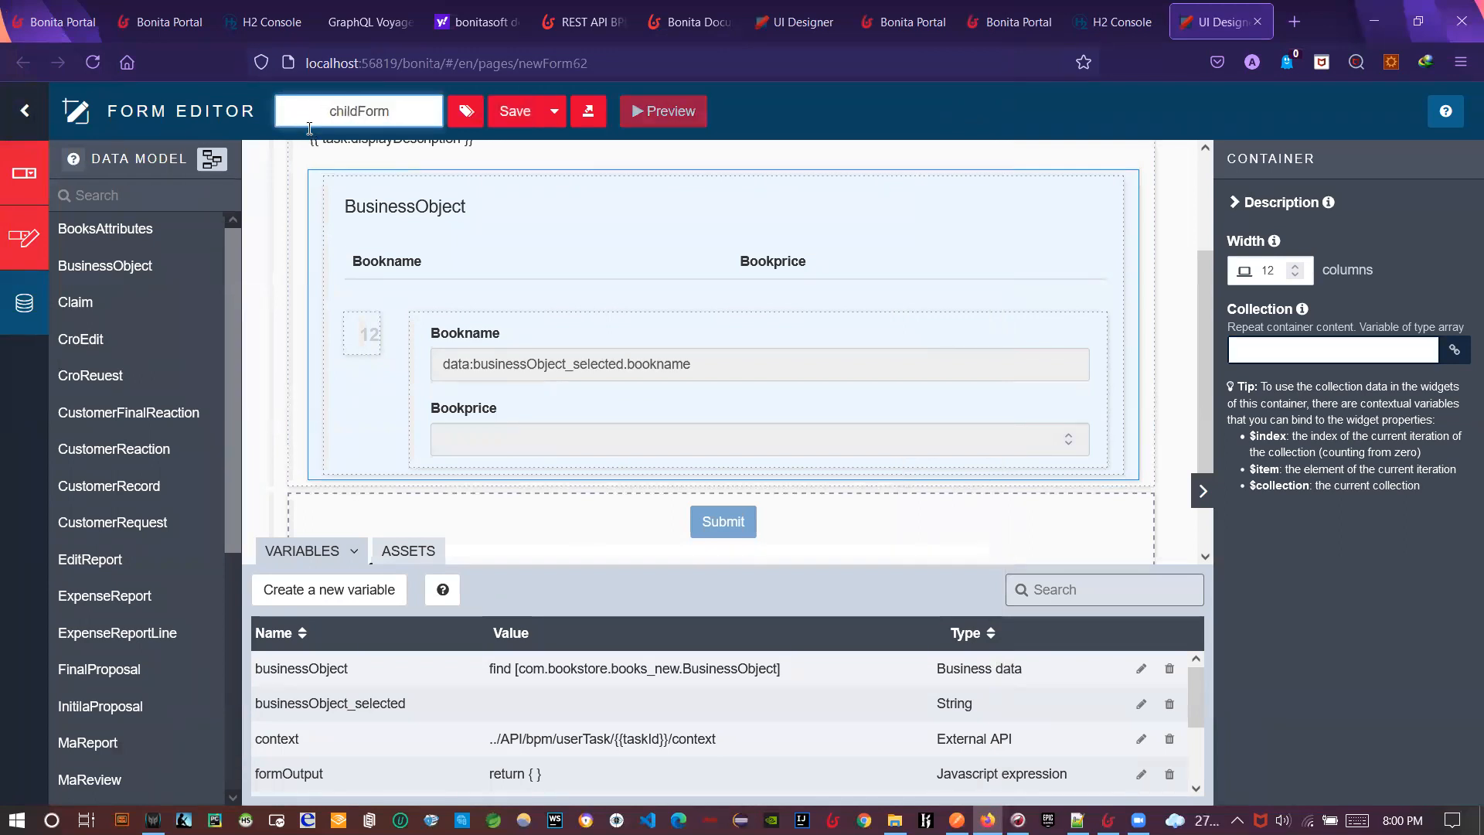
{"action": "left_click", "coordinate": [514, 111]}
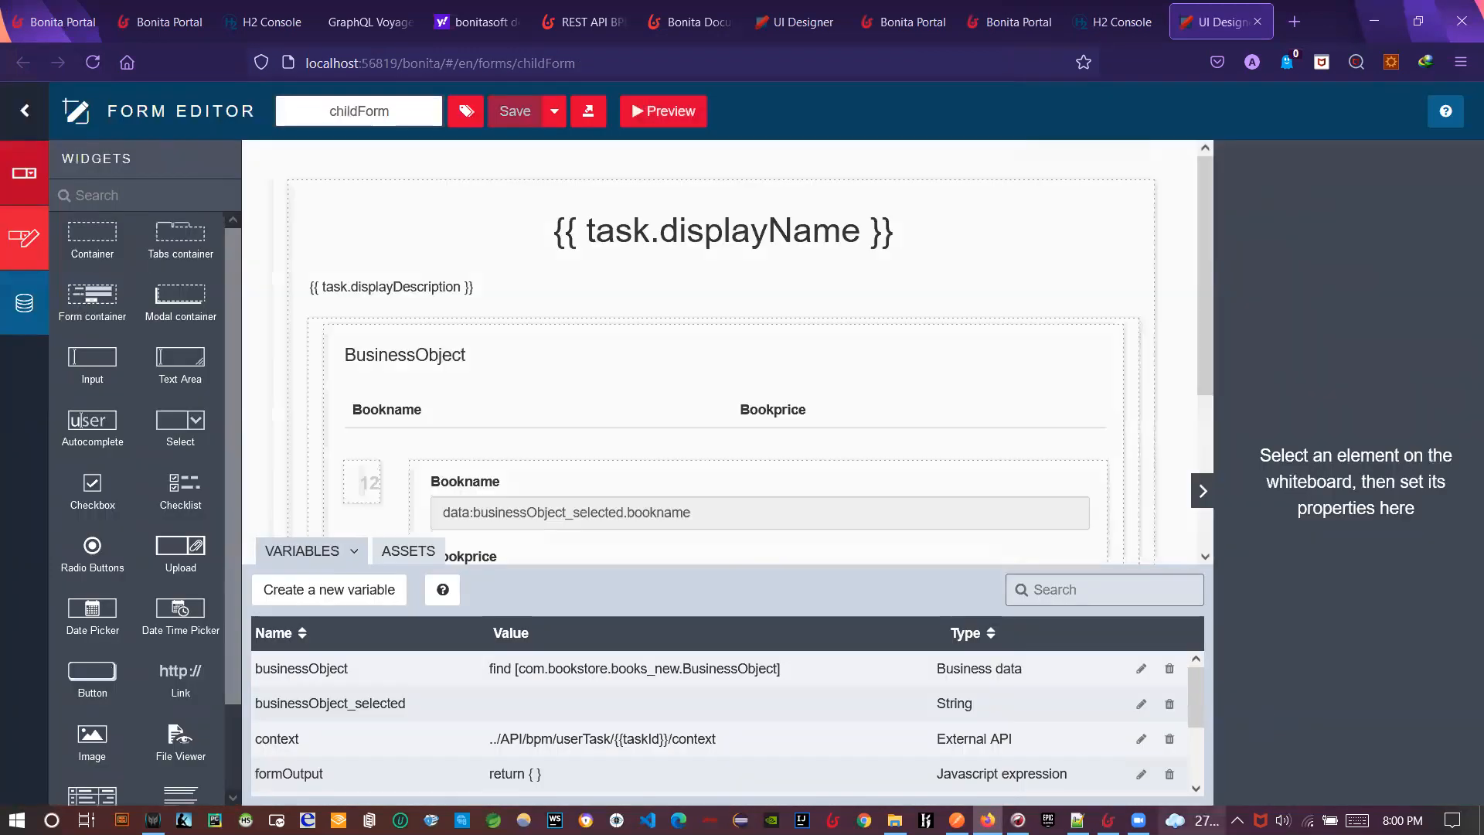
{"action": "left_click", "coordinate": [1108, 820]}
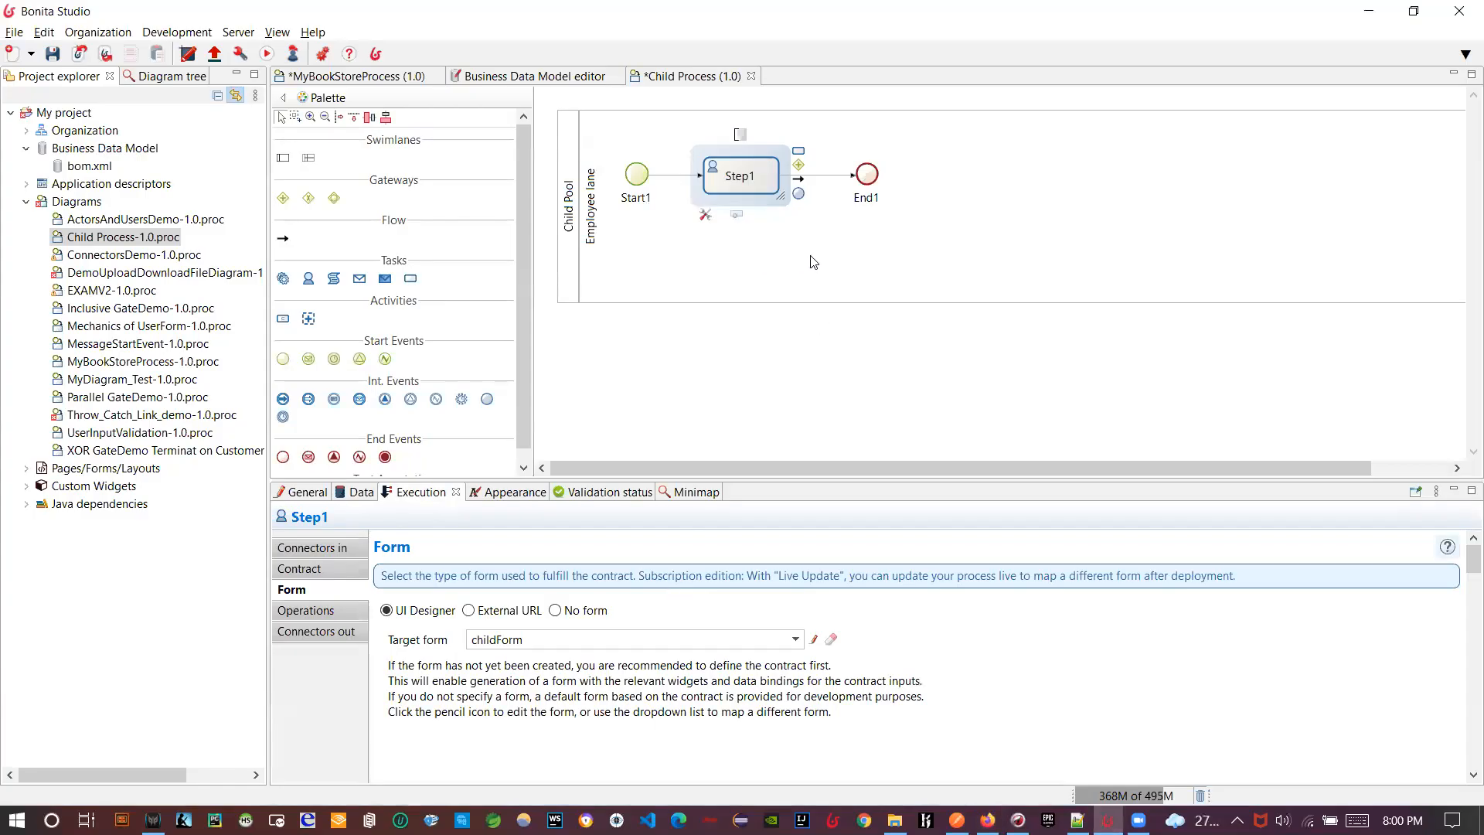
- Rename Child Process's Step1 to 'Book Information', save, and switch to the MyBookStoreProcess diagram
{"action": "left_click", "coordinate": [50, 55]}
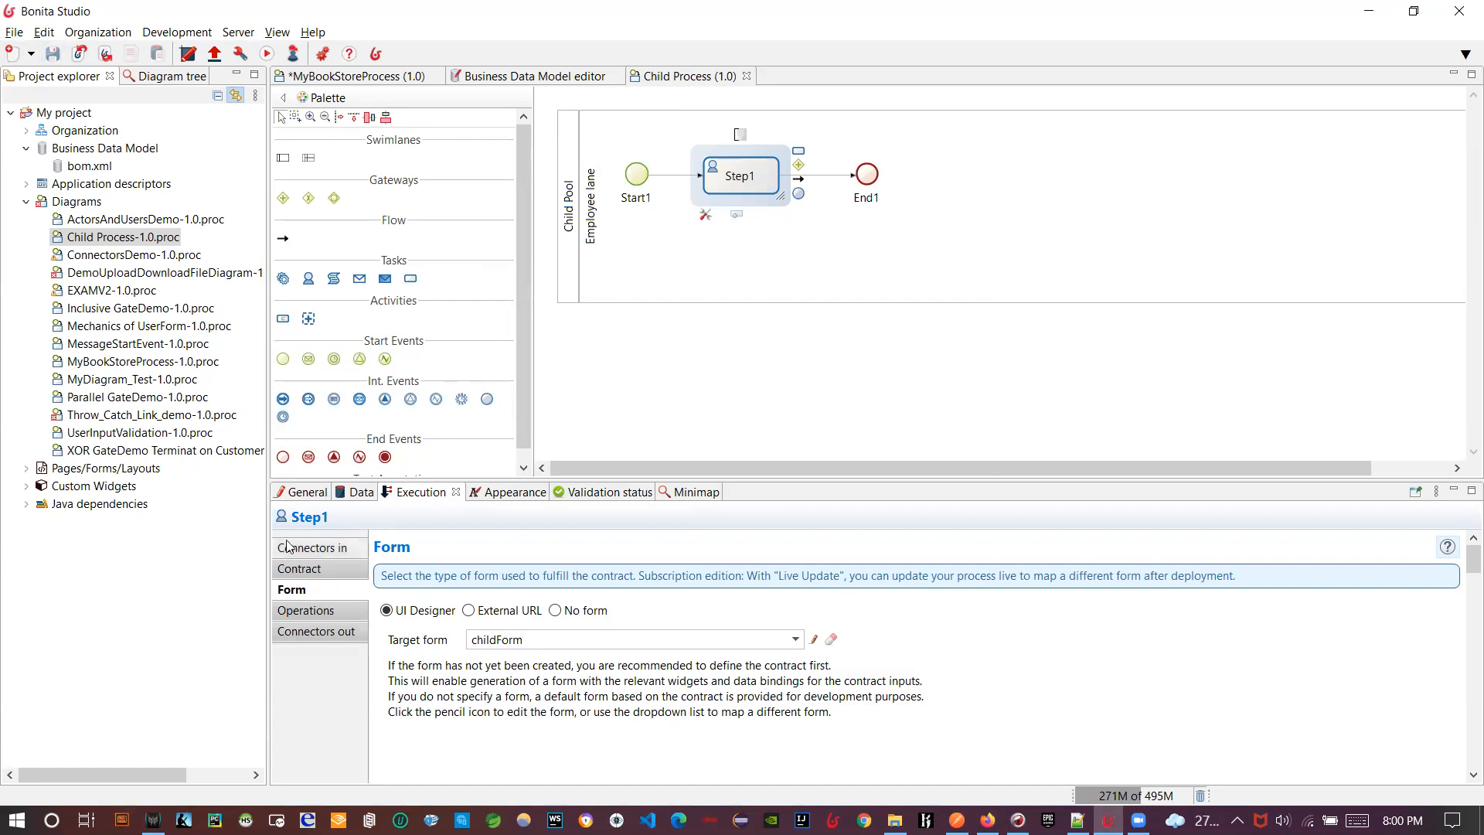
{"action": "left_click", "coordinate": [306, 491]}
{"action": "key", "text": "ctrl+a"}
{"action": "type", "text": "Book Informa"}
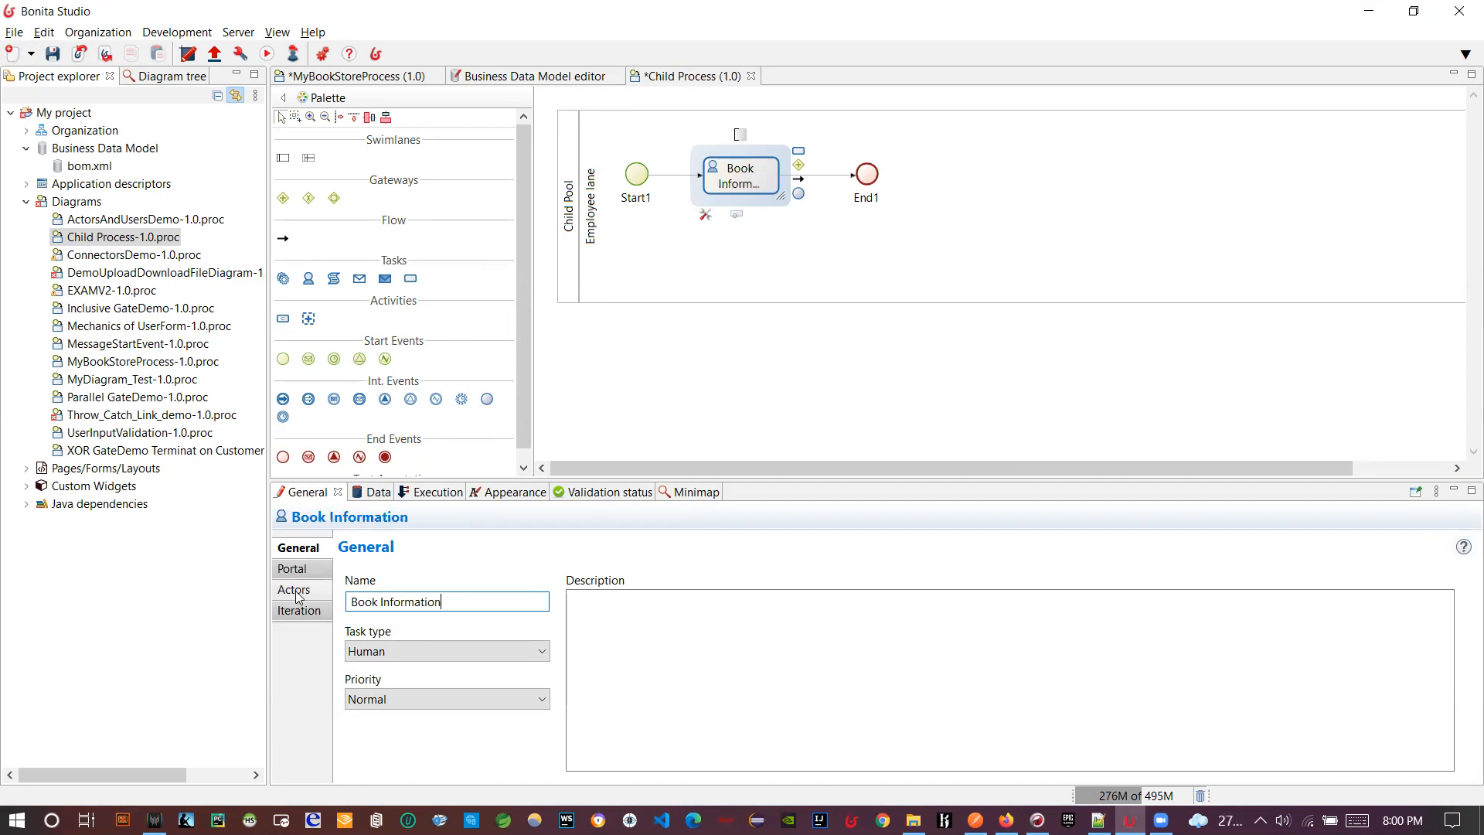
{"action": "left_click", "coordinate": [52, 53]}
{"action": "left_click", "coordinate": [361, 75]}
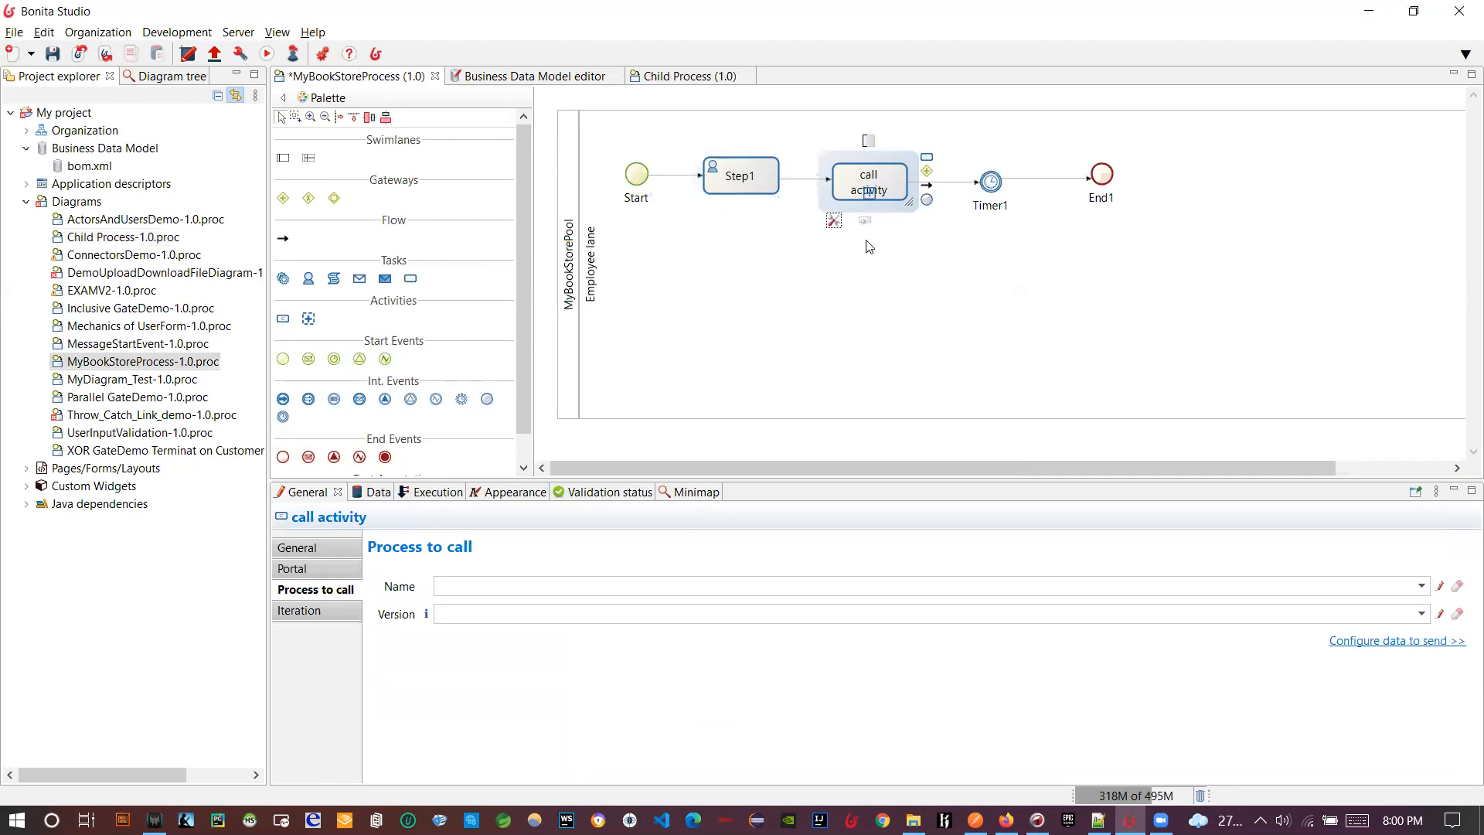
- Set the call activity's process to call to Child Pool and open its name expression editor
{"action": "left_click", "coordinate": [808, 323]}
{"action": "left_click", "coordinate": [815, 204]}
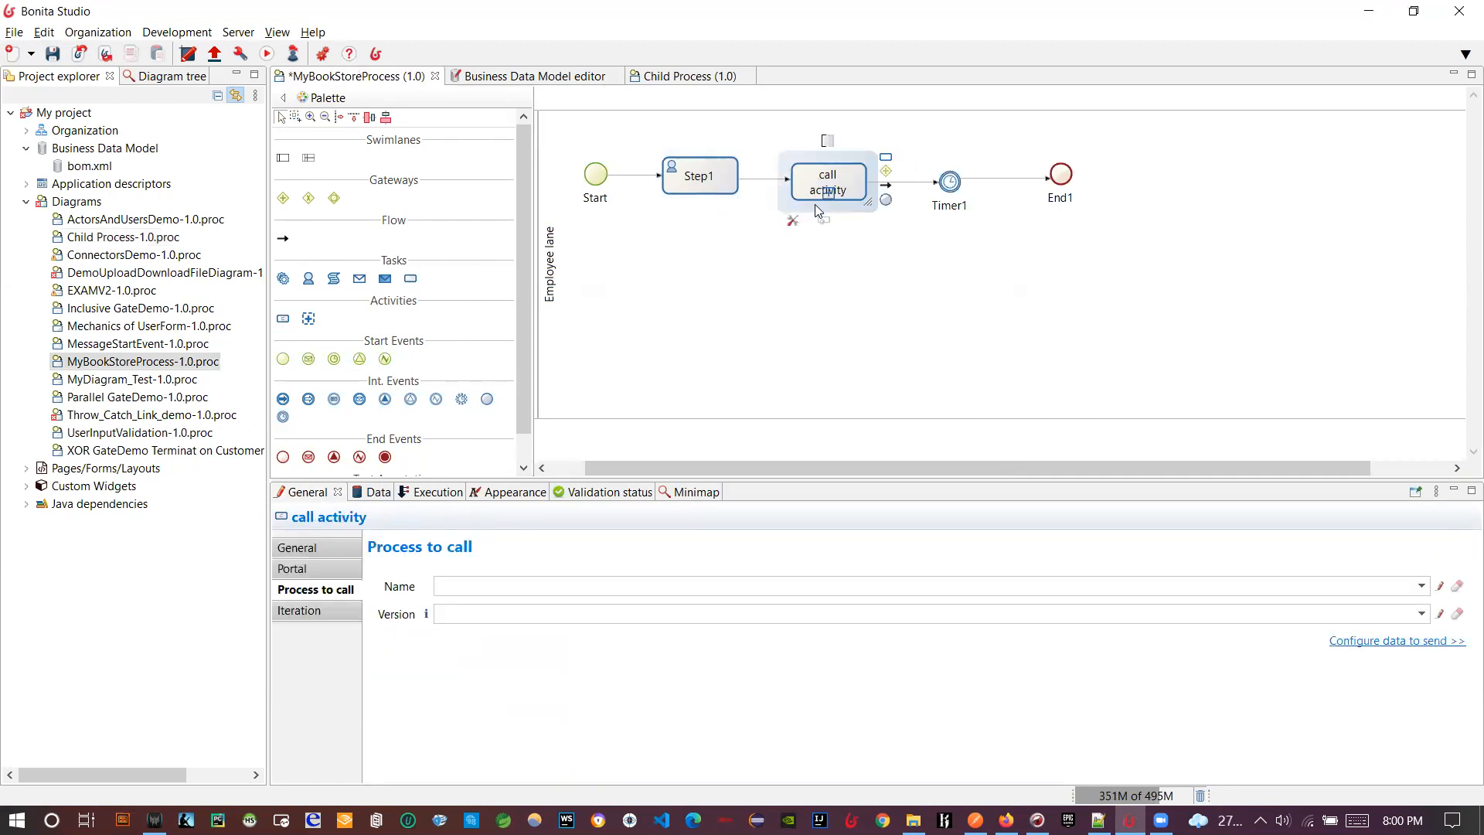
{"action": "left_click", "coordinate": [1421, 585]}
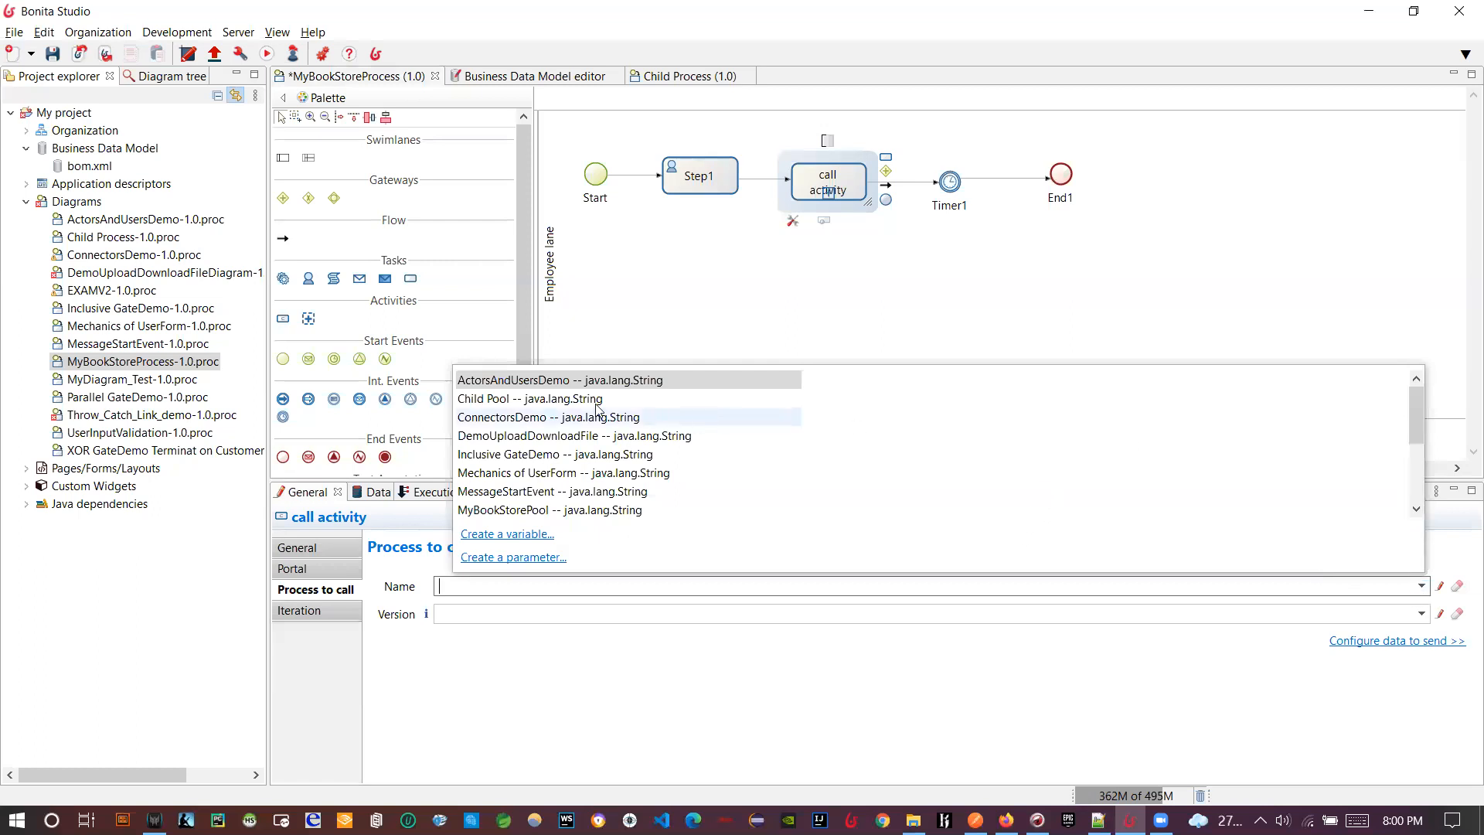
{"action": "left_click", "coordinate": [557, 399]}
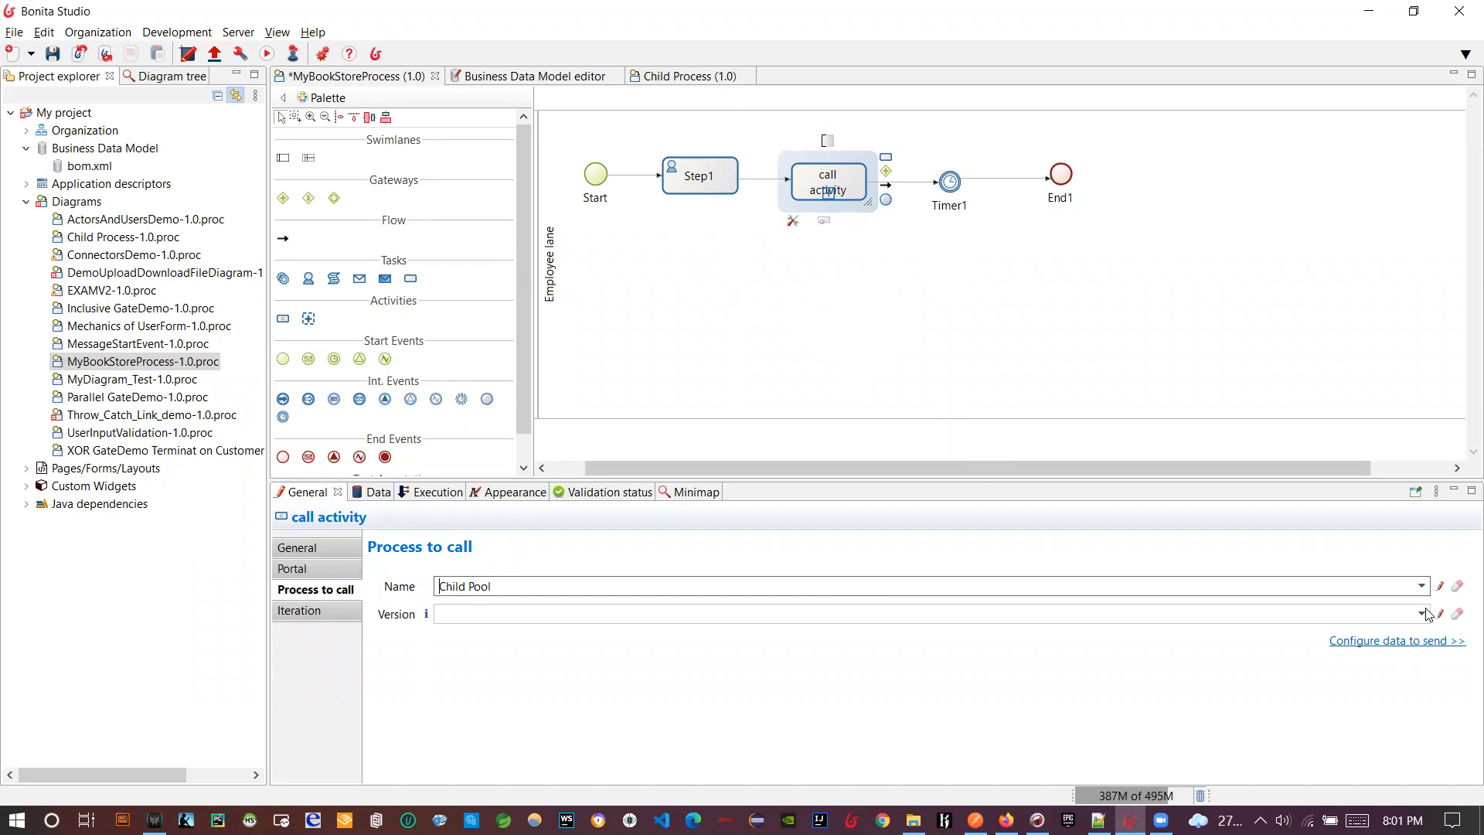
{"action": "left_click", "coordinate": [1439, 589]}
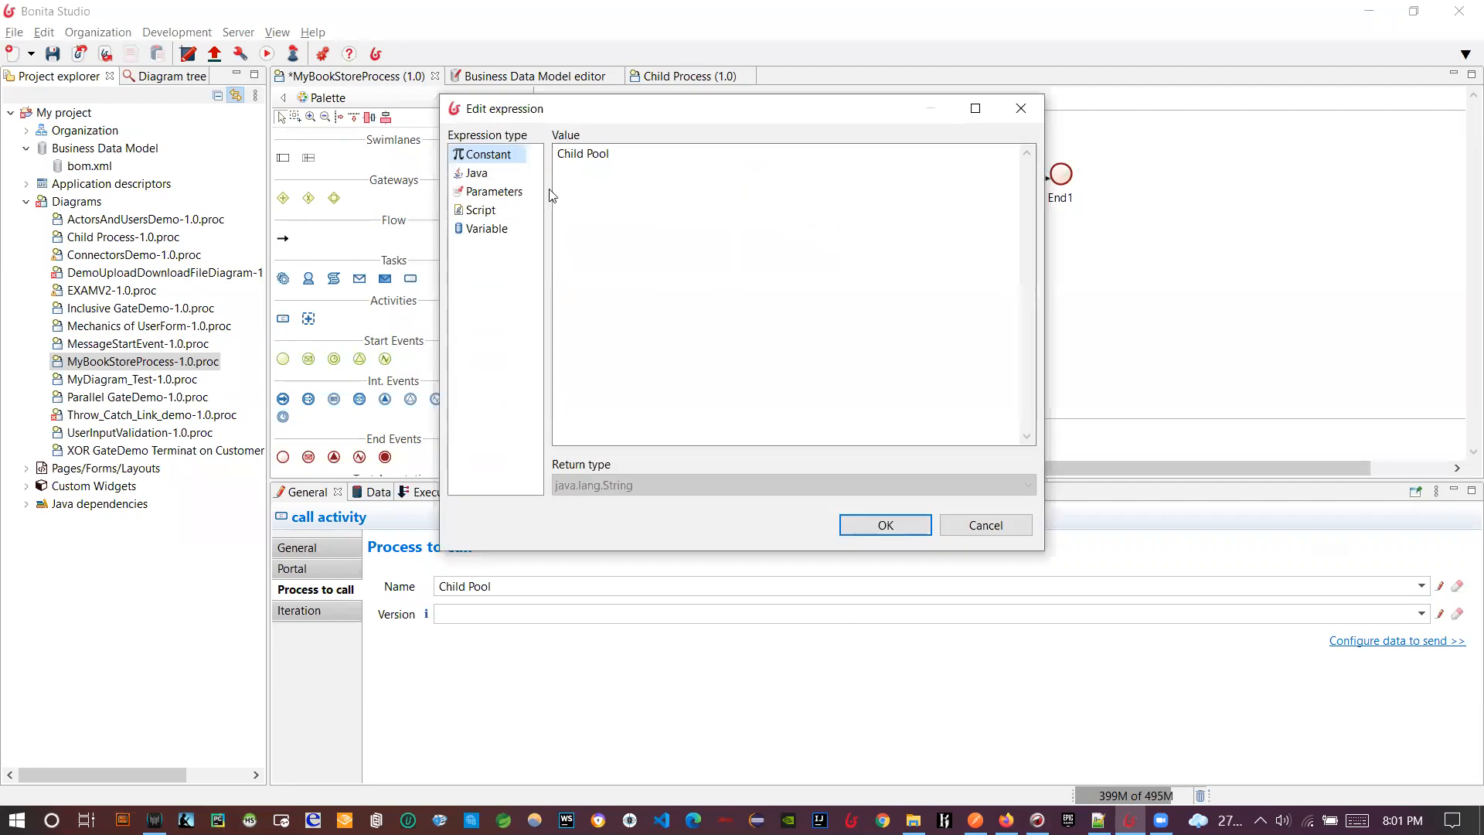
- Make the process-name expression a Groovy script reading 'Child Poolfsdfsd' with automatic dependencies resolution off
{"action": "left_click", "coordinate": [479, 209]}
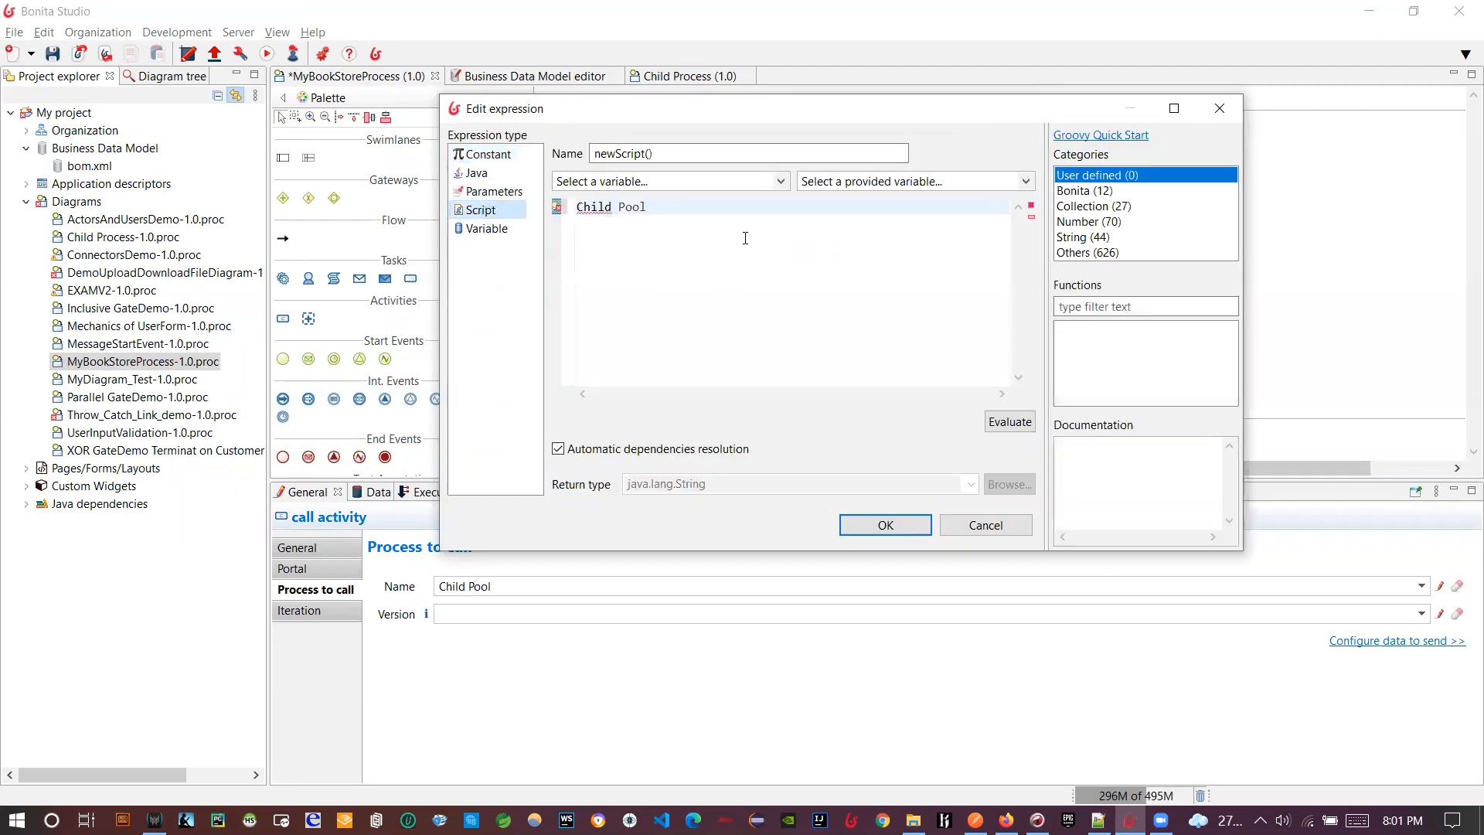
{"action": "left_click_drag", "start_coordinate": [653, 207], "coordinate": [572, 181]}
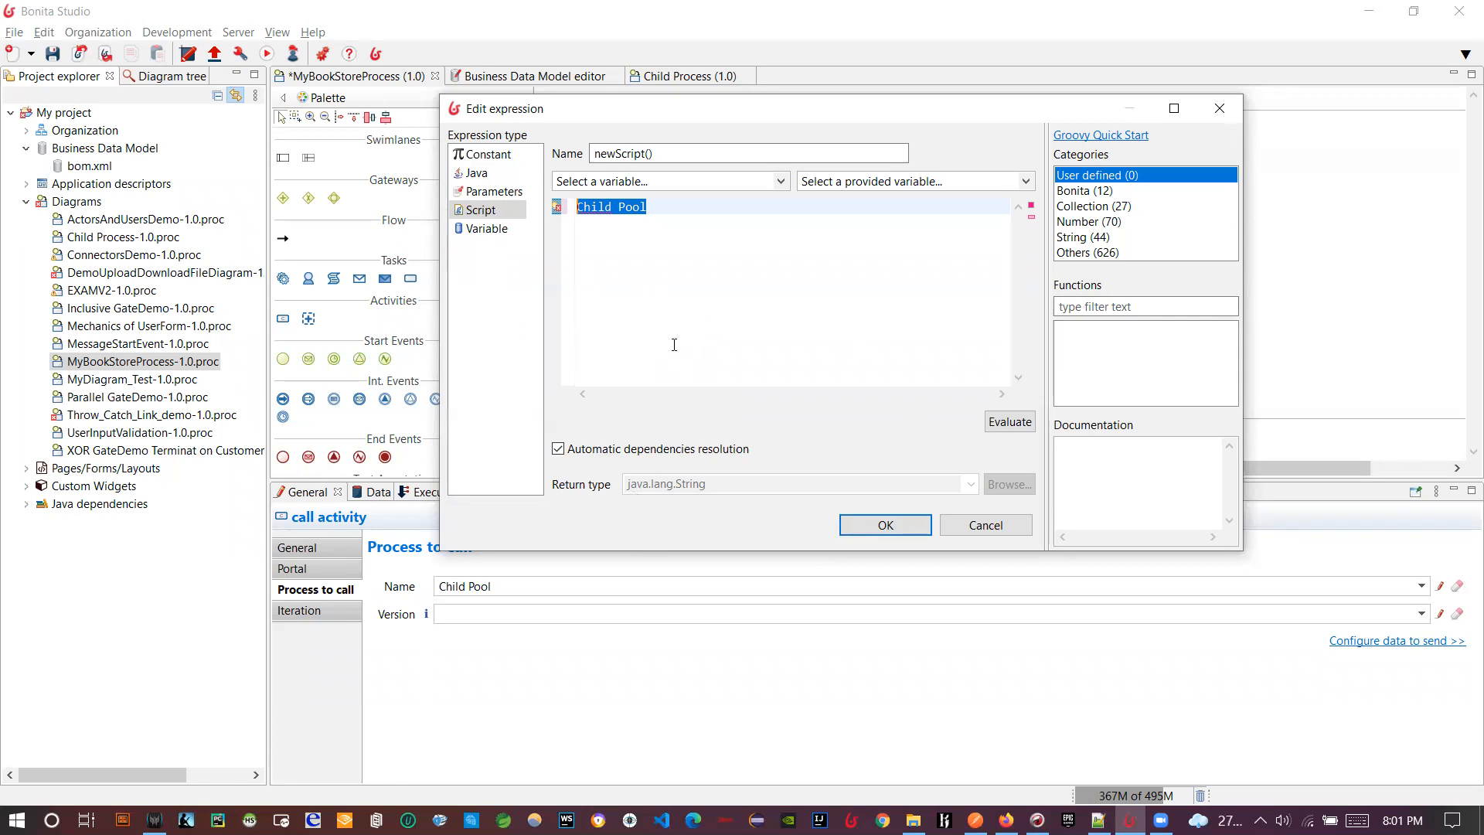
{"action": "left_click", "coordinate": [780, 188]}
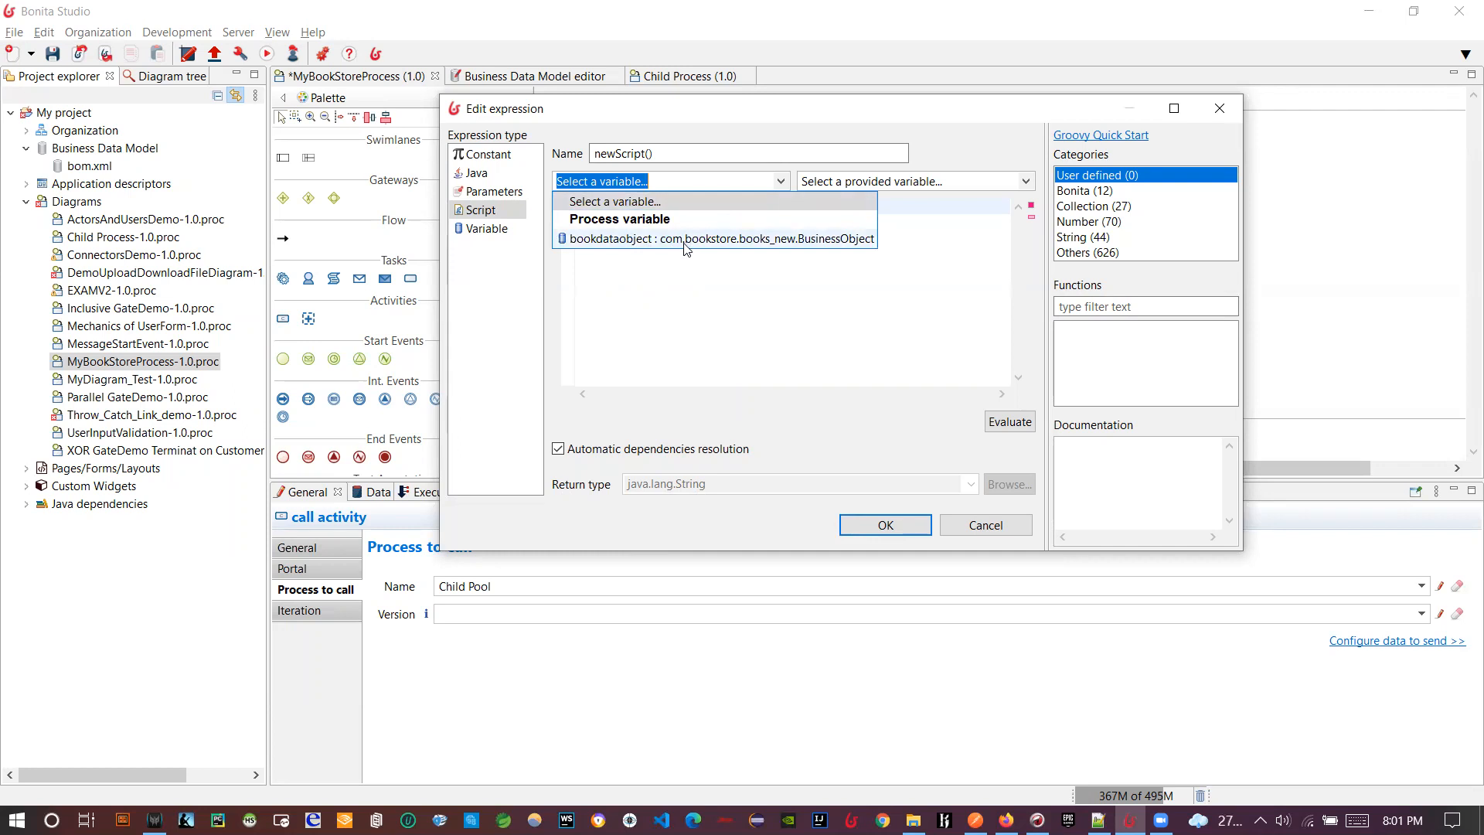
{"action": "left_click", "coordinate": [671, 263]}
{"action": "type", "text": "fsdfsd"}
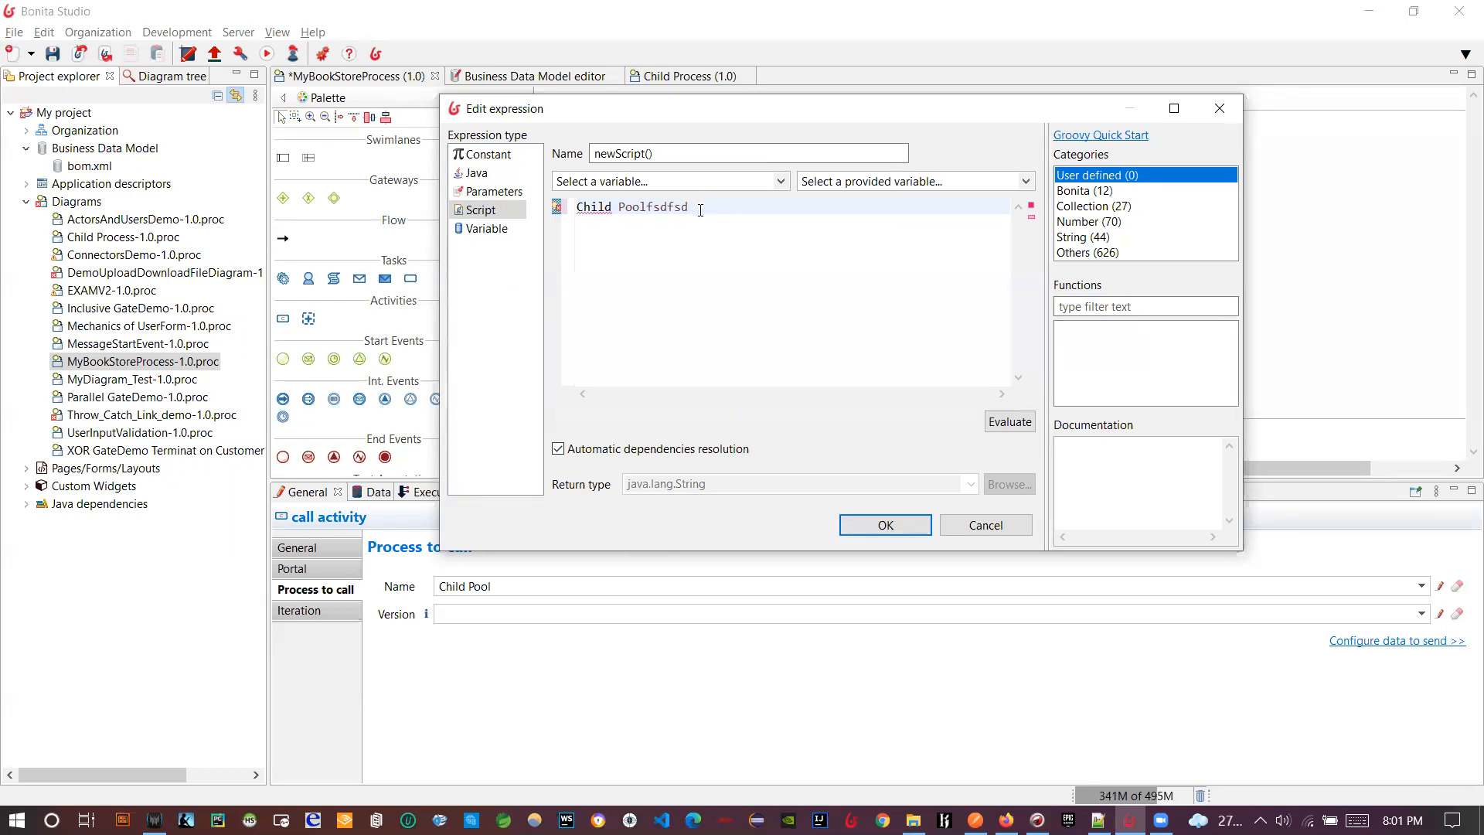
{"action": "left_click_drag", "start_coordinate": [700, 210], "coordinate": [578, 219]}
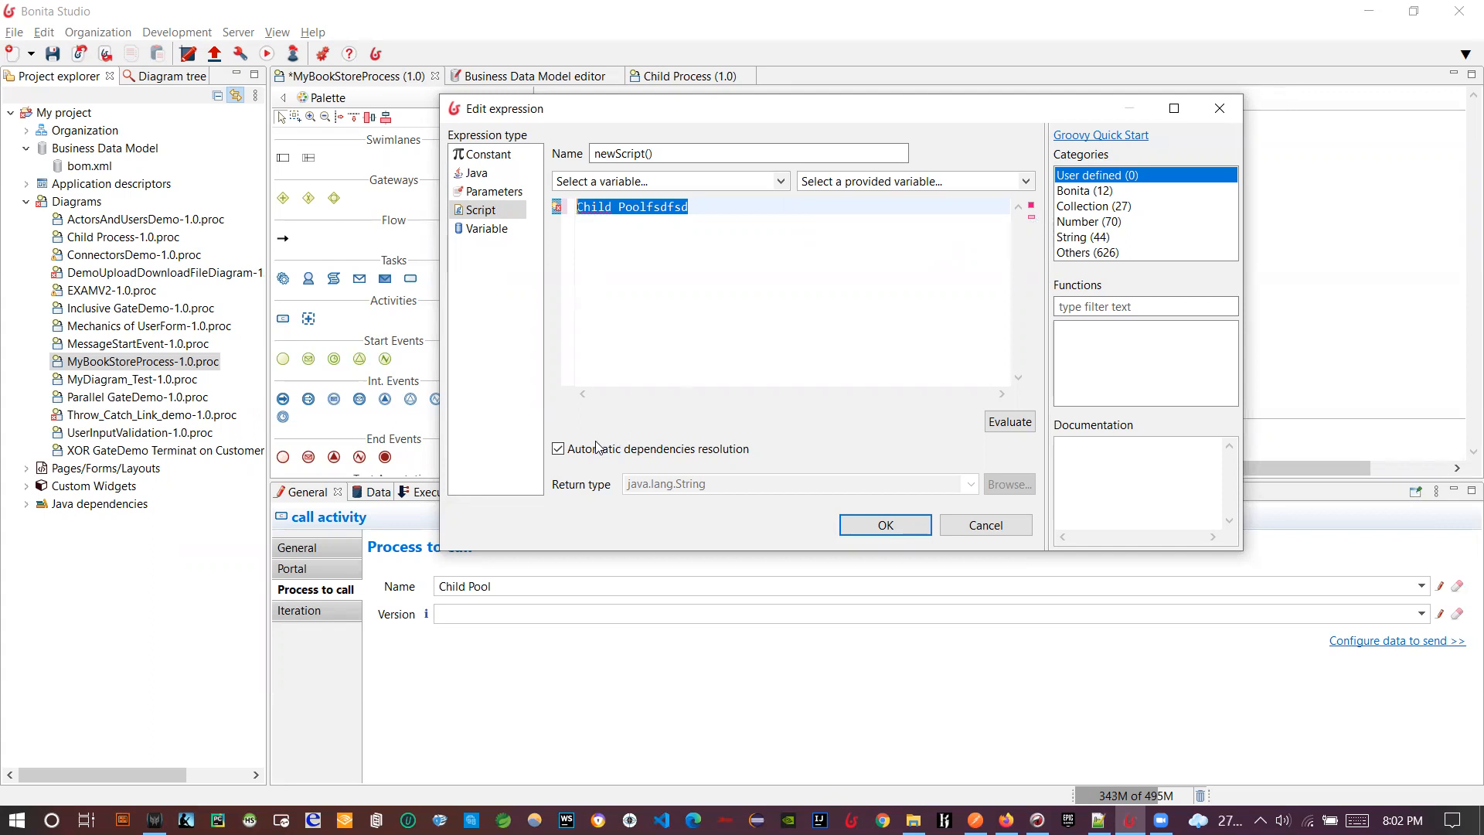
{"action": "left_click", "coordinate": [558, 449]}
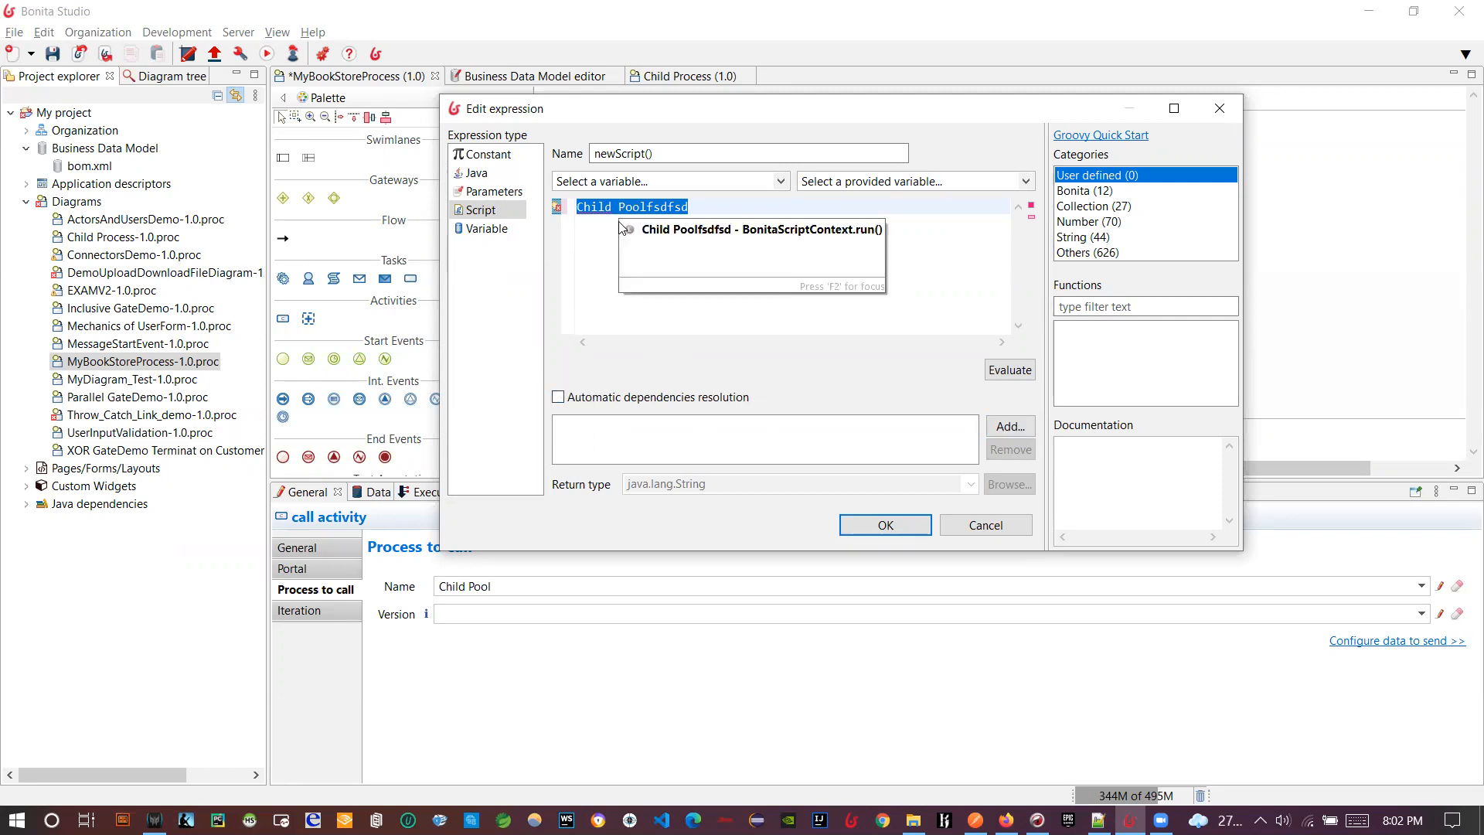
- Delete the stray characters after Child Pool so the script holds only Child Pool
{"action": "left_click", "coordinate": [708, 216]}
{"action": "left_click_drag", "start_coordinate": [646, 208], "coordinate": [689, 207]}
{"action": "key", "text": "BackSpace"}
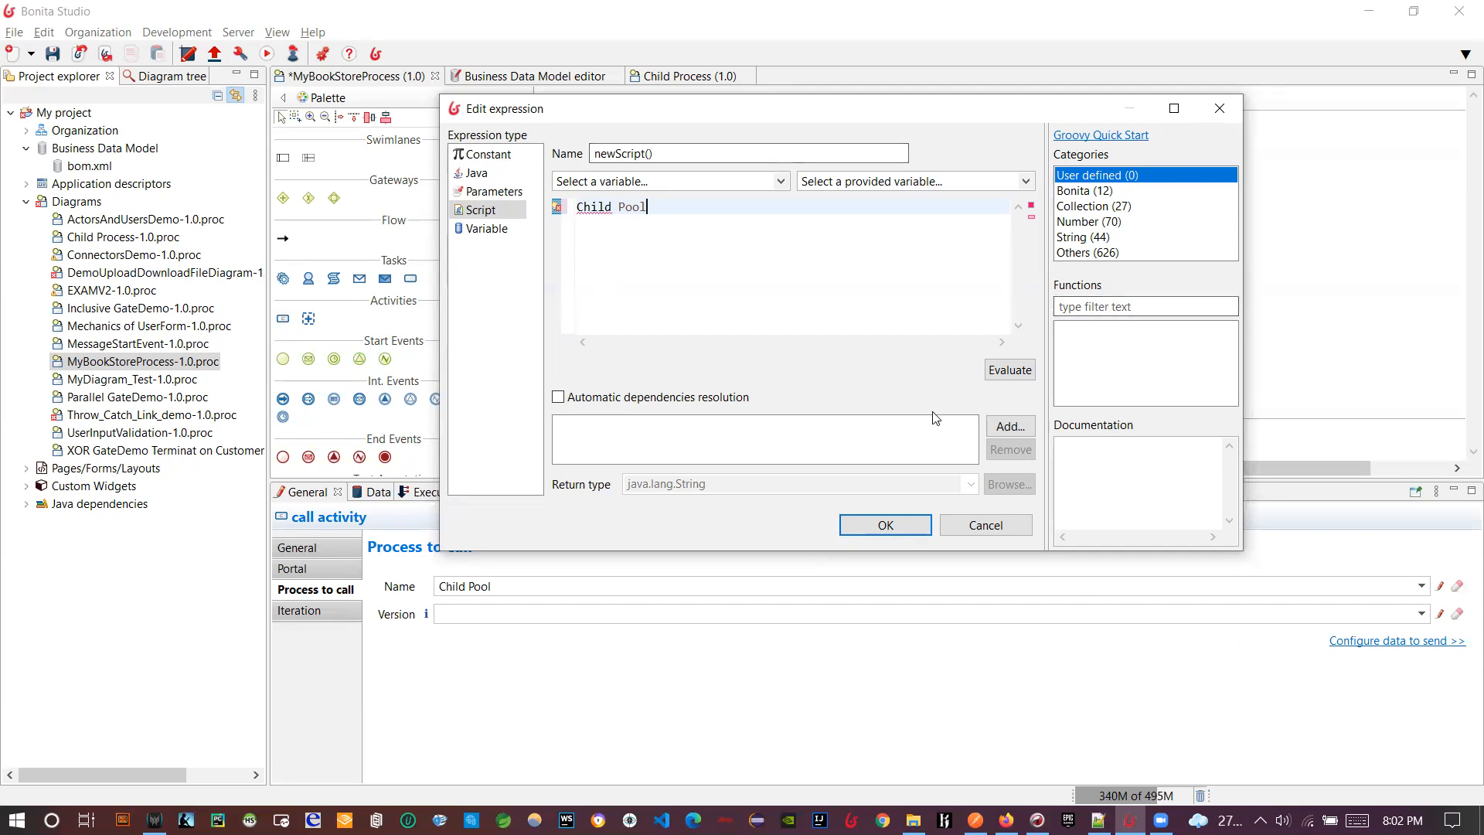
- Switch Automatic dependencies resolution back on
{"action": "left_click", "coordinate": [559, 399]}
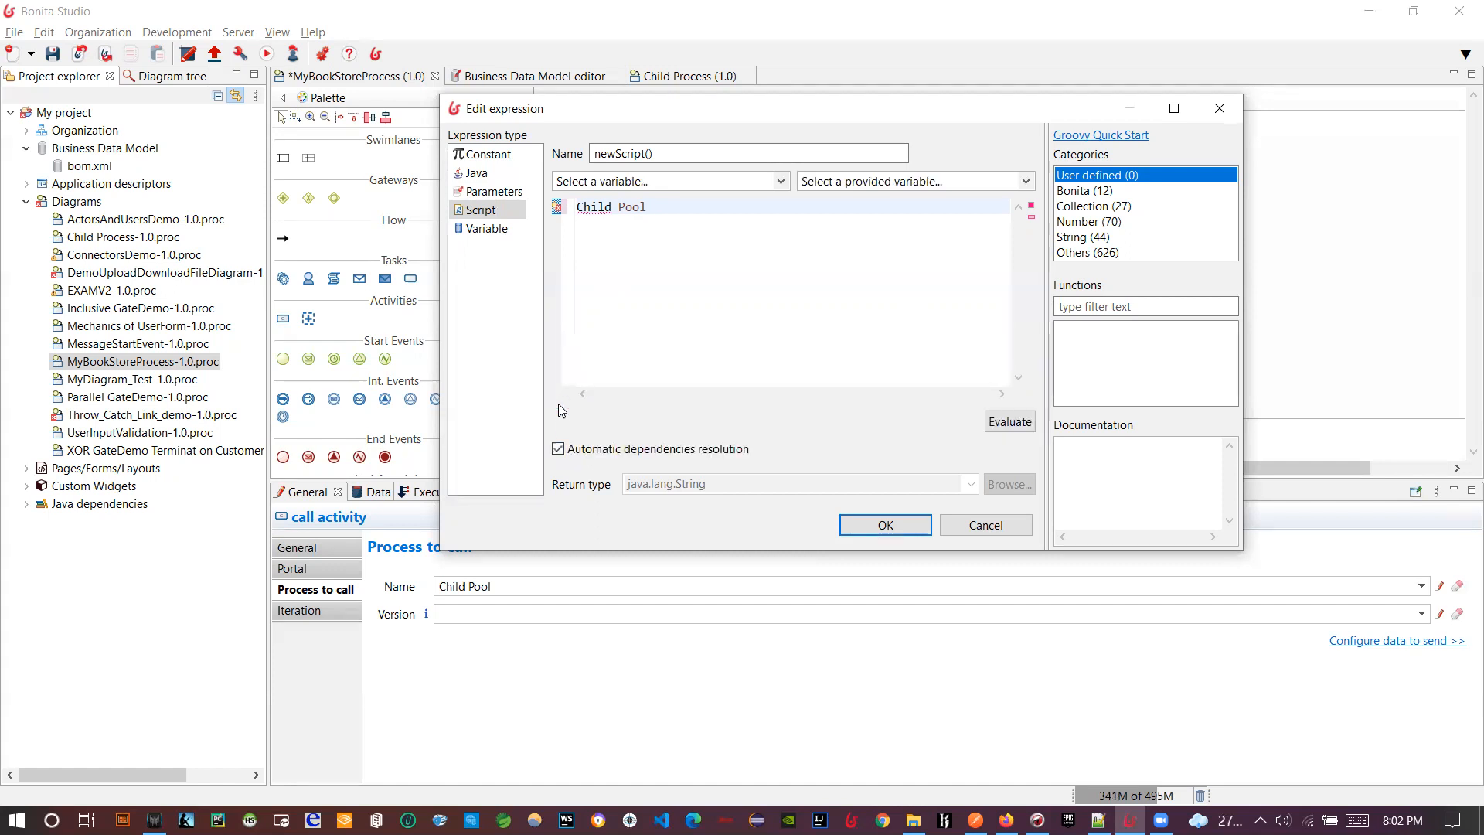
{"action": "left_click", "coordinate": [560, 449]}
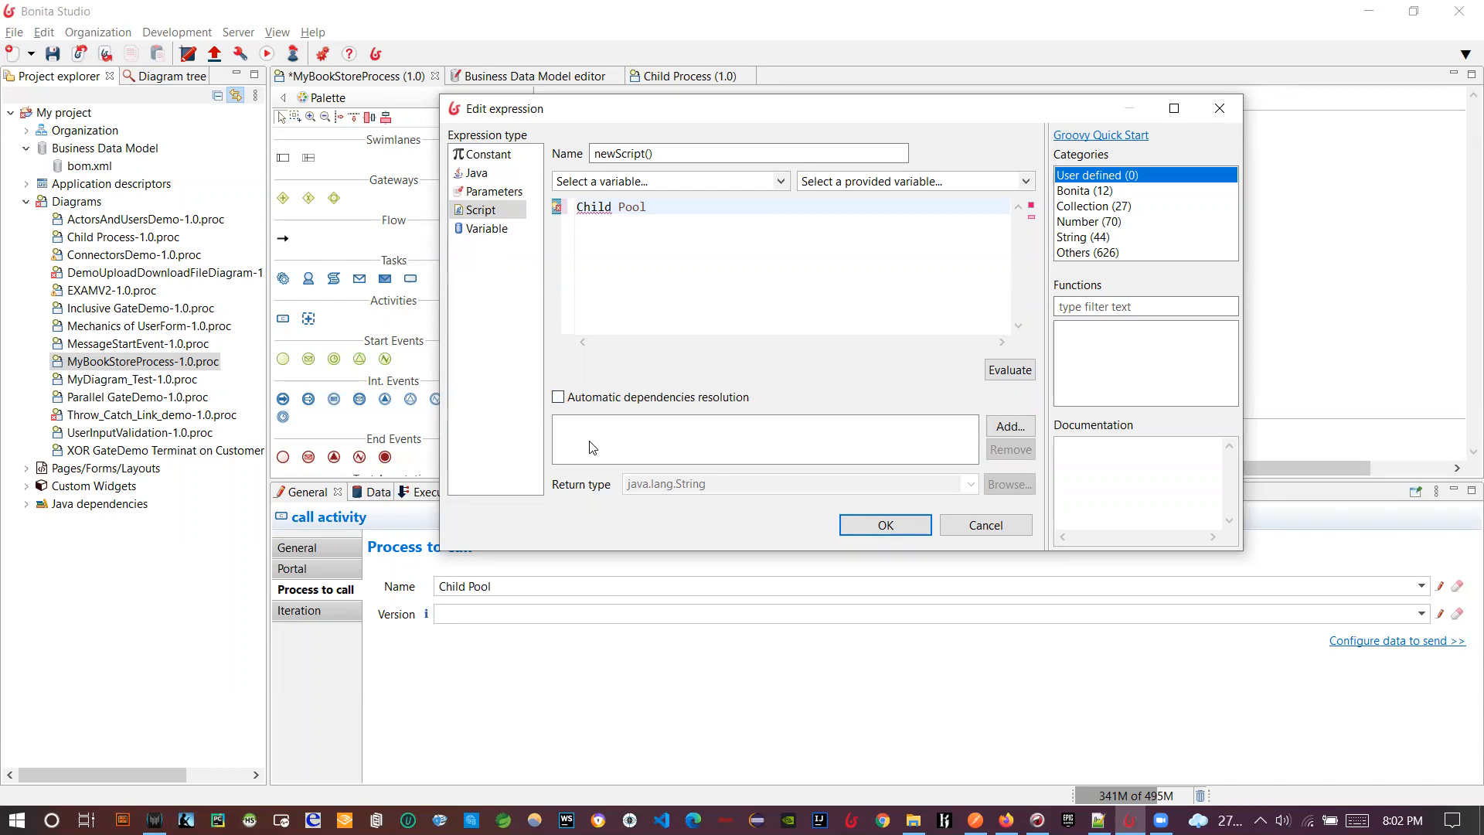
{"action": "left_click", "coordinate": [596, 397]}
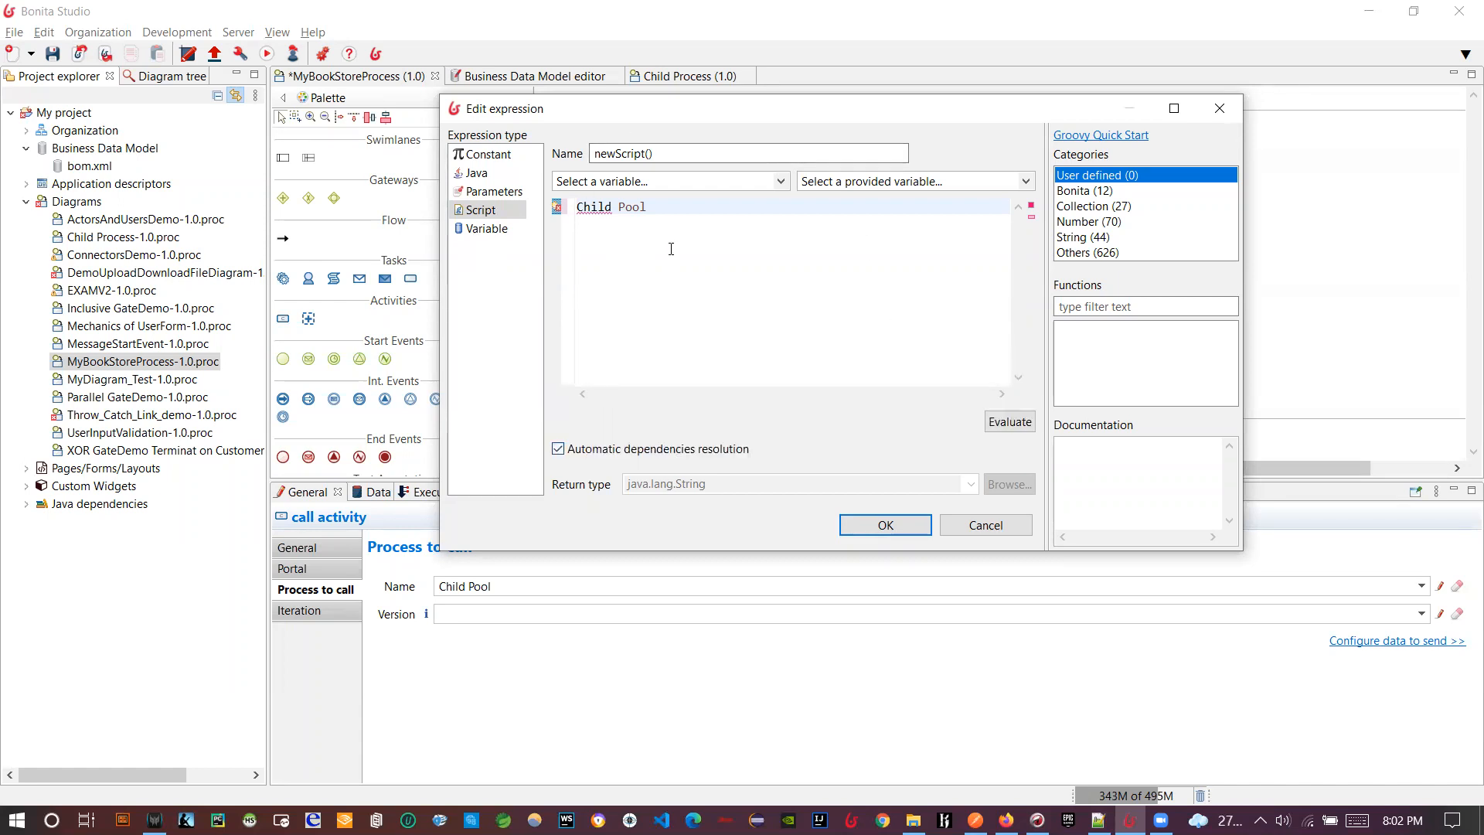
- Select all the script text, then open and close the Select a provided variable list
{"action": "key", "text": "ctrl+a"}
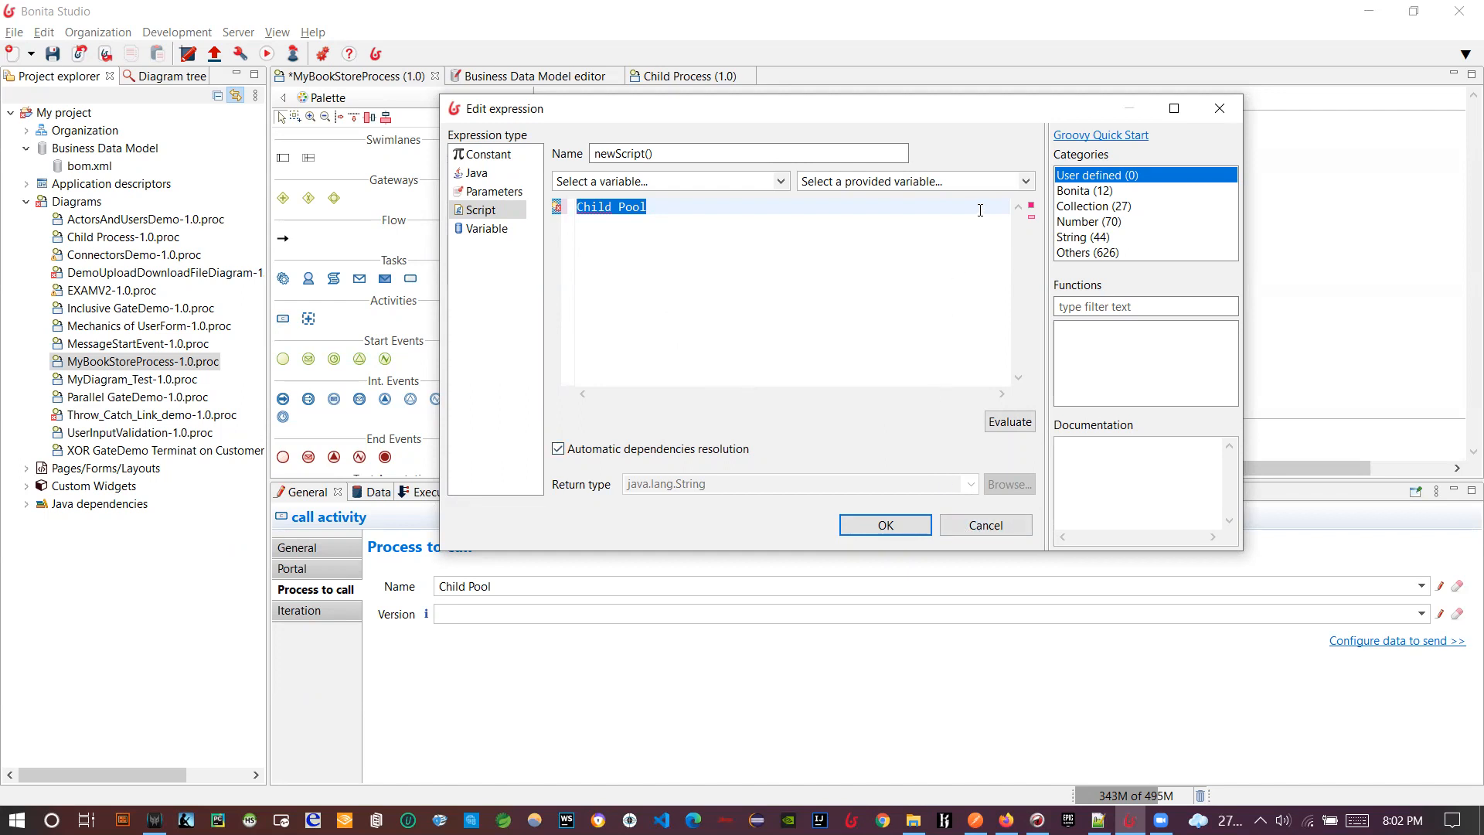
{"action": "left_click", "coordinate": [1026, 183]}
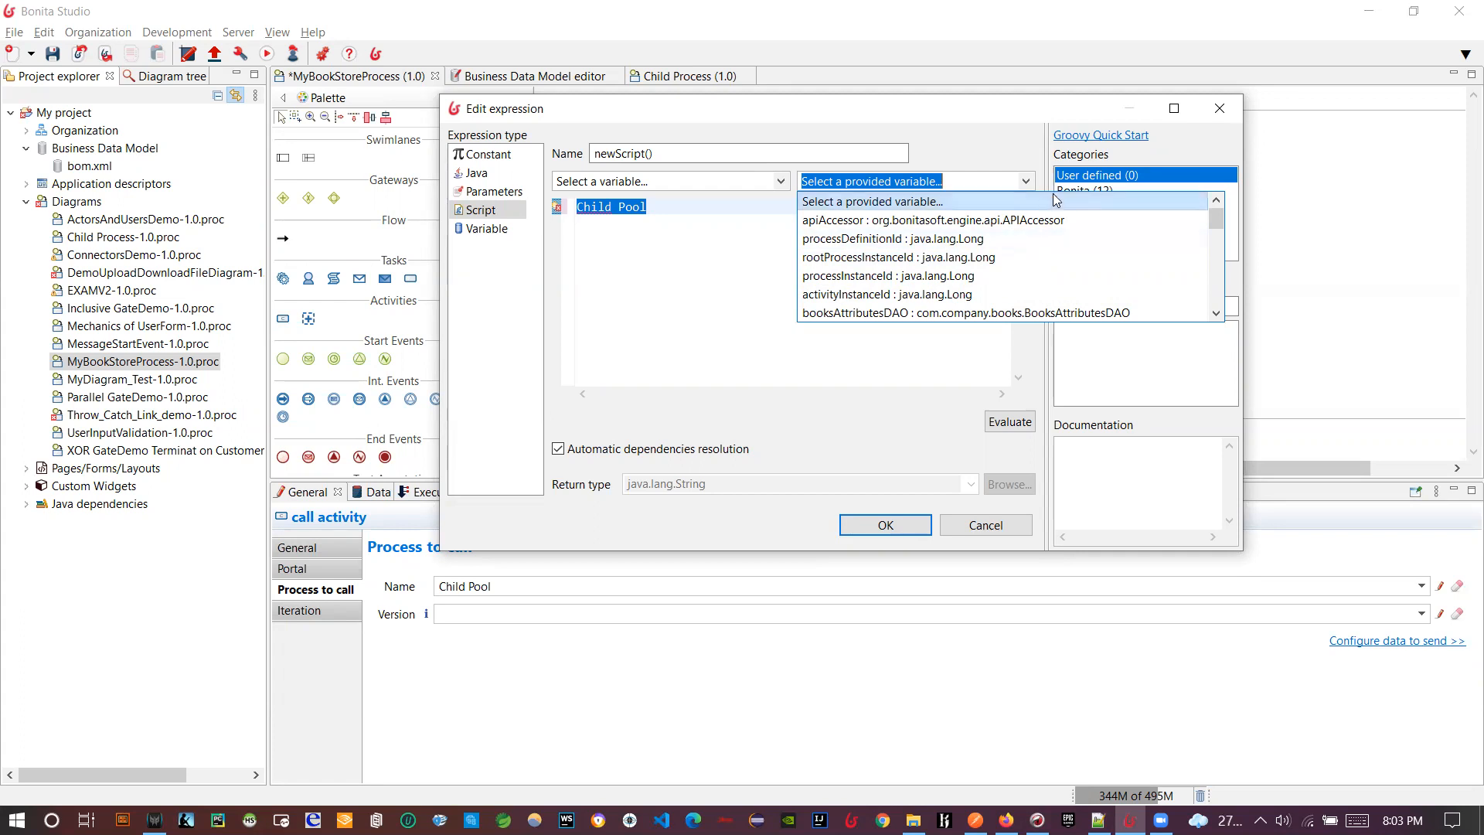
{"action": "left_click", "coordinate": [1006, 819]}
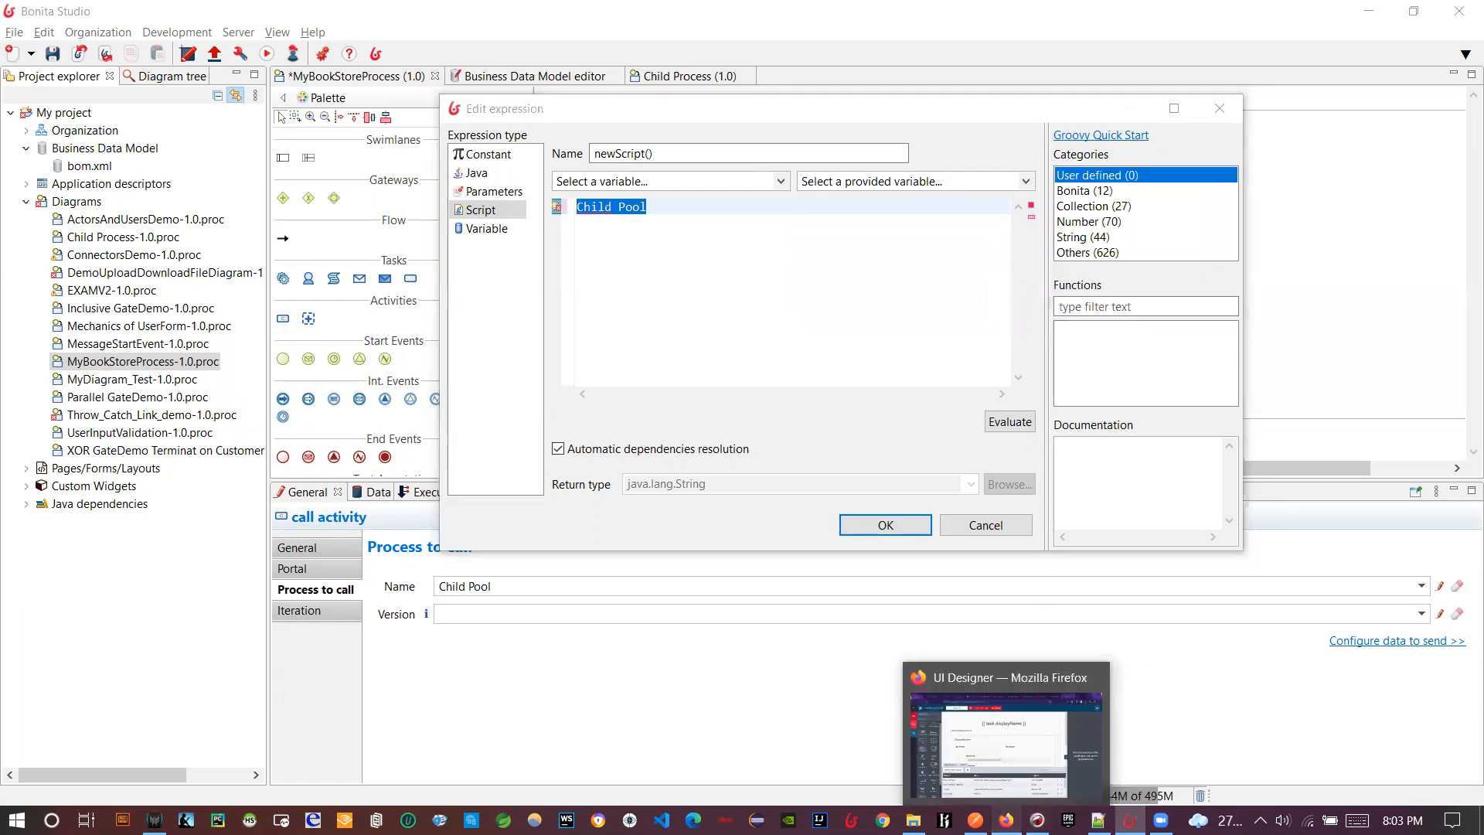
- In Bonita Portal's BPM Processes list, open MyBookStoreProcess (1.0) details and select its process id
{"action": "left_click", "coordinate": [679, 11]}
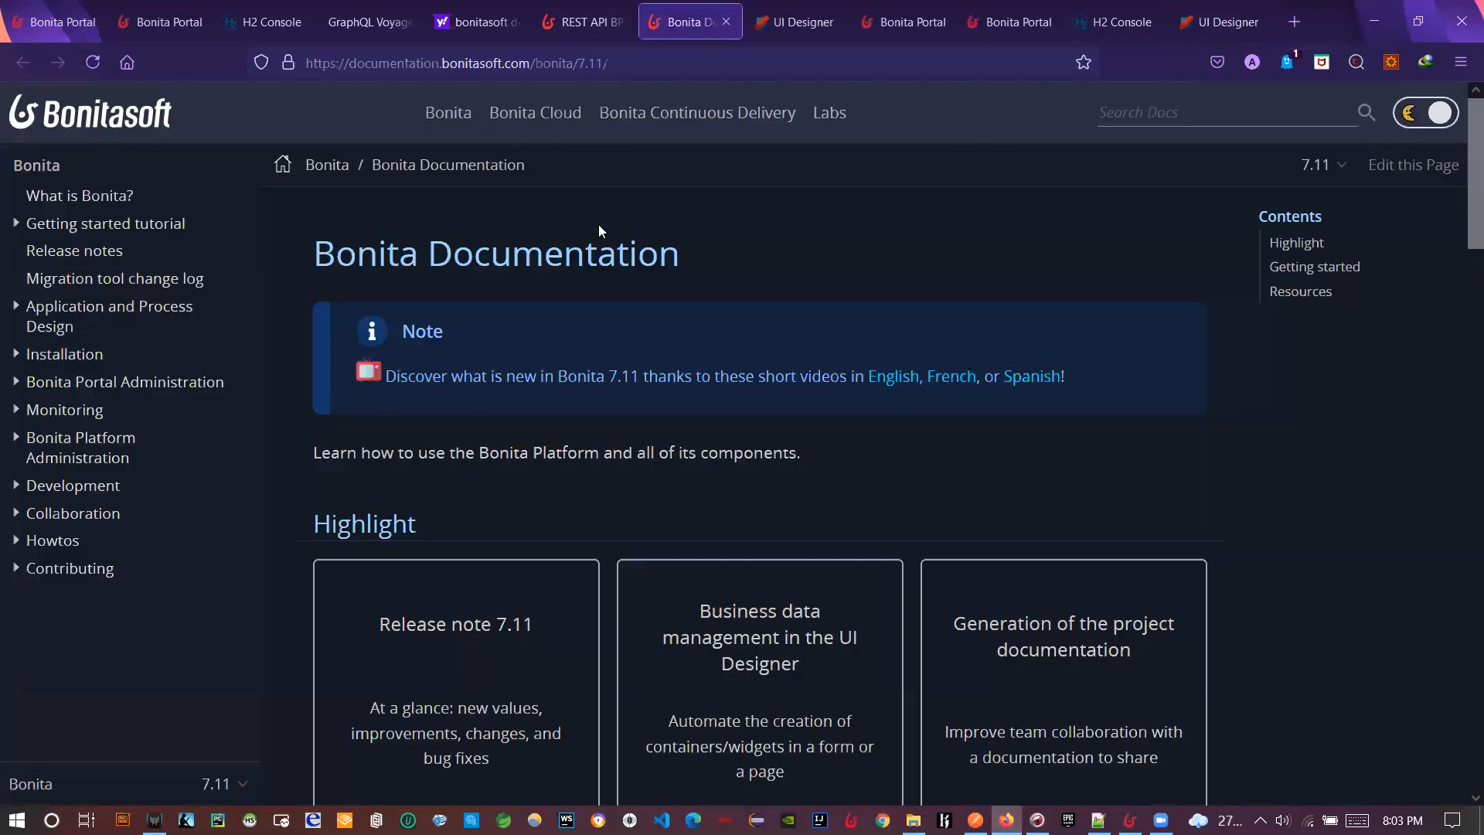
{"action": "left_click", "coordinate": [894, 24]}
{"action": "left_click", "coordinate": [265, 166]}
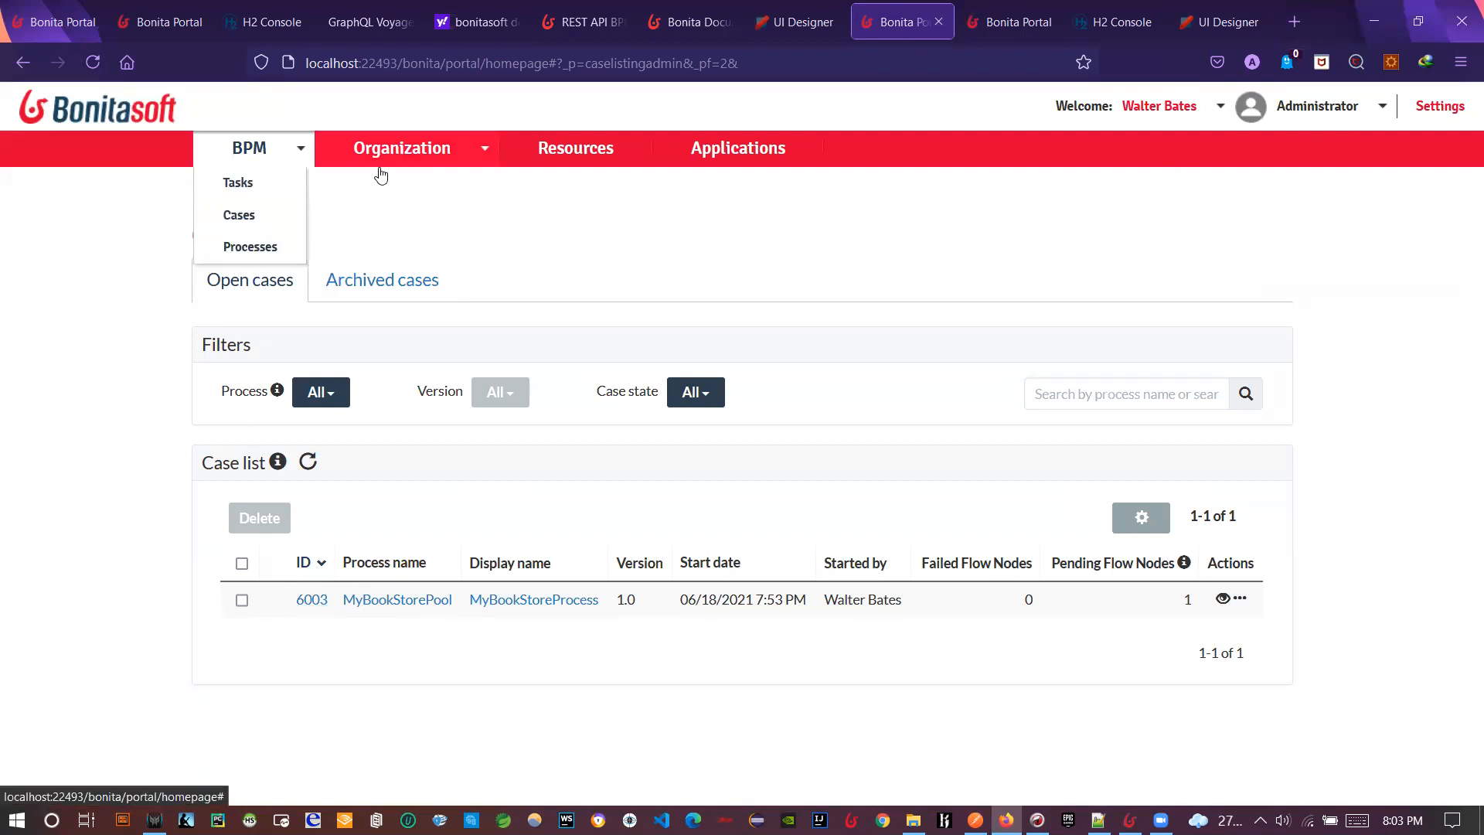
{"action": "left_click", "coordinate": [241, 251]}
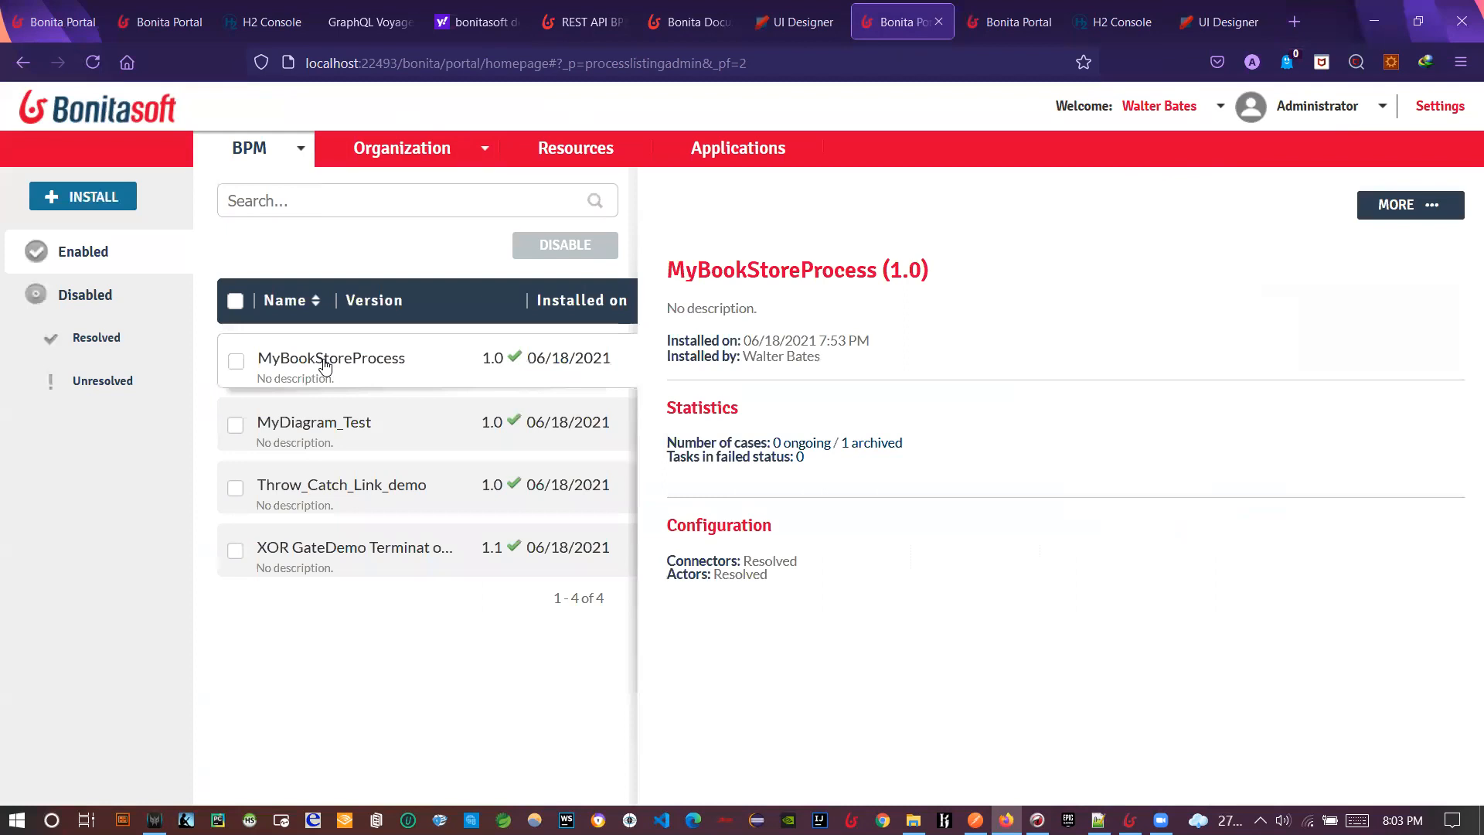
{"action": "left_click", "coordinate": [1396, 205]}
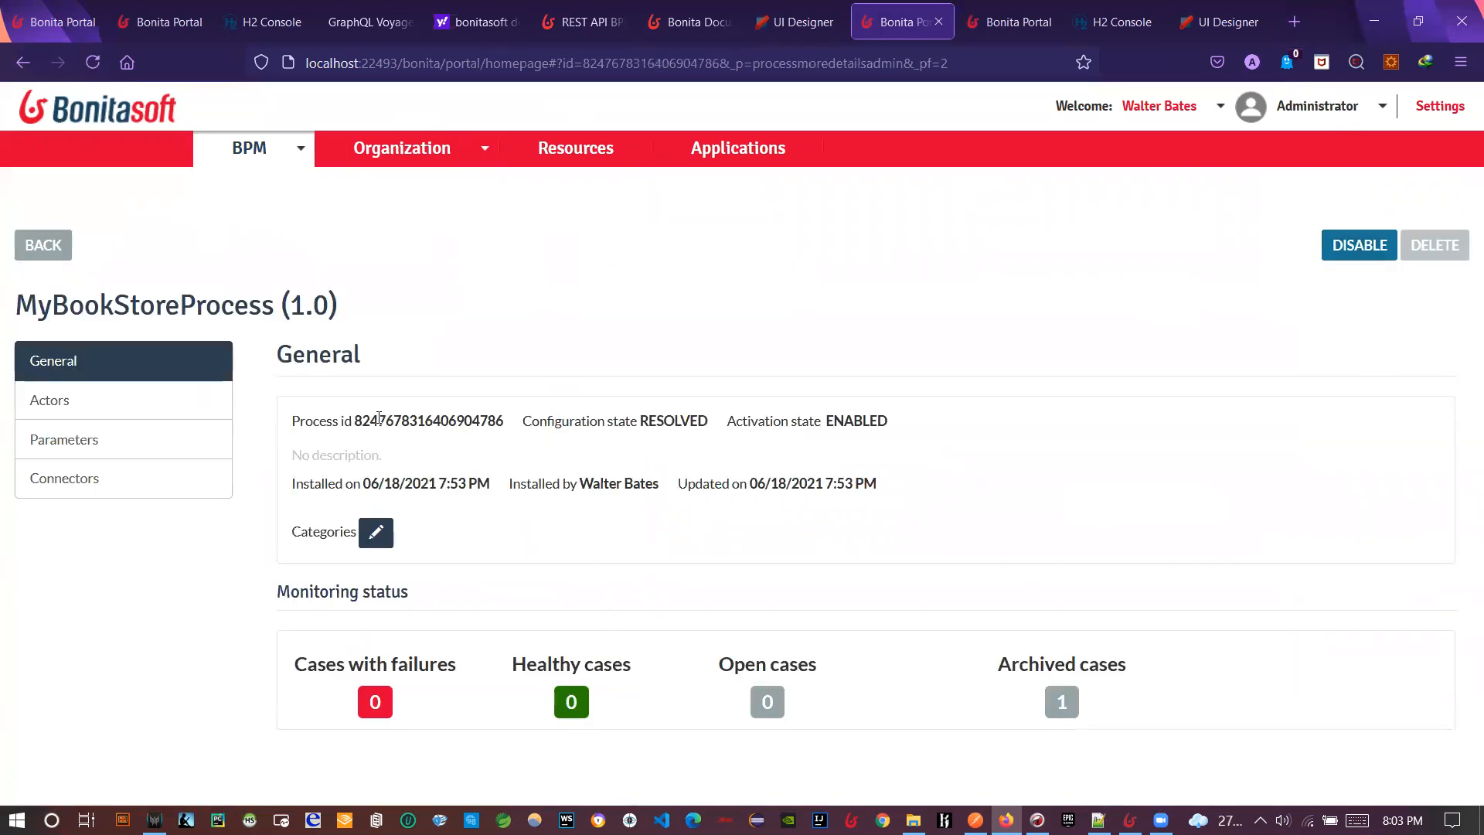
{"action": "double_click", "coordinate": [377, 419]}
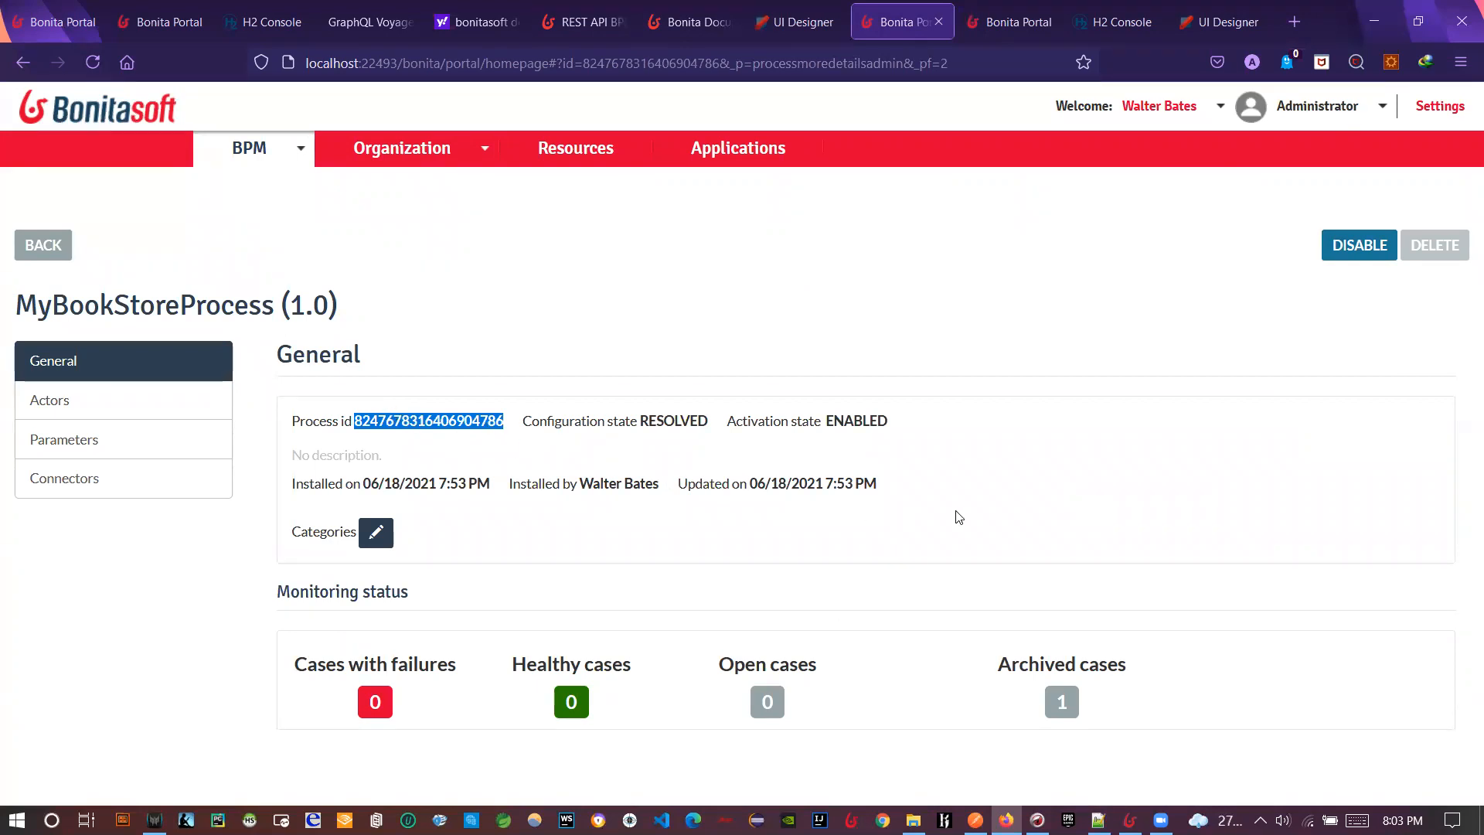
{"action": "key", "text": "alt+Tab"}
{"action": "key", "text": "alt+shift+Tab"}
{"action": "key", "text": "alt+Tab"}
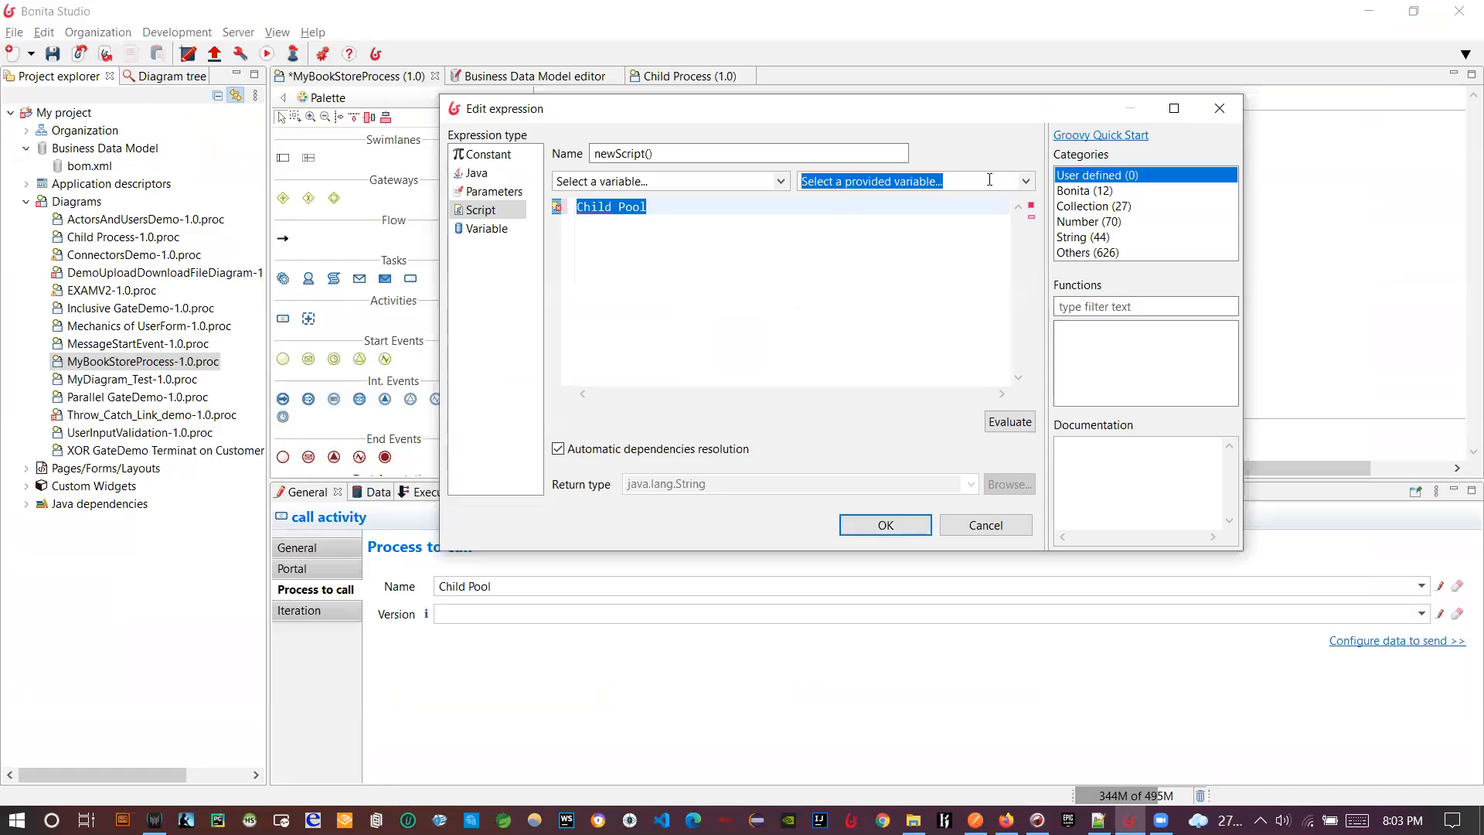
- Show the provided variables list, including rootProcessInstanceId, in the newScript() editor
{"action": "left_click", "coordinate": [1026, 181]}
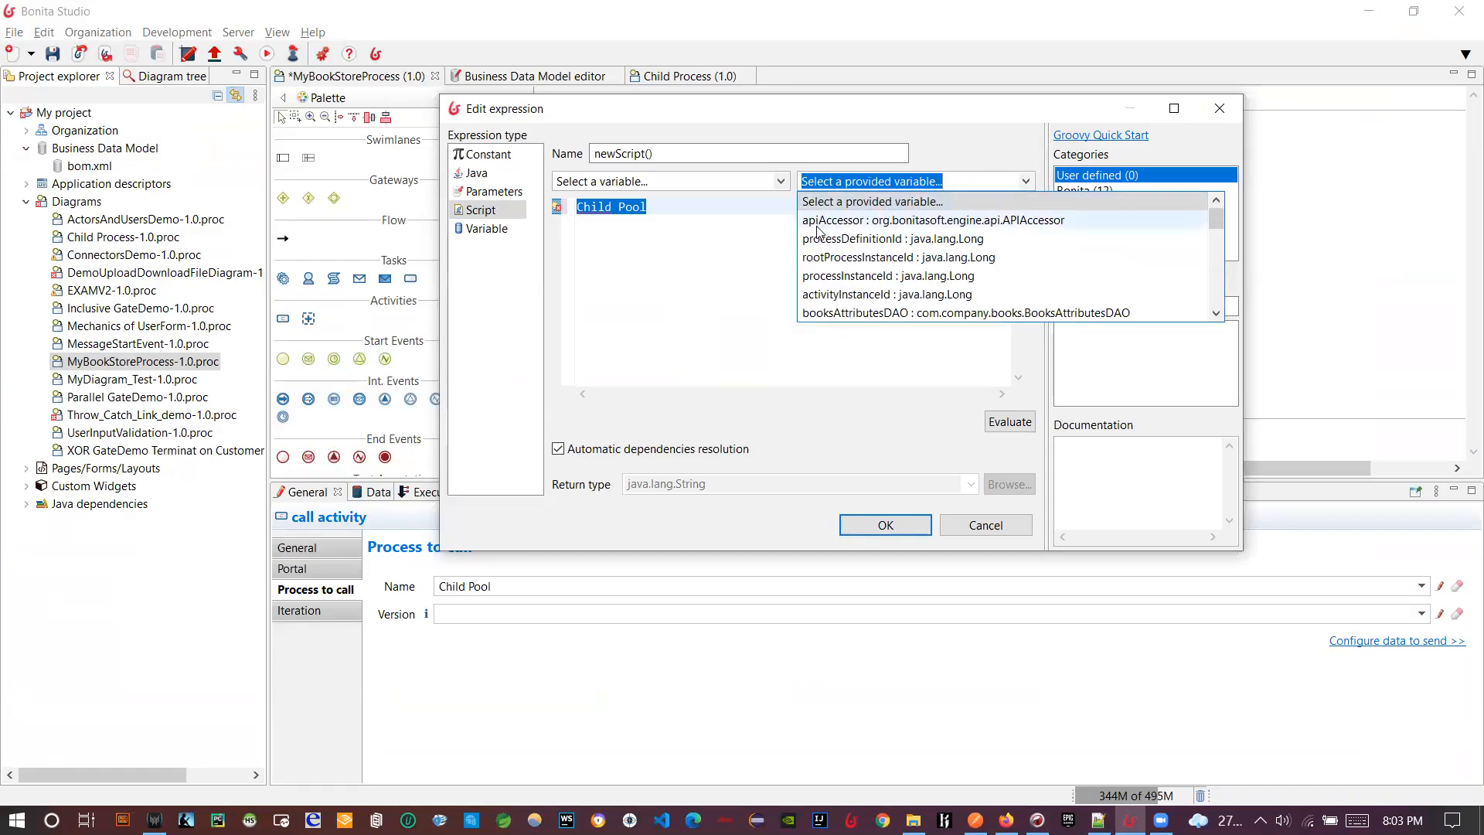
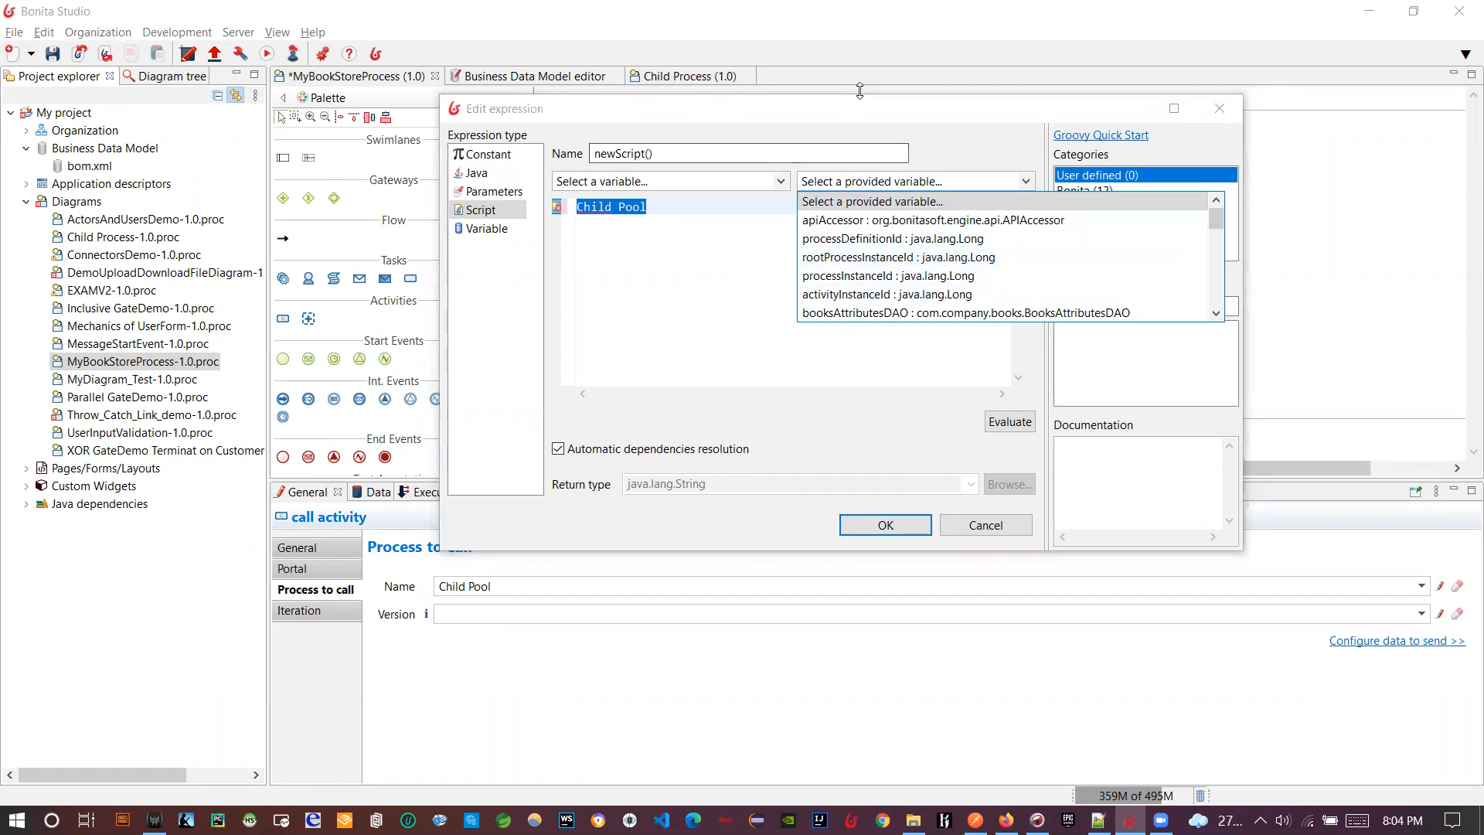
- Review the provided variables list, then cancel the Edit expression dialog without changes
{"action": "left_click_drag", "start_coordinate": [851, 119], "coordinate": [1139, 375]}
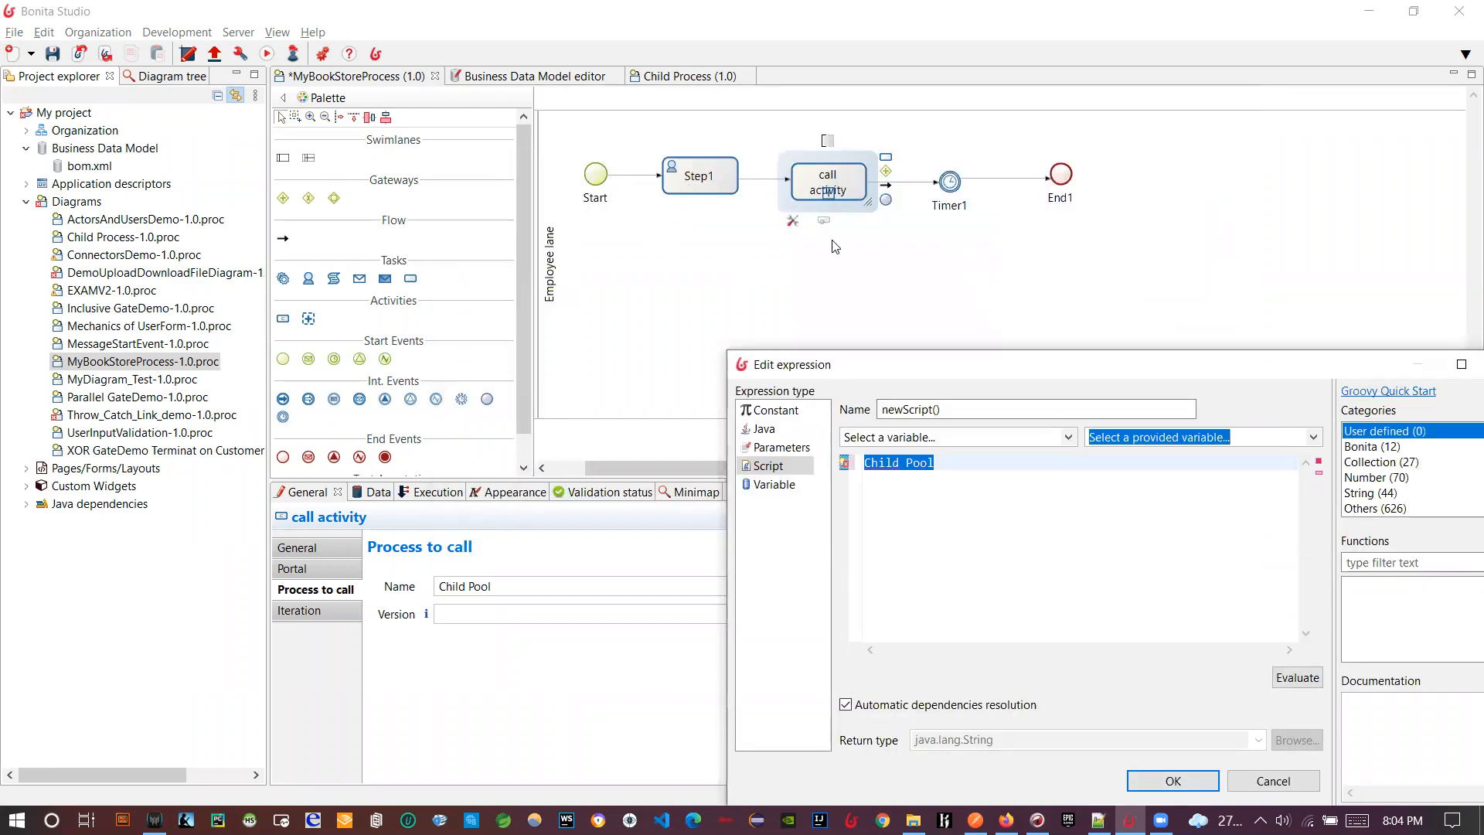
{"action": "left_click_drag", "start_coordinate": [913, 373], "coordinate": [751, 238]}
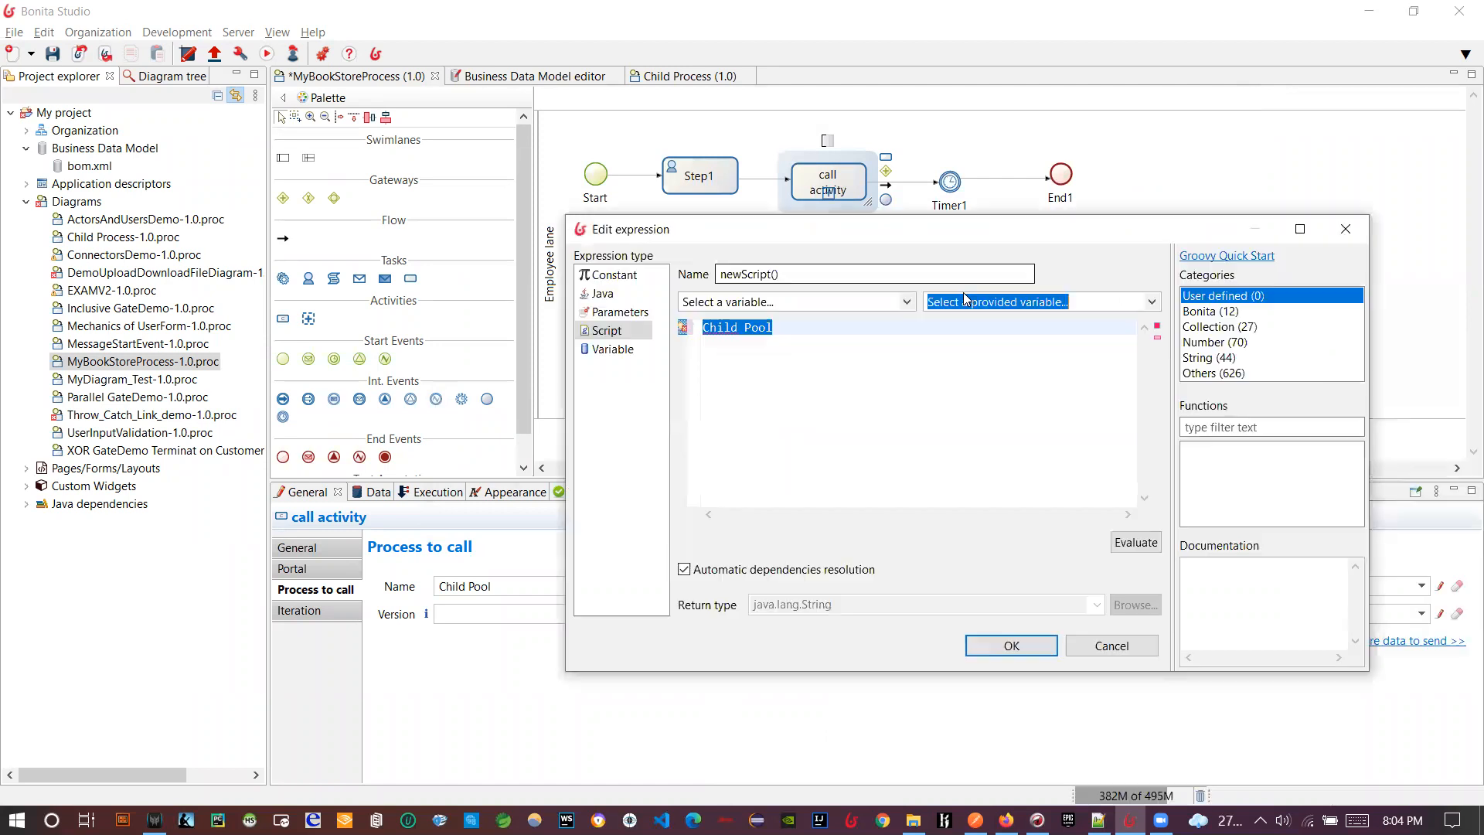
{"action": "left_click", "coordinate": [1151, 303]}
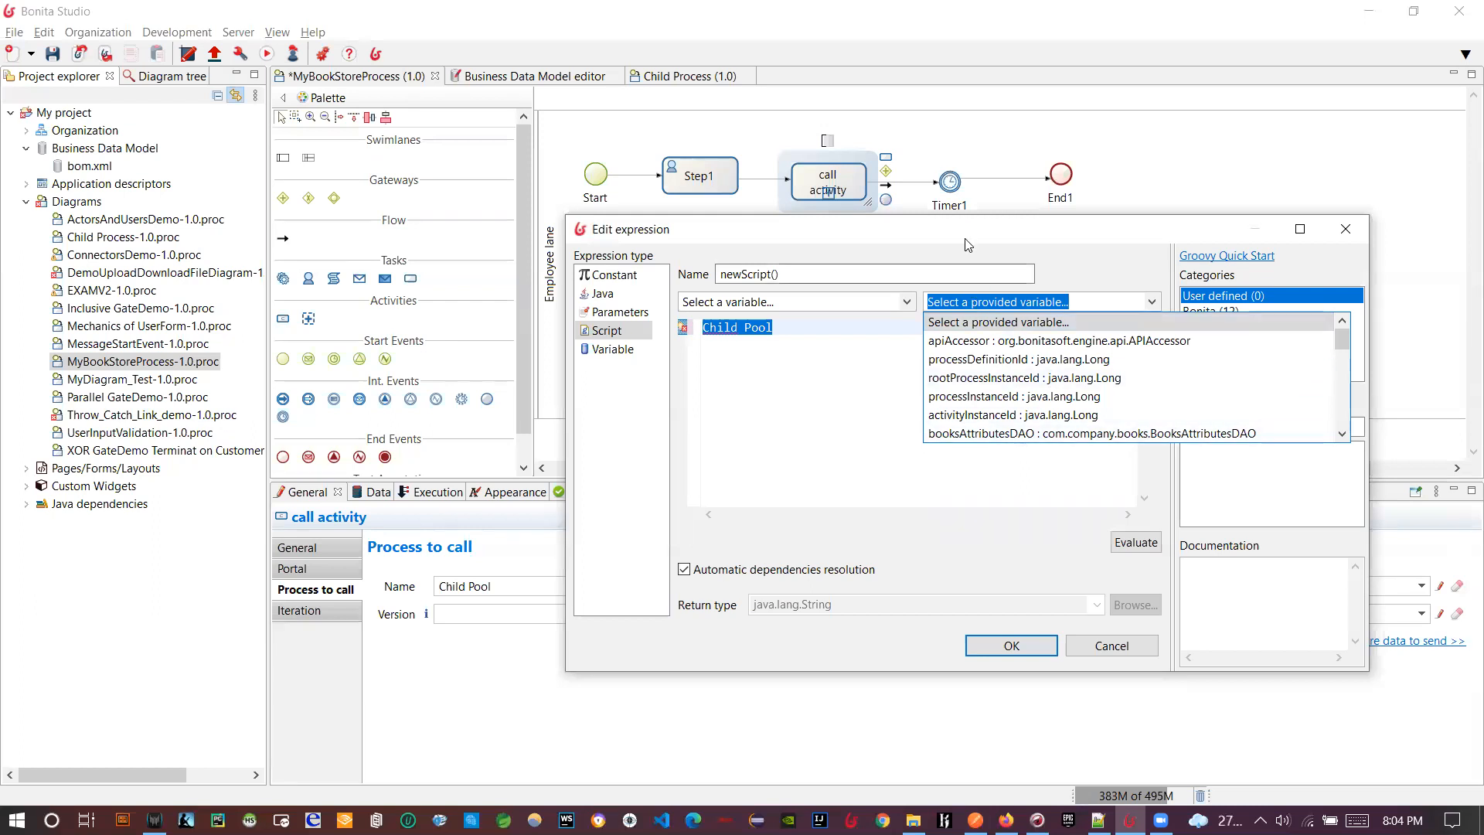
{"action": "left_click", "coordinate": [958, 473]}
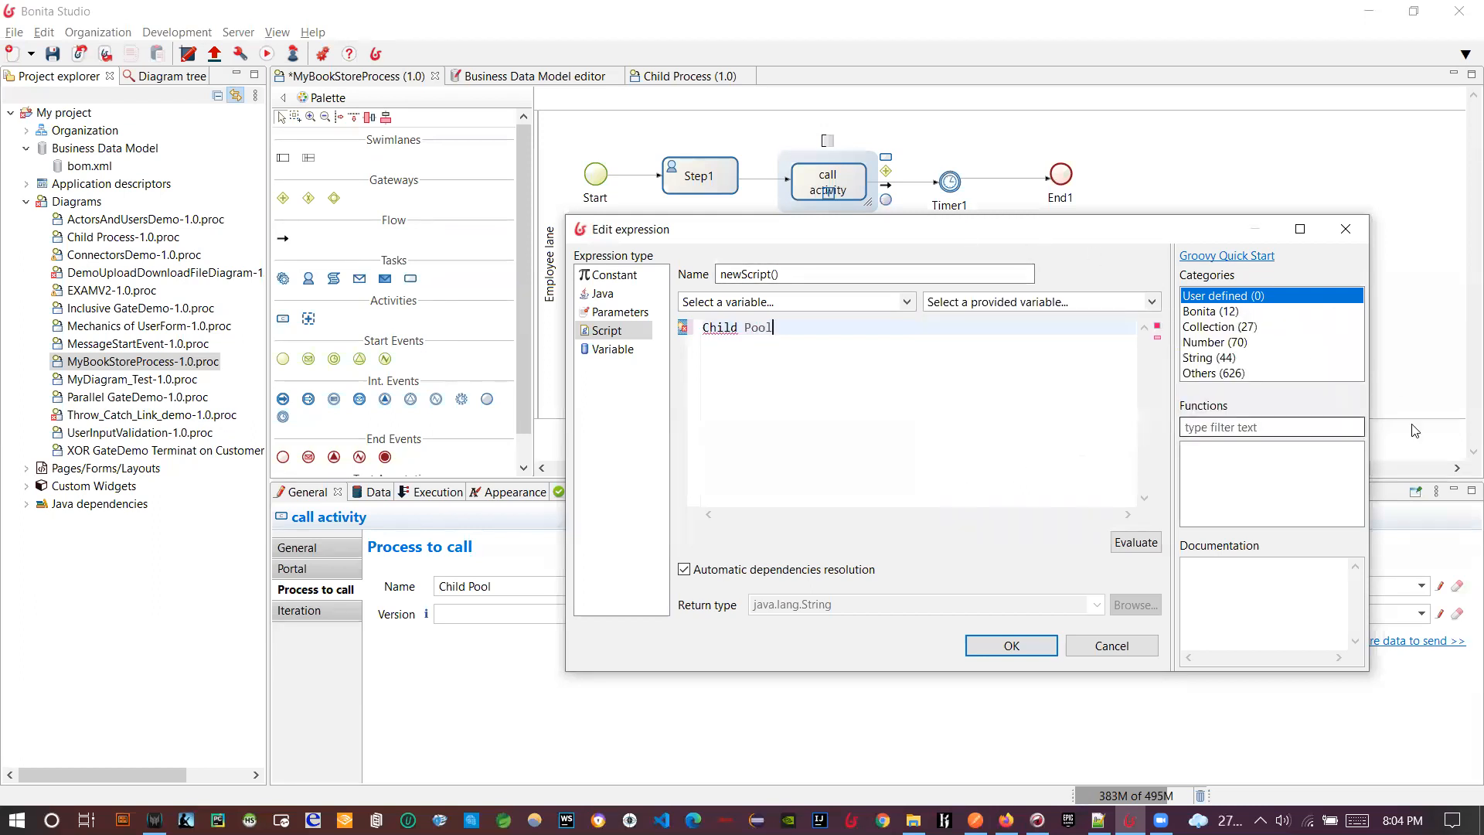
{"action": "left_click", "coordinate": [1098, 645]}
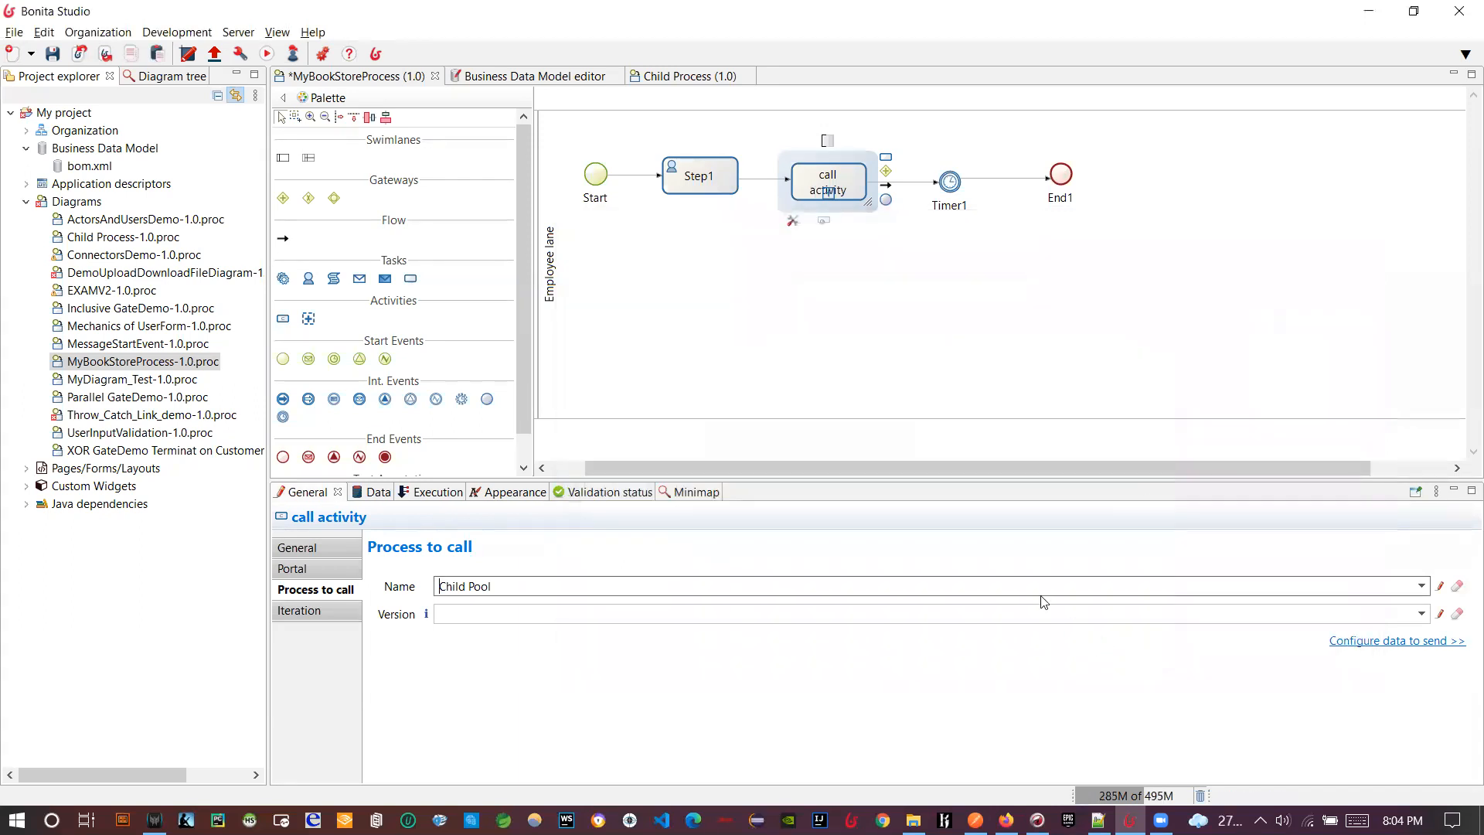
{"action": "left_click", "coordinate": [626, 257]}
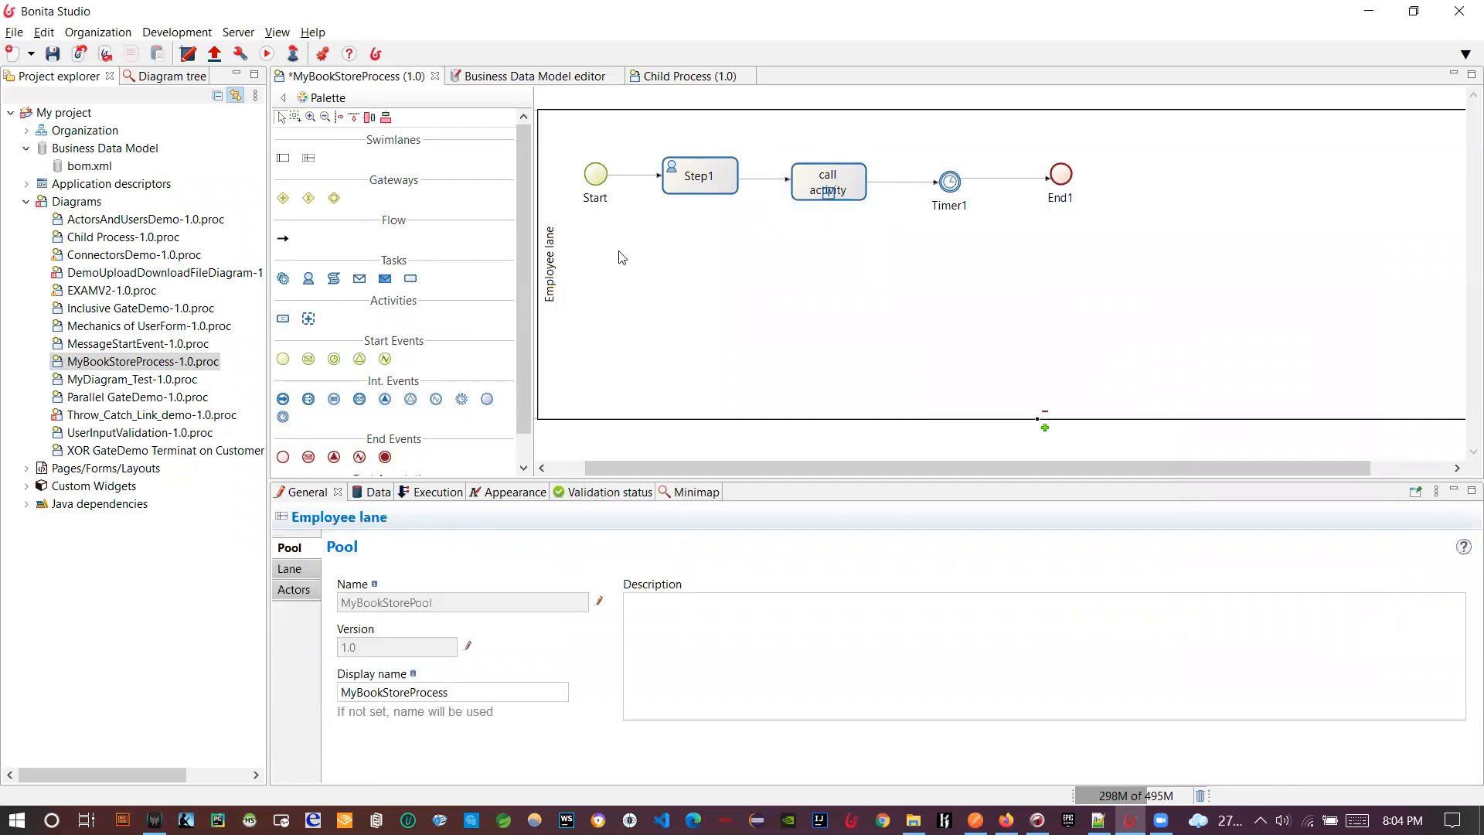
{"action": "left_click", "coordinate": [241, 55]}
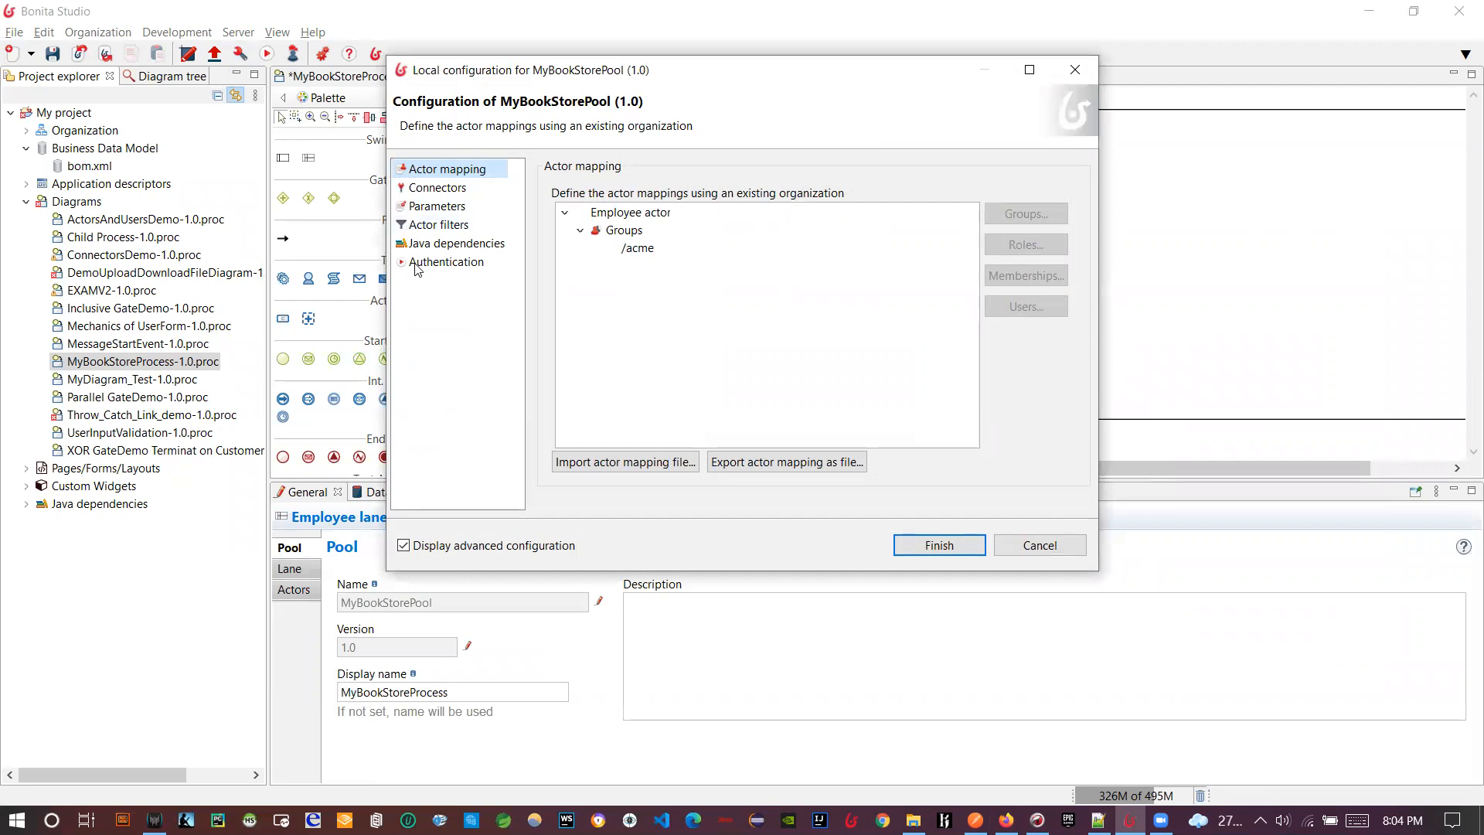
{"action": "left_click", "coordinate": [425, 244]}
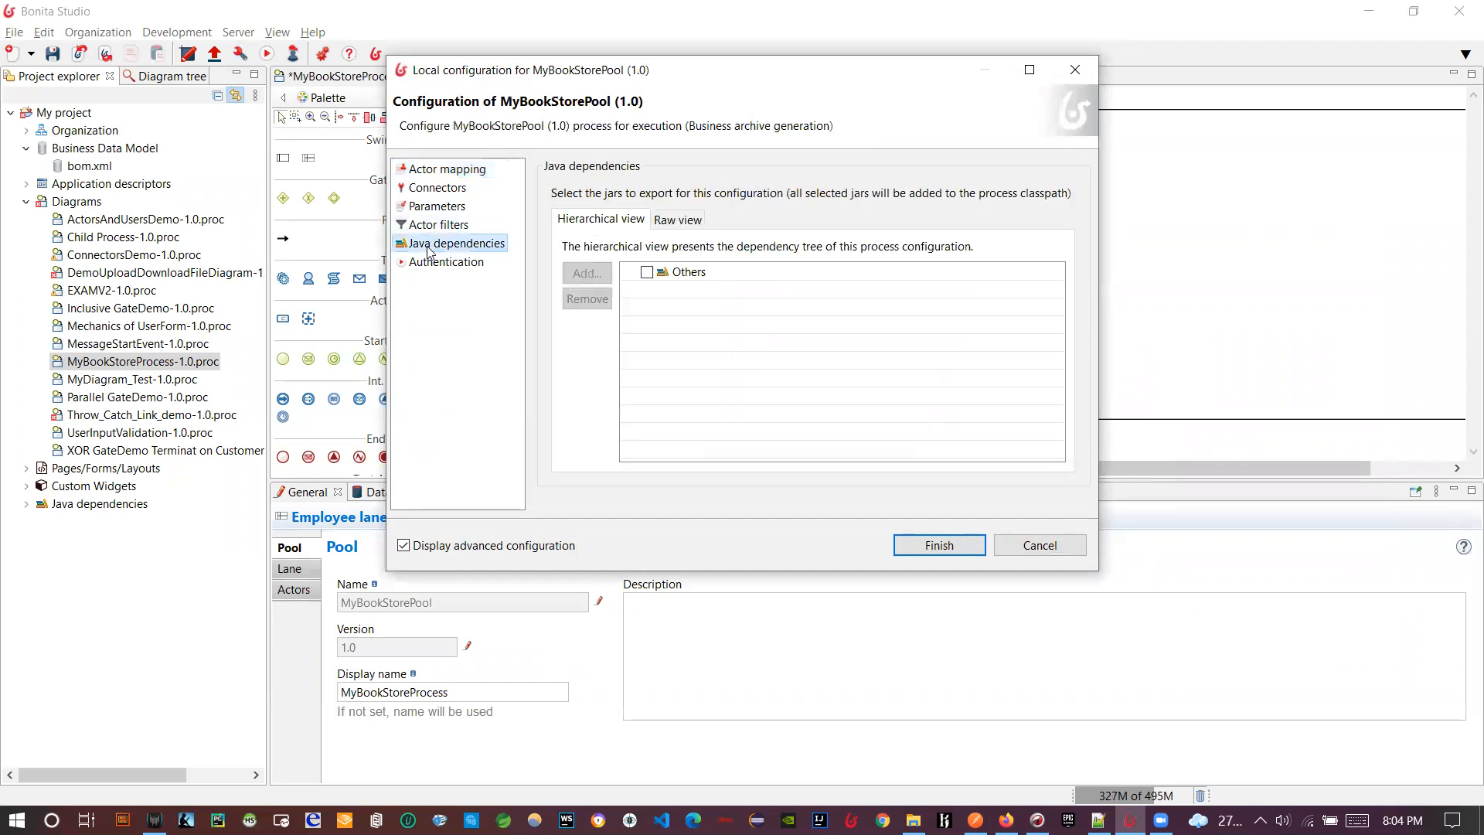
{"action": "left_click", "coordinate": [640, 276]}
{"action": "left_click", "coordinate": [588, 280]}
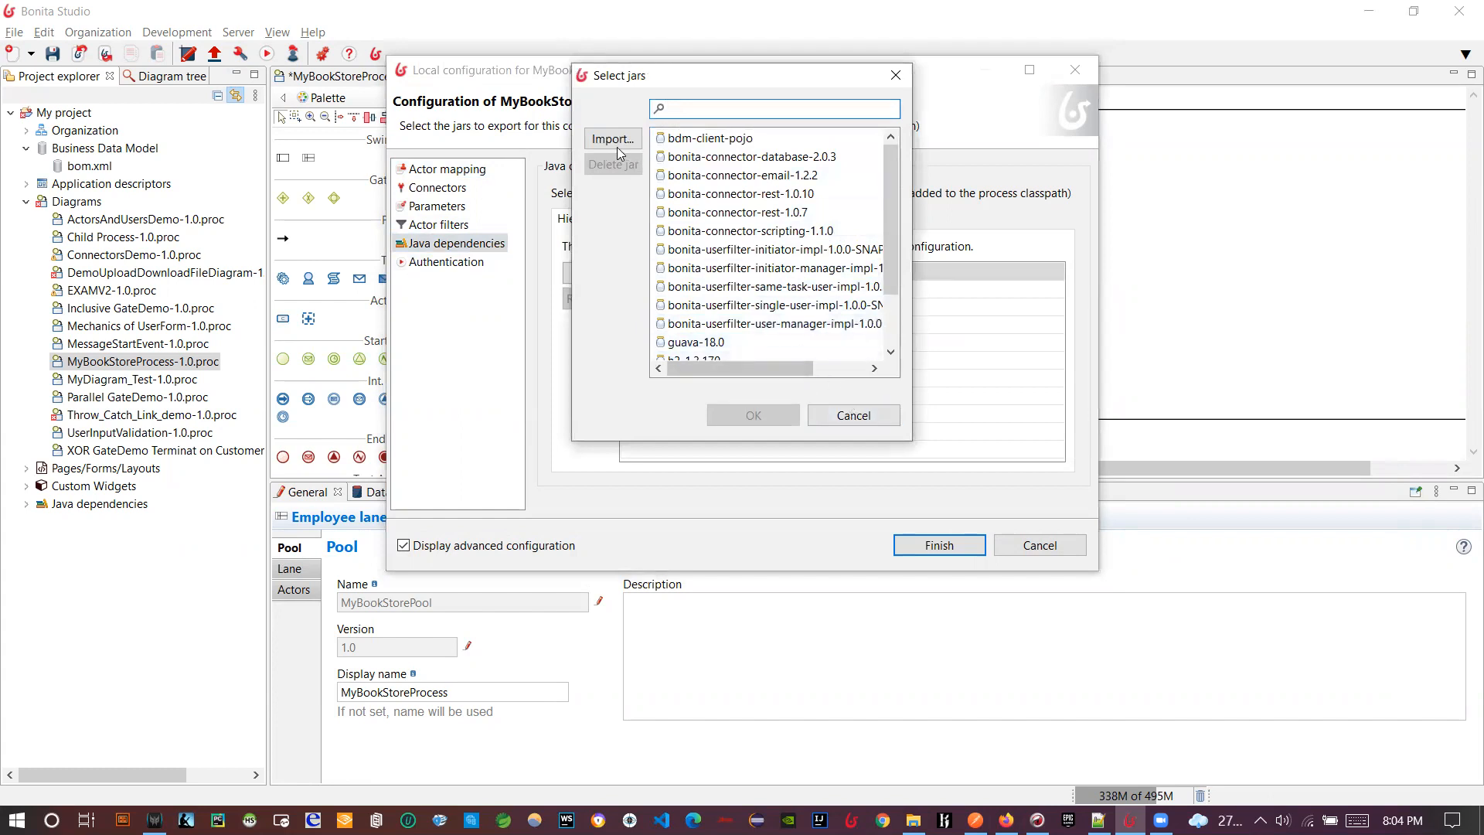
{"action": "left_click", "coordinate": [613, 139]}
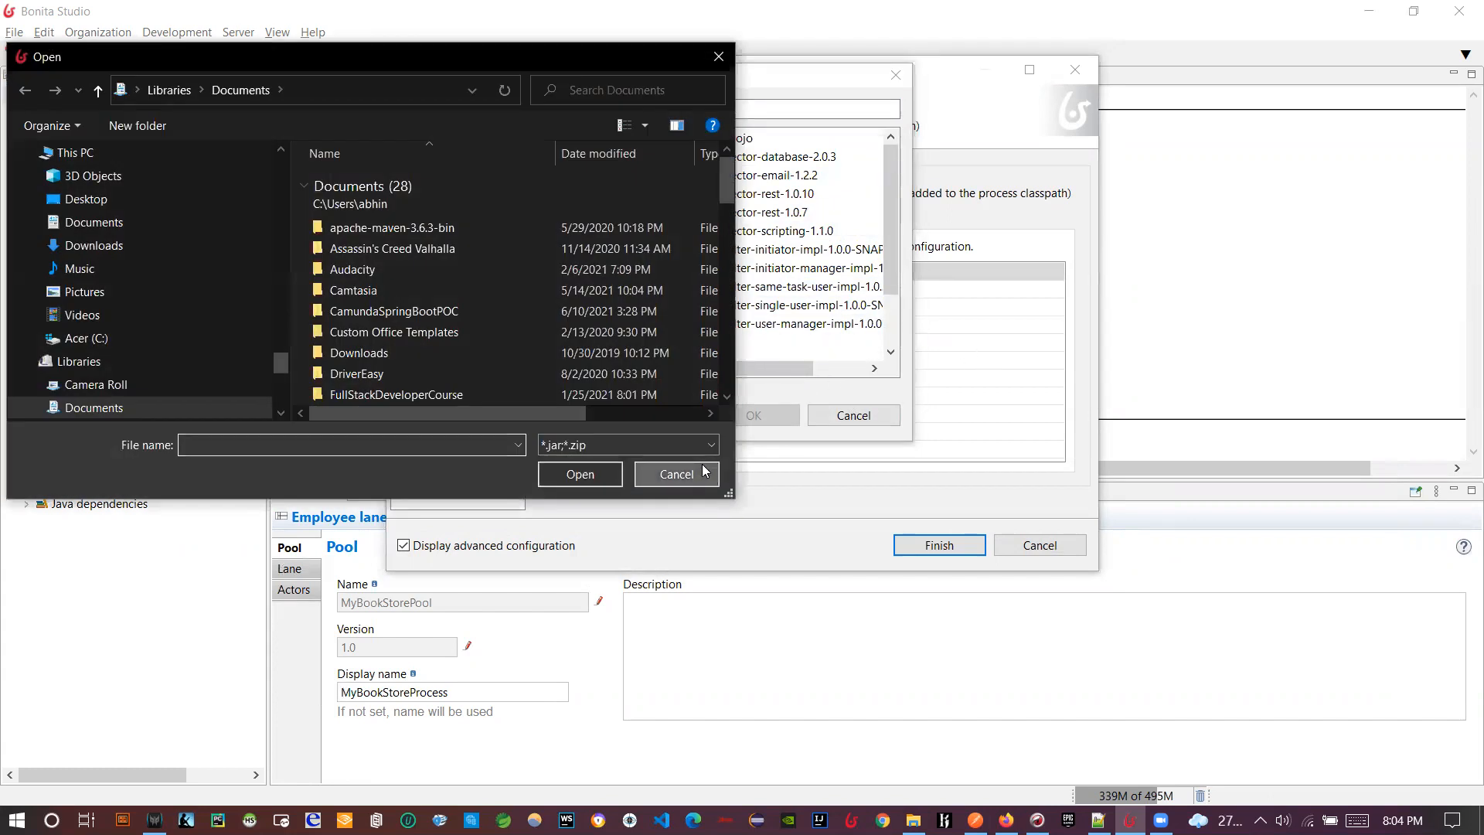
{"action": "left_click", "coordinate": [705, 472]}
{"action": "left_click", "coordinate": [863, 420]}
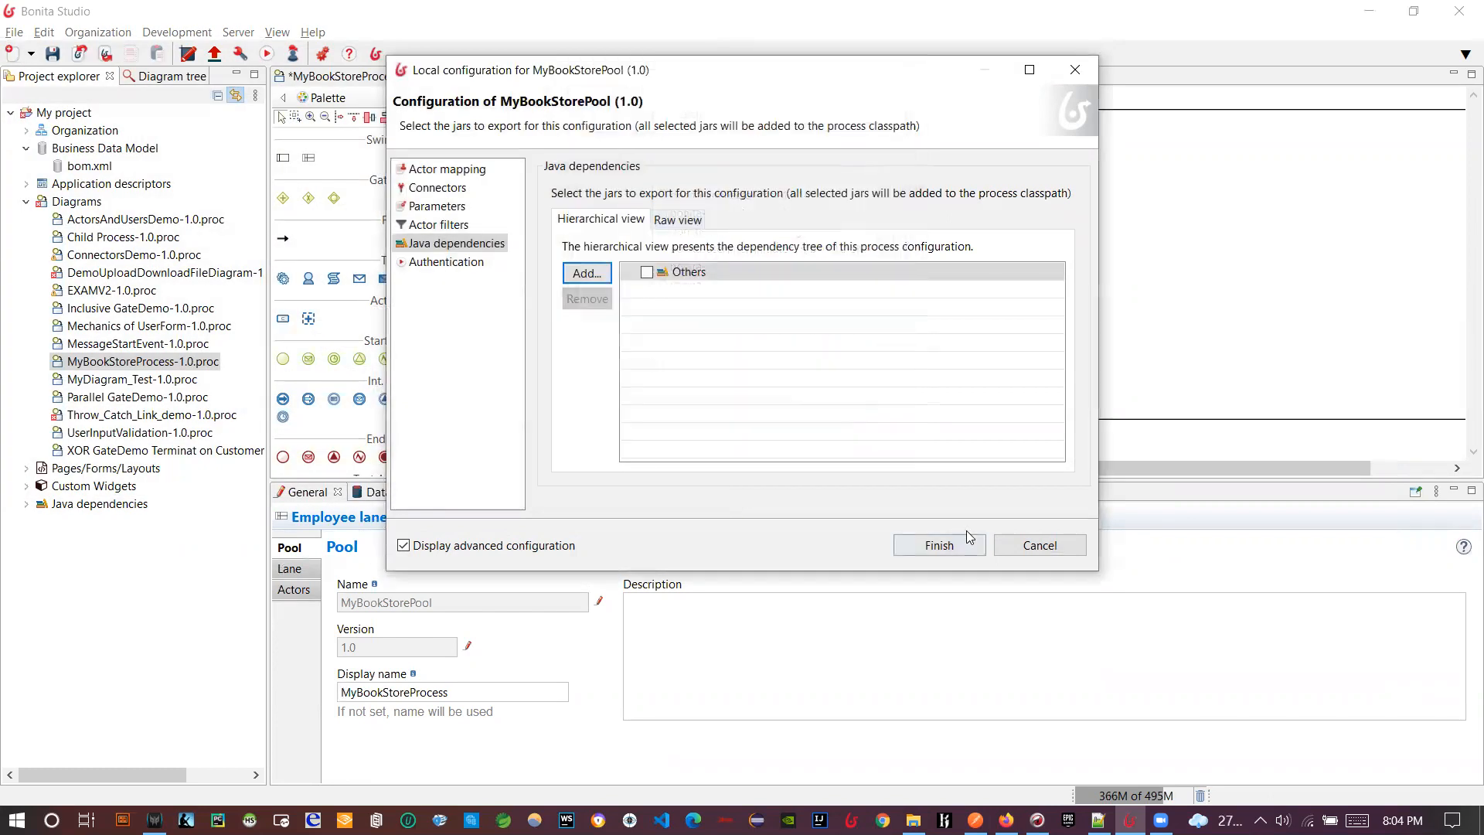
{"action": "left_click", "coordinate": [1028, 547]}
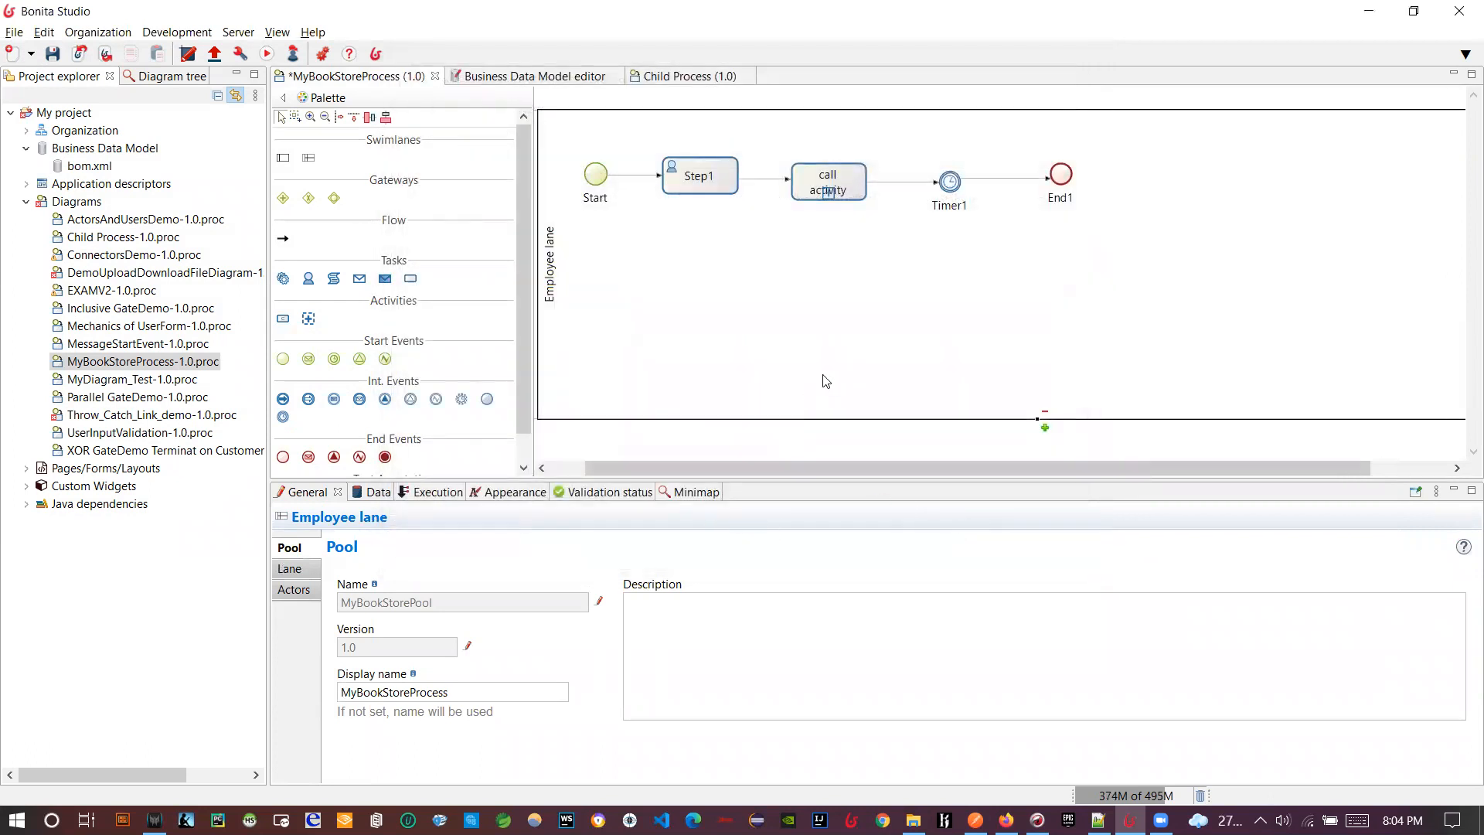
- Save MyBookStoreProcess, inspect the called Child Process diagram, and run MyBookStoreProcess
{"action": "left_click", "coordinate": [49, 56]}
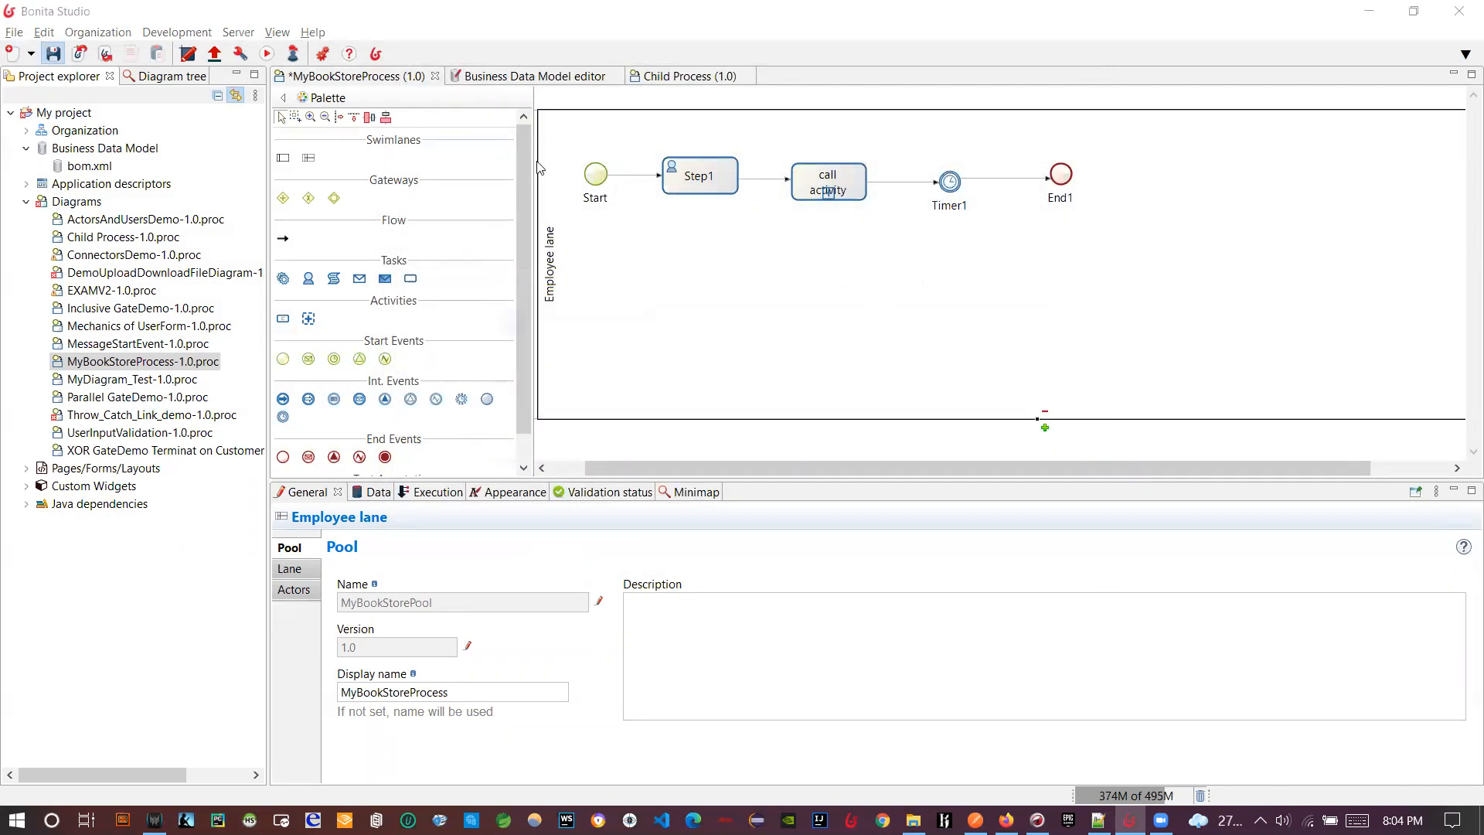
{"action": "left_click", "coordinate": [828, 192]}
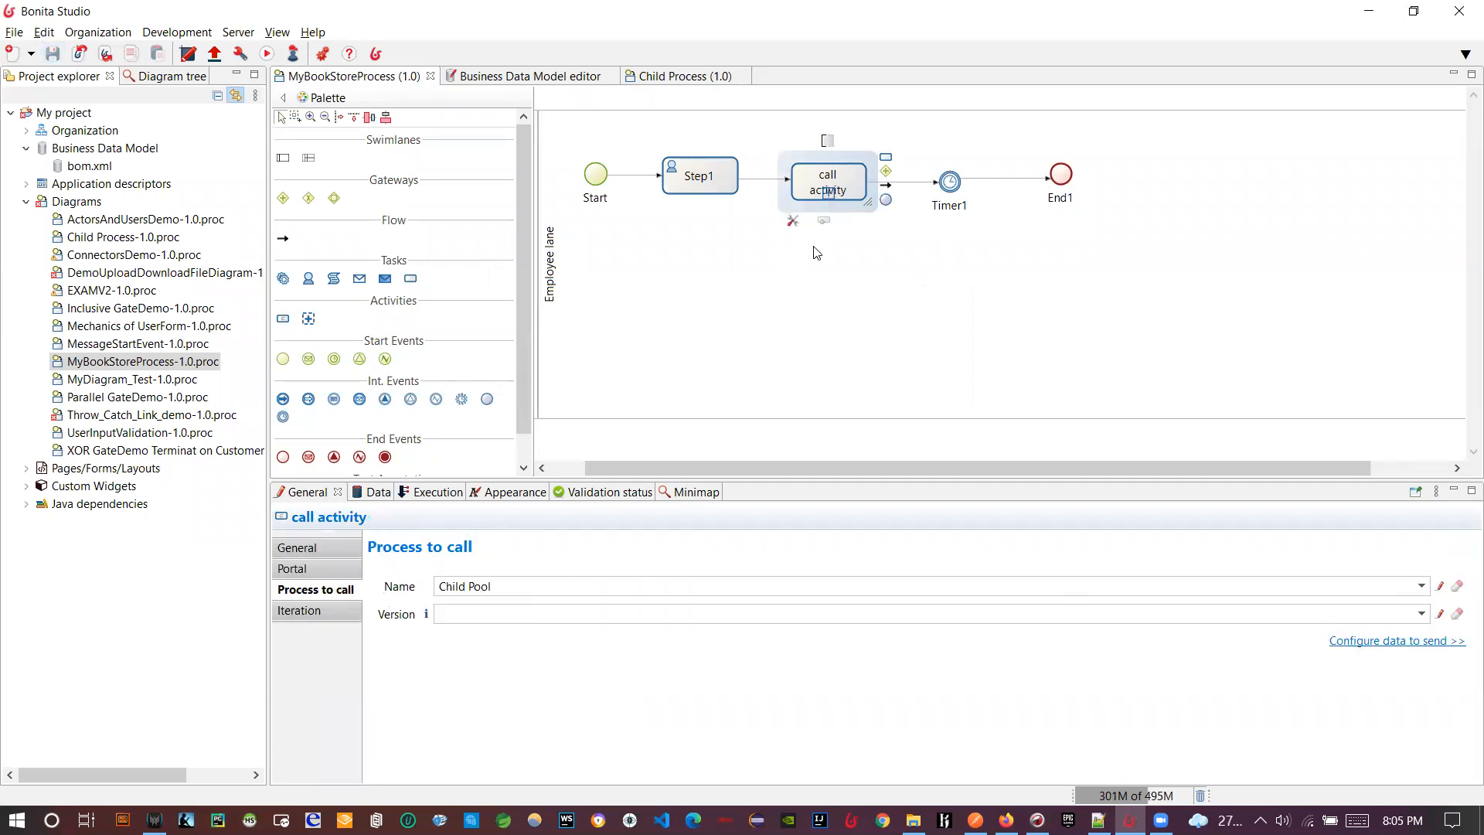
{"action": "double_click", "coordinate": [826, 197]}
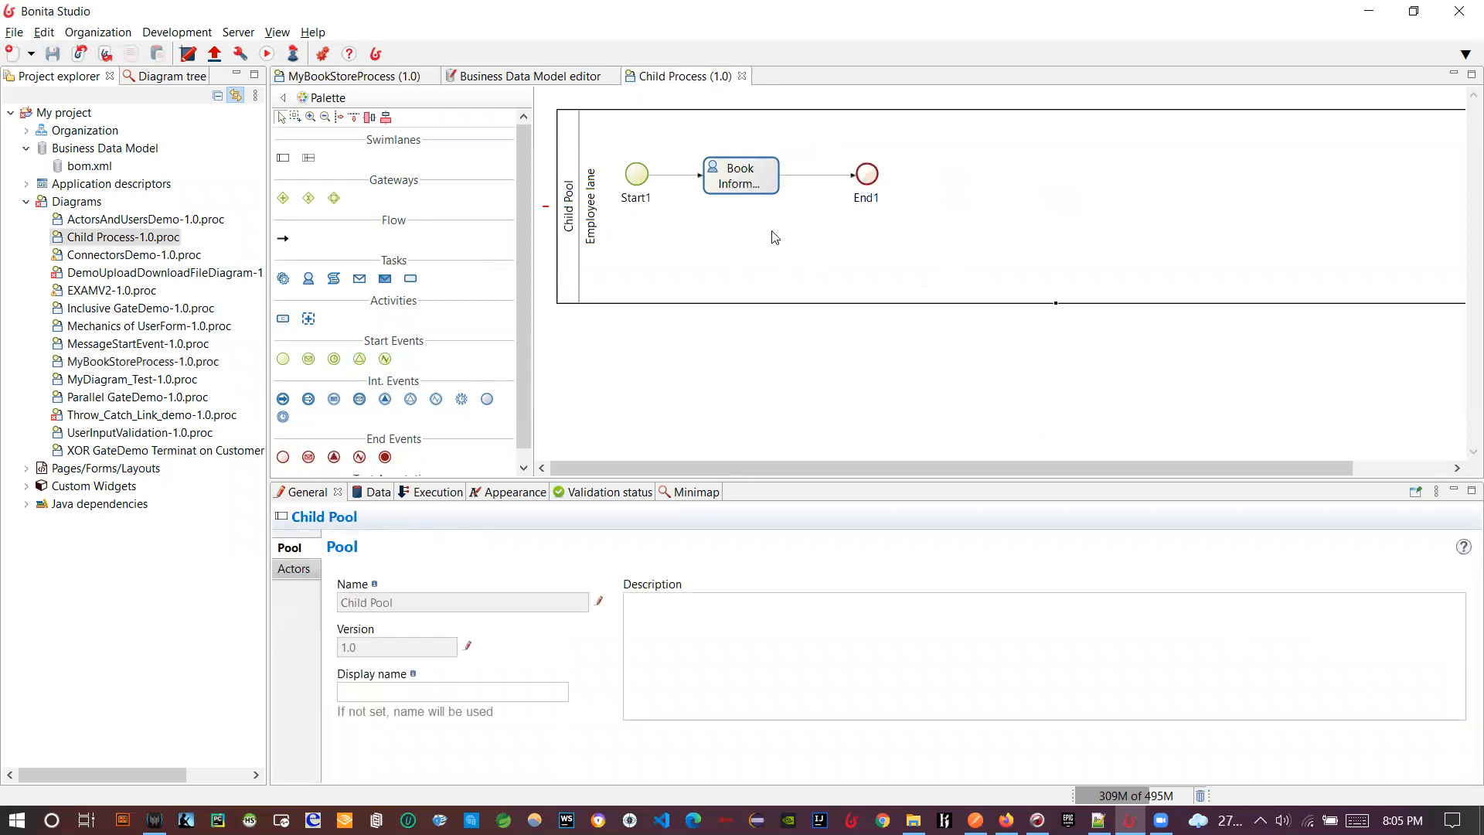
{"action": "left_click", "coordinate": [382, 77]}
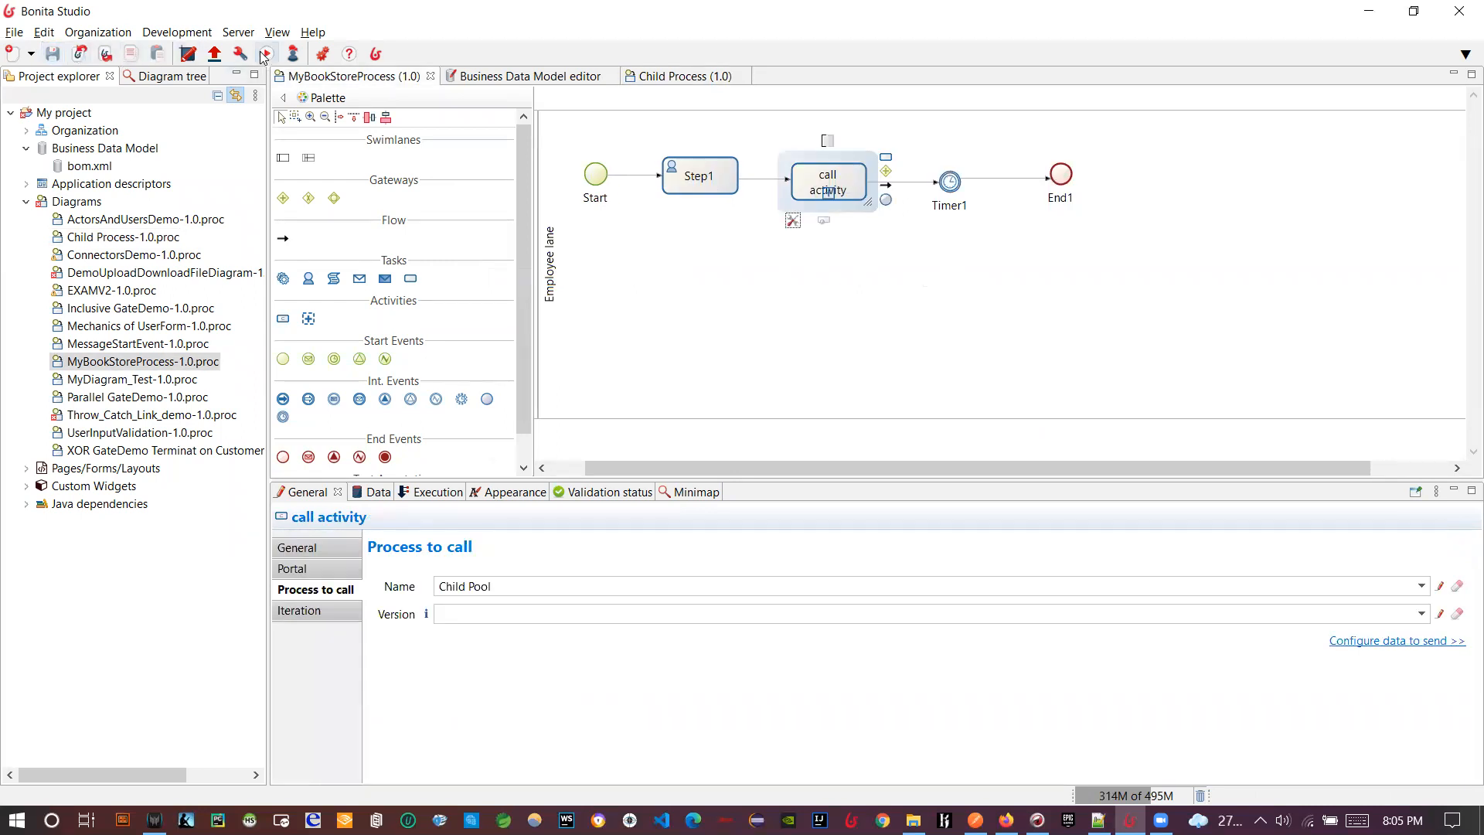
{"action": "left_click", "coordinate": [266, 54]}
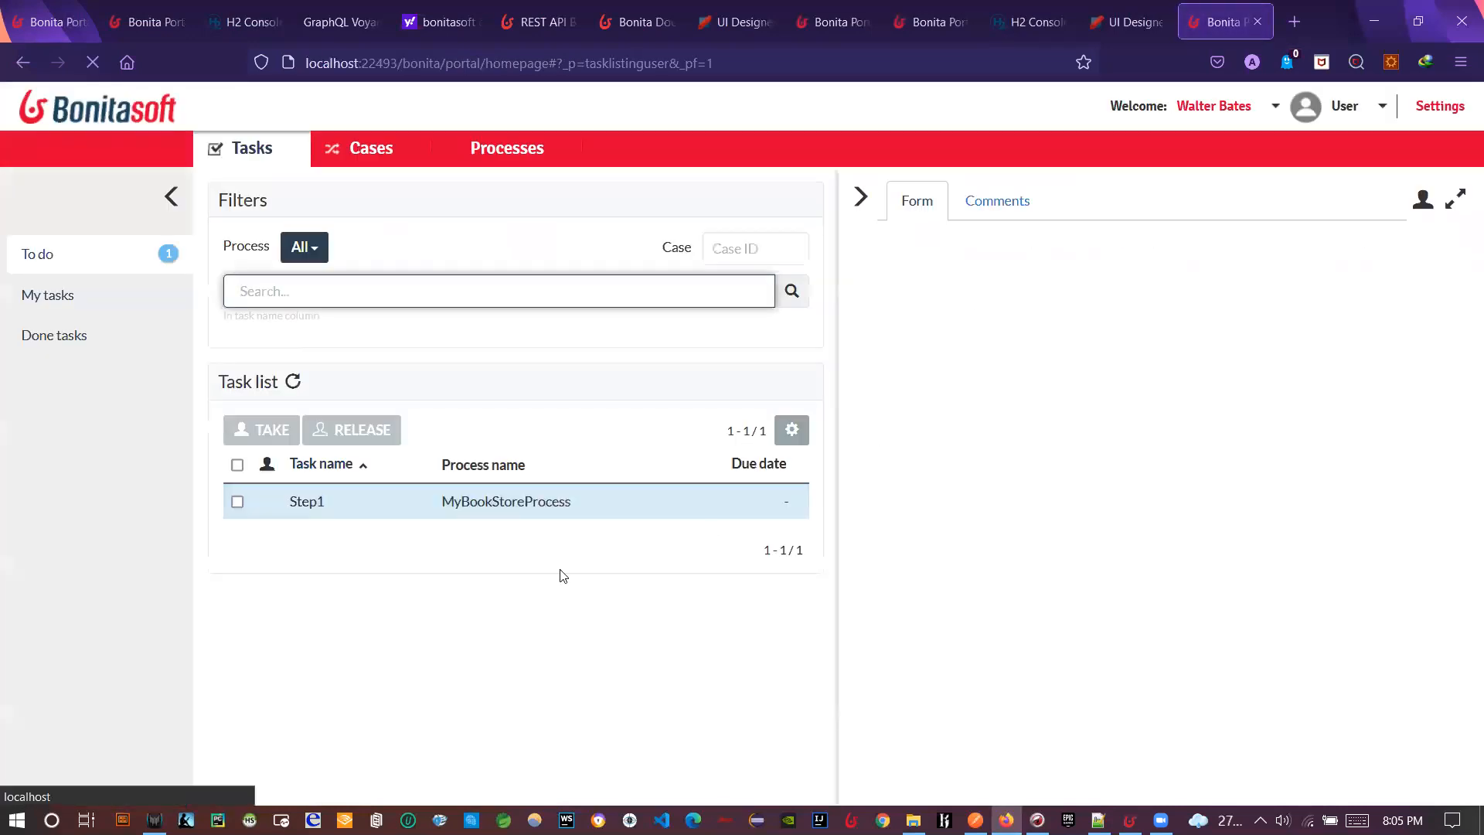
- Take Step1, submit it with book name Book2 and price 20, and refresh the task list
{"action": "left_click", "coordinate": [967, 431]}
{"action": "left_click", "coordinate": [1176, 294]}
{"action": "left_click", "coordinate": [977, 424]}
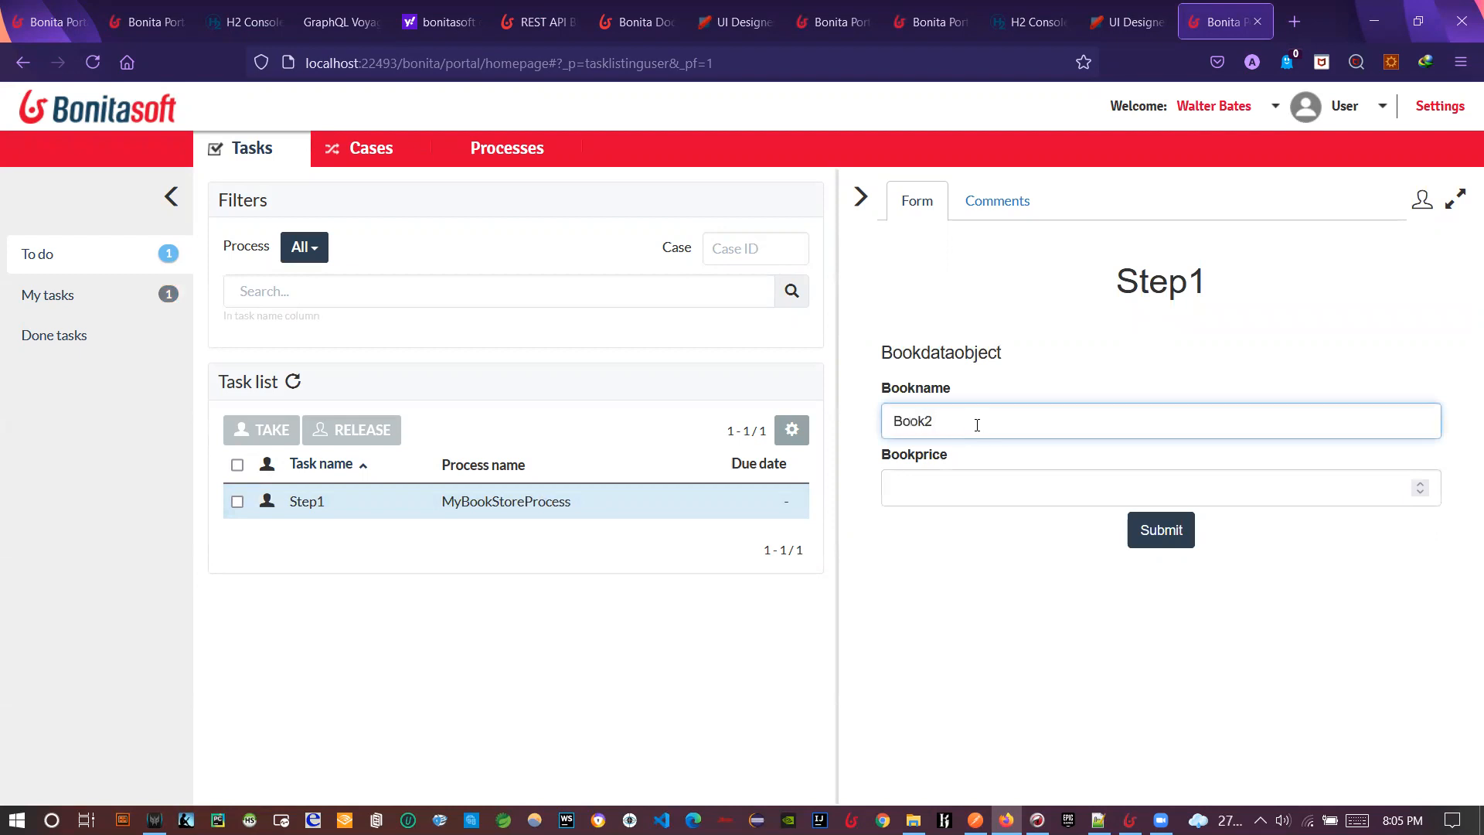
{"action": "left_click", "coordinate": [940, 487]}
{"action": "type", "text": "20"}
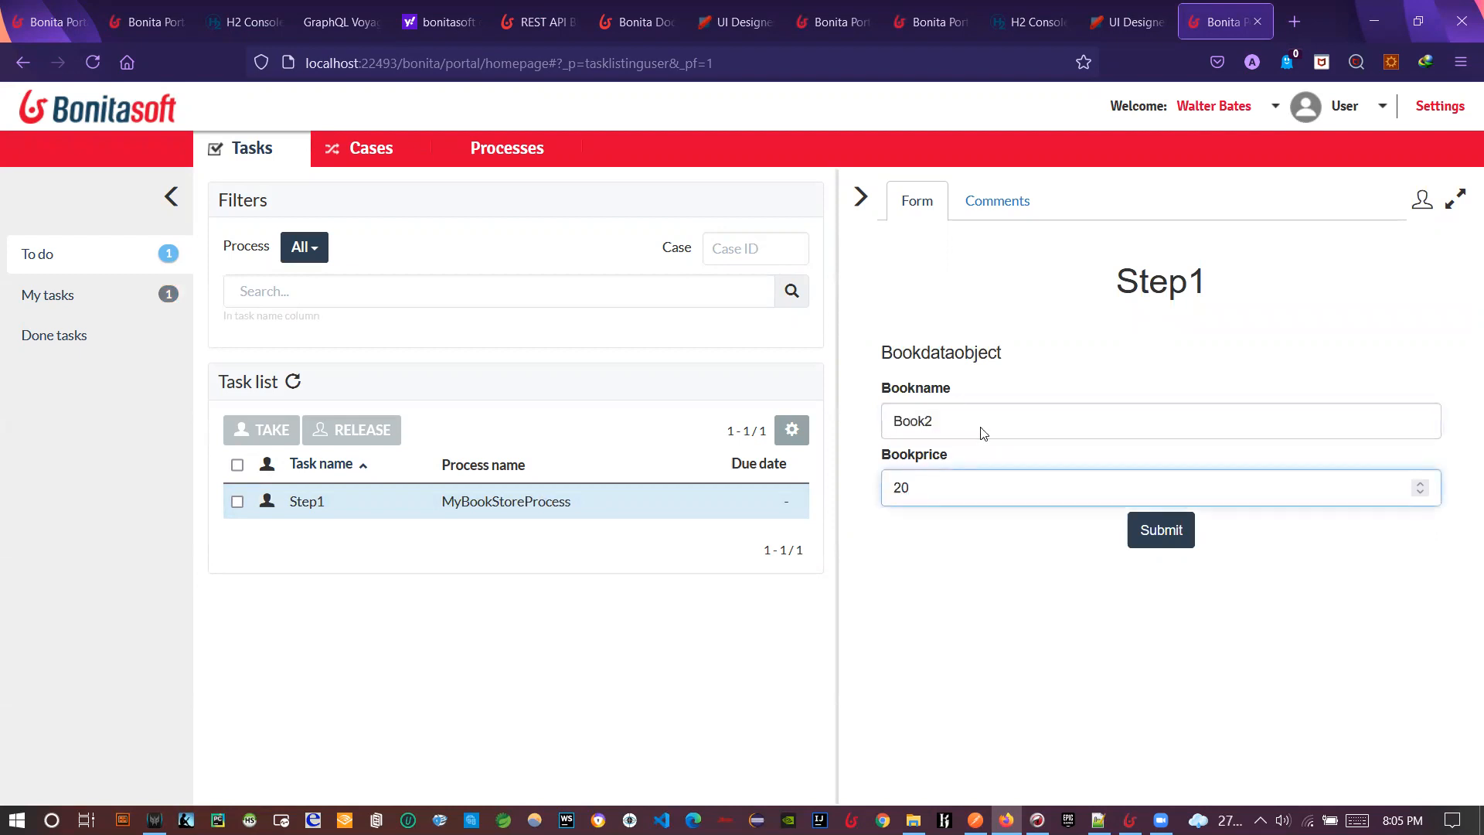
{"action": "left_click", "coordinate": [1155, 530]}
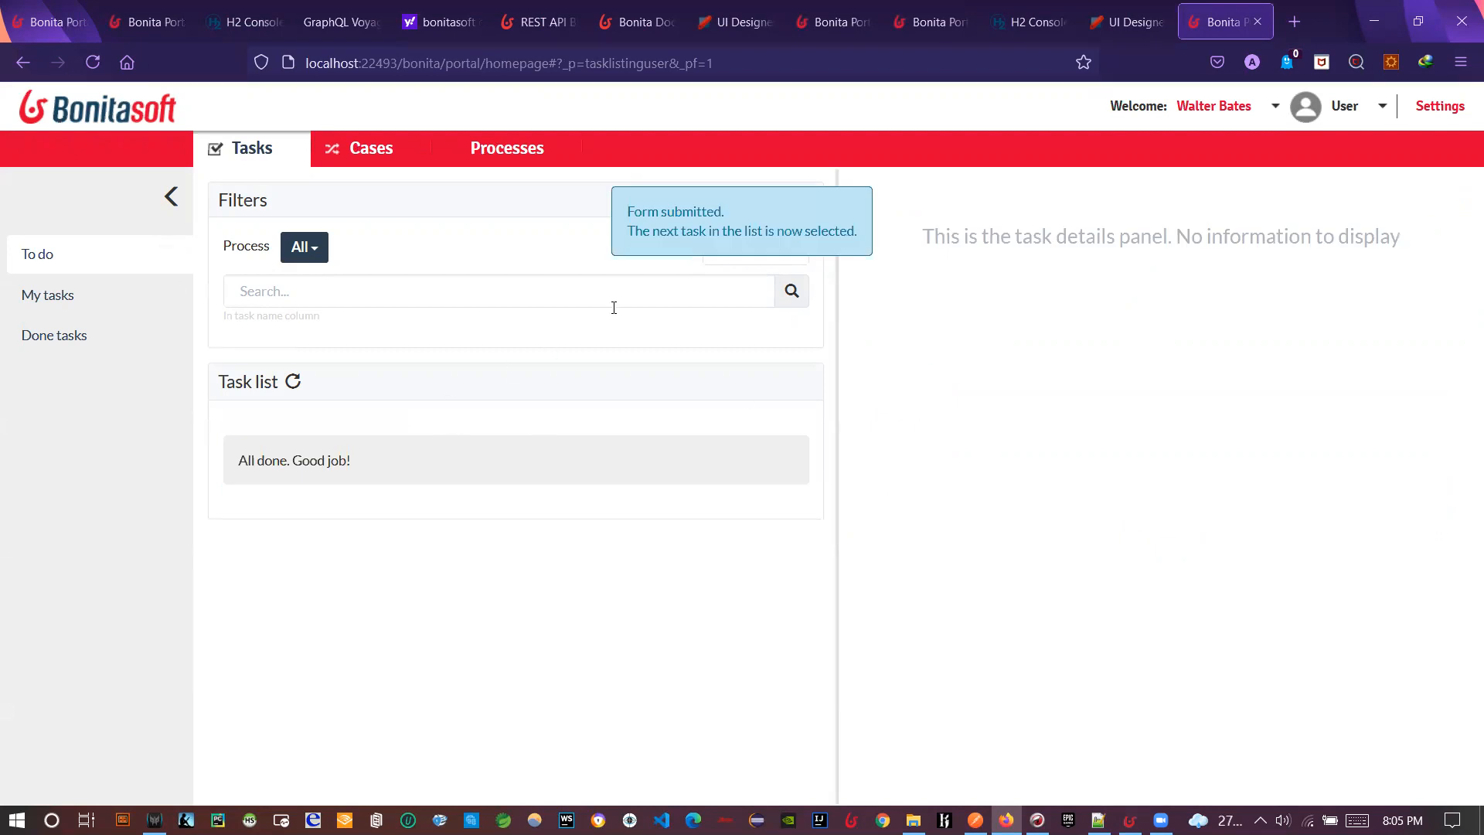
{"action": "left_click", "coordinate": [299, 394]}
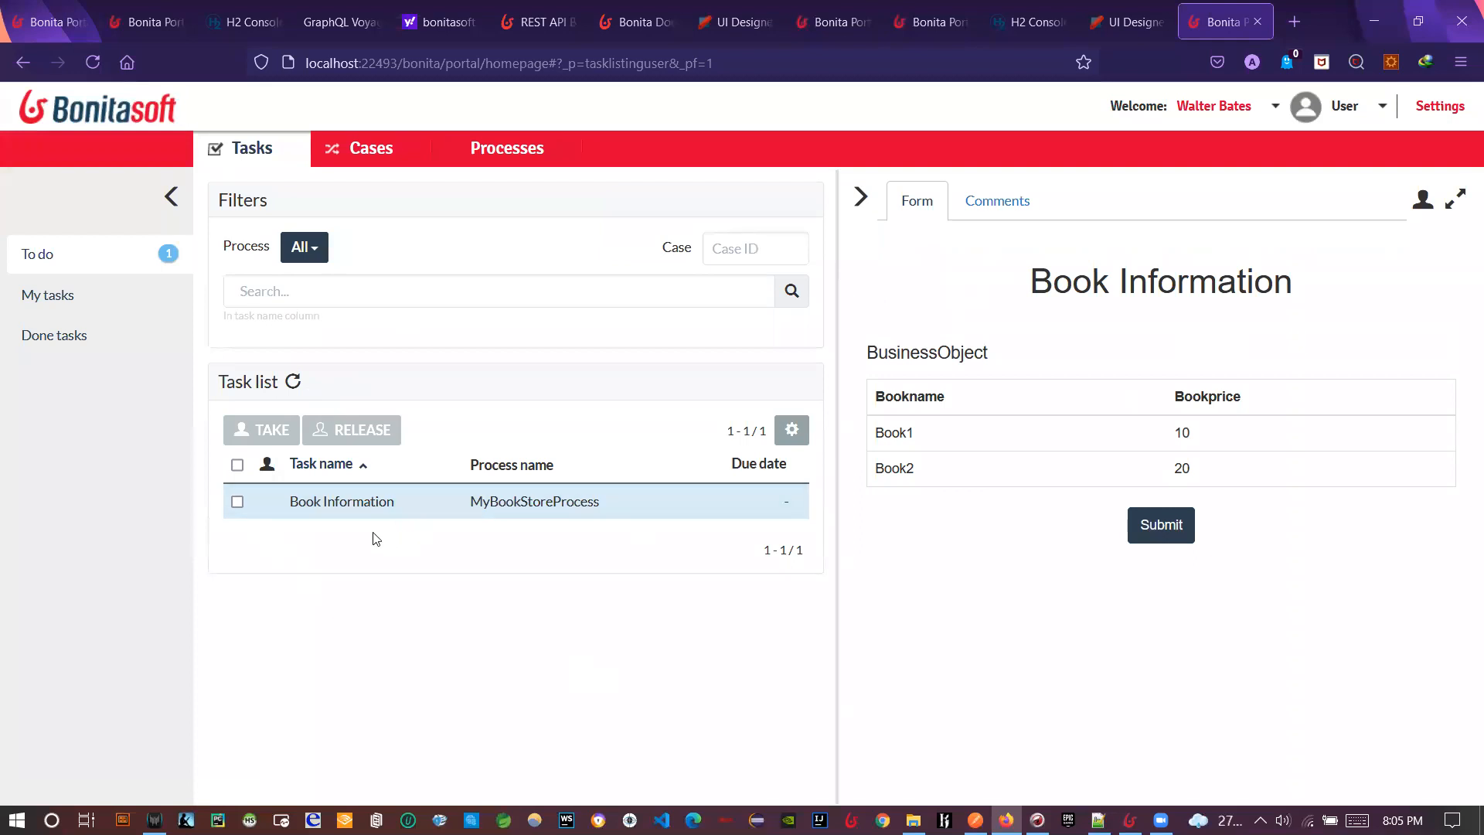
- Take Book Information, reload and duplicate the portal tab, and switch to the Administrator profile
{"action": "left_click", "coordinate": [1174, 294]}
{"action": "right_click", "coordinate": [1190, 26]}
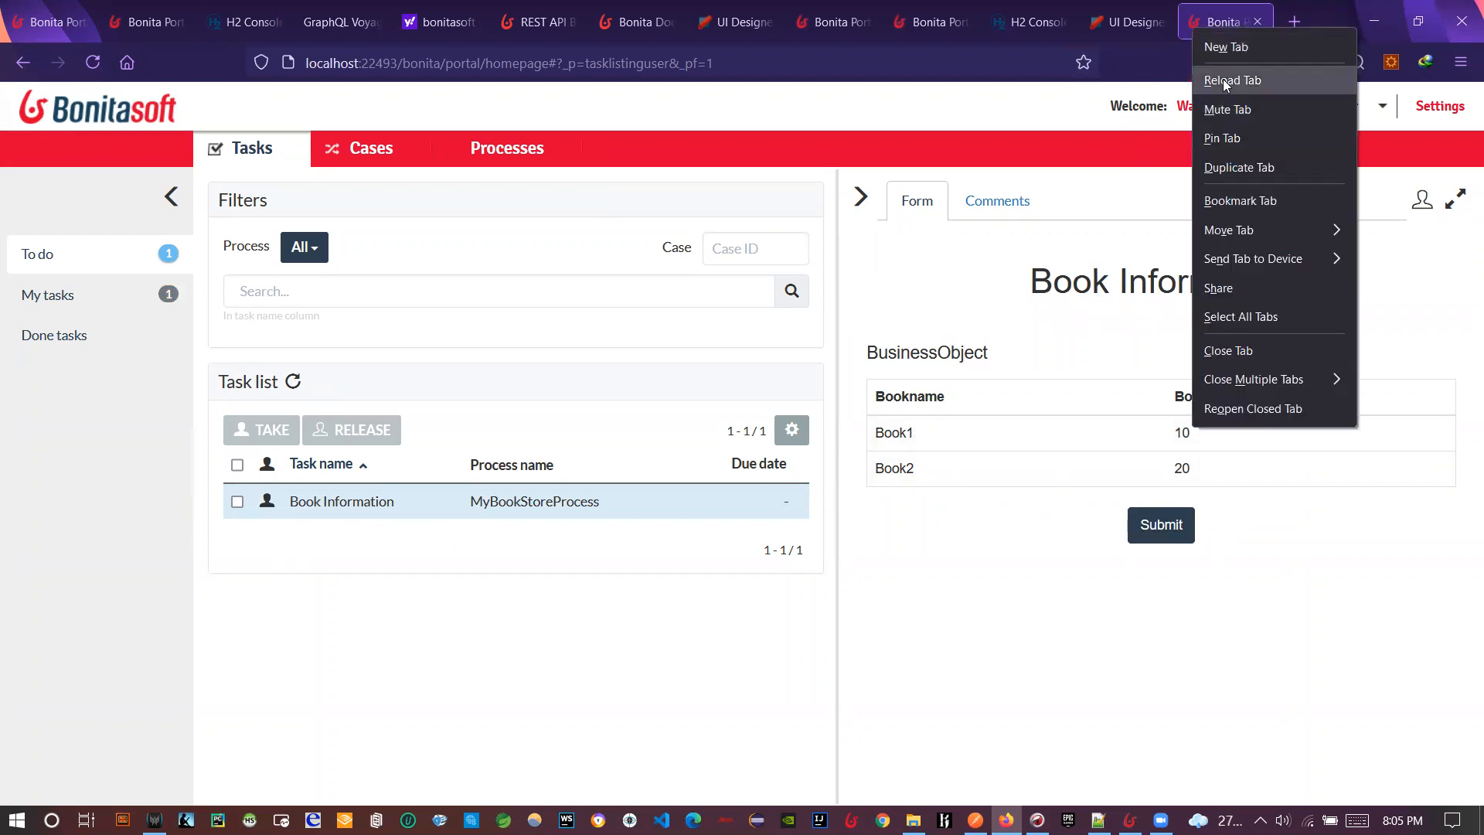
{"action": "left_click", "coordinate": [1223, 79]}
{"action": "right_click", "coordinate": [1201, 24]}
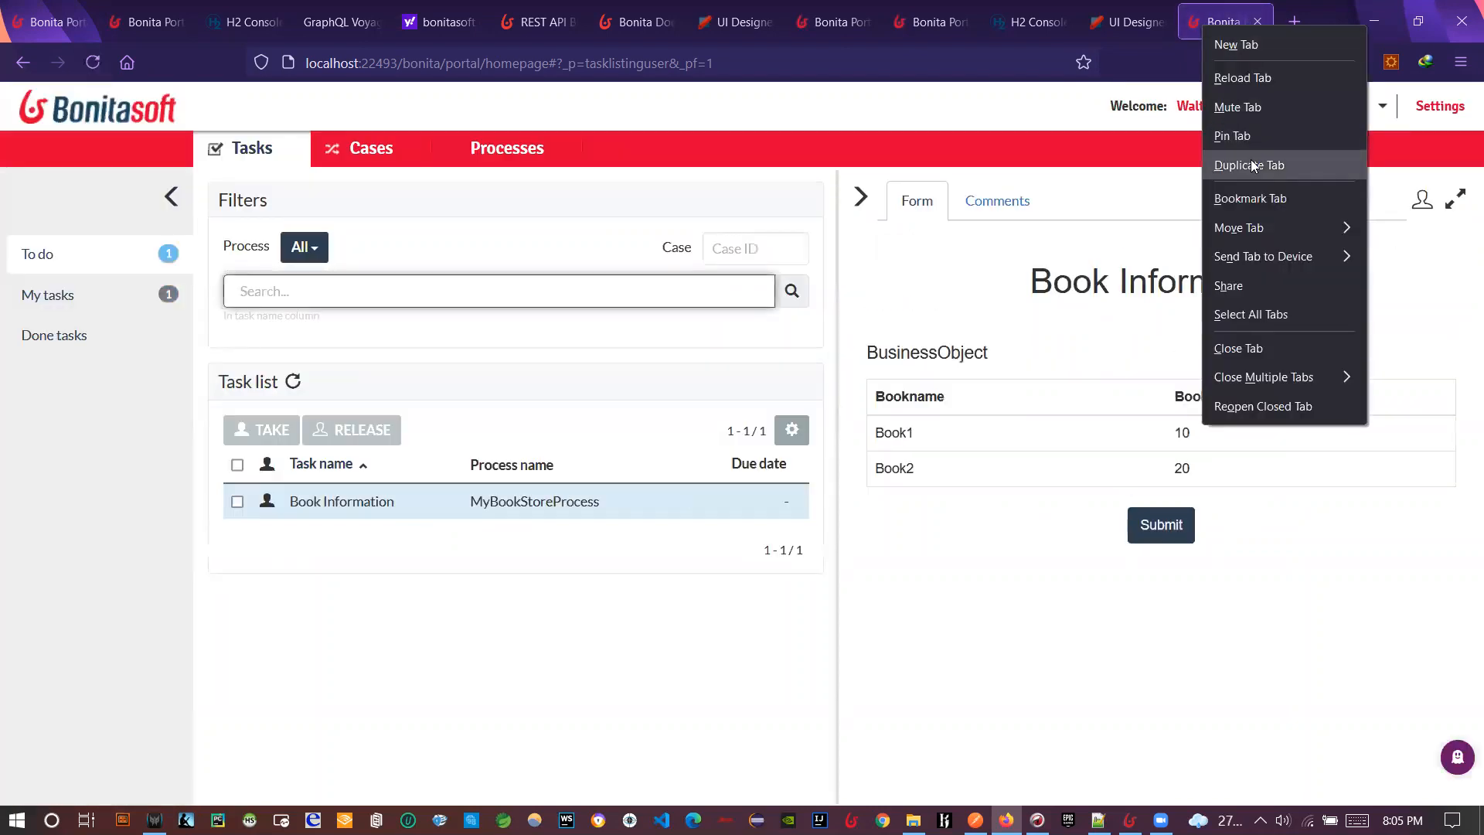
{"action": "left_click", "coordinate": [1236, 160]}
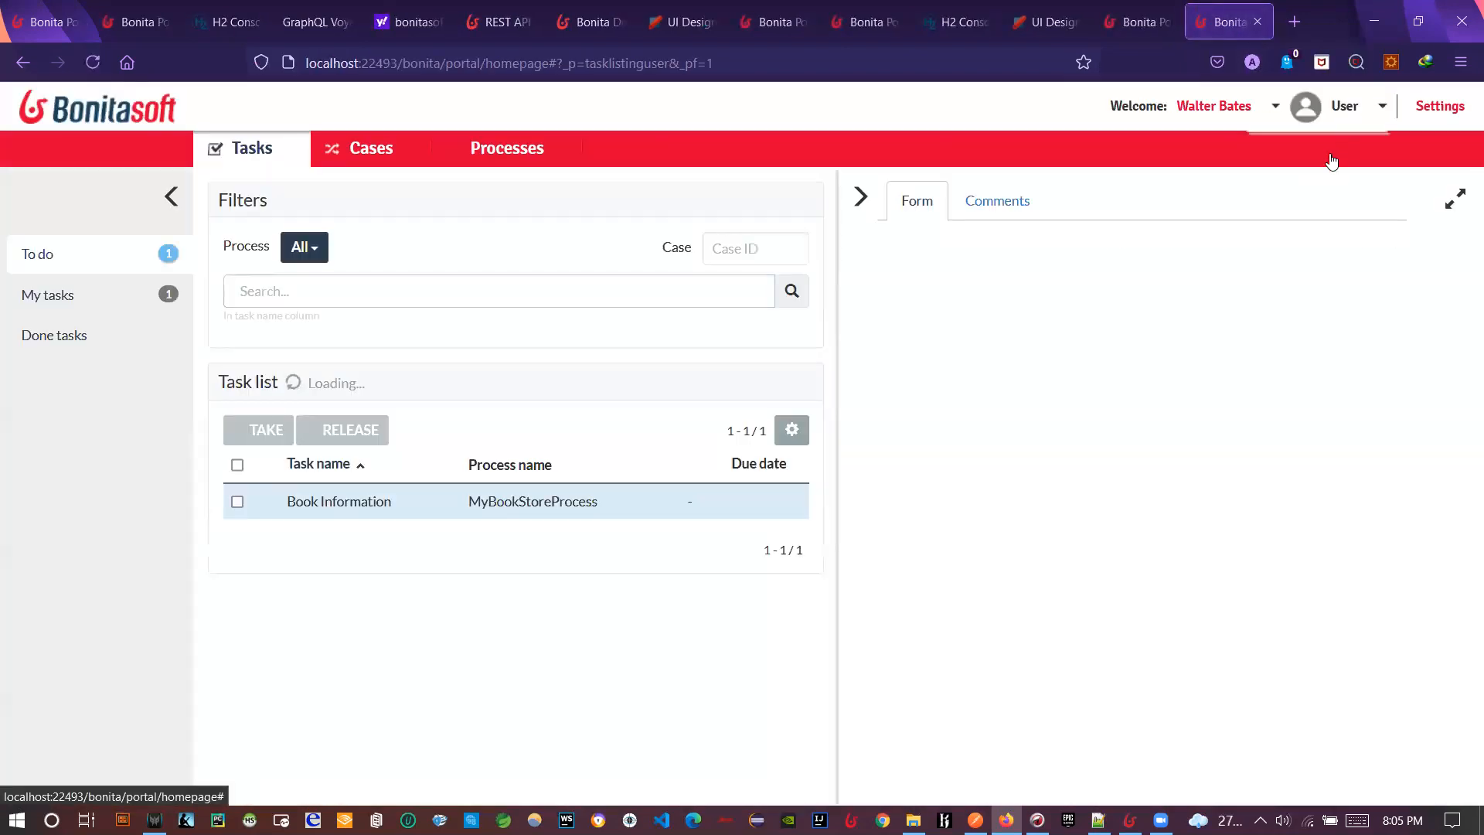
{"action": "left_click", "coordinate": [1327, 105]}
{"action": "left_click", "coordinate": [1319, 179]}
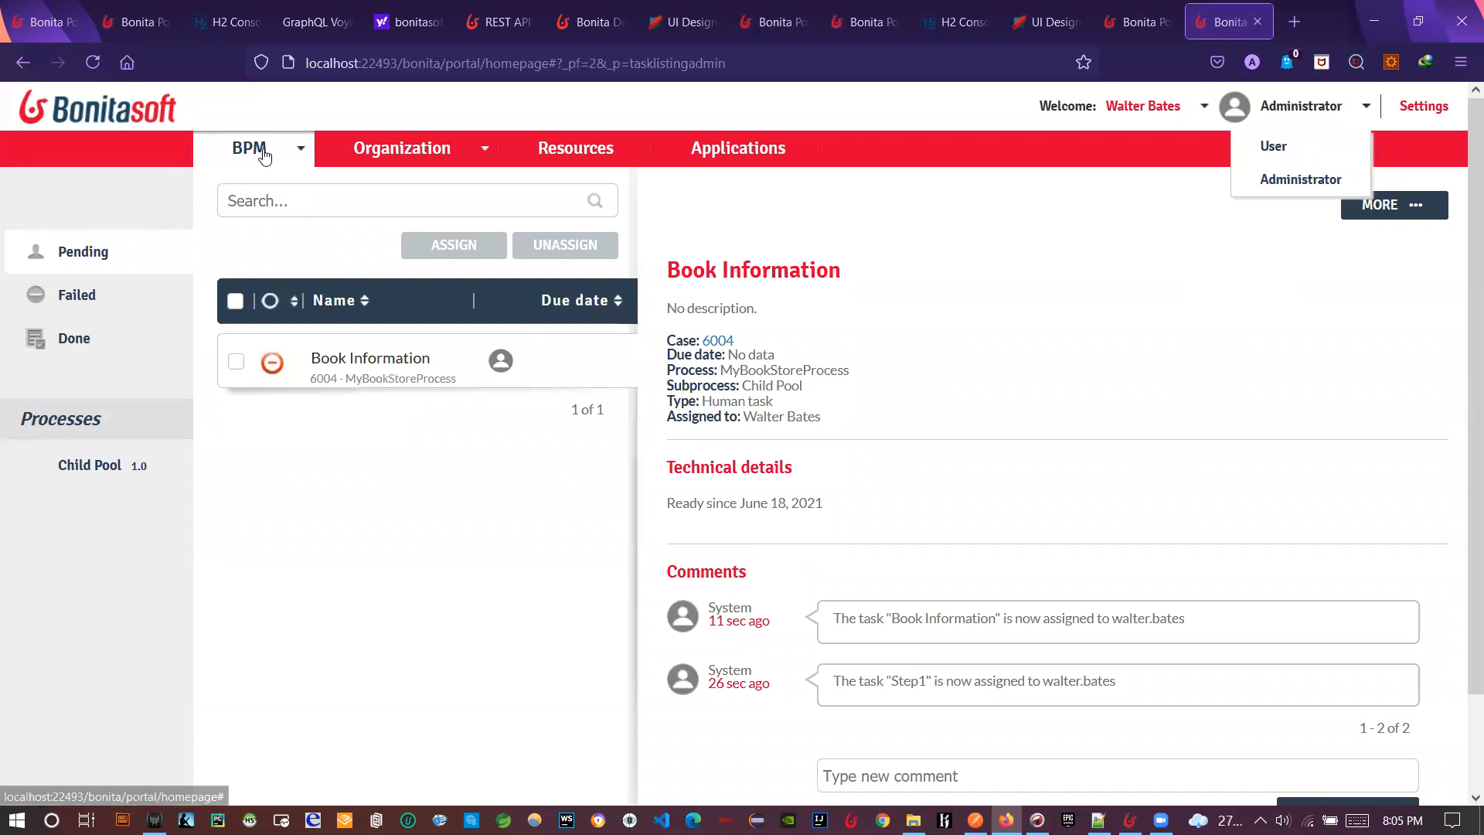
- Open the details of case 6004 from the BPM cases list
{"action": "left_click", "coordinate": [262, 150]}
{"action": "left_click", "coordinate": [265, 214]}
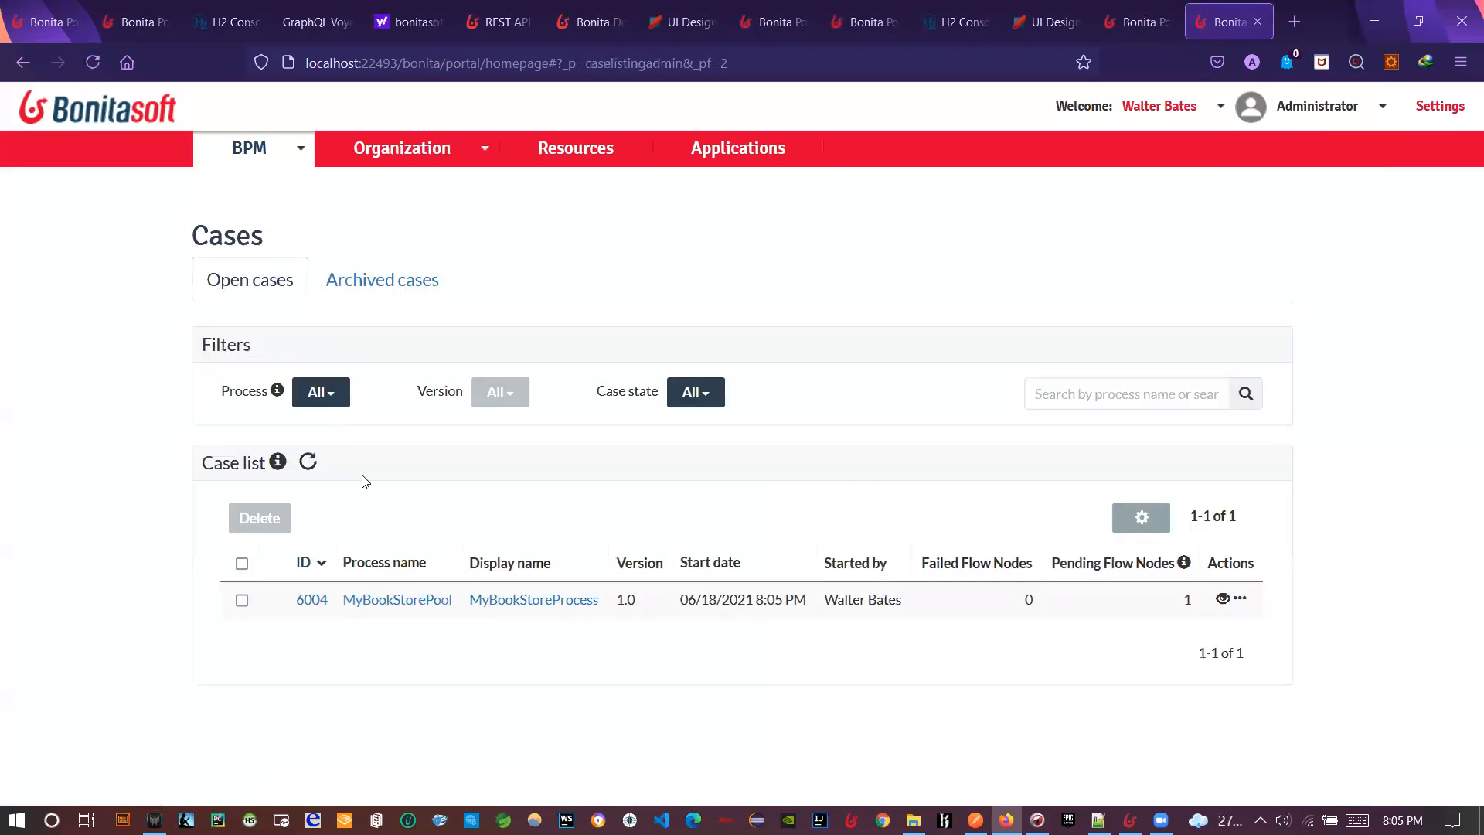
{"action": "left_click", "coordinate": [310, 600]}
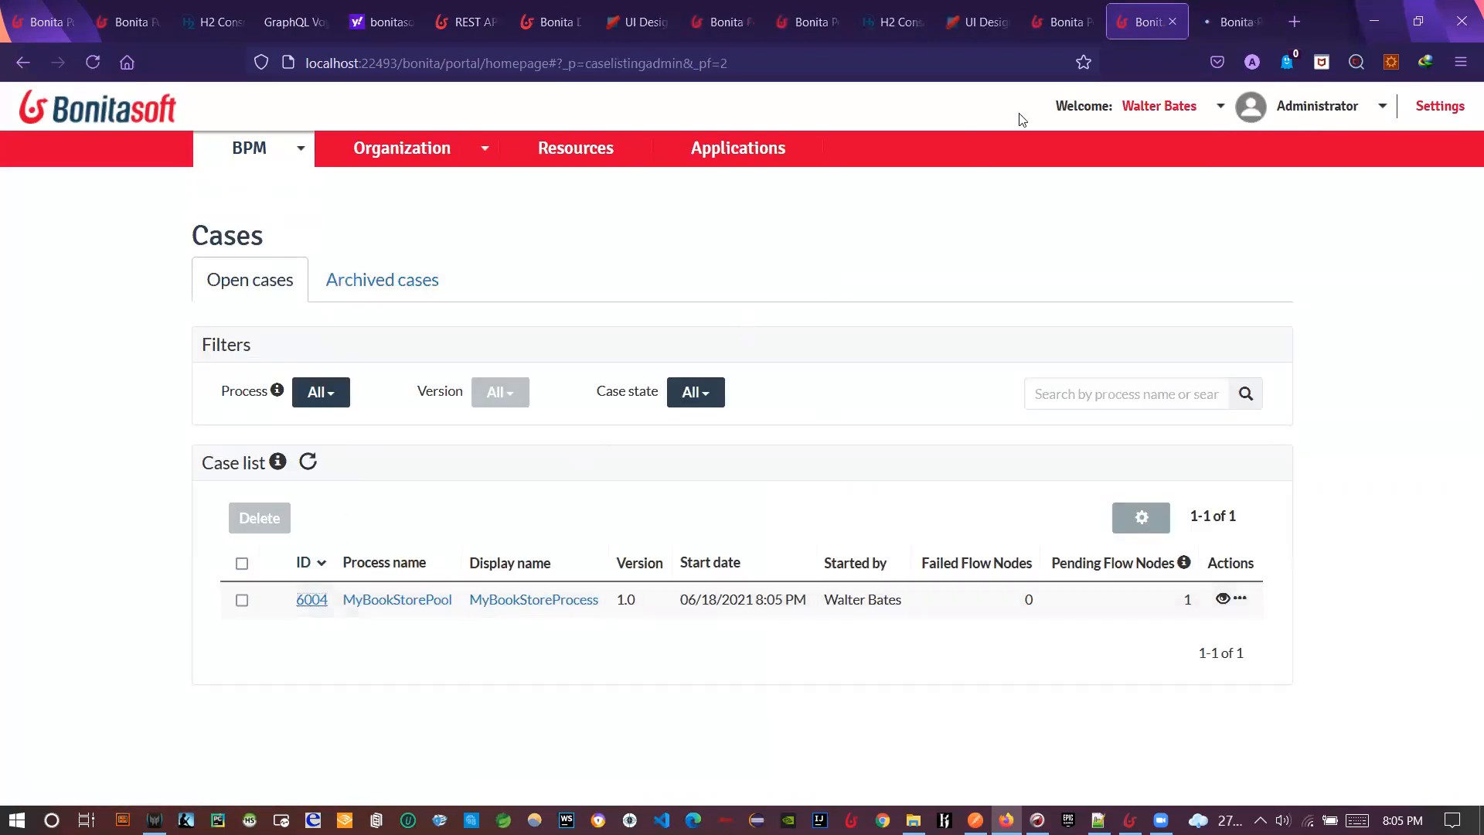
{"action": "scroll", "coordinate": [1005, 618], "scroll_direction": "down", "scroll_amount": 1}
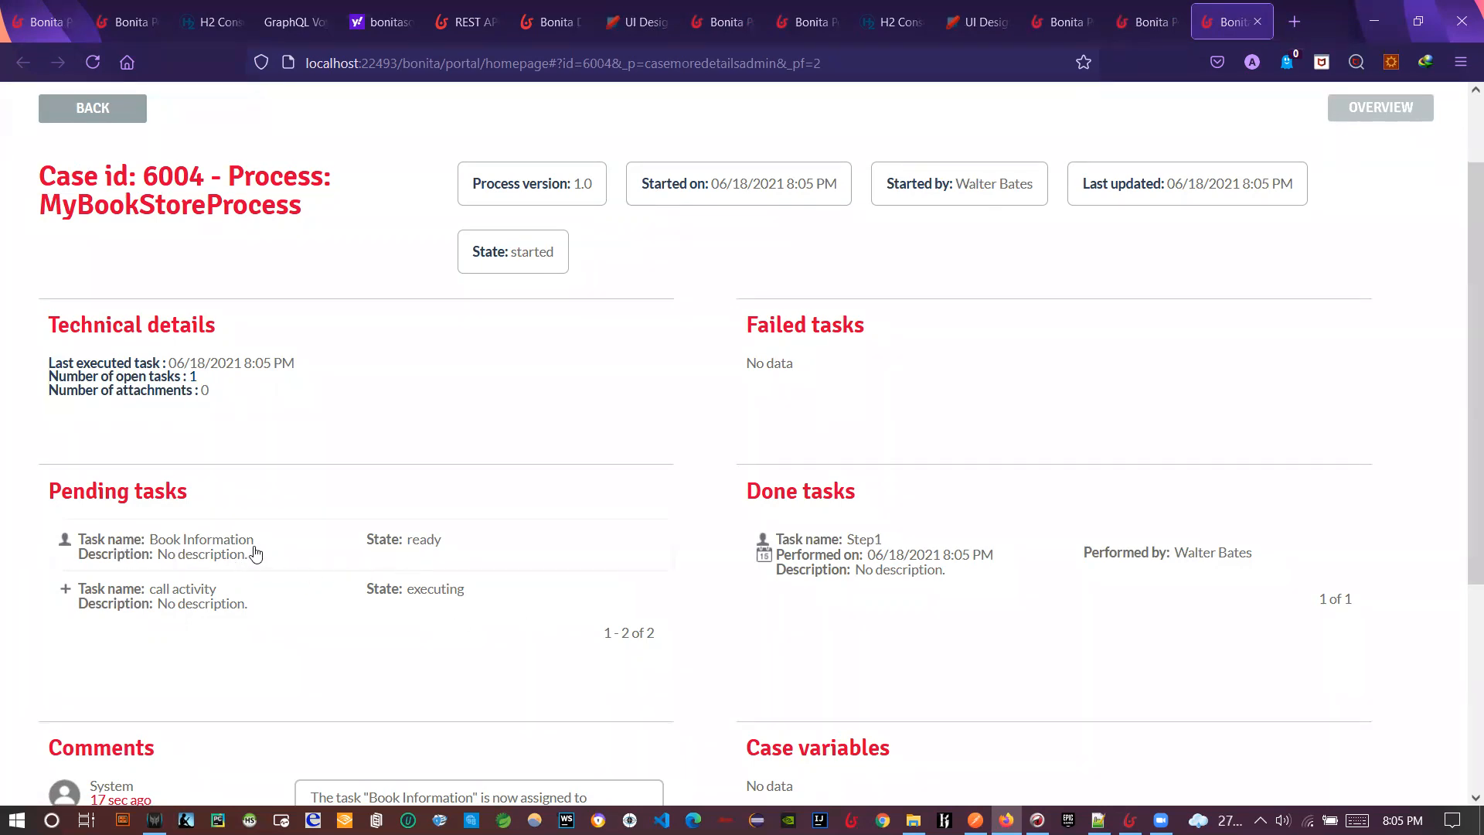
- Submit the Book Information form and reload case 6004's details to check its progress
{"action": "left_click", "coordinate": [1143, 19]}
{"action": "left_click", "coordinate": [1080, 20]}
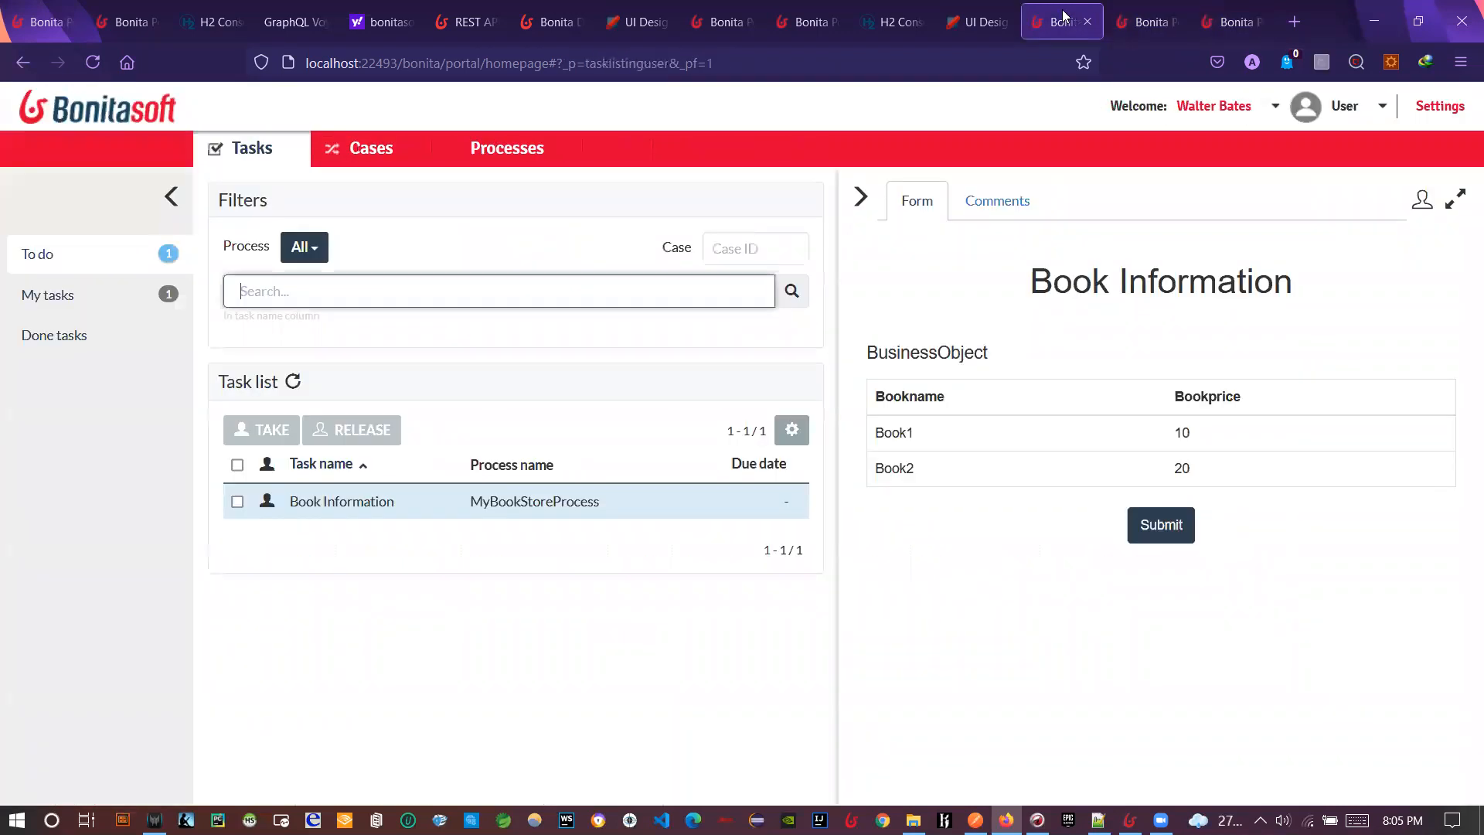
{"action": "left_click", "coordinate": [1131, 541]}
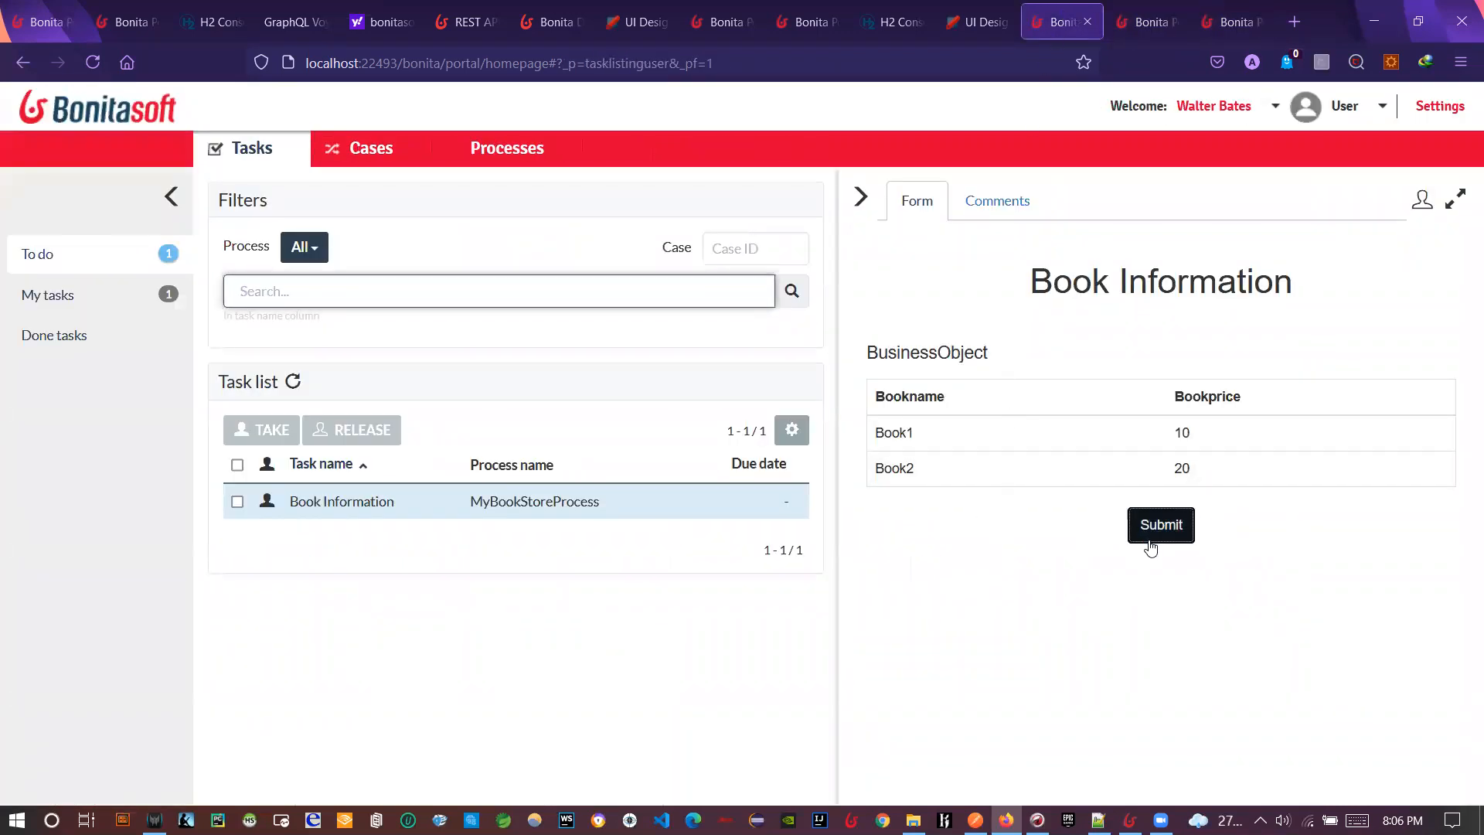
{"action": "left_click", "coordinate": [1228, 22]}
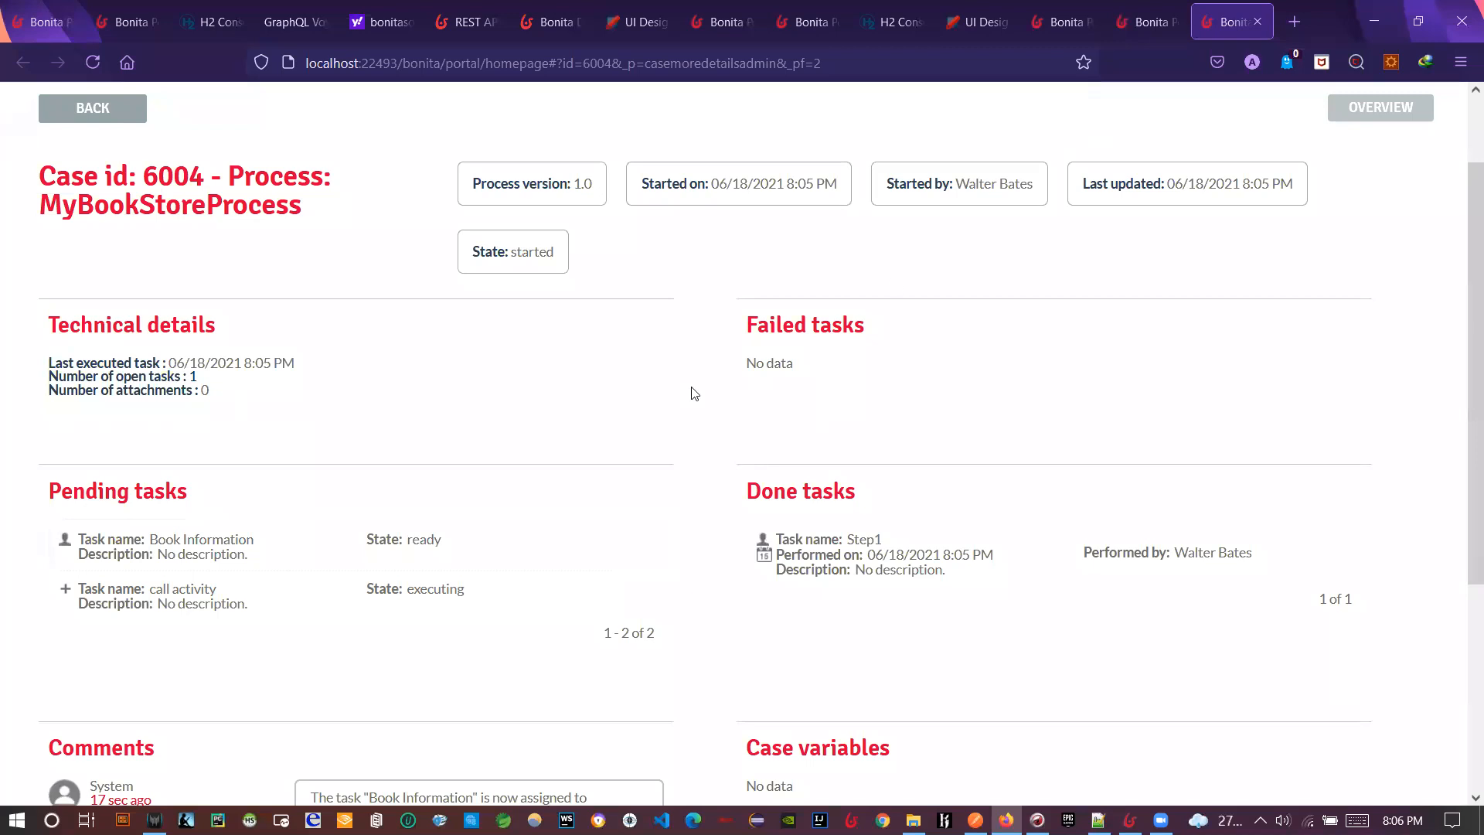
{"action": "left_click", "coordinate": [92, 61]}
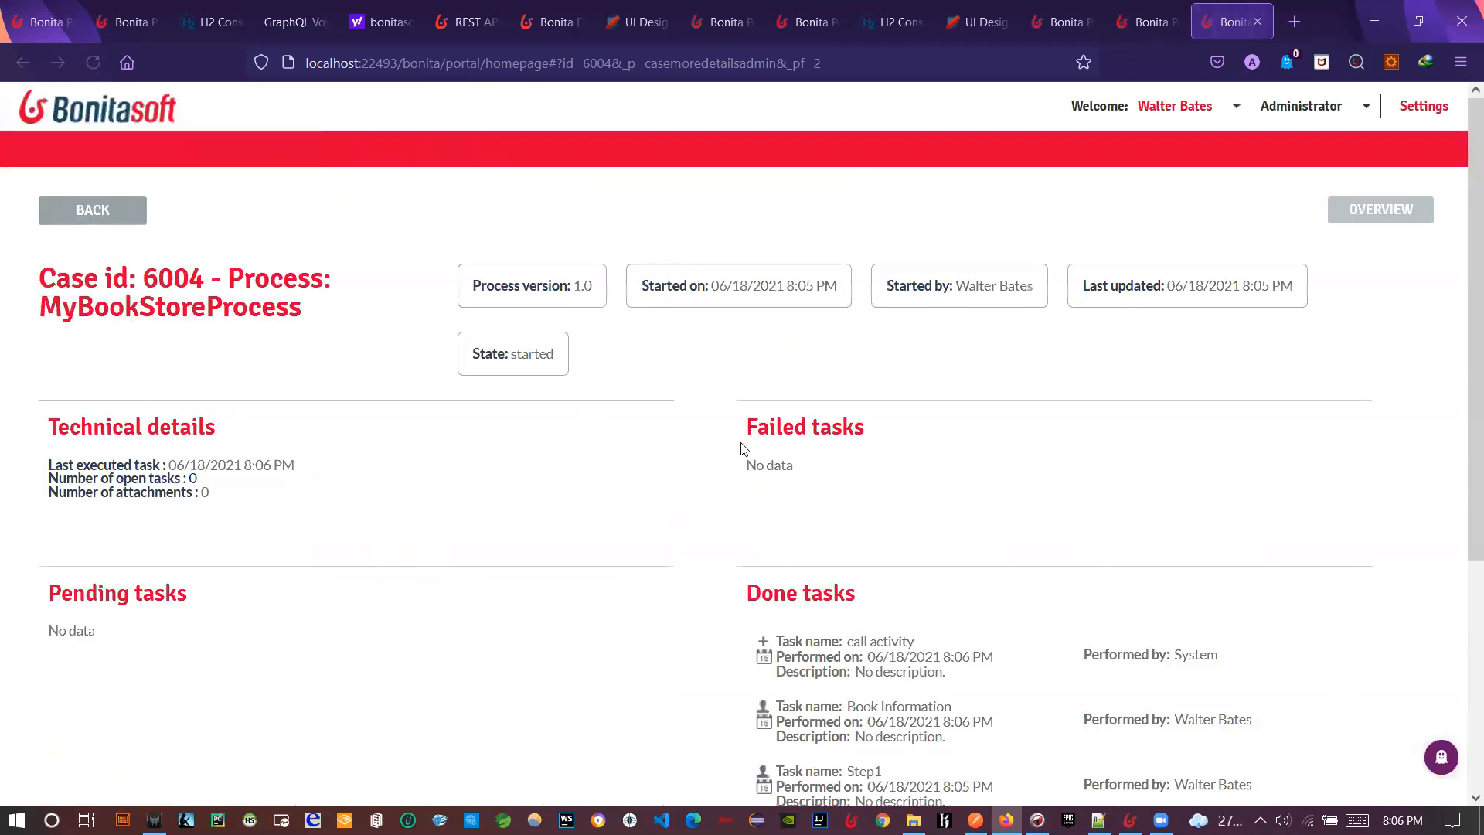
{"action": "scroll", "coordinate": [622, 583], "scroll_direction": "down", "scroll_amount": 3}
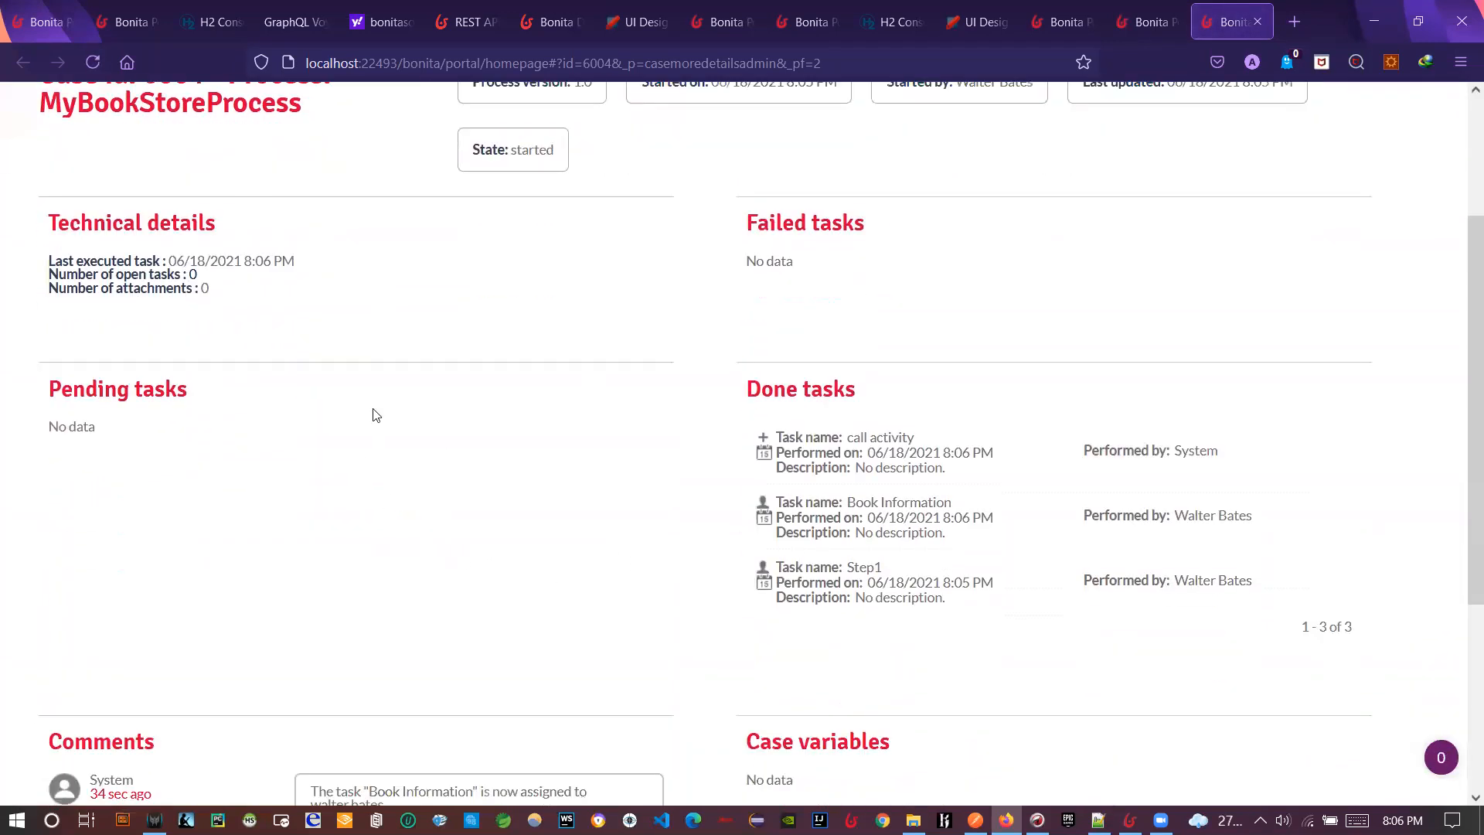
{"action": "scroll", "coordinate": [384, 471], "scroll_direction": "up", "scroll_amount": 3}
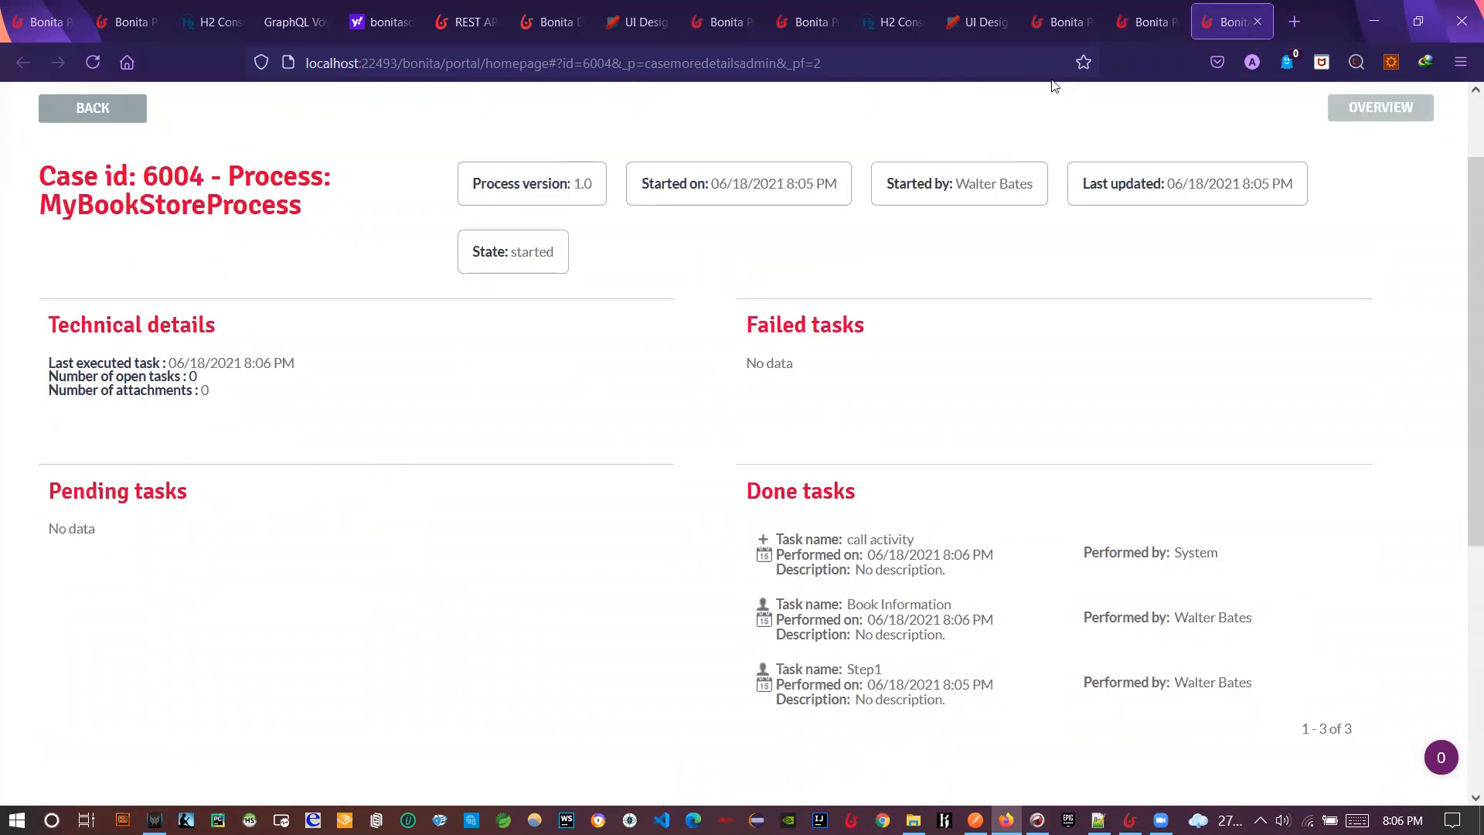
- Open archived case 5005's details and confirm its completed state
{"action": "left_click", "coordinate": [1142, 22]}
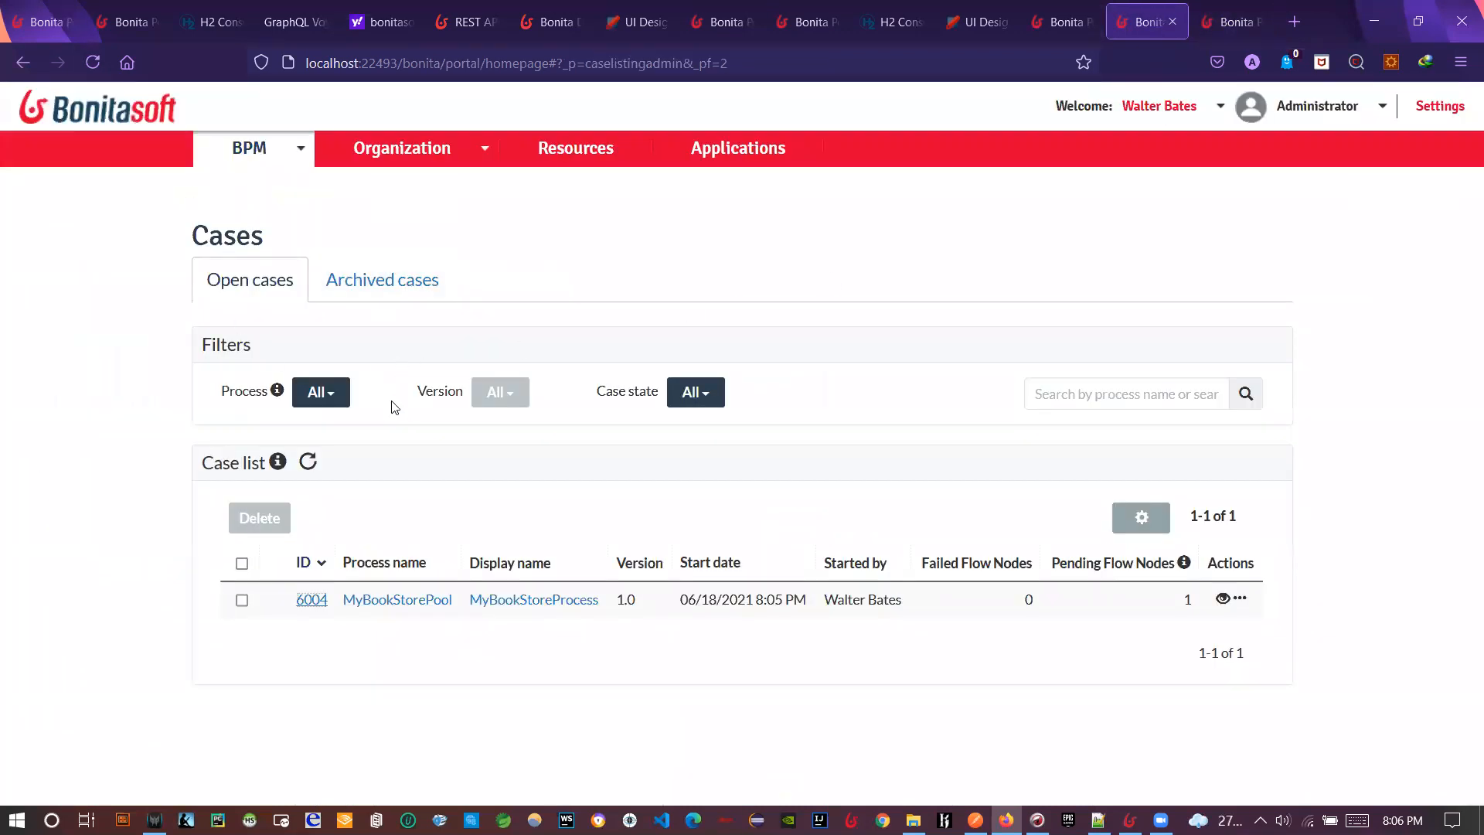
{"action": "left_click", "coordinate": [371, 294]}
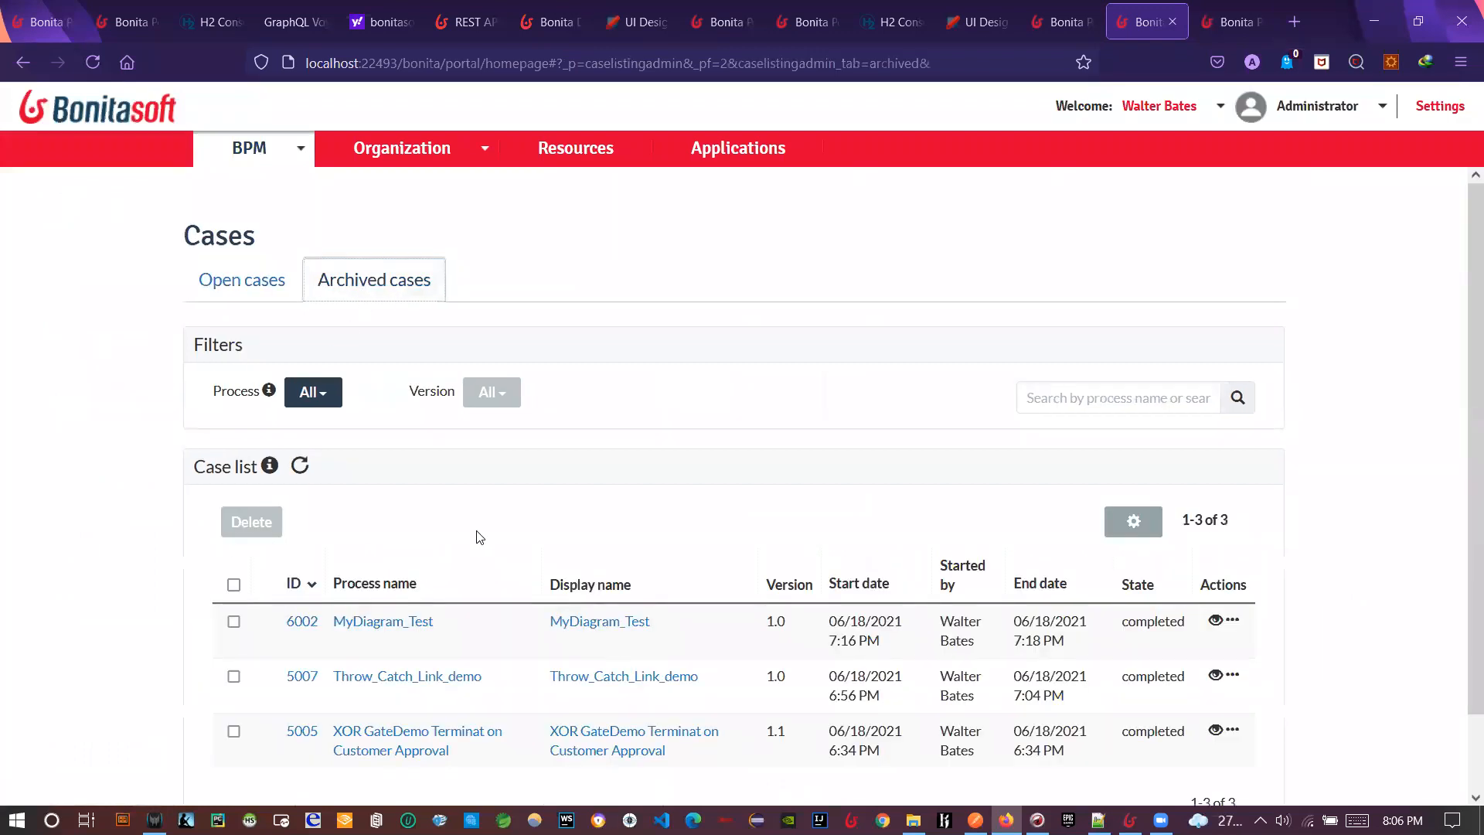
{"action": "left_click", "coordinate": [301, 468]}
{"action": "left_click", "coordinate": [301, 468]}
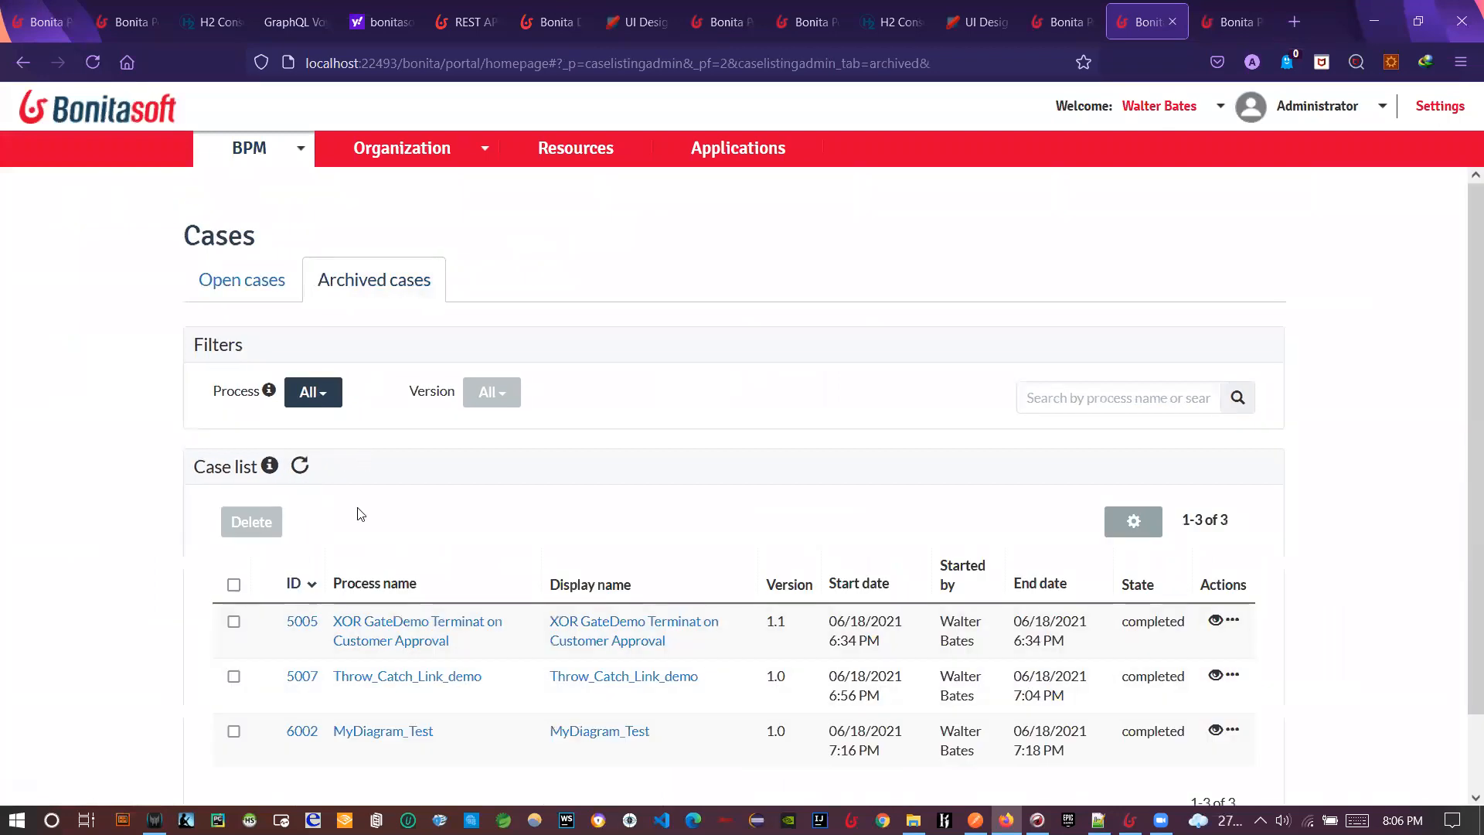
{"action": "left_click", "coordinate": [301, 623]}
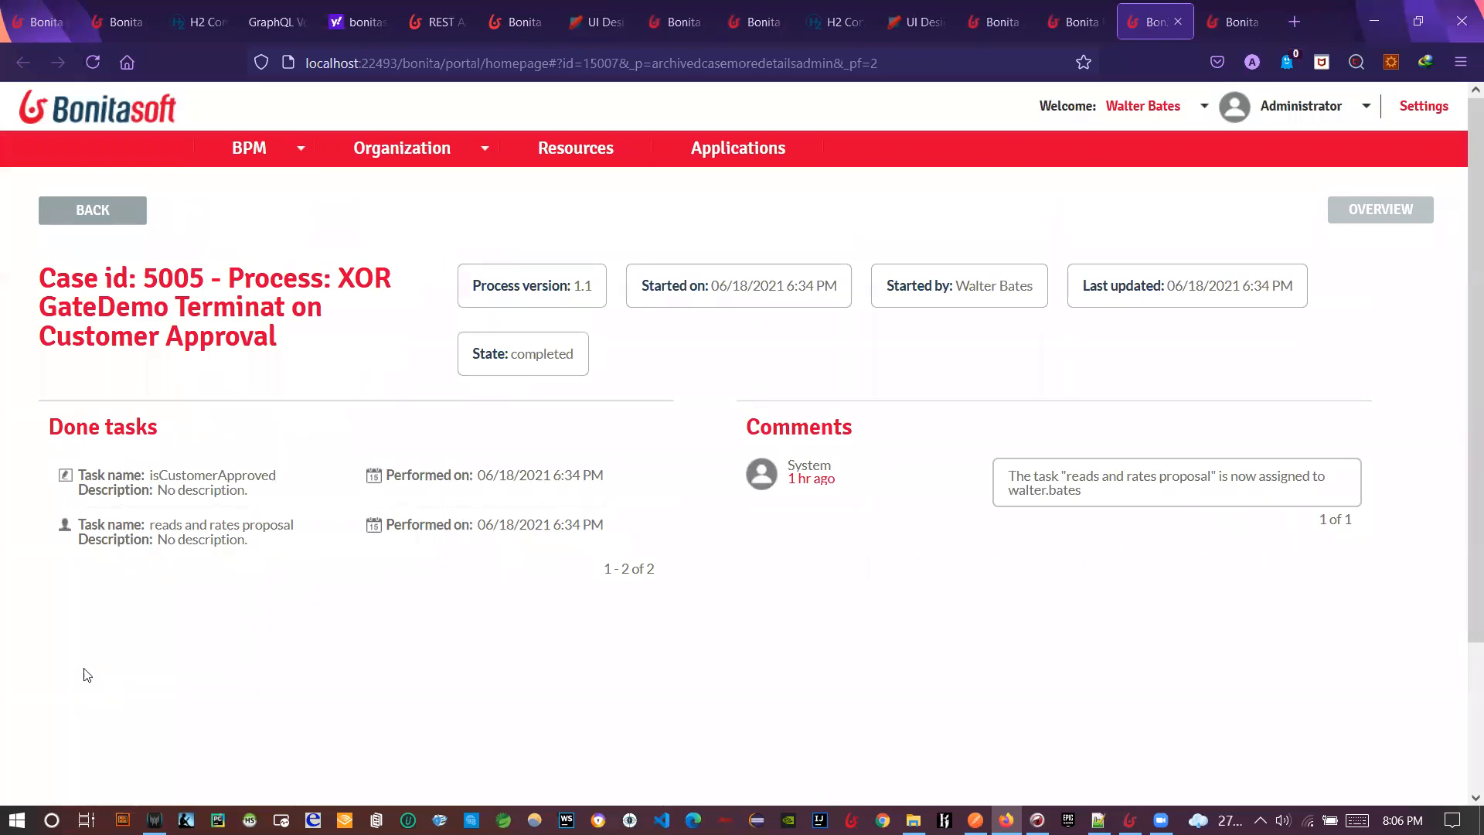
{"action": "left_click_drag", "start_coordinate": [511, 365], "coordinate": [590, 368]}
{"action": "left_click", "coordinate": [761, 371]}
- Enlarge the MyBookStoreProcess canvas, bring the MyBookStorePool label into view, and place an event subprocess
{"action": "left_click", "coordinate": [1129, 819]}
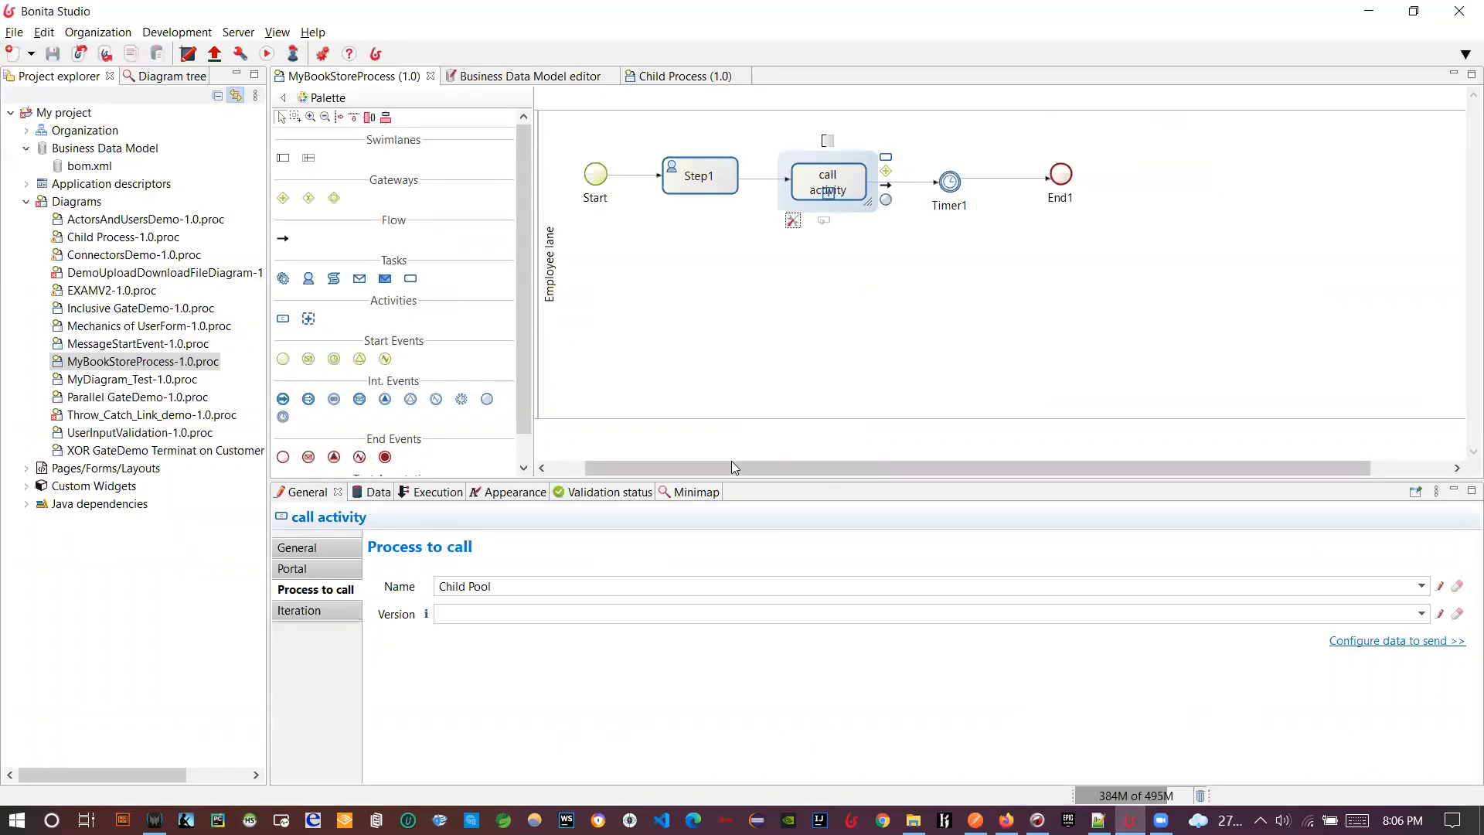
{"action": "left_click_drag", "start_coordinate": [732, 481], "coordinate": [729, 542]}
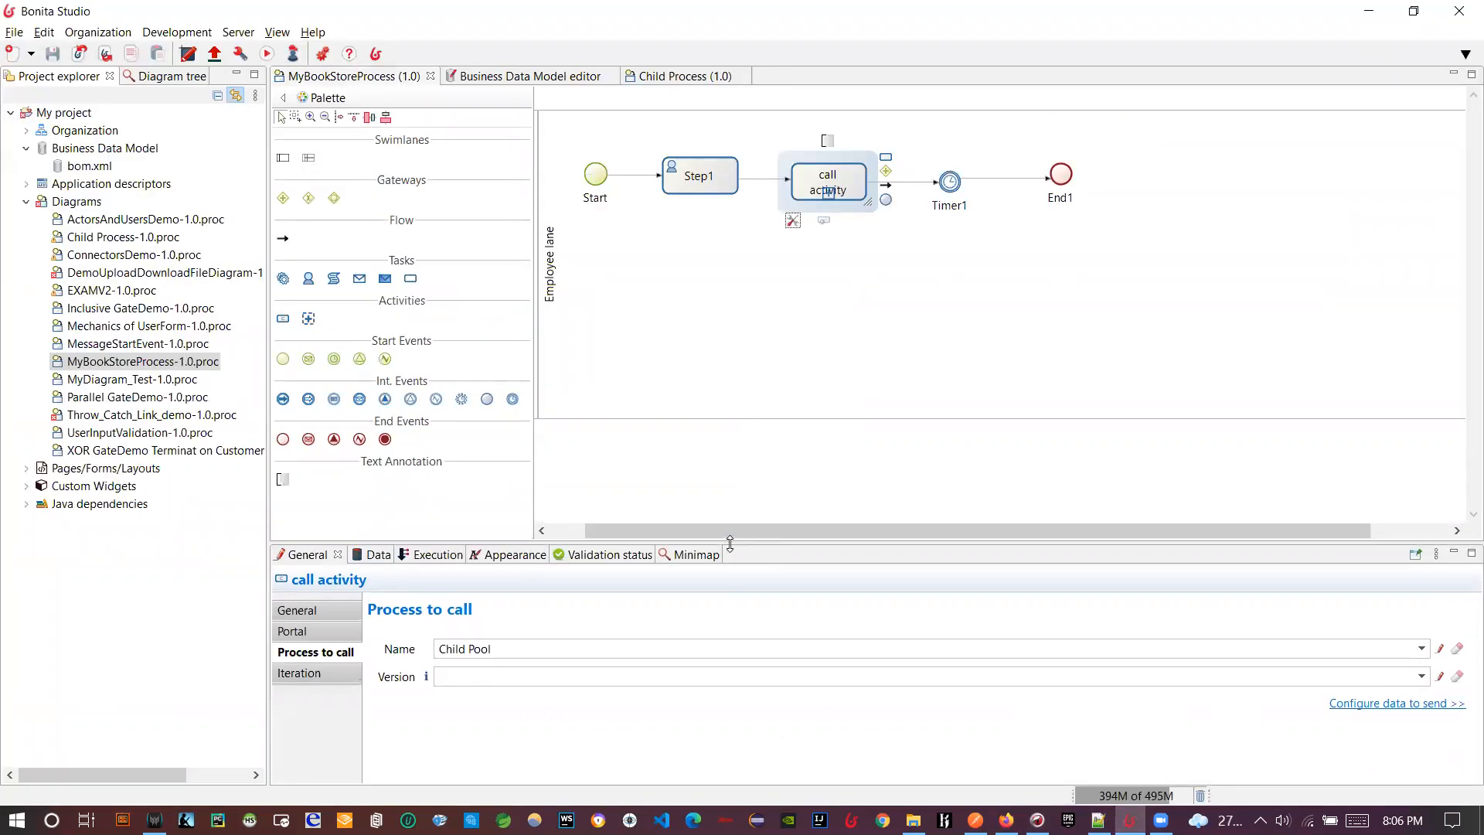
{"action": "left_click_drag", "start_coordinate": [262, 512], "coordinate": [222, 519]}
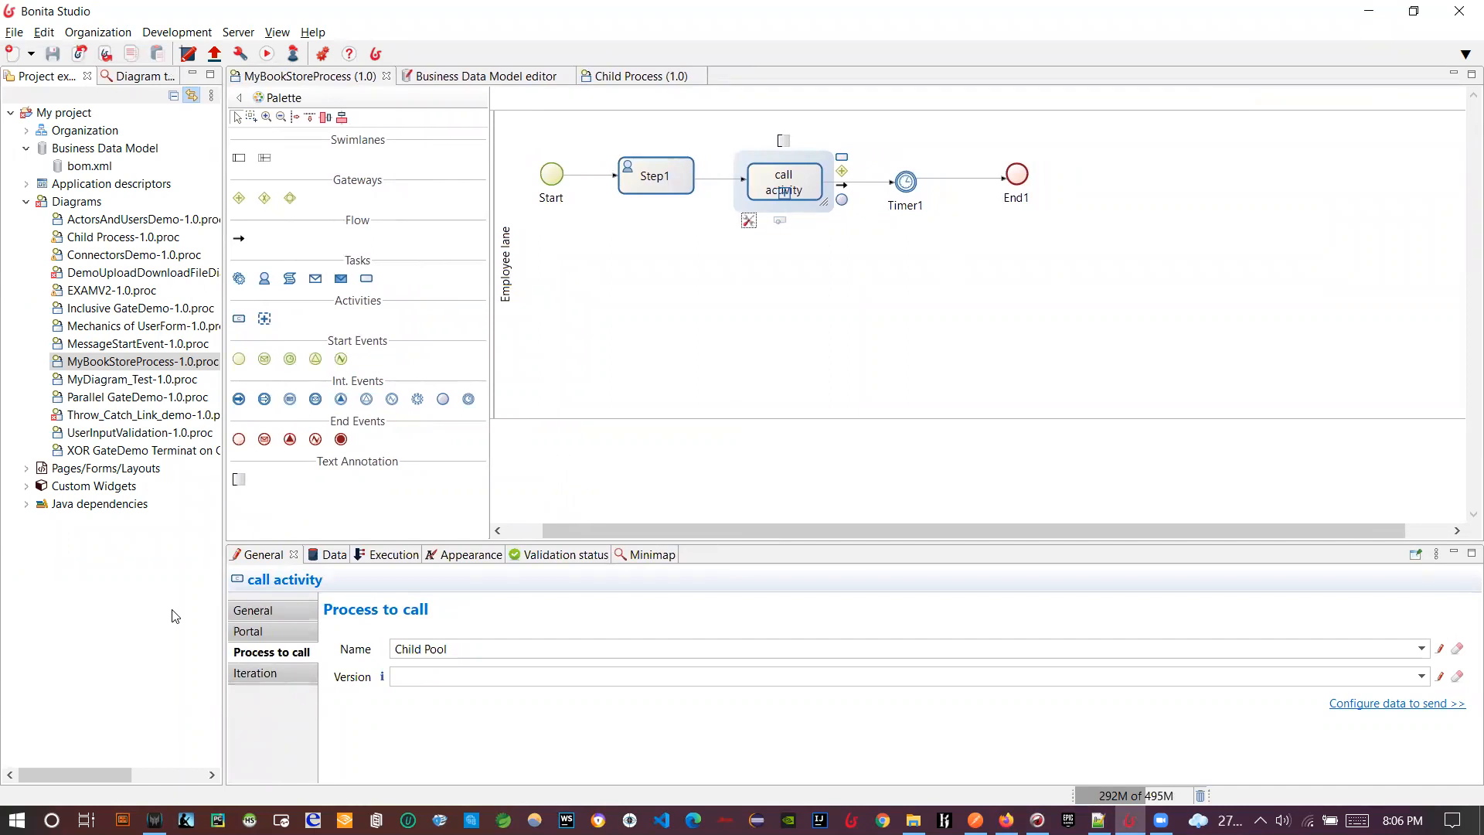
{"action": "left_click", "coordinate": [509, 533]}
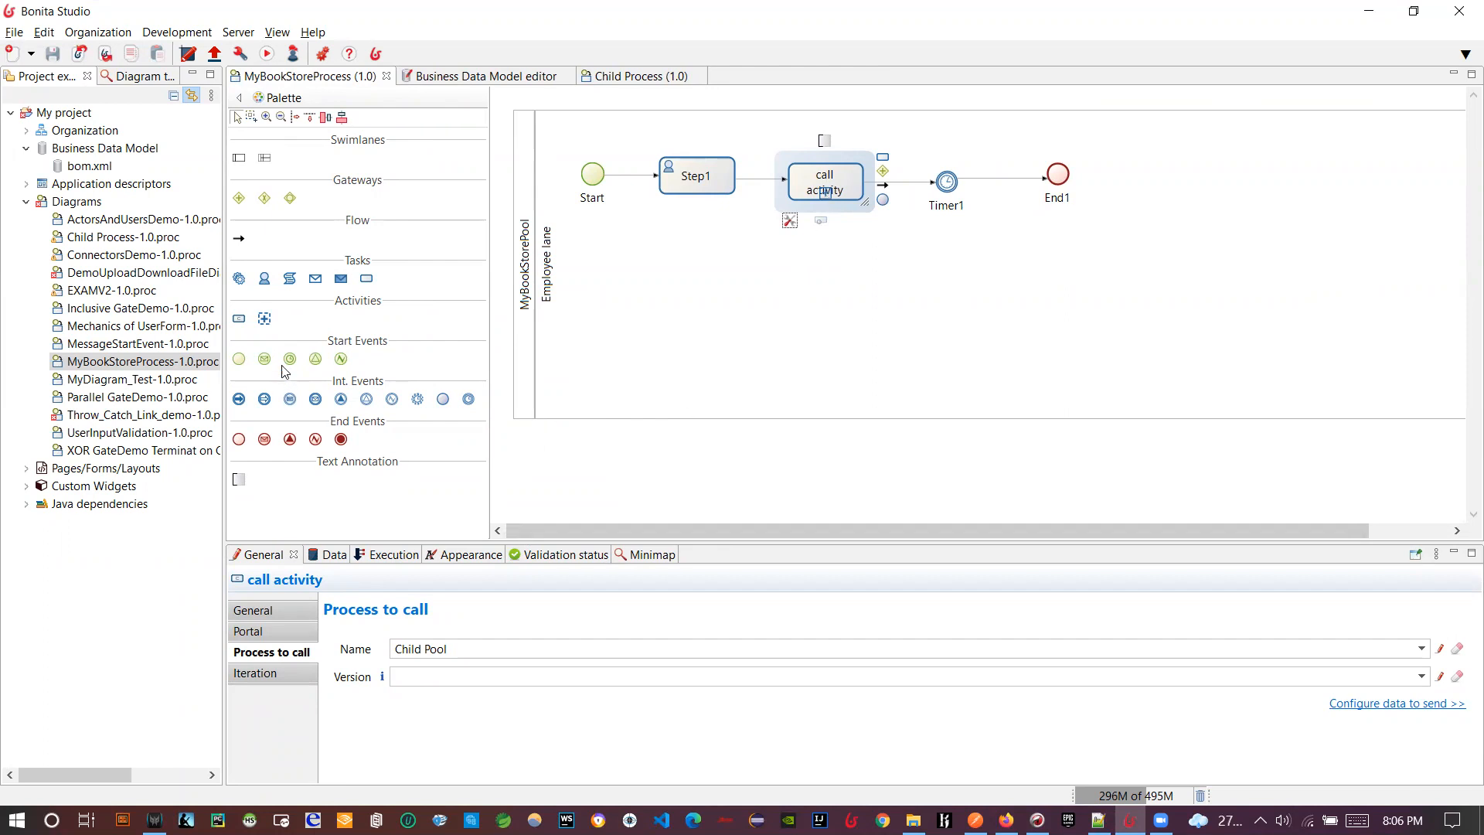
{"action": "left_click", "coordinate": [266, 320]}
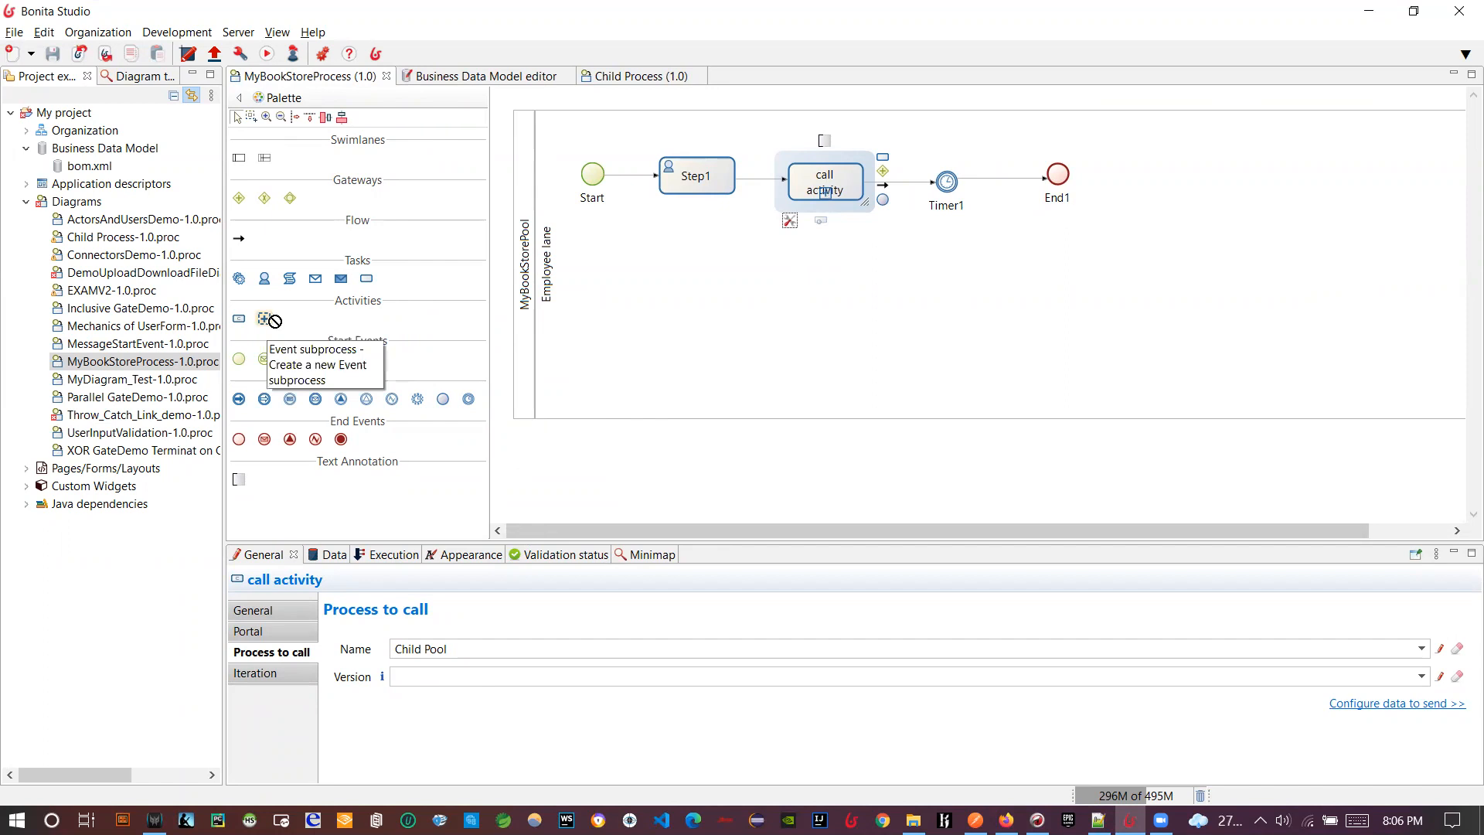
{"action": "left_click", "coordinate": [812, 297]}
- Select the new event subprocess and expand it
{"action": "left_click", "coordinate": [765, 364]}
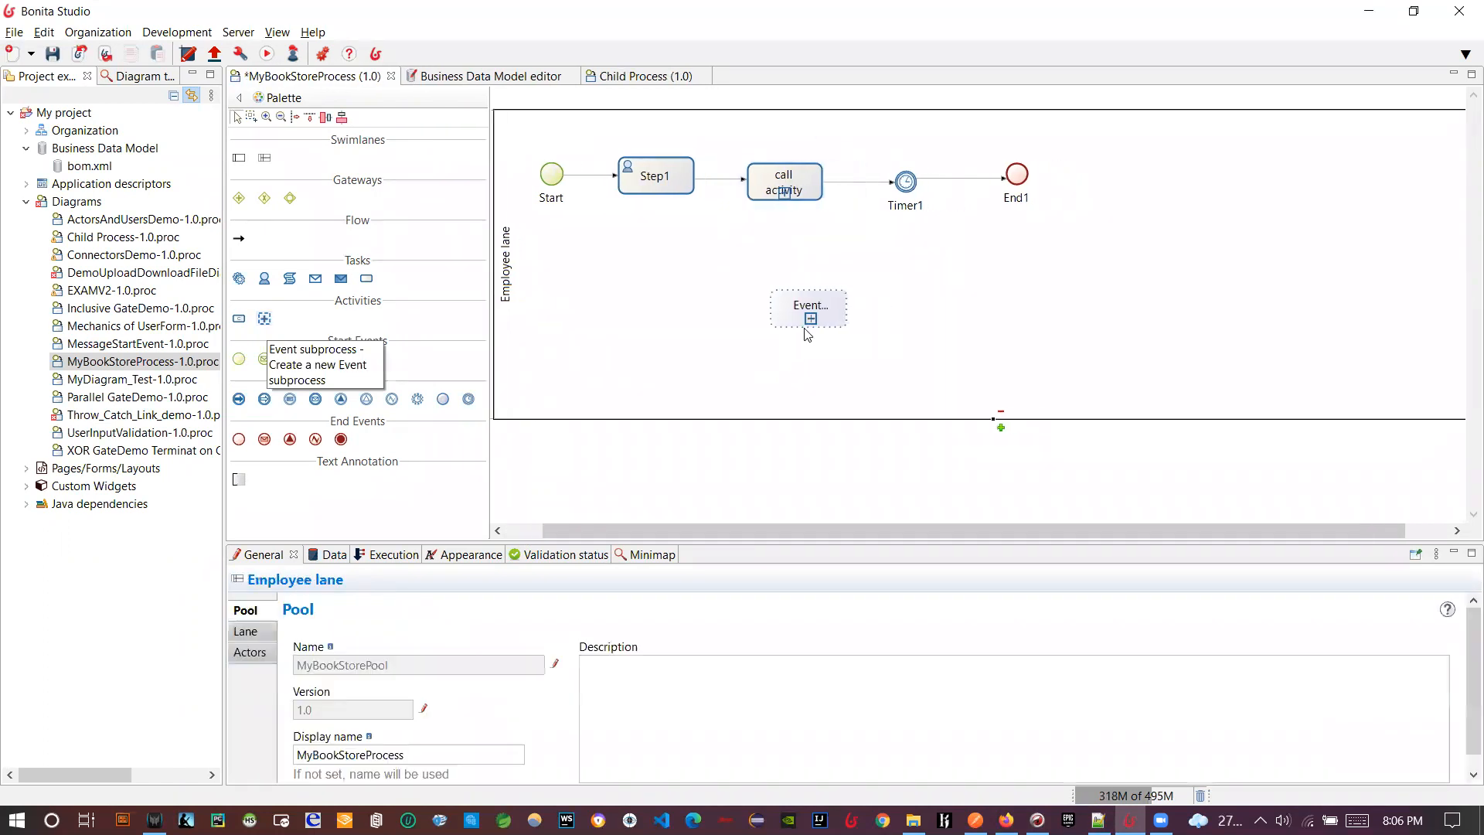
{"action": "left_click", "coordinate": [798, 323]}
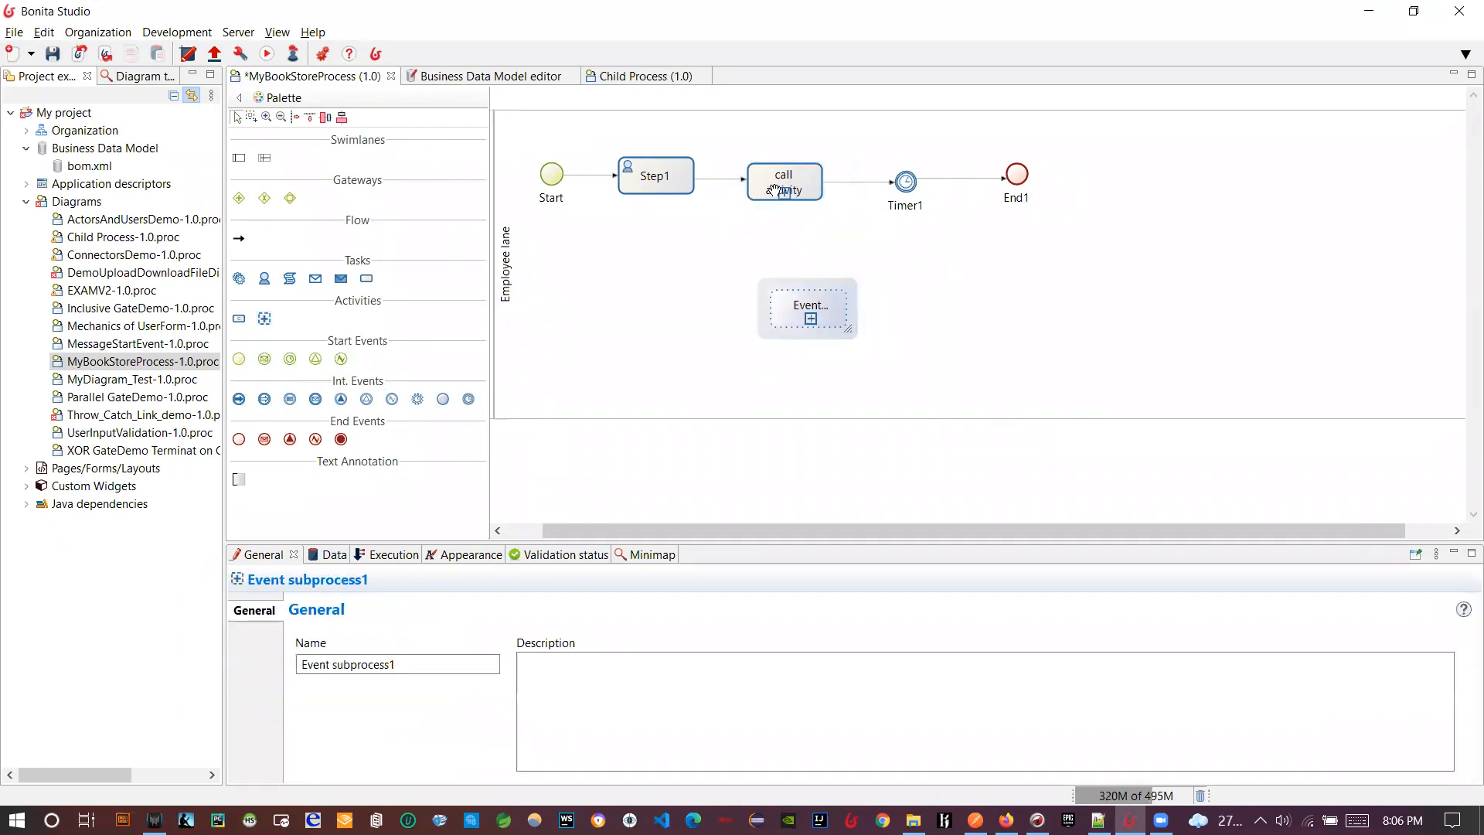
{"action": "left_click", "coordinate": [775, 191]}
{"action": "left_click", "coordinate": [787, 299]}
{"action": "left_click", "coordinate": [811, 319]}
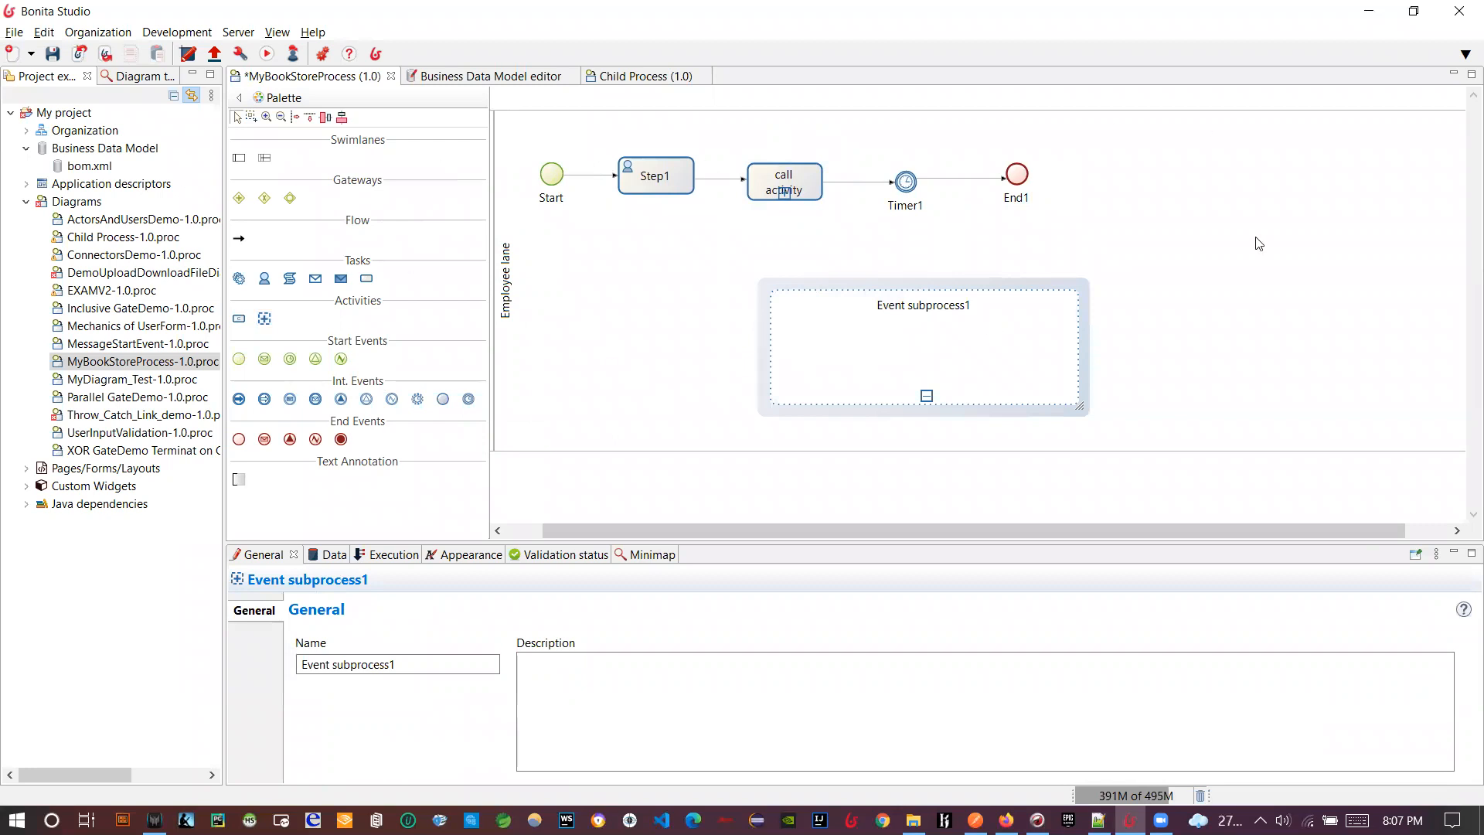
- Add a message start event named Start1 inside the event subprocess
{"action": "left_click_drag", "start_coordinate": [265, 360], "coordinate": [860, 369]}
{"action": "left_click", "coordinate": [268, 365]}
{"action": "left_click", "coordinate": [811, 356]}
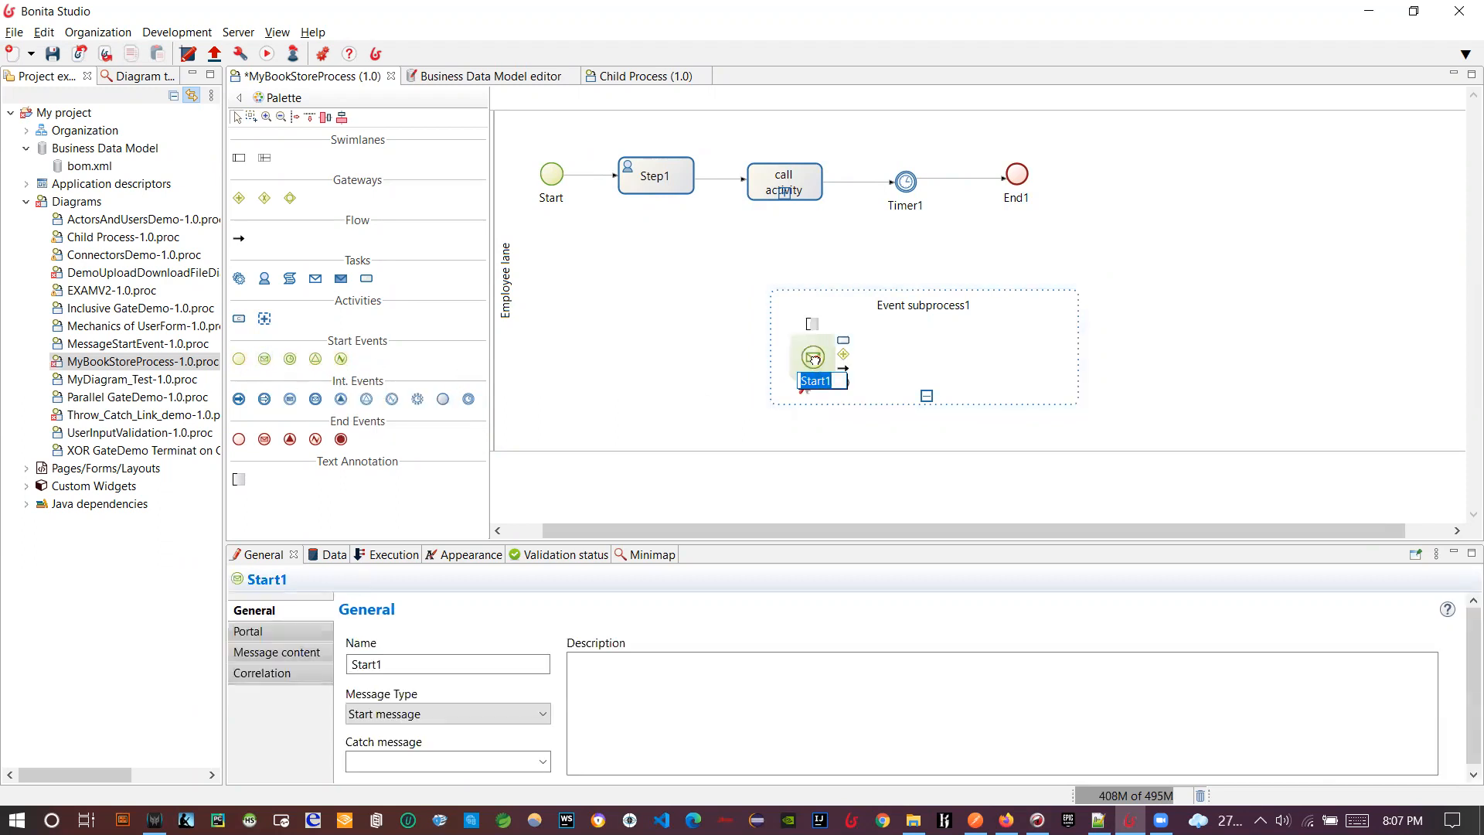
{"action": "key", "text": "Return"}
- Reposition the event subprocess and add Step2 and the End2 end event after Start1
{"action": "left_click", "coordinate": [876, 345]}
{"action": "left_click_drag", "start_coordinate": [877, 344], "coordinate": [1020, 381]}
{"action": "left_click", "coordinate": [844, 367]}
{"action": "left_click", "coordinate": [959, 361]}
{"action": "left_click", "coordinate": [994, 371]}
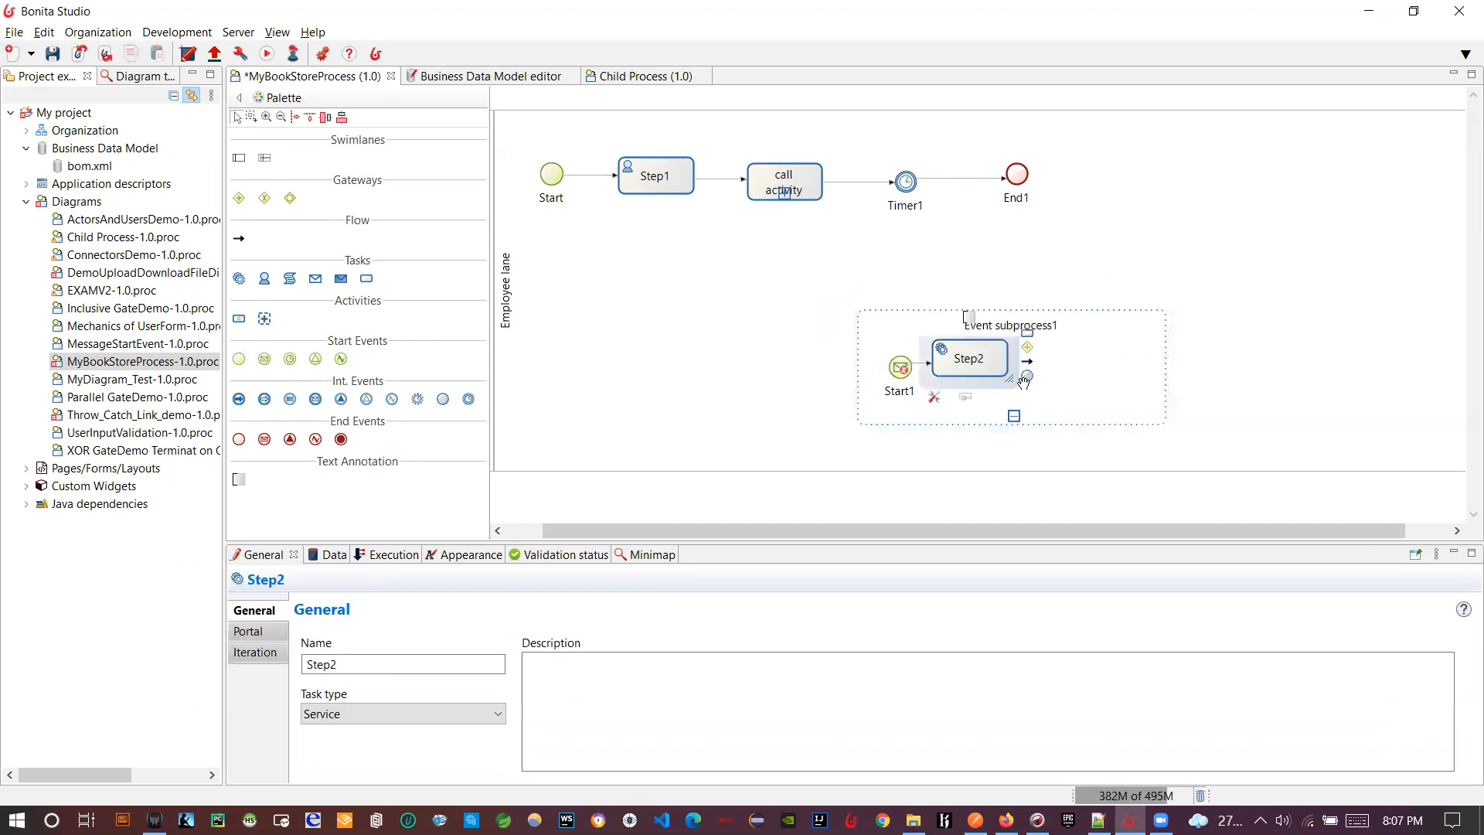
{"action": "left_click_drag", "start_coordinate": [1027, 377], "coordinate": [1069, 357]}
{"action": "left_click", "coordinate": [1113, 416]}
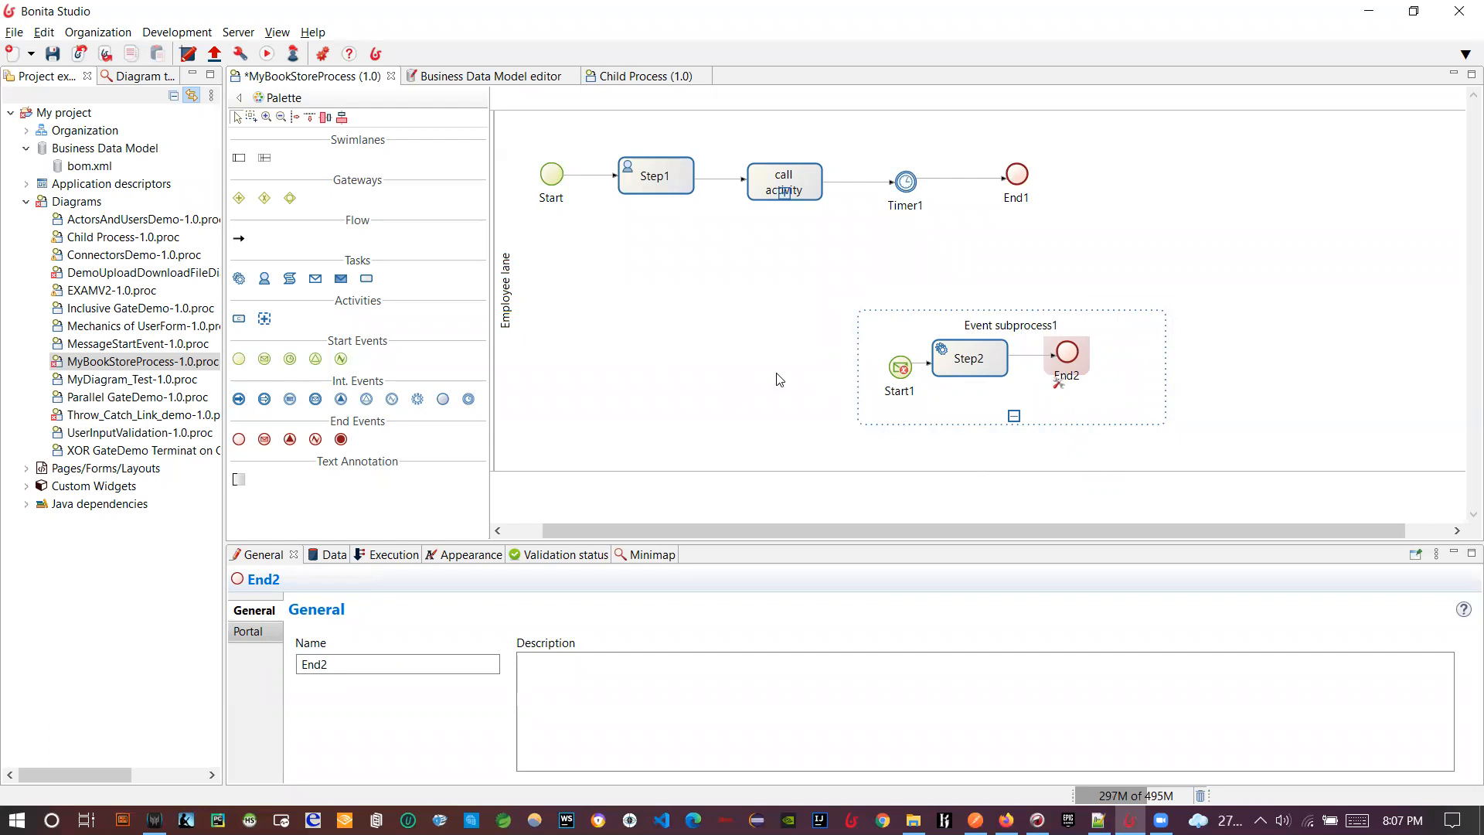
- Delete the event subprocess, then move via the portal to the Bonita+BPMN.pdf slides
{"action": "left_click", "coordinate": [913, 422]}
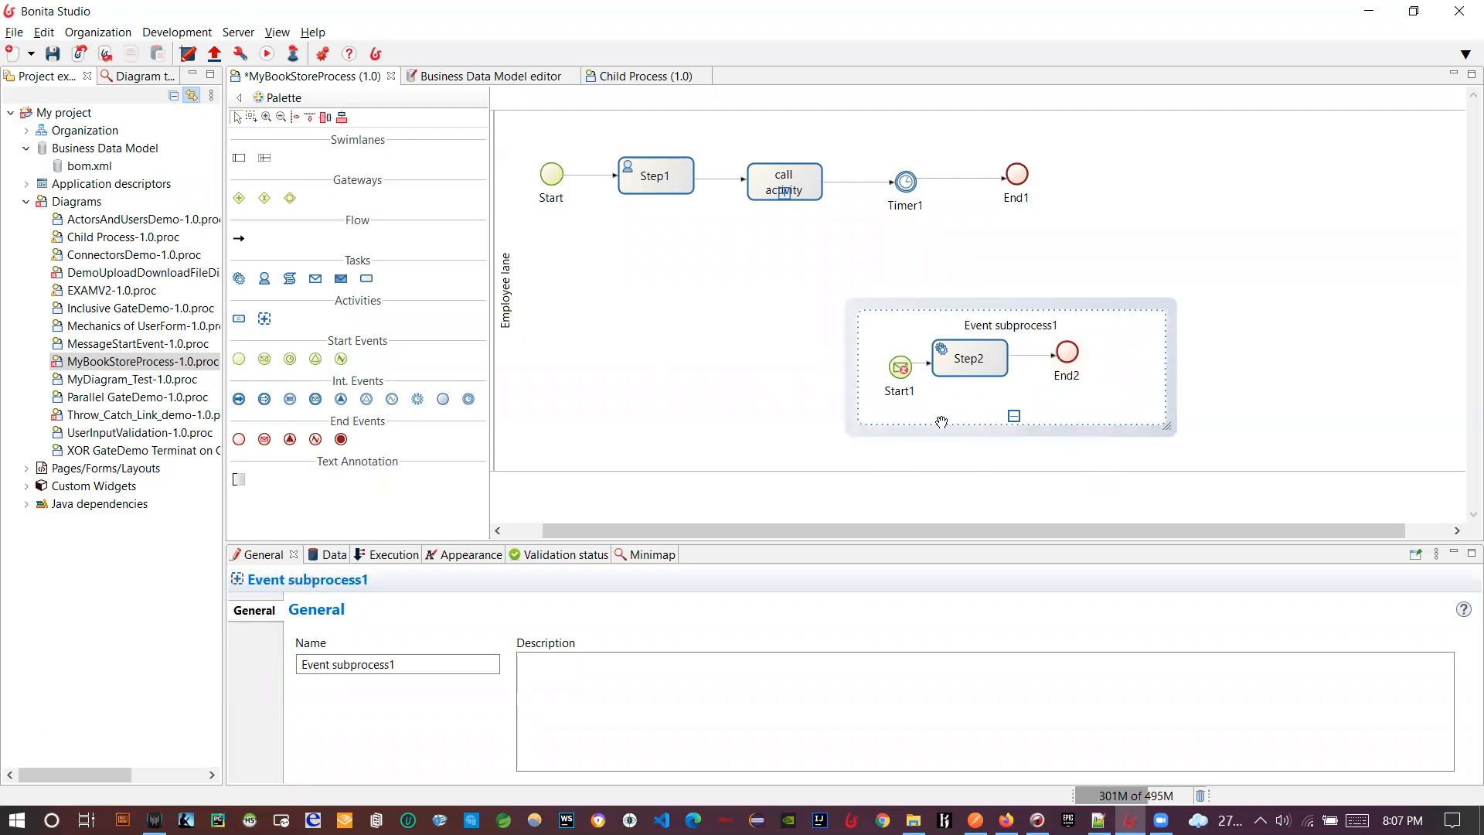
{"action": "key", "text": "Delete"}
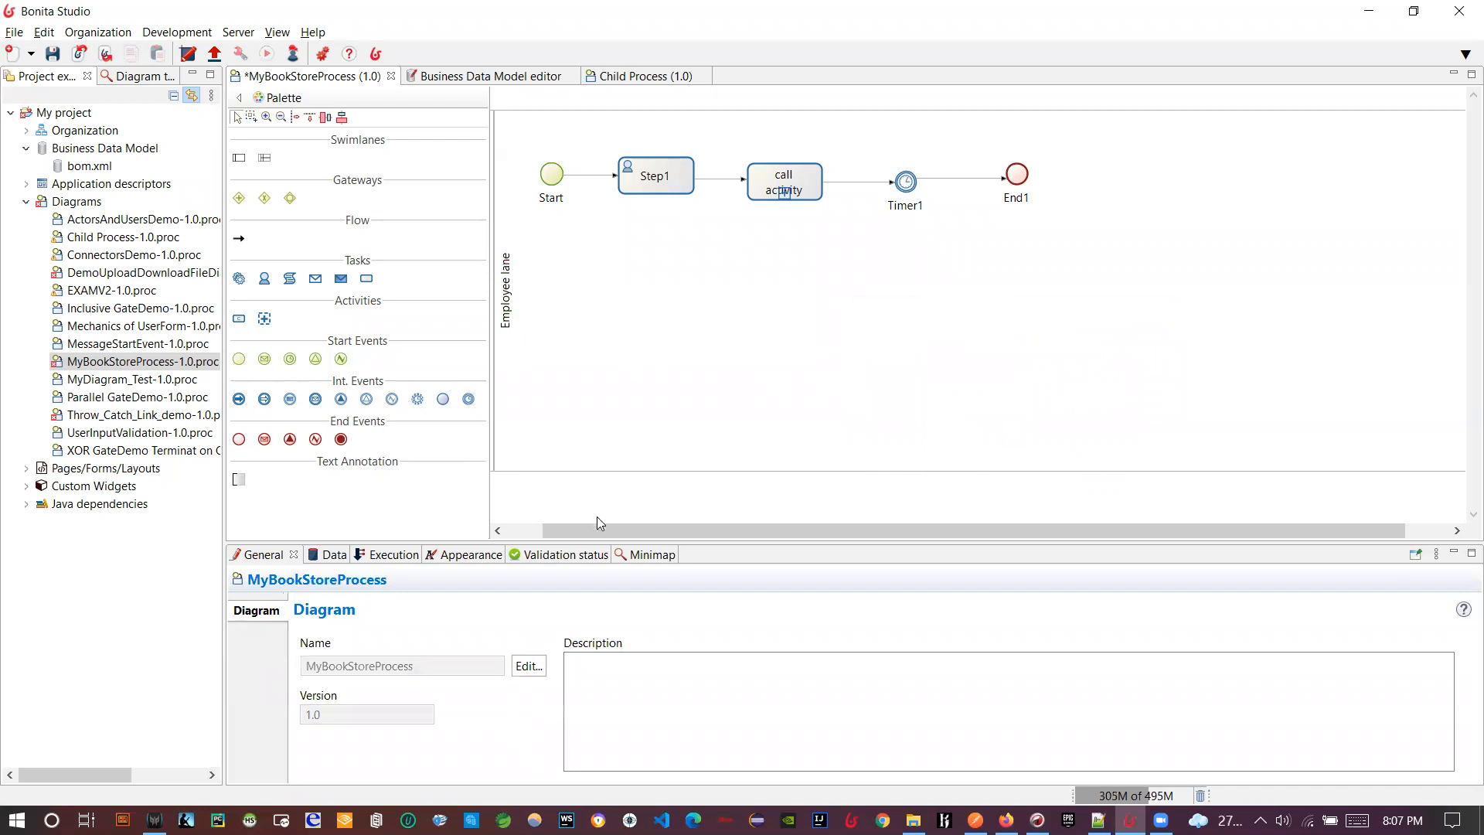
{"action": "left_click", "coordinate": [524, 527]}
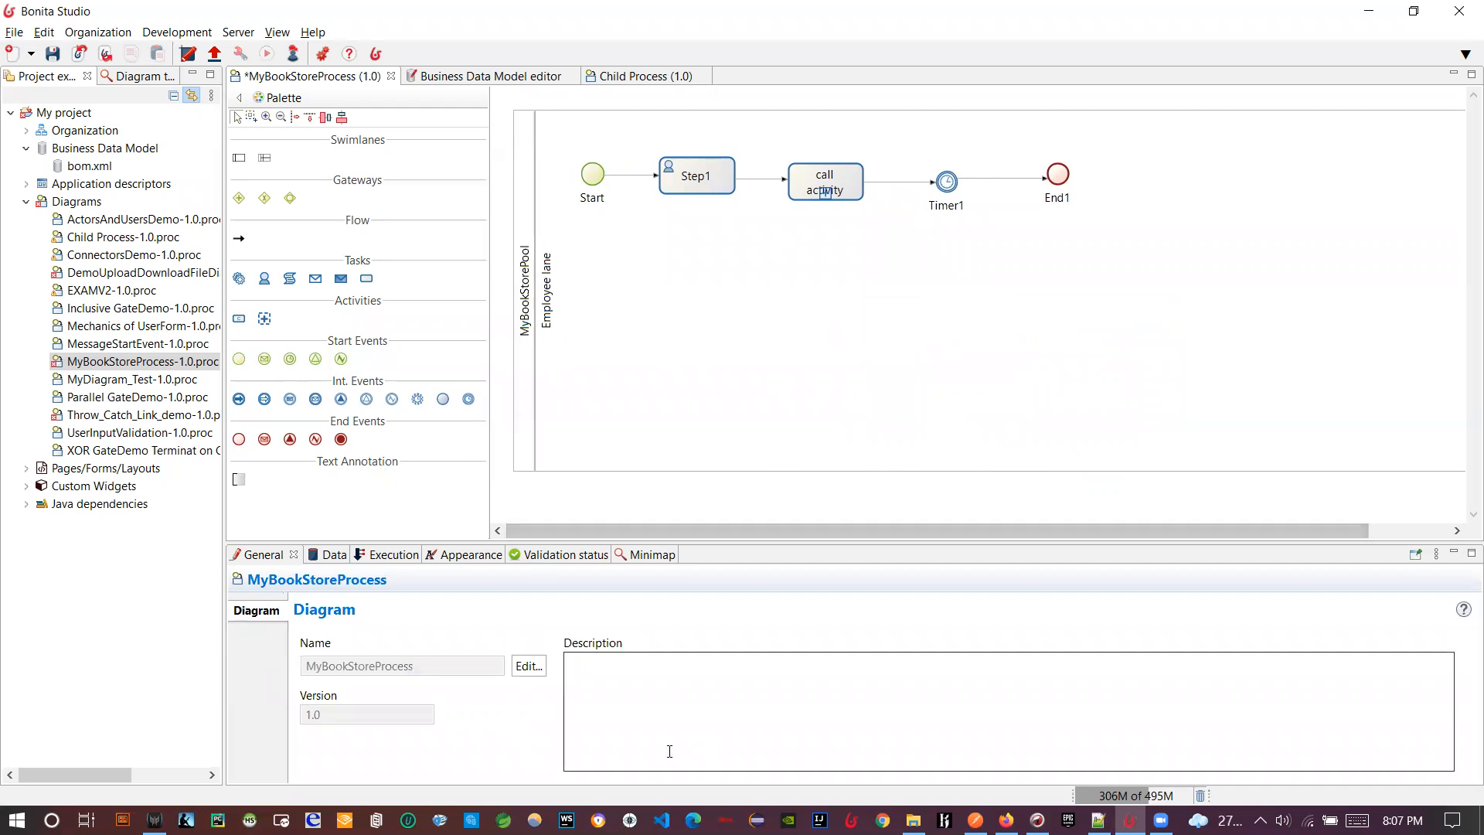
{"action": "left_click", "coordinate": [1005, 820]}
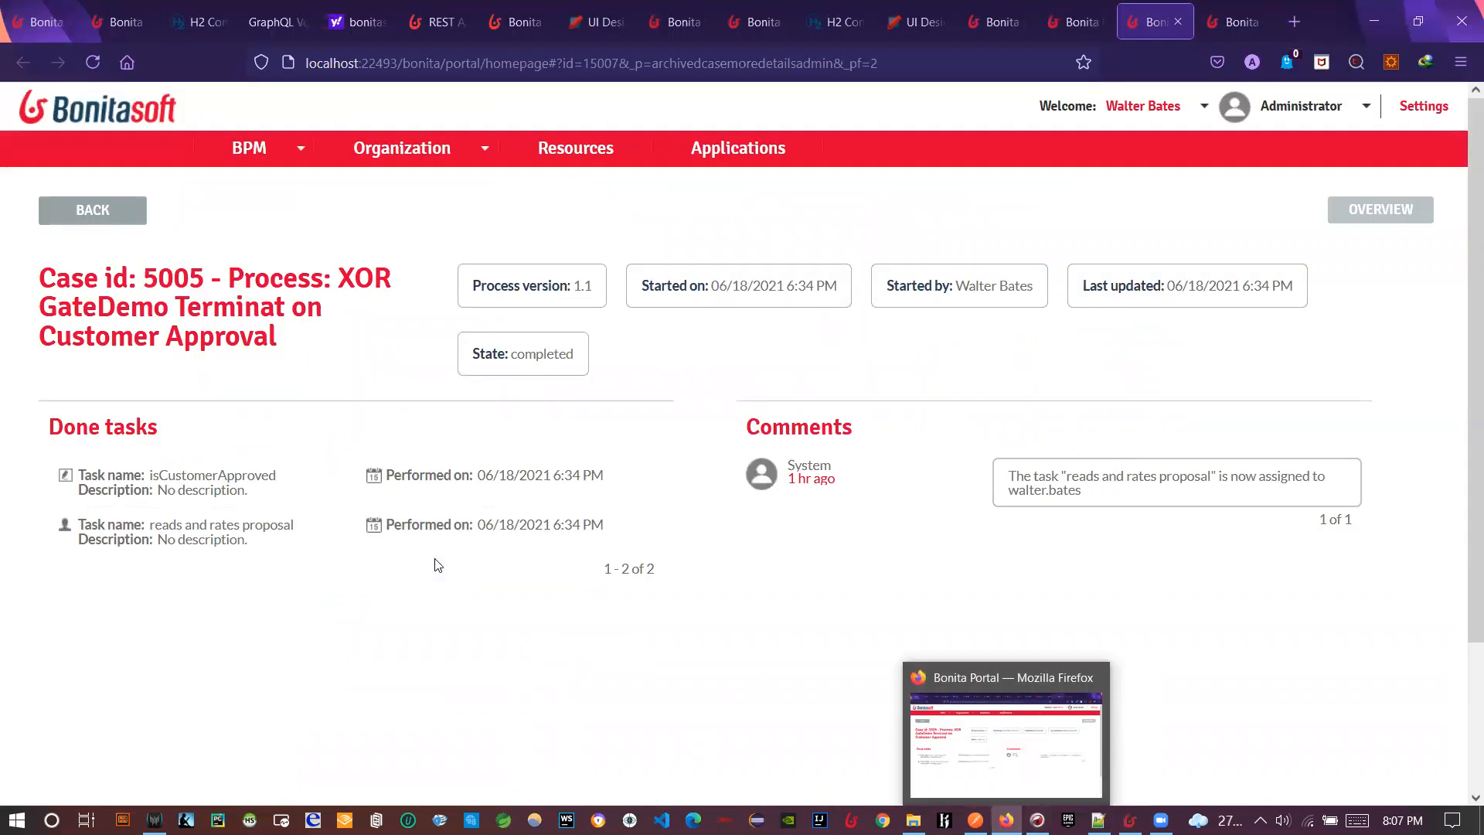
{"action": "left_click", "coordinate": [38, 23]}
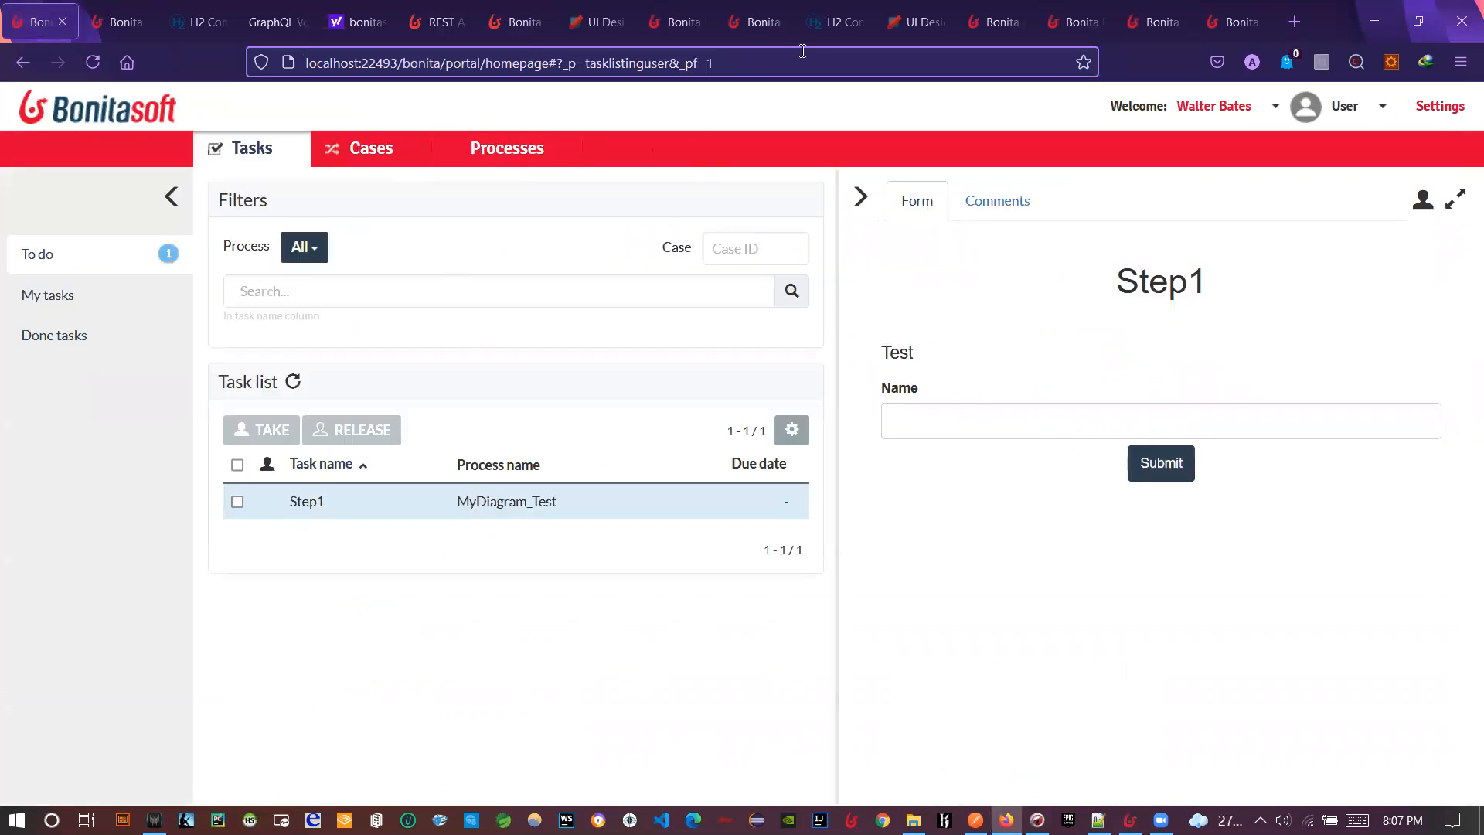
{"action": "key", "text": "alt+Tab"}
{"action": "key", "text": "alt+Tab"}
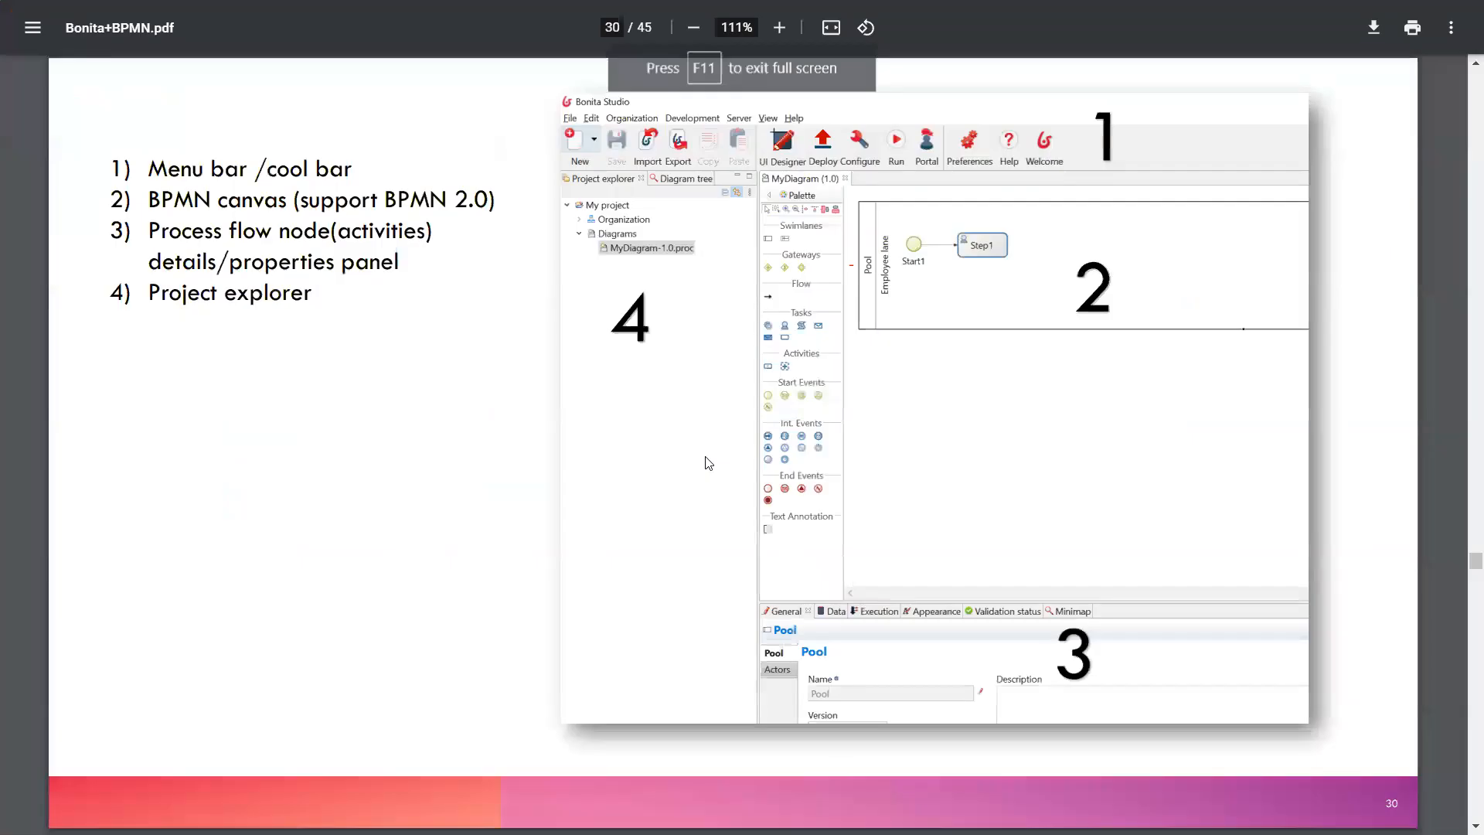
- Scroll the PDF back from page 30 to page 23, the Bonita Gateways slide
{"action": "scroll", "coordinate": [712, 471], "scroll_direction": "up", "scroll_amount": 20}
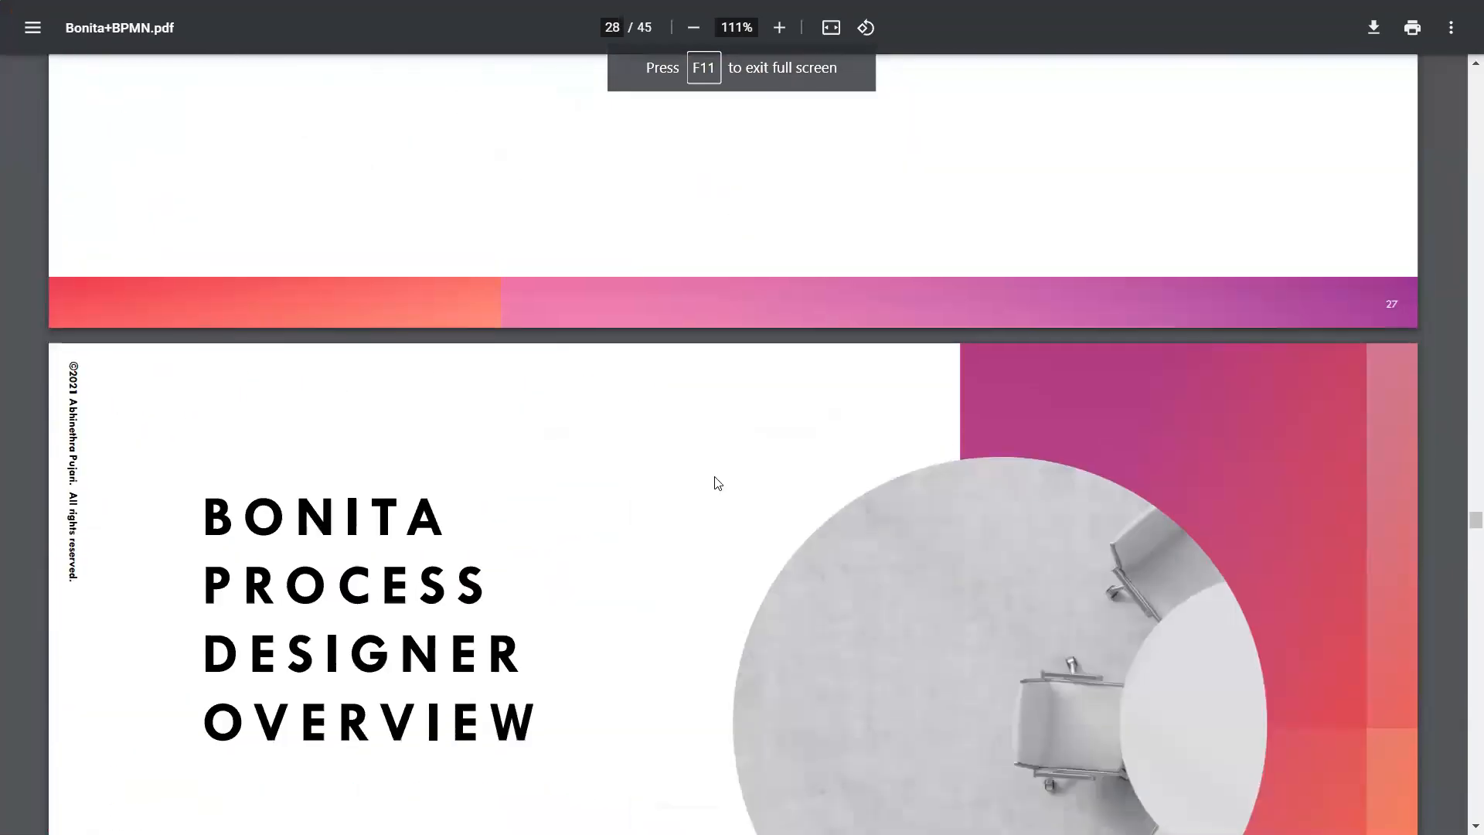
{"action": "scroll", "coordinate": [719, 483], "scroll_direction": "up", "scroll_amount": 20}
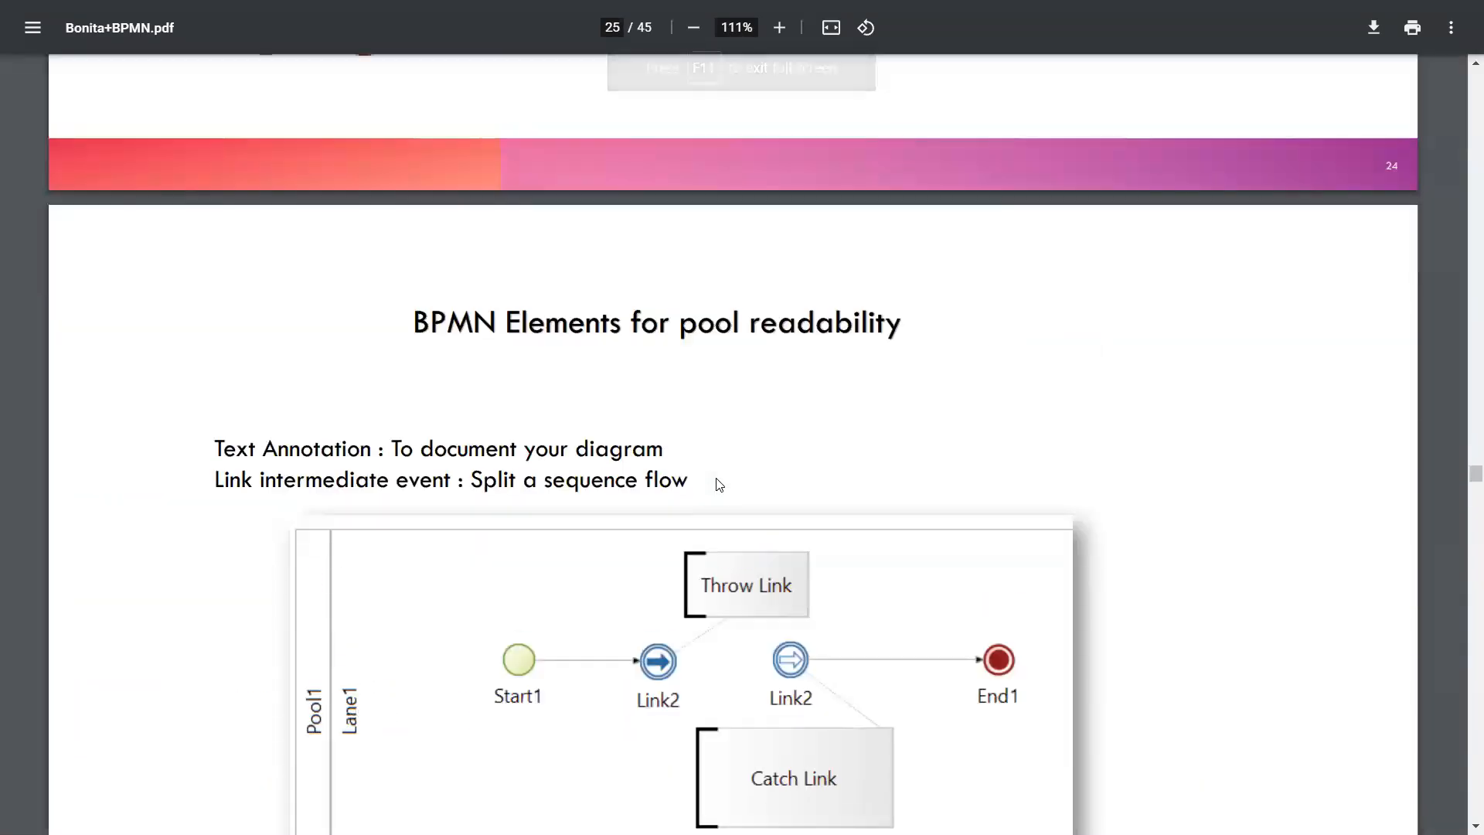
{"action": "scroll", "coordinate": [717, 485], "scroll_direction": "up", "scroll_amount": 10}
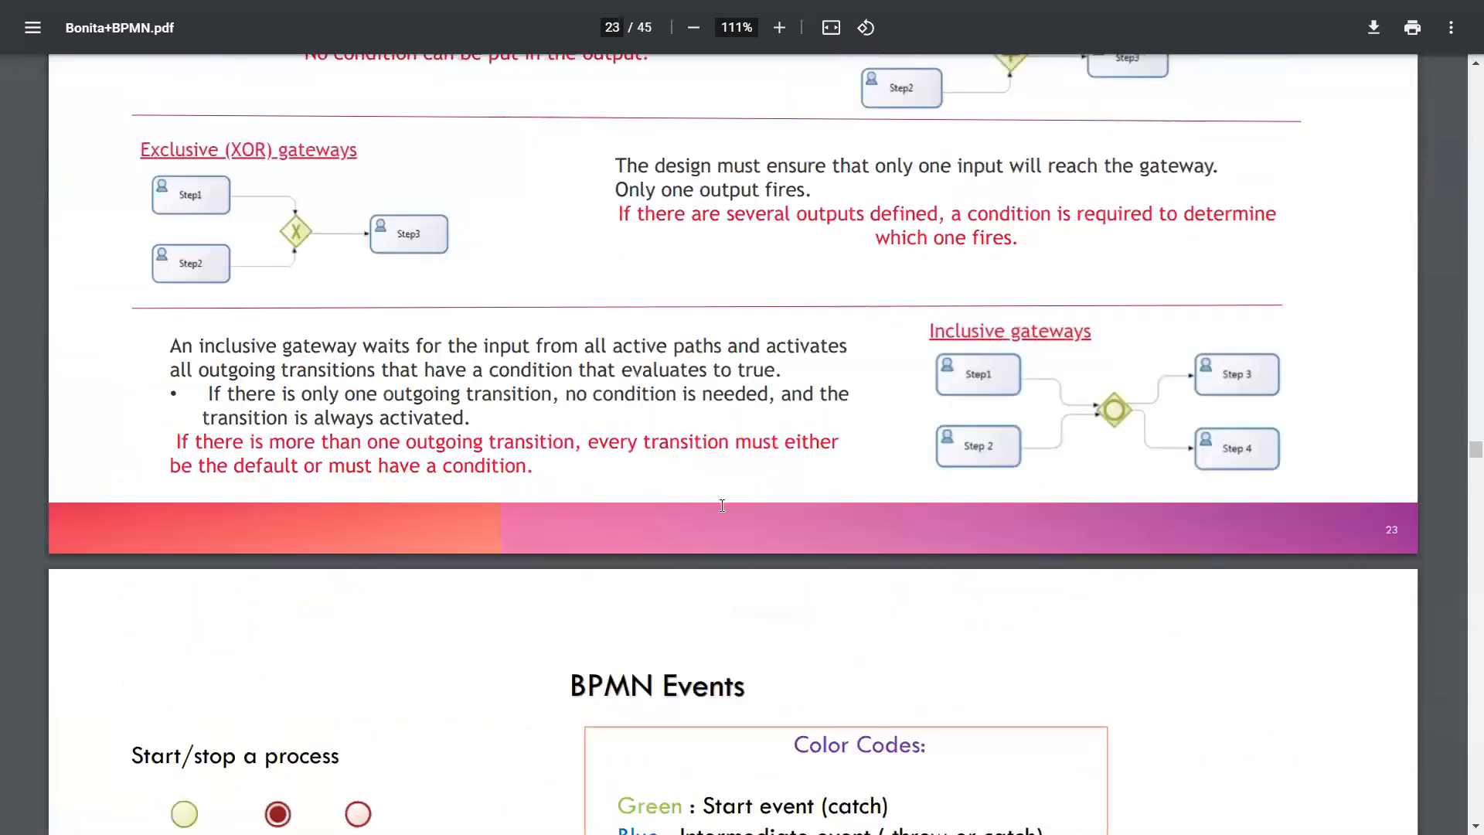
{"action": "scroll", "coordinate": [708, 499], "scroll_direction": "up", "scroll_amount": 2}
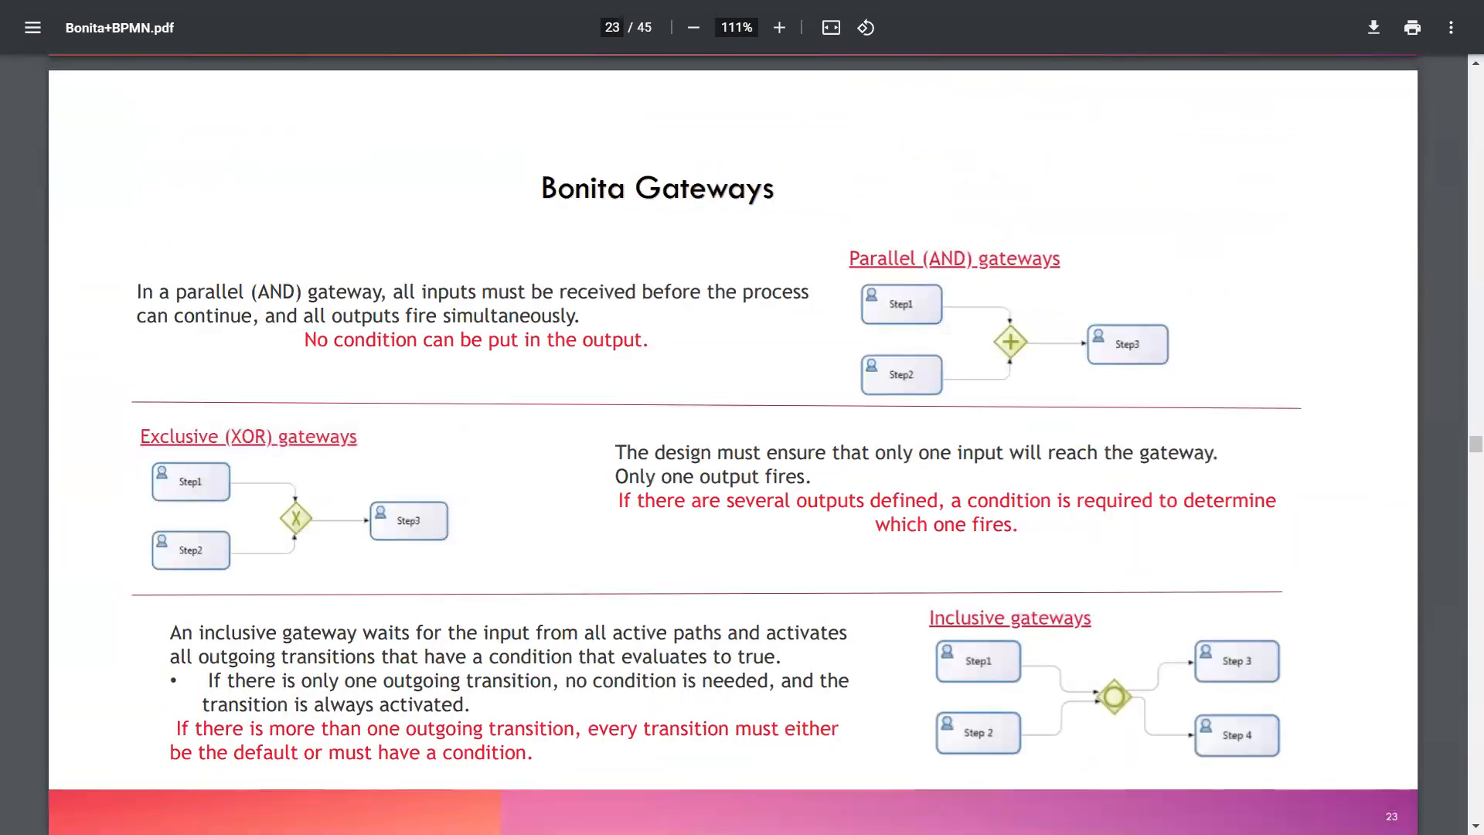
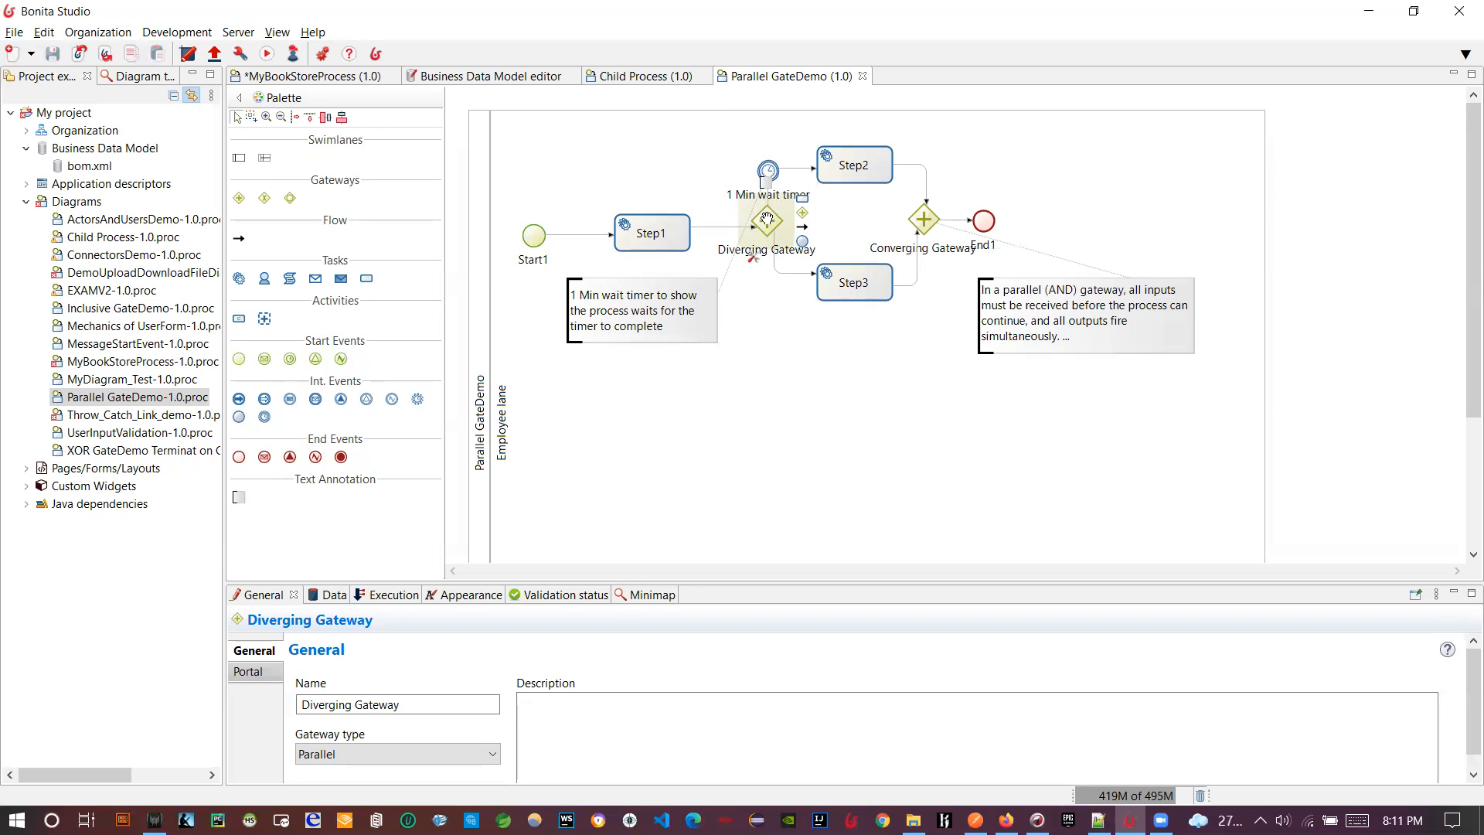
- Compare the converging and diverging gateways, then open the 1 Min wait timer's 00:01:00 condition editor
{"action": "left_click", "coordinate": [921, 218]}
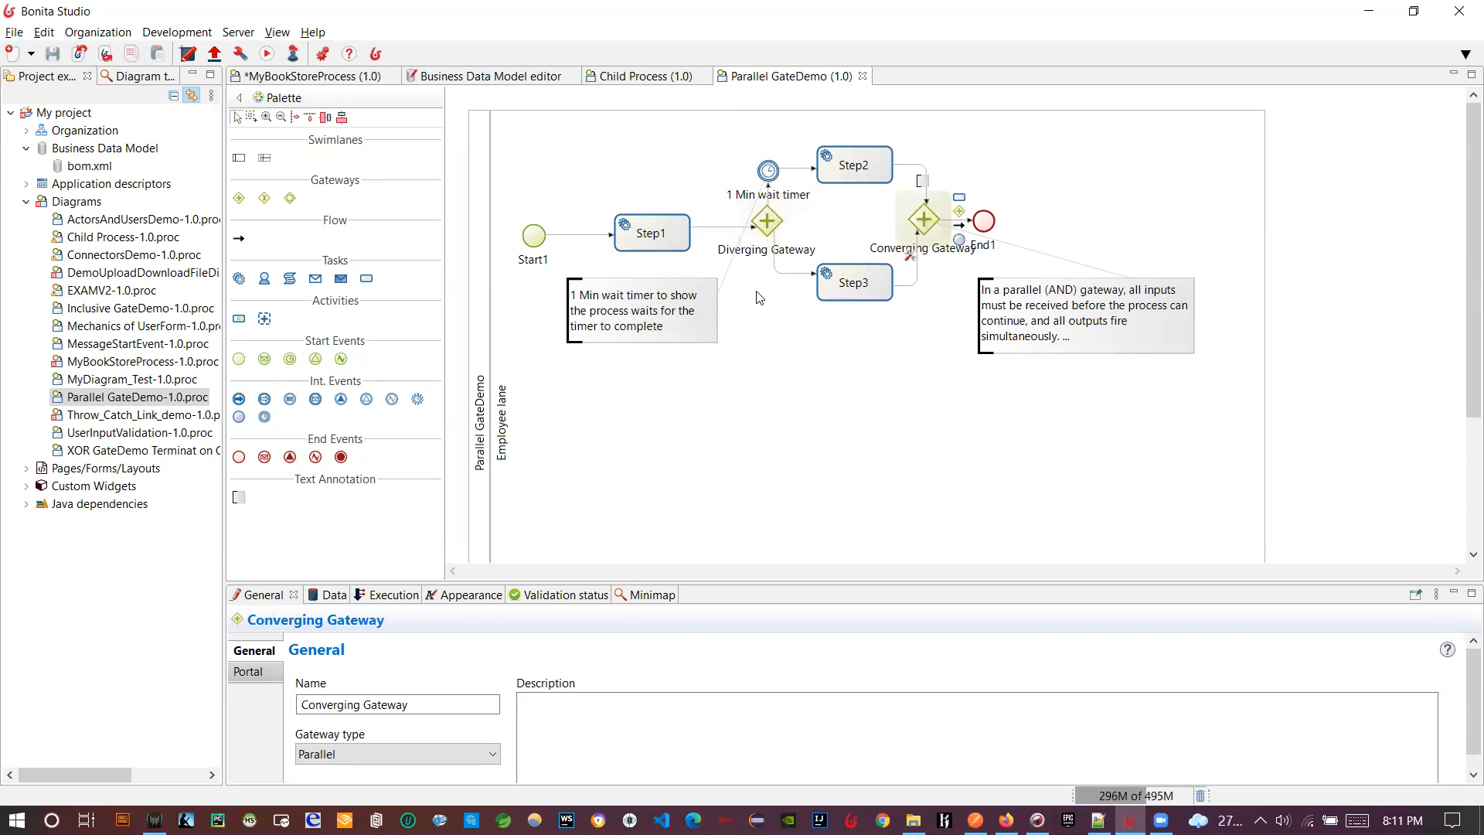
{"action": "left_click", "coordinate": [772, 224]}
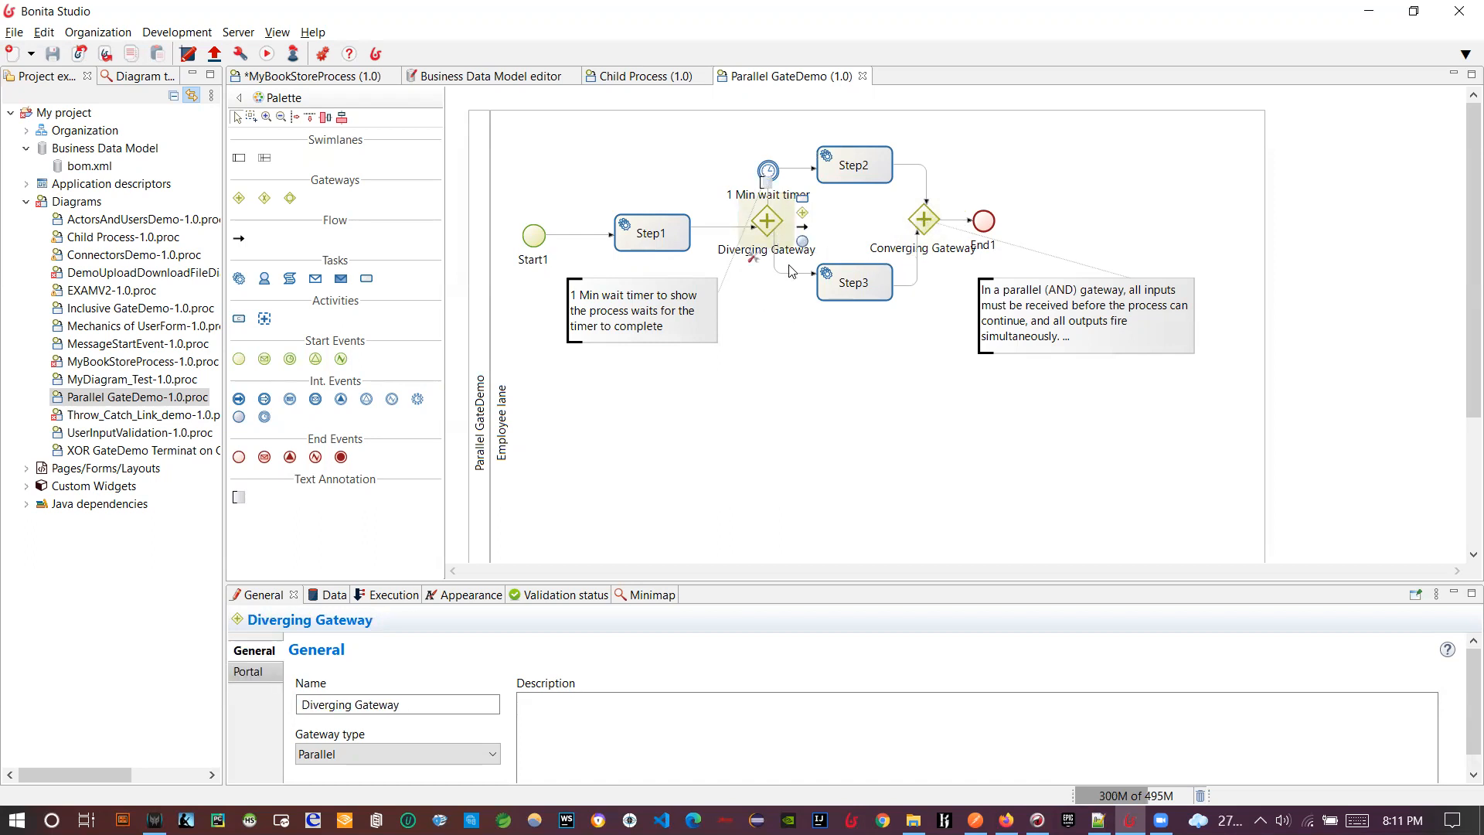
{"action": "left_click", "coordinate": [919, 225]}
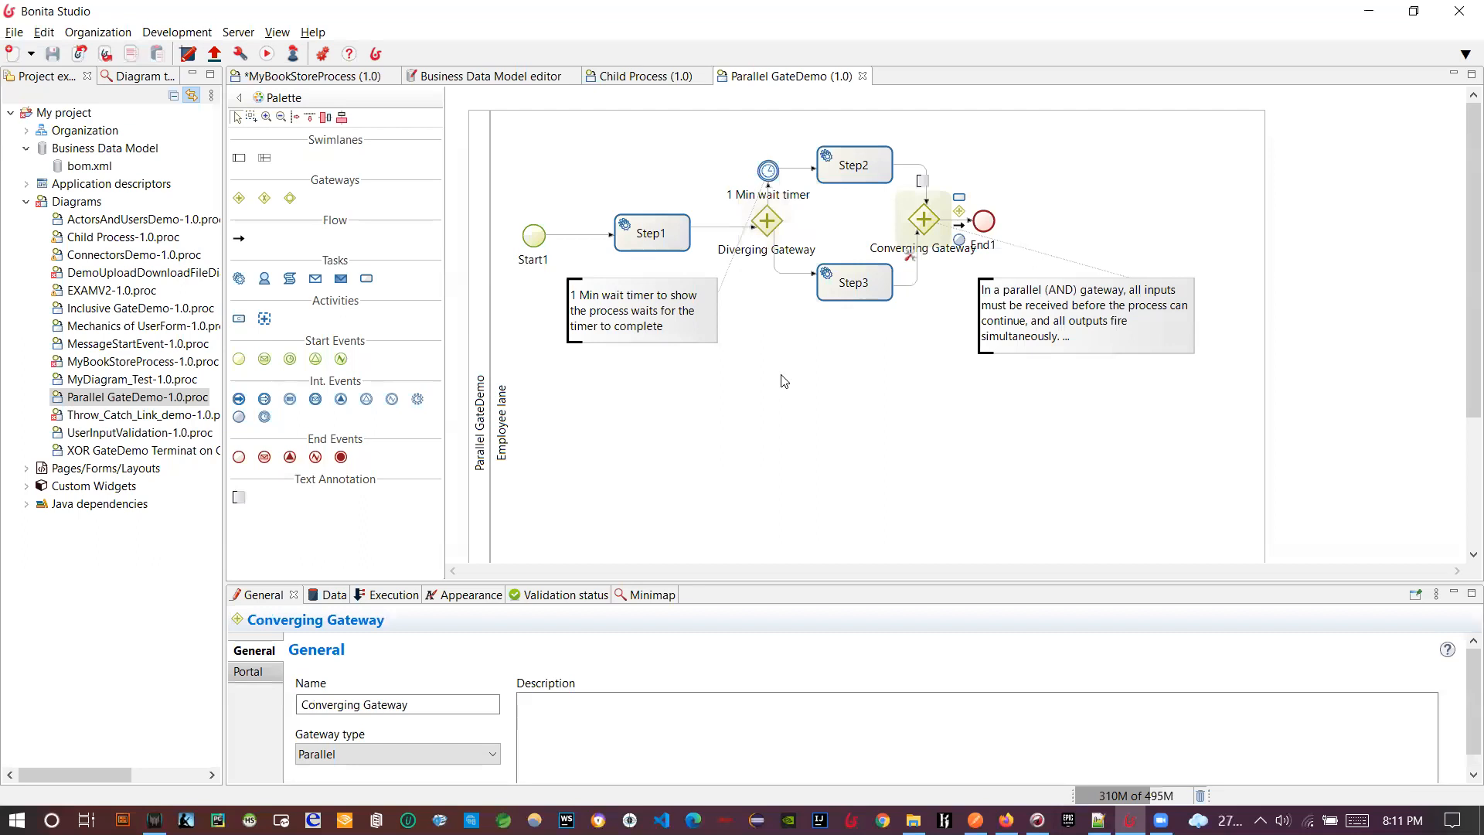
{"action": "left_click", "coordinate": [765, 223]}
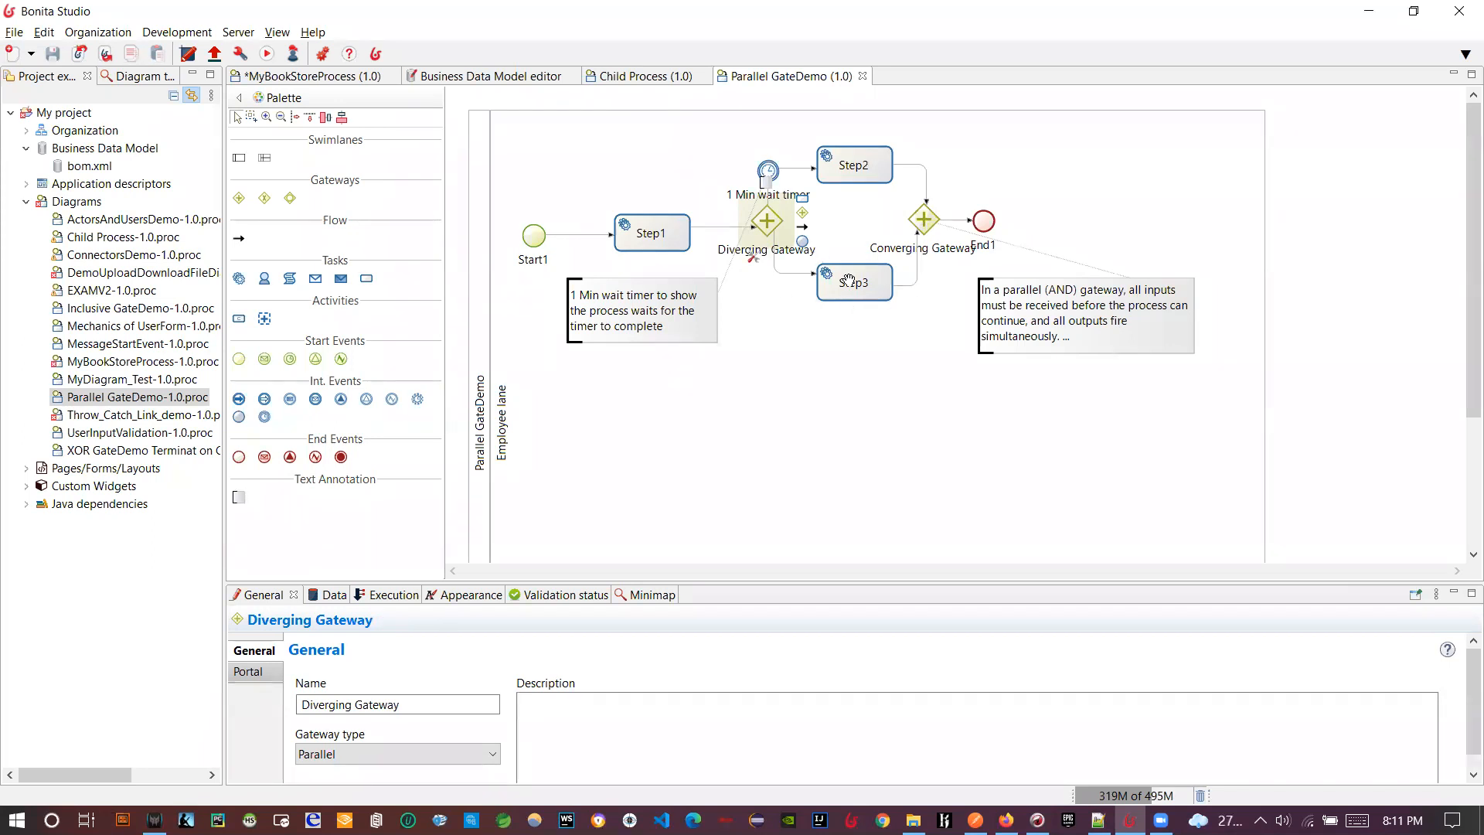
{"action": "left_click", "coordinate": [767, 170]}
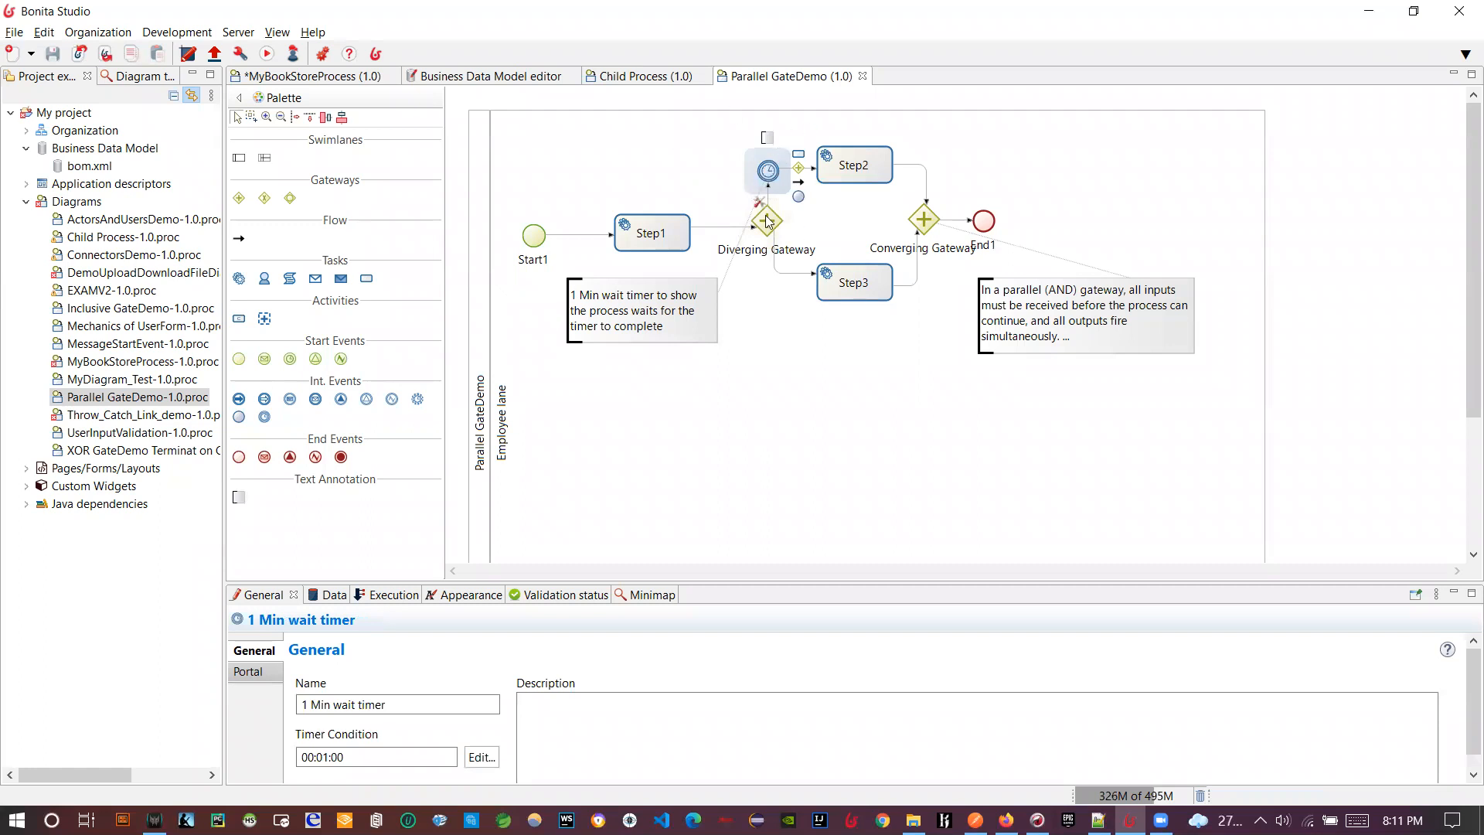
{"action": "left_click", "coordinate": [481, 757]}
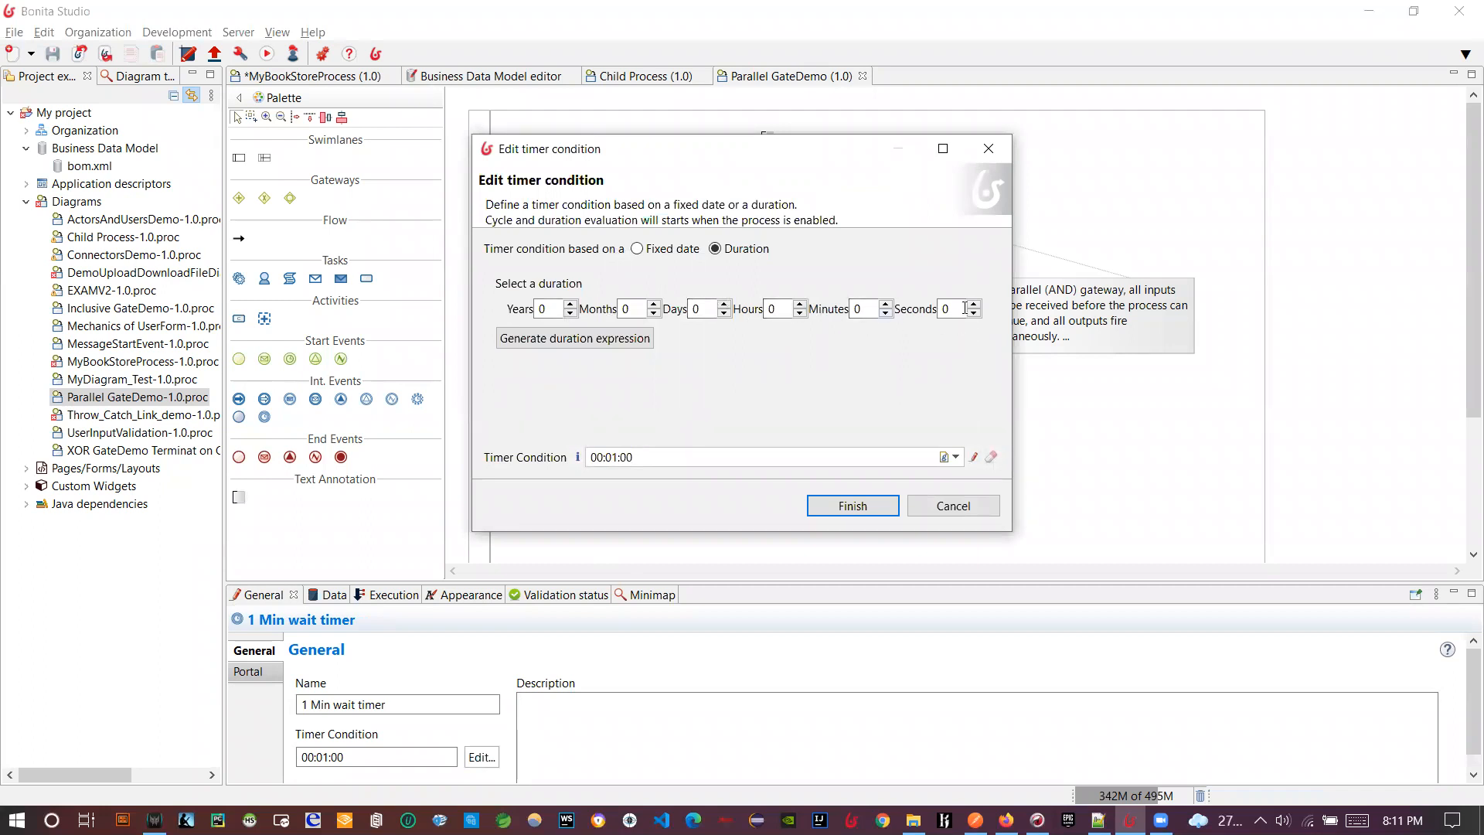
- Change the 1 Min wait timer duration to 00:00:30 and save the Parallel GateDemo diagram
{"action": "left_click_drag", "start_coordinate": [956, 309], "coordinate": [909, 316]}
{"action": "type", "text": "30"}
{"action": "left_click", "coordinate": [550, 338]}
{"action": "left_click", "coordinate": [838, 507]}
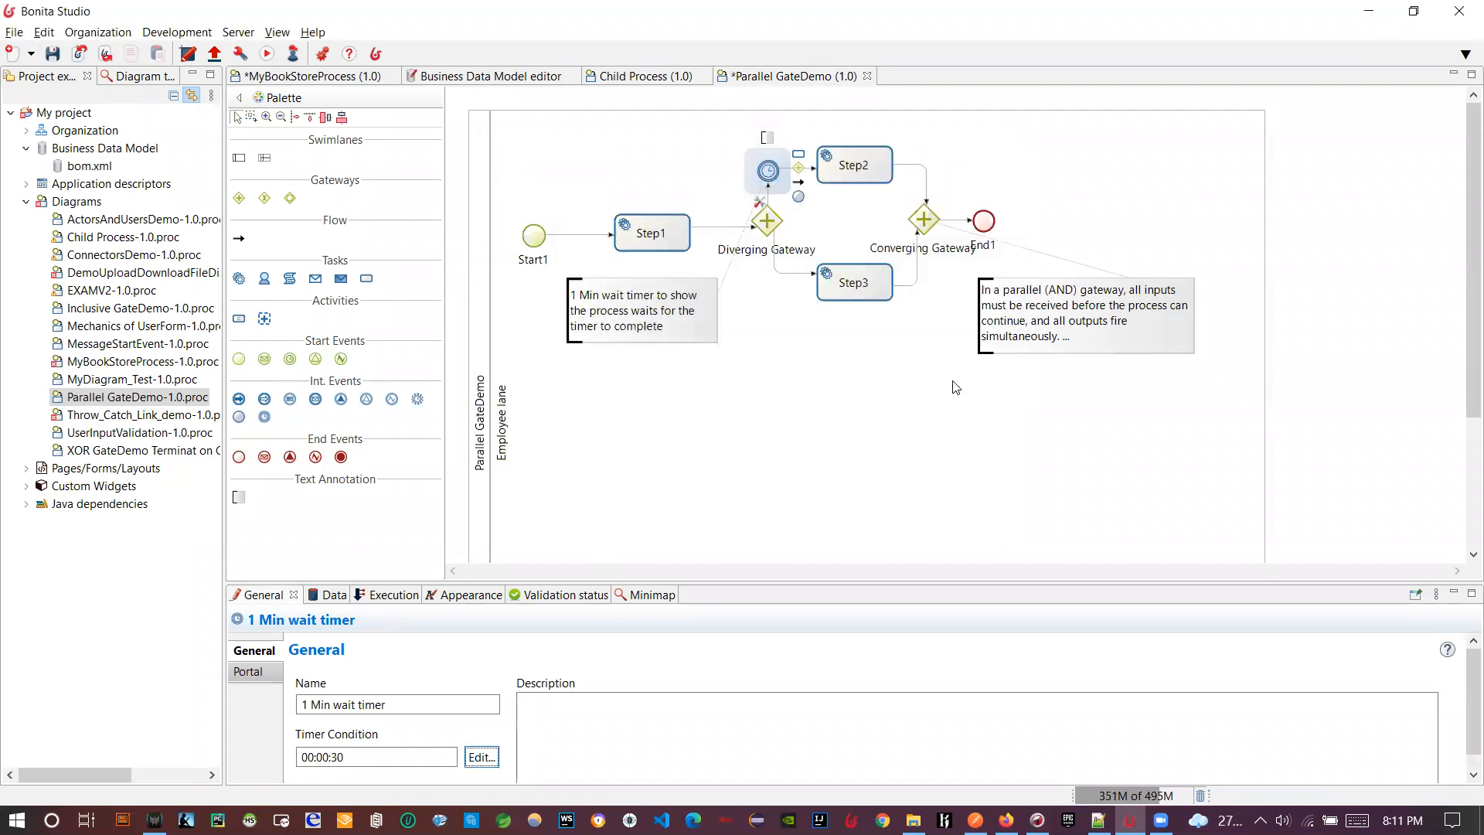
{"action": "left_click", "coordinate": [53, 53]}
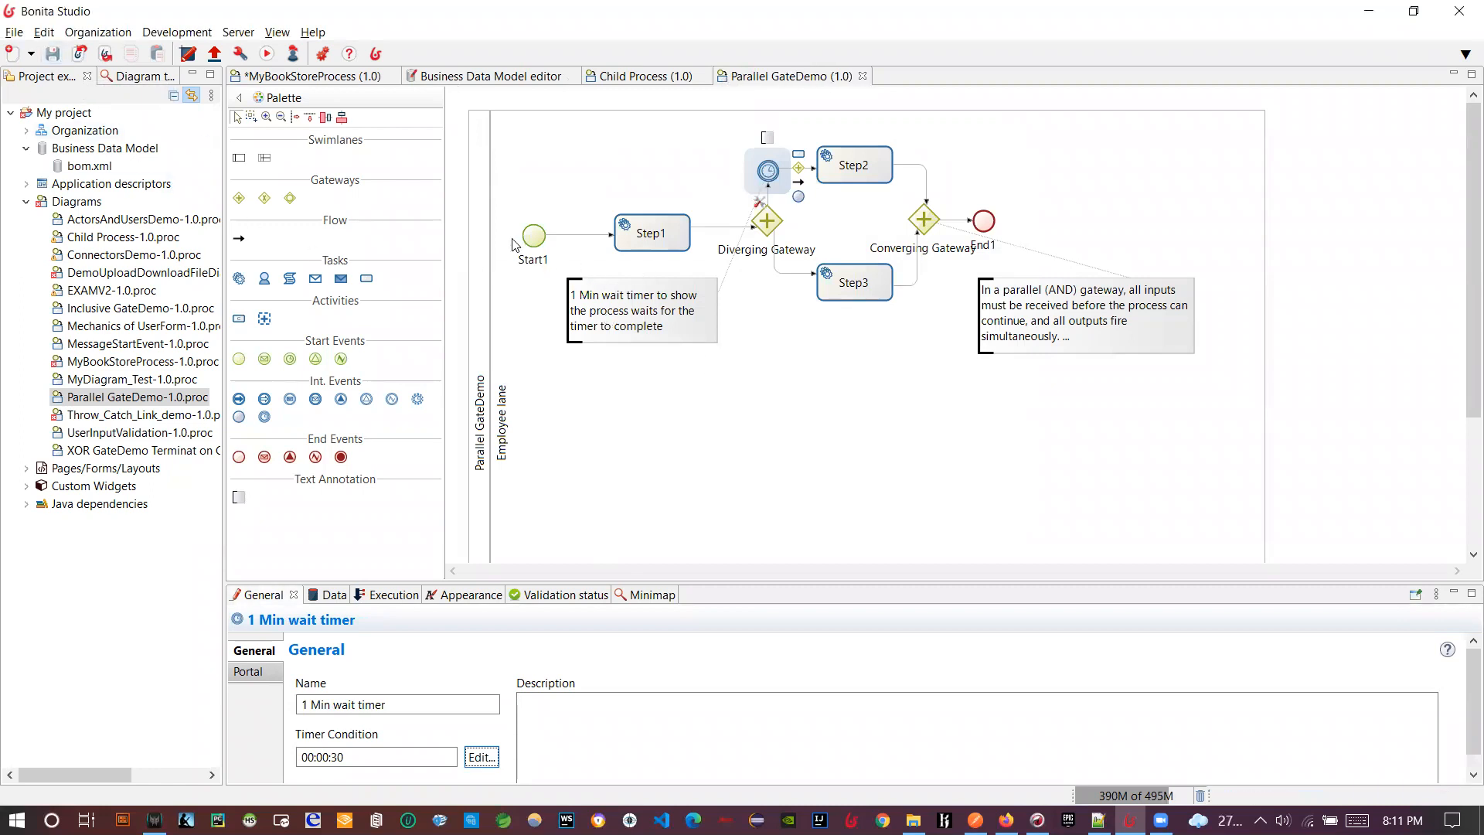
- Inspect Step1's execution, operations and connector settings, ending on its General properties
{"action": "left_click", "coordinate": [643, 235]}
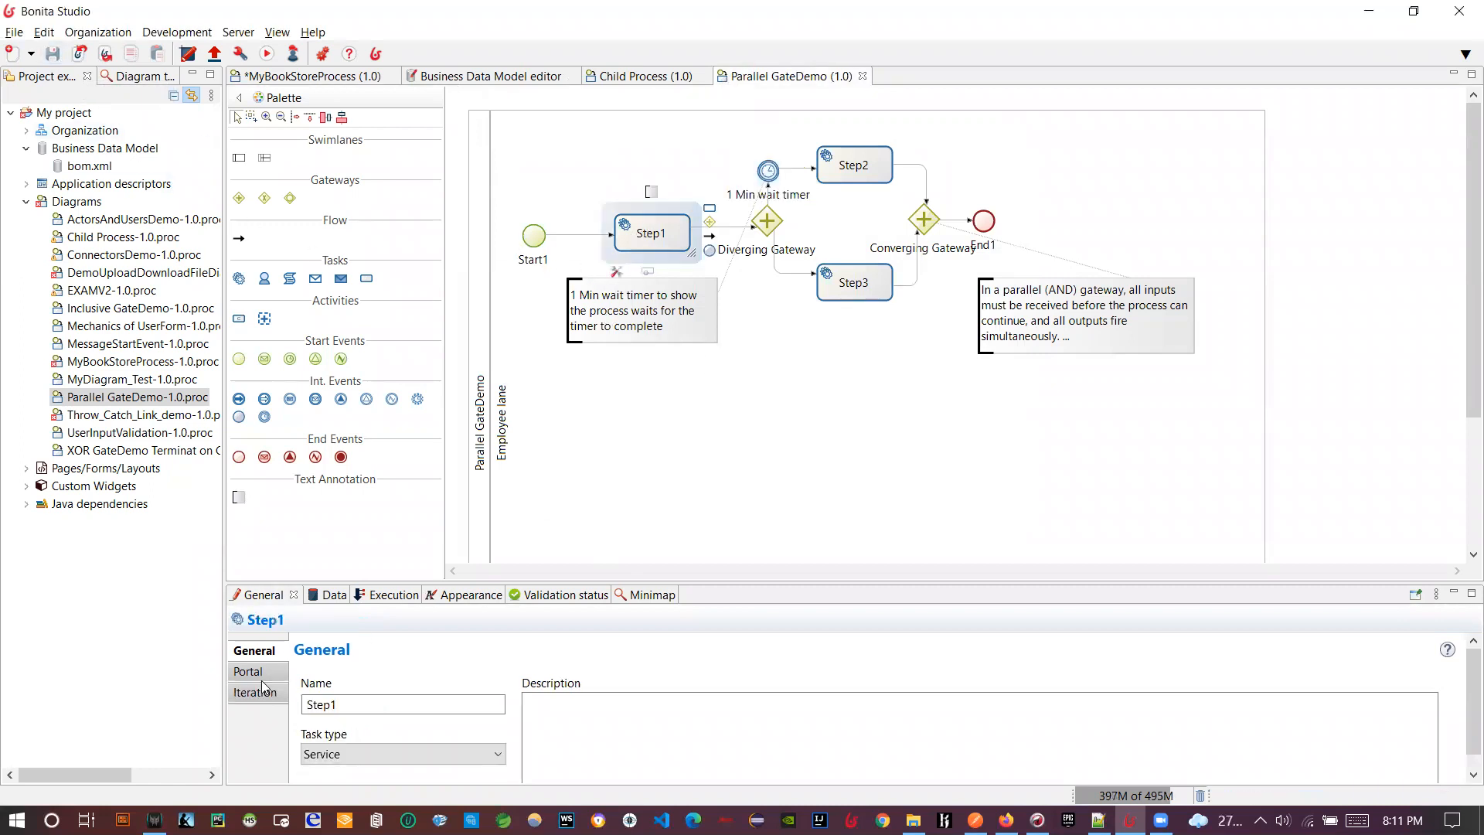
{"action": "left_click", "coordinate": [379, 595]}
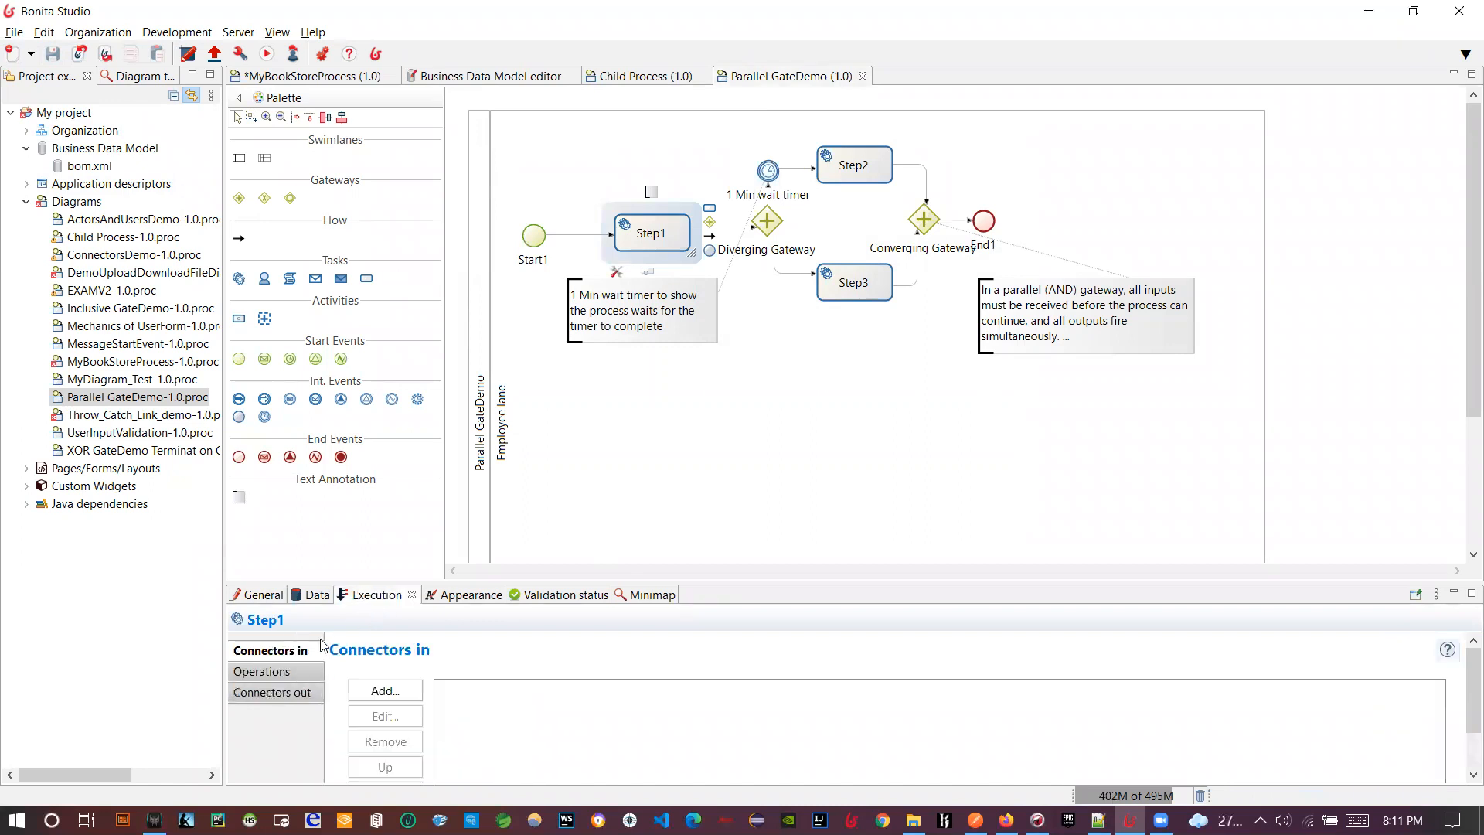
{"action": "left_click", "coordinate": [262, 671]}
{"action": "left_click", "coordinate": [274, 692]}
{"action": "left_click", "coordinate": [269, 596]}
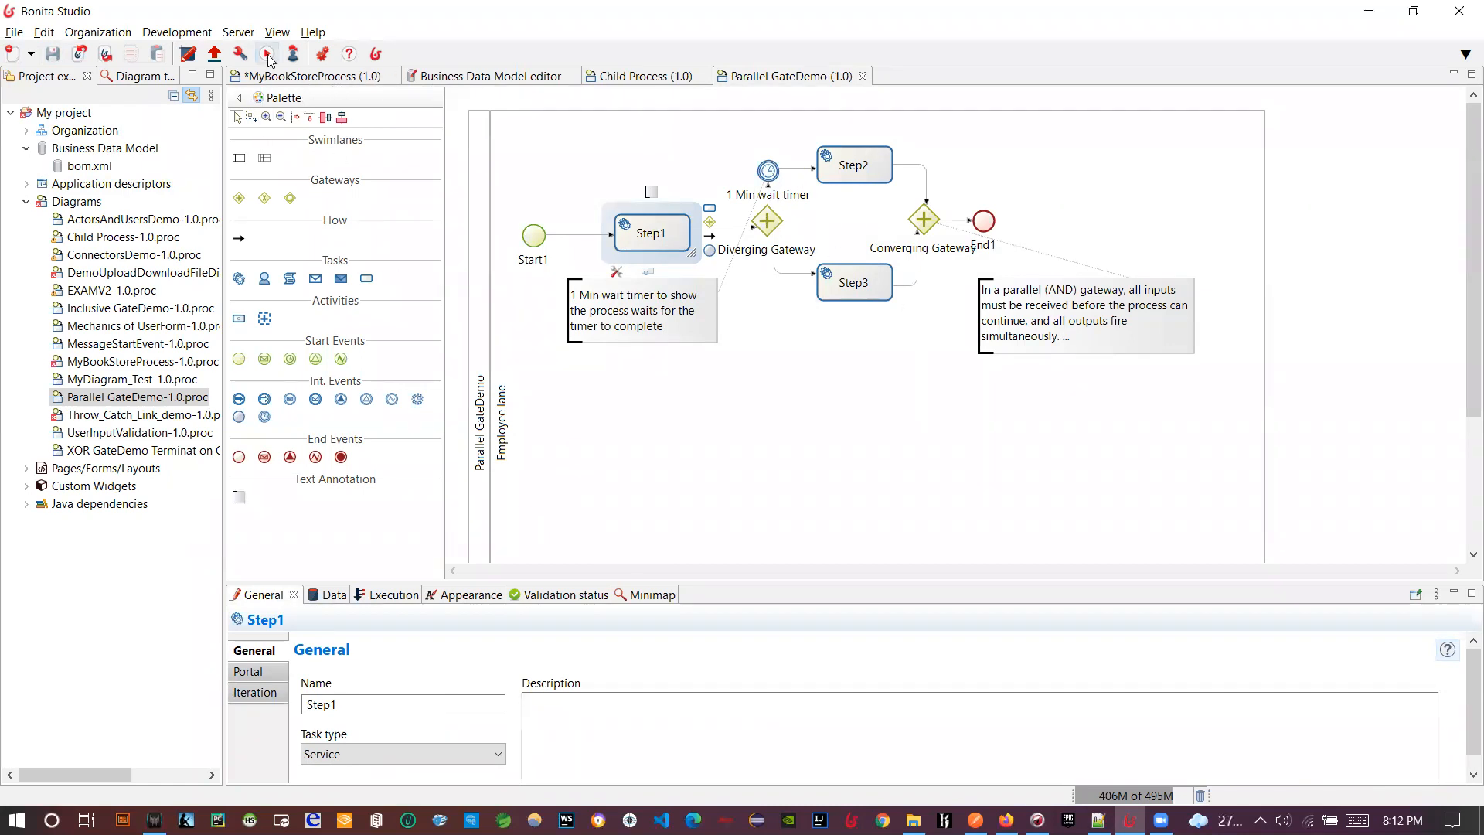
- Run Parallel GateDemo and open the BPM Cases list under the Administrator profile
{"action": "left_click", "coordinate": [268, 56]}
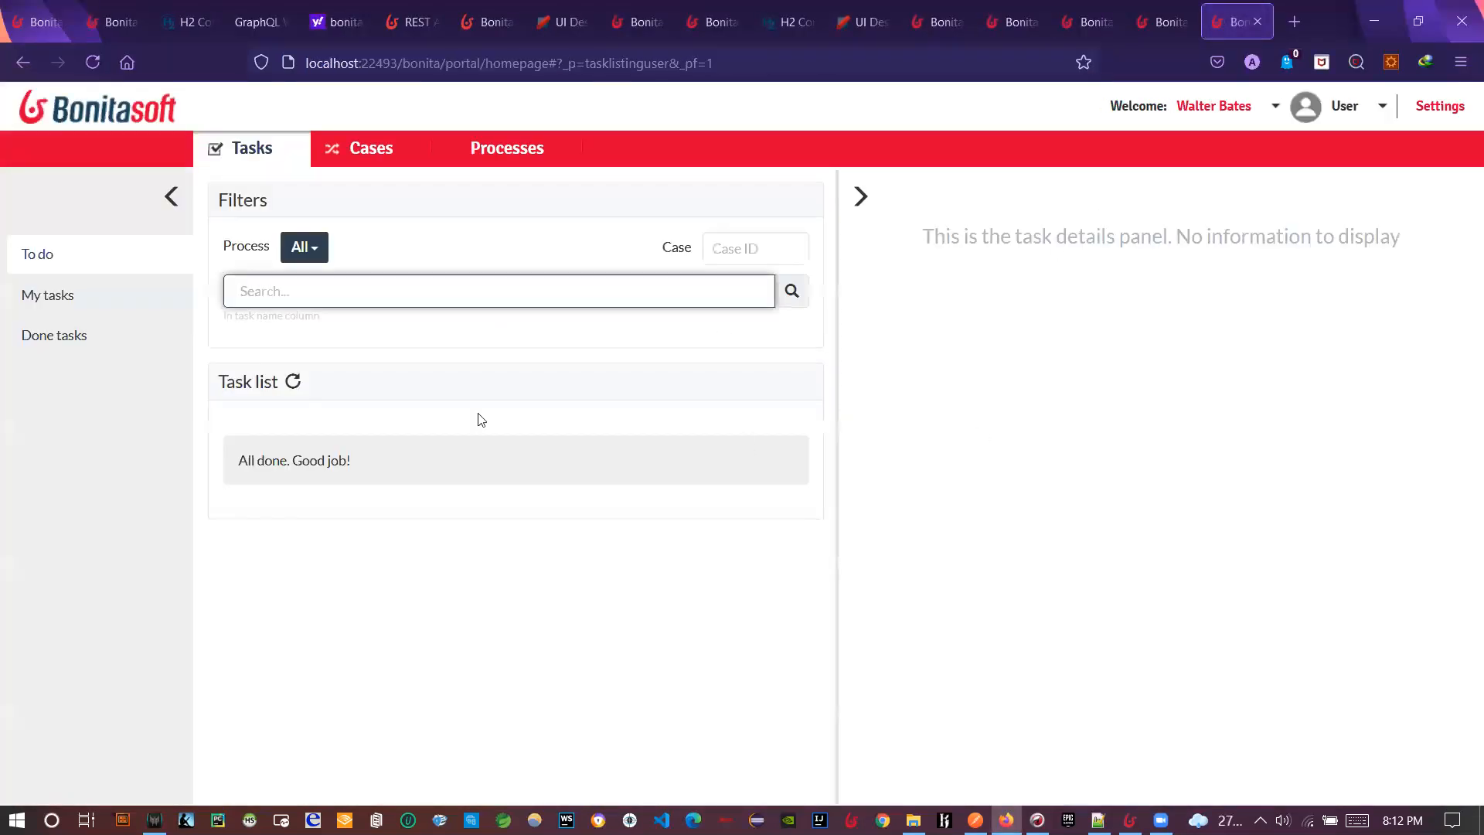
{"action": "left_click", "coordinate": [1354, 122]}
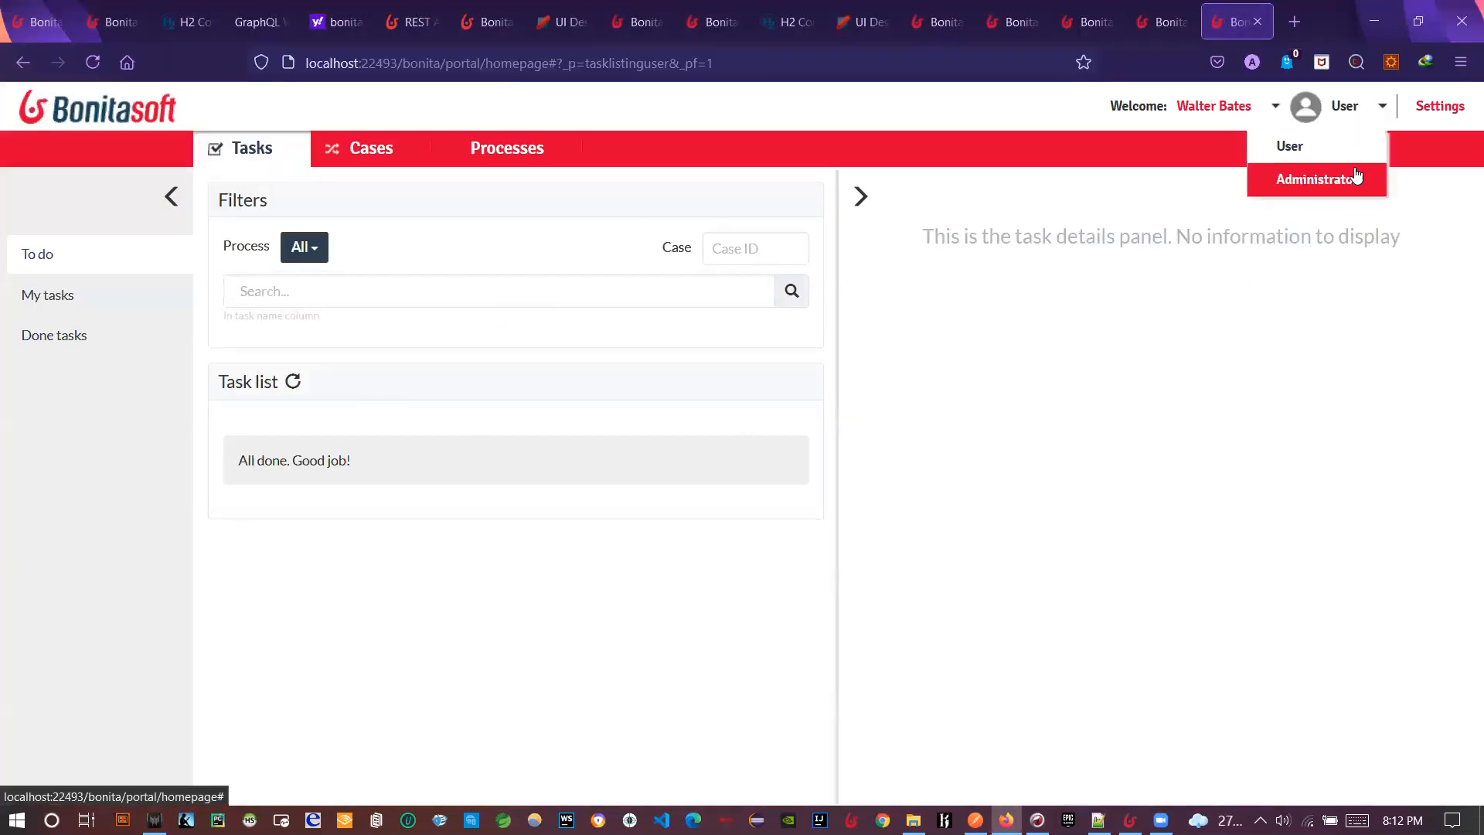
{"action": "left_click", "coordinate": [1354, 179]}
{"action": "left_click", "coordinate": [244, 149]}
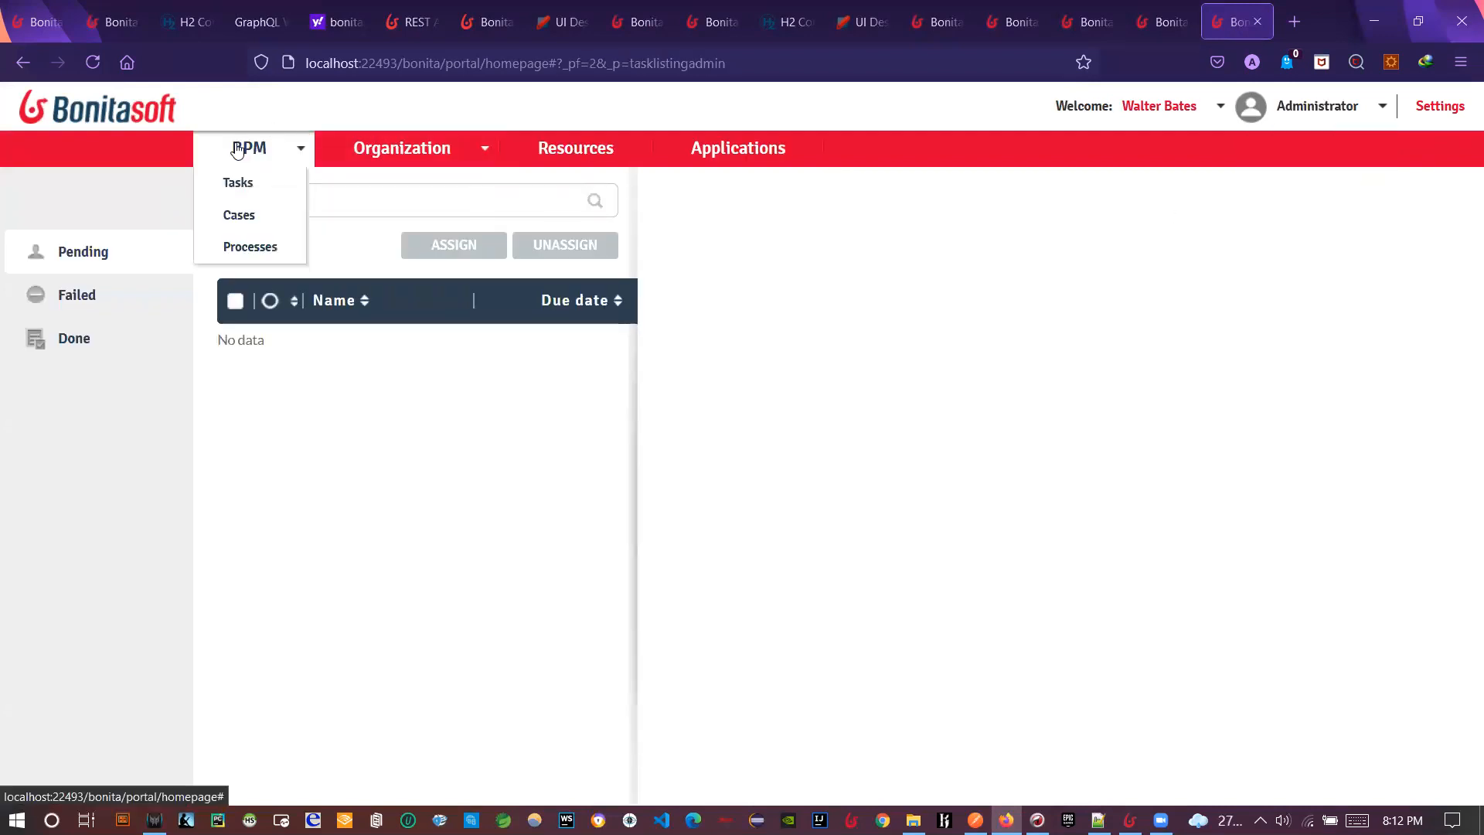
{"action": "left_click", "coordinate": [248, 215]}
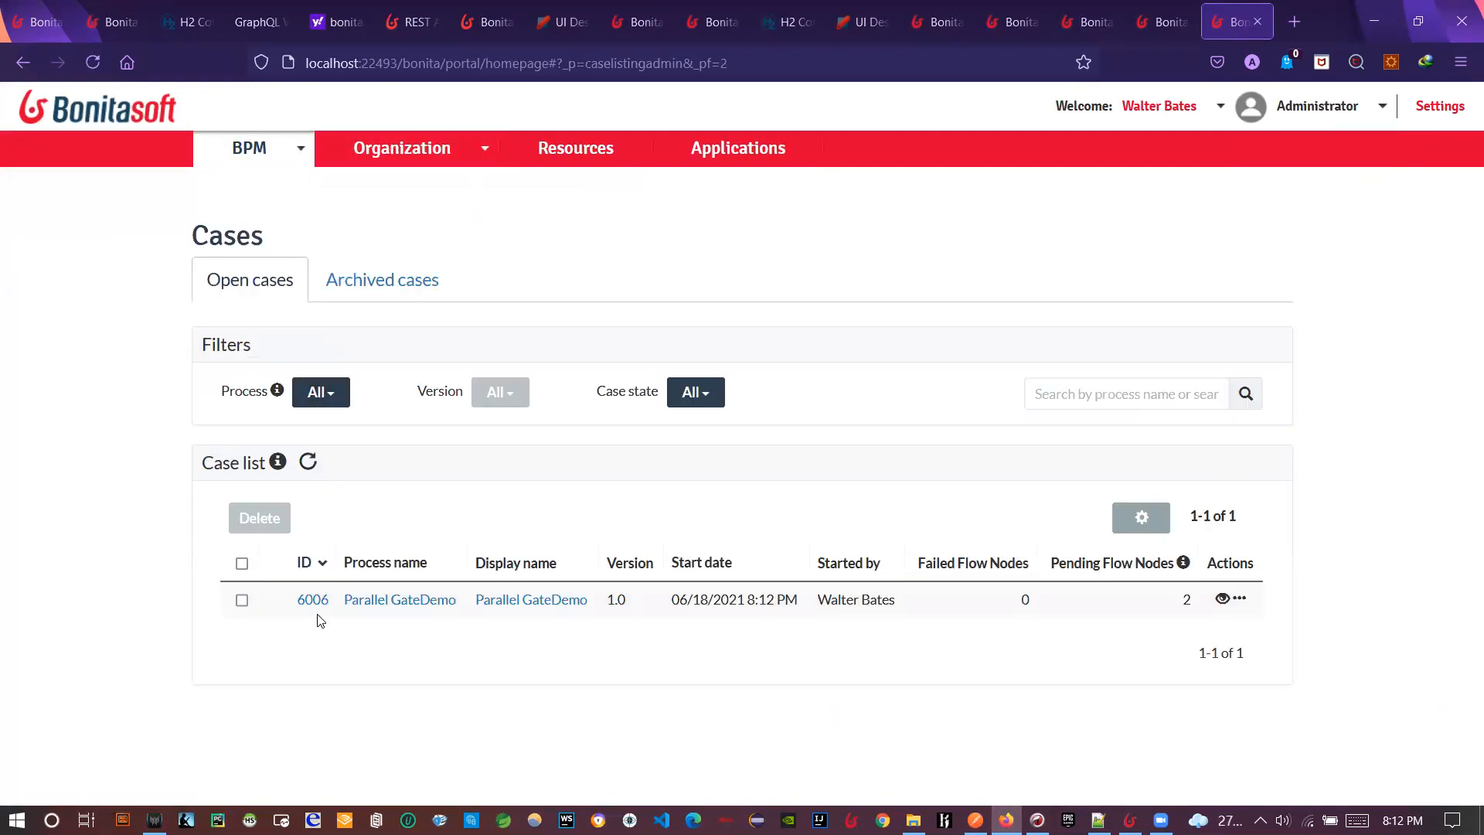
- Open case 6006 in a new tab and reload it to confirm State: completed
{"action": "middle_click", "coordinate": [312, 601]}
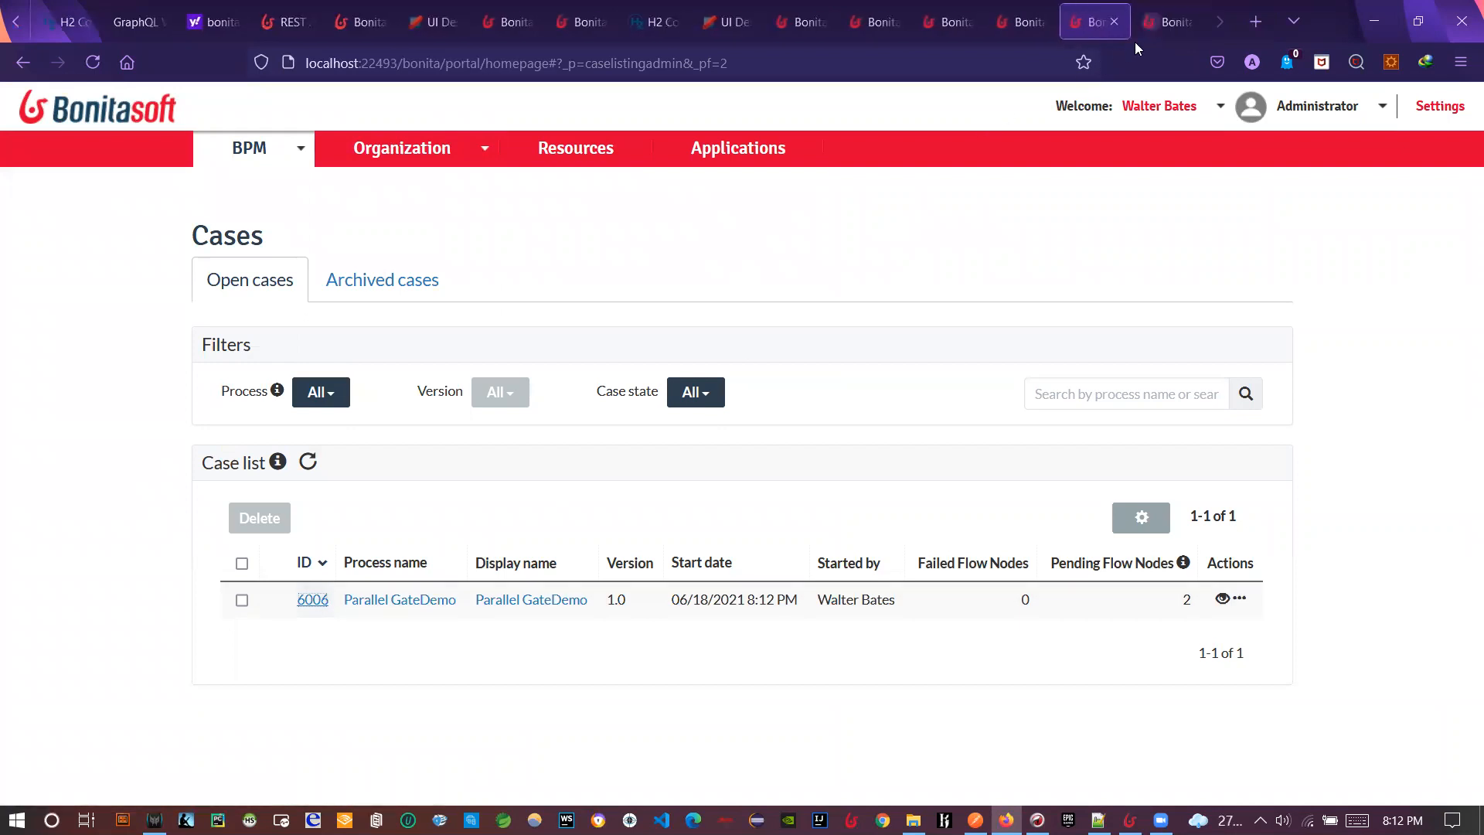
{"action": "left_click", "coordinate": [1167, 22]}
{"action": "scroll", "coordinate": [908, 611], "scroll_direction": "down", "scroll_amount": 3}
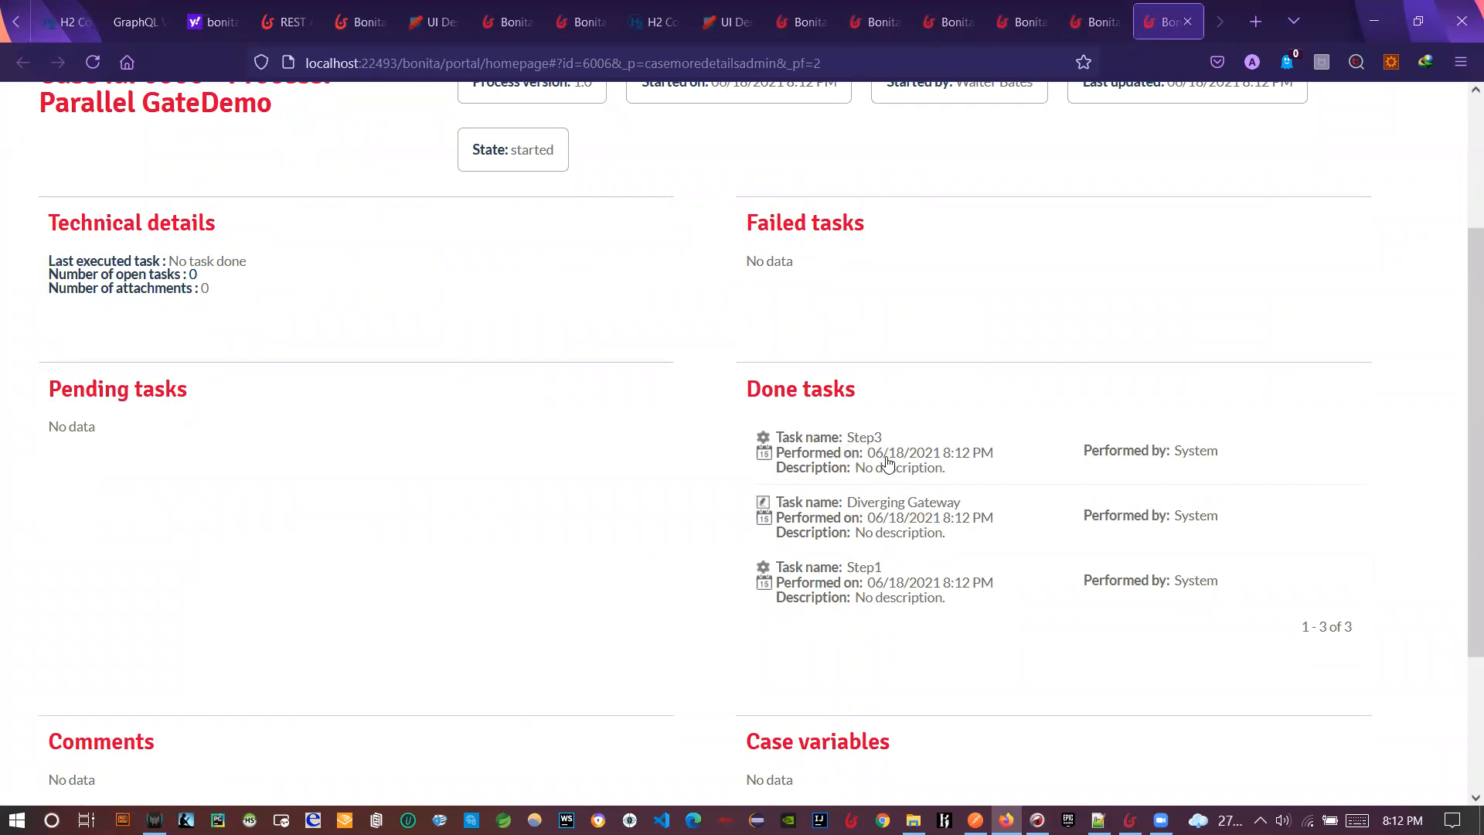
{"action": "key", "text": "alt+Tab"}
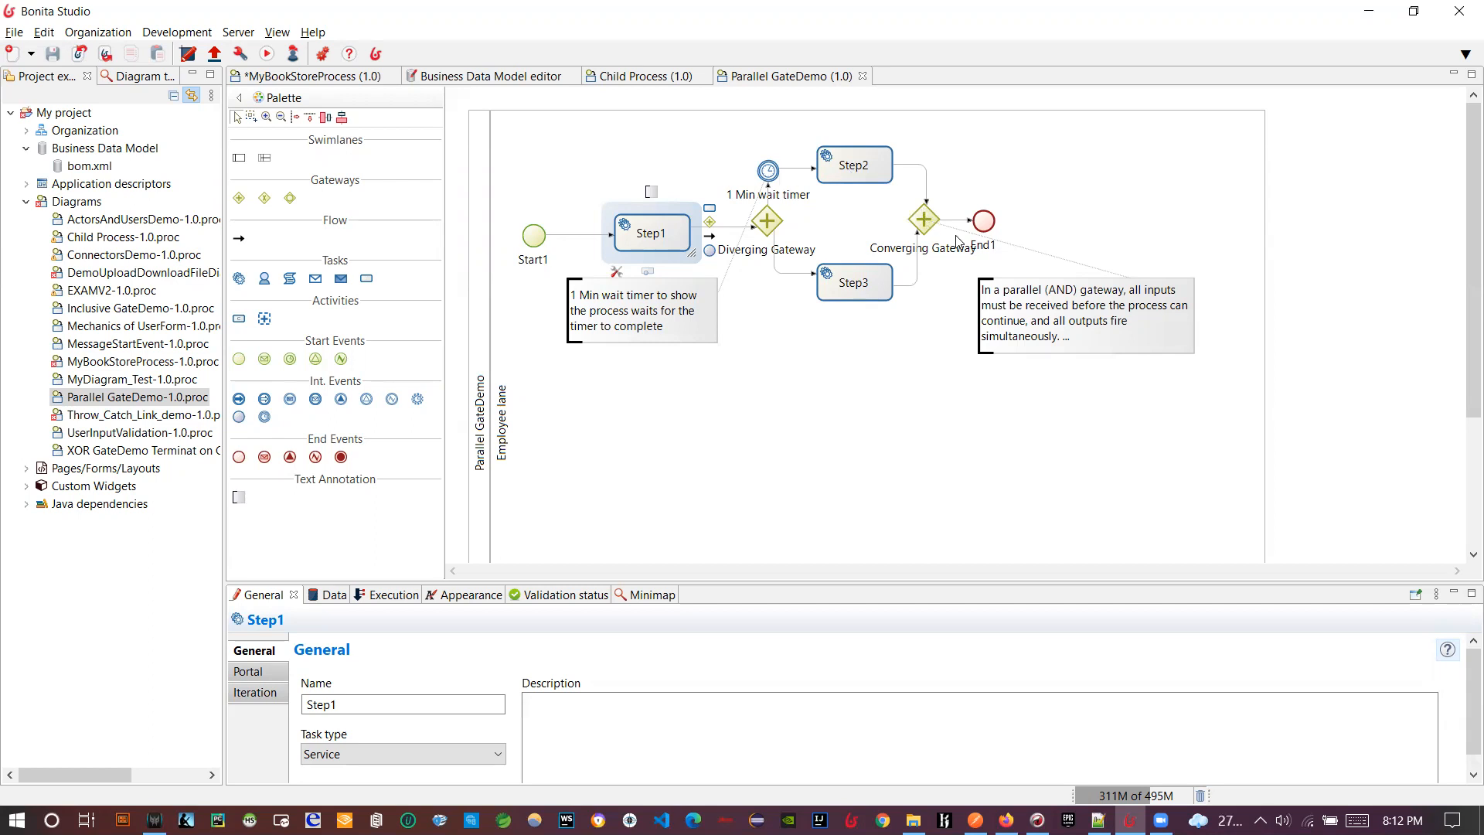
{"action": "key", "text": "alt+Tab"}
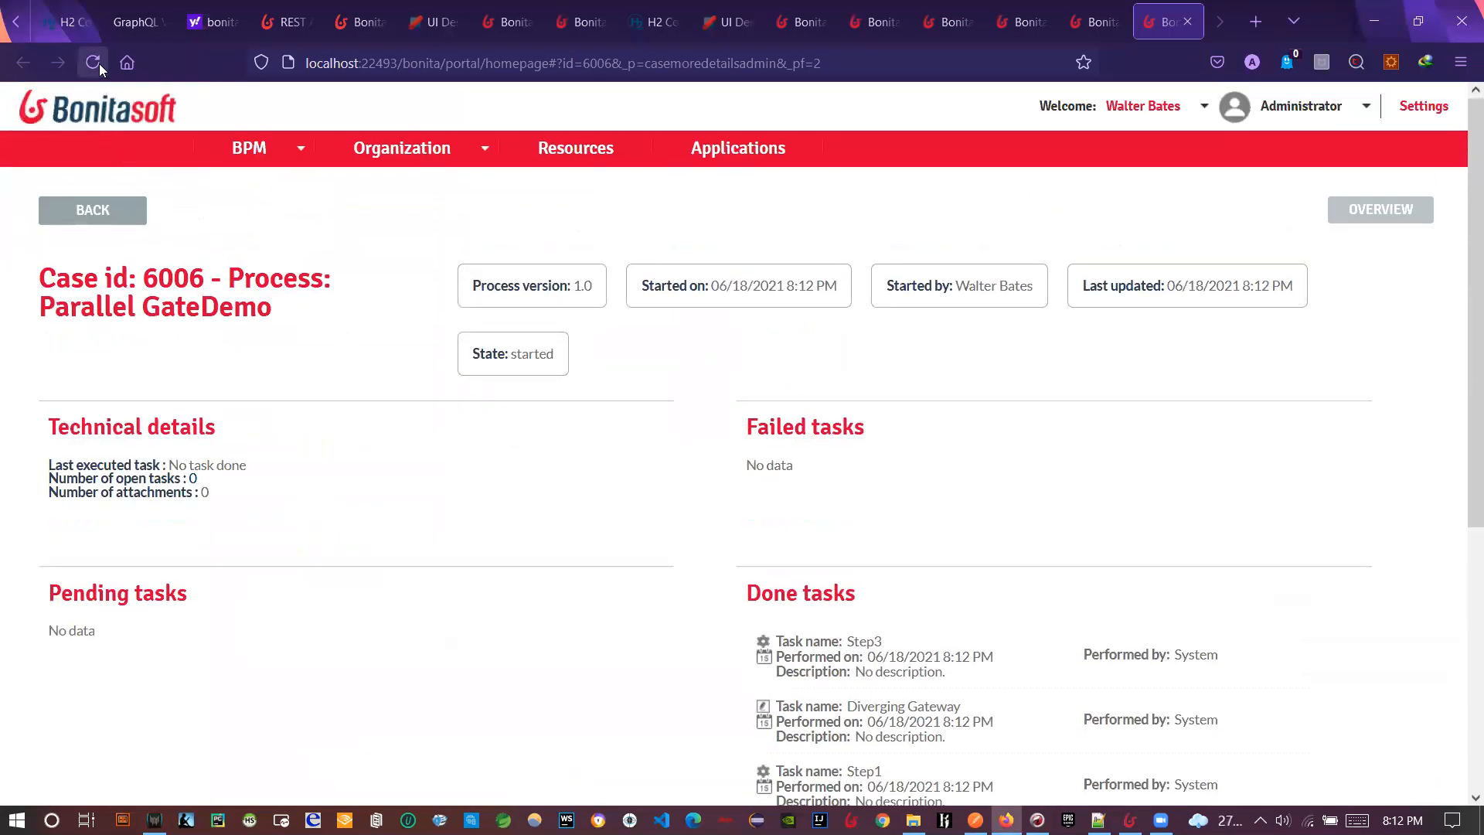
{"action": "left_click", "coordinate": [99, 65]}
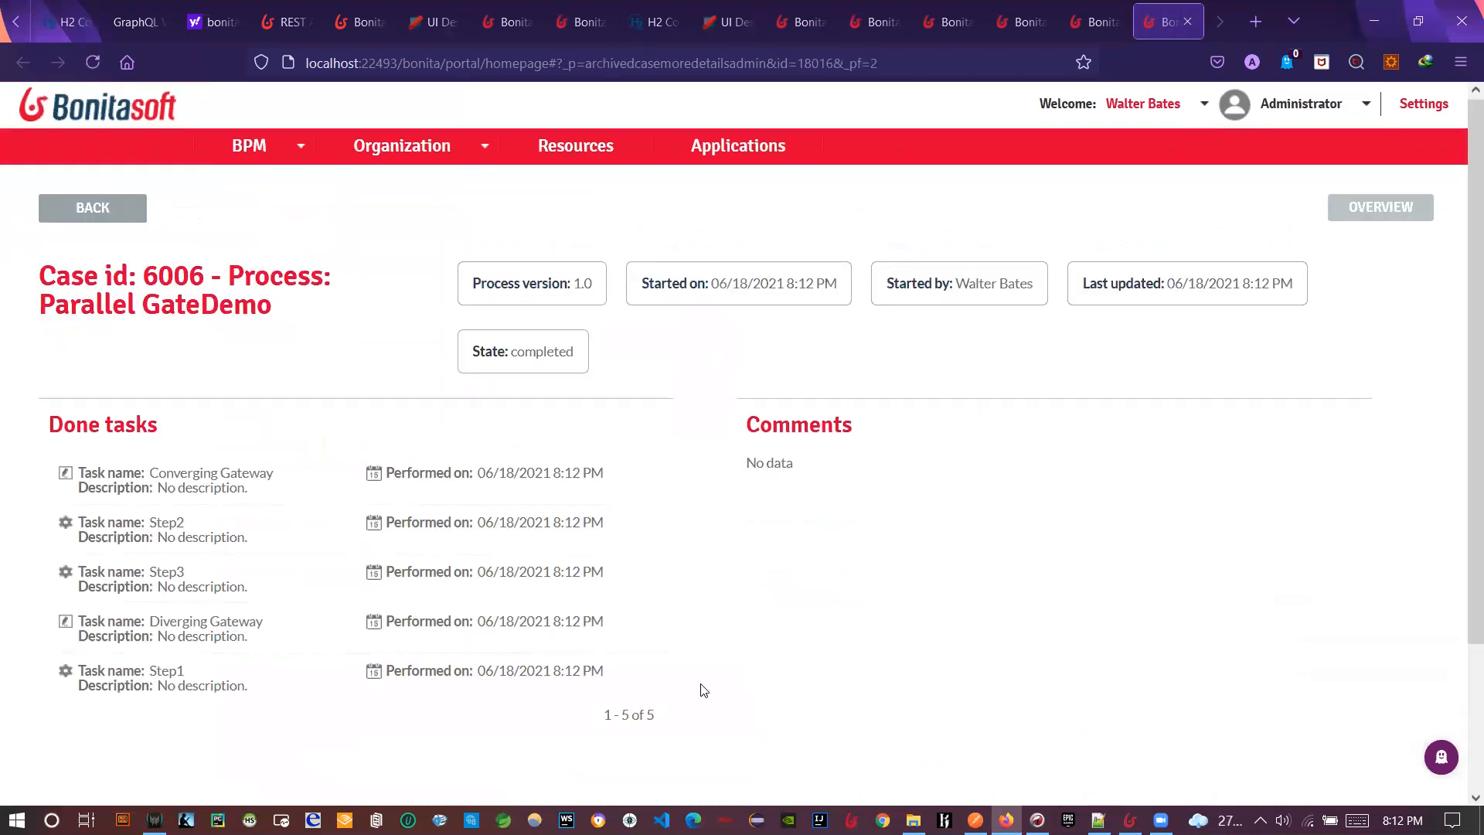
{"action": "scroll", "coordinate": [703, 690], "scroll_direction": "down", "scroll_amount": 2}
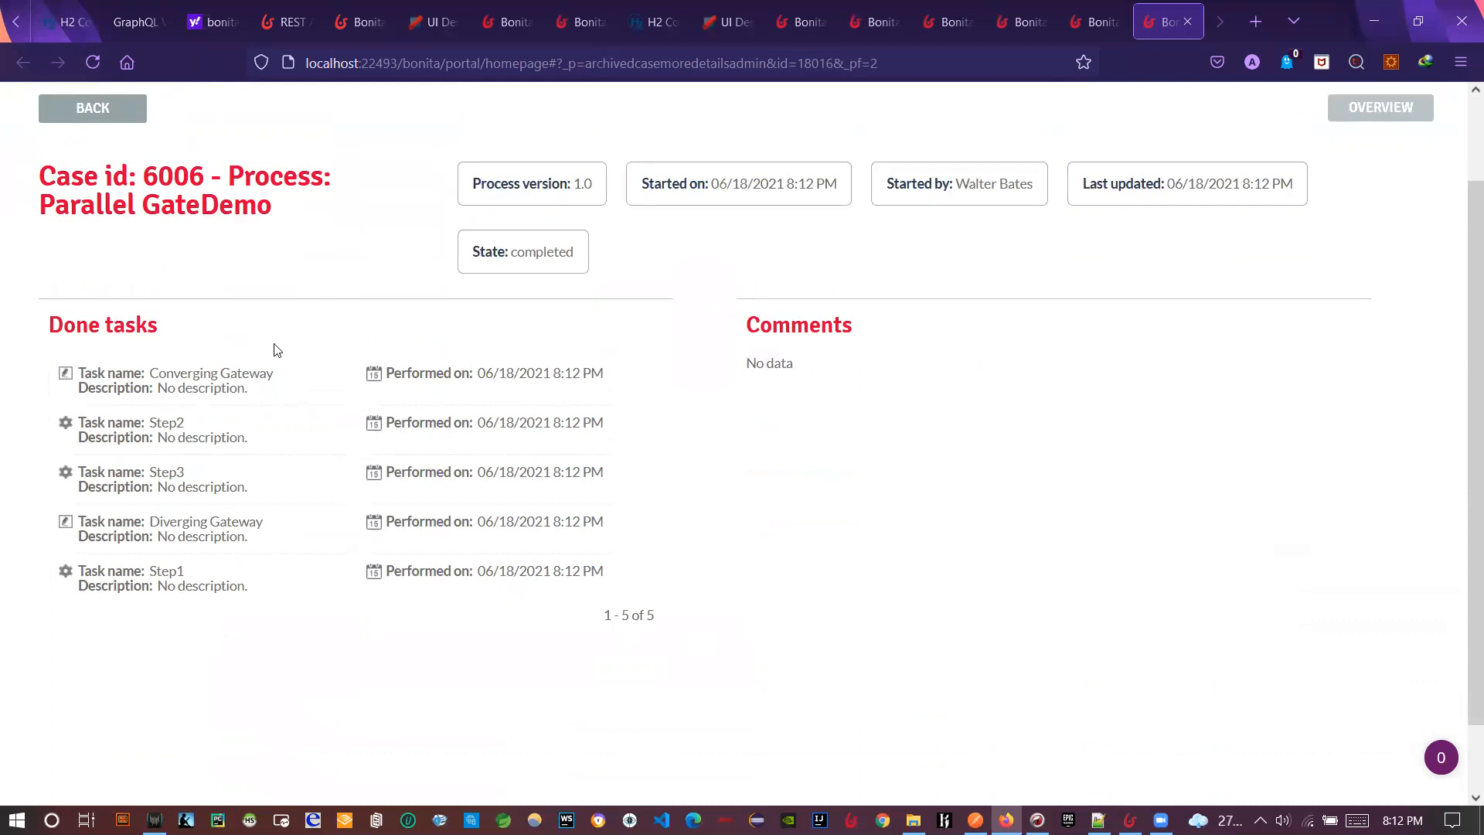
{"action": "scroll", "coordinate": [910, 583], "scroll_direction": "up", "scroll_amount": 2}
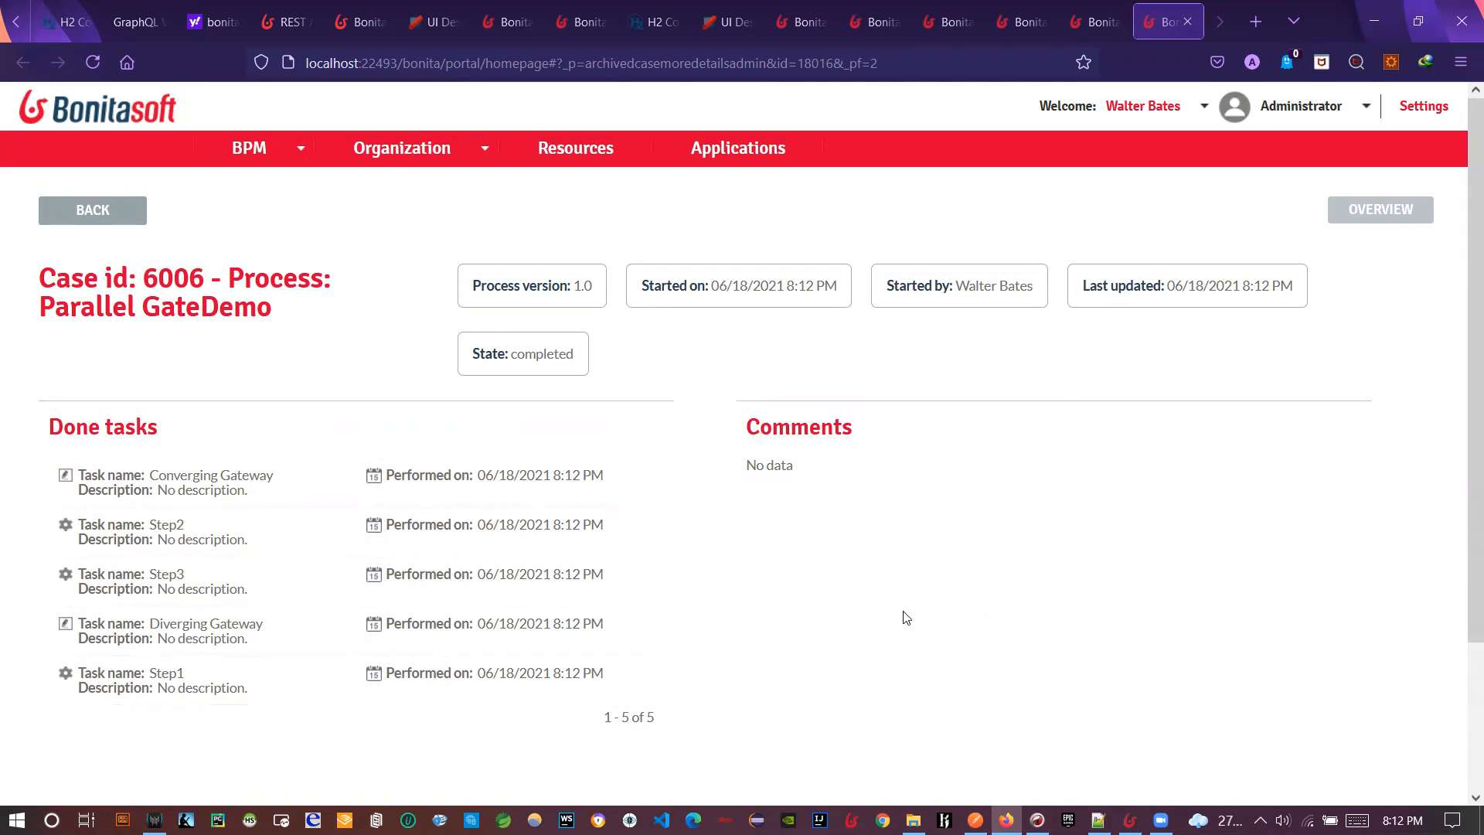
{"action": "key", "text": "alt+Tab"}
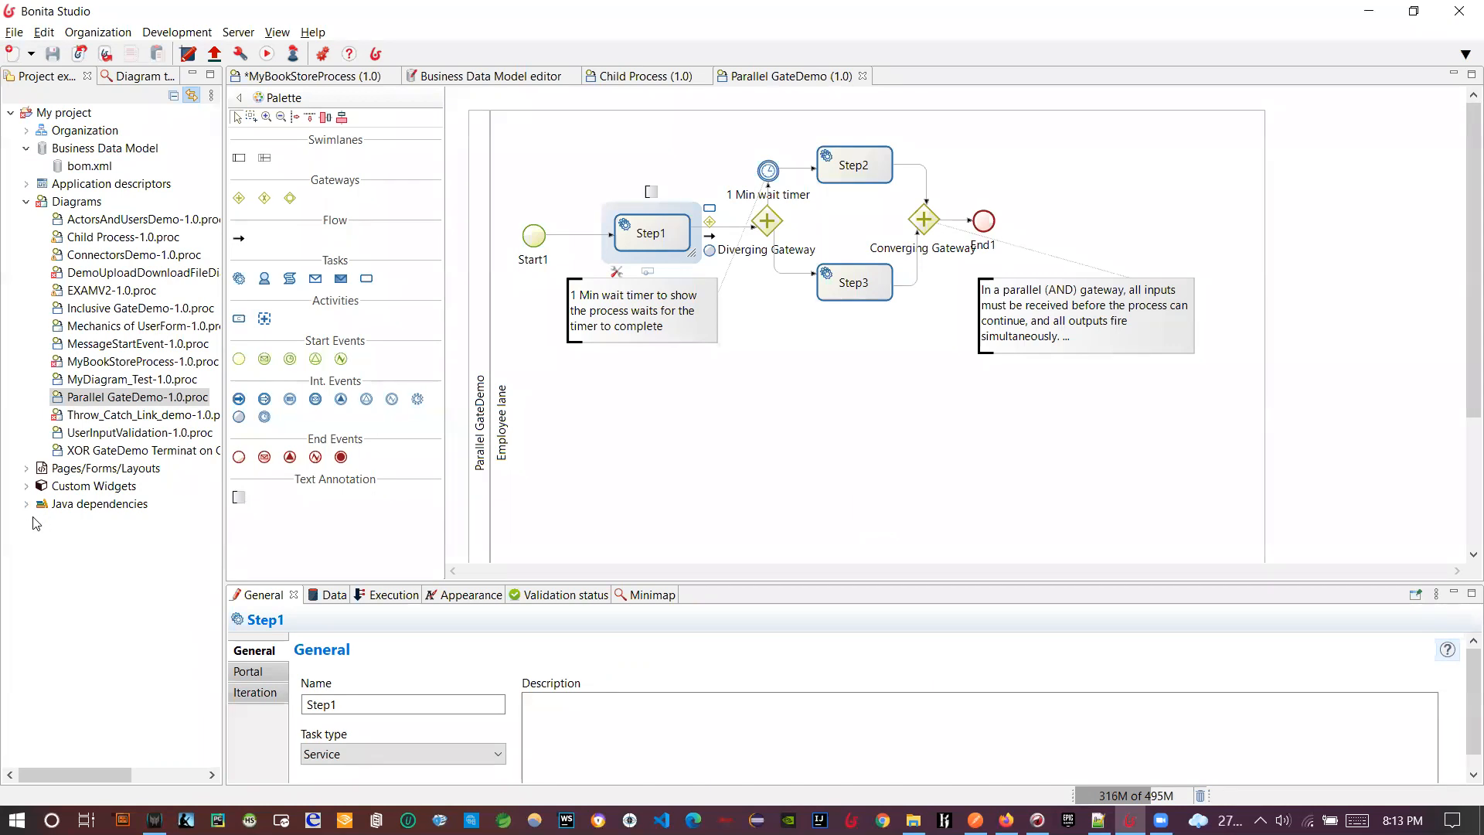
- Open the XOR GateDemo Terminat on Customer Approval diagram and drop a trial exclusive gateway below the annotation
{"action": "double_click", "coordinate": [98, 453]}
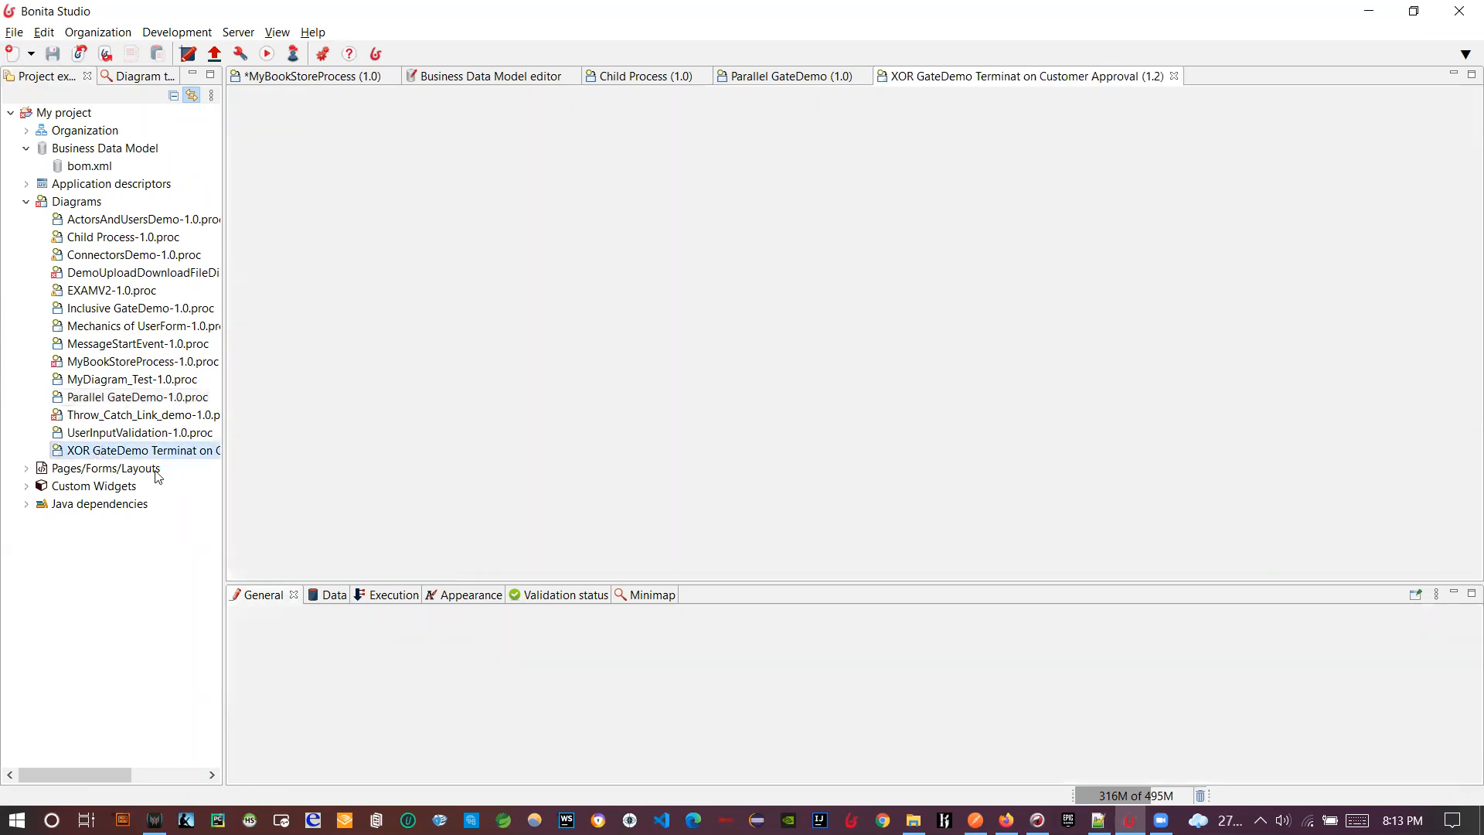
{"action": "left_click", "coordinate": [762, 221]}
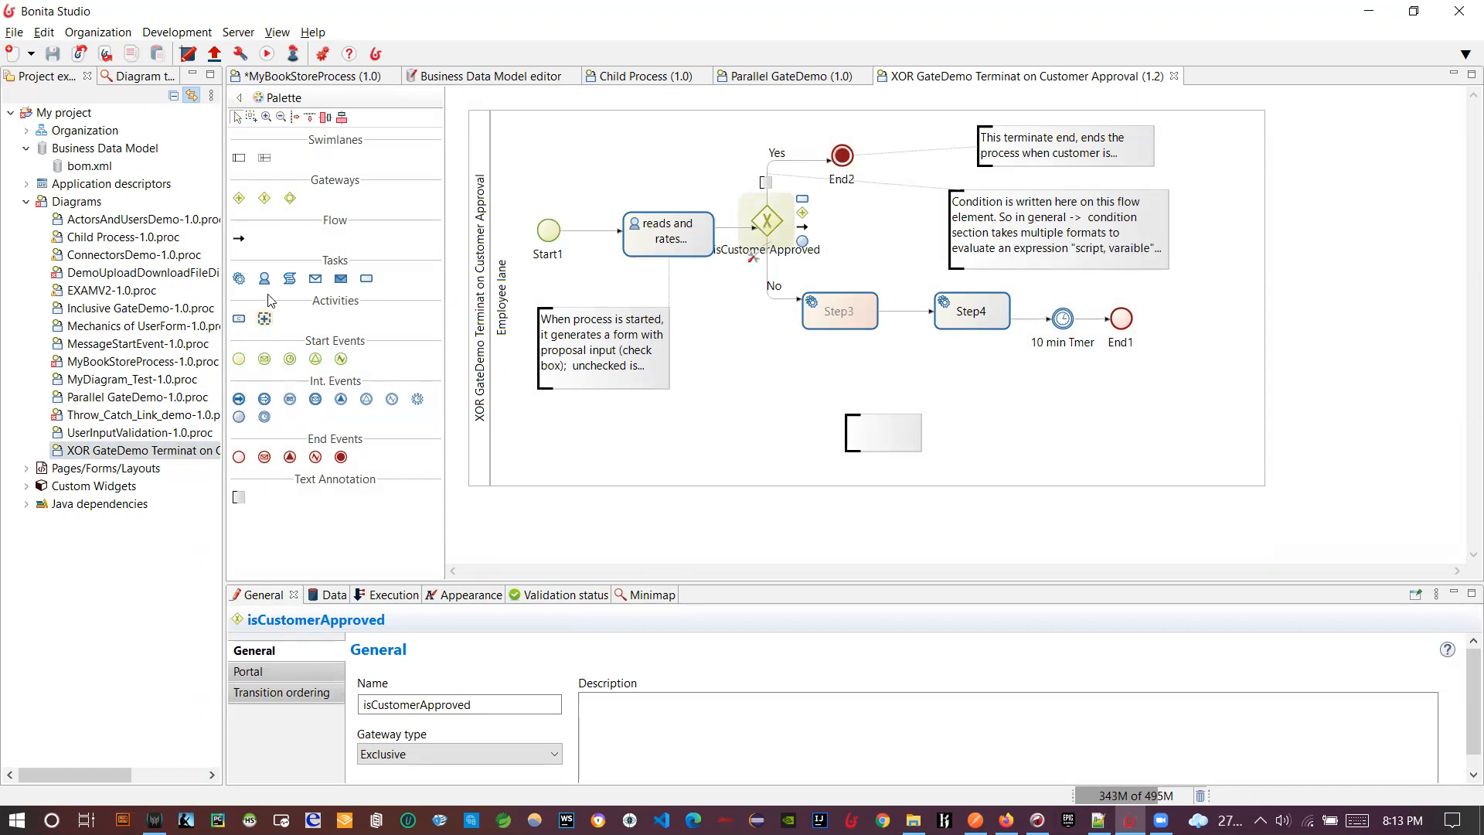
{"action": "mouse_move", "coordinate": [263, 202]}
{"action": "left_mouse_down"}
{"action": "mouse_move", "coordinate": [359, 275]}
{"action": "mouse_move", "coordinate": [673, 442]}
{"action": "mouse_move", "coordinate": [711, 420]}
{"action": "left_mouse_up"}
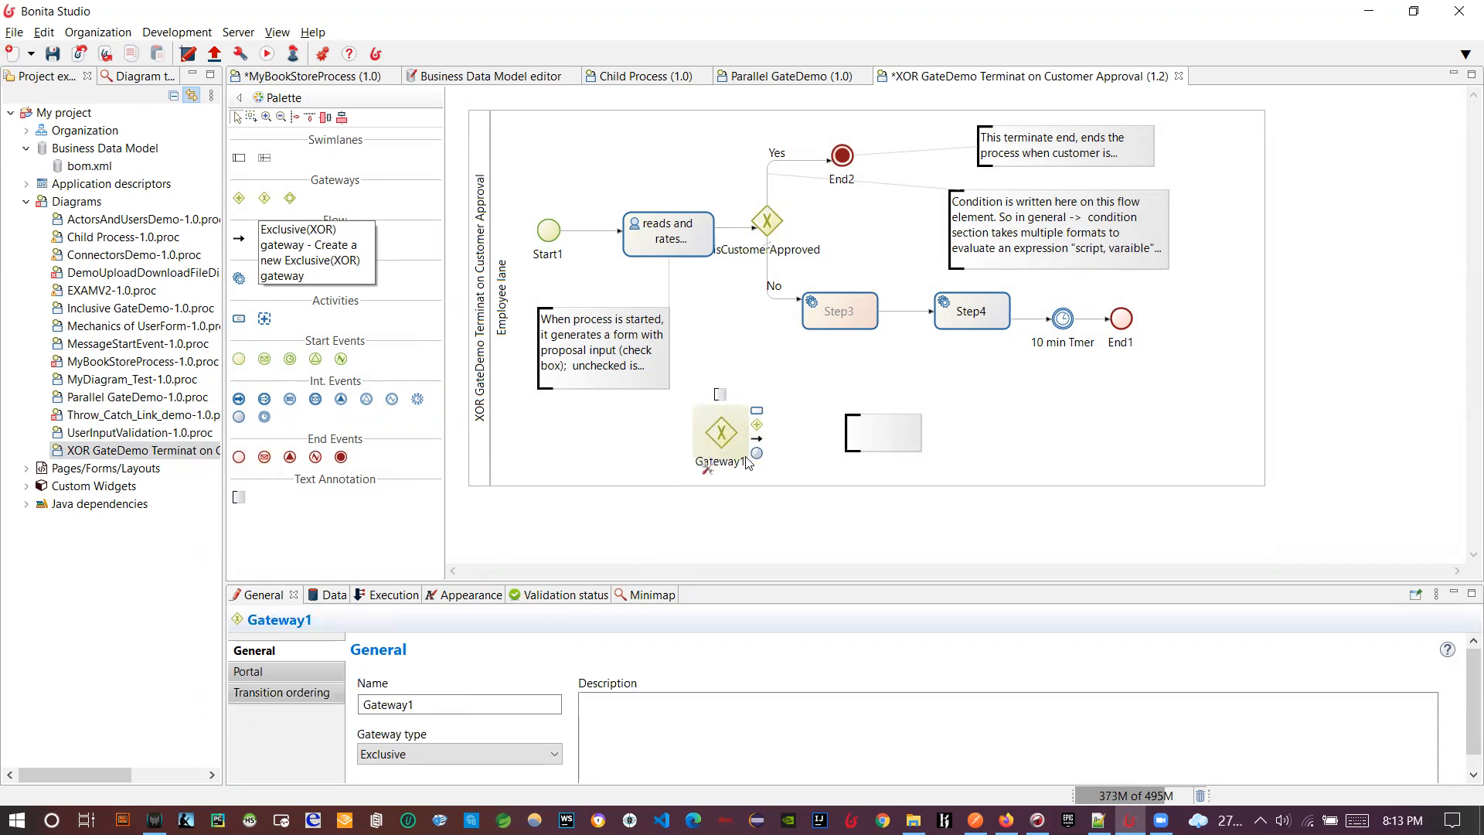
{"action": "left_click", "coordinate": [703, 438]}
- Delete the trial Gateway1 and re-select the isCustomerApproved gateway and Employee lane pool
{"action": "left_click", "coordinate": [721, 432]}
{"action": "key", "text": "Delete"}
{"action": "left_click", "coordinate": [767, 222]}
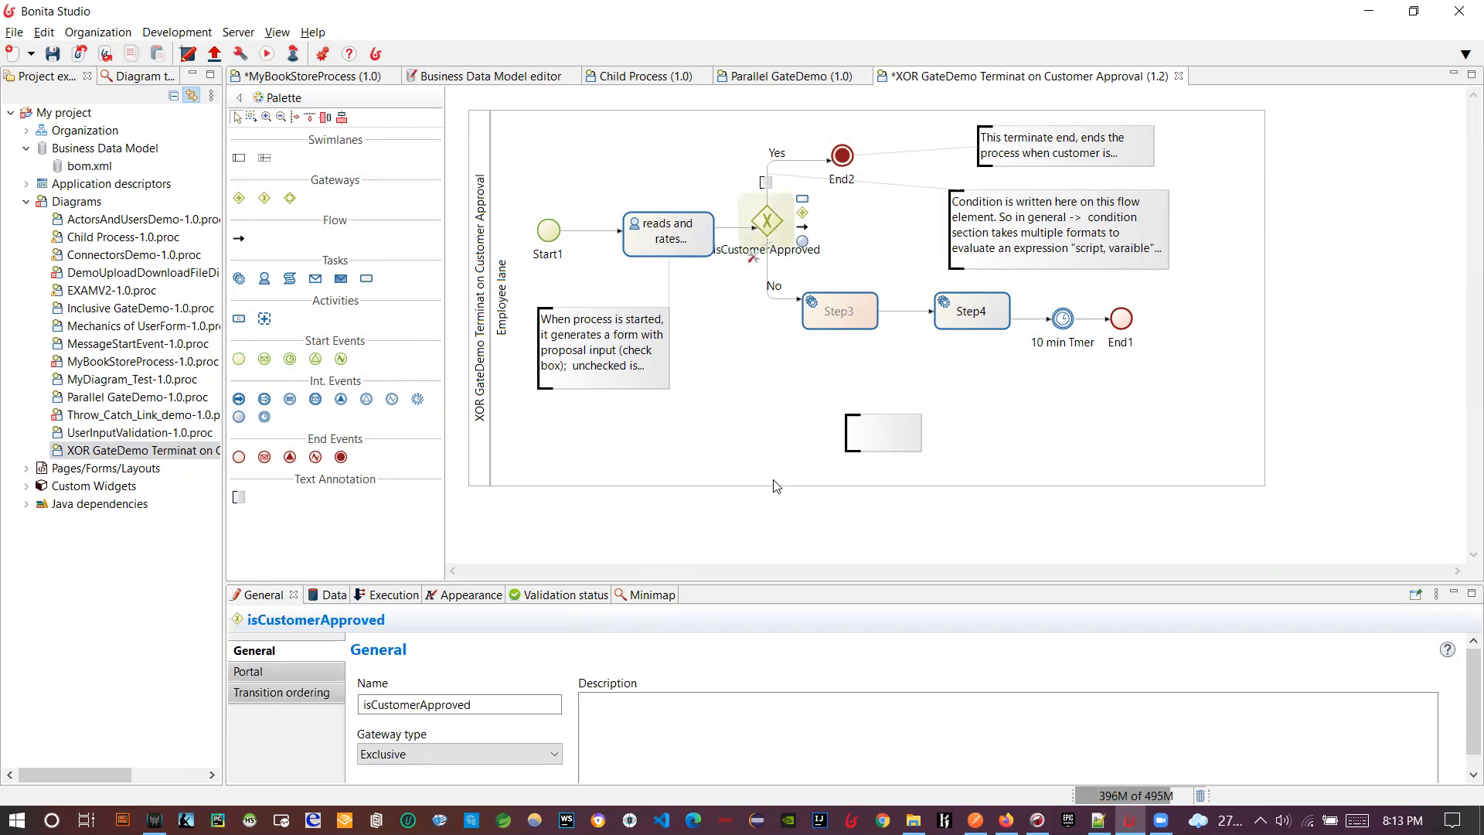
{"action": "left_click", "coordinate": [765, 387]}
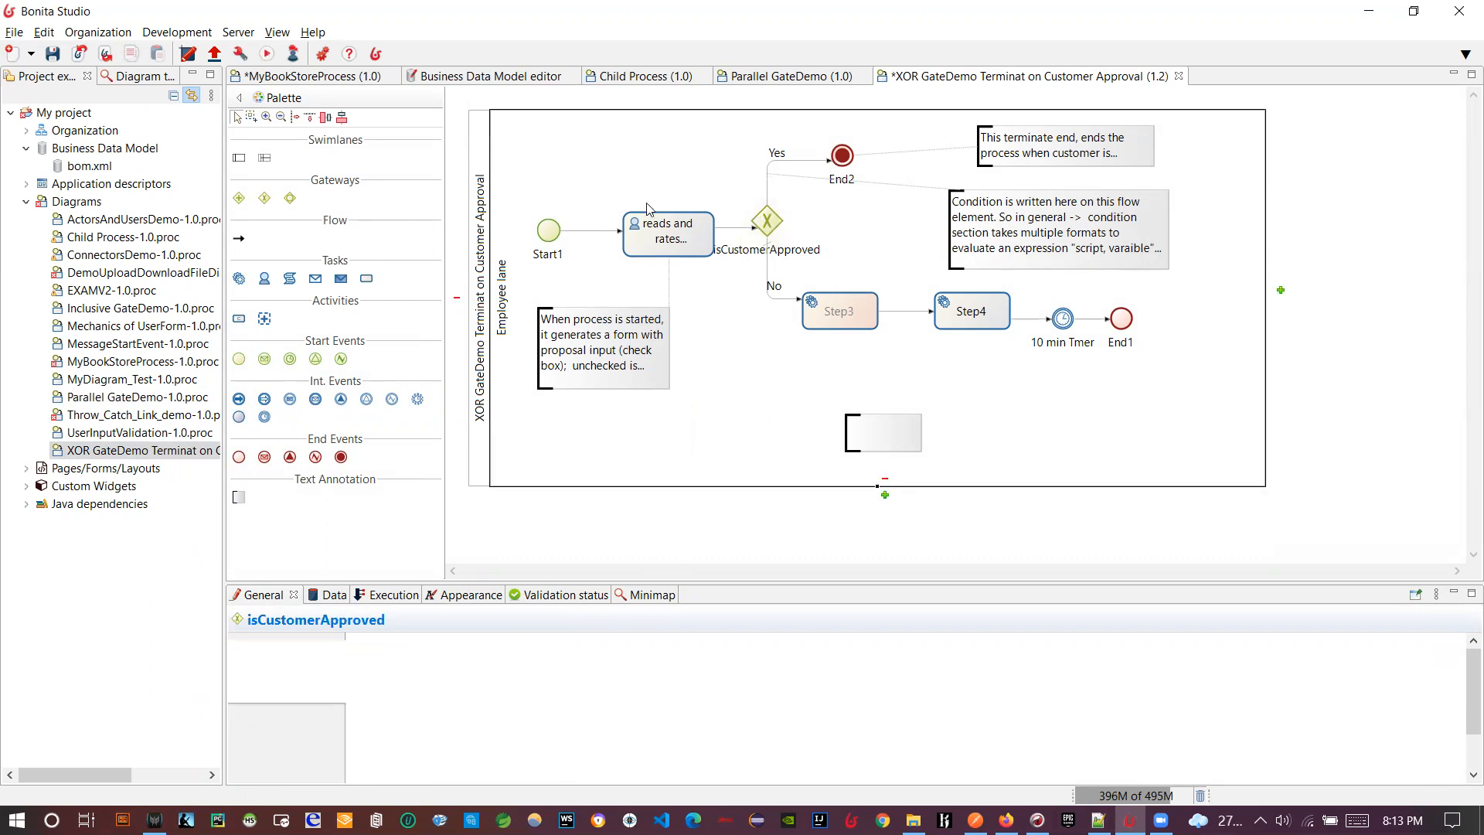
- Inspect the proposal task and the No and Yes flows, enlarging the properties panel to view the Yes condition
{"action": "left_click", "coordinate": [622, 233]}
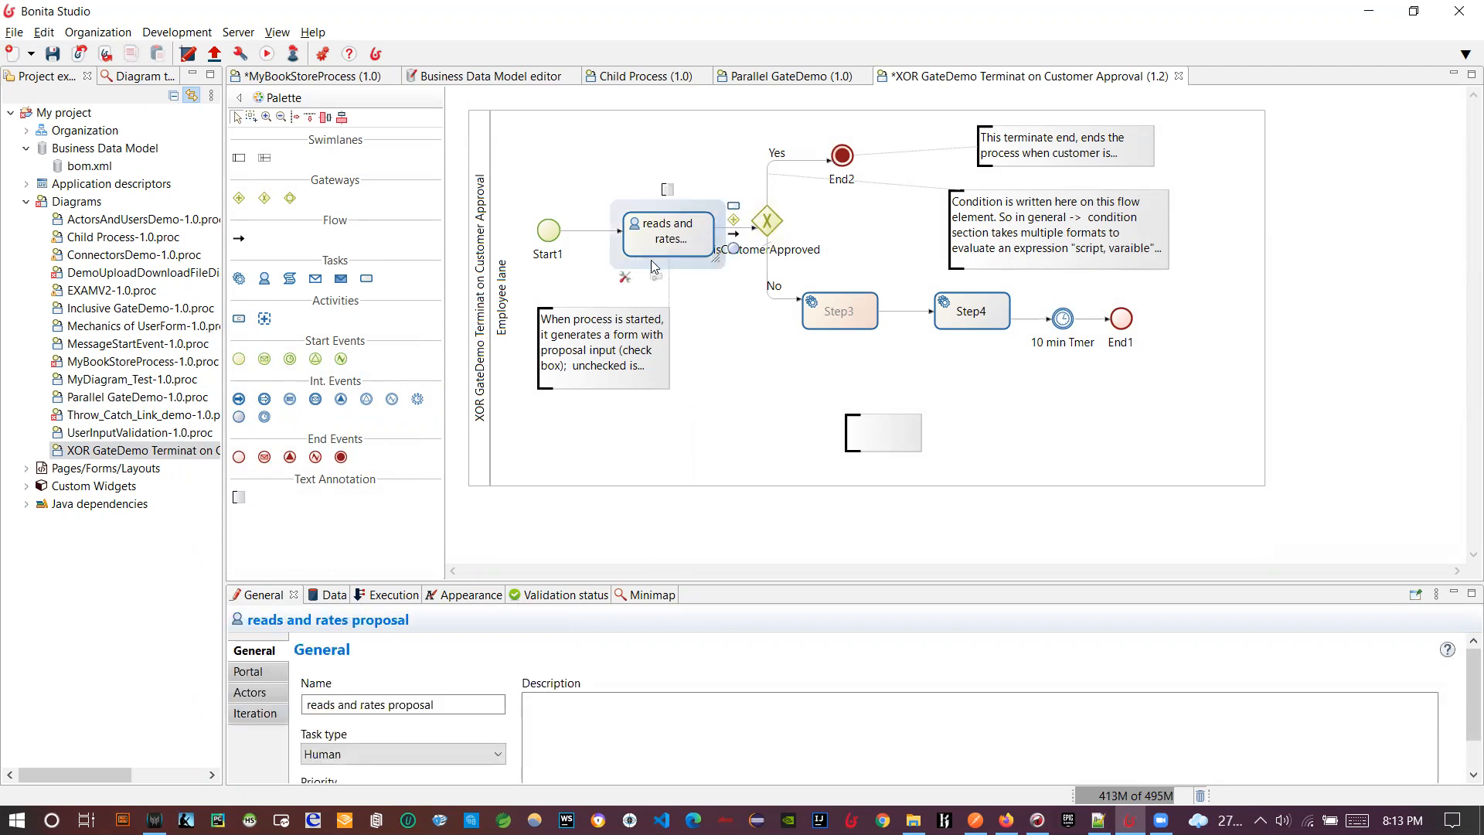
{"action": "left_click", "coordinate": [782, 299]}
{"action": "left_click", "coordinate": [765, 191]}
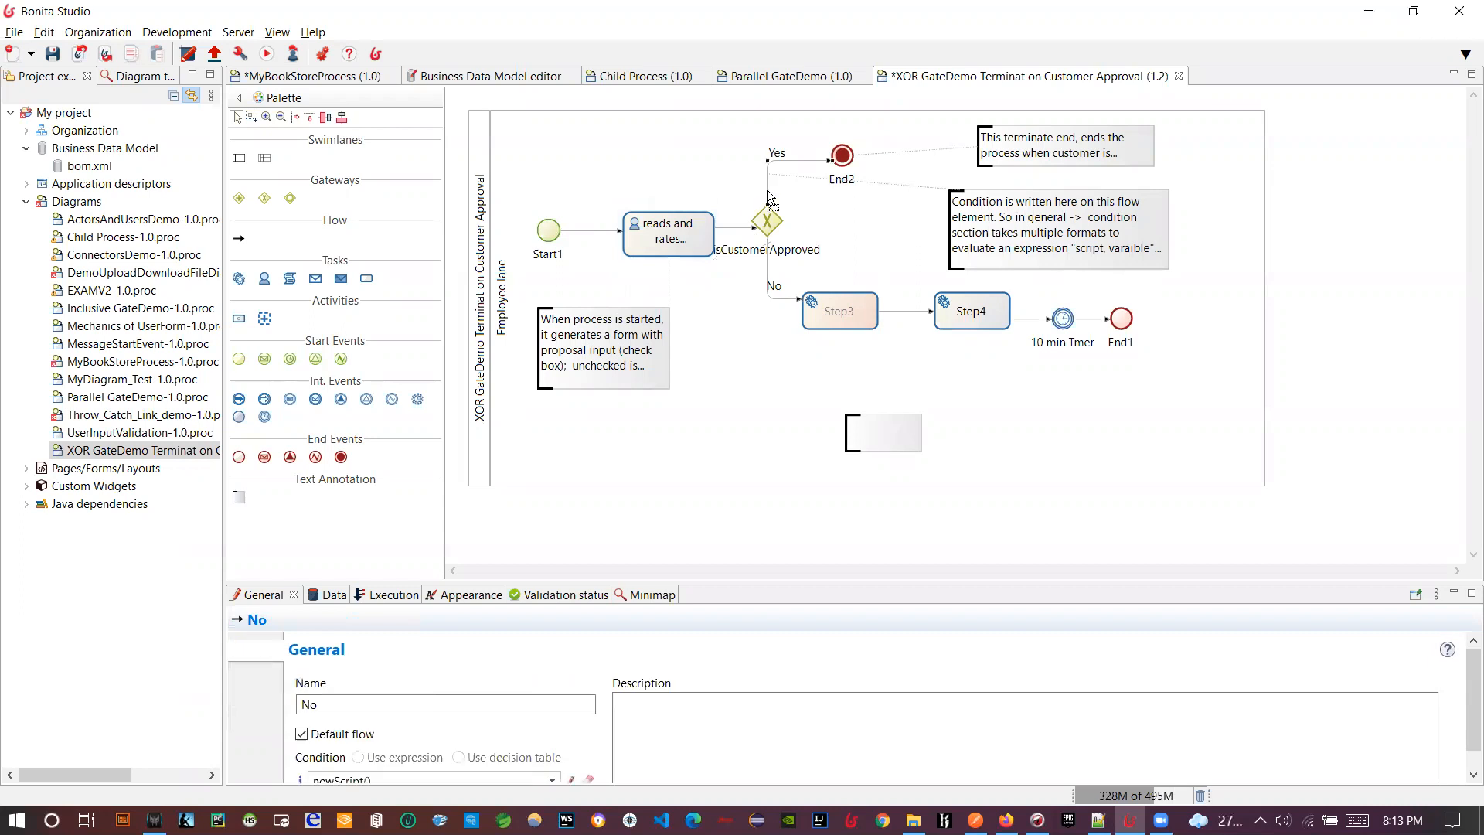
{"action": "scroll", "coordinate": [575, 727], "scroll_direction": "down", "scroll_amount": 1}
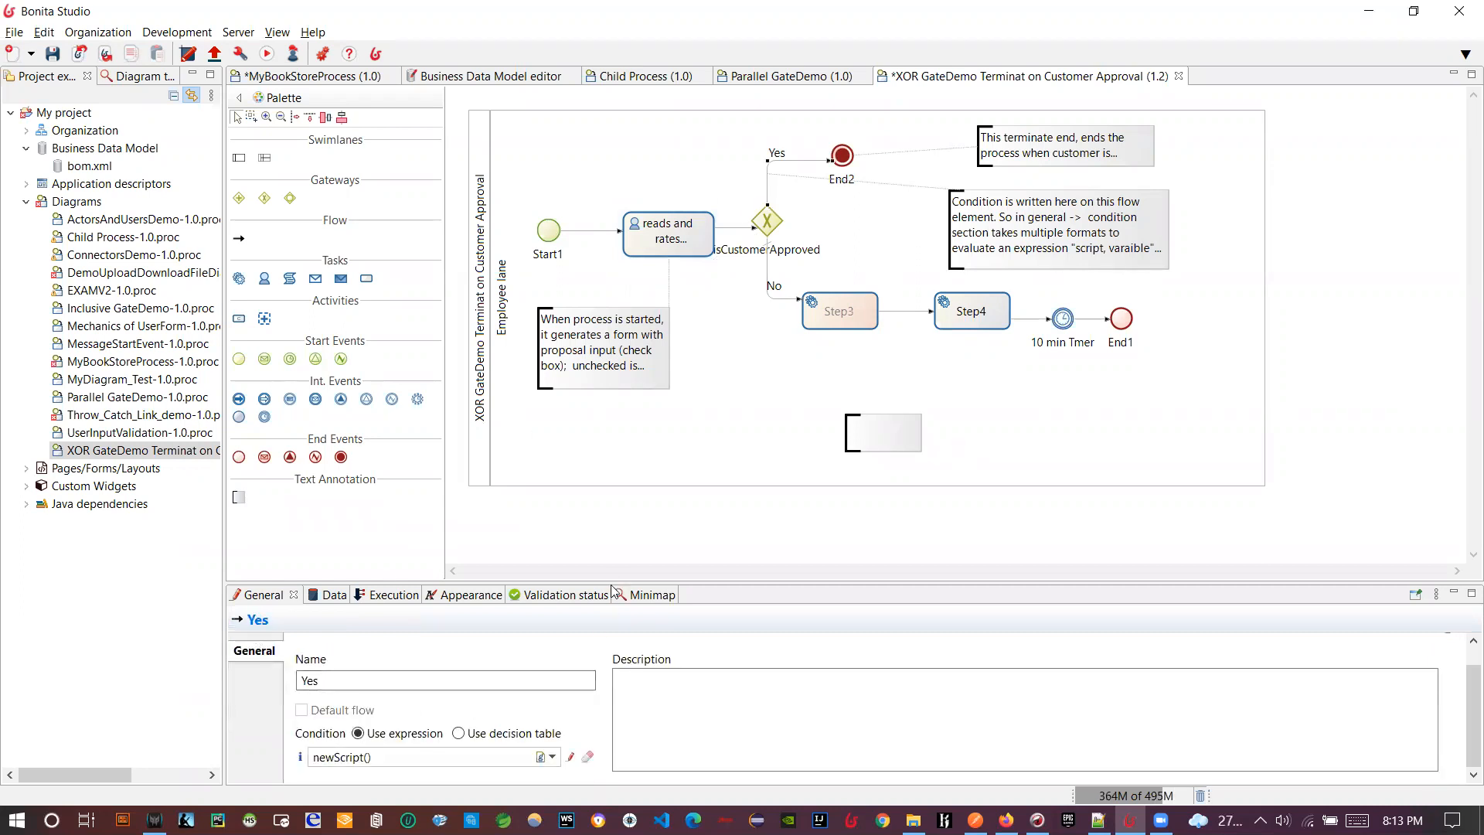
{"action": "left_click_drag", "start_coordinate": [615, 585], "coordinate": [614, 447]}
{"action": "left_click", "coordinate": [742, 219]}
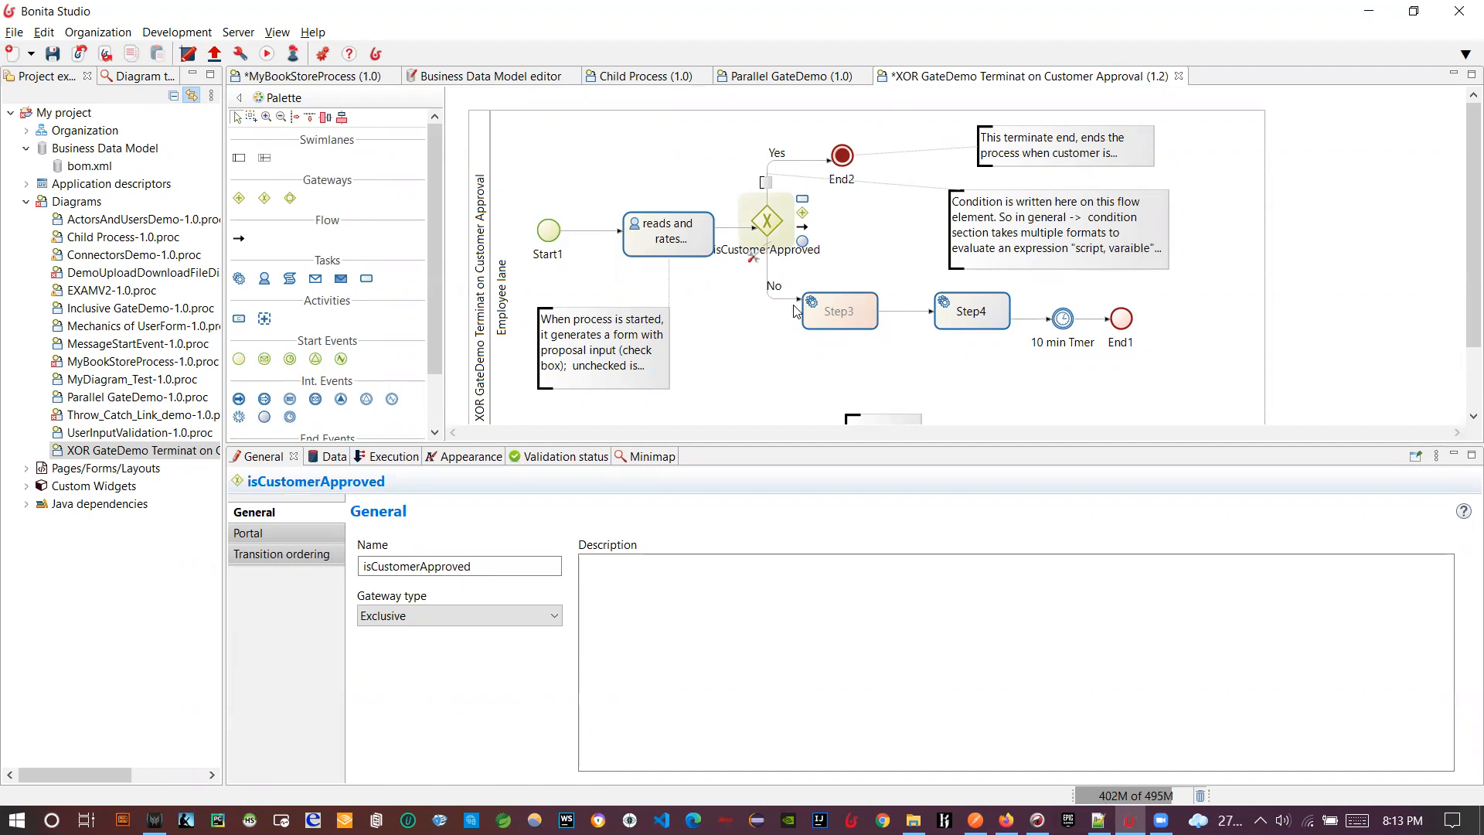
{"action": "left_click", "coordinate": [789, 172]}
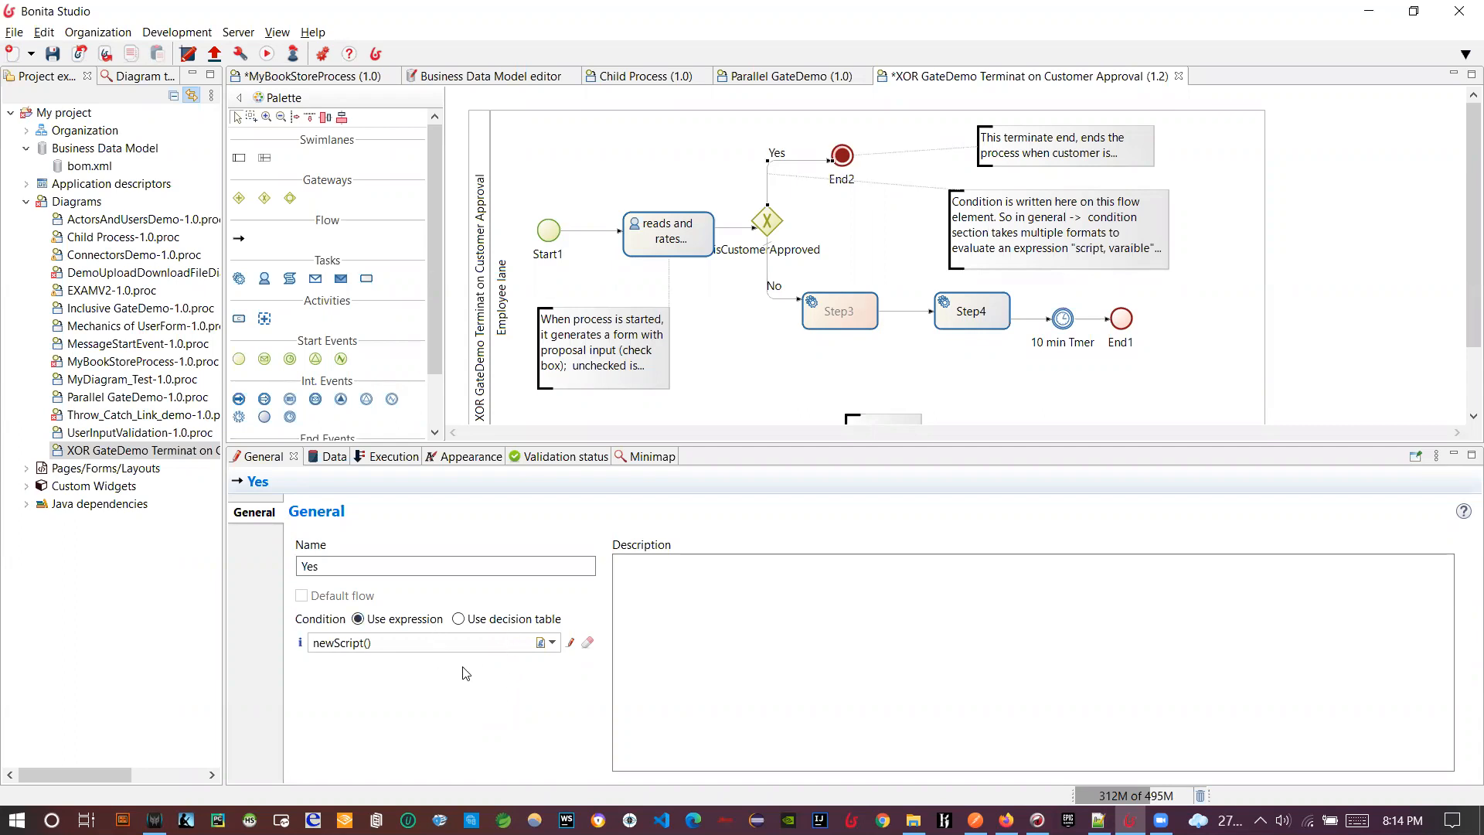
- Review the Yes flow's Groovy condition script in the maximized expression editor
{"action": "left_click", "coordinate": [570, 642]}
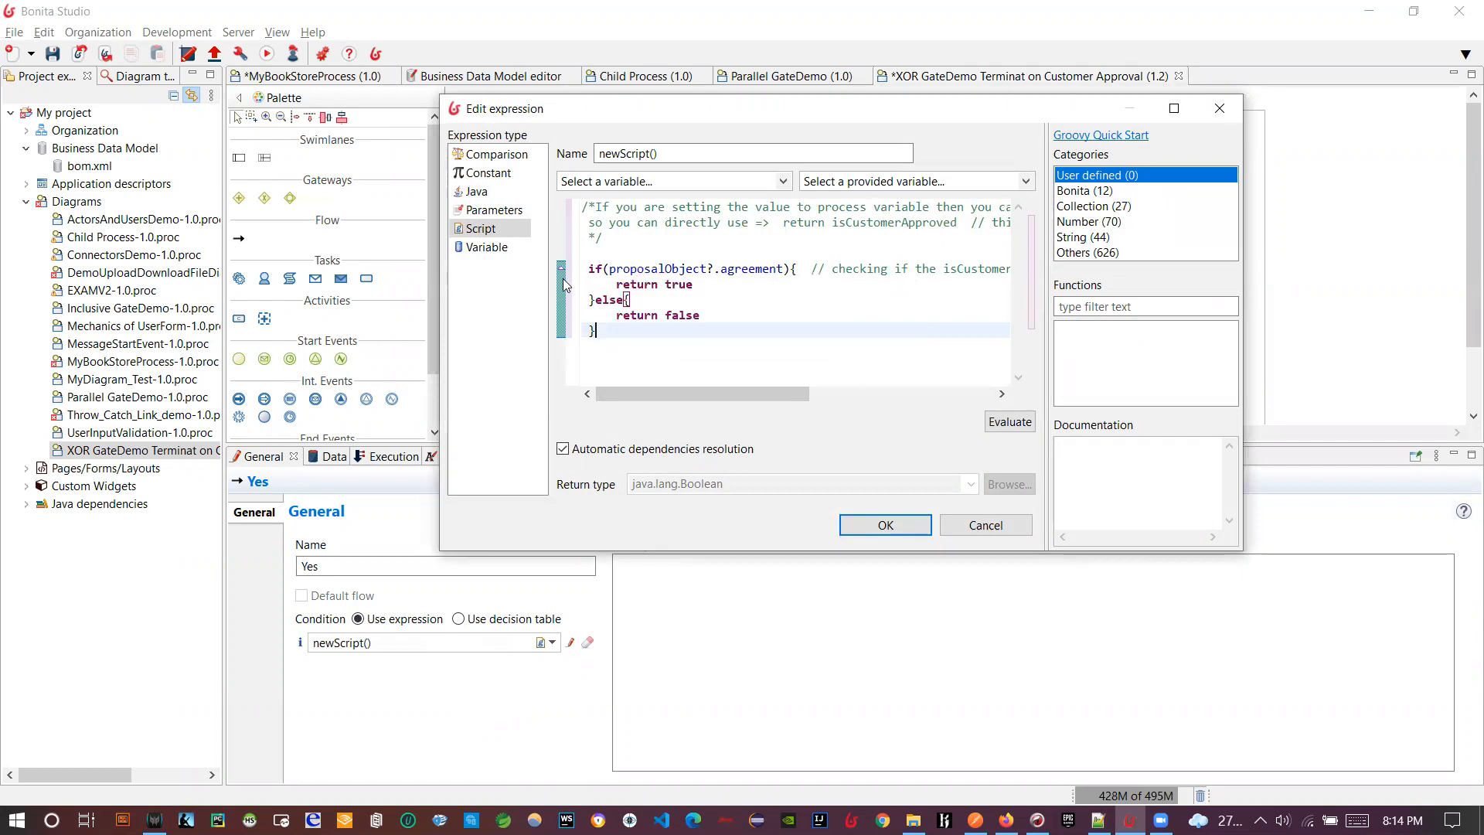
{"action": "left_click", "coordinate": [762, 268]}
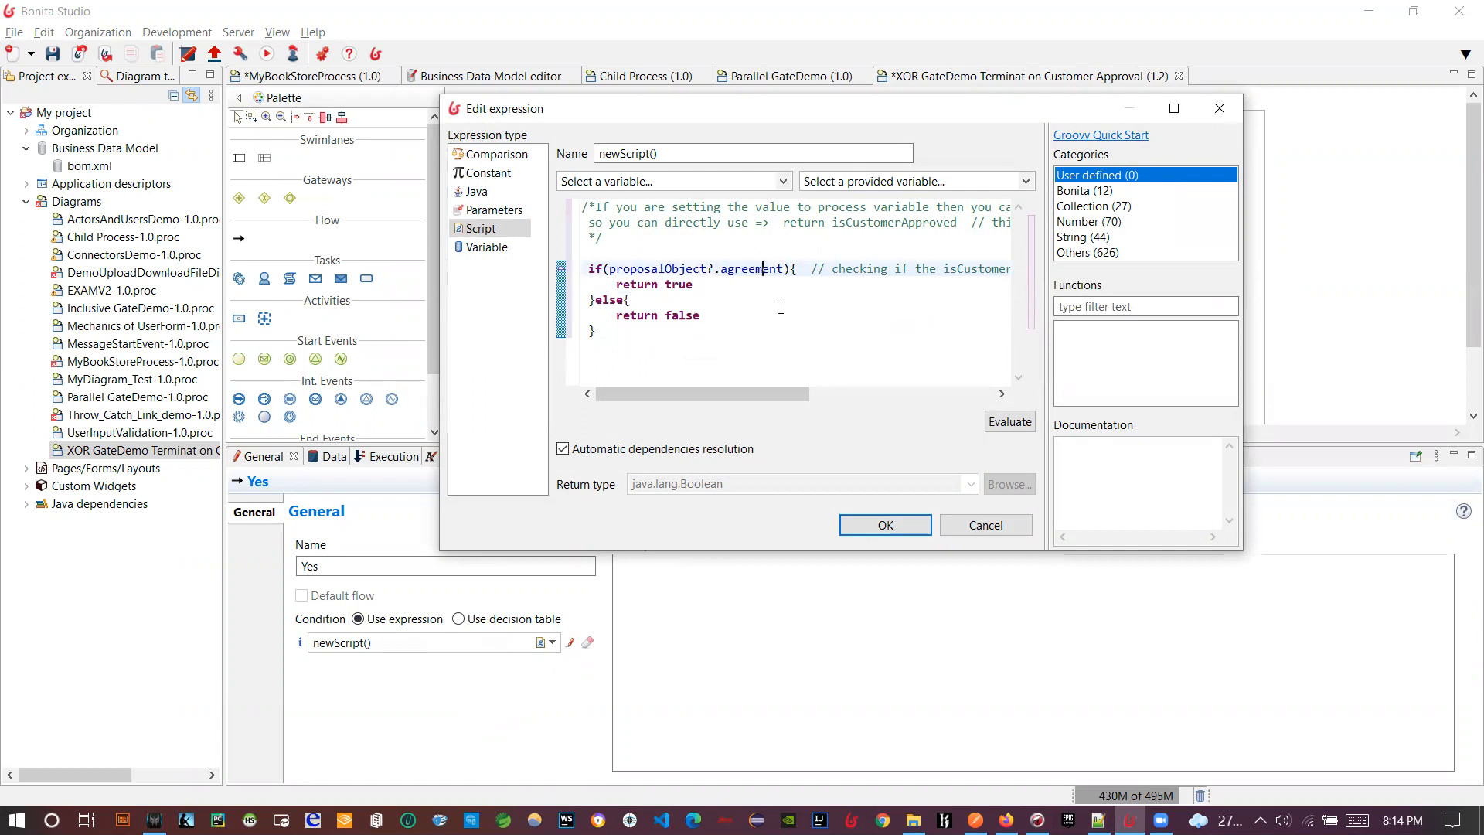
{"action": "left_click", "coordinate": [1174, 108]}
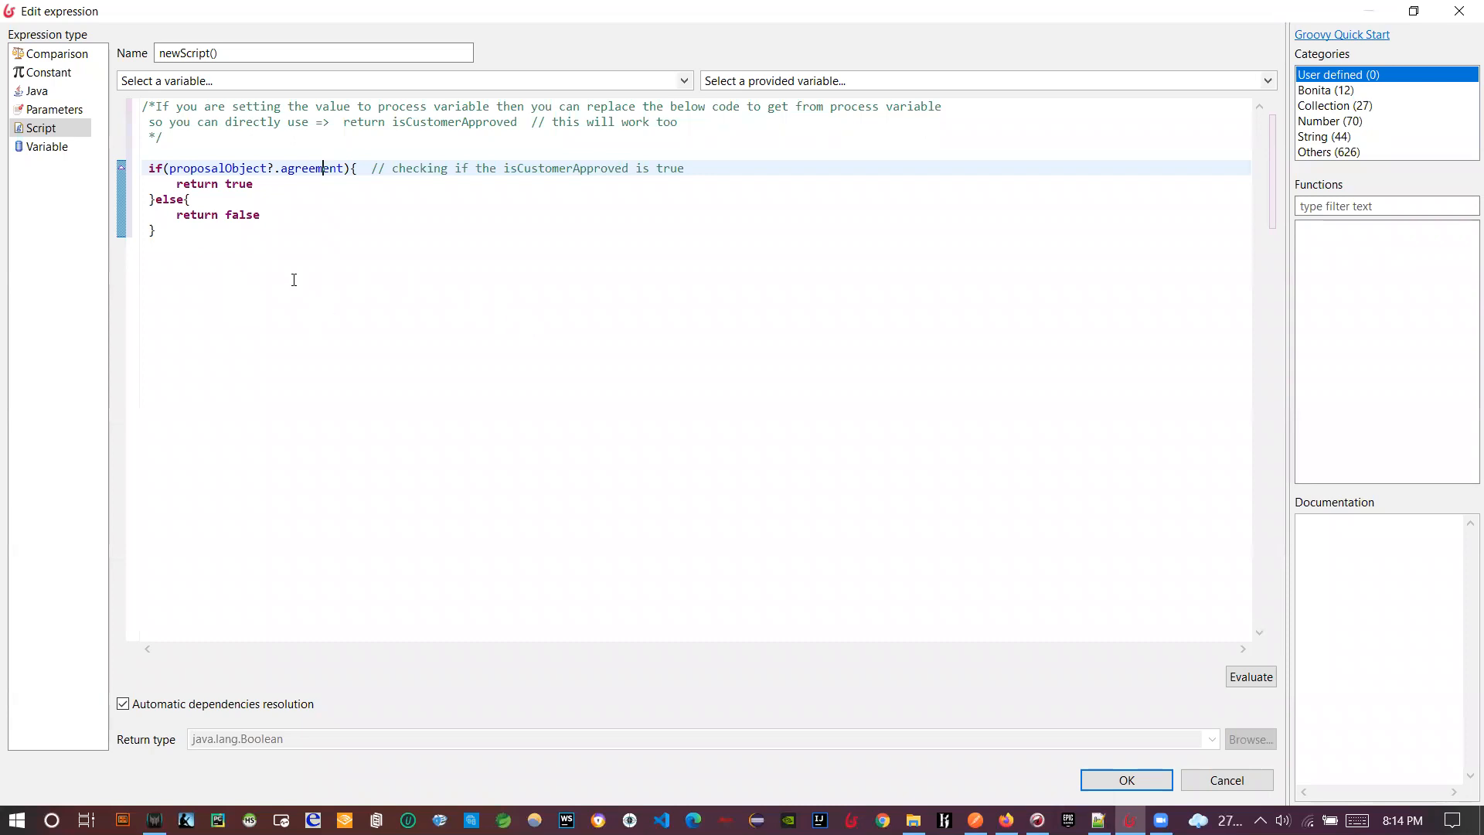
{"action": "left_click", "coordinate": [684, 81]}
{"action": "left_click", "coordinate": [684, 80]}
- Cancel the editor unchanged and show the Employee lane pool's proposalObject business variable
{"action": "left_click", "coordinate": [1188, 782]}
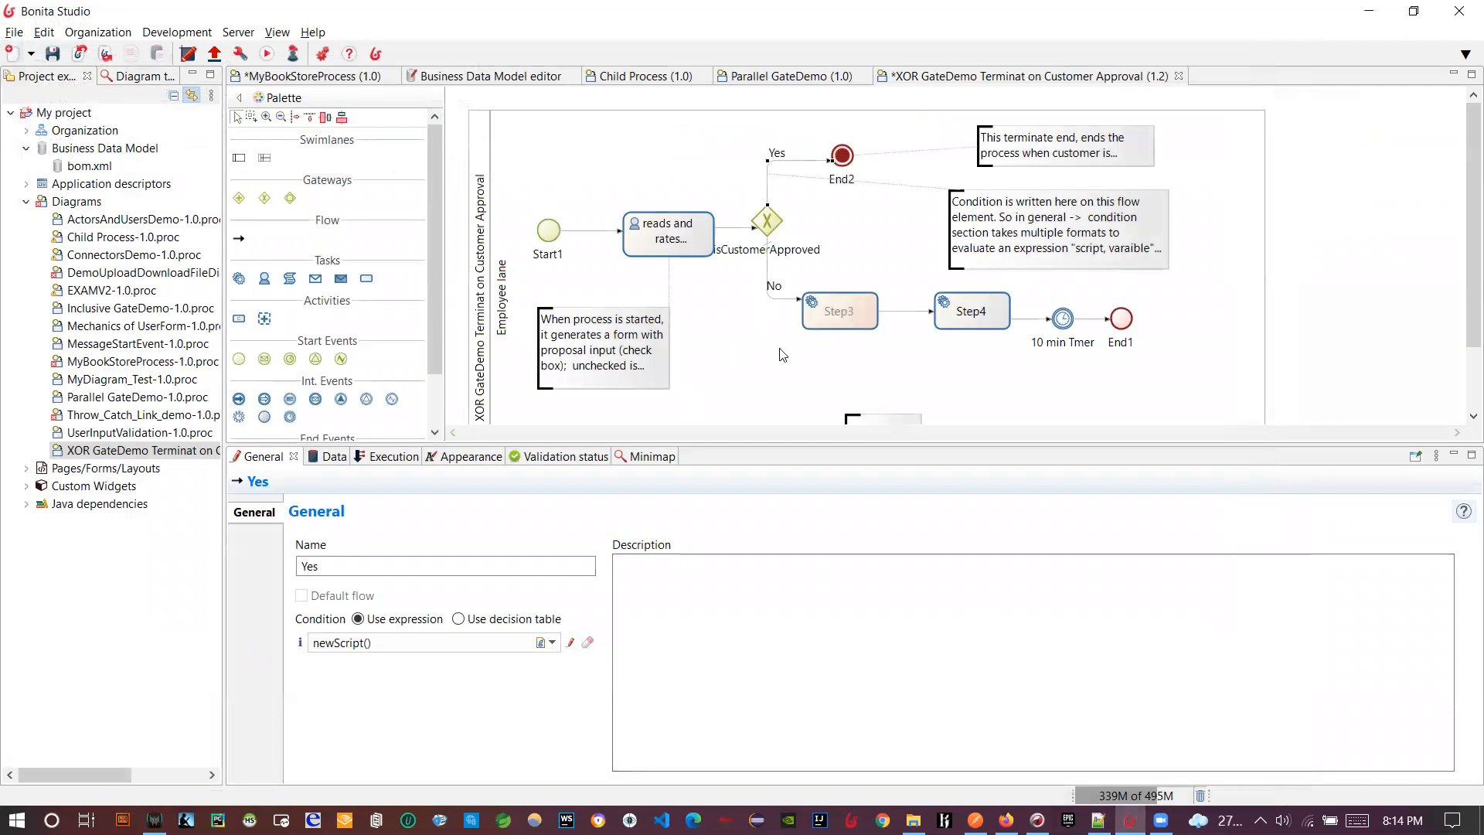
{"action": "left_click", "coordinate": [318, 457]}
{"action": "left_click", "coordinate": [501, 366]}
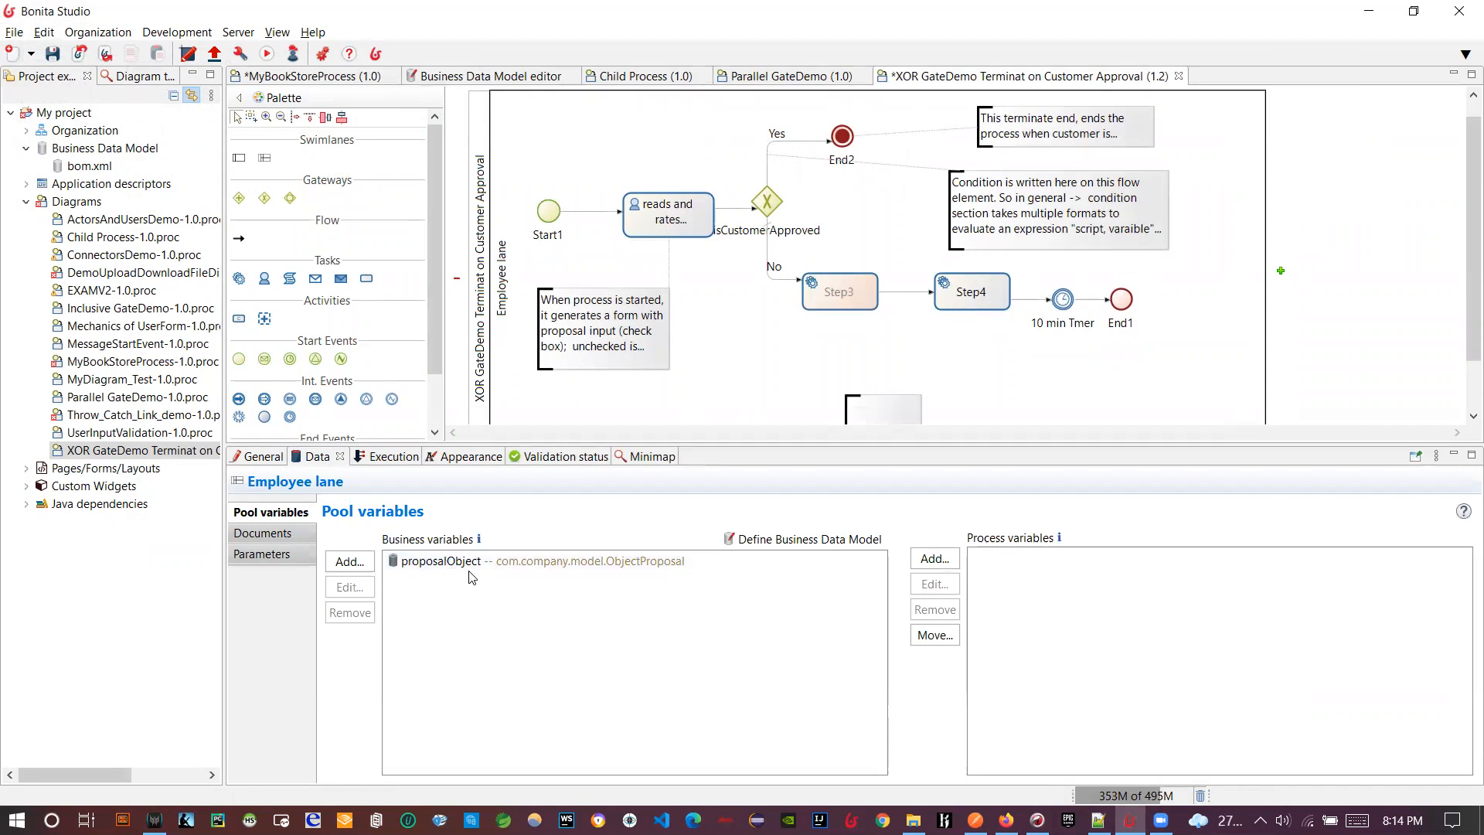
- Open the business data model from proposalObject and expand its packages, from com.company.model to com.test.product
{"action": "left_click", "coordinate": [469, 563]}
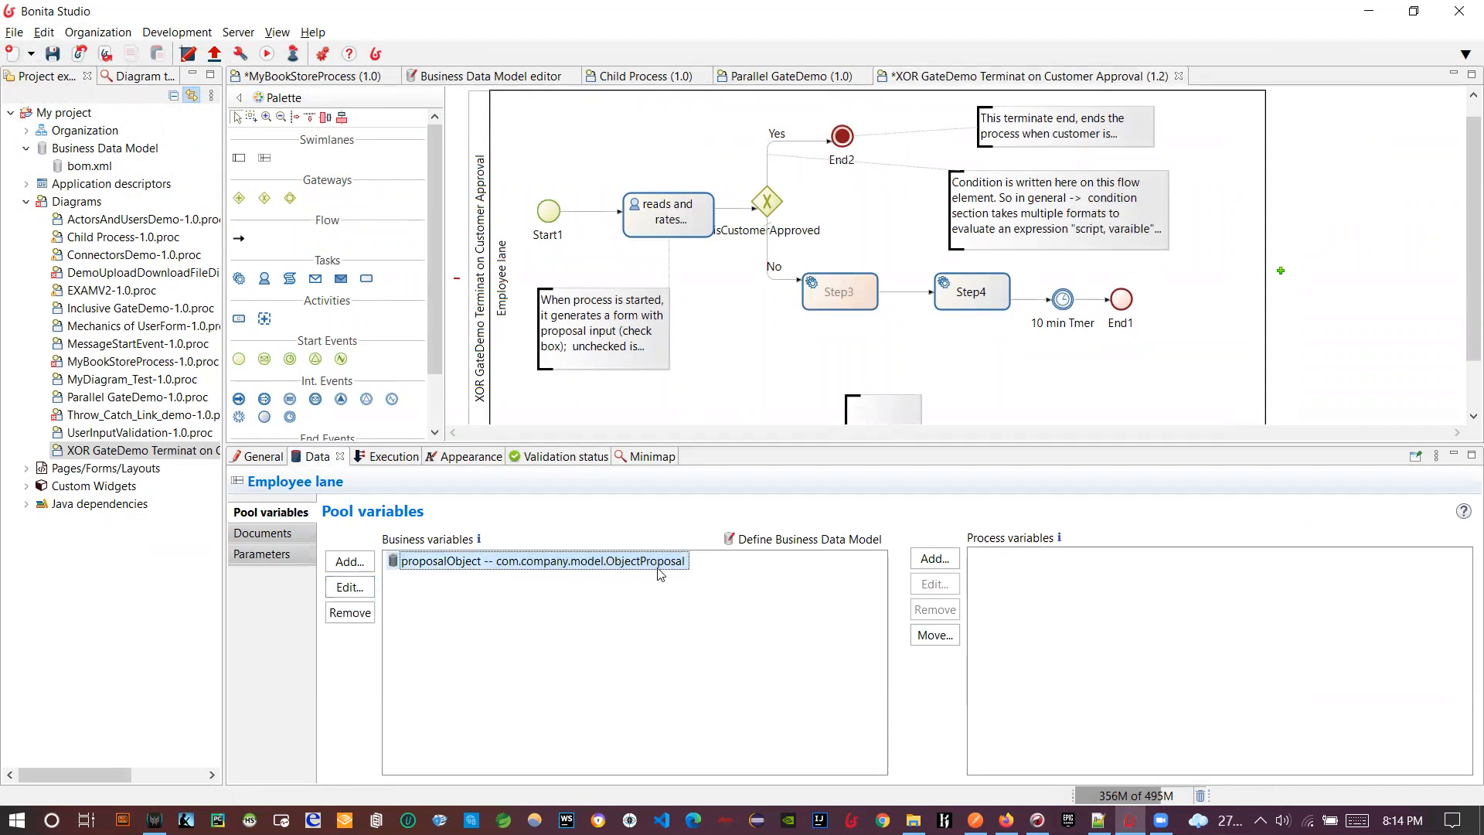
{"action": "left_click", "coordinate": [840, 543]}
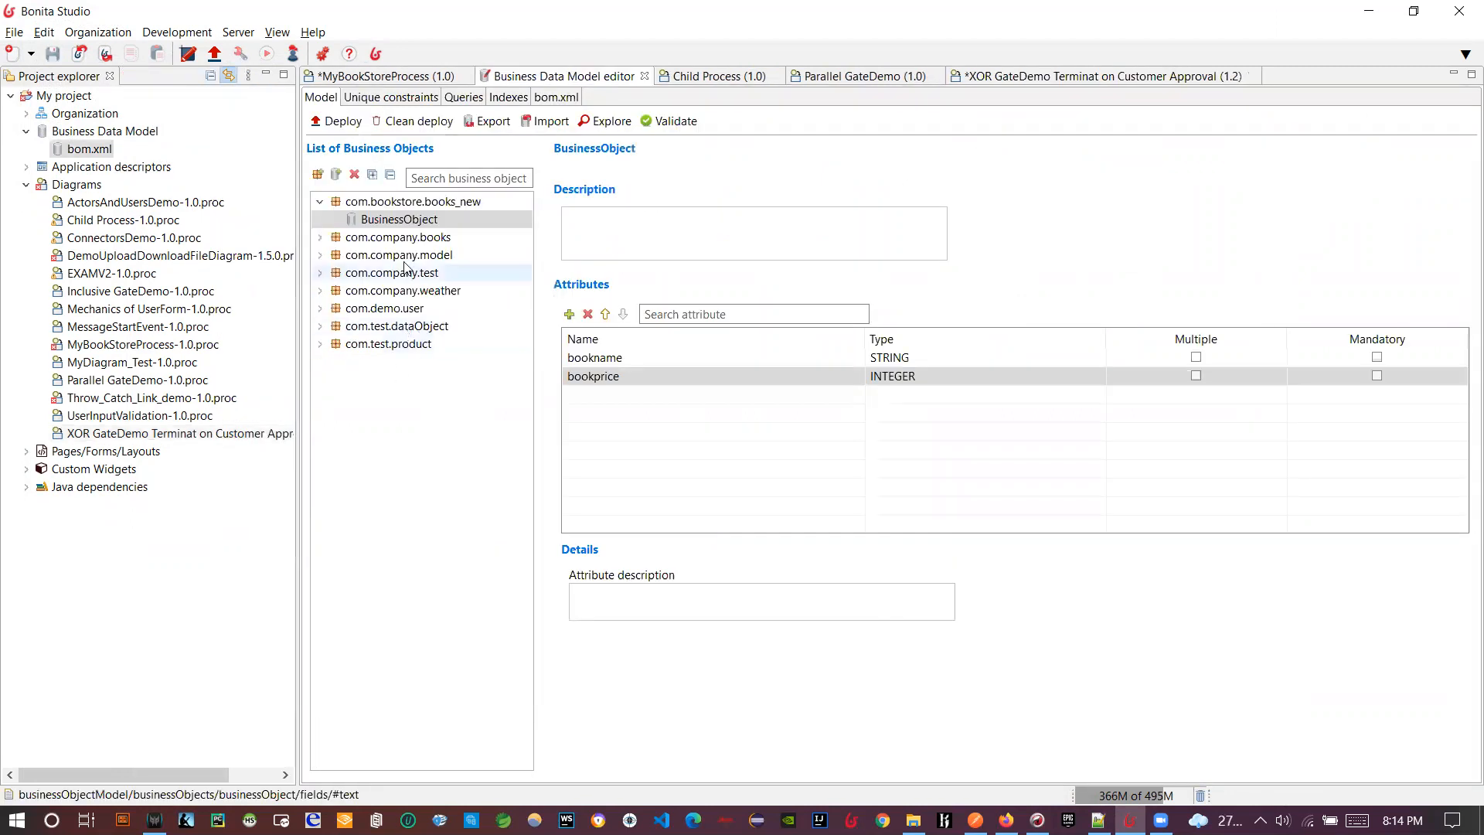
{"action": "left_click", "coordinate": [320, 325]}
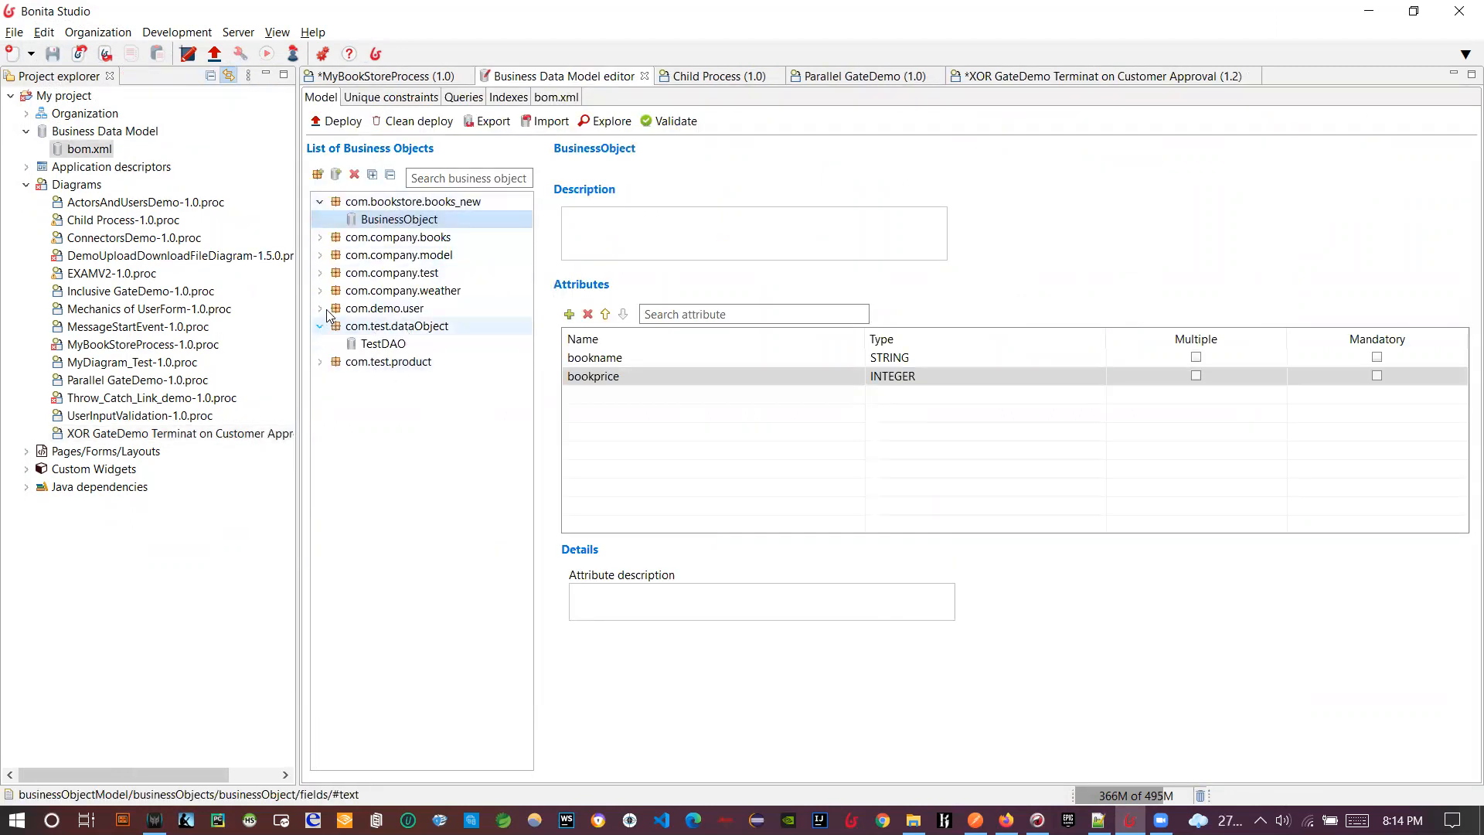
{"action": "left_click", "coordinate": [319, 256]}
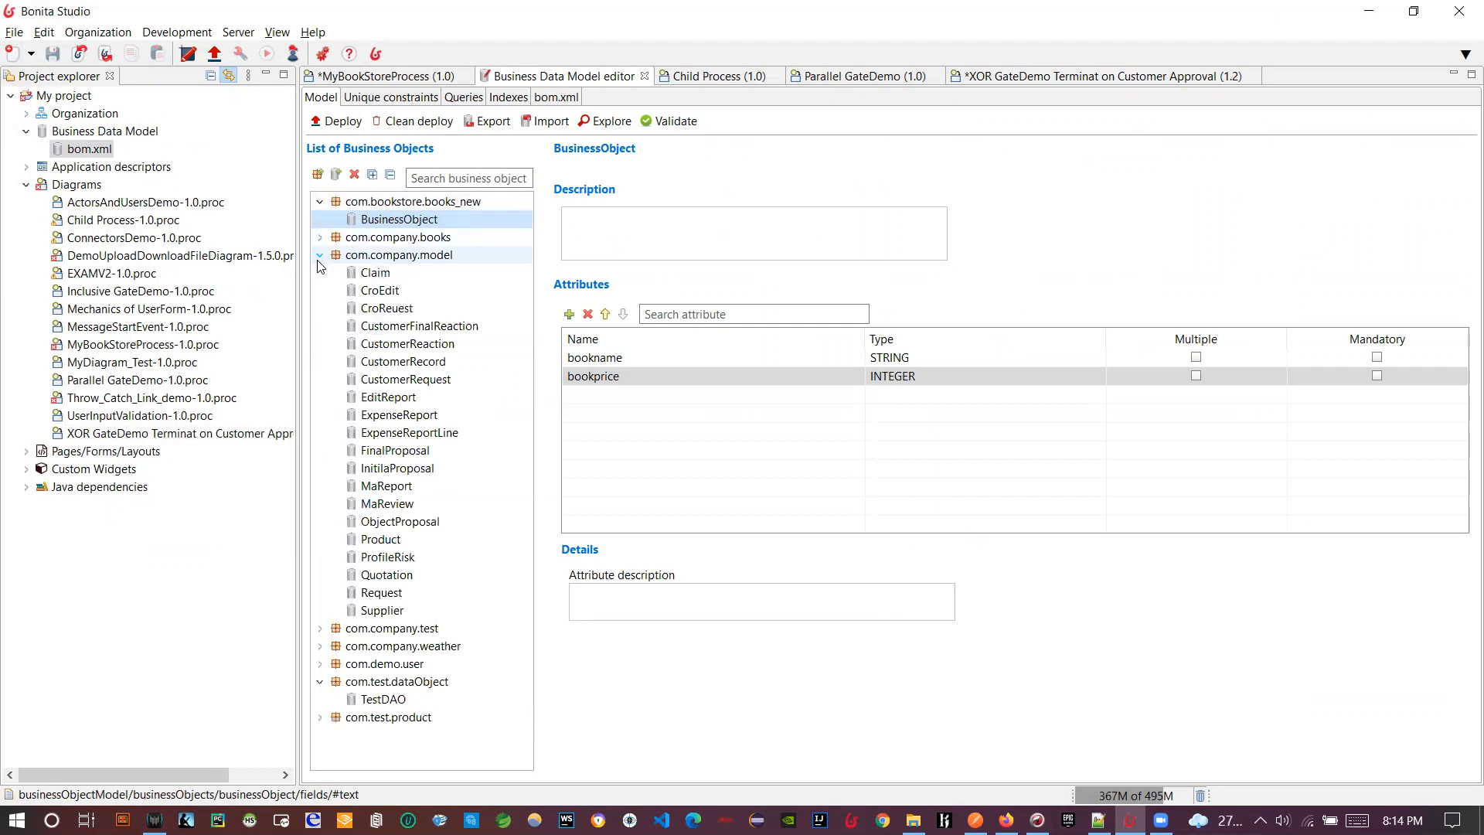
{"action": "left_click", "coordinate": [320, 629]}
{"action": "left_click", "coordinate": [320, 663]}
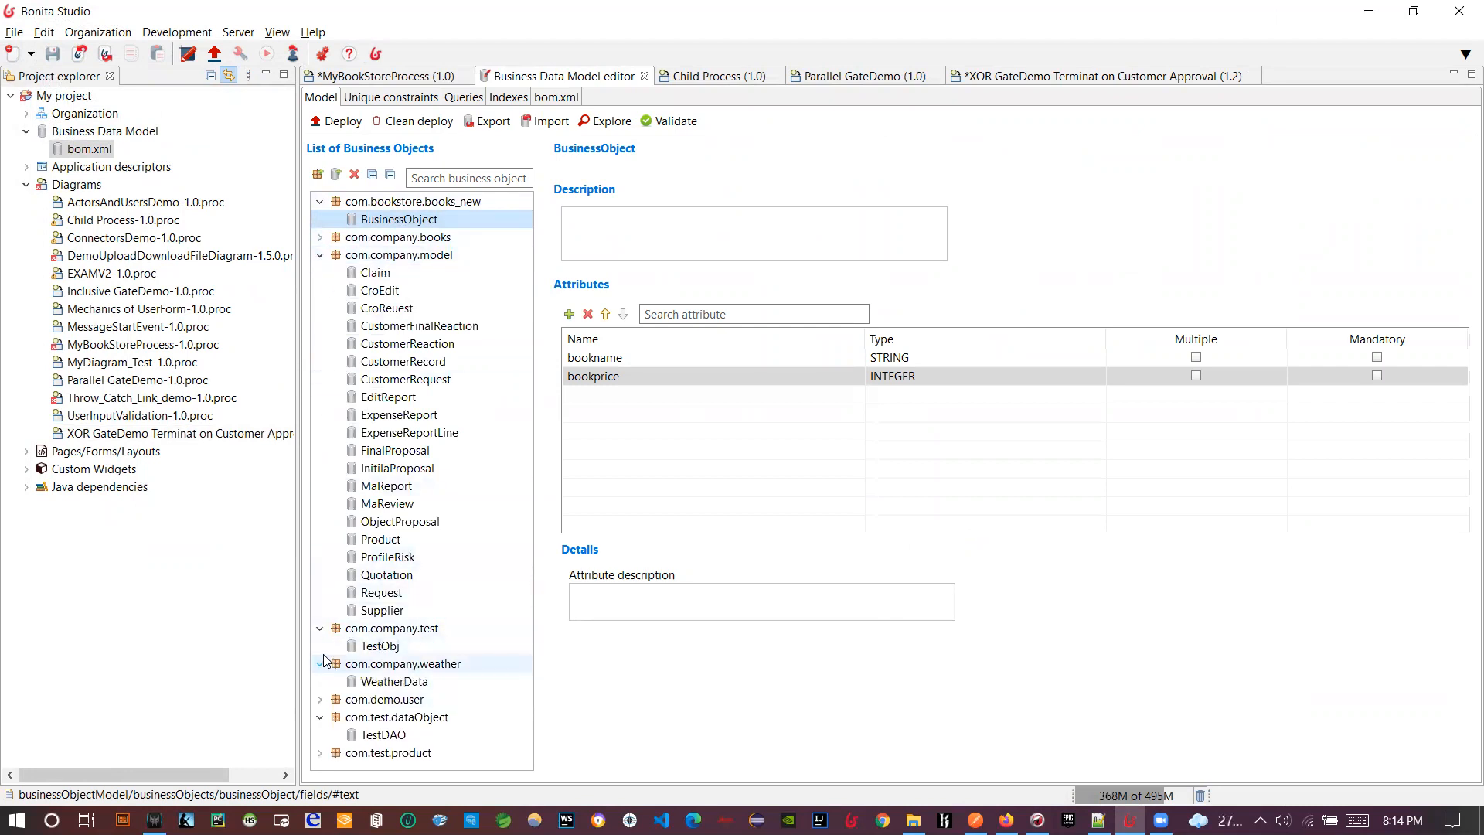
{"action": "left_click", "coordinate": [320, 700]}
{"action": "scroll", "coordinate": [325, 710], "scroll_direction": "down", "scroll_amount": 1}
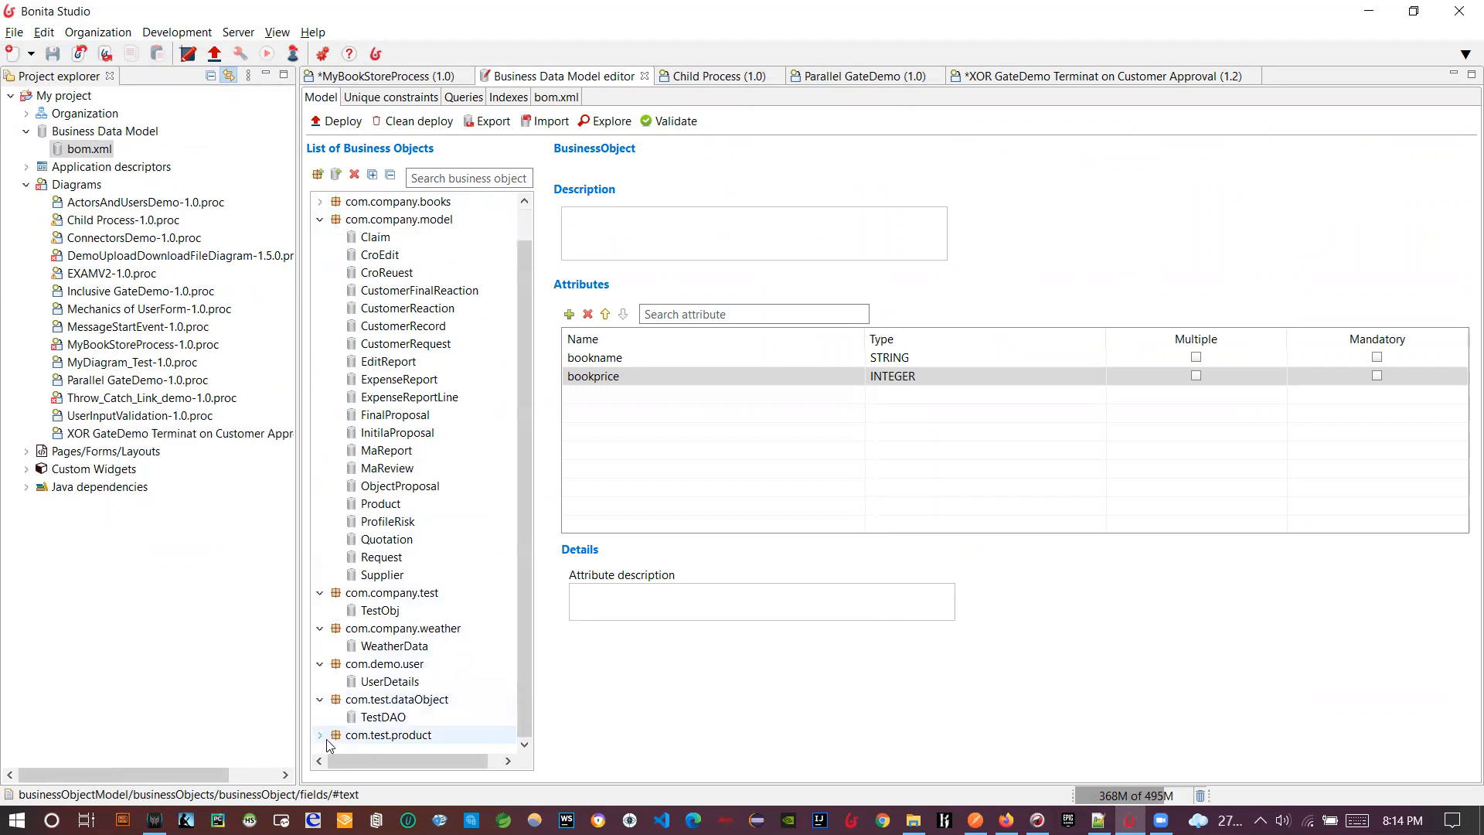
{"action": "left_click", "coordinate": [320, 735]}
{"action": "scroll", "coordinate": [396, 625], "scroll_direction": "up", "scroll_amount": 3}
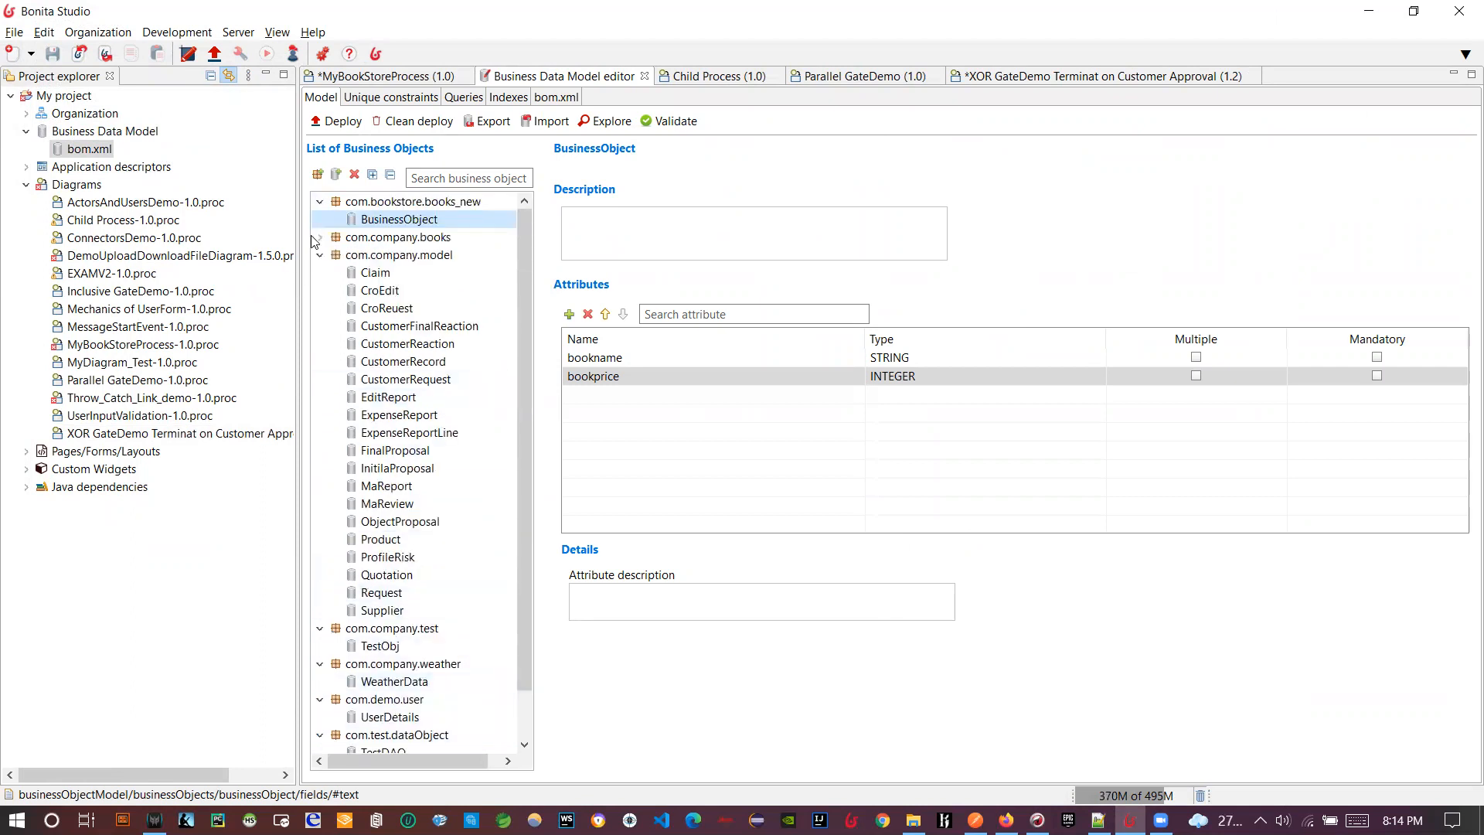
{"action": "left_click", "coordinate": [324, 237]}
{"action": "left_click", "coordinate": [321, 237]}
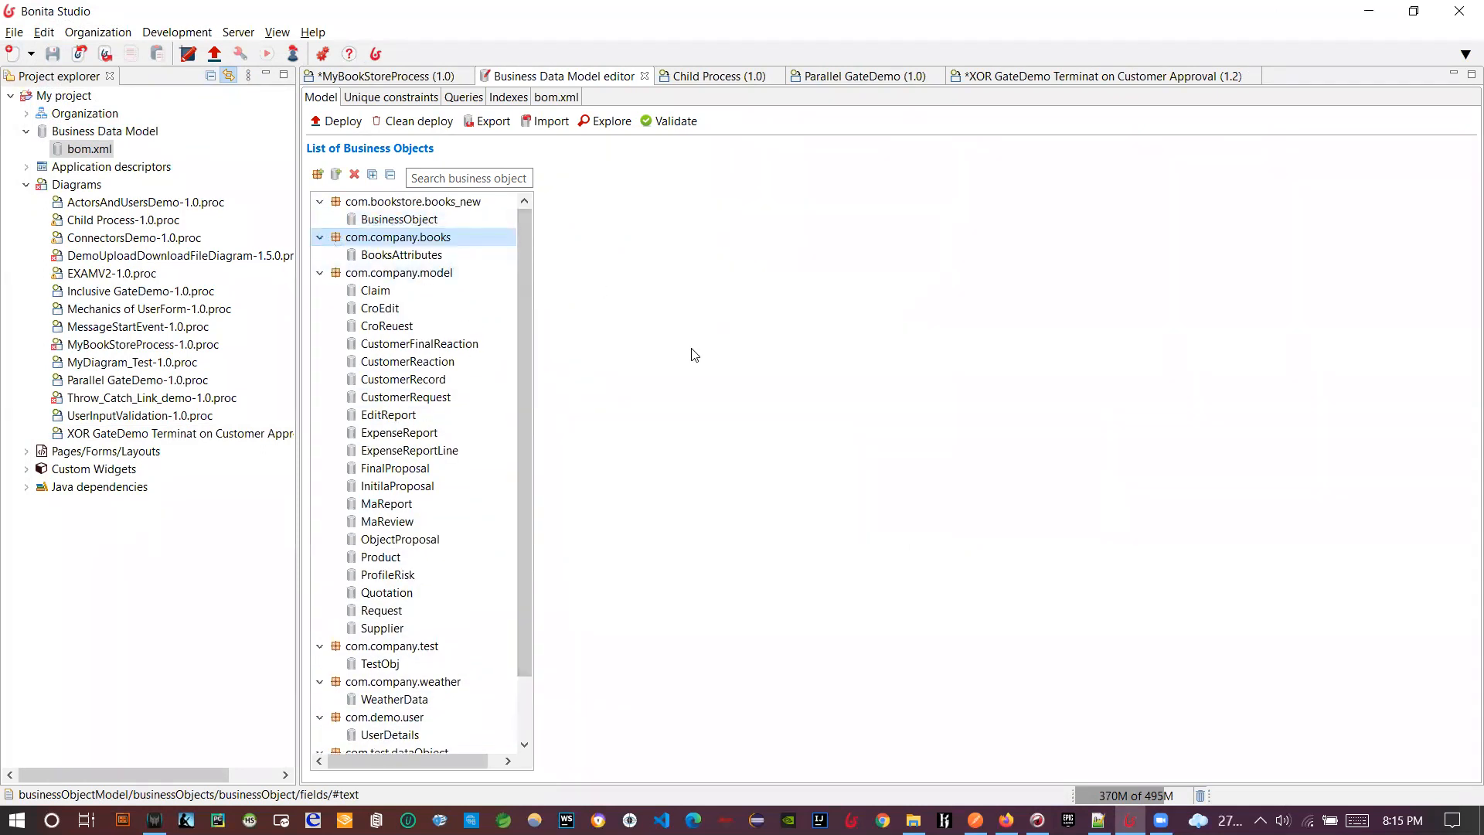
- Return to the XOR GateDemo diagram, recheck the reads and rates task and Yes flow, and save it
{"action": "left_click", "coordinate": [1028, 77]}
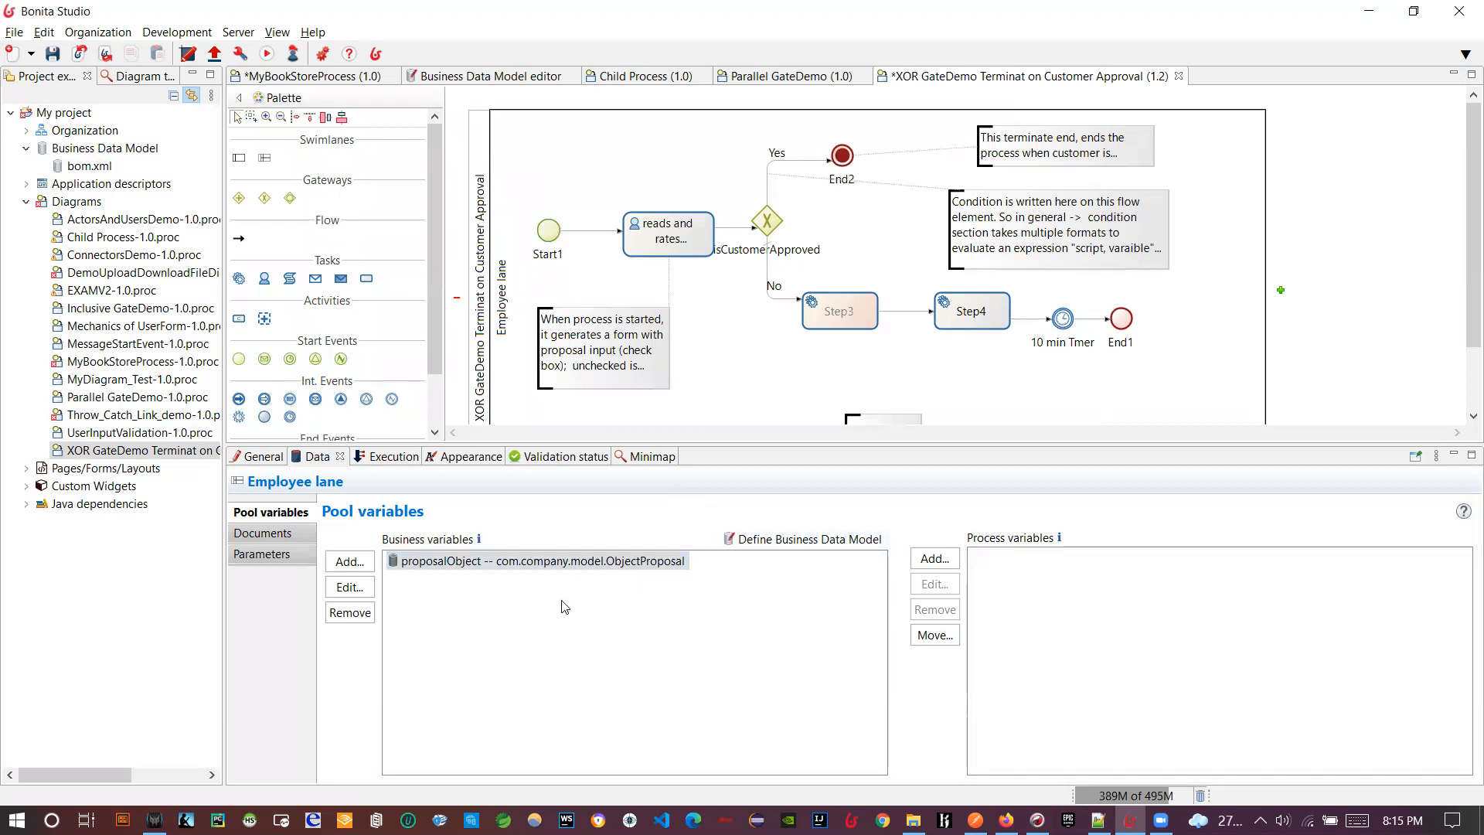
{"action": "left_click", "coordinate": [17, 820]}
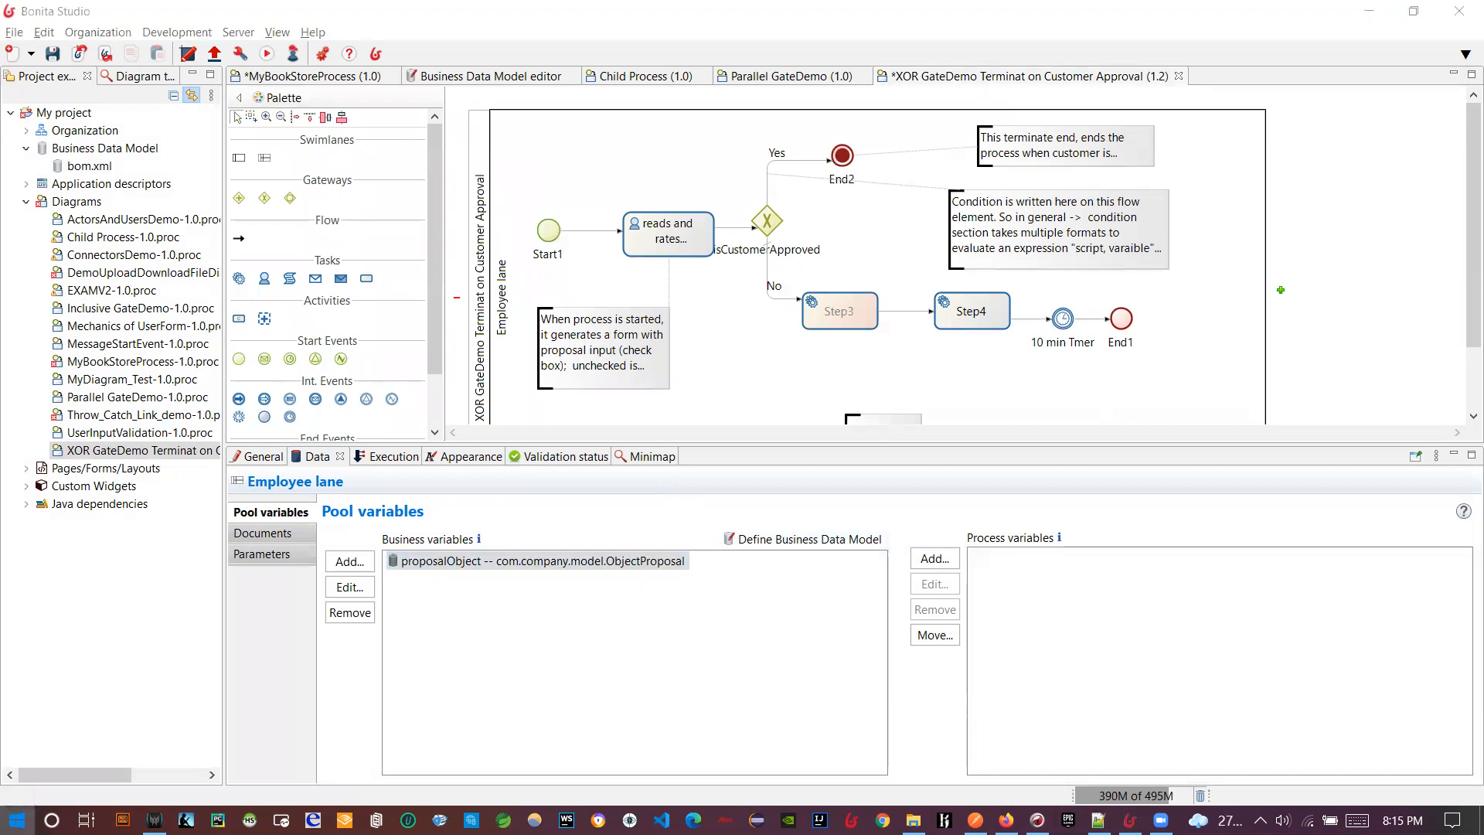
{"action": "type", "text": "bonita"}
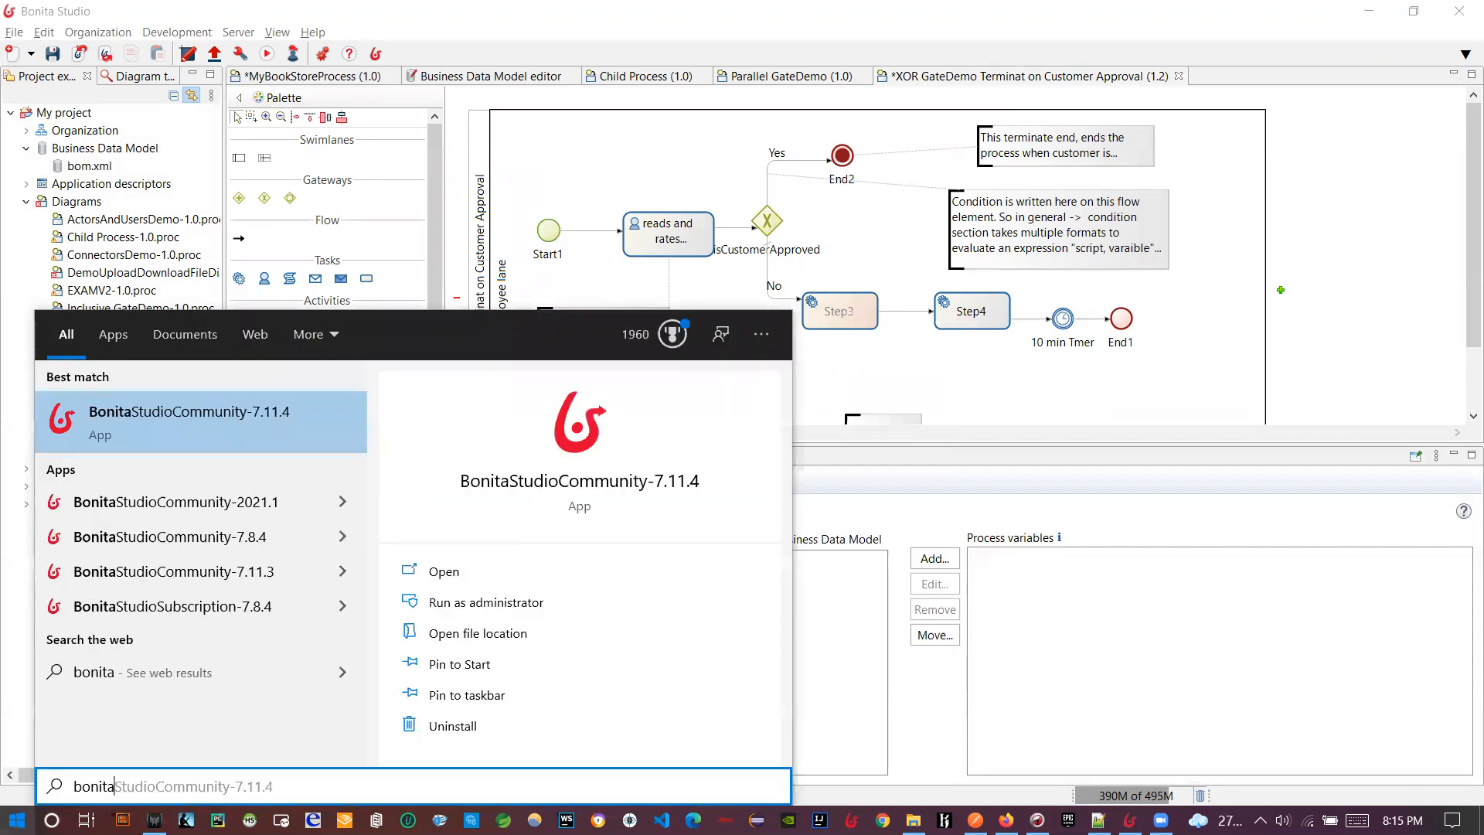
{"action": "left_click", "coordinate": [1011, 473]}
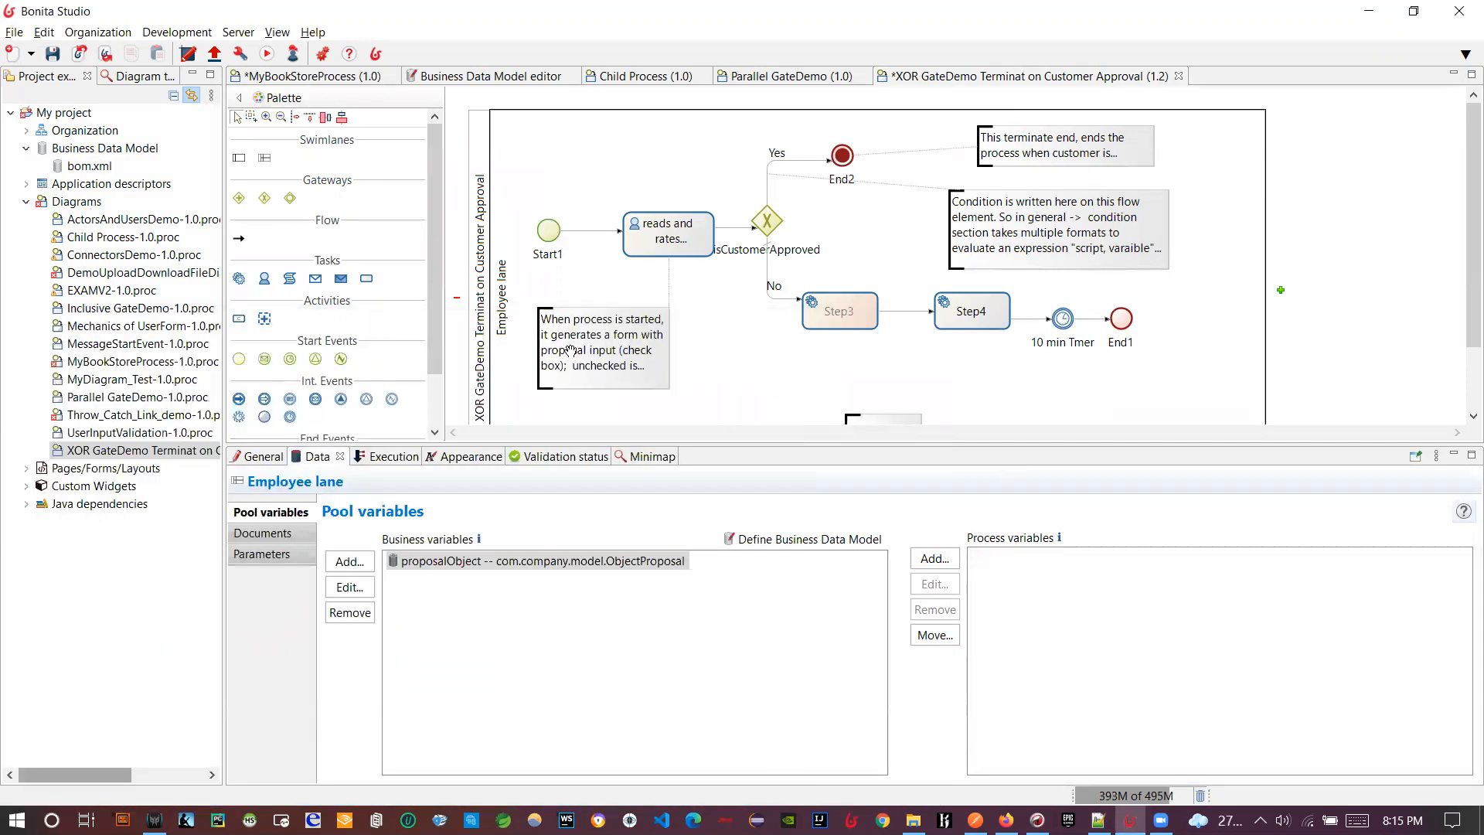
{"action": "left_click", "coordinate": [648, 239]}
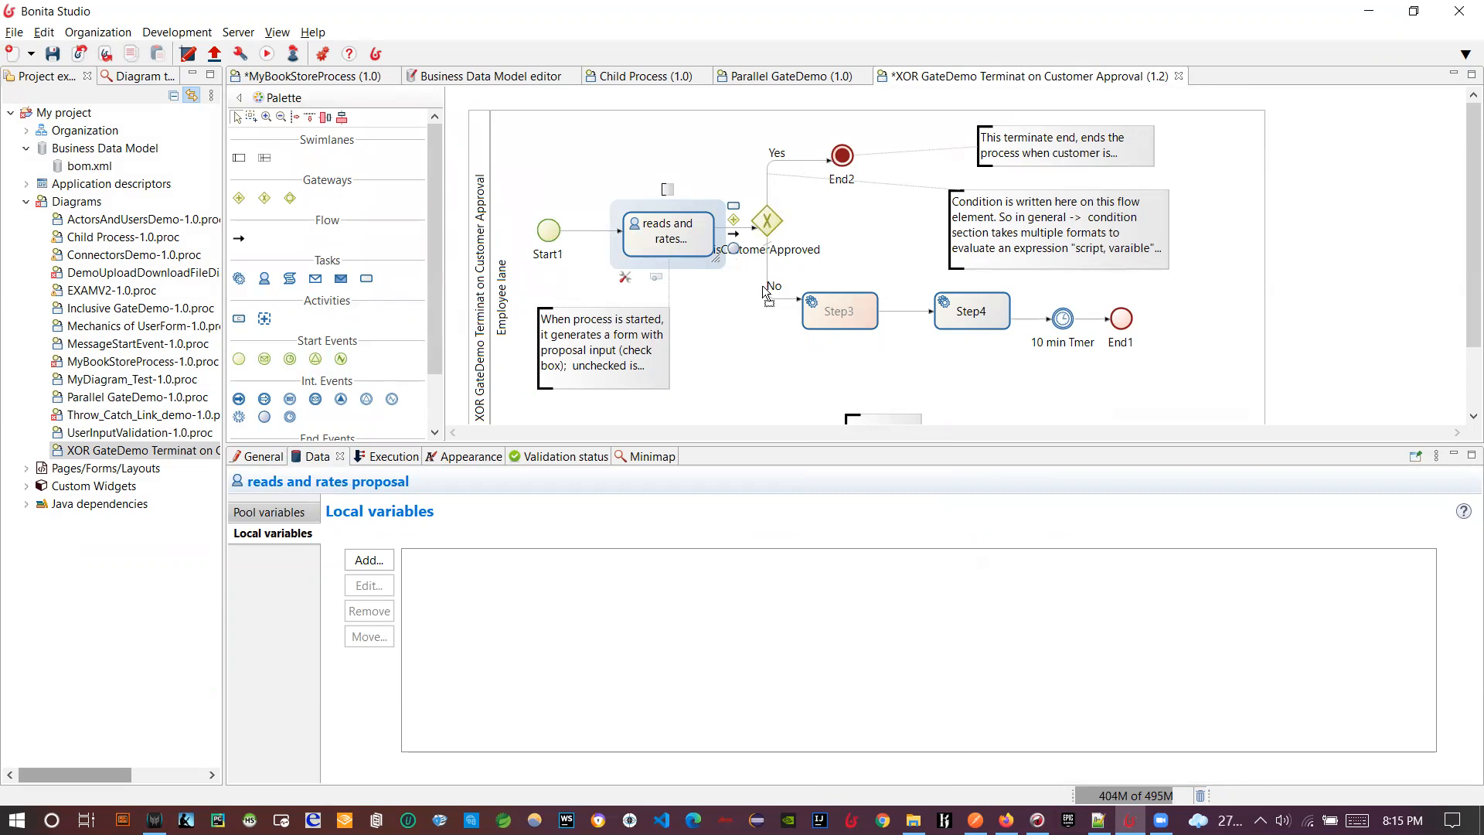
{"action": "left_click", "coordinate": [766, 182]}
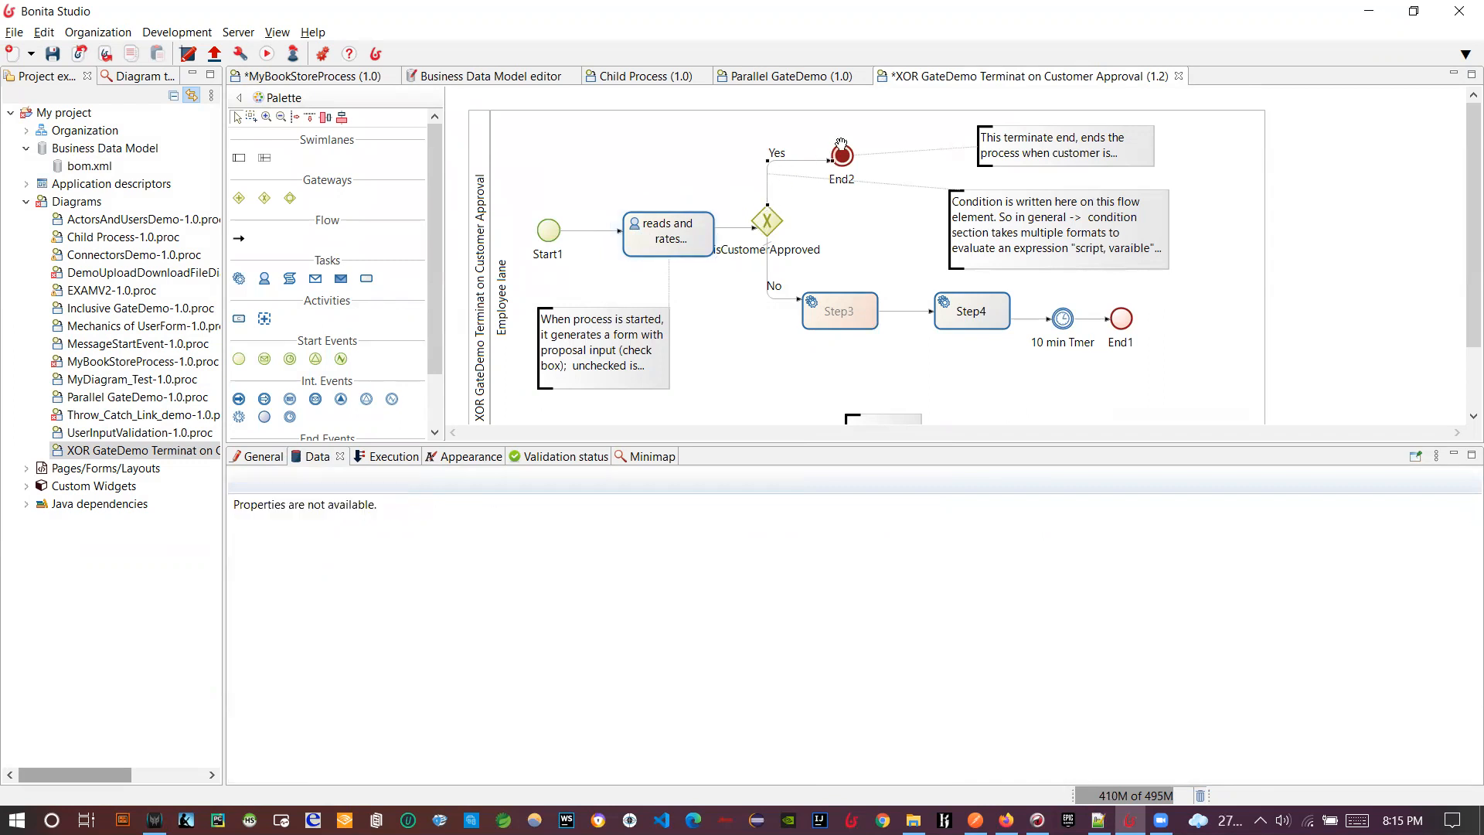
{"action": "left_click", "coordinate": [663, 246]}
{"action": "left_click", "coordinate": [54, 57]}
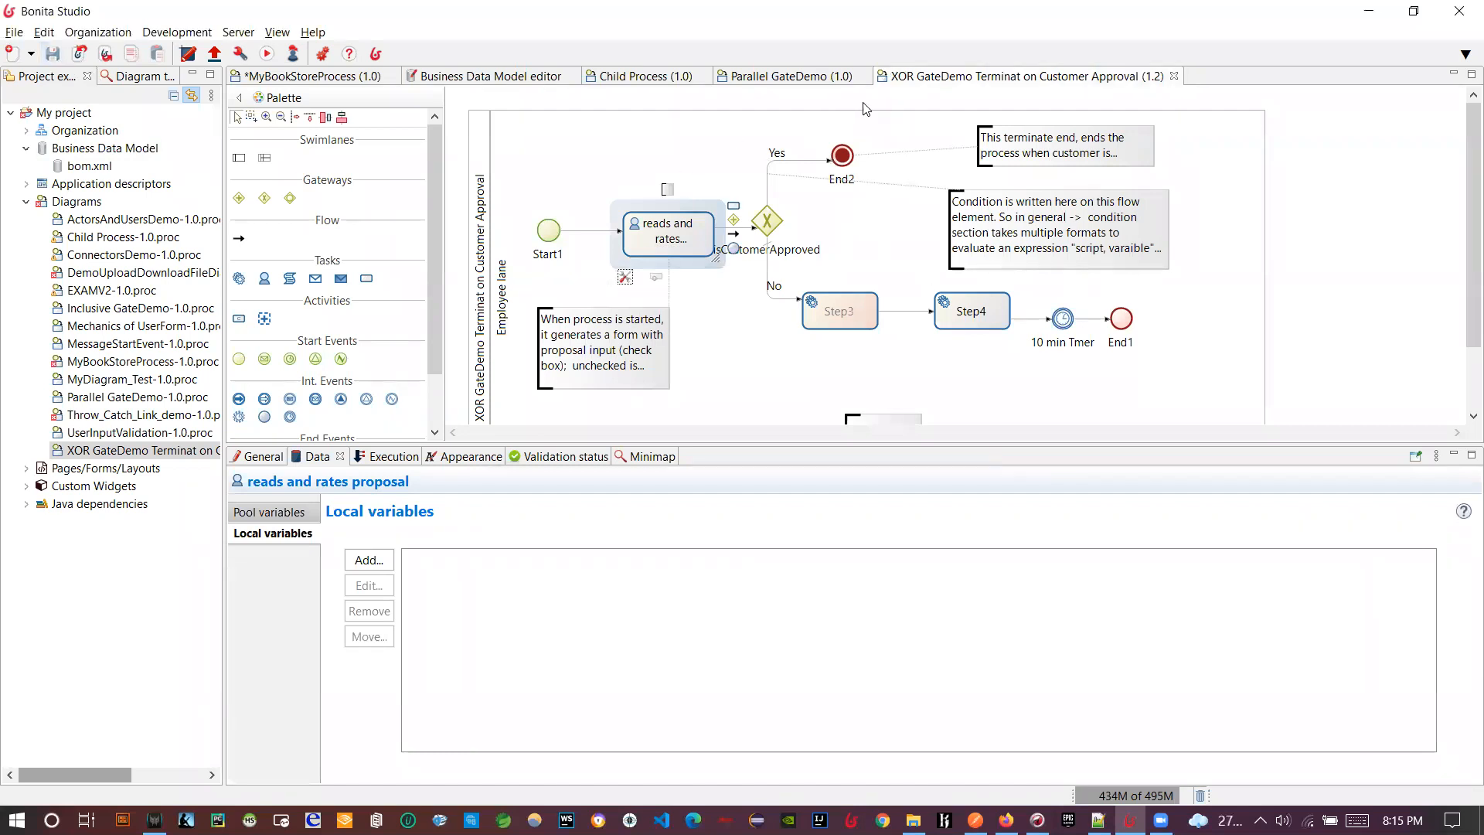
- Run the process, take the reads and rates proposal task, and submit it with Proposal_input 'test'
{"action": "left_click", "coordinate": [267, 54]}
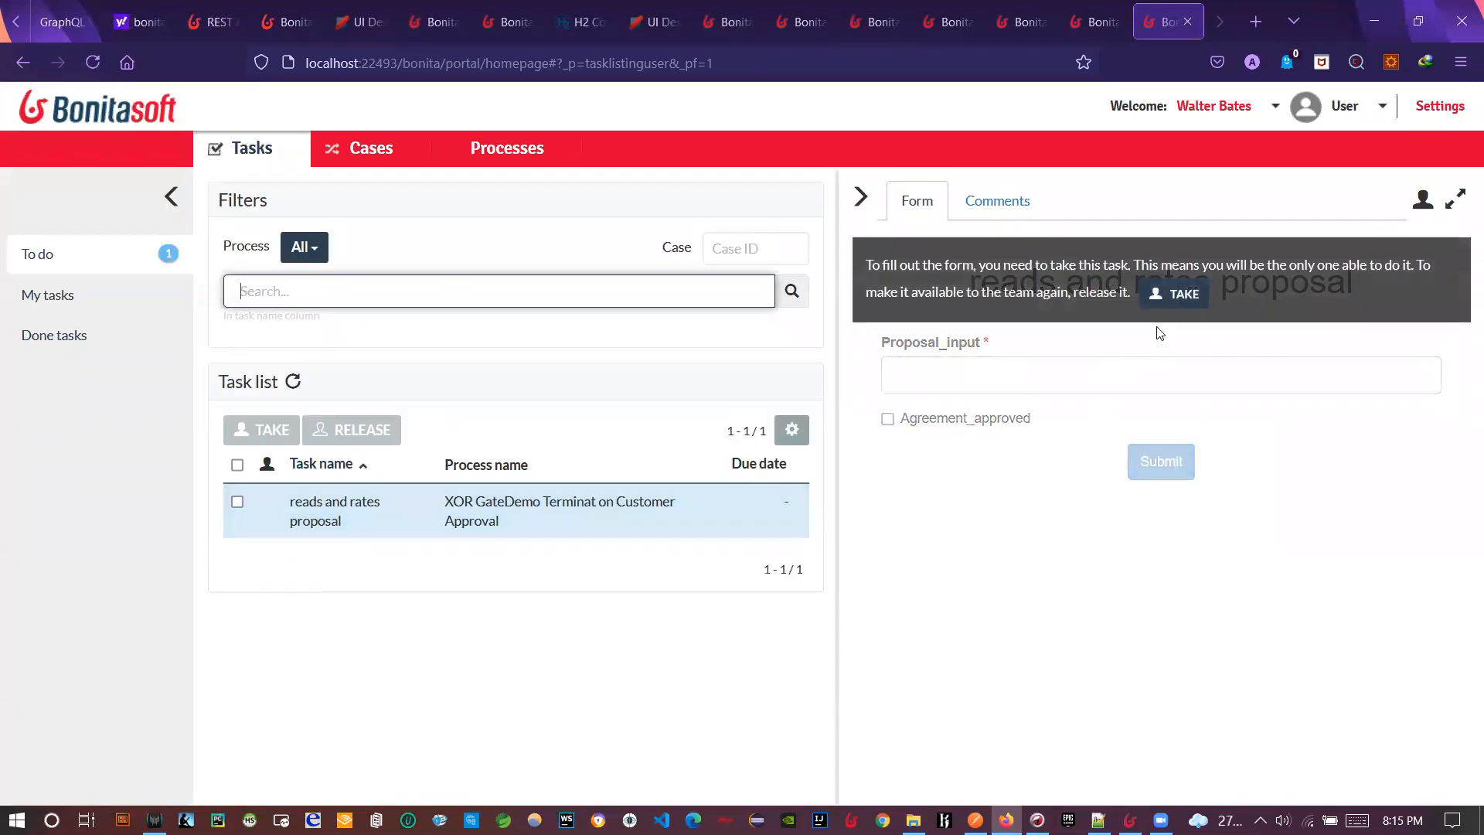
{"action": "left_click", "coordinate": [1163, 296]}
{"action": "left_click", "coordinate": [991, 387]}
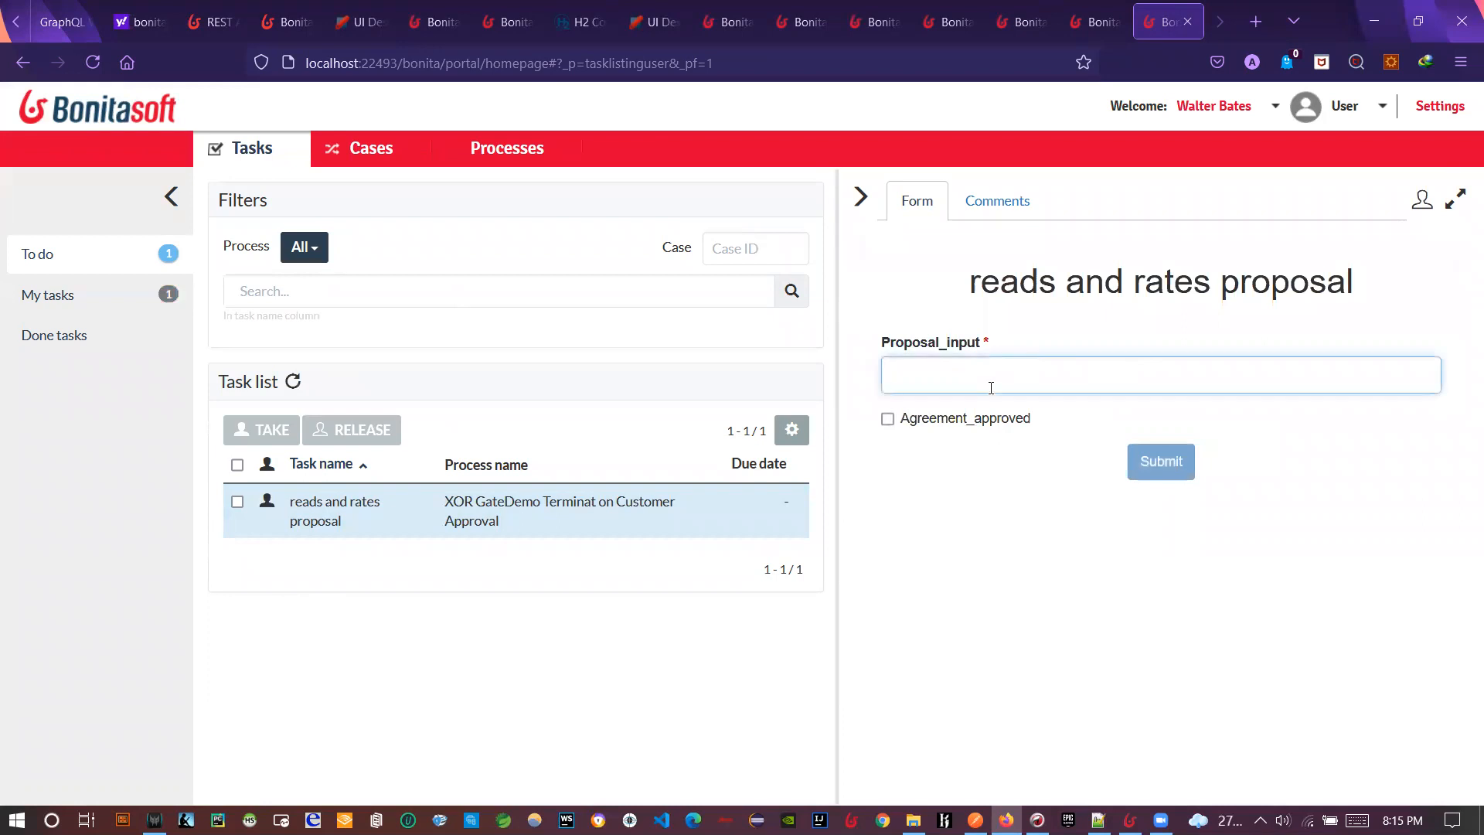
{"action": "type", "text": "test"}
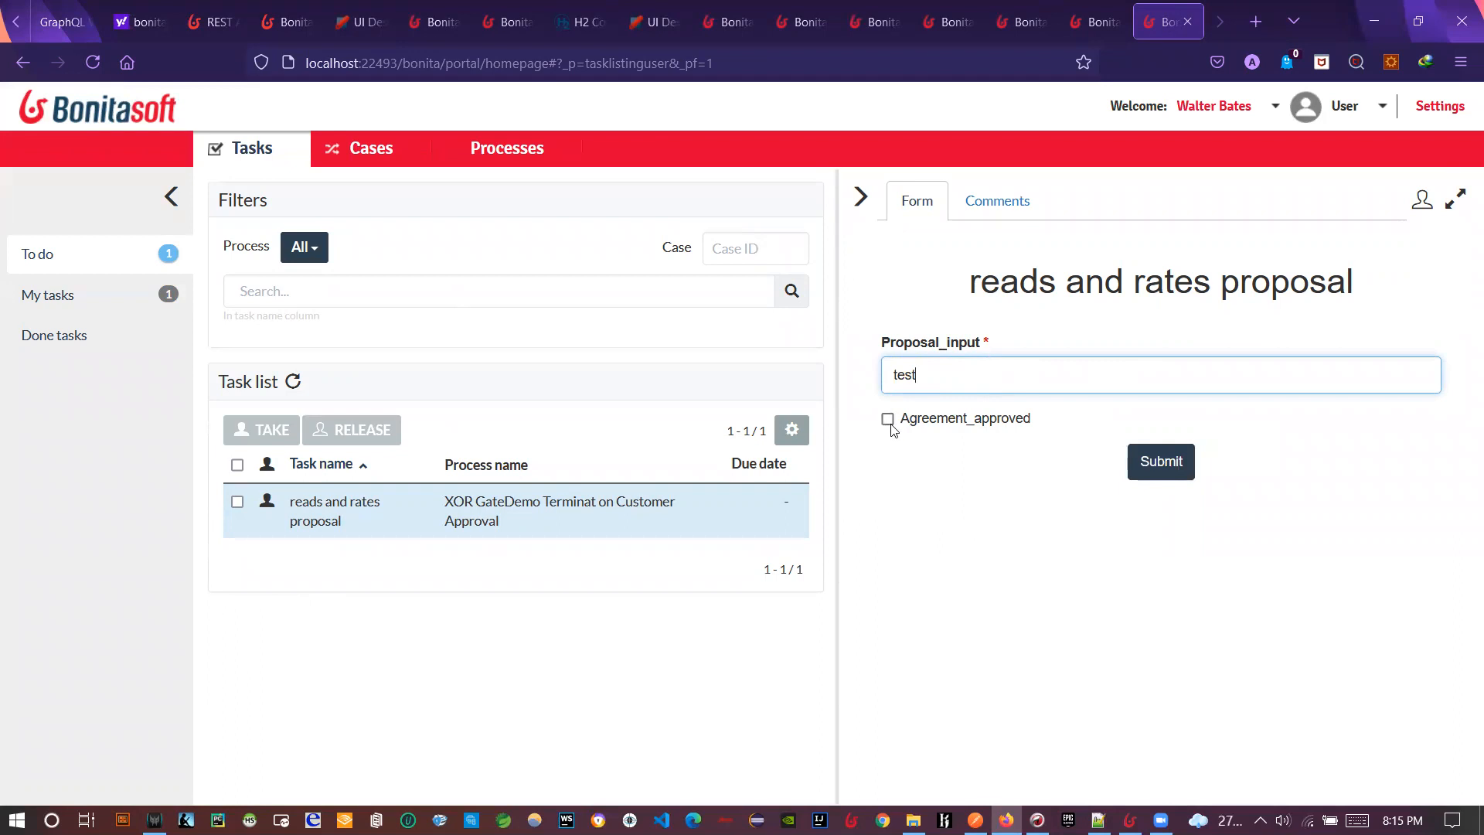
{"action": "key", "text": "alt+Tab"}
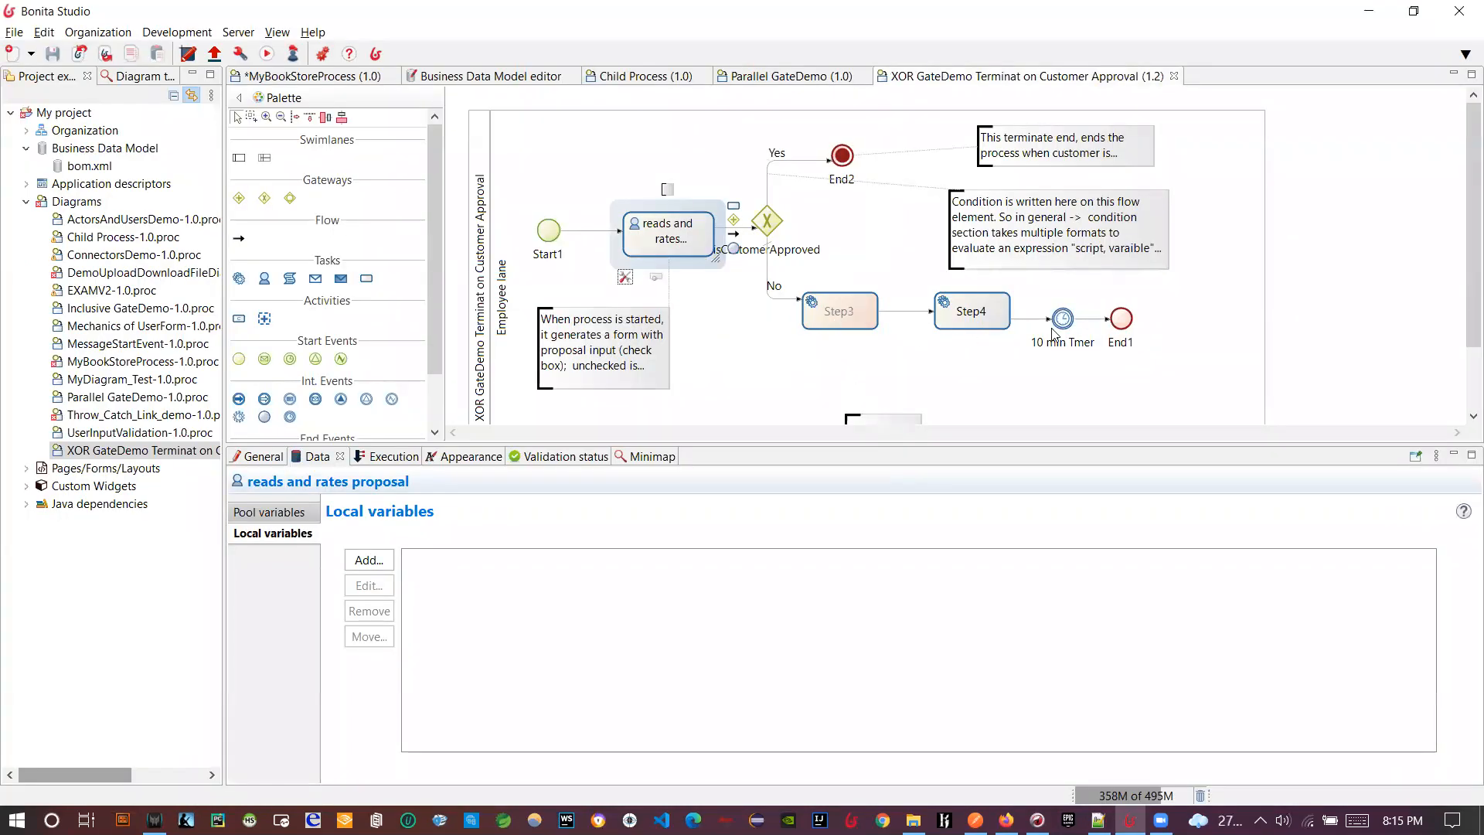
{"action": "key", "text": "alt+Tab"}
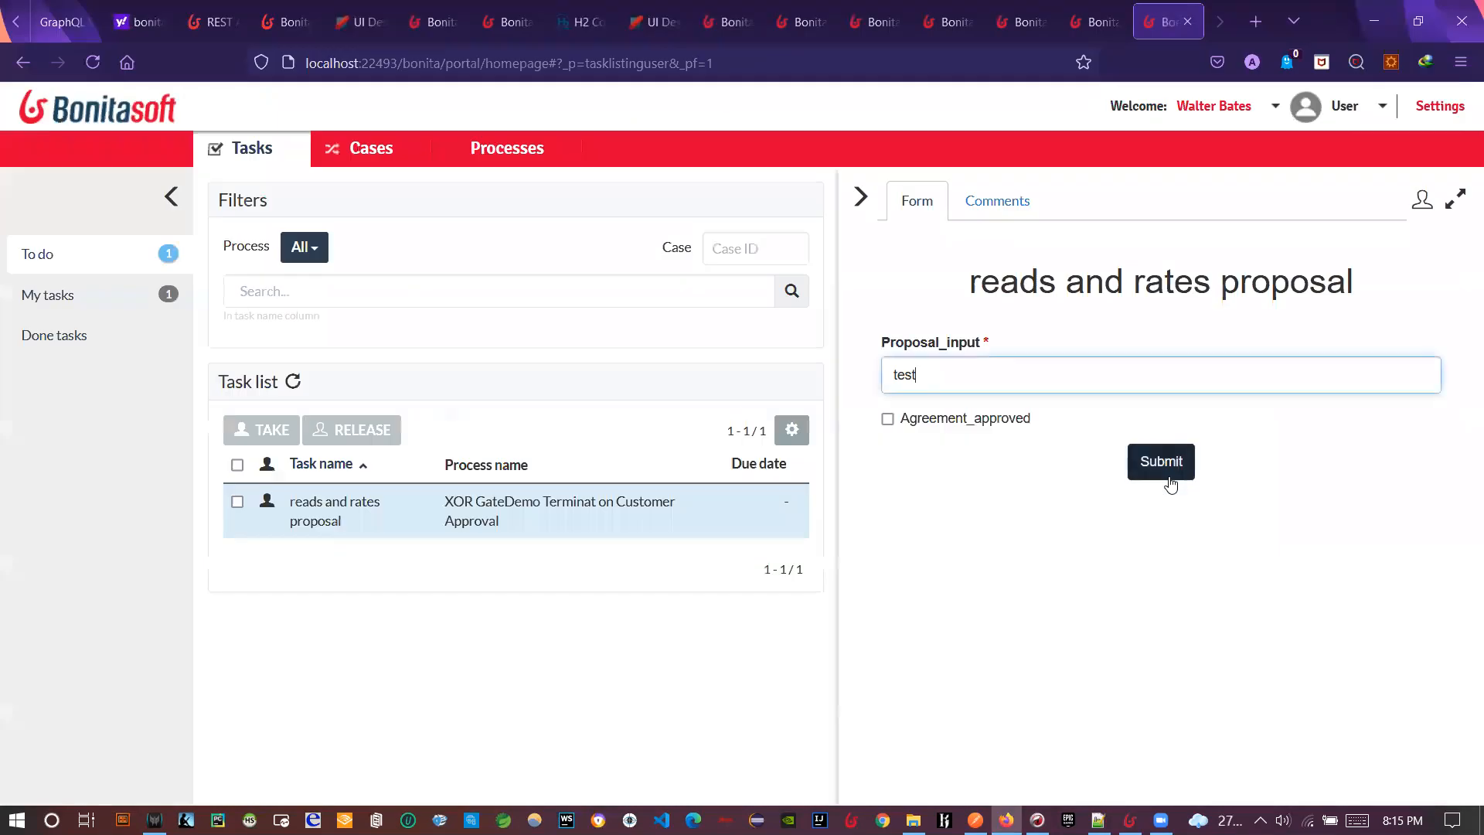
{"action": "left_click", "coordinate": [1162, 463]}
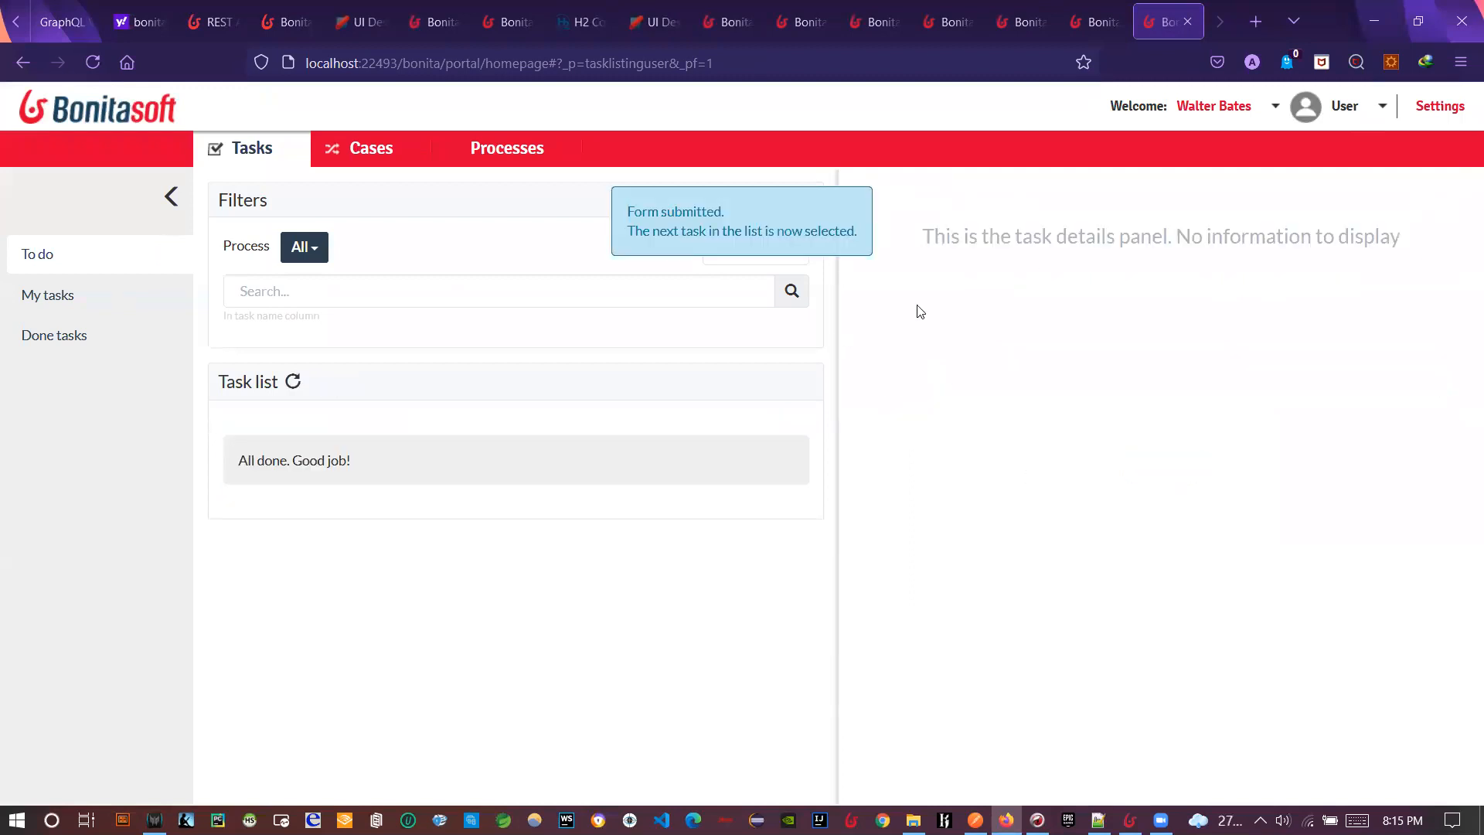
- As Administrator, open case 6007 and check its four done tasks, including Step3 and Step4
{"action": "left_click", "coordinate": [1345, 107]}
{"action": "left_click", "coordinate": [1345, 189]}
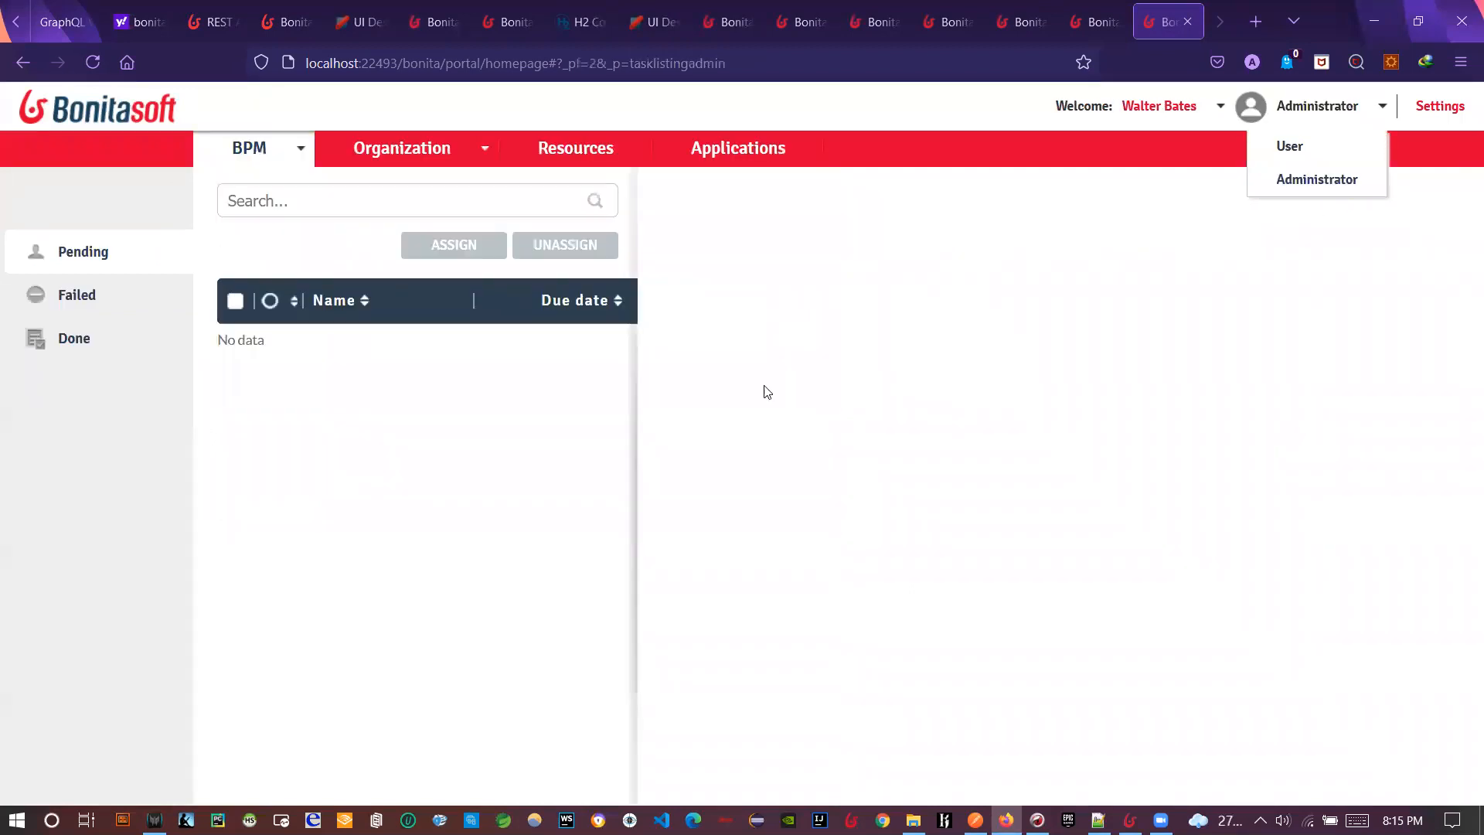
{"action": "left_click", "coordinate": [251, 151]}
{"action": "left_click", "coordinate": [257, 220]}
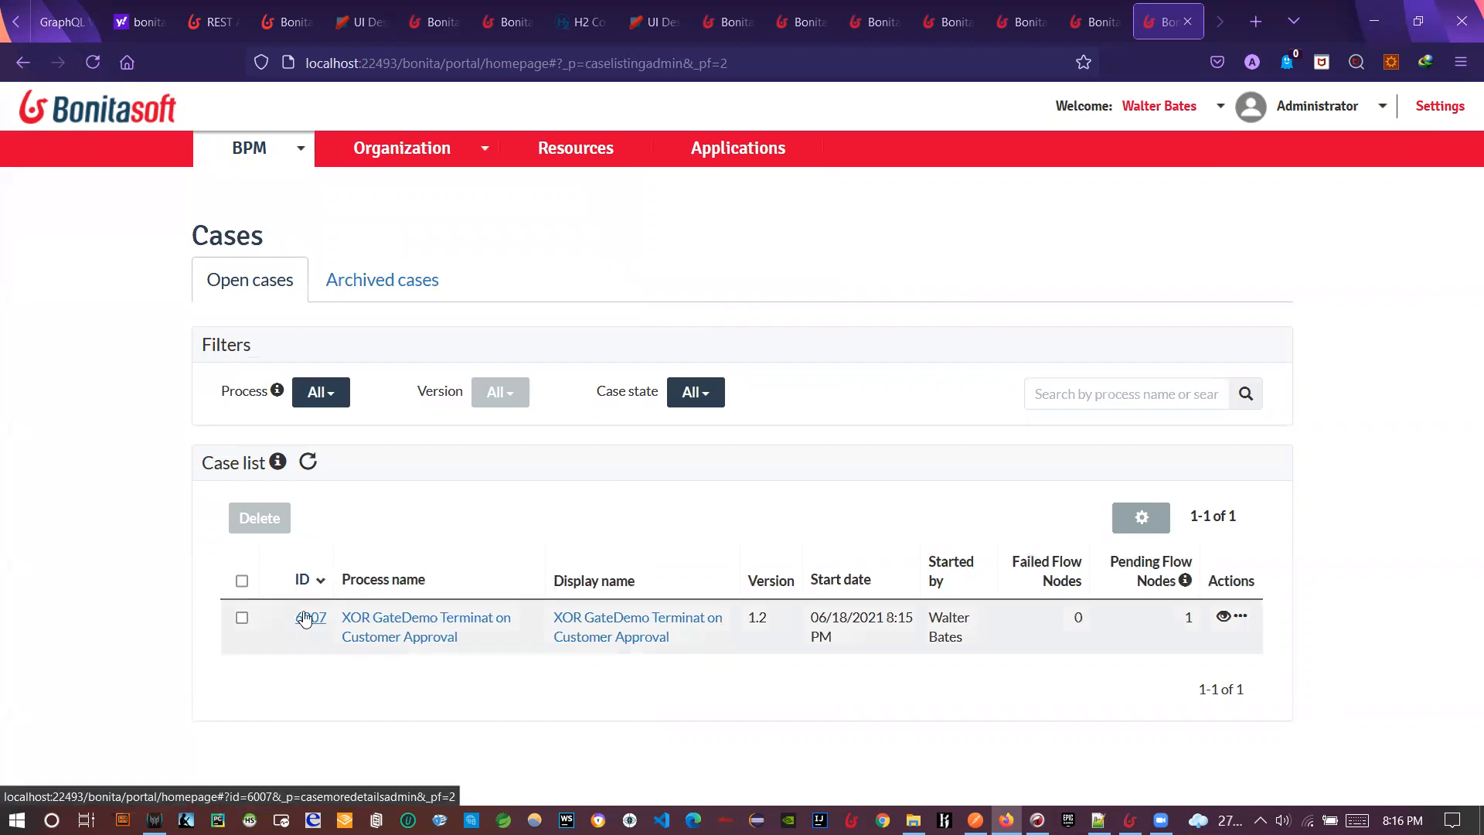
{"action": "left_click", "coordinate": [305, 620]}
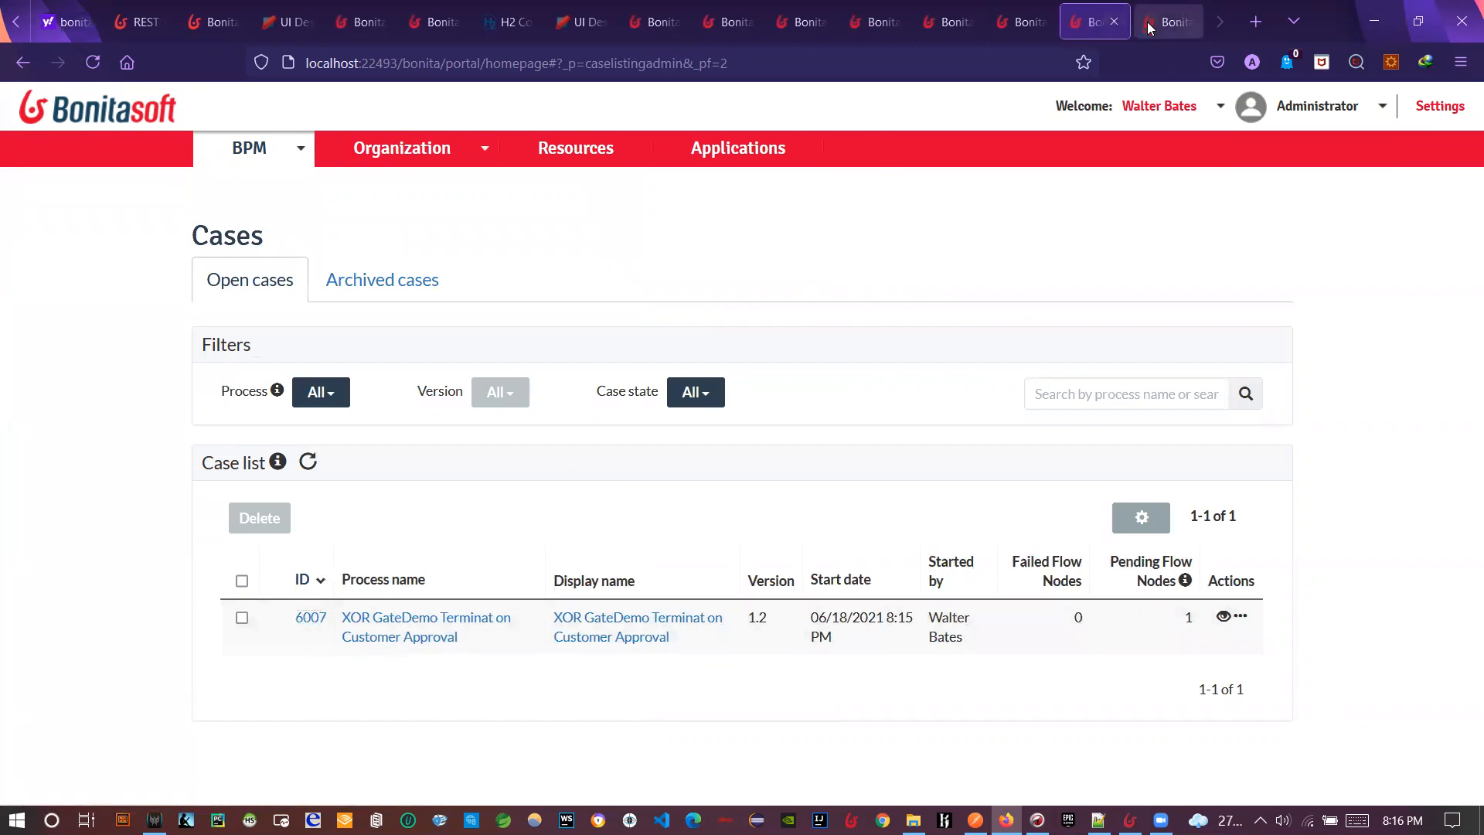
{"action": "scroll", "coordinate": [980, 511], "scroll_direction": "down", "scroll_amount": 3}
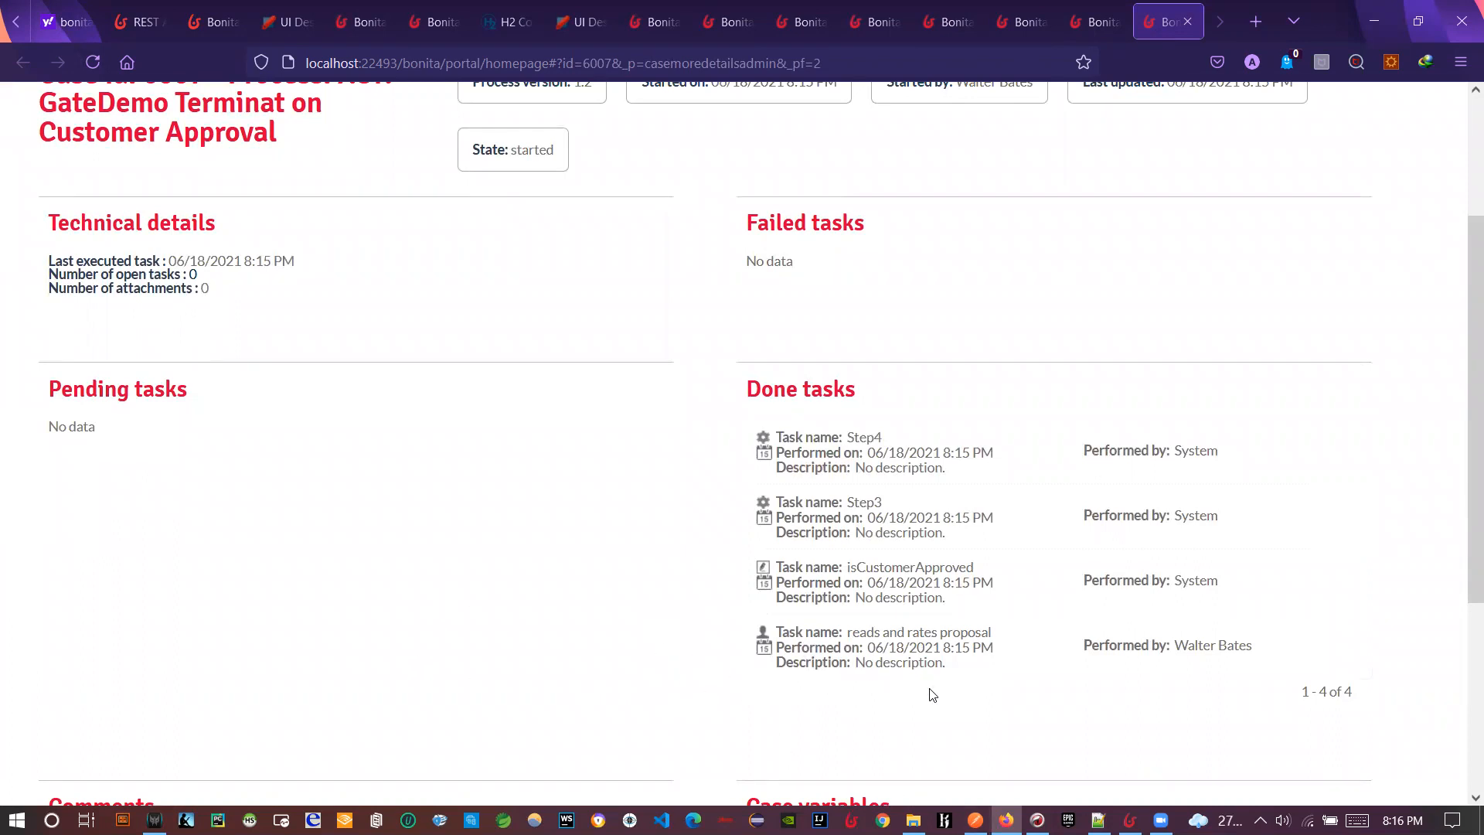
{"action": "key", "text": "alt+Tab"}
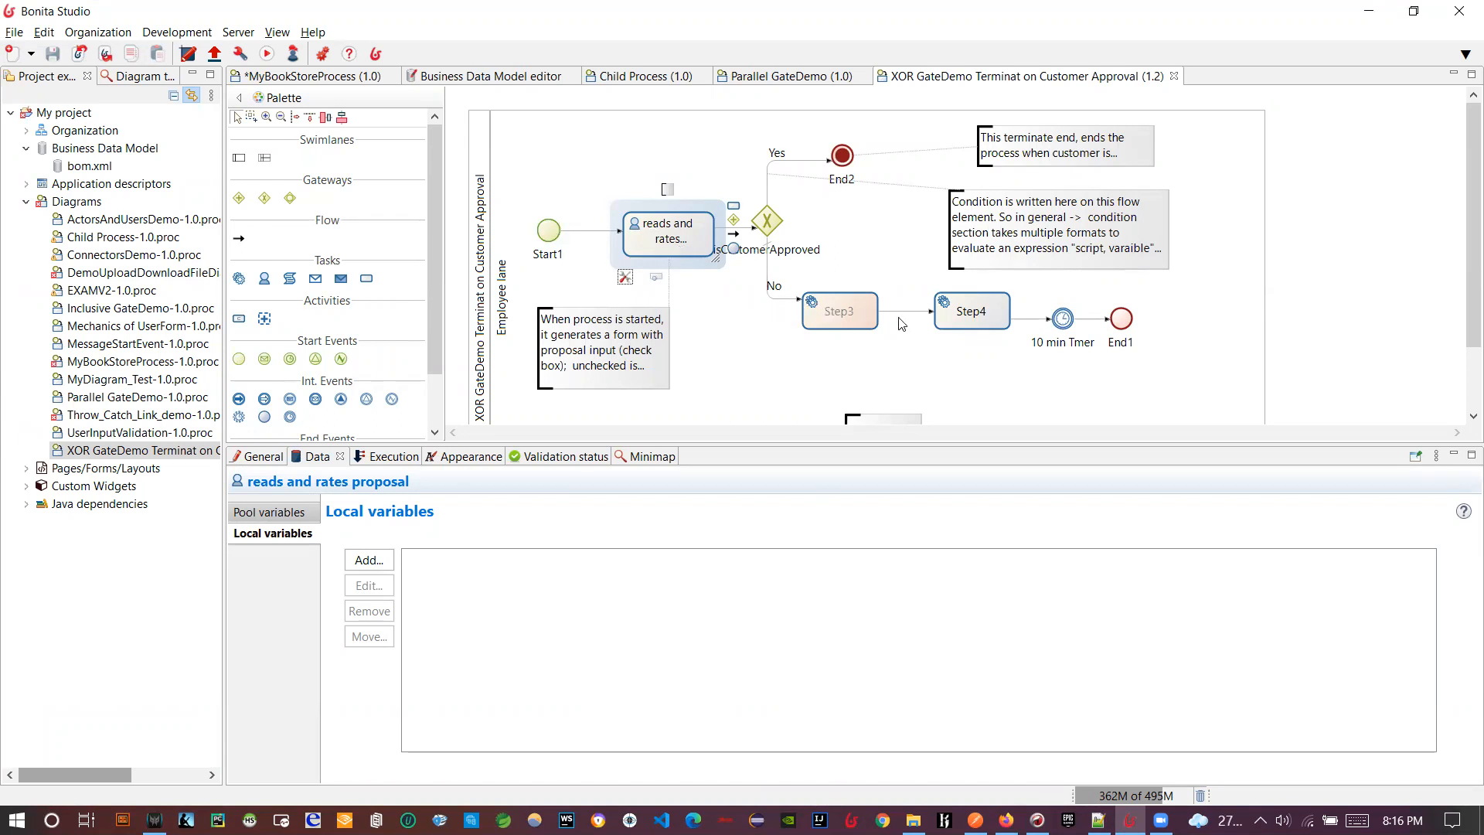
- Run the process again and submit the proposal task with 'test2' and Agreement_approved ticked
{"action": "left_click", "coordinate": [264, 57]}
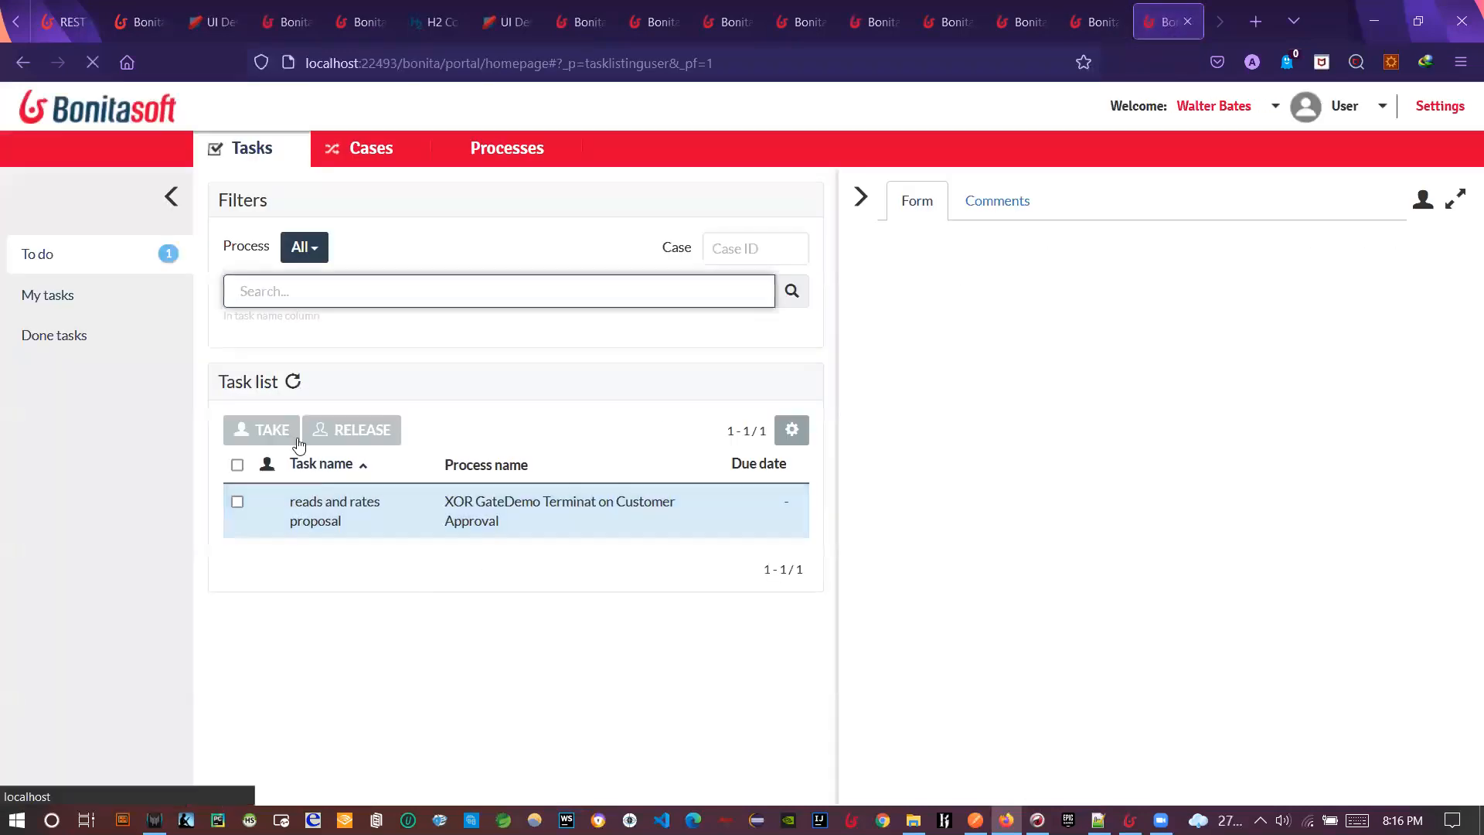
{"action": "mouse_move", "coordinate": [1000, 454]}
{"action": "left_click", "coordinate": [1182, 298]}
{"action": "left_click", "coordinate": [987, 373]}
{"action": "type", "text": "test2"}
{"action": "left_click", "coordinate": [888, 420]}
{"action": "key", "text": "alt+Tab"}
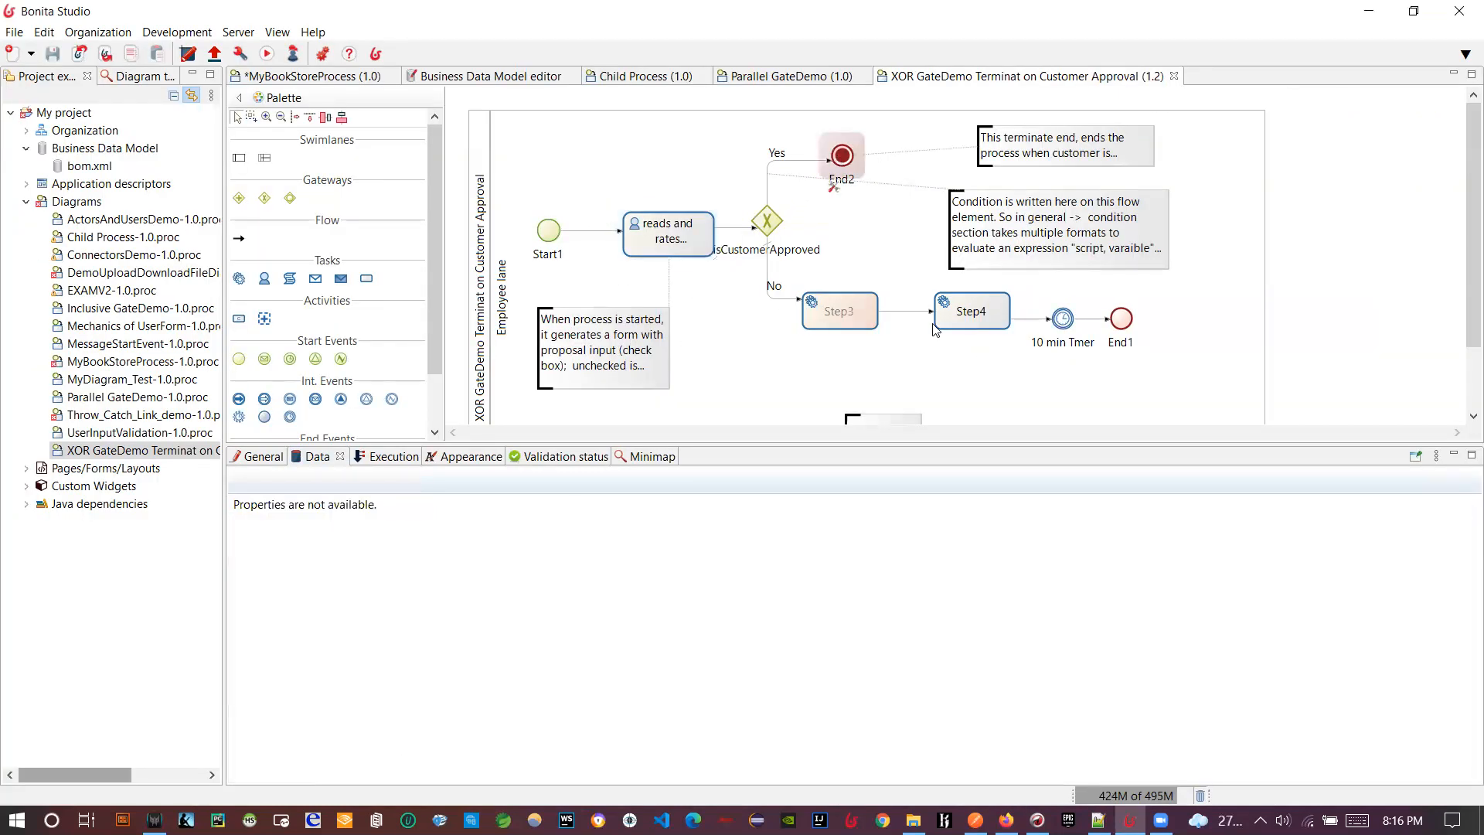
{"action": "key", "text": "alt+Tab"}
{"action": "left_click", "coordinate": [1160, 465]}
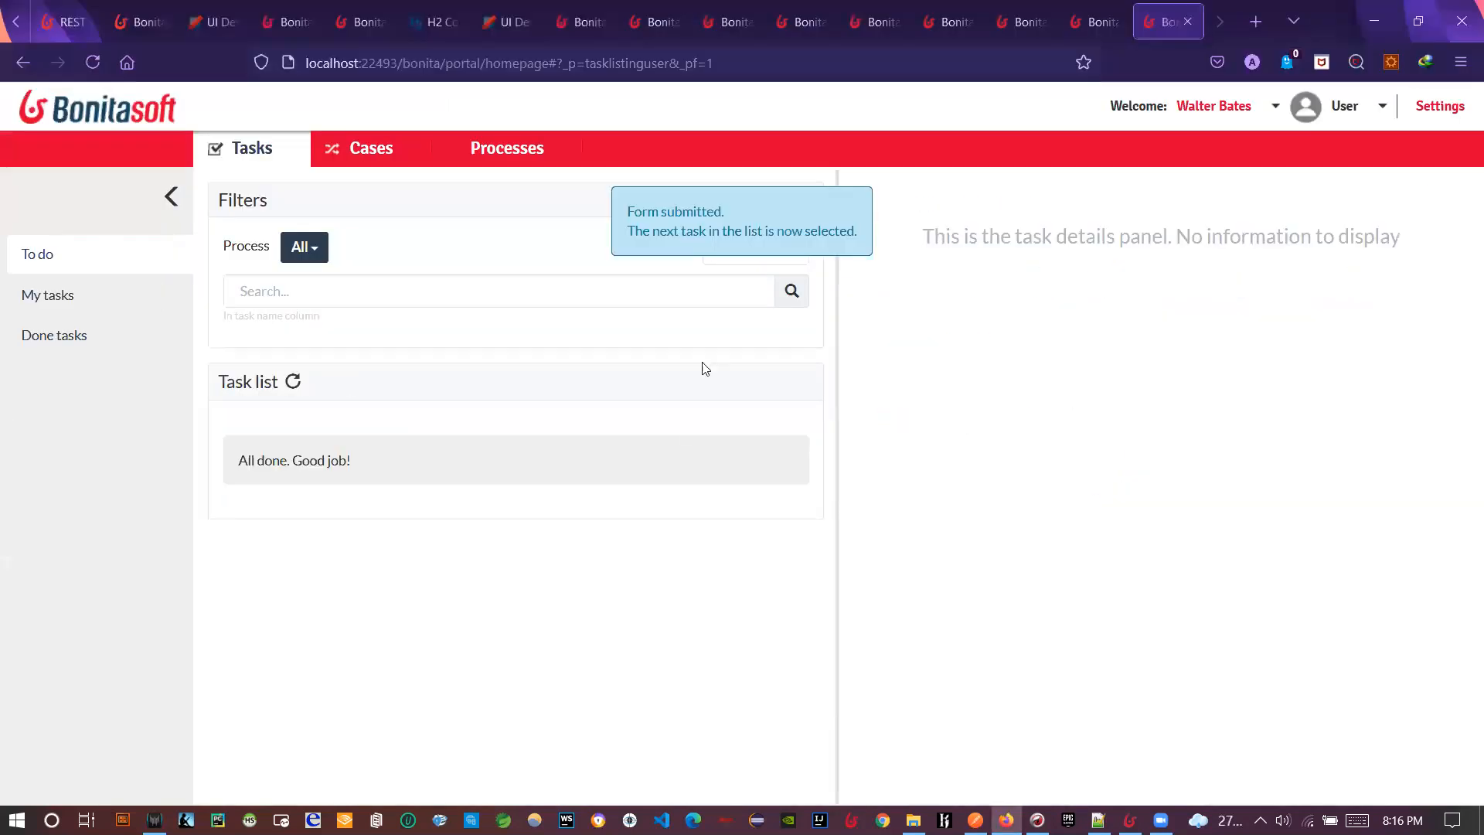
- As Administrator, open archived case 6008 to confirm it completed with two done tasks
{"action": "left_click", "coordinate": [1370, 116]}
{"action": "left_click", "coordinate": [1346, 180]}
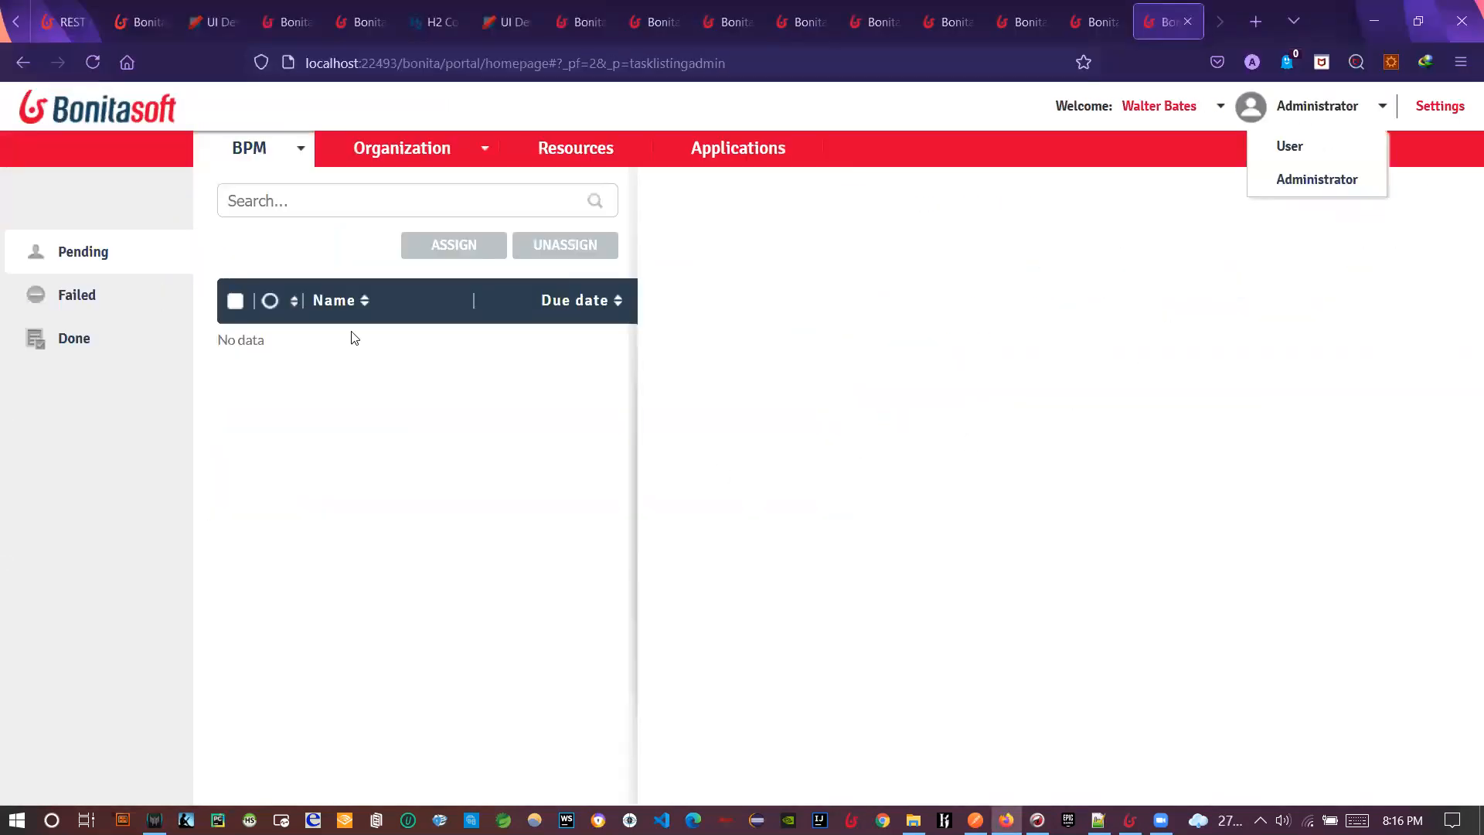
{"action": "left_click", "coordinate": [275, 163]}
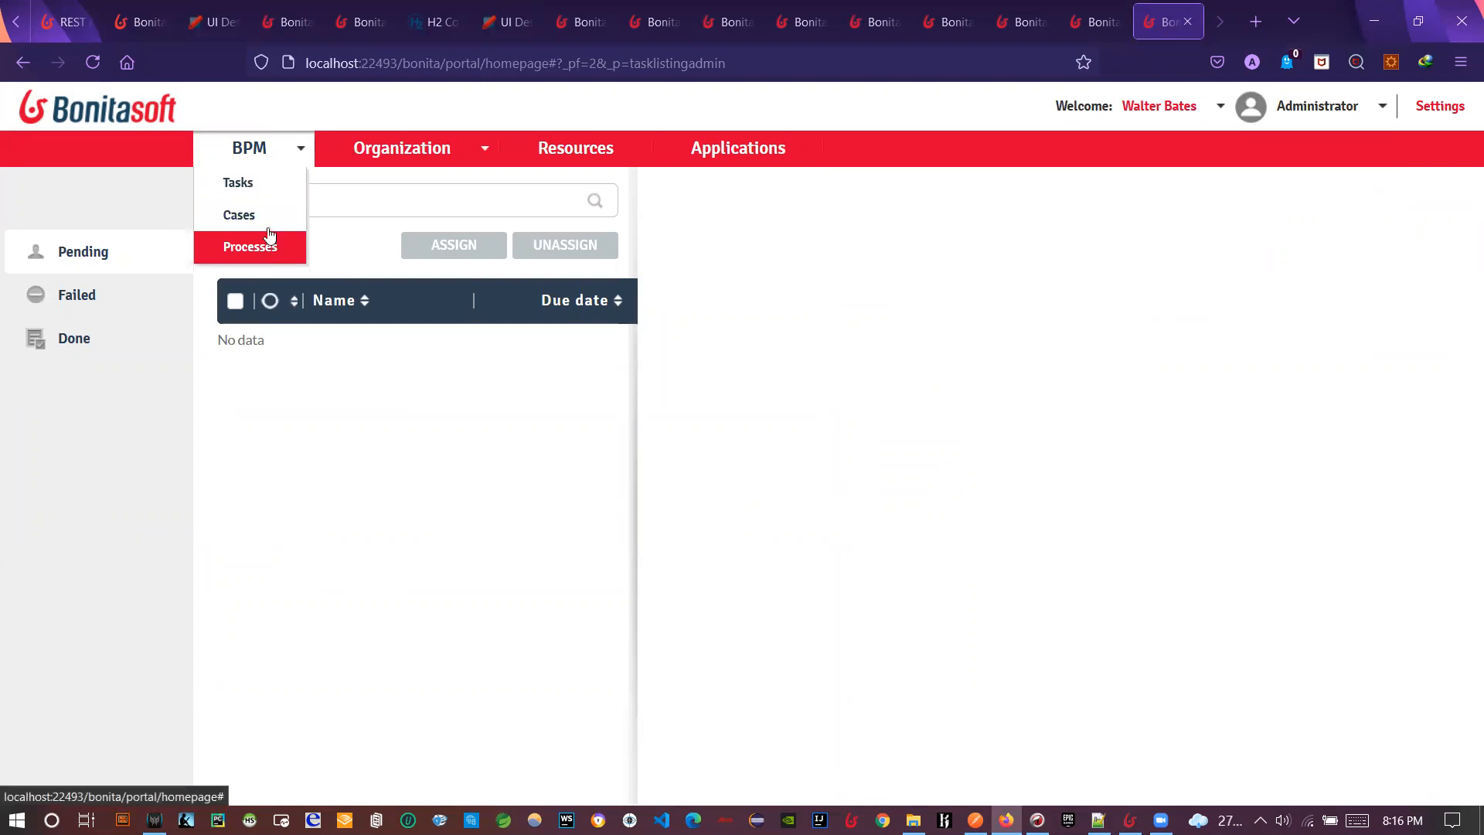
{"action": "left_click", "coordinate": [270, 213]}
{"action": "left_click", "coordinate": [400, 284]}
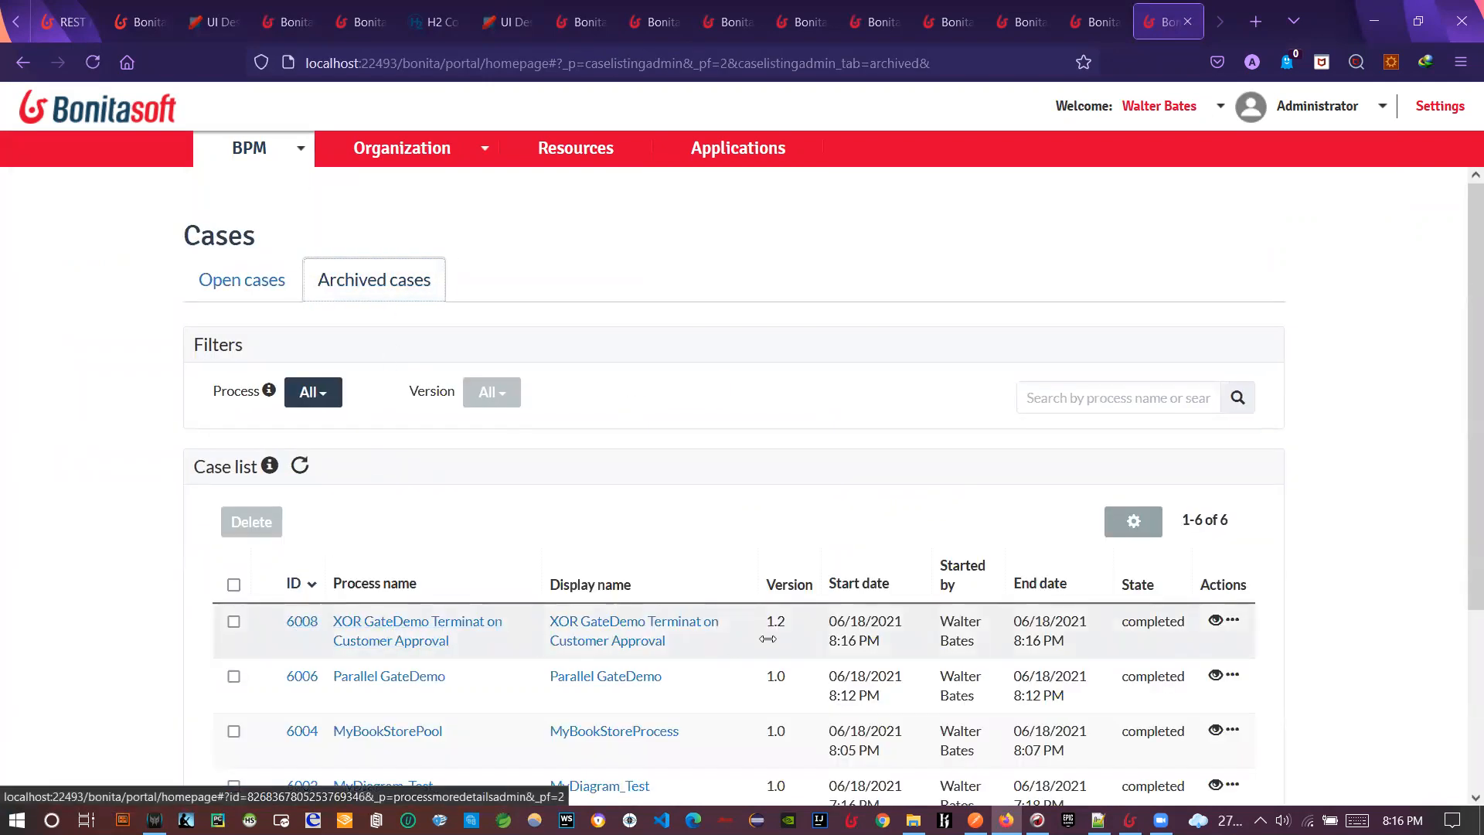
{"action": "left_click", "coordinate": [303, 620]}
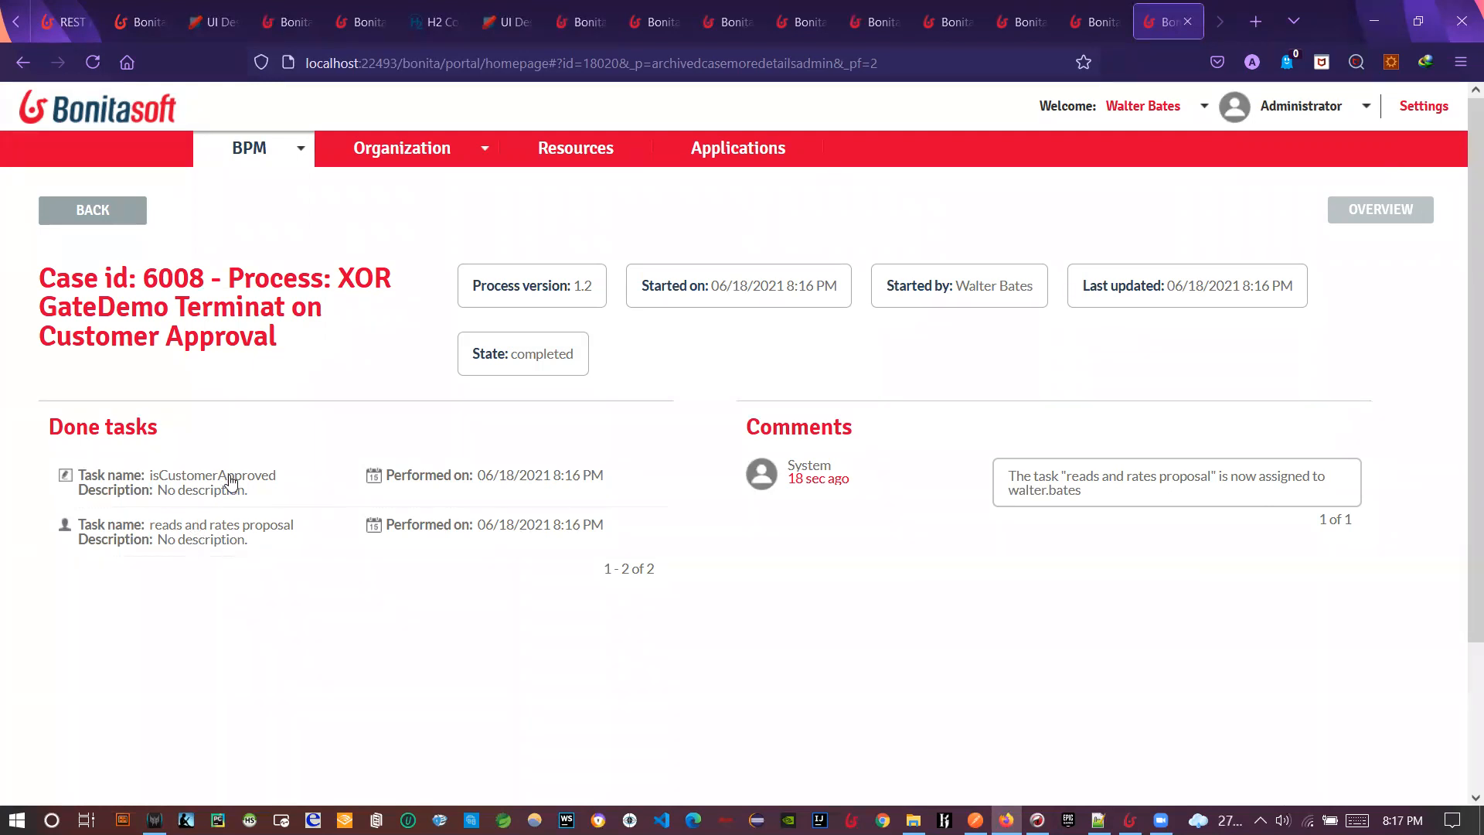
- In Studio, re-select the reads and rates task, XOR gateway and End2 end event
{"action": "key", "text": "alt+Tab"}
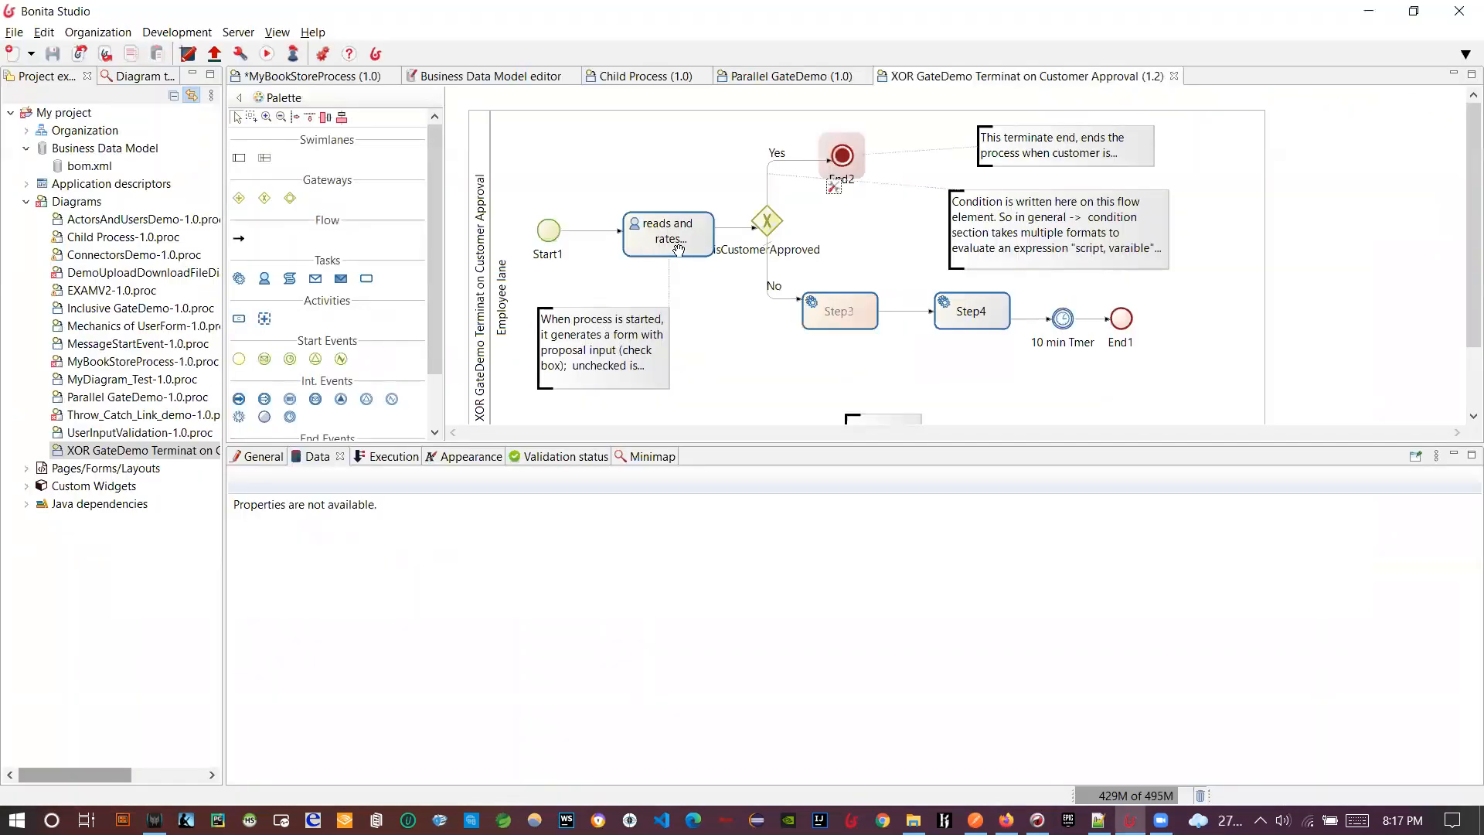
{"action": "left_click", "coordinate": [681, 248]}
{"action": "left_click", "coordinate": [764, 226]}
{"action": "left_click", "coordinate": [843, 158]}
- Add a terminate end event End3 below Step3, connected from Step3 by a new flow
{"action": "scroll", "coordinate": [797, 340], "scroll_direction": "down", "scroll_amount": 1}
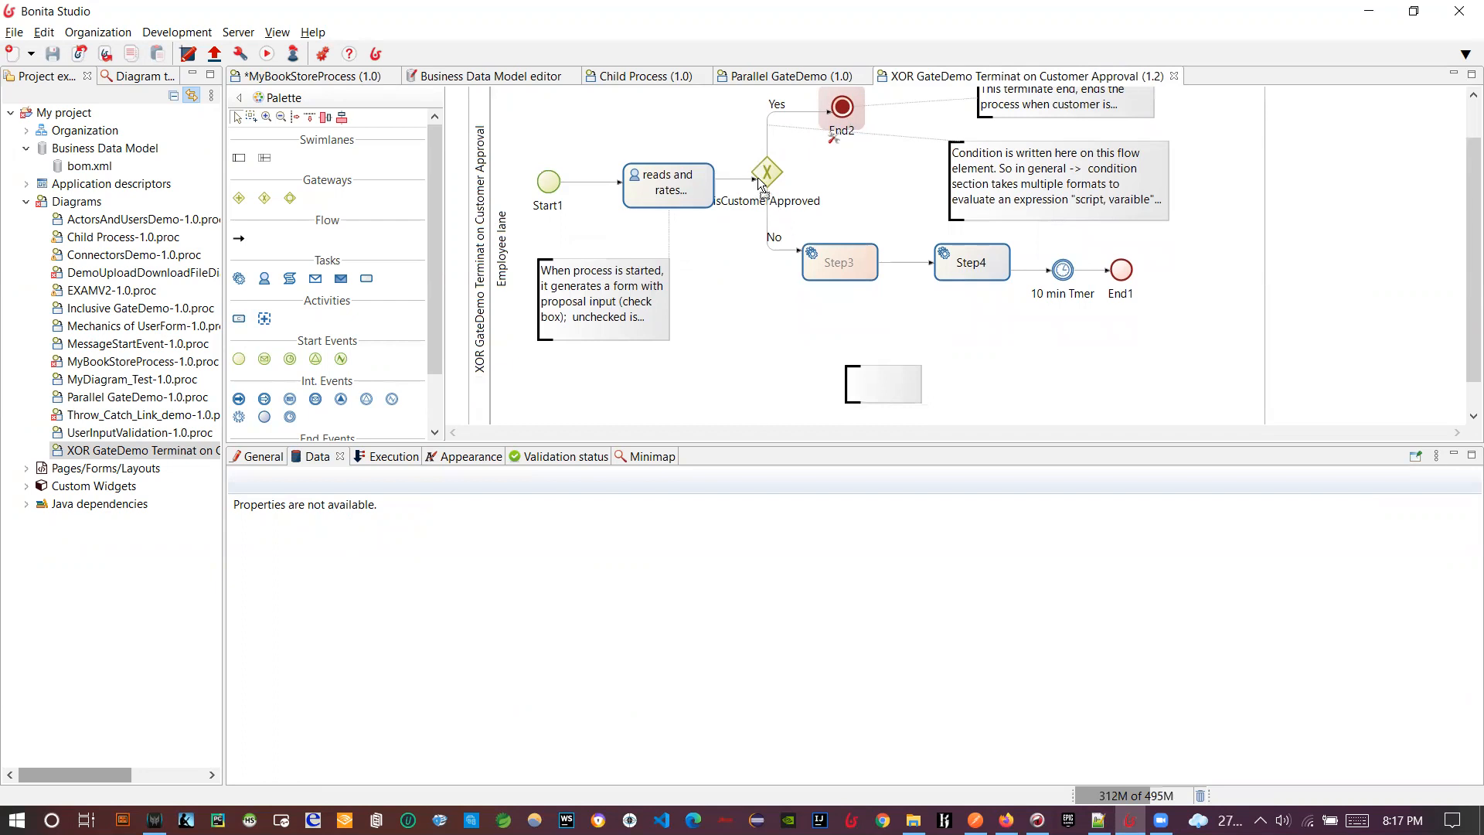
{"action": "left_click", "coordinate": [838, 270]}
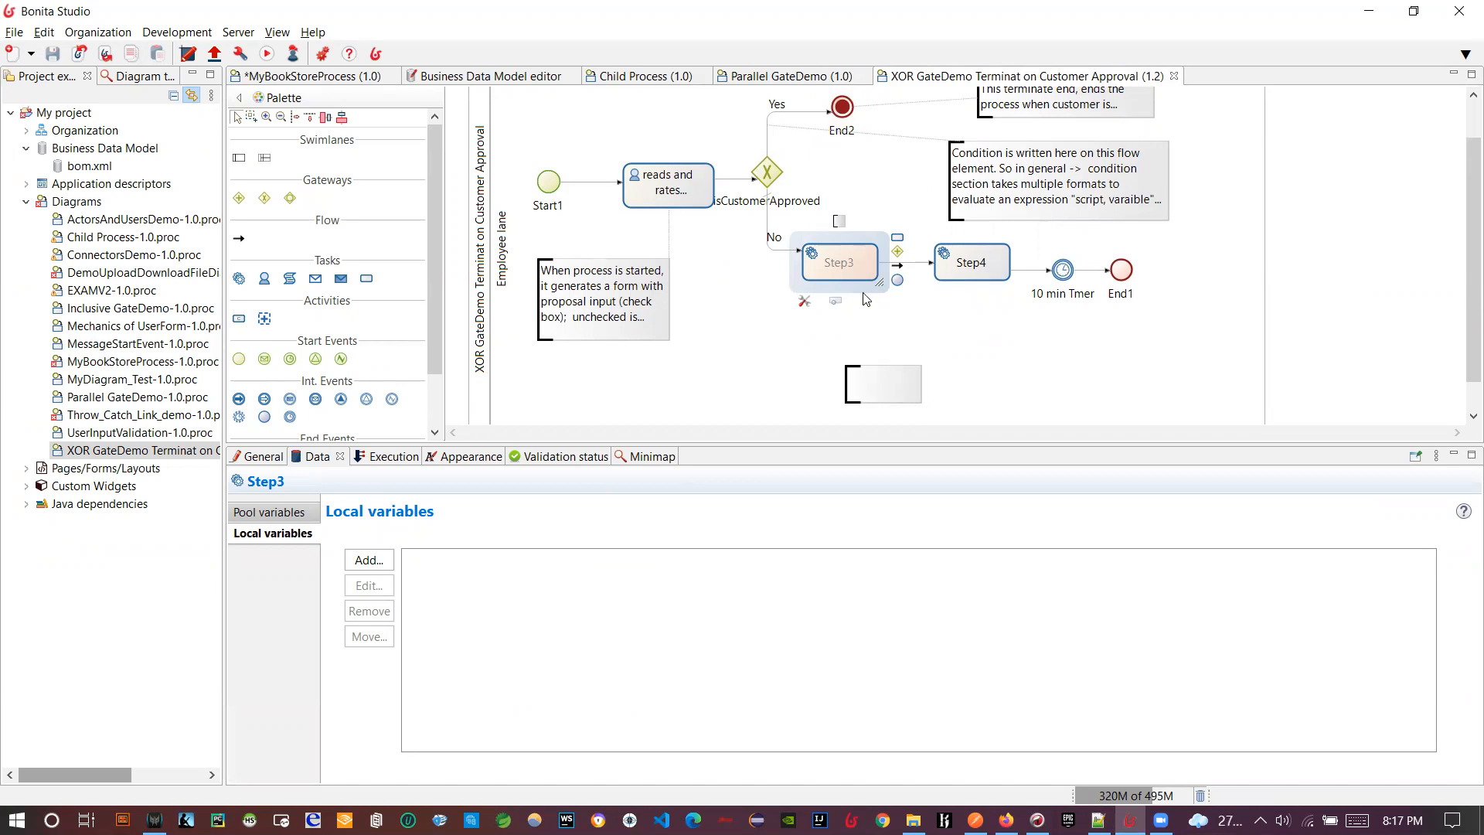
{"action": "left_click_drag", "start_coordinate": [897, 280], "coordinate": [879, 350]}
{"action": "scroll", "coordinate": [915, 411], "scroll_direction": "down", "scroll_amount": 1}
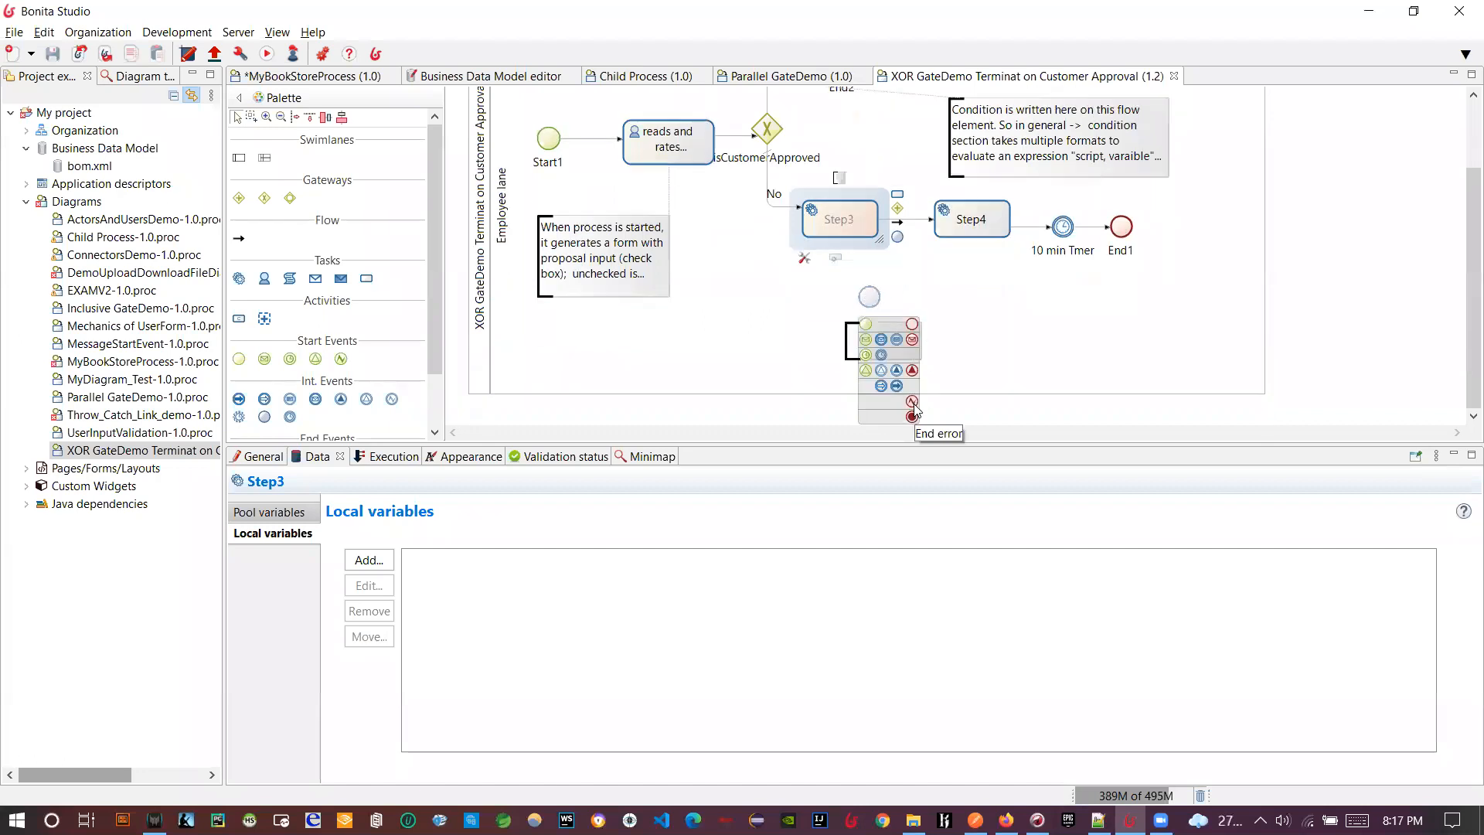
{"action": "left_click", "coordinate": [912, 418]}
{"action": "mouse_move", "coordinate": [864, 348]}
{"action": "left_mouse_down"}
{"action": "mouse_move", "coordinate": [929, 396]}
{"action": "mouse_move", "coordinate": [983, 366]}
{"action": "left_mouse_up"}
{"action": "left_click_drag", "start_coordinate": [869, 302], "coordinate": [827, 346]}
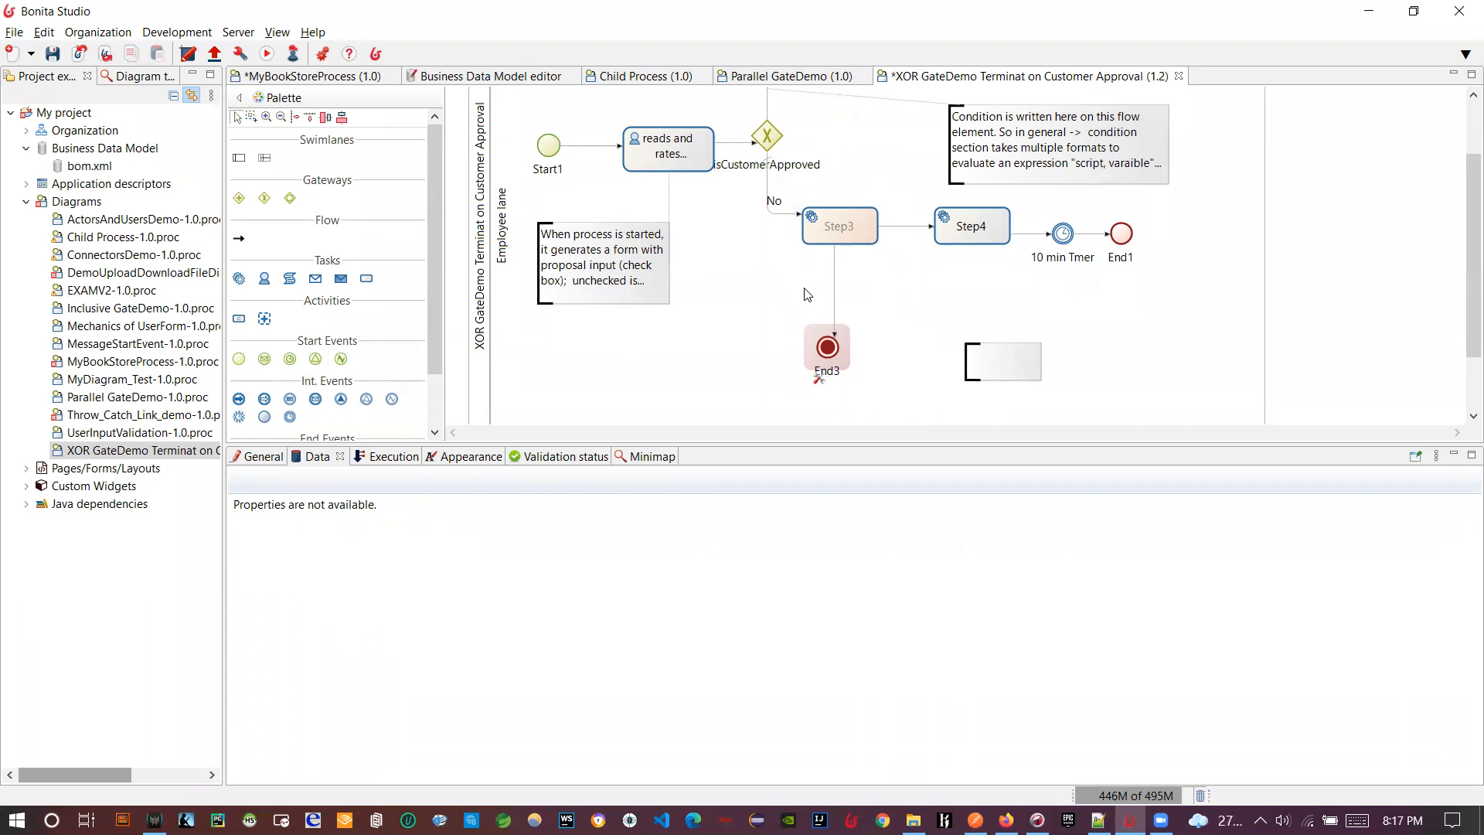
{"action": "left_click", "coordinate": [835, 277]}
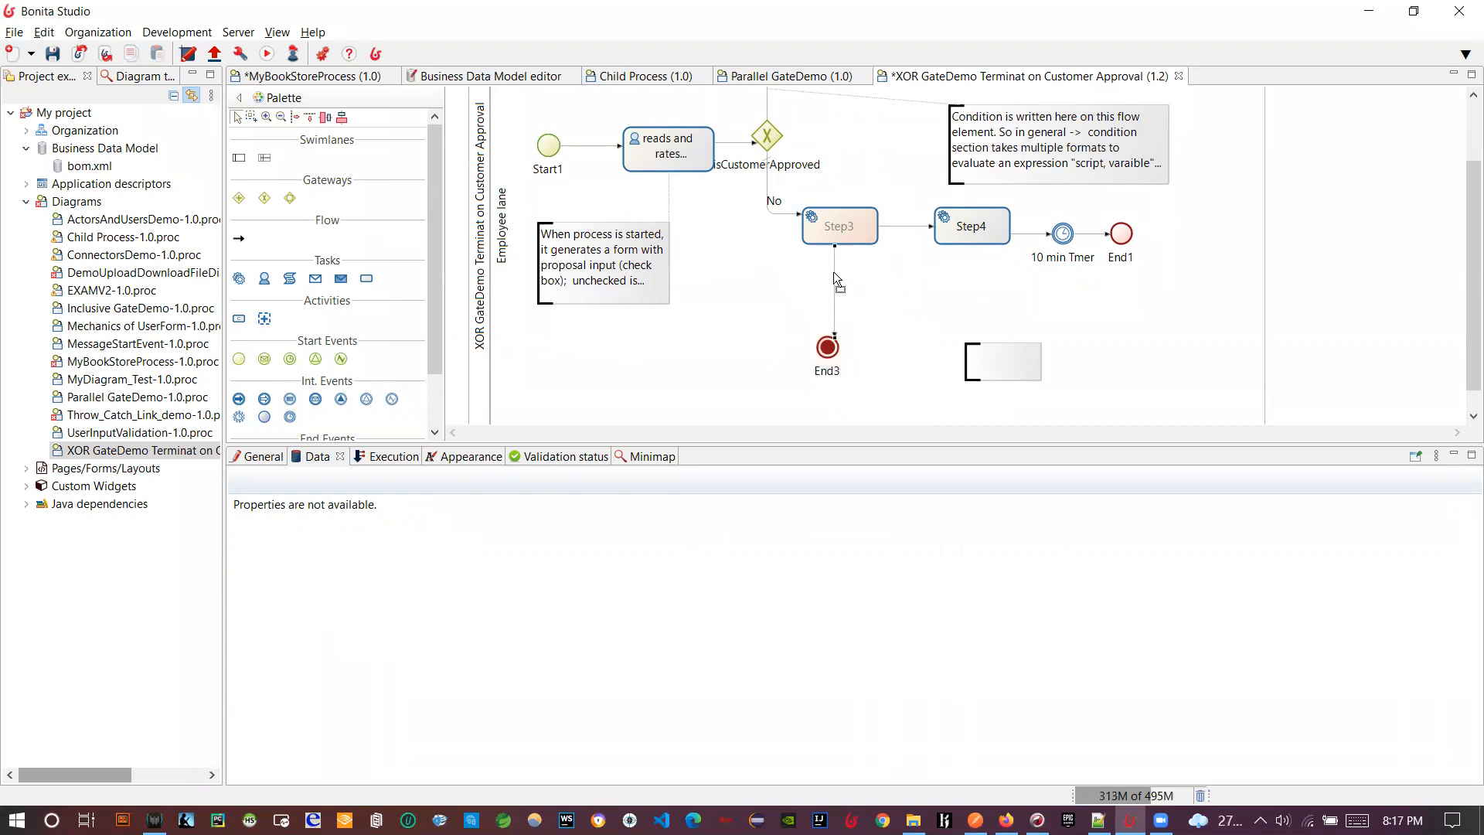
{"action": "left_click", "coordinate": [259, 456]}
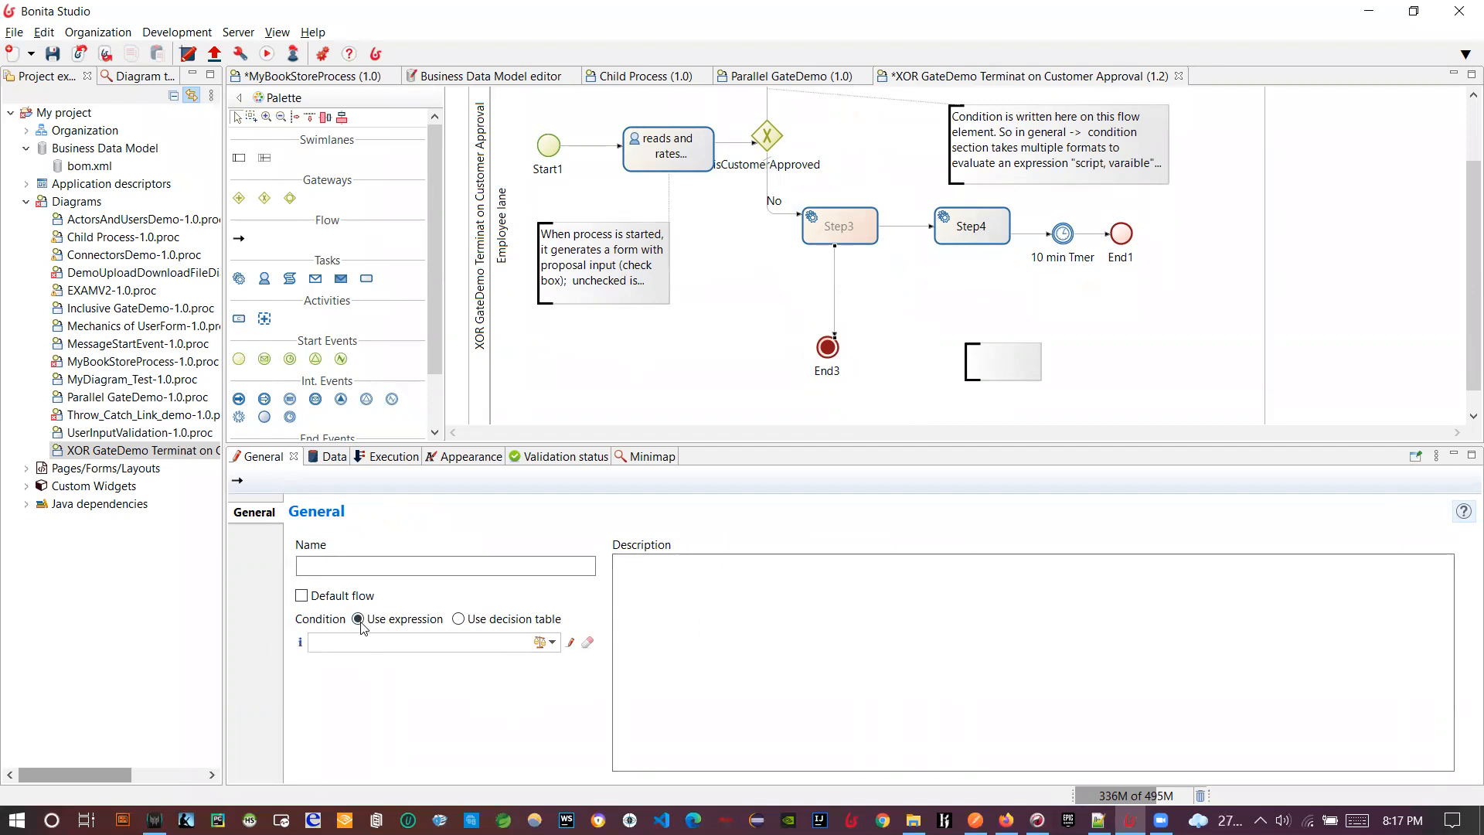
- Set the Yes flow's condition to Use decision table and open the table editor showing only the Default row
{"action": "left_click", "coordinate": [570, 643]}
{"action": "left_click", "coordinate": [968, 525]}
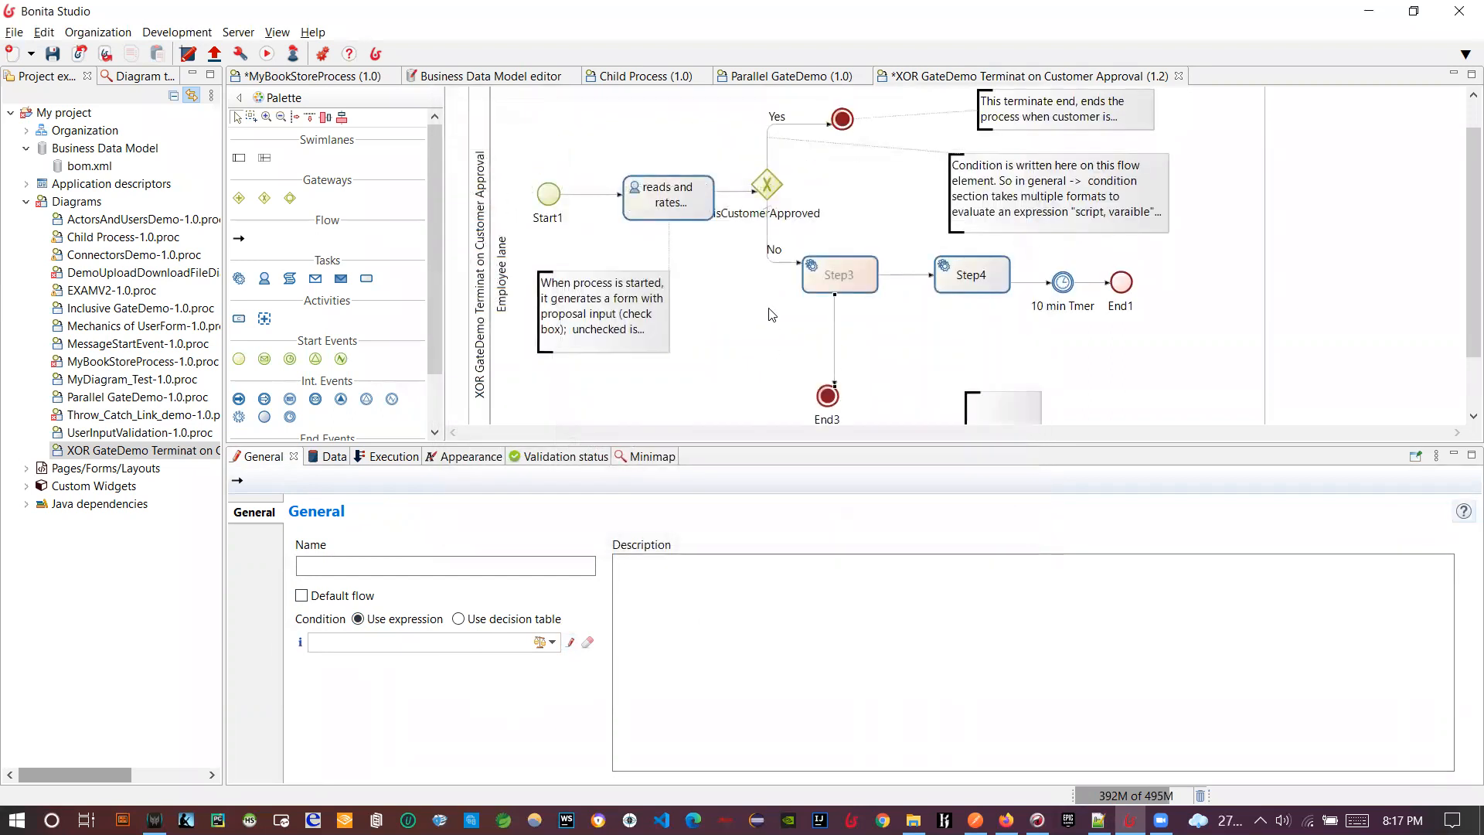
{"action": "left_click", "coordinate": [766, 154]}
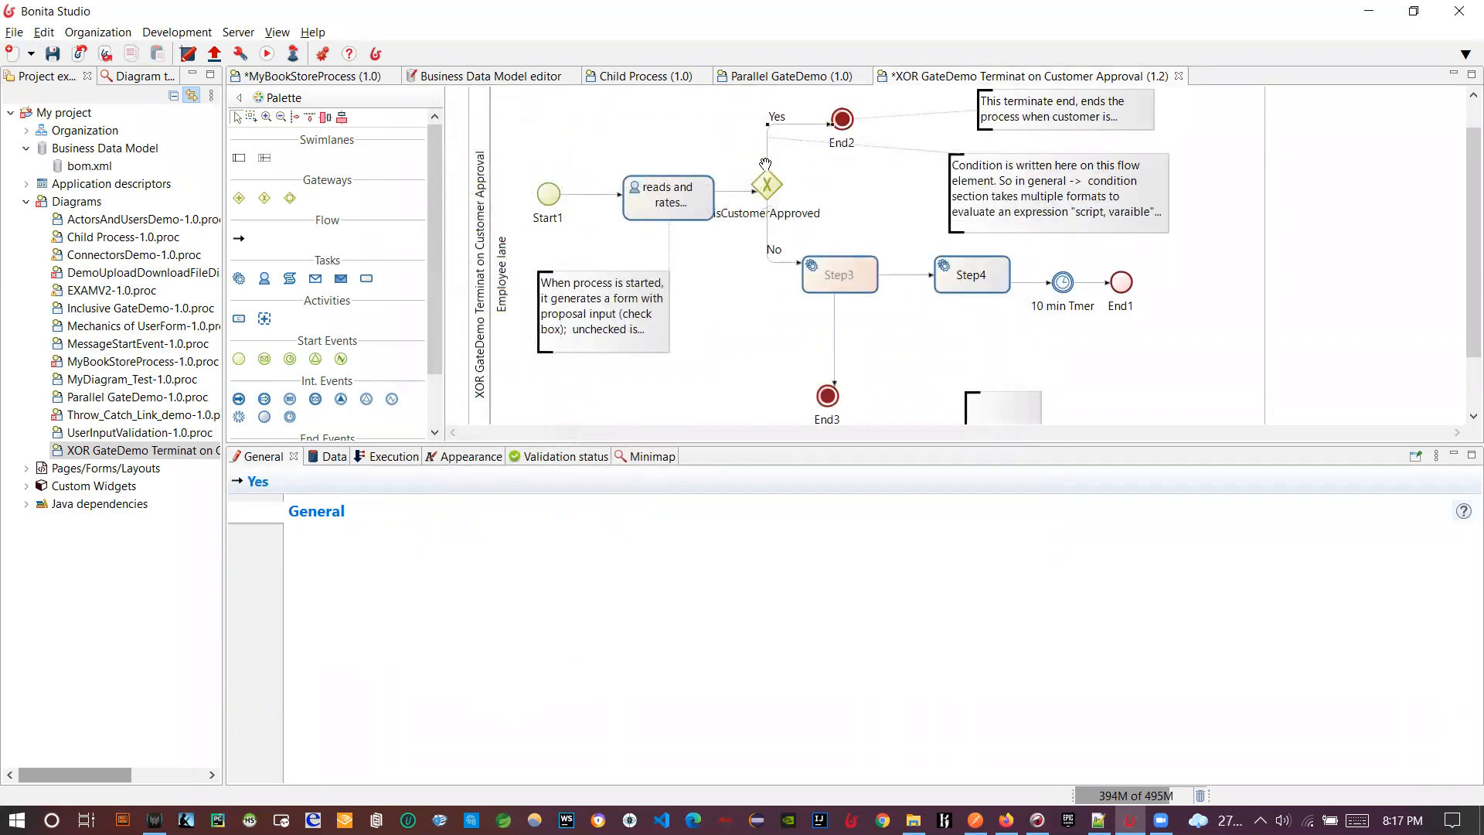
{"action": "left_click", "coordinate": [459, 622]}
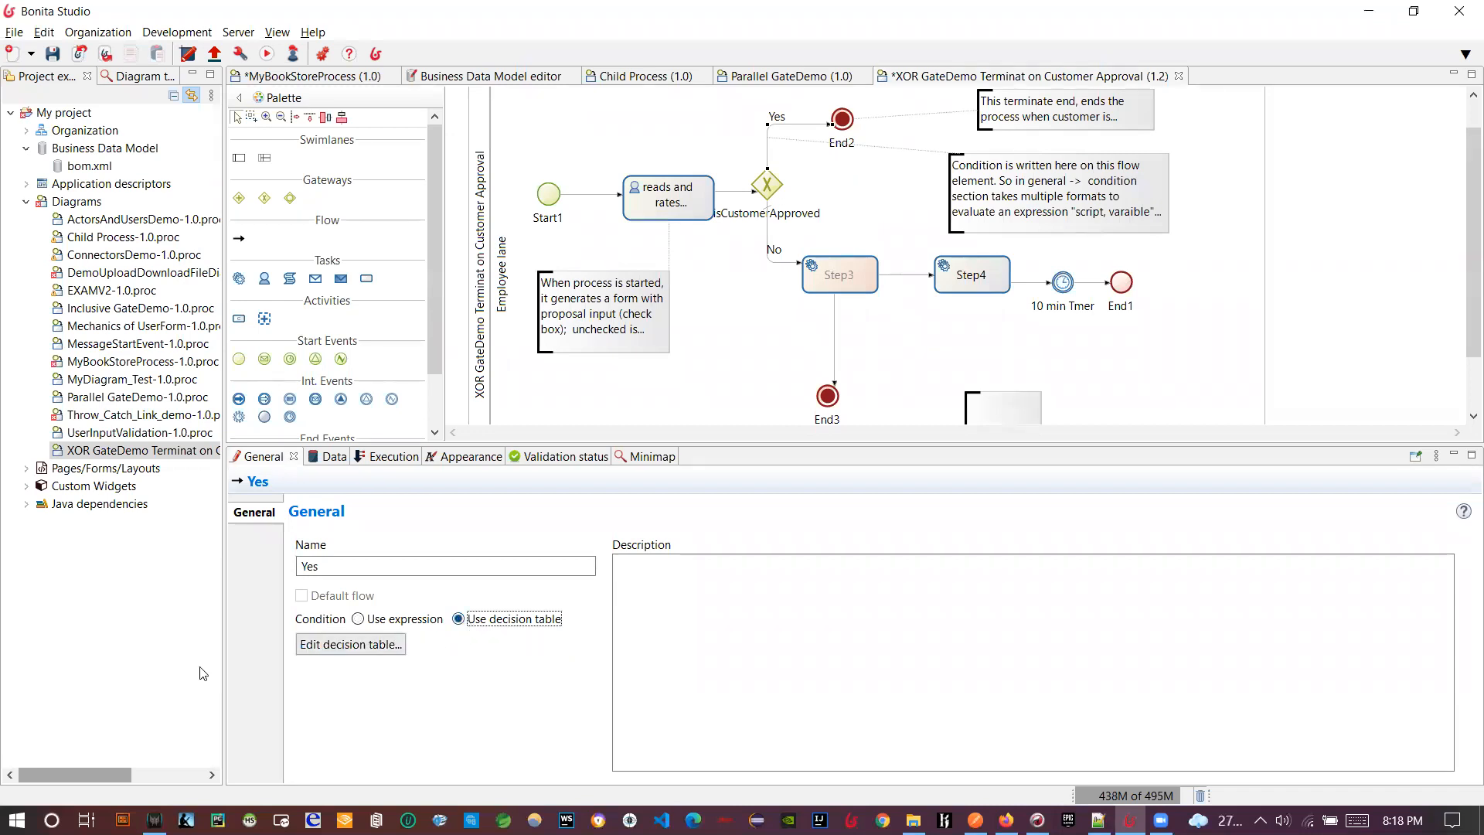
{"action": "left_click", "coordinate": [328, 644]}
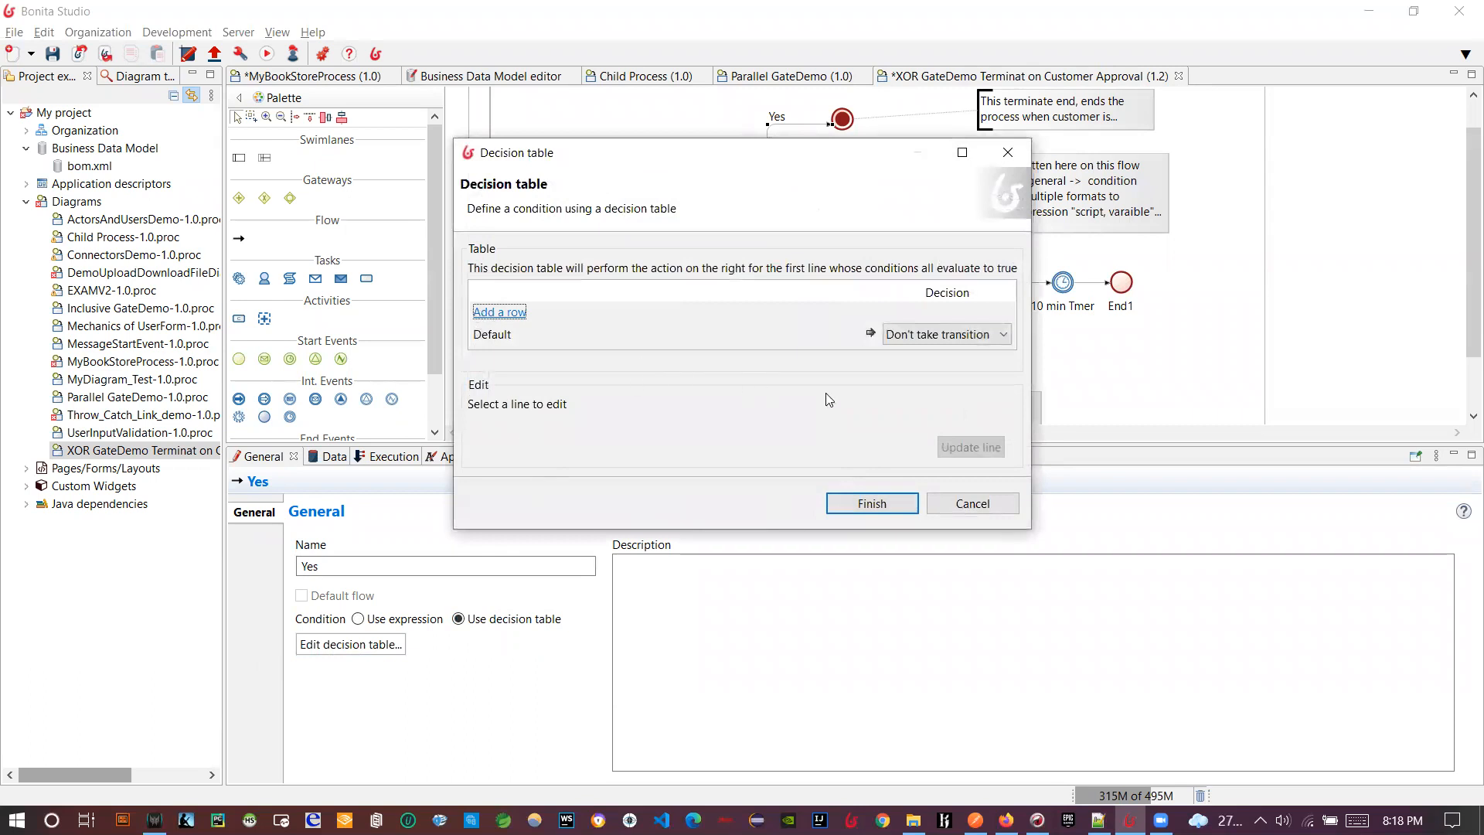
- Add a decision table row whose condition is the script proposalObject?.agreement
{"action": "left_click", "coordinate": [501, 312]}
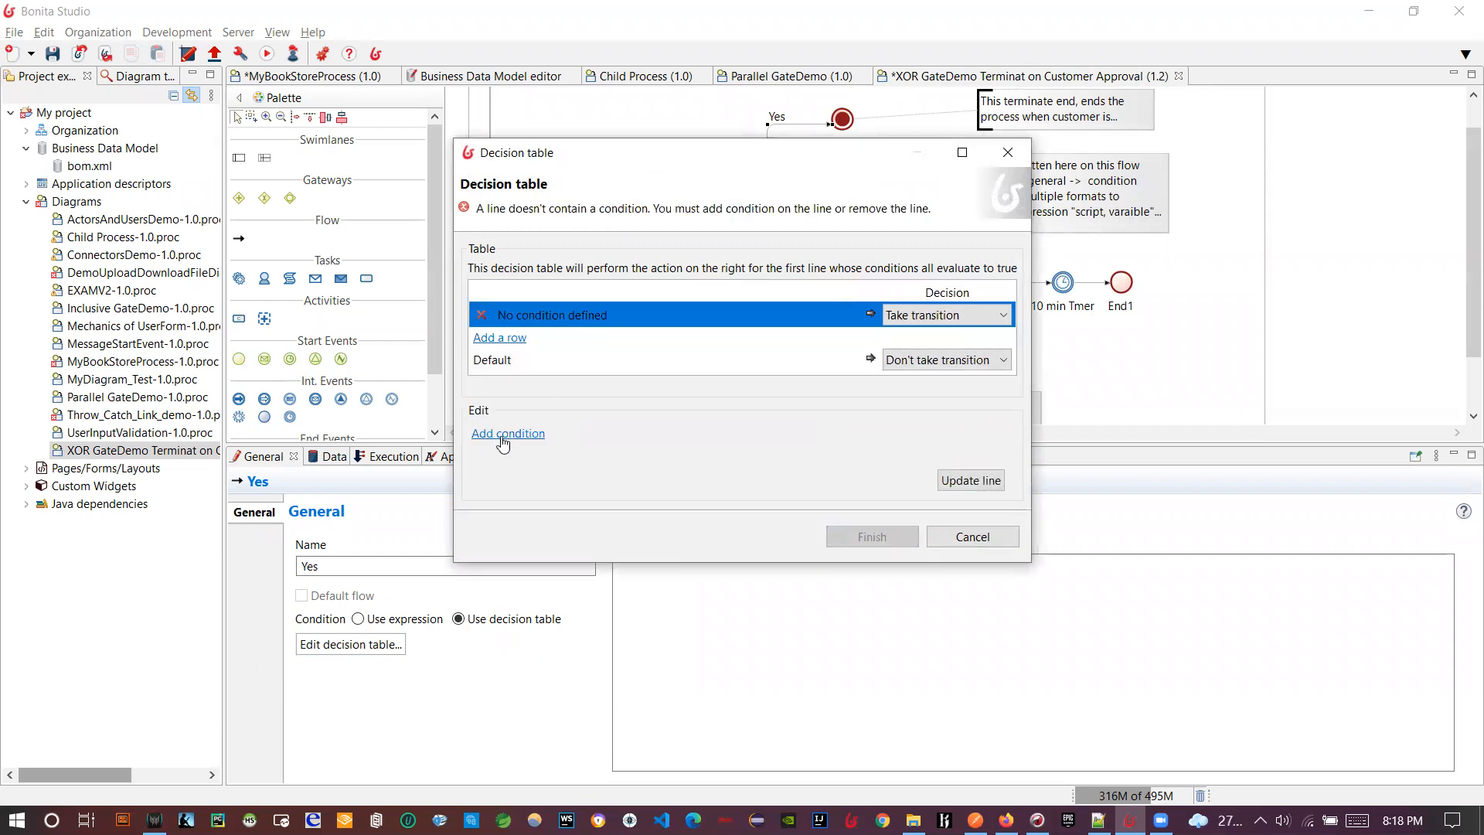
{"action": "left_click", "coordinate": [504, 435]}
{"action": "left_click", "coordinate": [875, 440]}
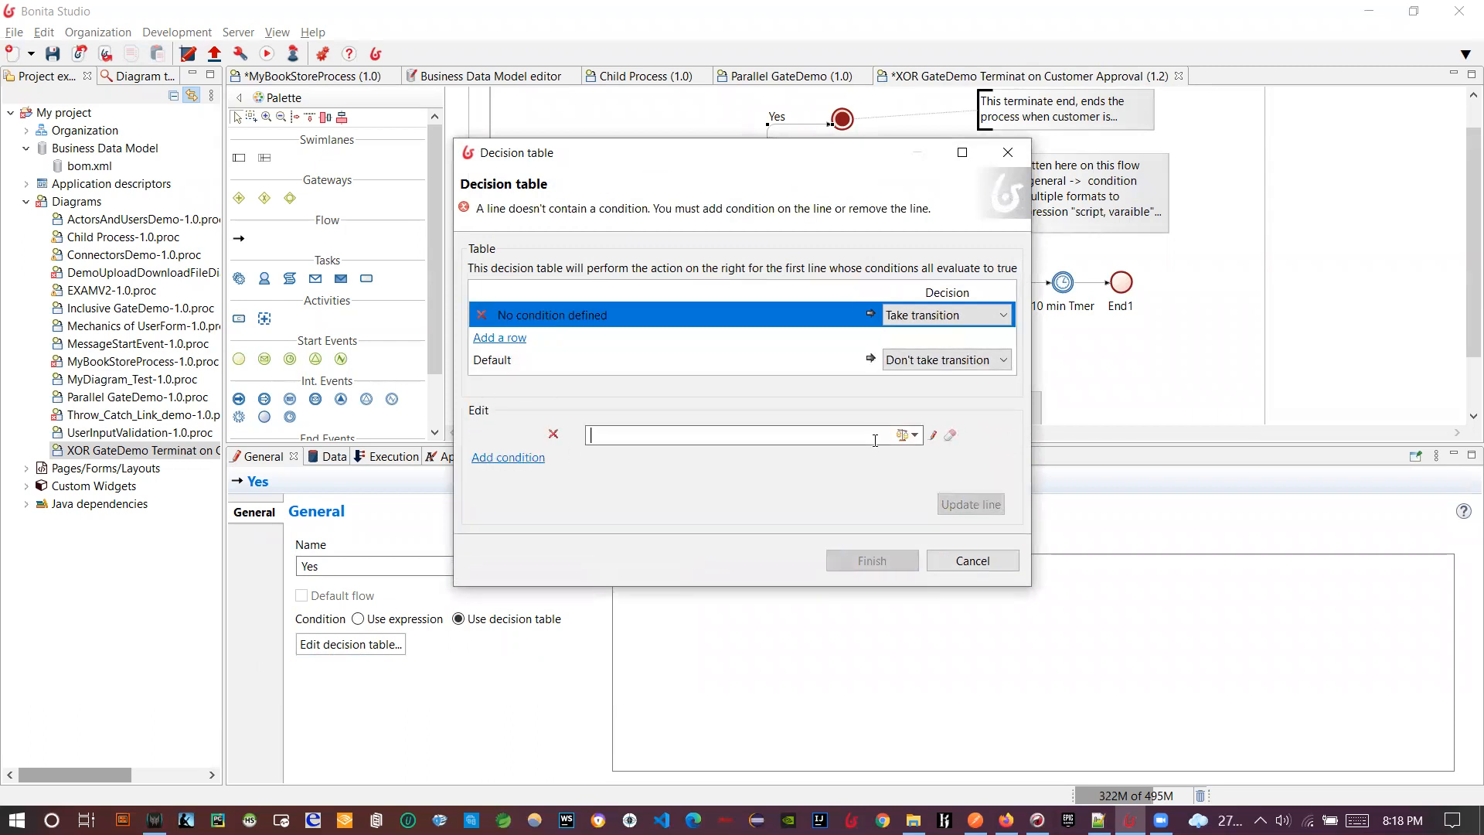
{"action": "left_click", "coordinate": [914, 435]}
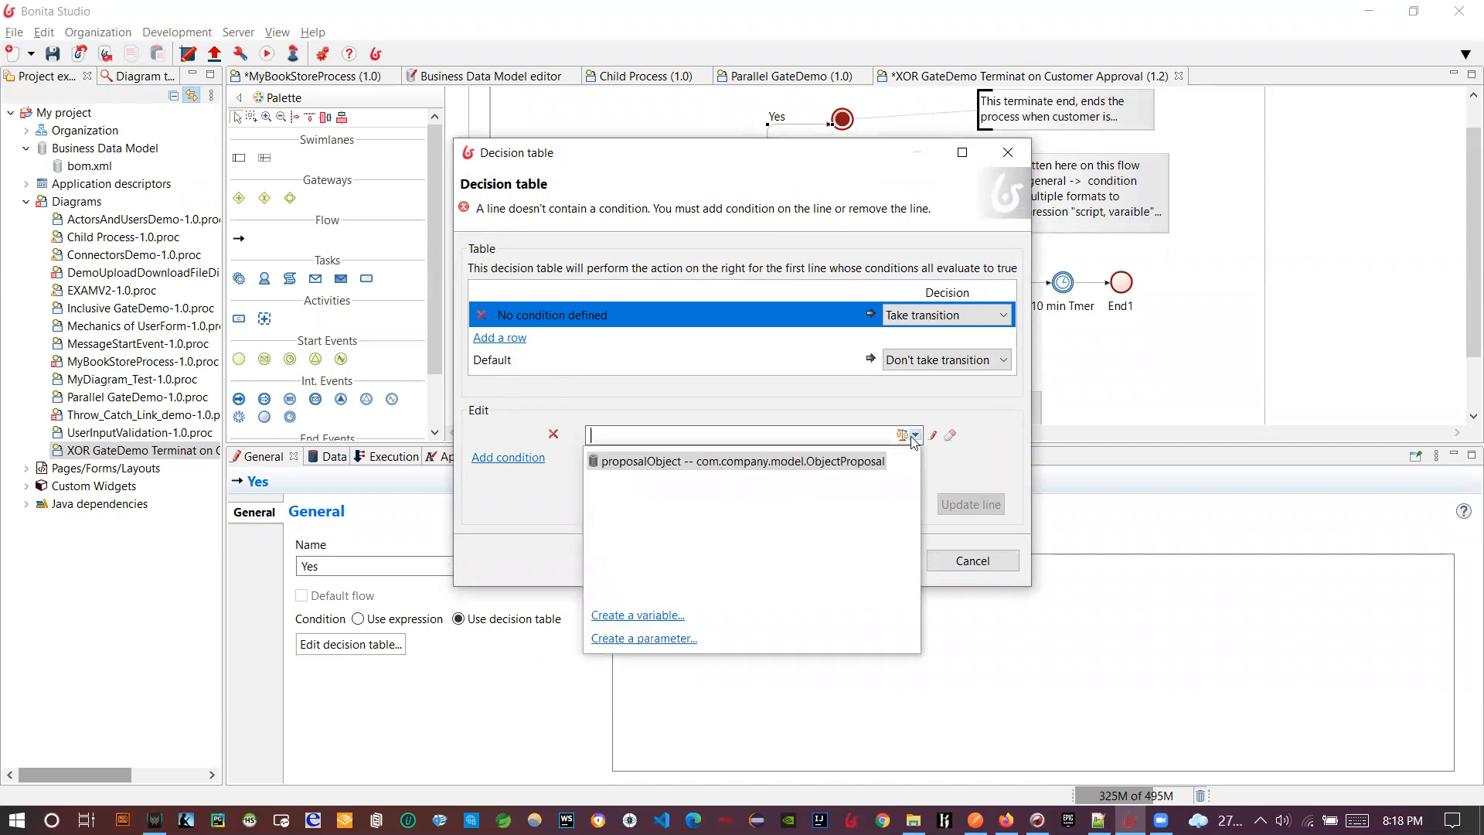
{"action": "left_click", "coordinate": [742, 463]}
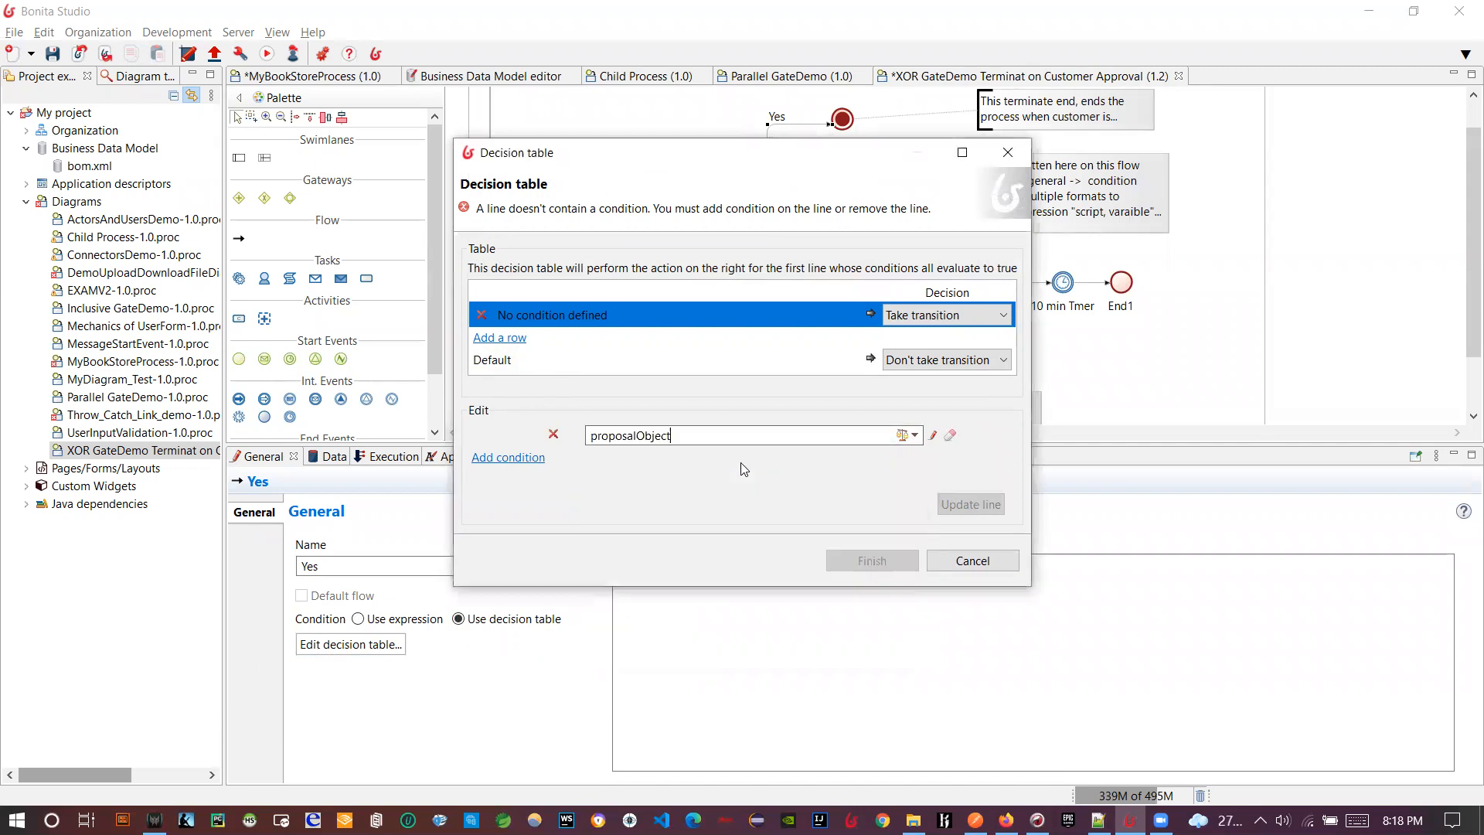
{"action": "left_click", "coordinate": [933, 435]}
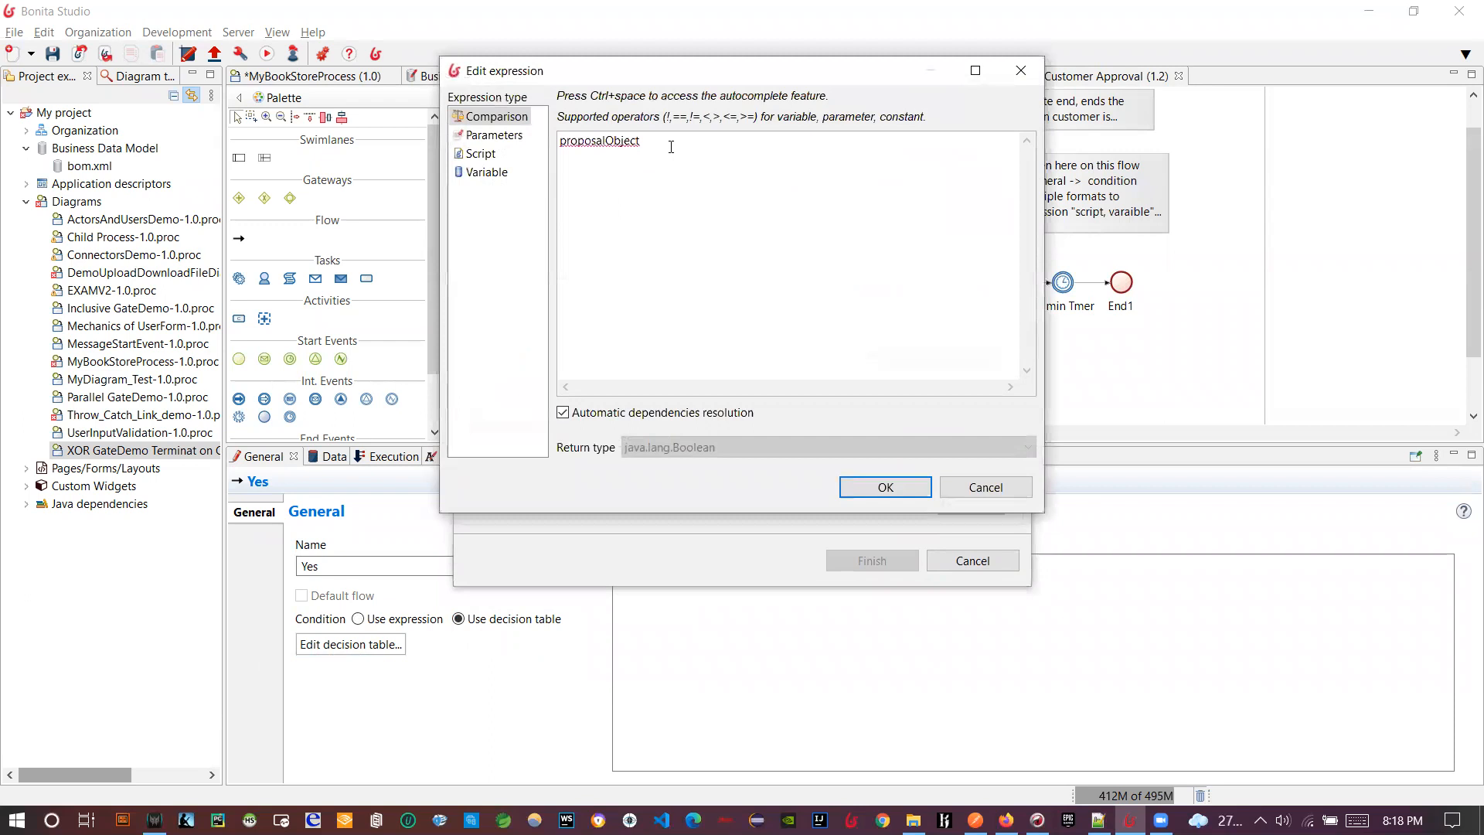
{"action": "left_click", "coordinate": [481, 153]}
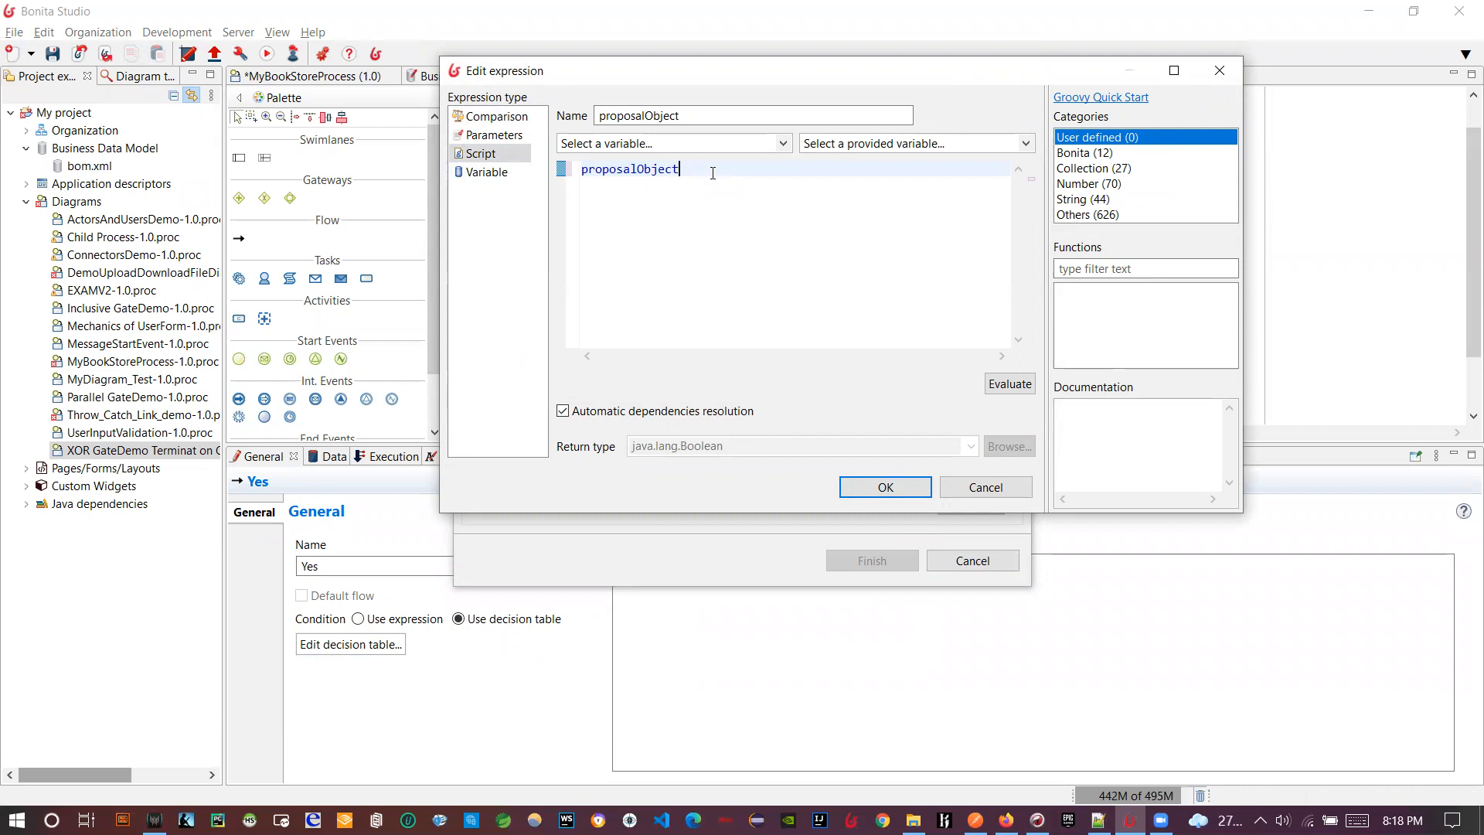
{"action": "type", "text": "?."}
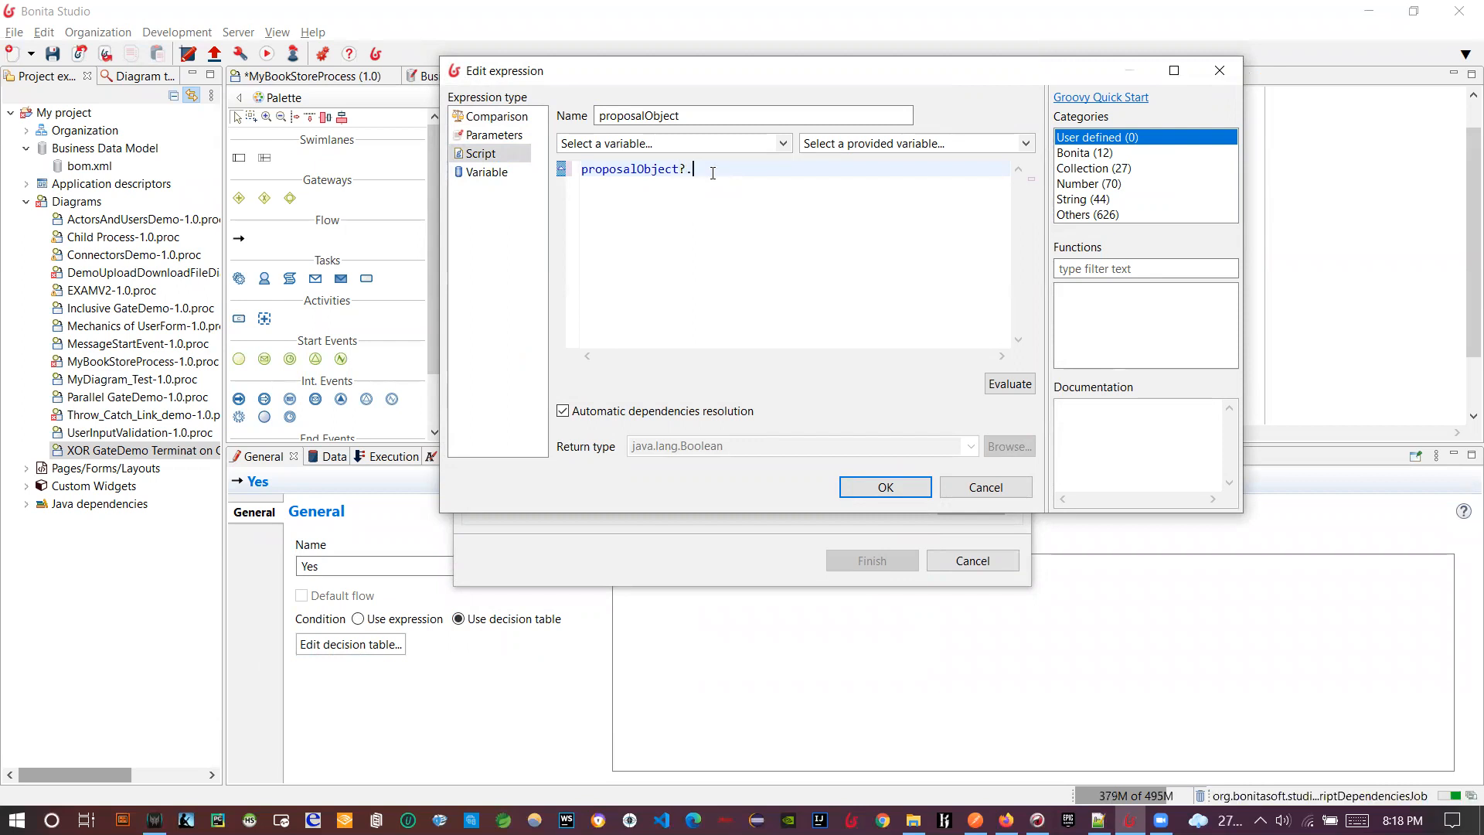
{"action": "type", "text": "a"}
{"action": "key", "text": "Return"}
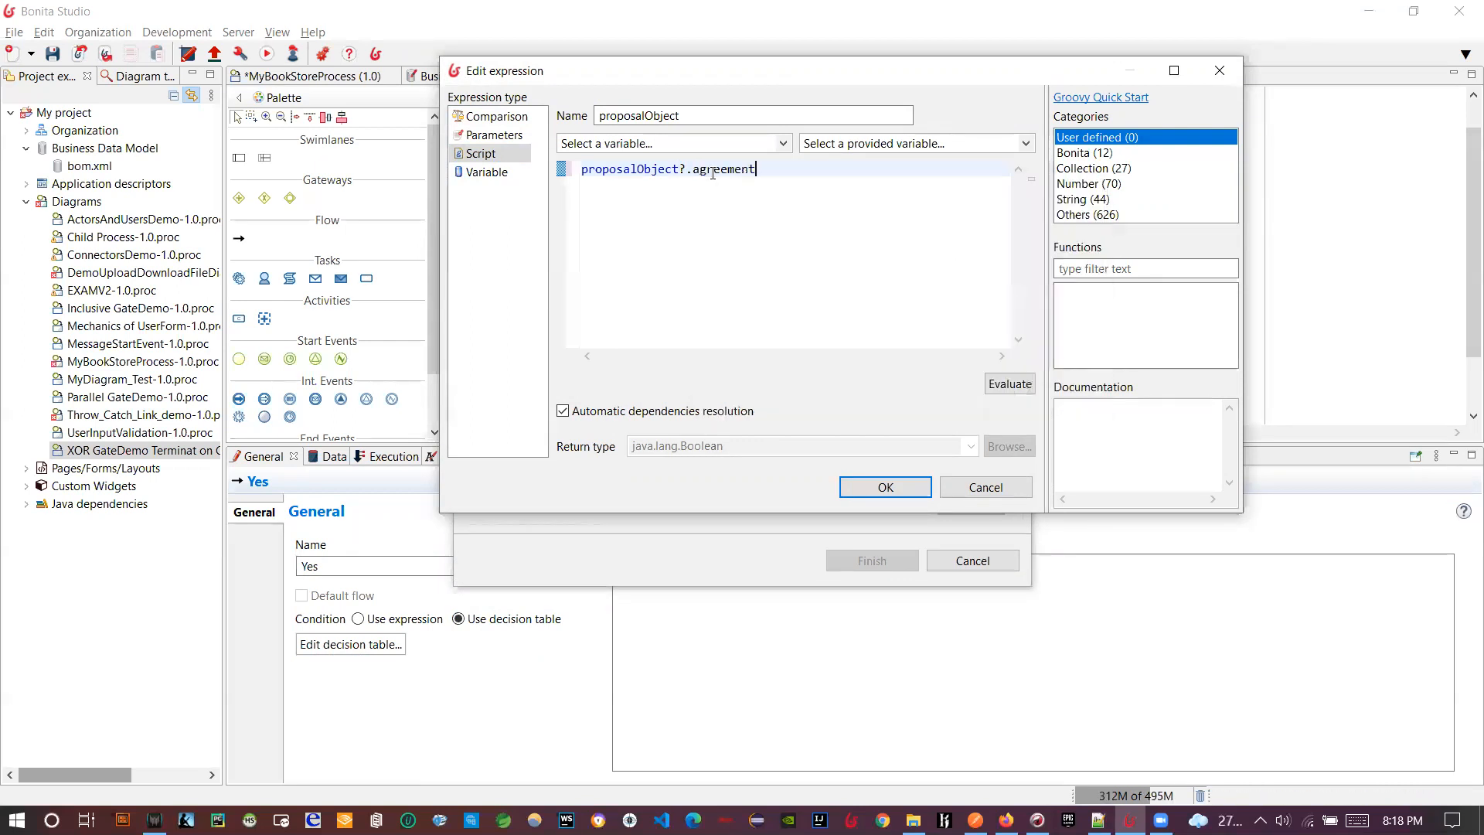
{"action": "left_click", "coordinate": [883, 488]}
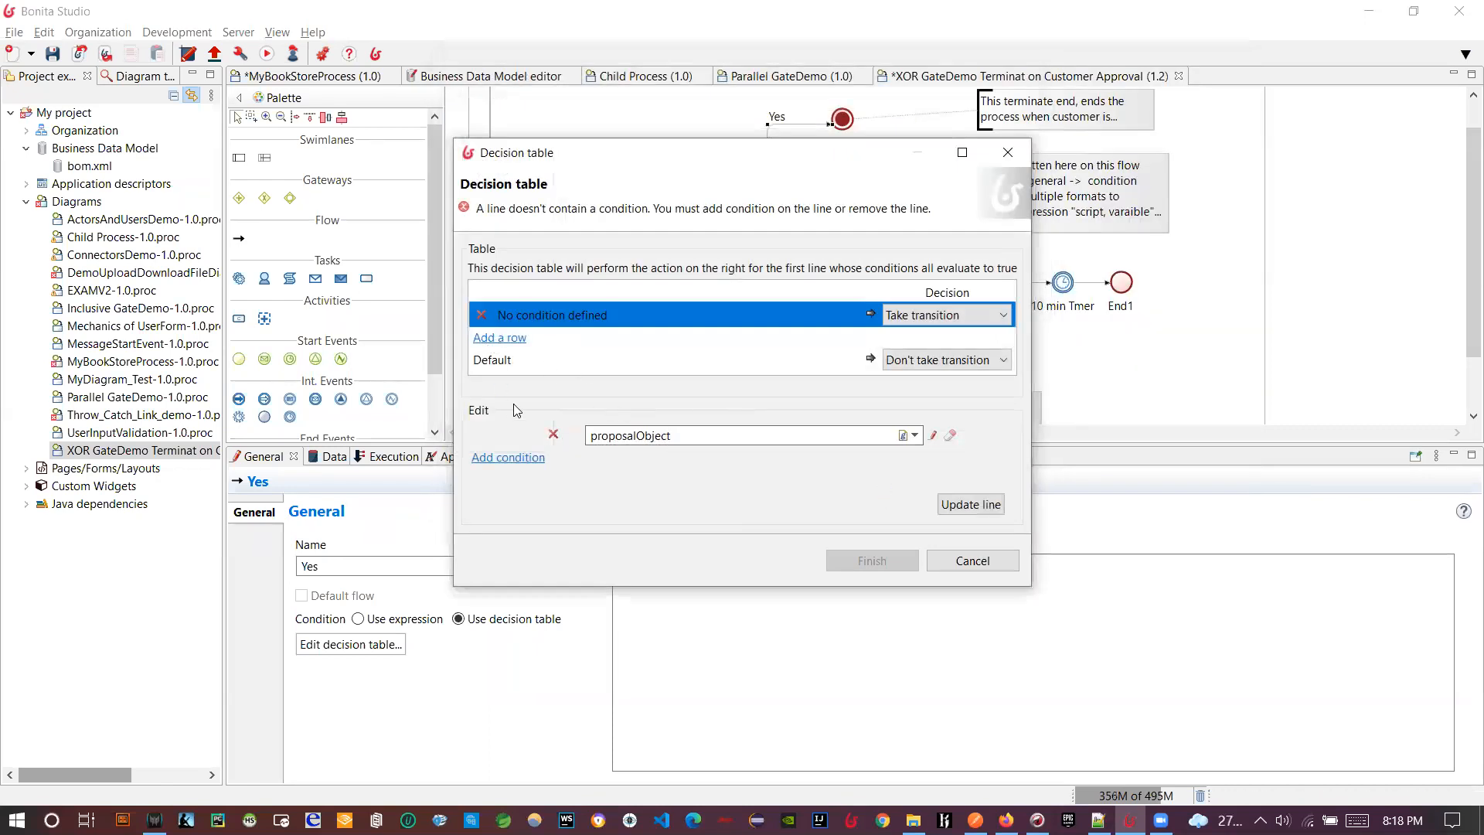
- Set the row's decision to Take transition, update the line and finish the decision table
{"action": "left_click", "coordinate": [957, 316]}
{"action": "left_click", "coordinate": [952, 333]}
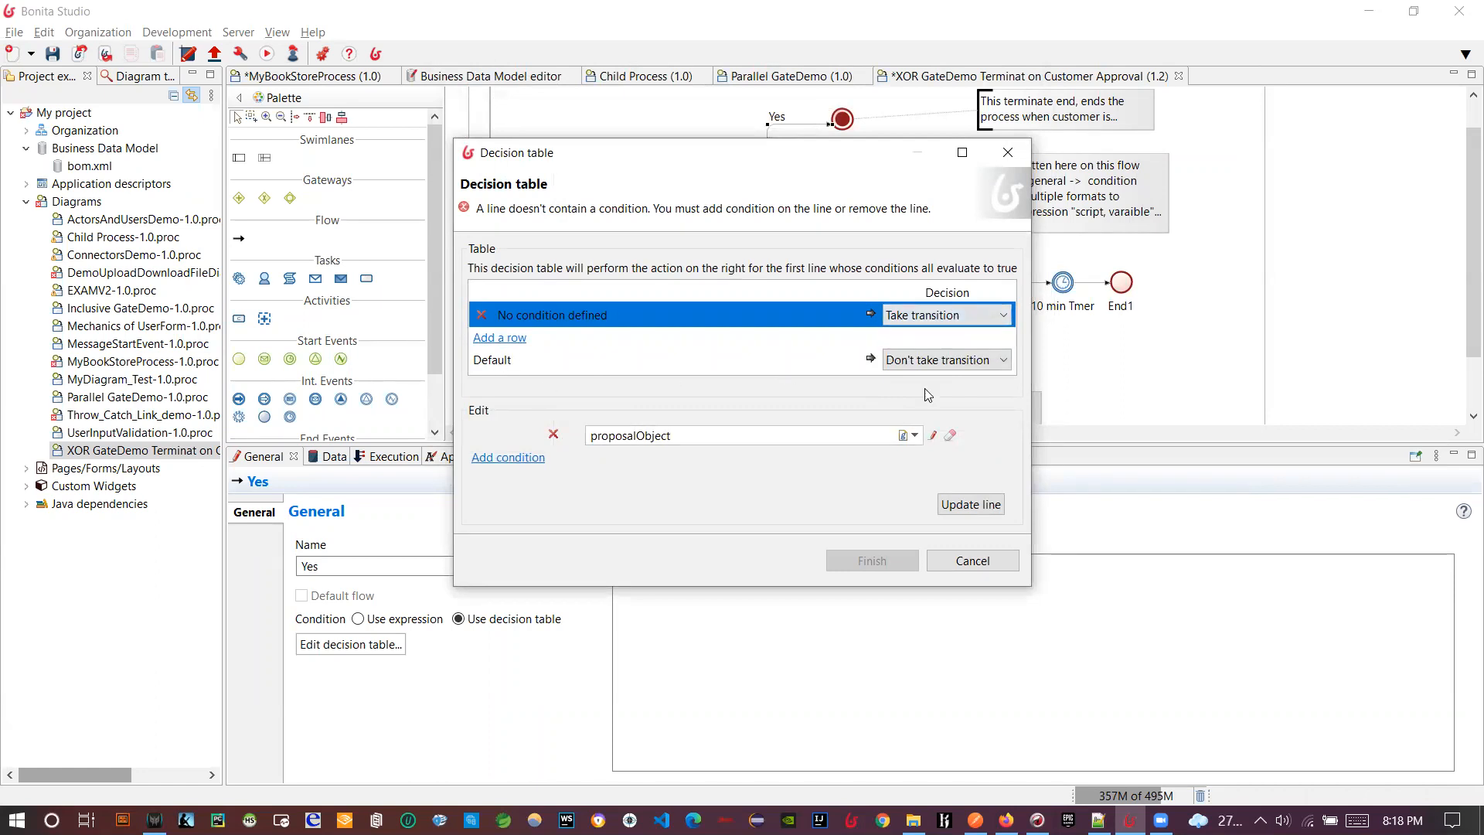
{"action": "left_click_drag", "start_coordinate": [831, 161], "coordinate": [1307, 105]}
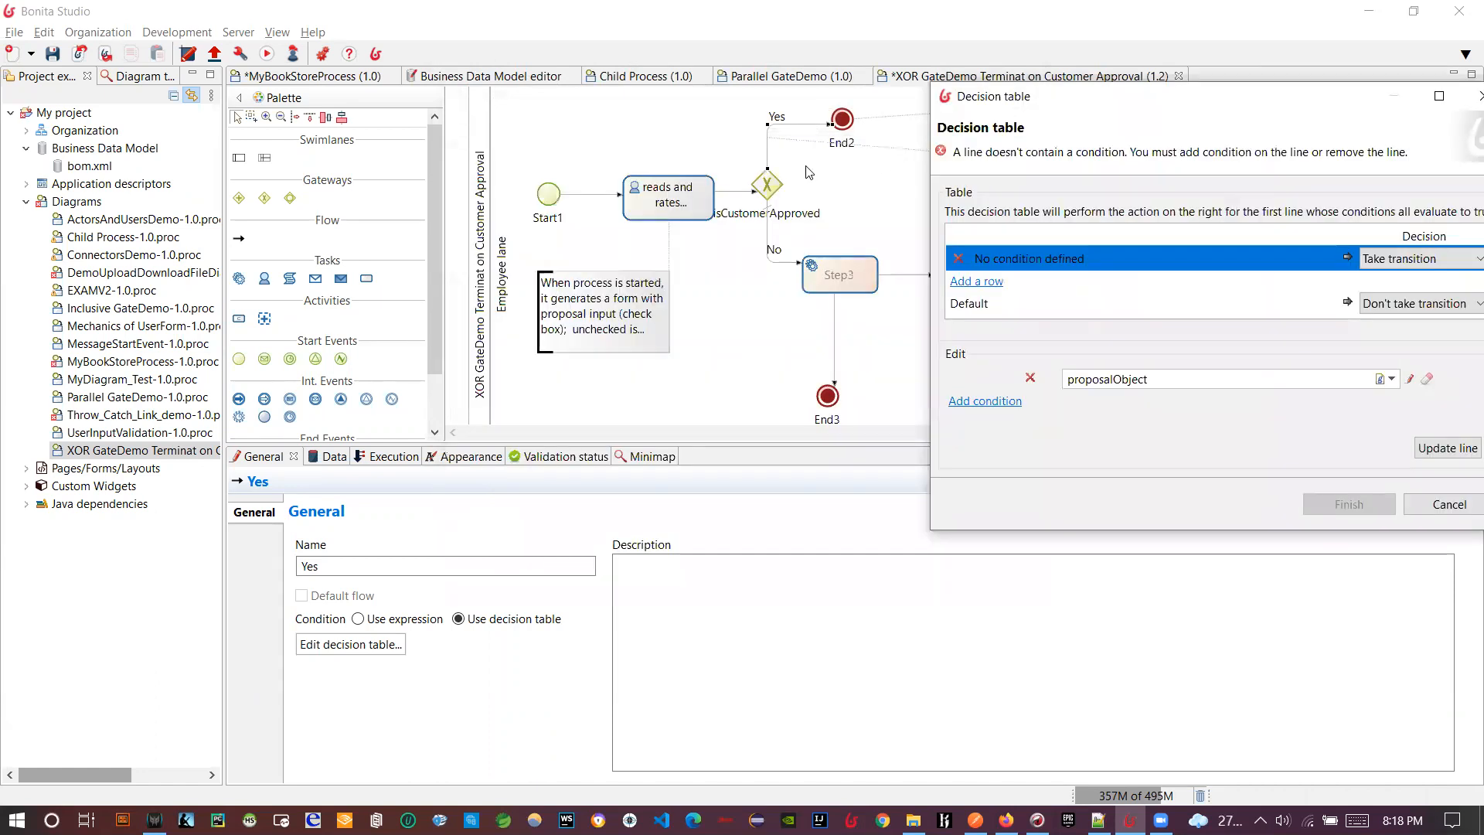
{"action": "left_click_drag", "start_coordinate": [1176, 113], "coordinate": [970, 144]}
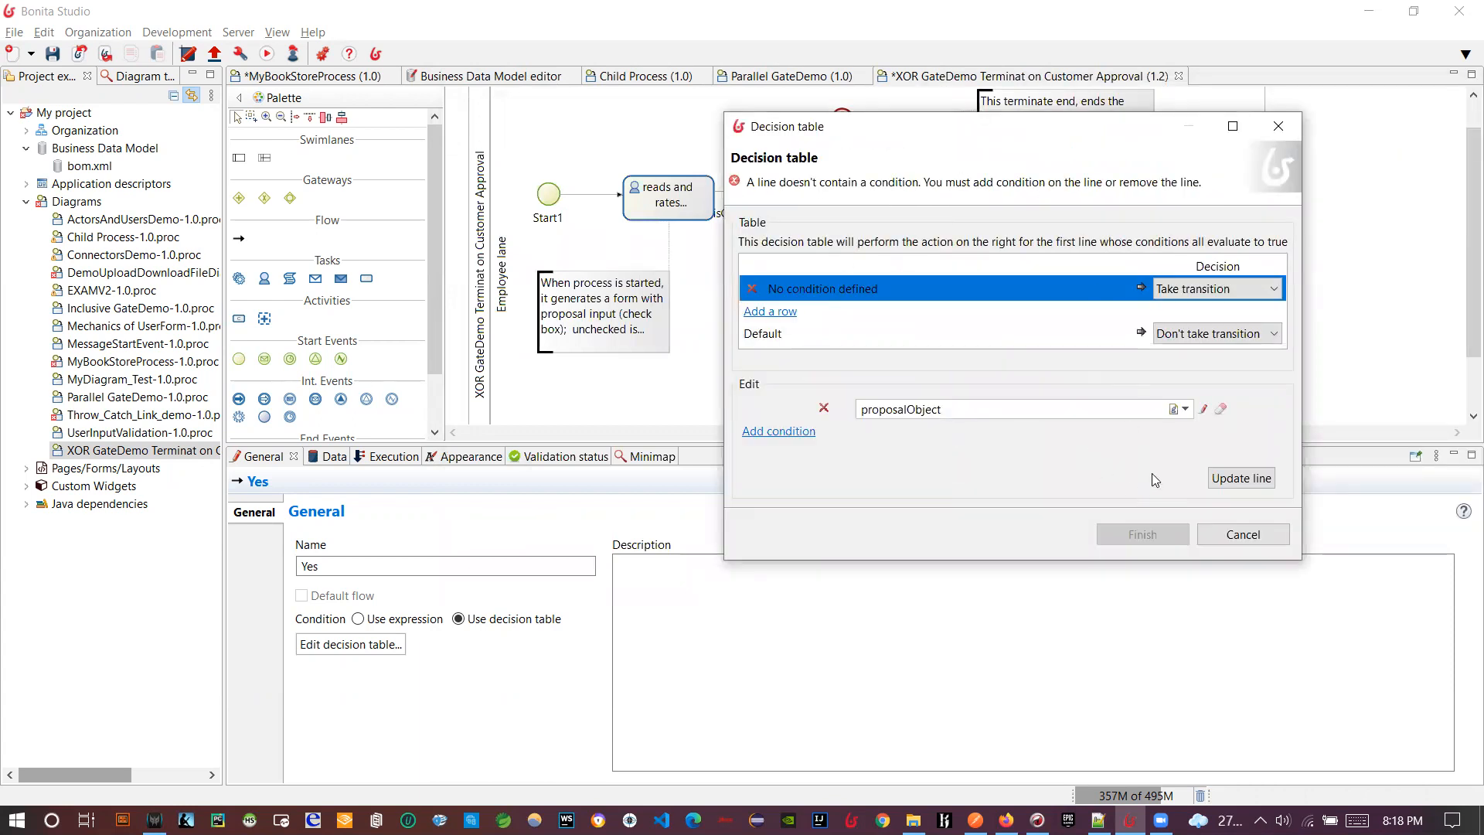
{"action": "left_click", "coordinate": [1240, 477]}
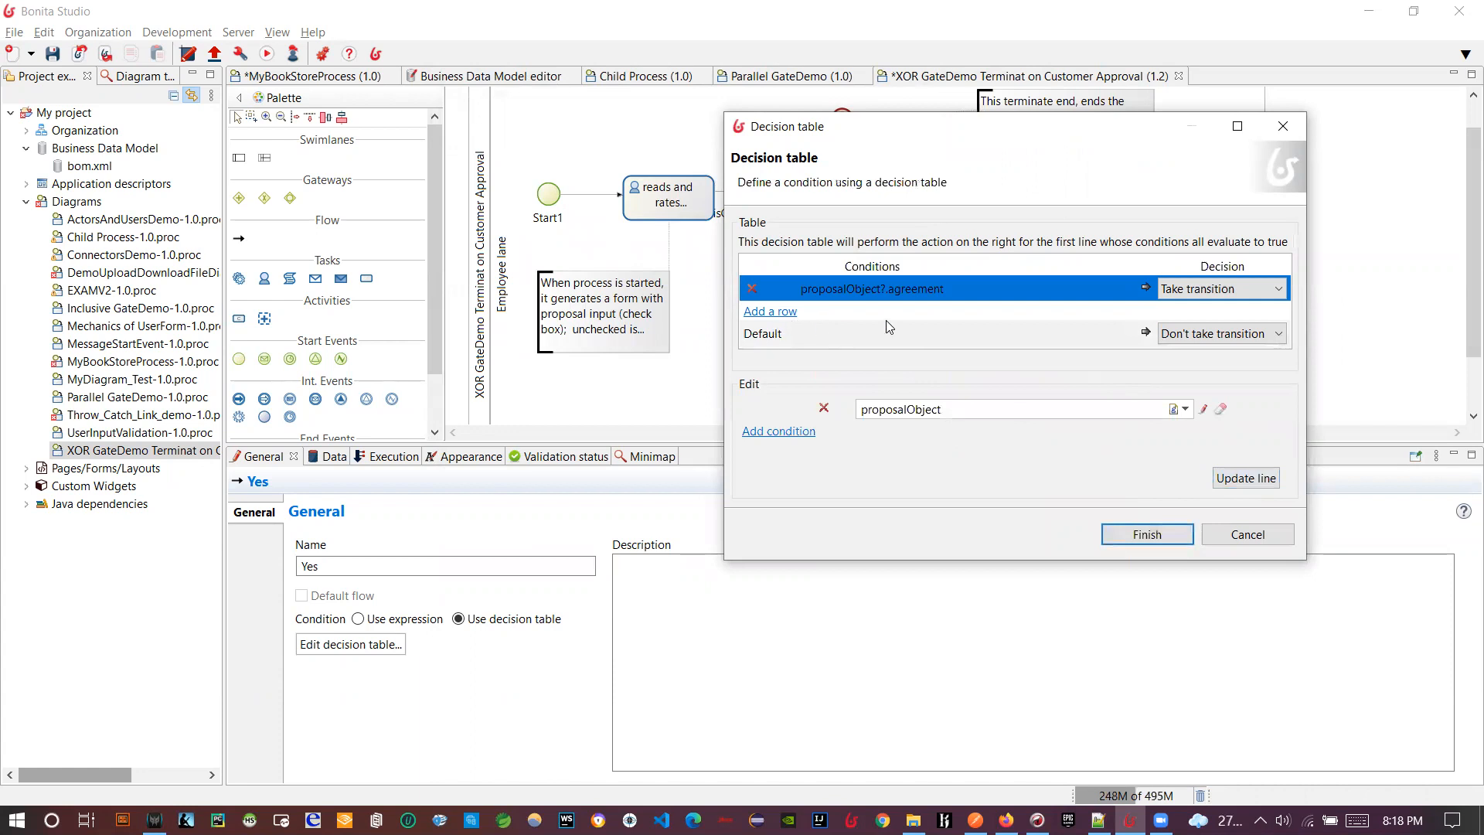
{"action": "left_click", "coordinate": [1147, 535]}
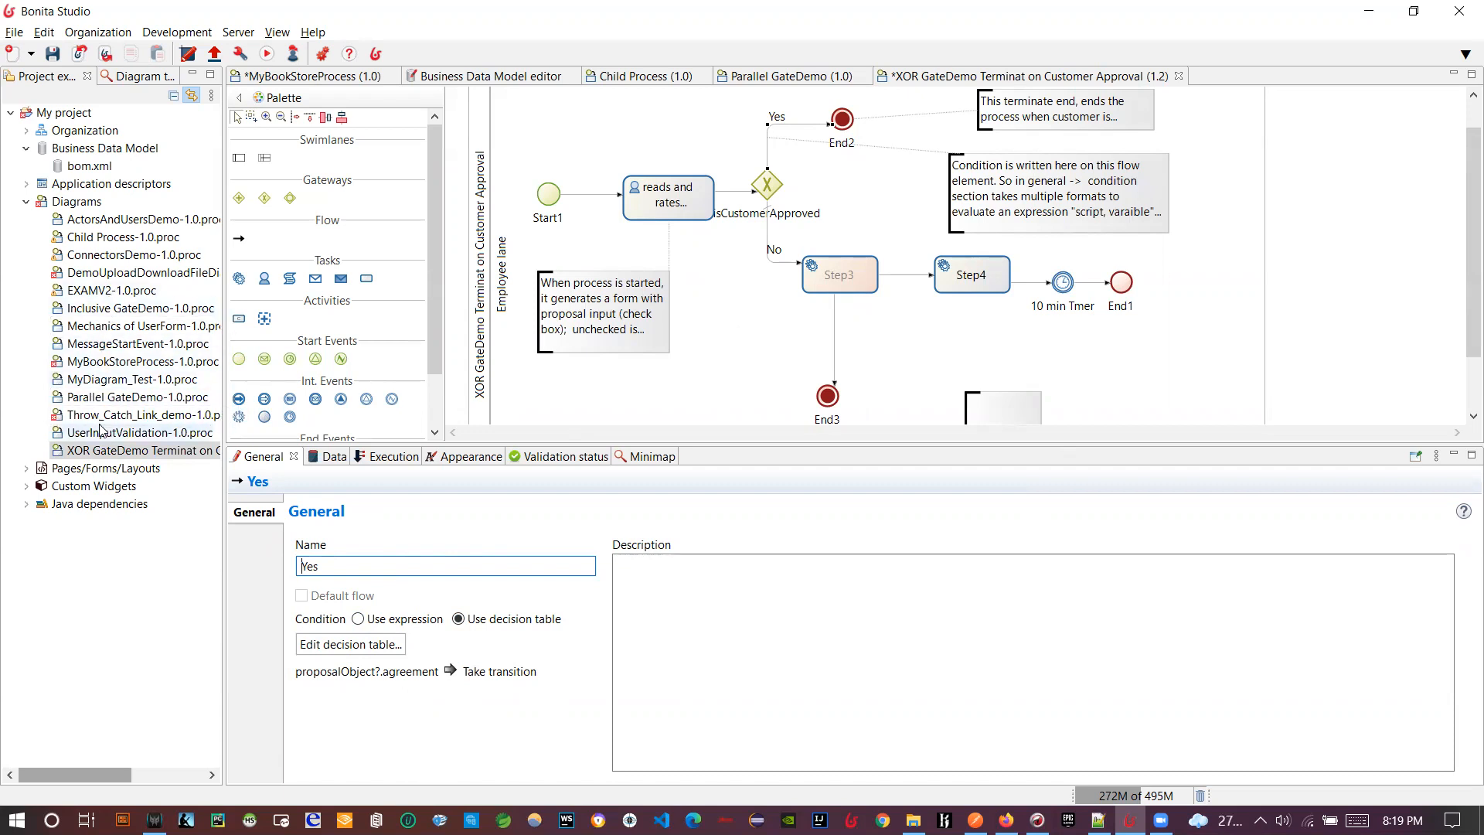
- Open Inclusive GateDemo-1.0.proc and review its Doesn't go (default) and will go (newScript()) flows
{"action": "double_click", "coordinate": [109, 308]}
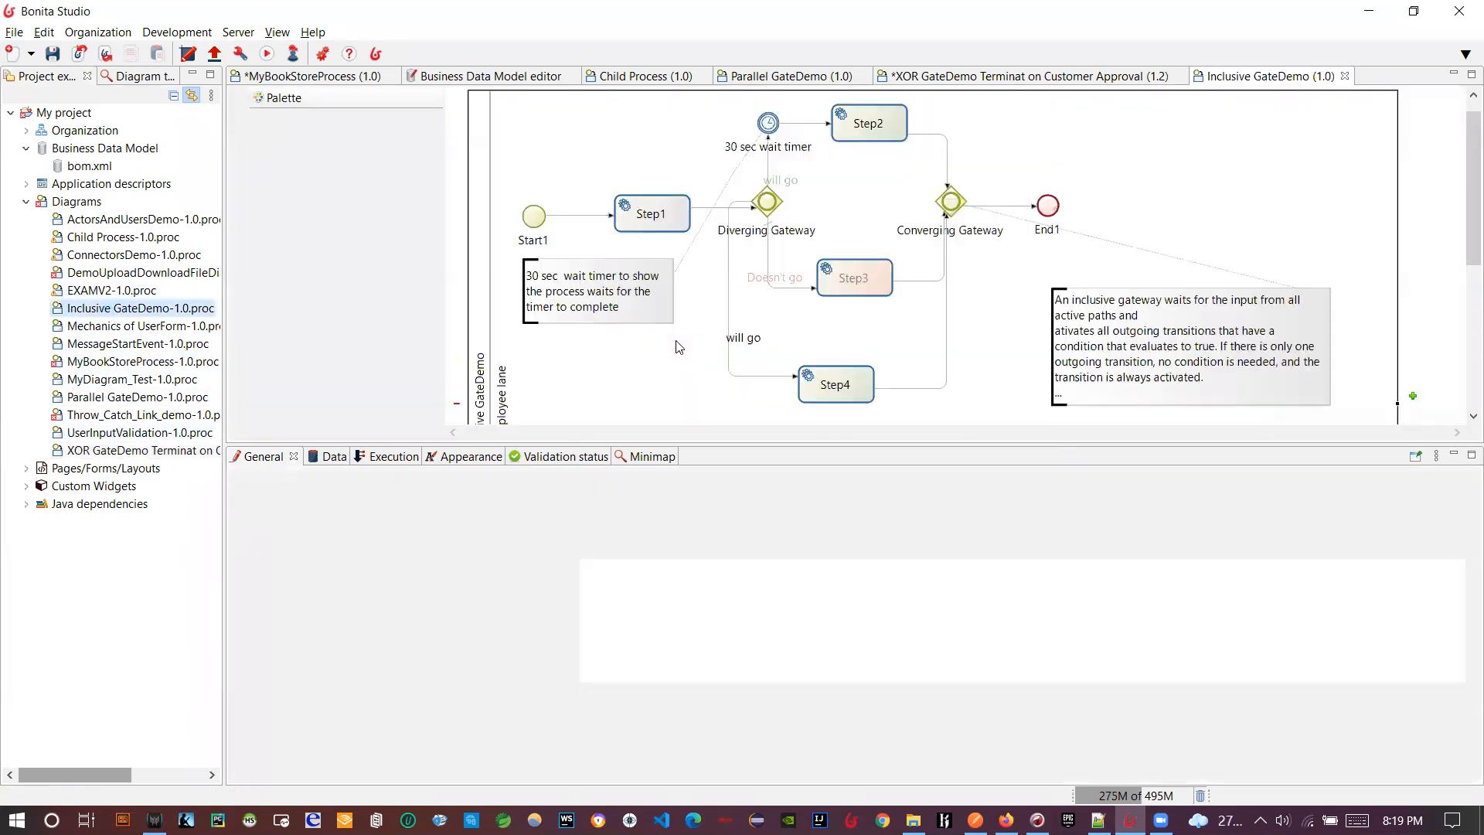
{"action": "left_click_drag", "start_coordinate": [690, 443], "coordinate": [691, 484]}
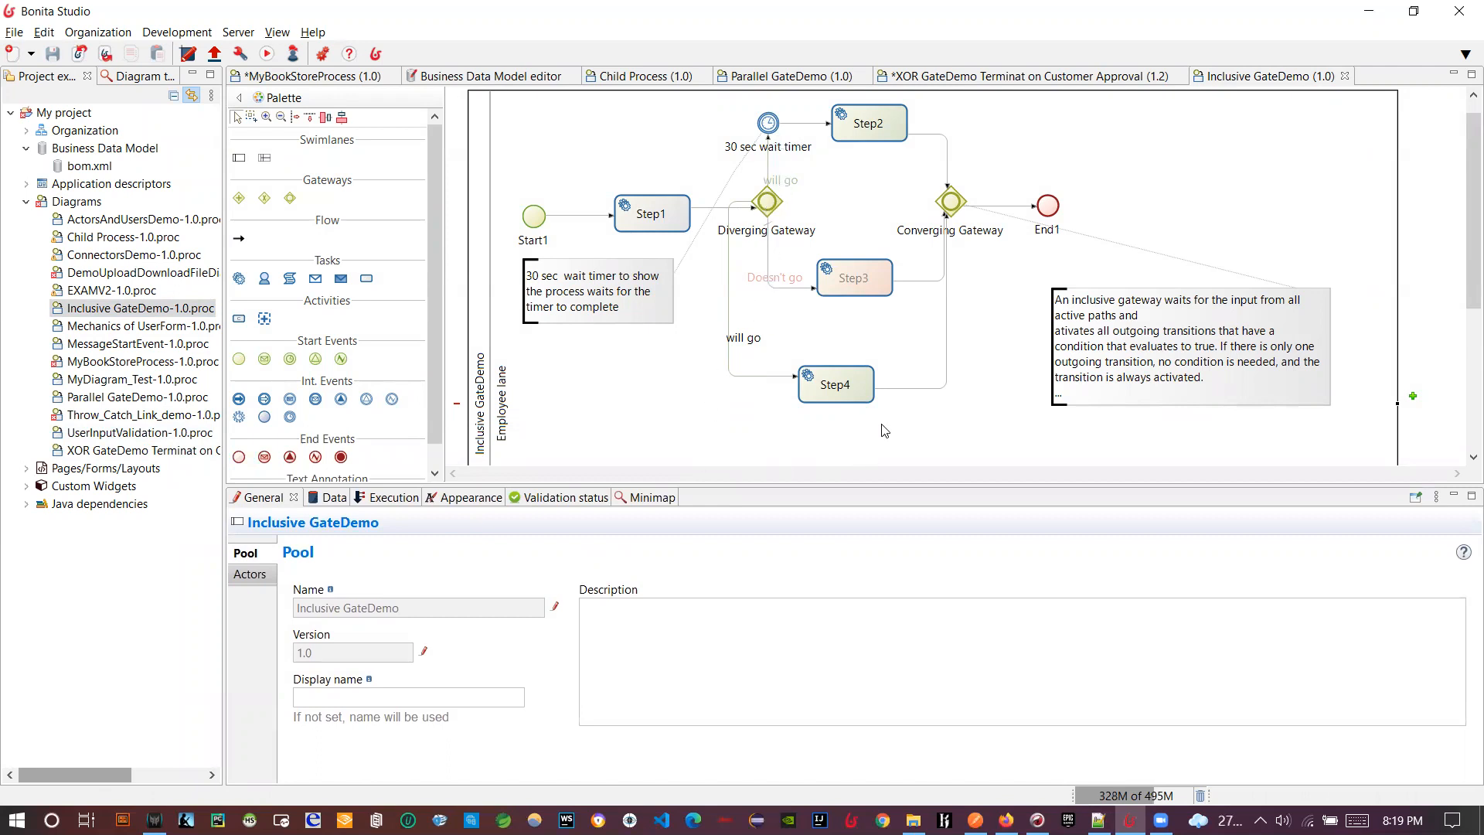
{"action": "left_click", "coordinate": [773, 281]}
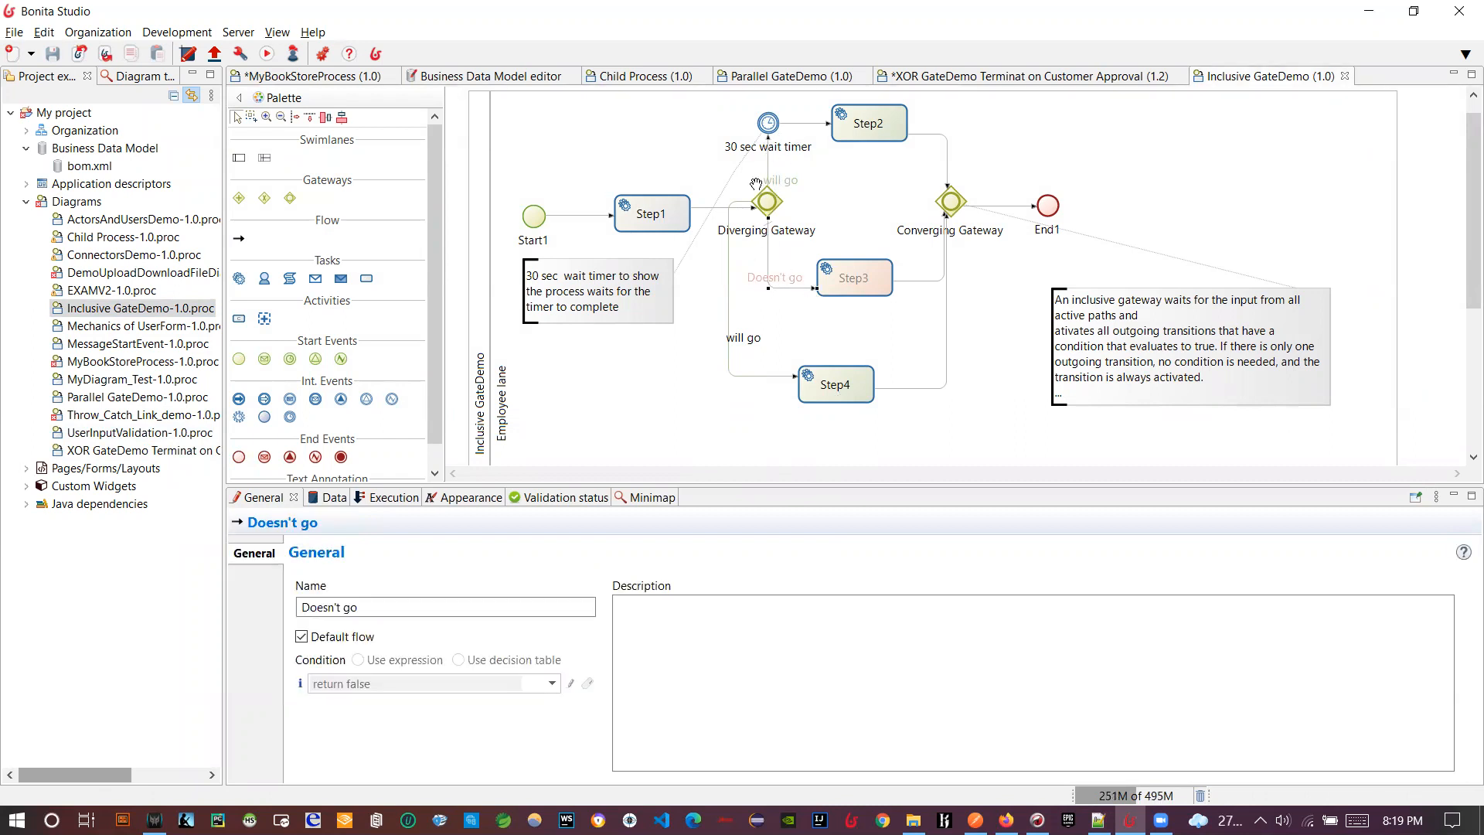
{"action": "left_click", "coordinate": [760, 375]}
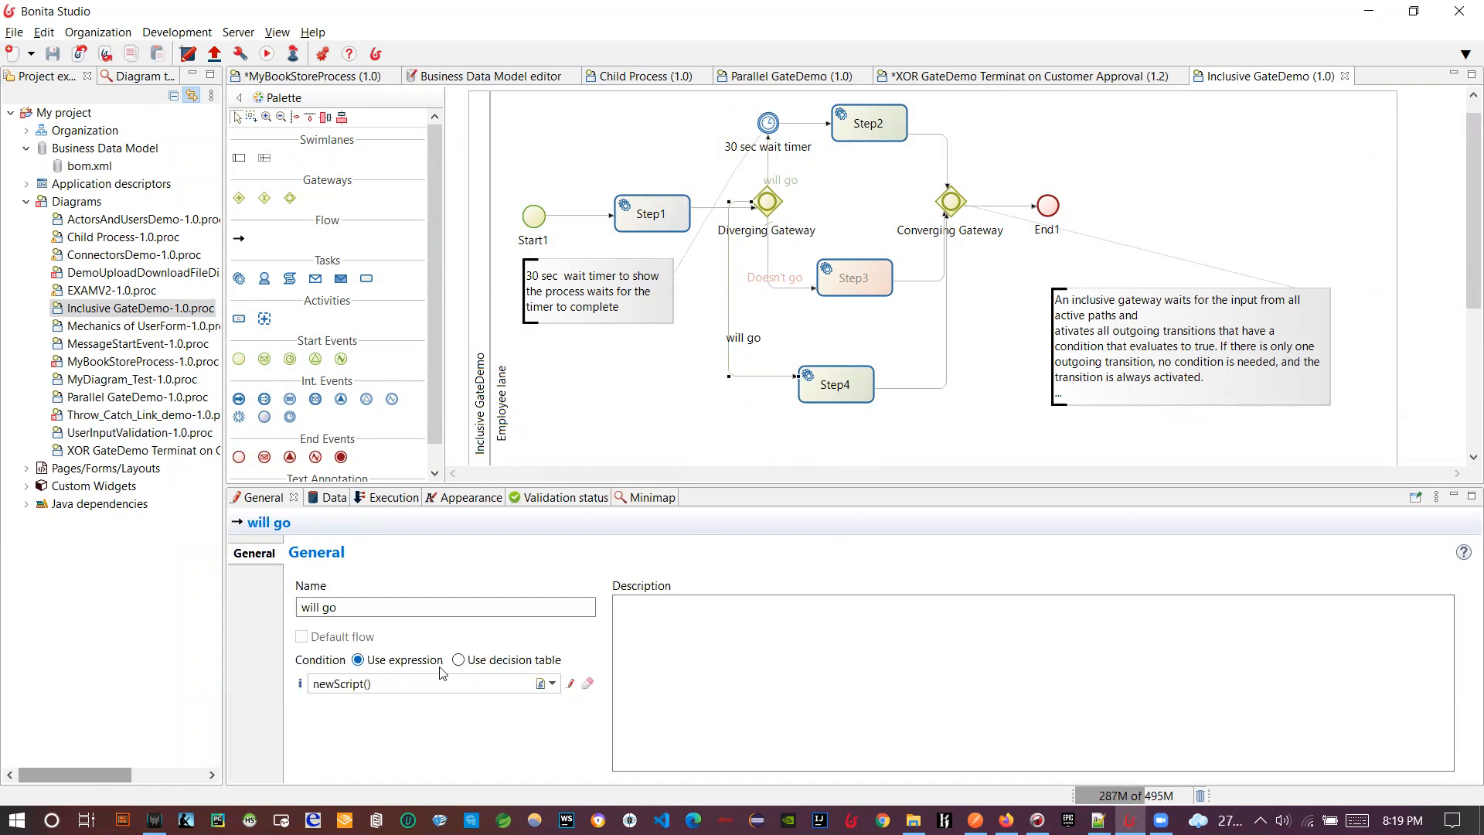
- Review the will go flow's script condition, then reselect the will go flow
{"action": "left_click", "coordinate": [570, 683]}
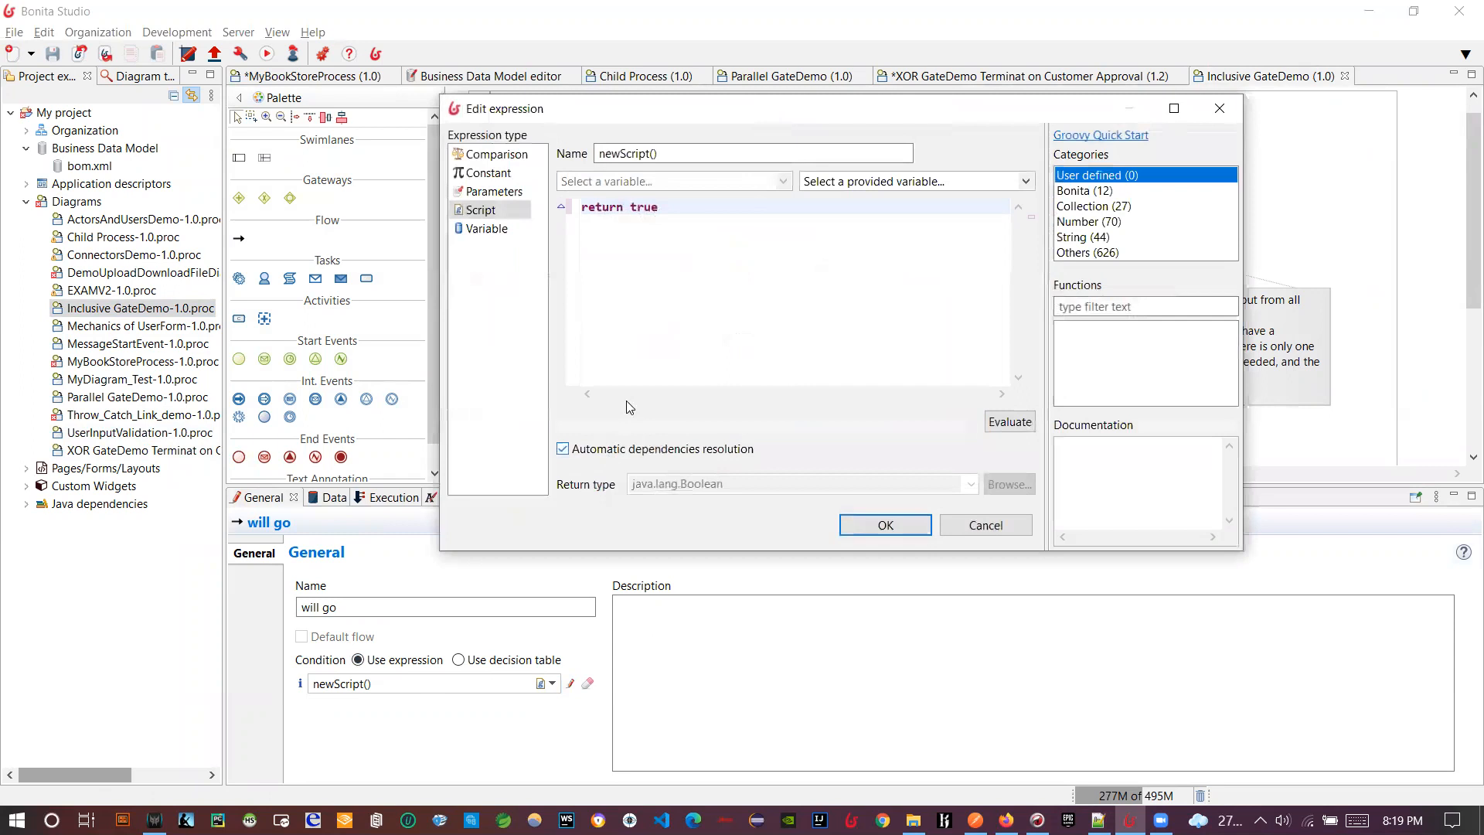
{"action": "double_click", "coordinate": [639, 205]}
{"action": "left_click", "coordinate": [986, 524]}
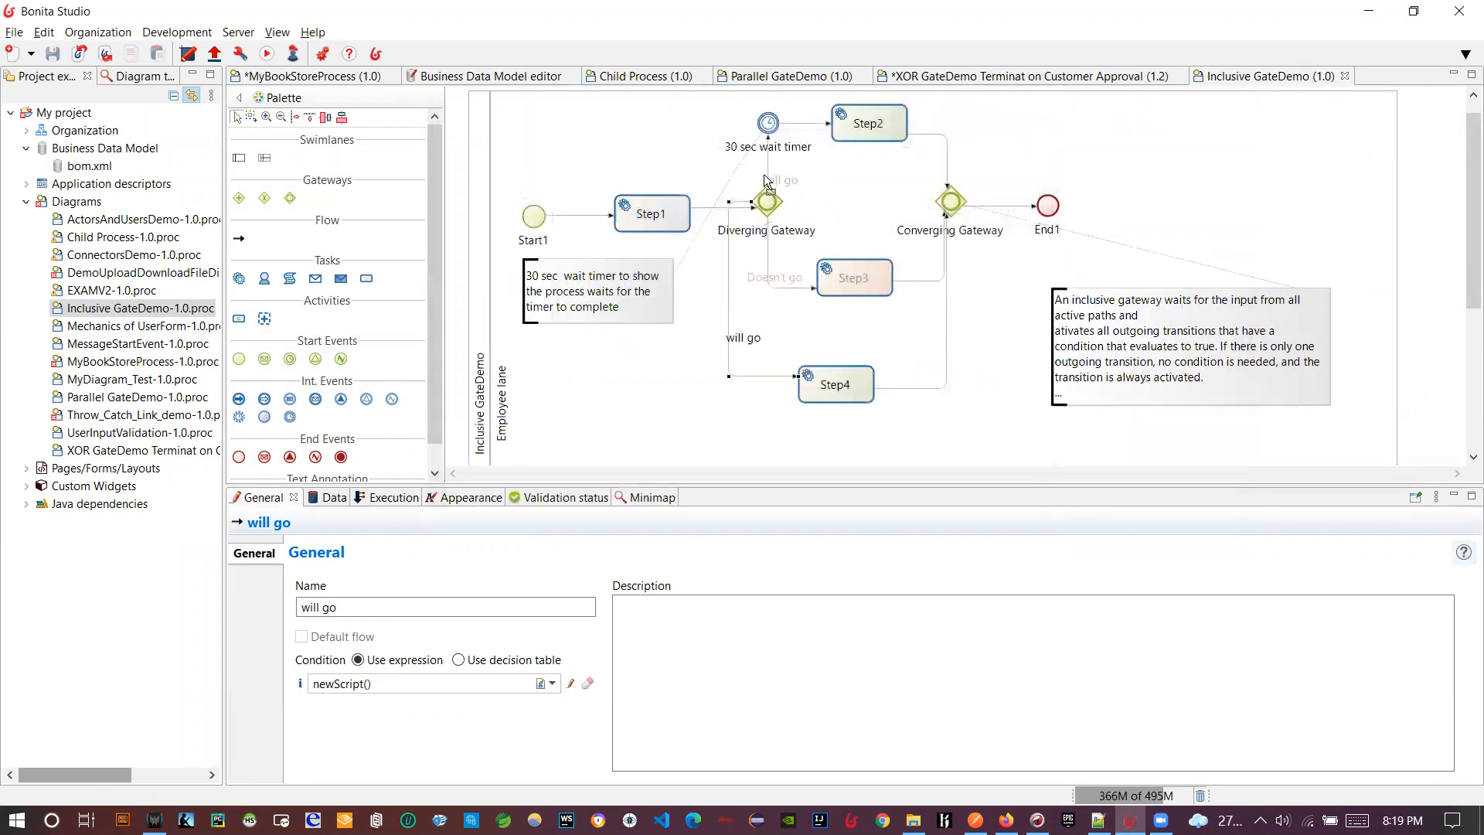
{"action": "left_click", "coordinate": [766, 177]}
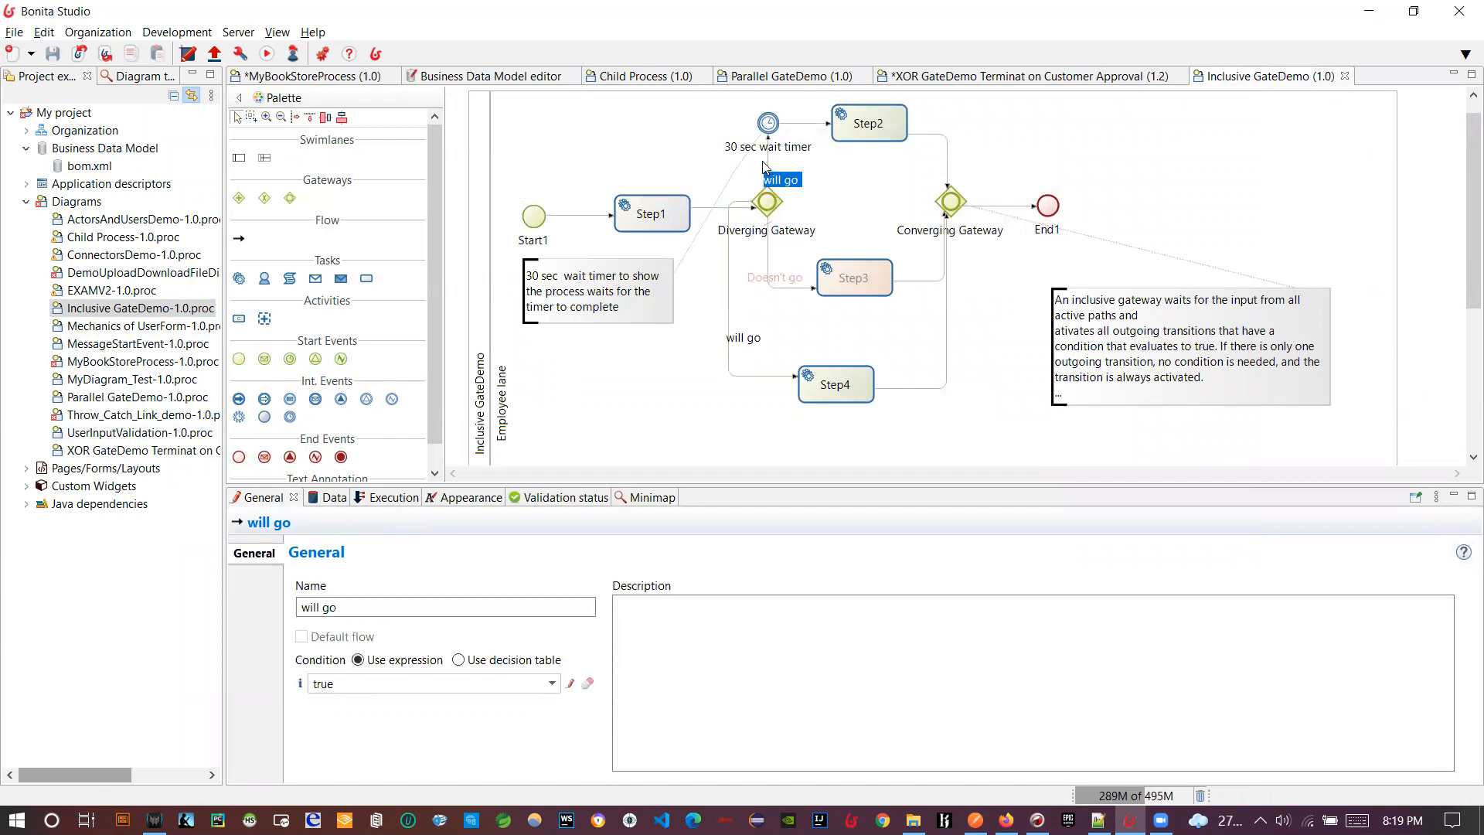
{"action": "left_click", "coordinate": [768, 164]}
{"action": "left_click", "coordinate": [768, 160]}
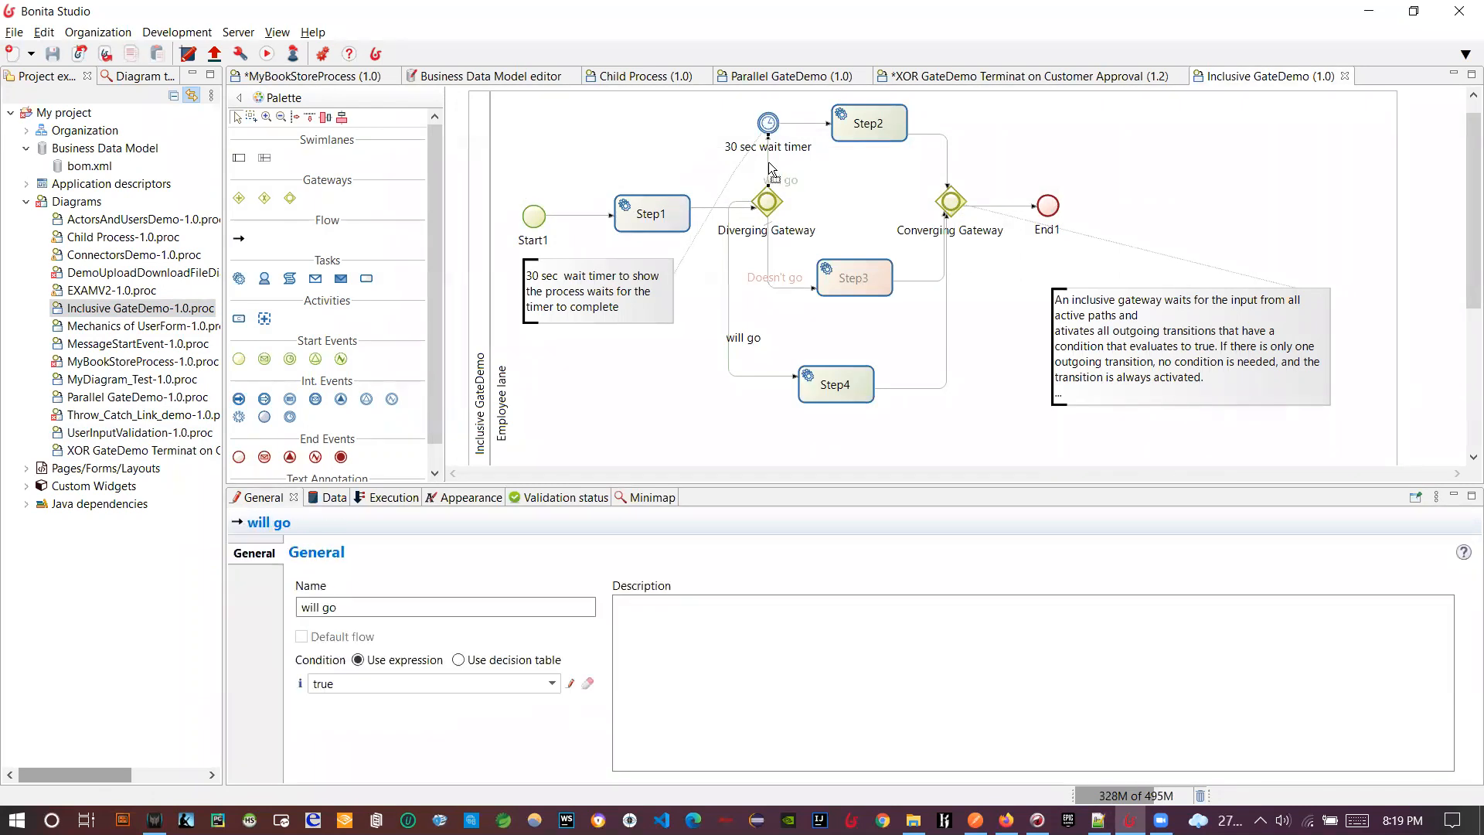
- Reopen the will go condition and change it to the constant expression true
{"action": "left_click", "coordinate": [570, 684]}
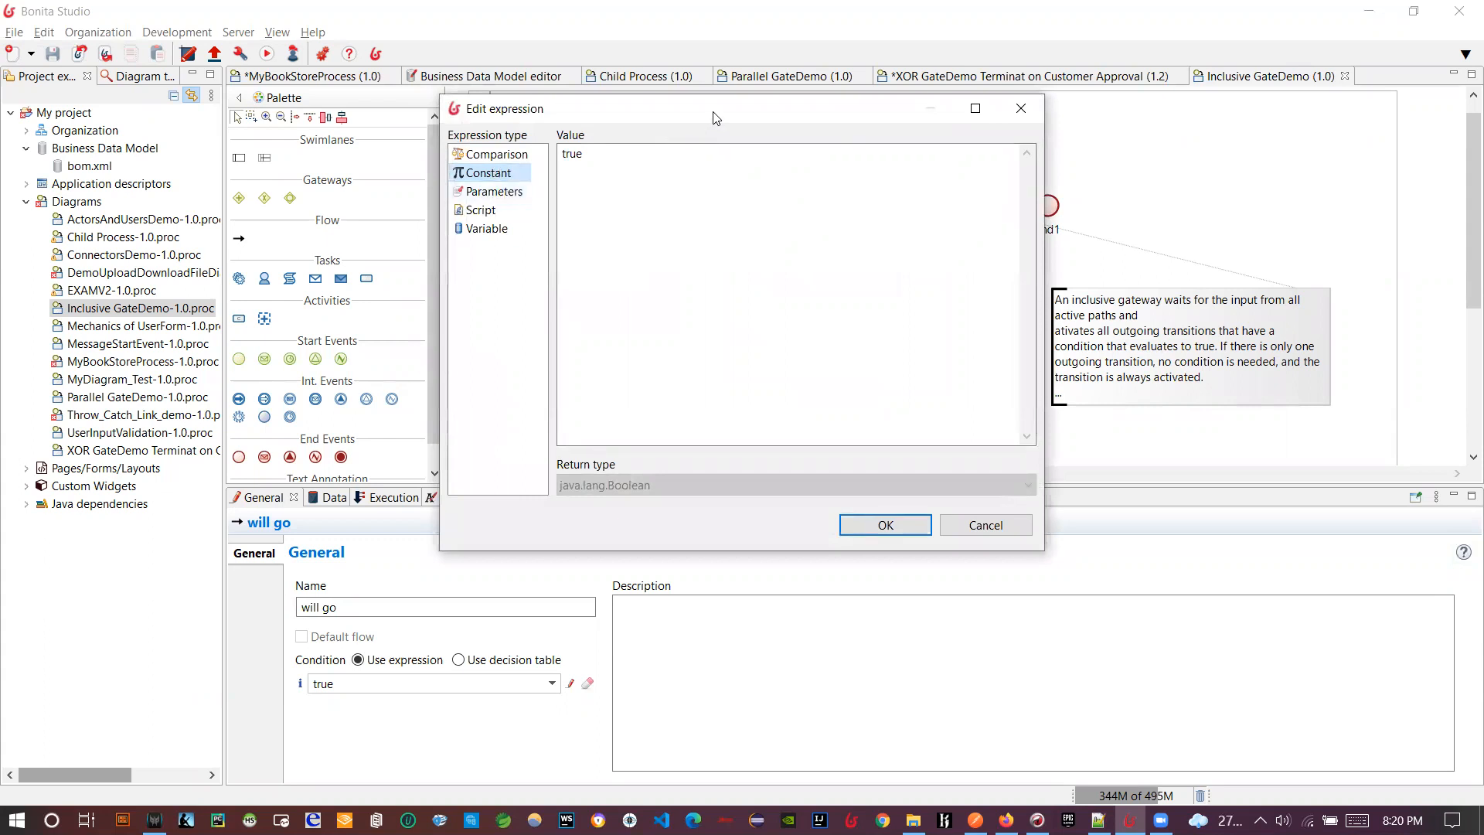
{"action": "left_click_drag", "start_coordinate": [715, 117], "coordinate": [1066, 173]}
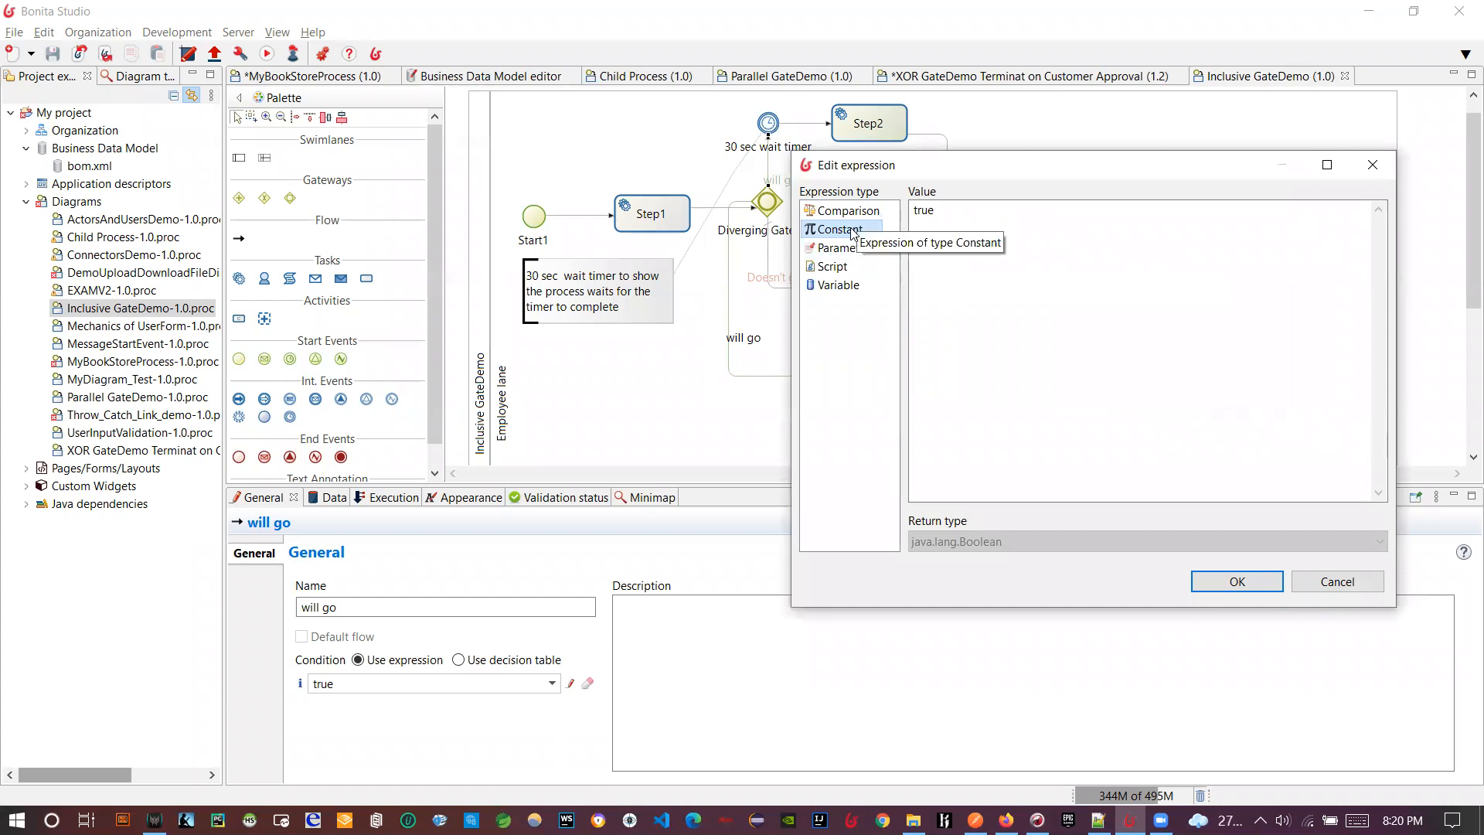
{"action": "double_click", "coordinate": [923, 210]}
{"action": "key", "text": "BackSpace"}
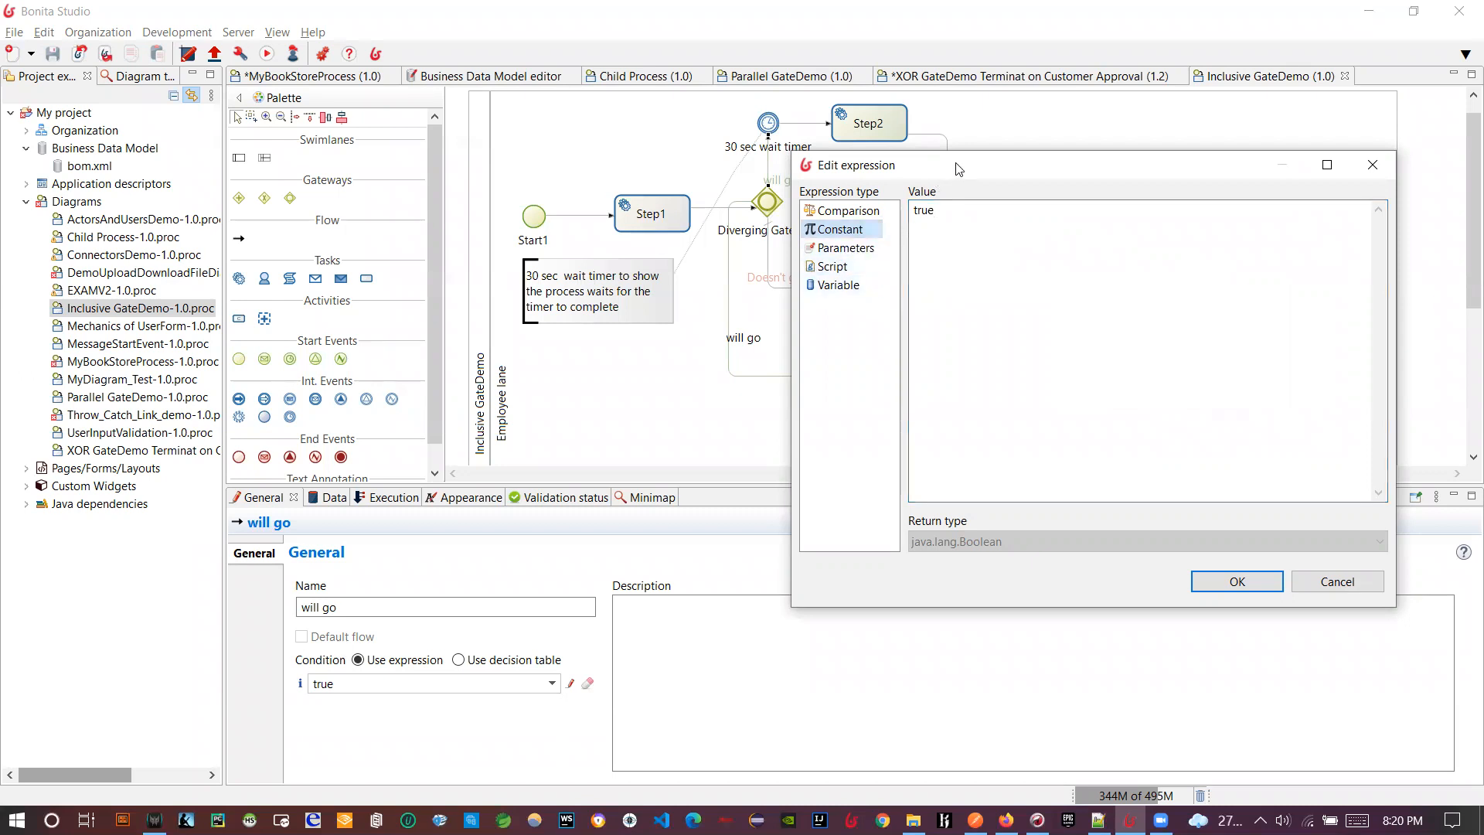
{"action": "left_click_drag", "start_coordinate": [959, 168], "coordinate": [1024, 163]}
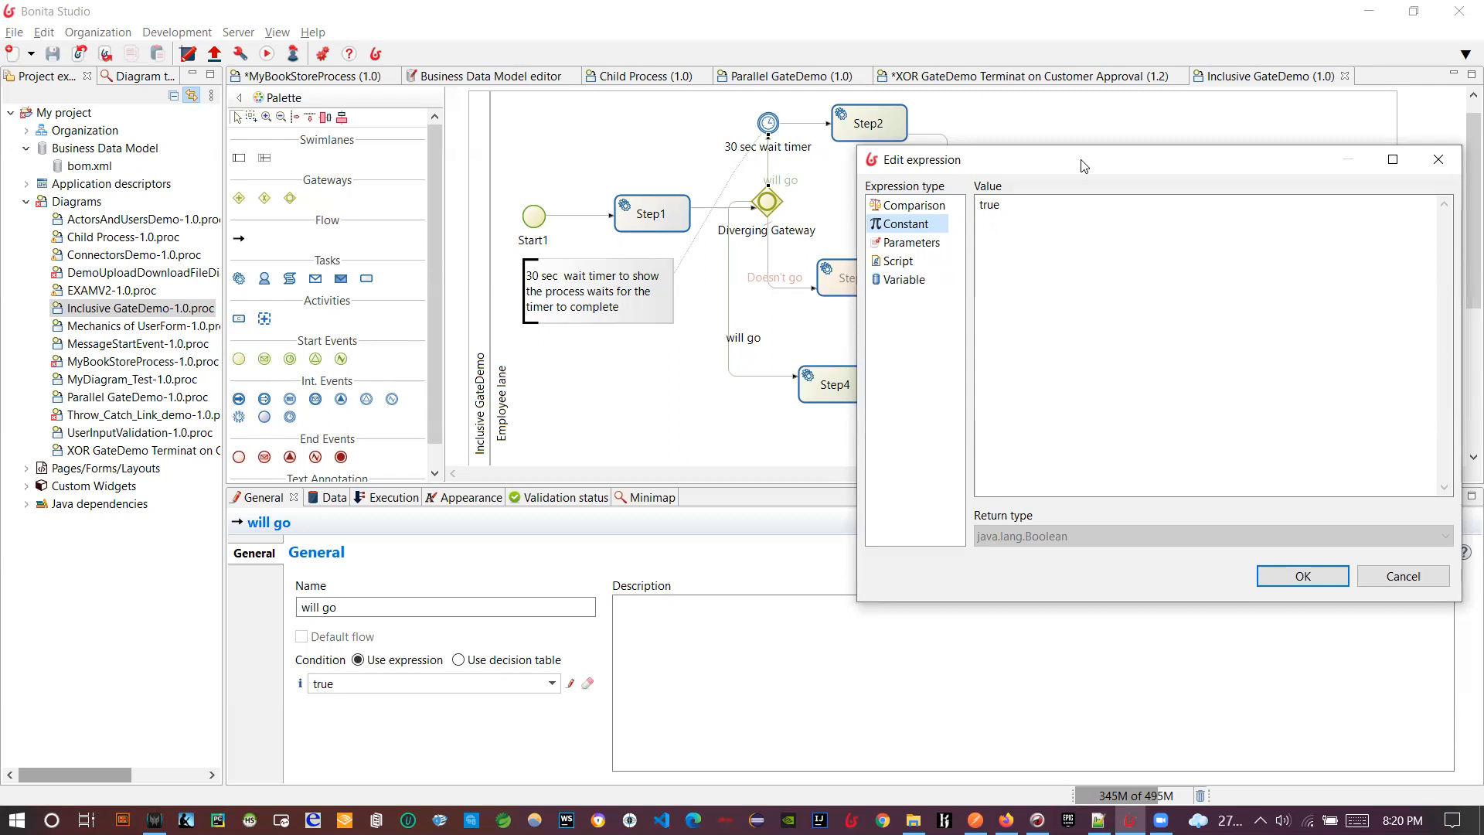
{"action": "left_click_drag", "start_coordinate": [794, 141], "coordinate": [796, 128]}
{"action": "left_click", "coordinate": [1136, 545]}
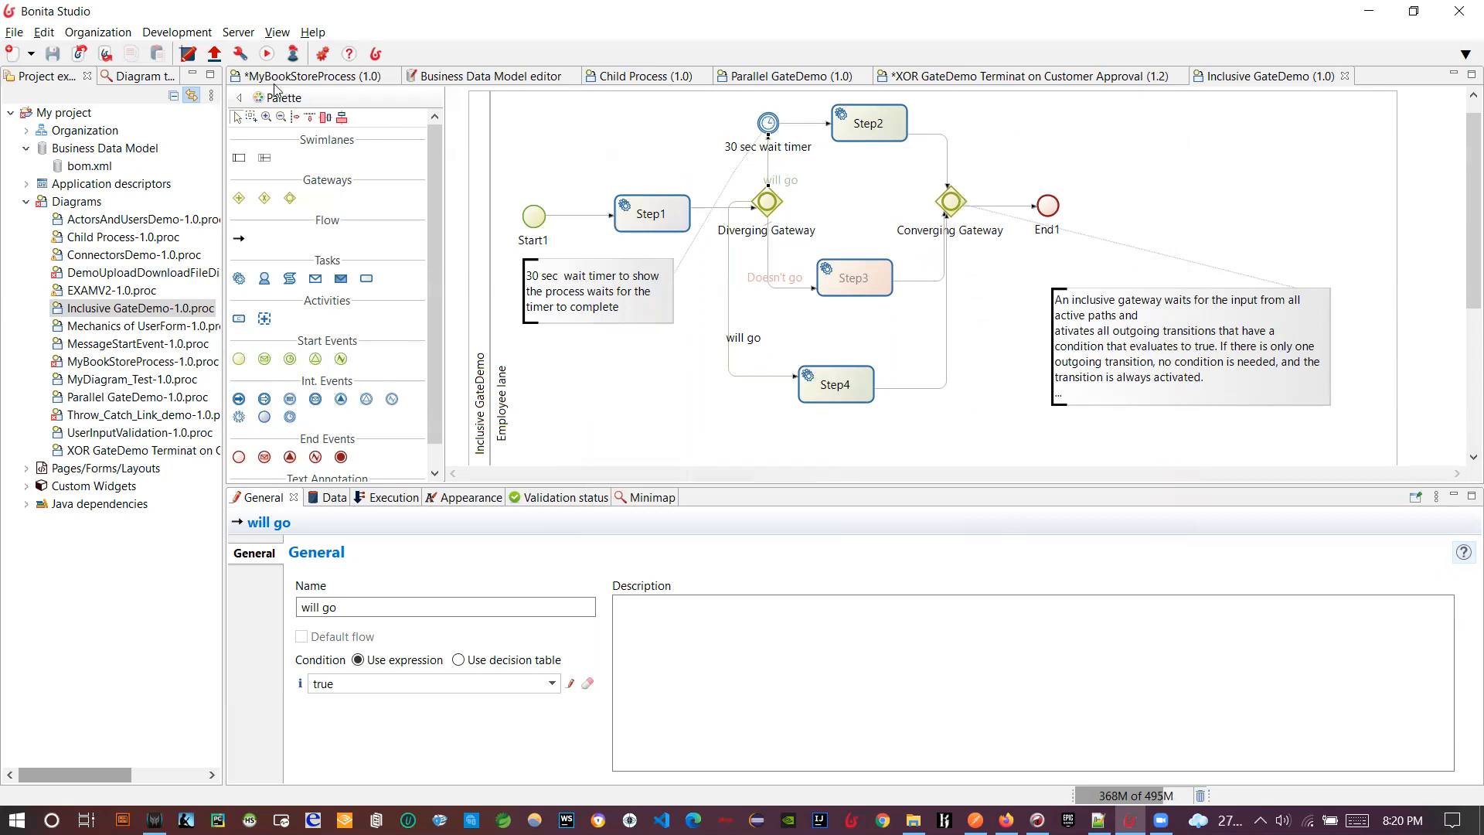
- Run Inclusive GateDemo and open case 6009's details in the Administrator portal
{"action": "left_click", "coordinate": [266, 53]}
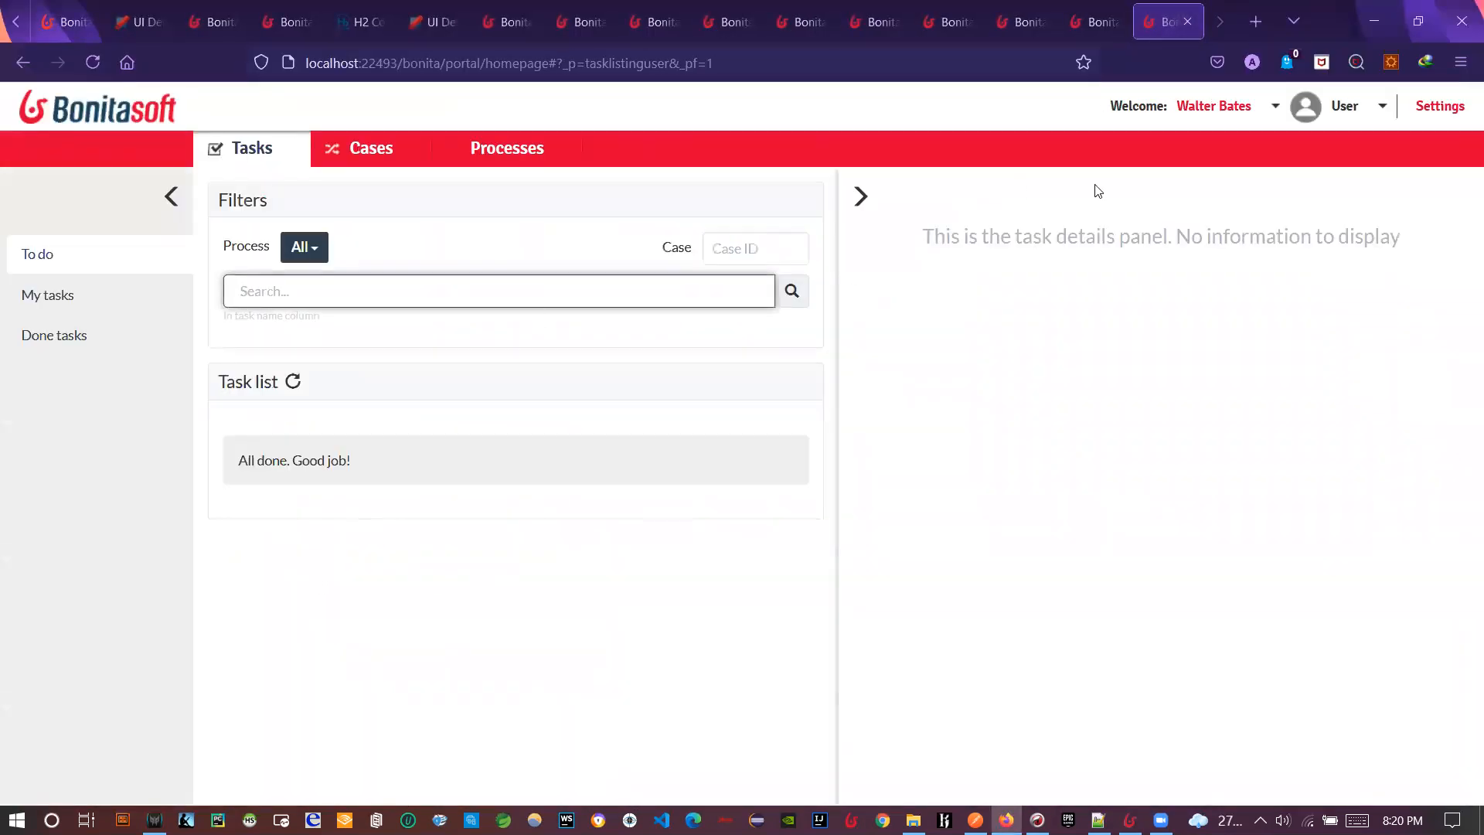
{"action": "left_click", "coordinate": [1351, 121]}
{"action": "left_click", "coordinate": [1333, 179]}
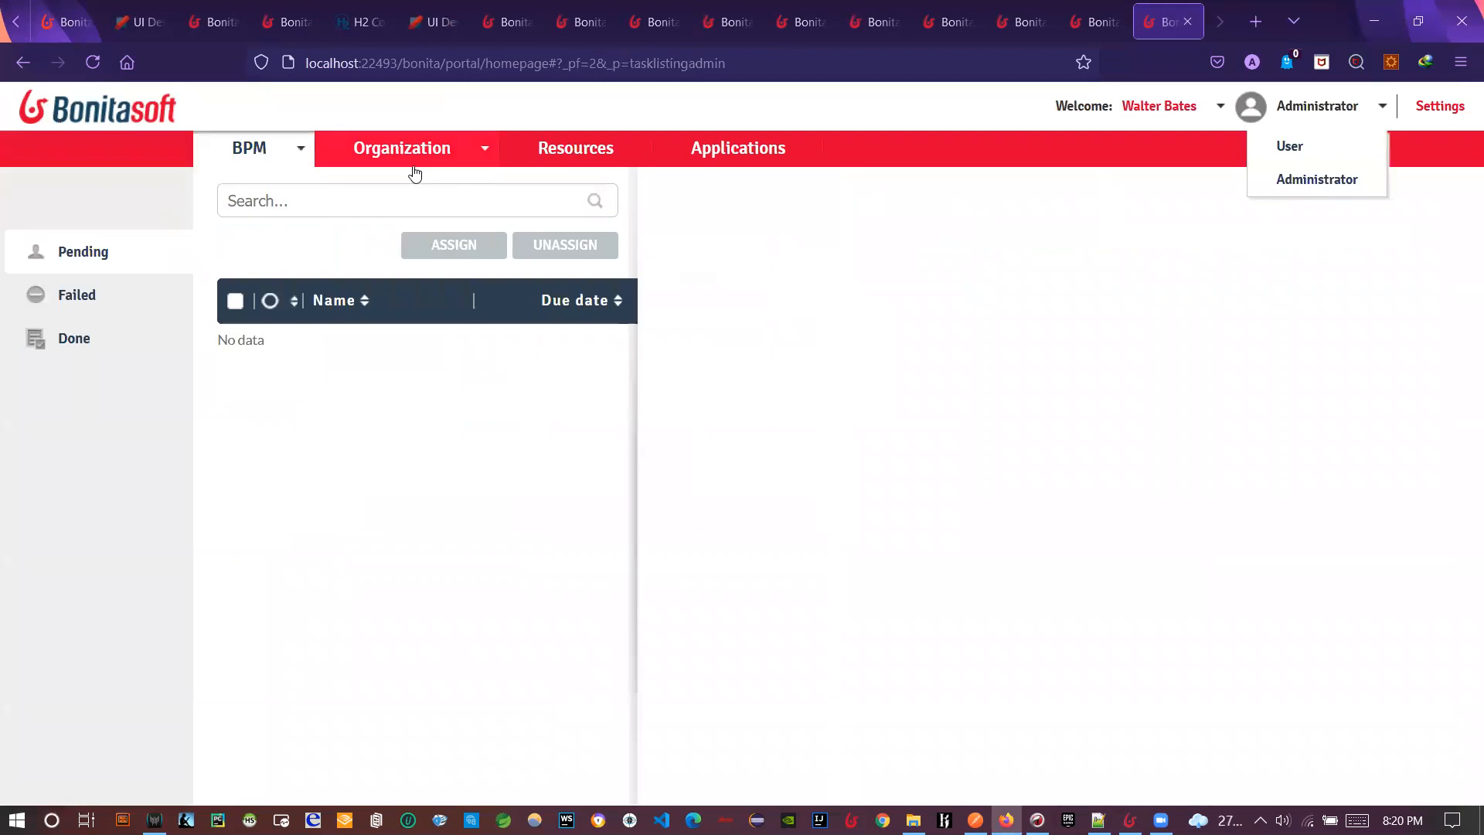
{"action": "left_click", "coordinate": [280, 149]}
{"action": "left_click", "coordinate": [277, 214]}
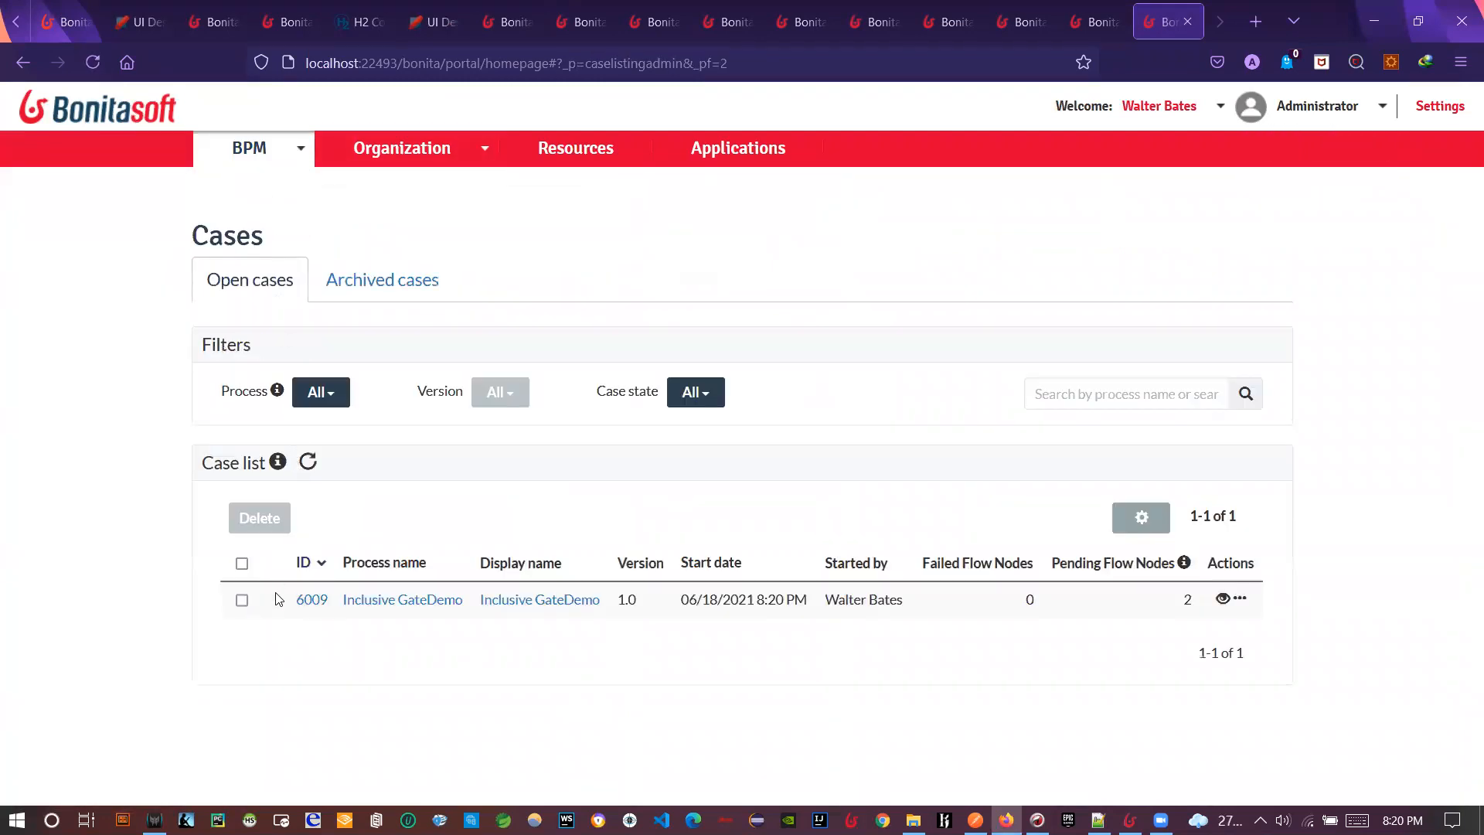
{"action": "left_click", "coordinate": [313, 607]}
{"action": "scroll", "coordinate": [746, 606], "scroll_direction": "down", "scroll_amount": 3}
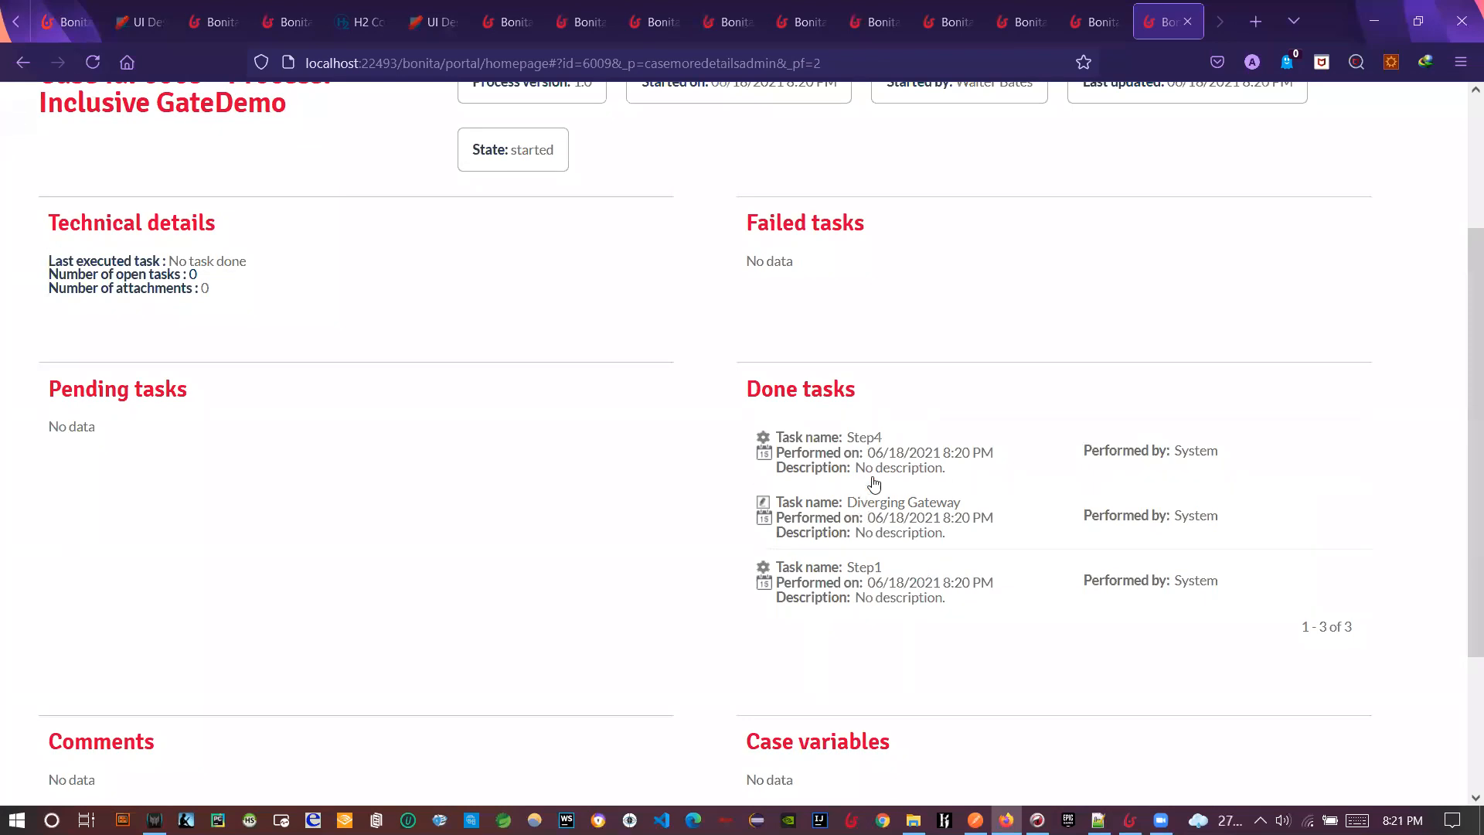
- In Studio, inspect the 30 sec wait timer and the Step1, Step4 and Step2 properties
{"action": "key", "text": "alt+Tab"}
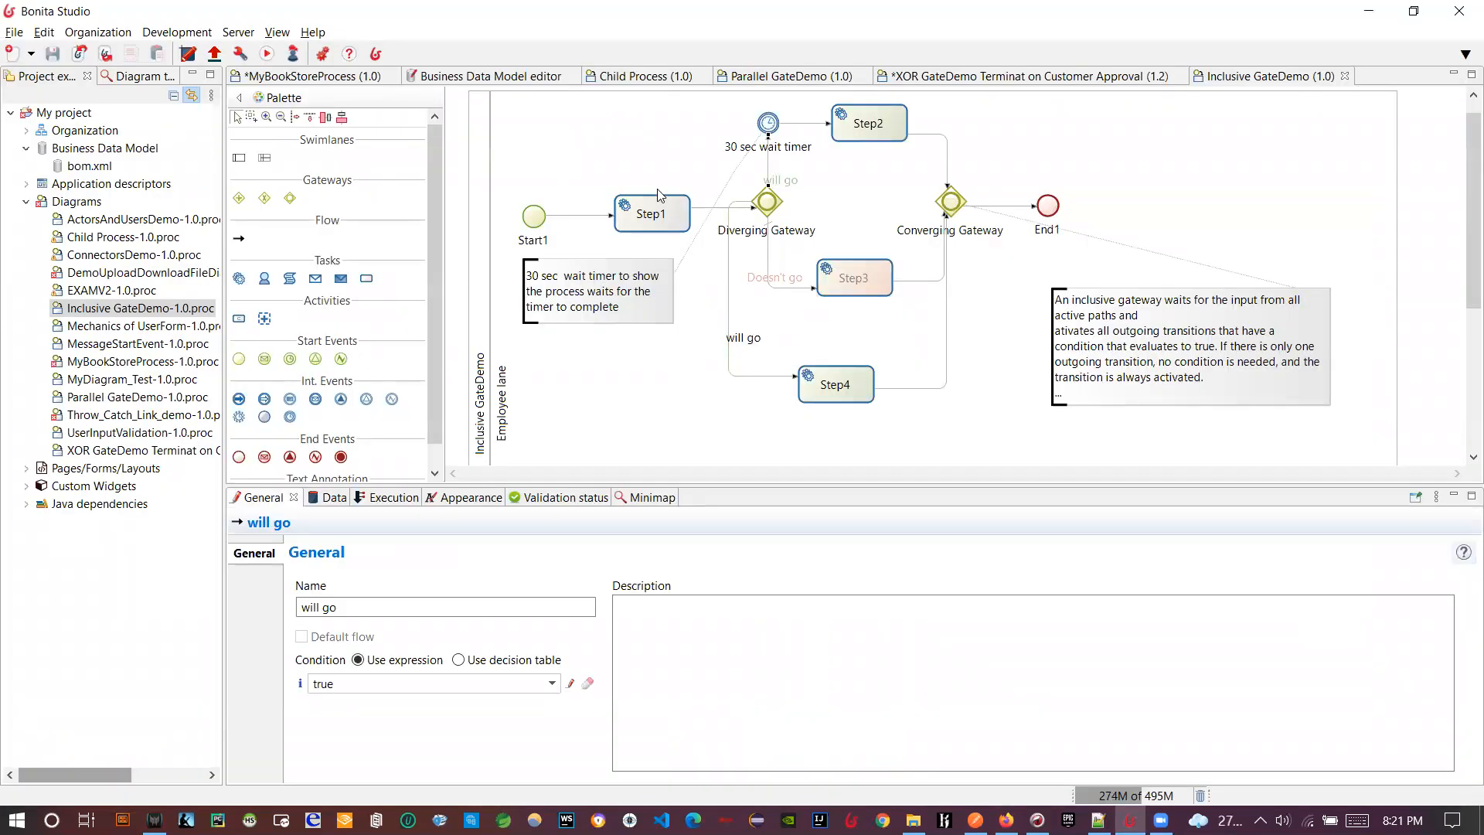
{"action": "left_click", "coordinate": [769, 121]}
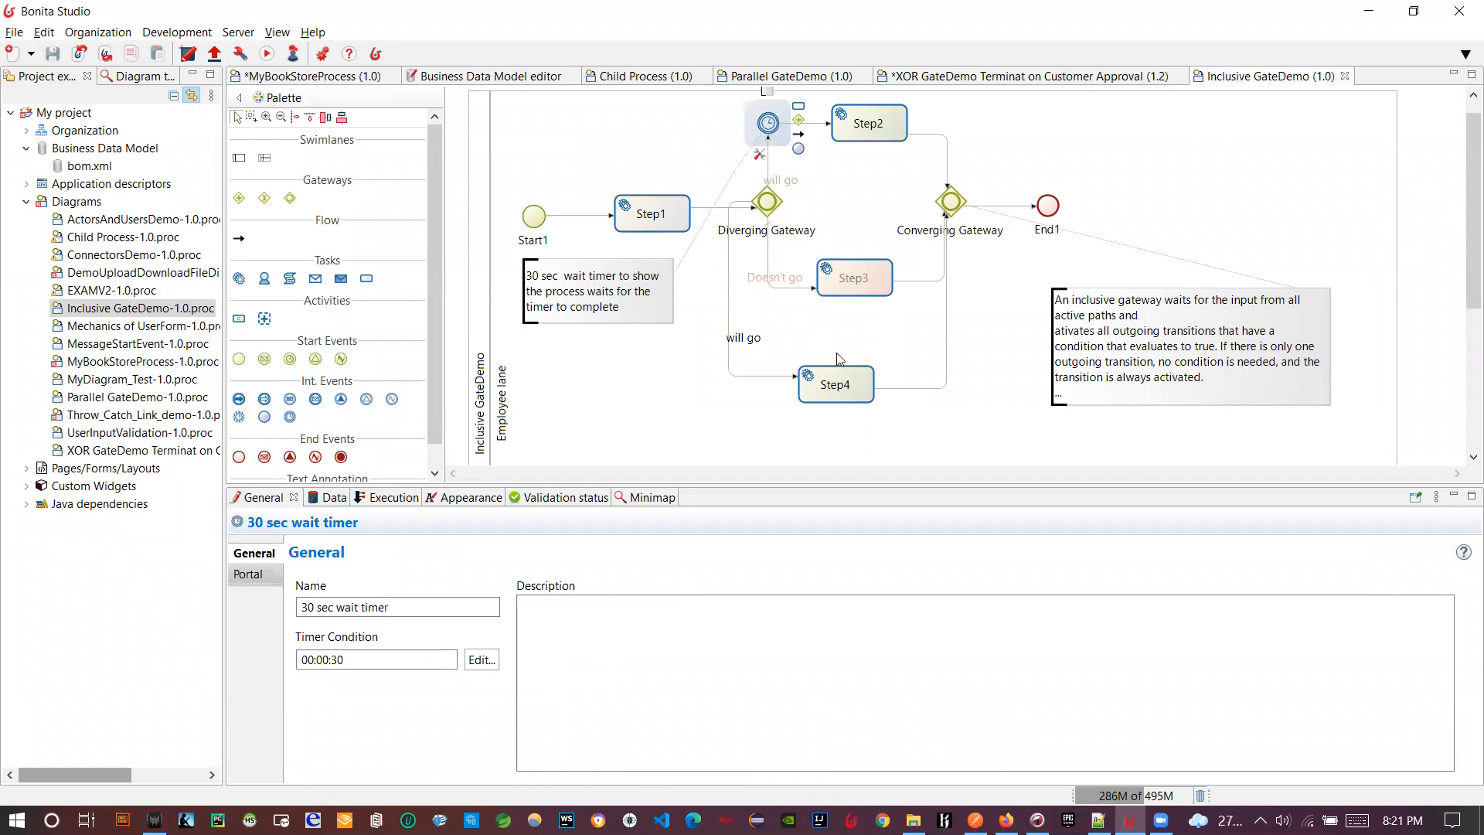
{"action": "left_click", "coordinate": [624, 224]}
{"action": "left_click", "coordinate": [818, 382]}
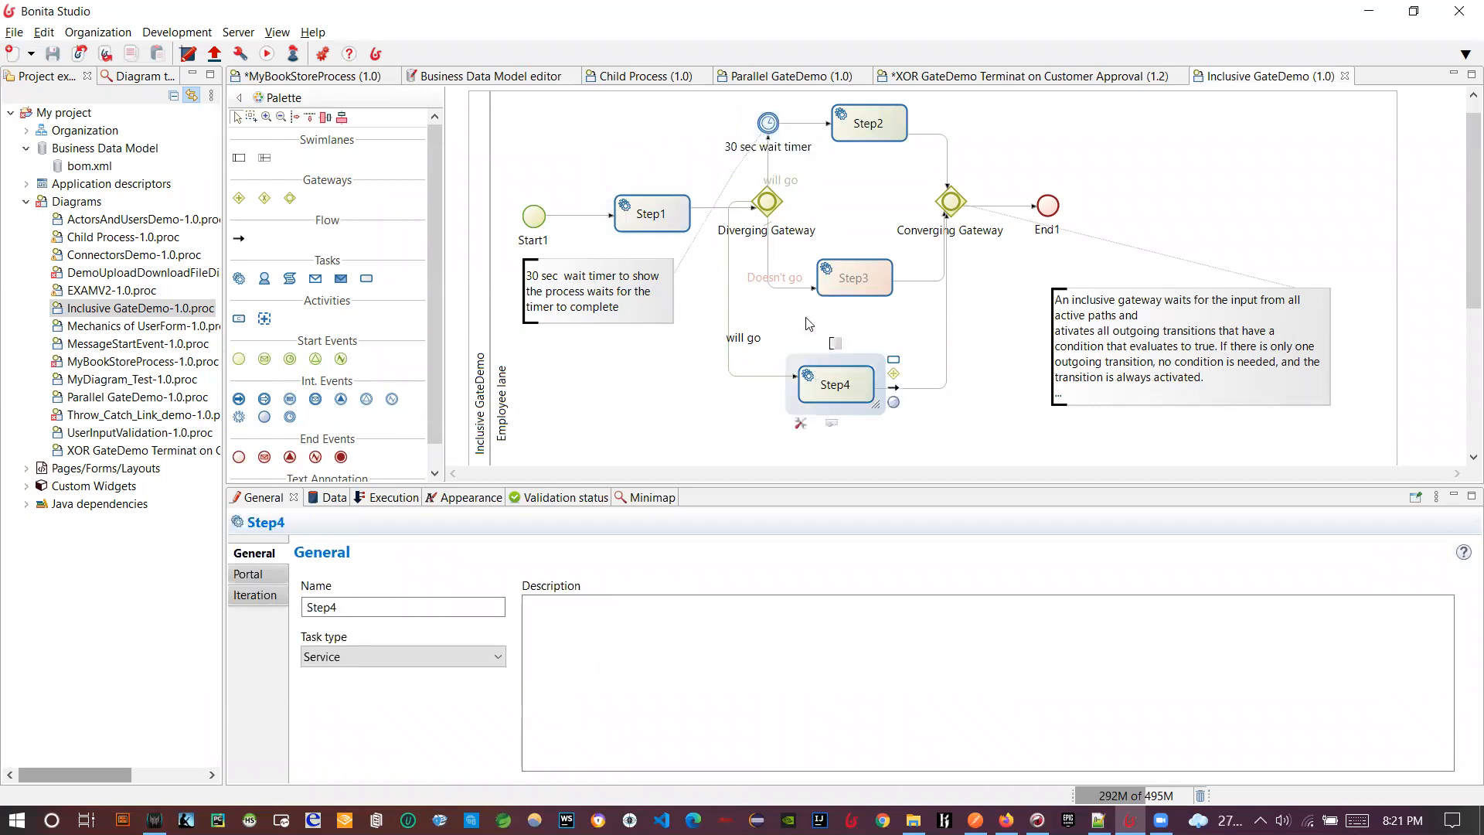
{"action": "left_click", "coordinate": [861, 112]}
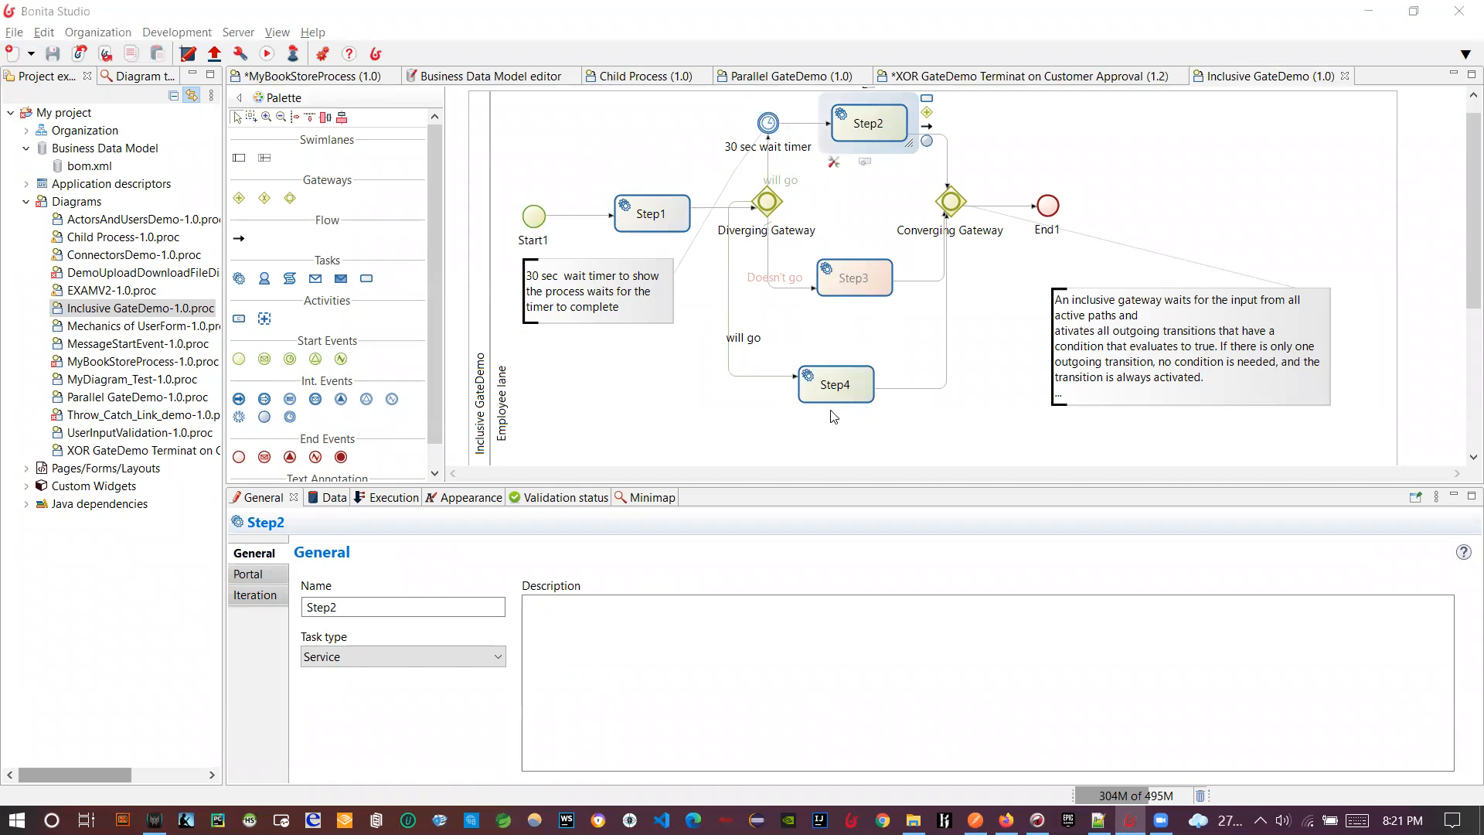
- Reload the case 6009 details page, then return to Studio and select the 30 sec timer
{"action": "key", "text": "alt+Tab"}
{"action": "left_click", "coordinate": [92, 62]}
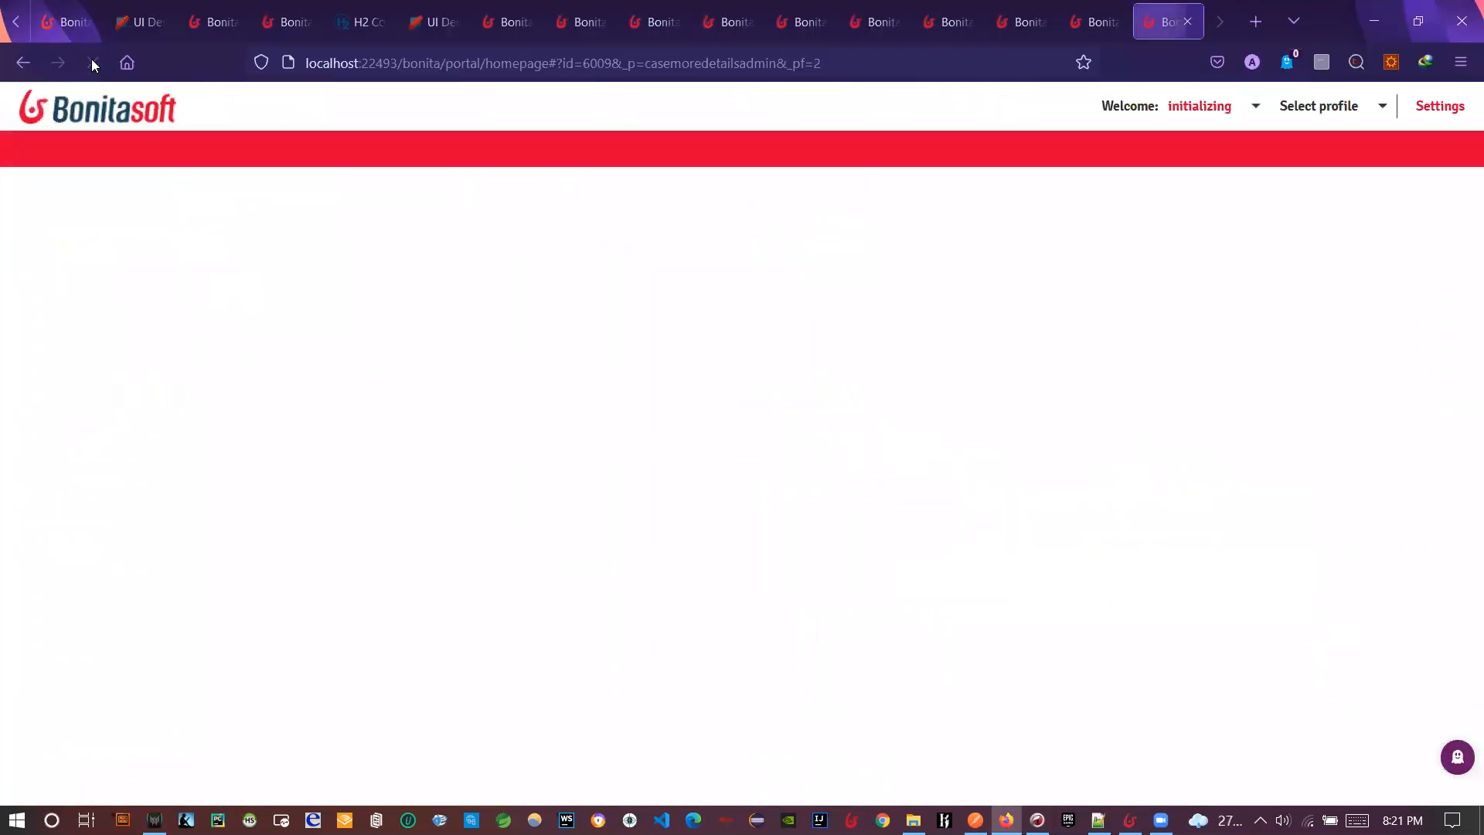
{"action": "scroll", "coordinate": [500, 549], "scroll_direction": "down", "scroll_amount": 3}
{"action": "key", "text": "alt+Tab"}
{"action": "left_click", "coordinate": [767, 125]}
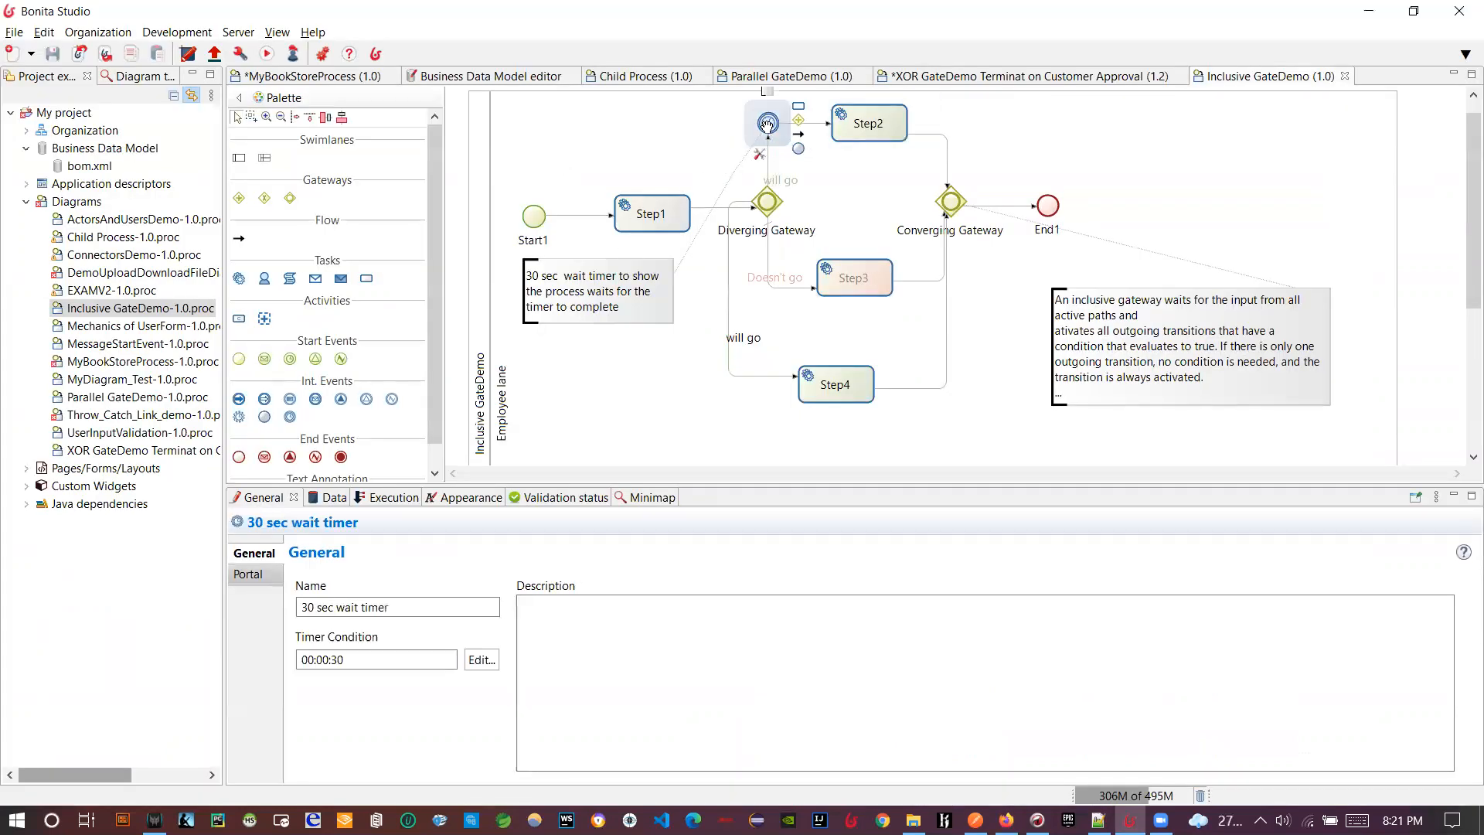
- Confirm the timer condition stays 00:00:30 (30000L), then reload case 6009 to see it completed
{"action": "left_click", "coordinate": [481, 660]}
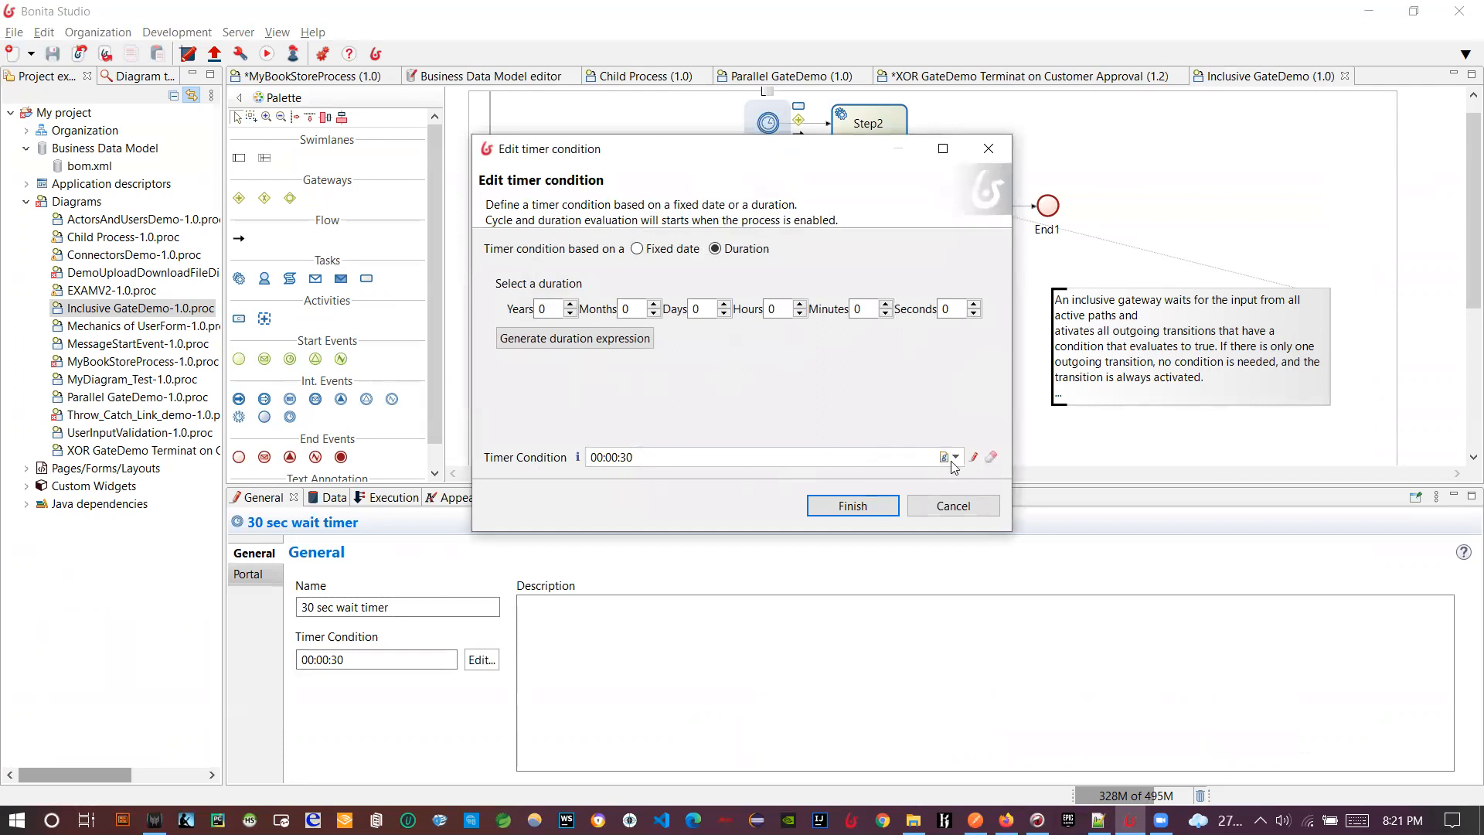
{"action": "left_click", "coordinate": [973, 457]}
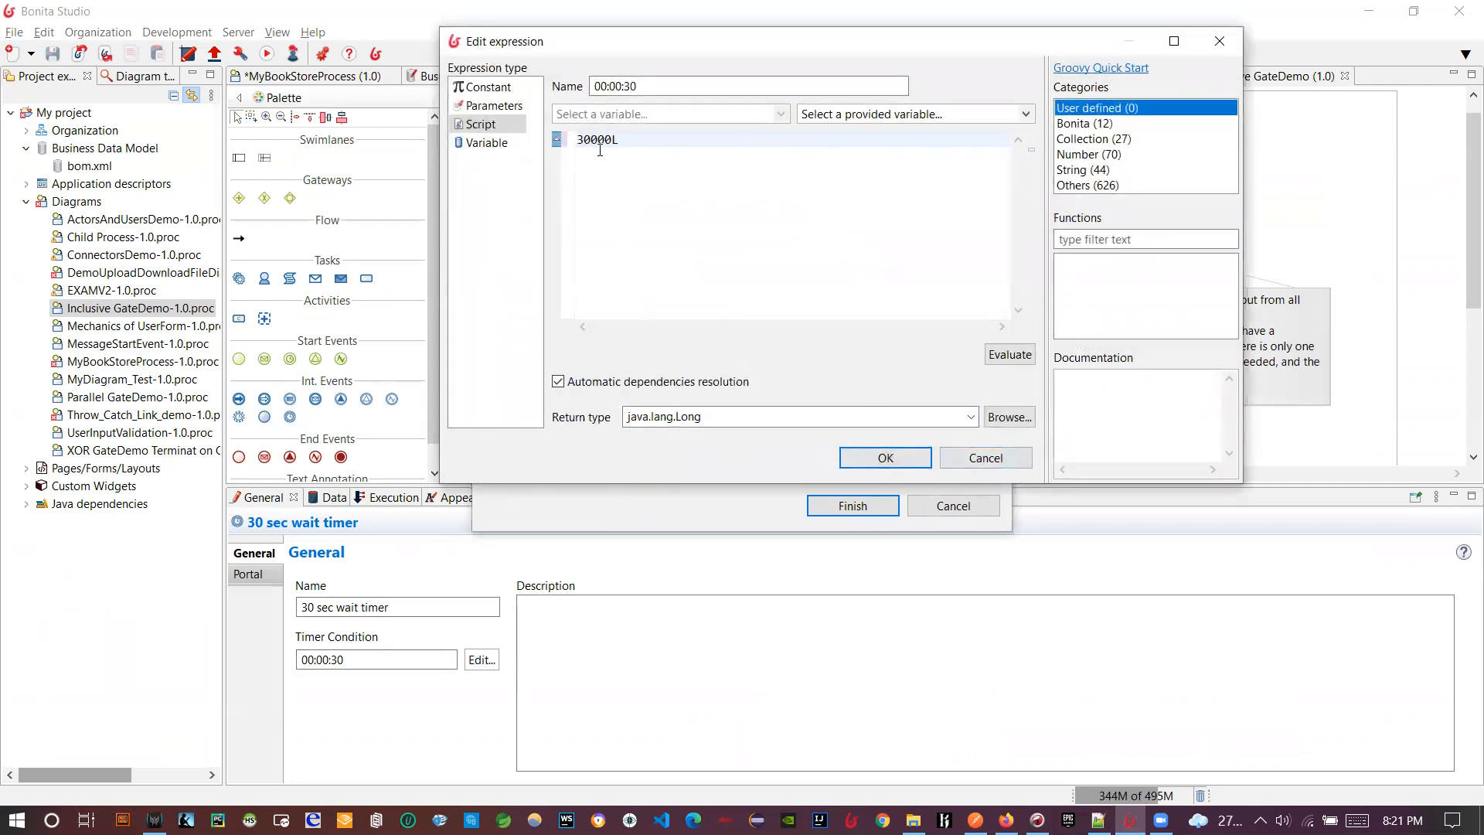
{"action": "left_click", "coordinate": [970, 458]}
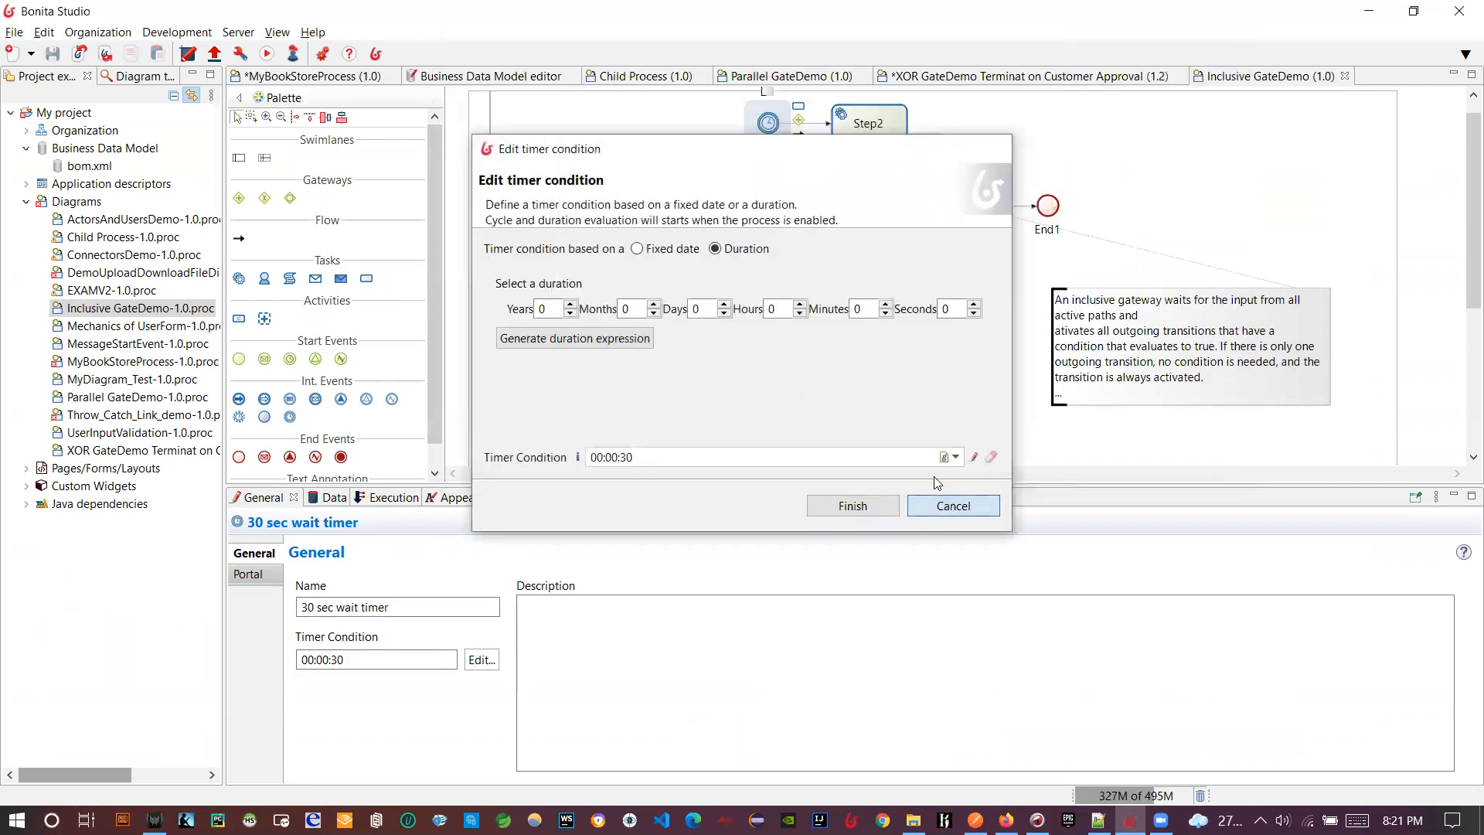
{"action": "left_click", "coordinate": [939, 504]}
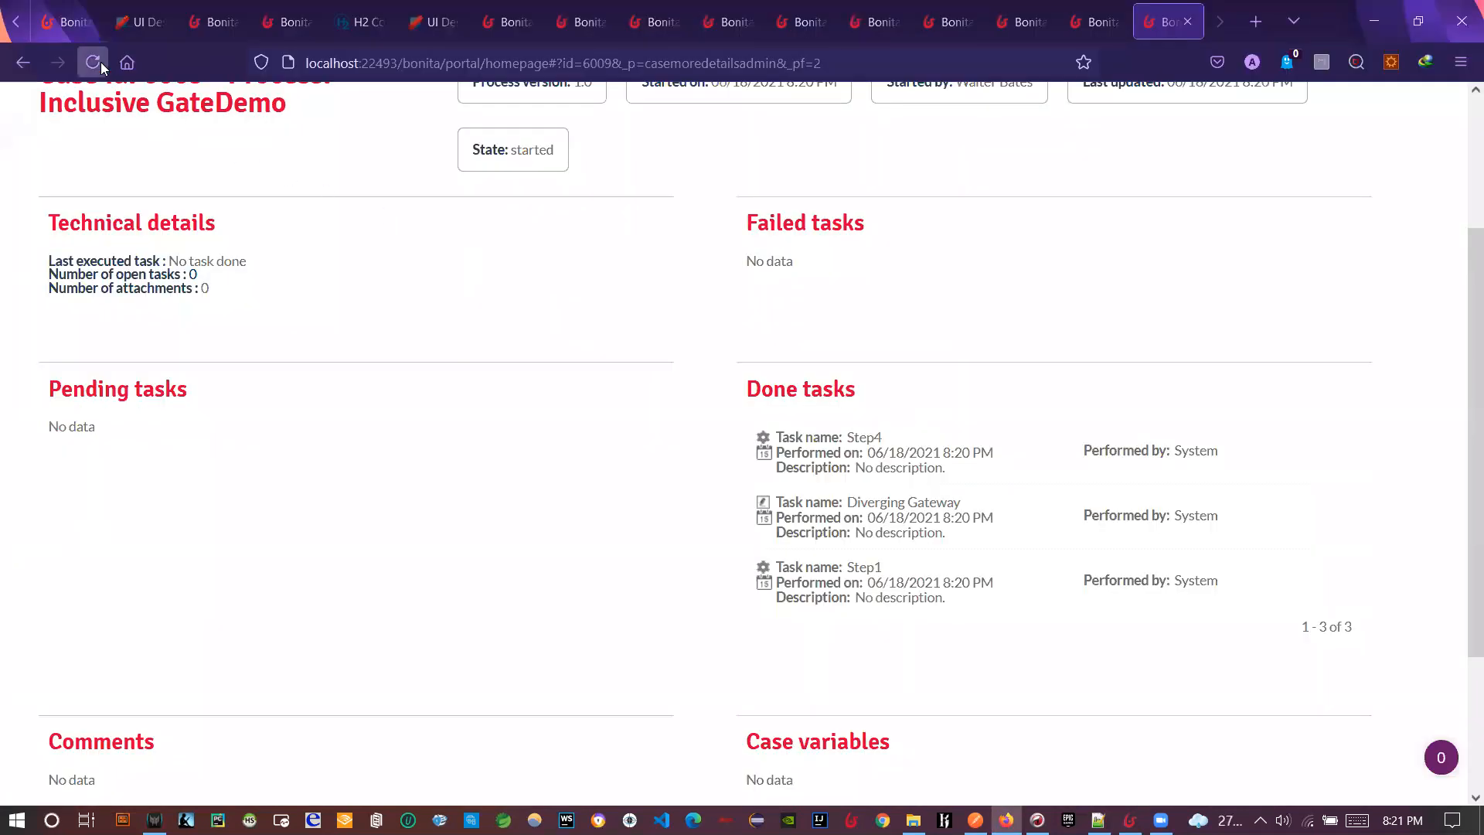
{"action": "left_click", "coordinate": [99, 62]}
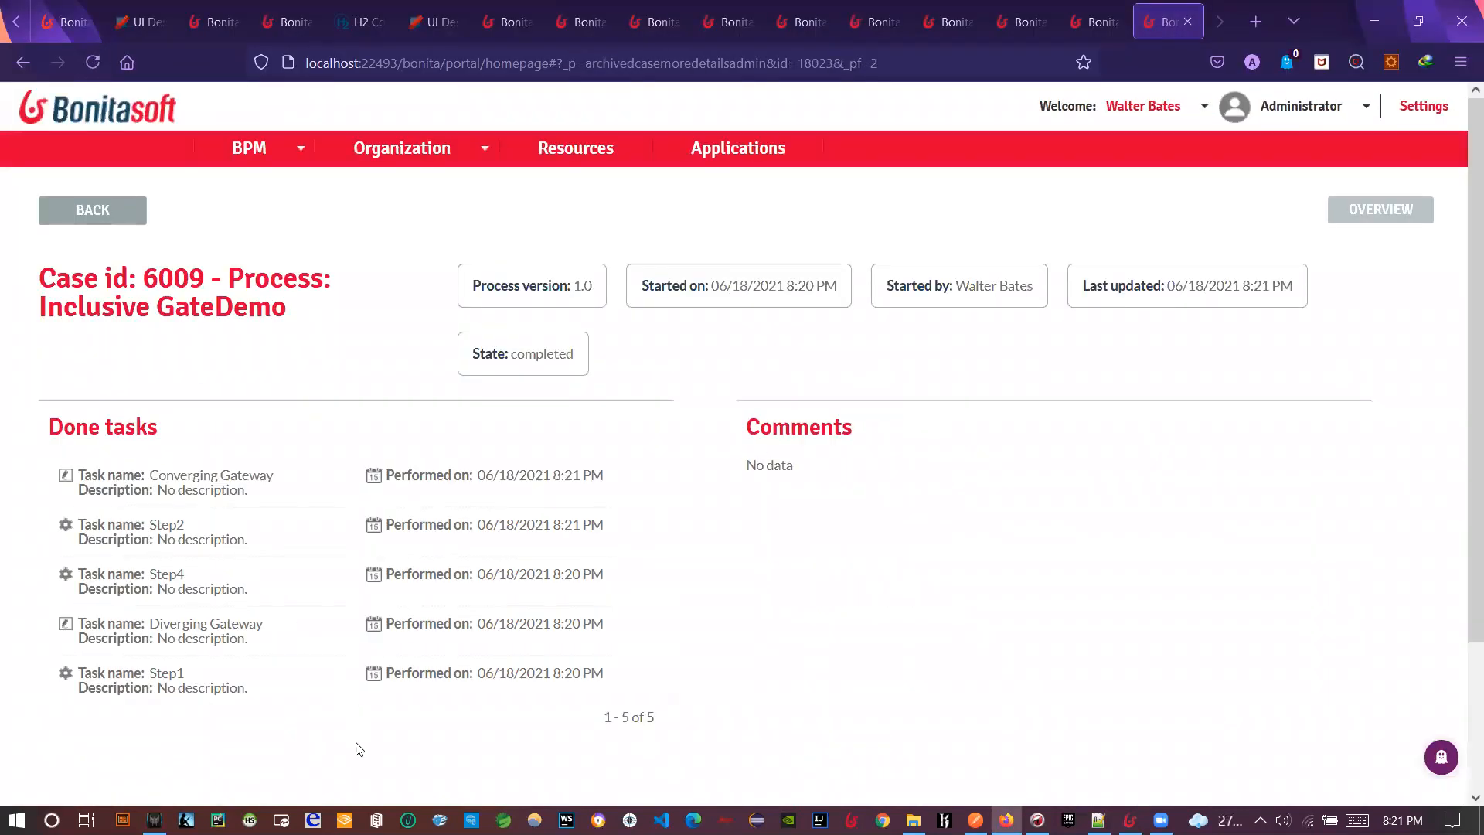
{"action": "key", "text": "alt+Tab"}
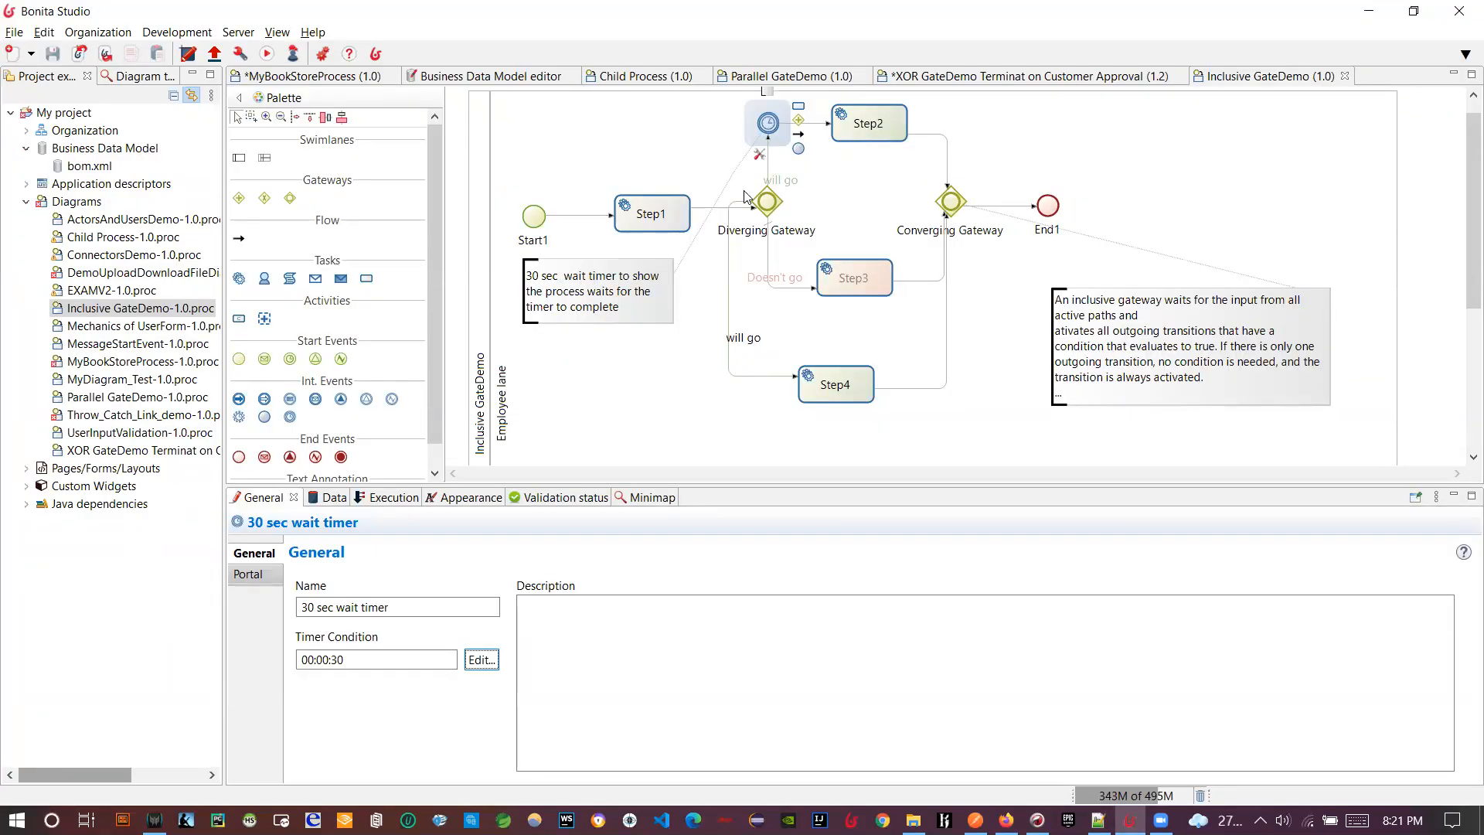
- Review the Step4 flow, Converging Gateway and timer settings, then show the Bonita Gateways PDF slide
{"action": "left_click", "coordinate": [947, 216]}
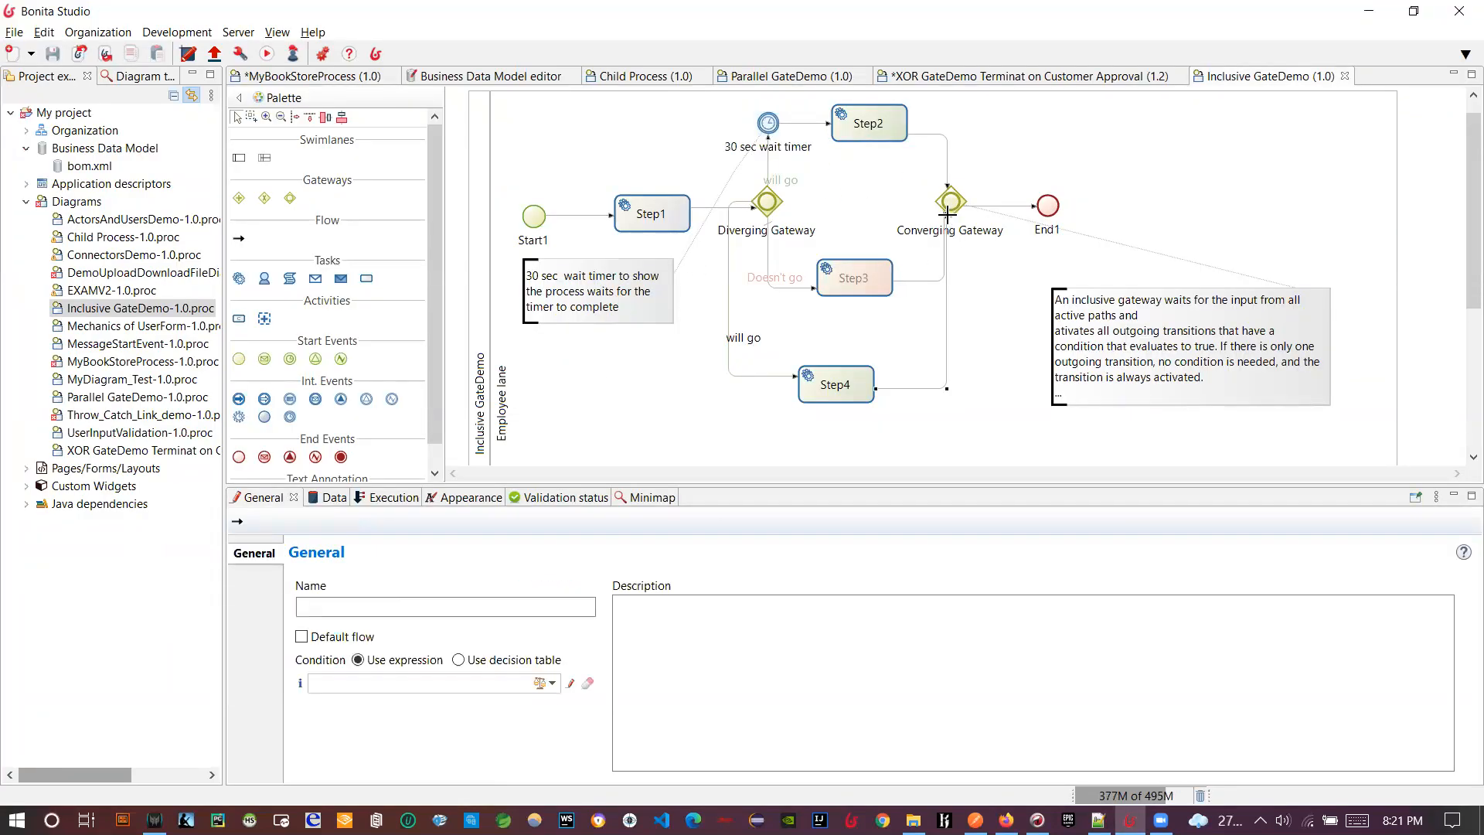
{"action": "left_click", "coordinate": [950, 203]}
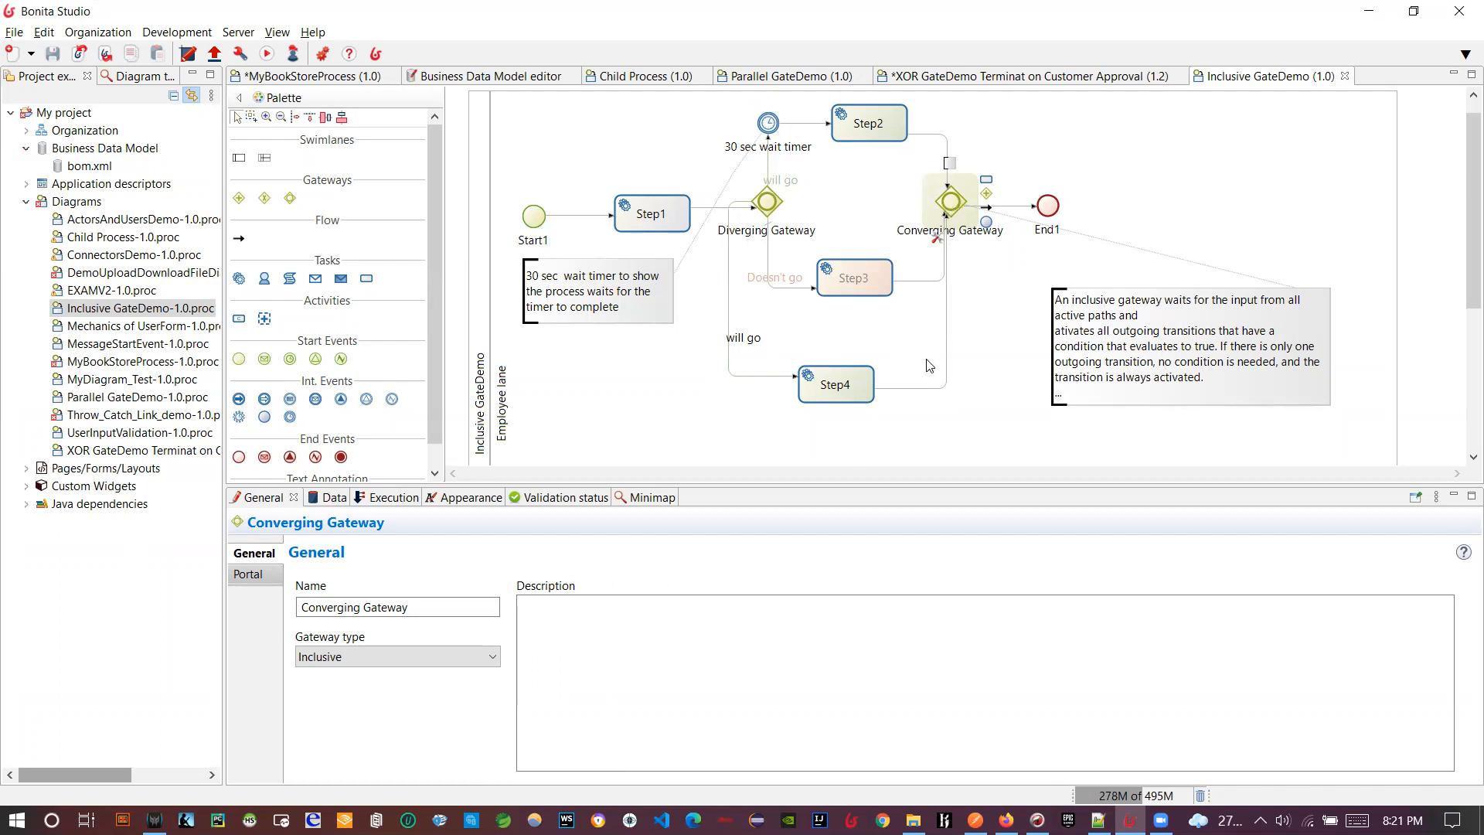
{"action": "left_click", "coordinate": [764, 124]}
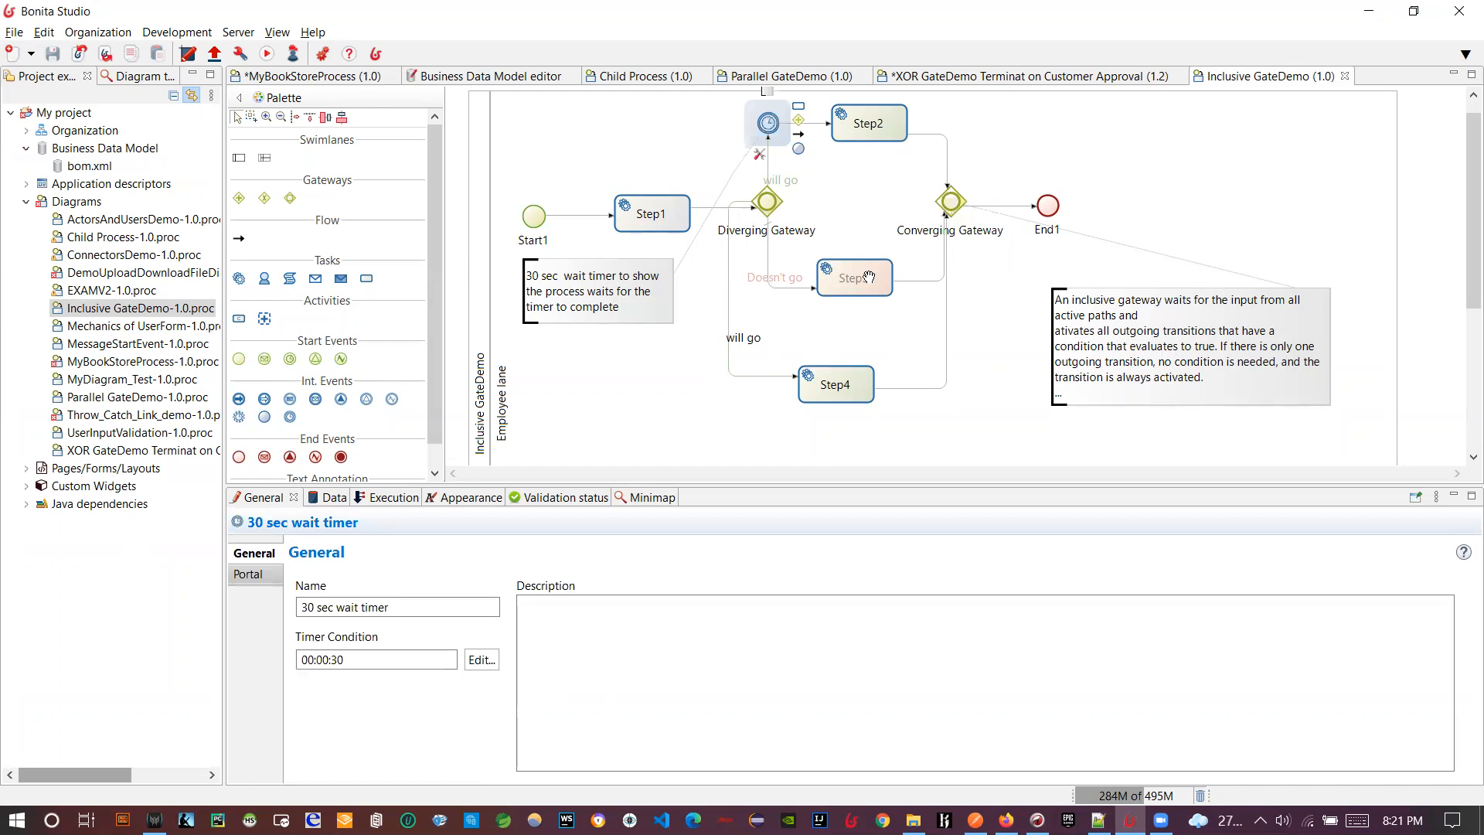
{"action": "left_click", "coordinate": [944, 206]}
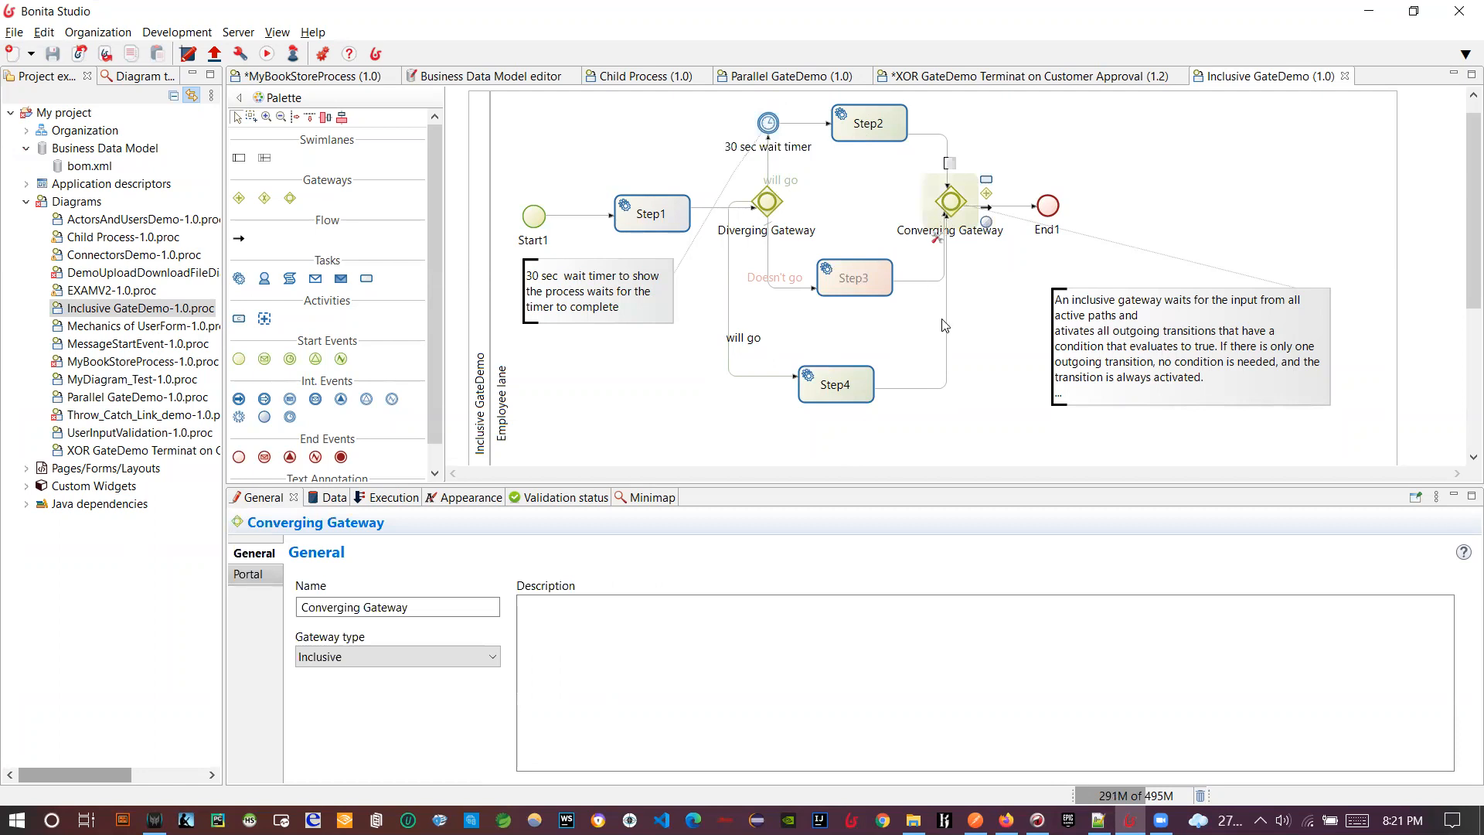
{"action": "left_click", "coordinate": [945, 317]}
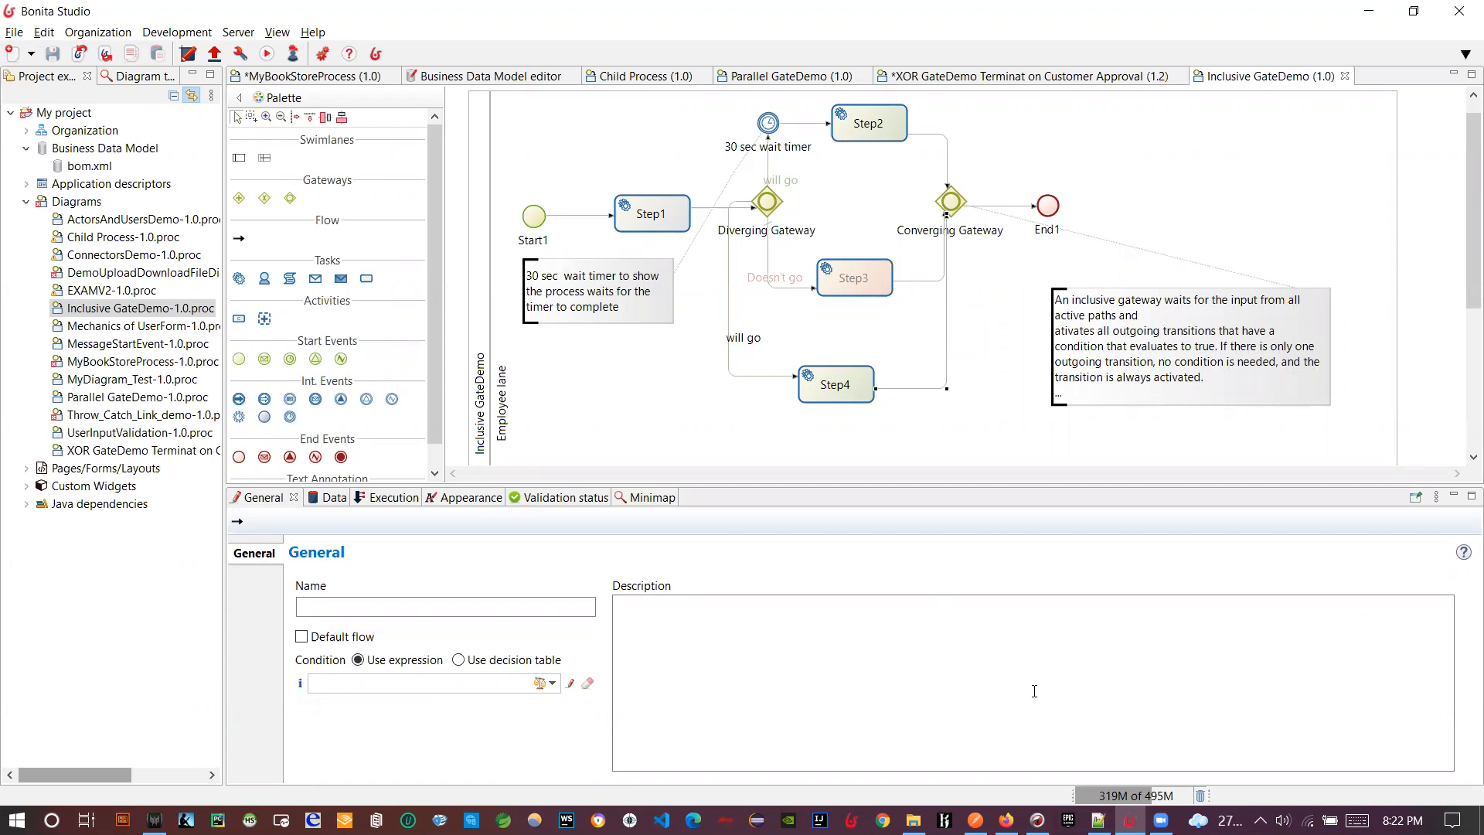
{"action": "left_click", "coordinate": [1025, 818]}
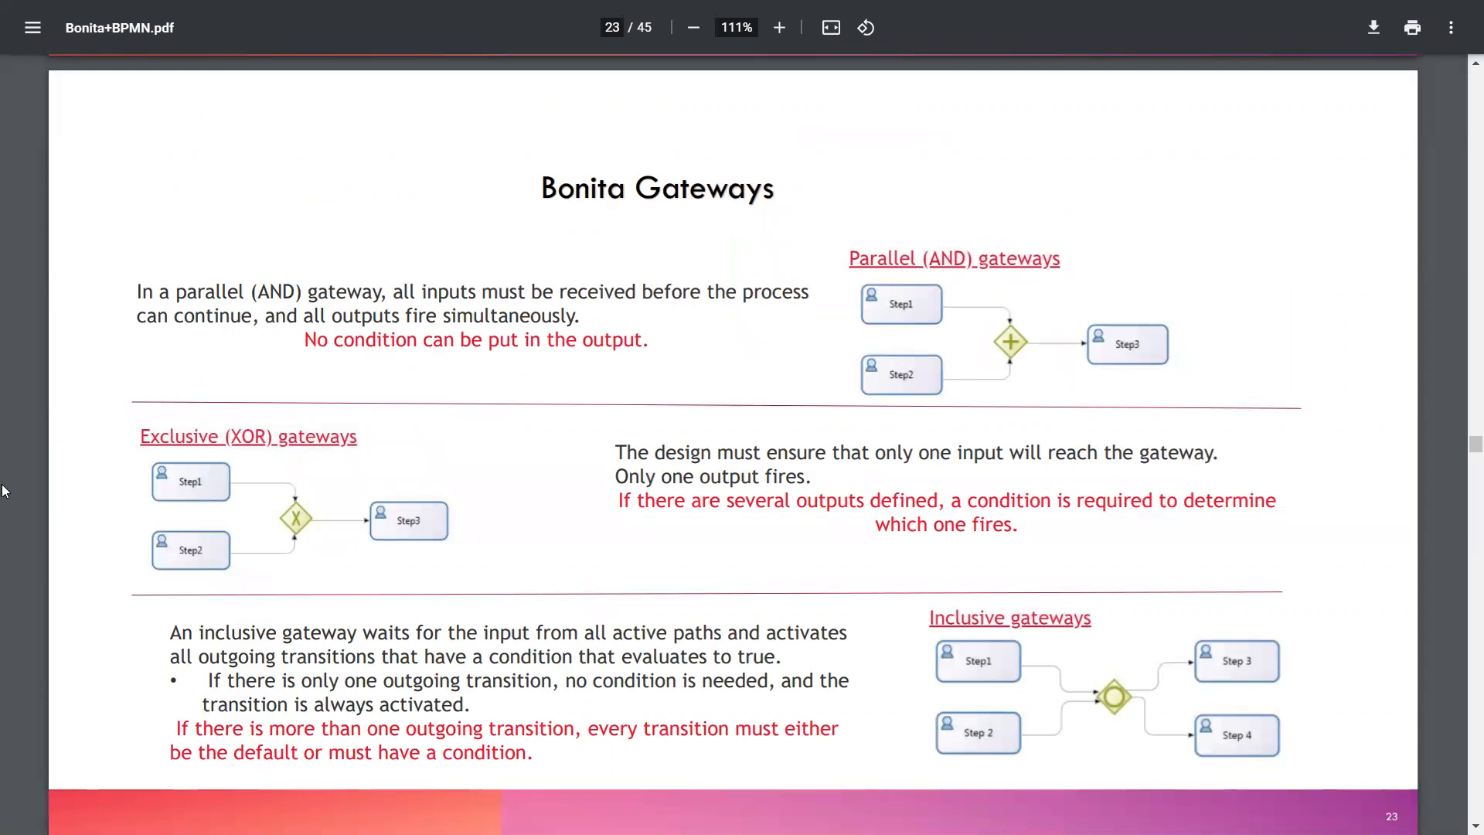
{"action": "scroll", "coordinate": [313, 515], "scroll_direction": "up", "scroll_amount": 4}
{"action": "scroll", "coordinate": [537, 615], "scroll_direction": "down", "scroll_amount": 3}
{"action": "scroll", "coordinate": [540, 620], "scroll_direction": "down", "scroll_amount": 18}
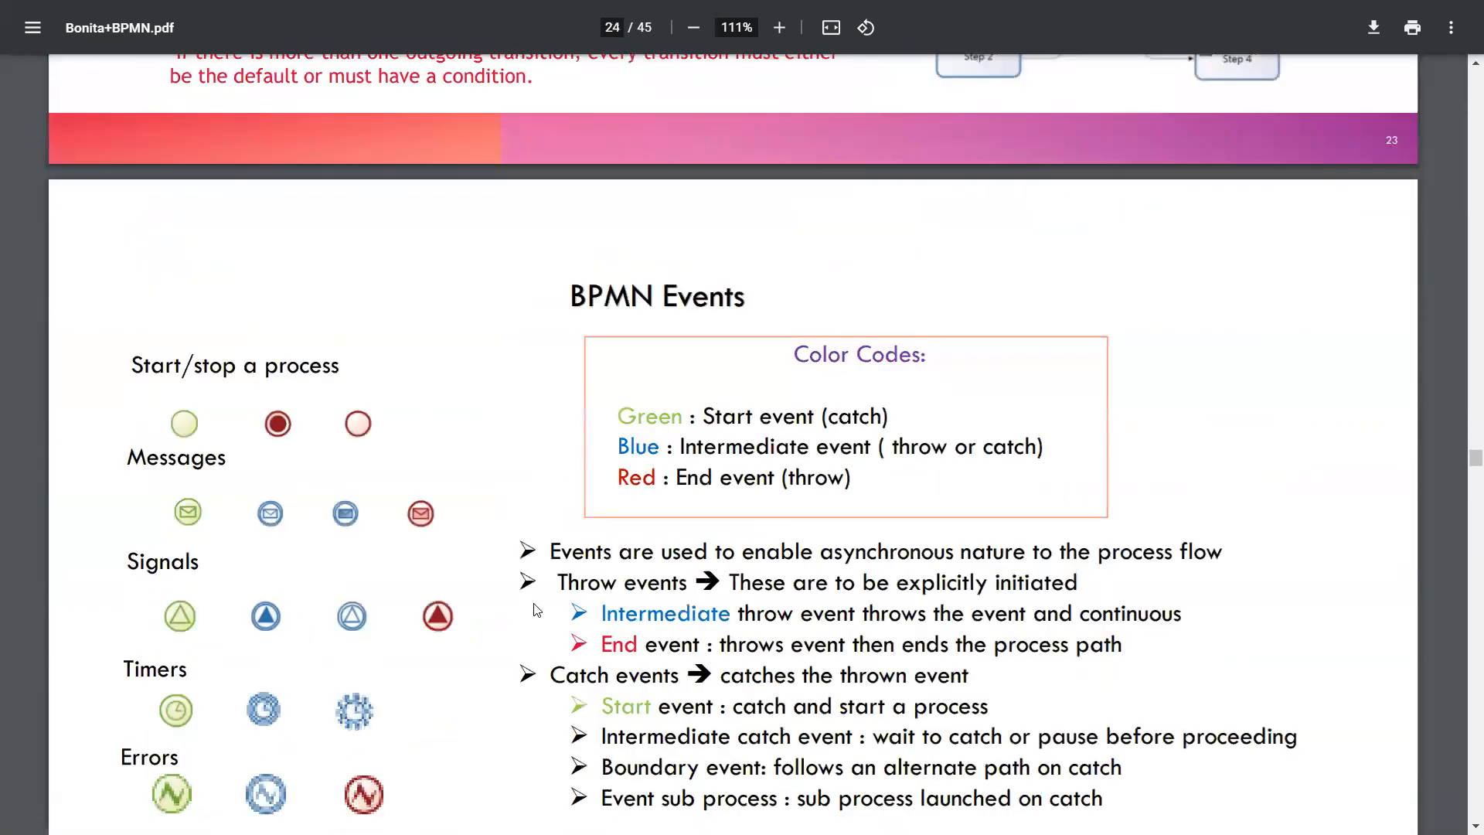
{"action": "scroll", "coordinate": [546, 602], "scroll_direction": "down", "scroll_amount": 20}
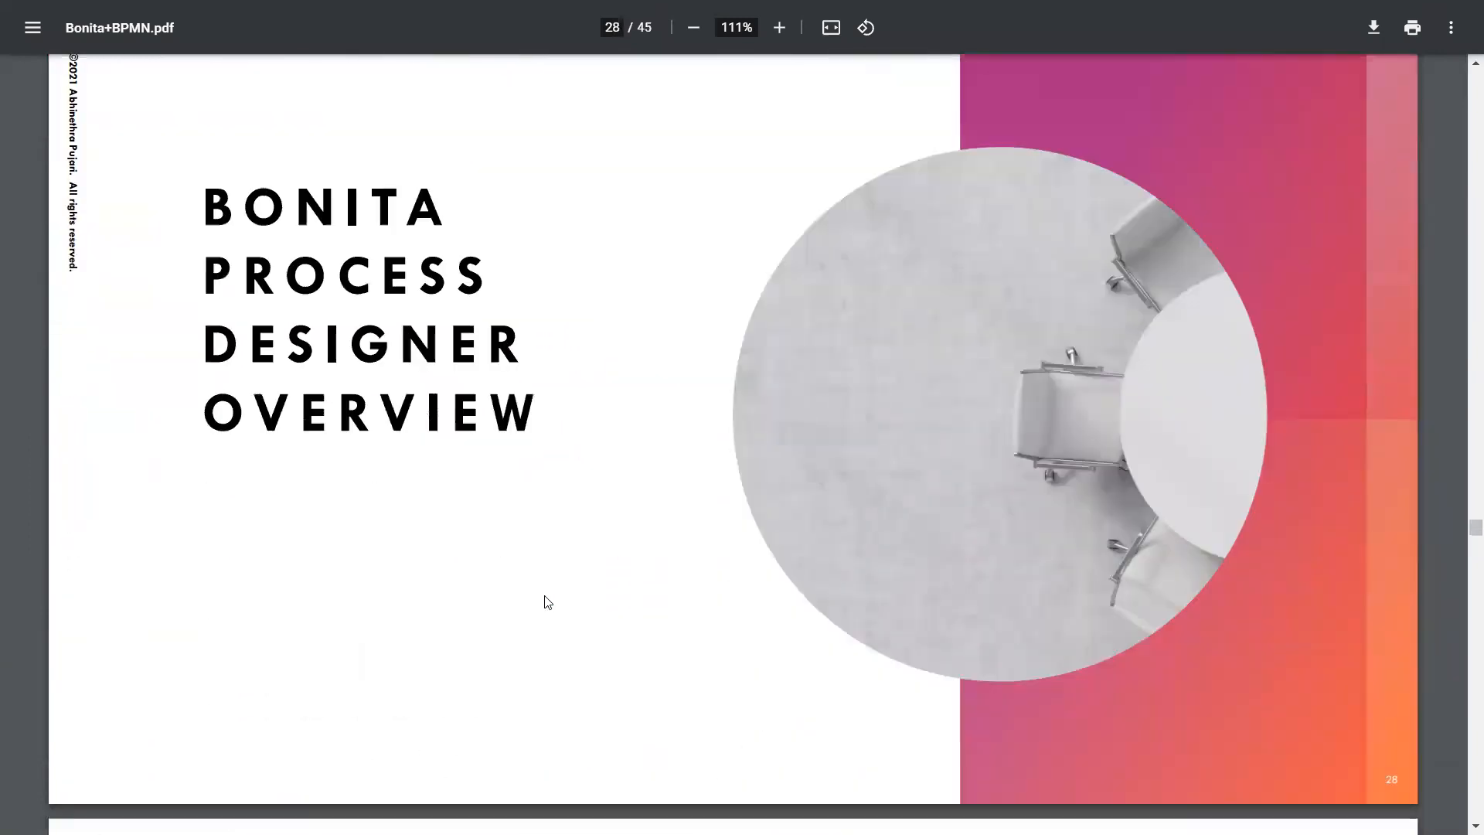
{"action": "scroll", "coordinate": [545, 602], "scroll_direction": "down", "scroll_amount": 6}
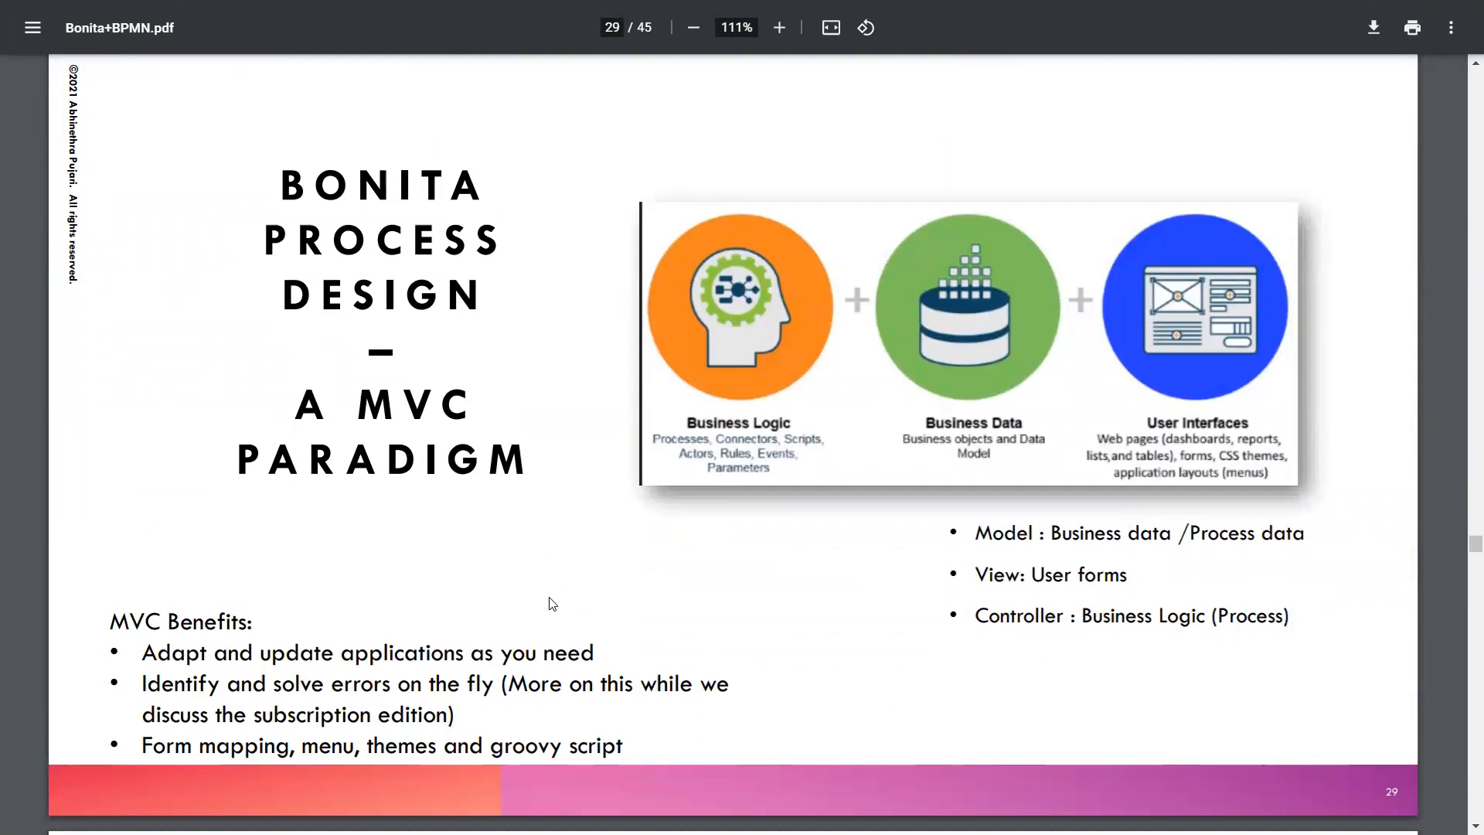
{"action": "scroll", "coordinate": [552, 603], "scroll_direction": "down", "scroll_amount": 9}
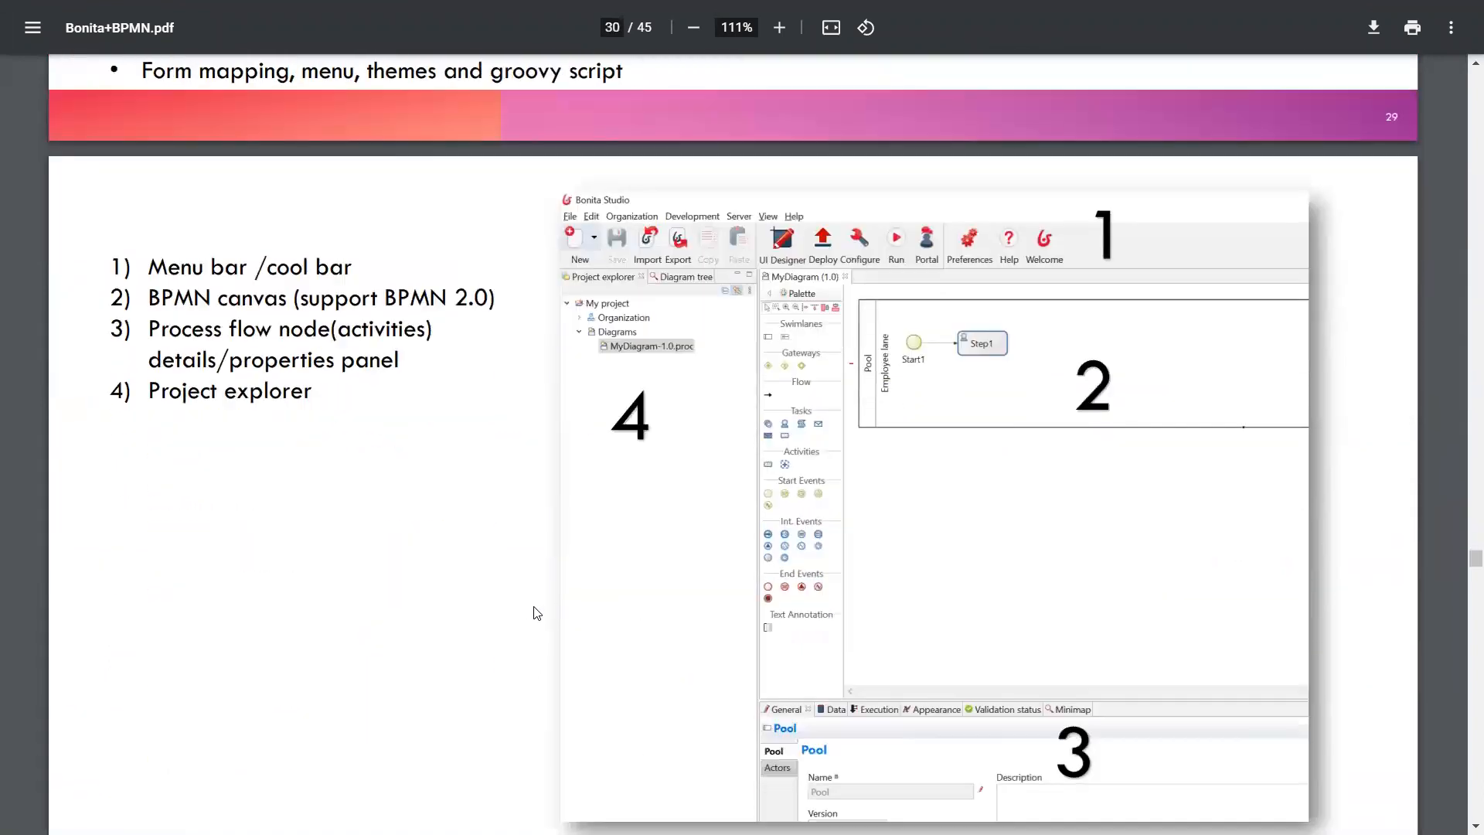
{"action": "scroll", "coordinate": [624, 602], "scroll_direction": "down", "scroll_amount": 1}
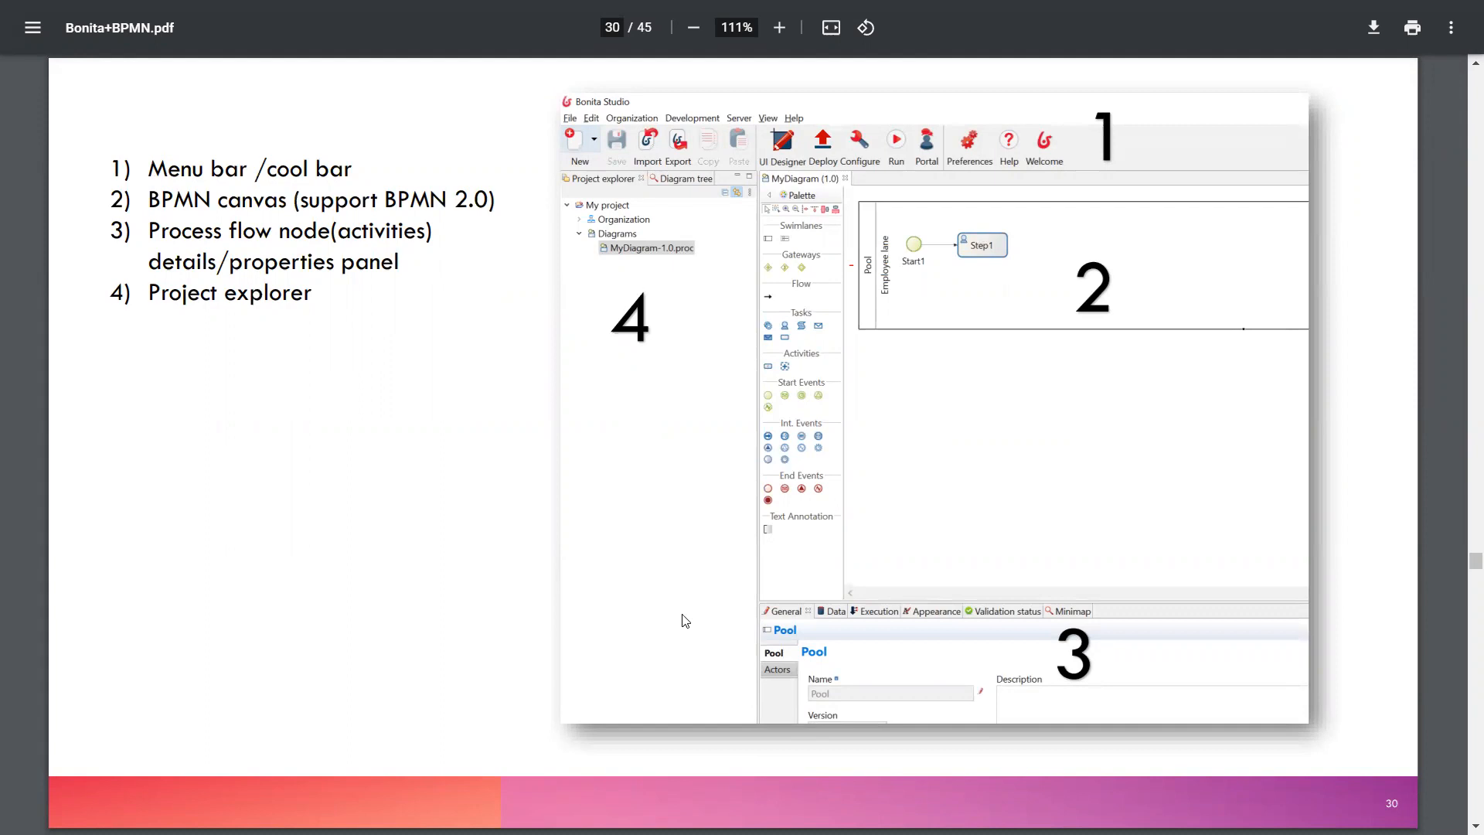
{"action": "scroll", "coordinate": [684, 622], "scroll_direction": "up", "scroll_amount": 20}
{"action": "scroll", "coordinate": [683, 624], "scroll_direction": "up", "scroll_amount": 20}
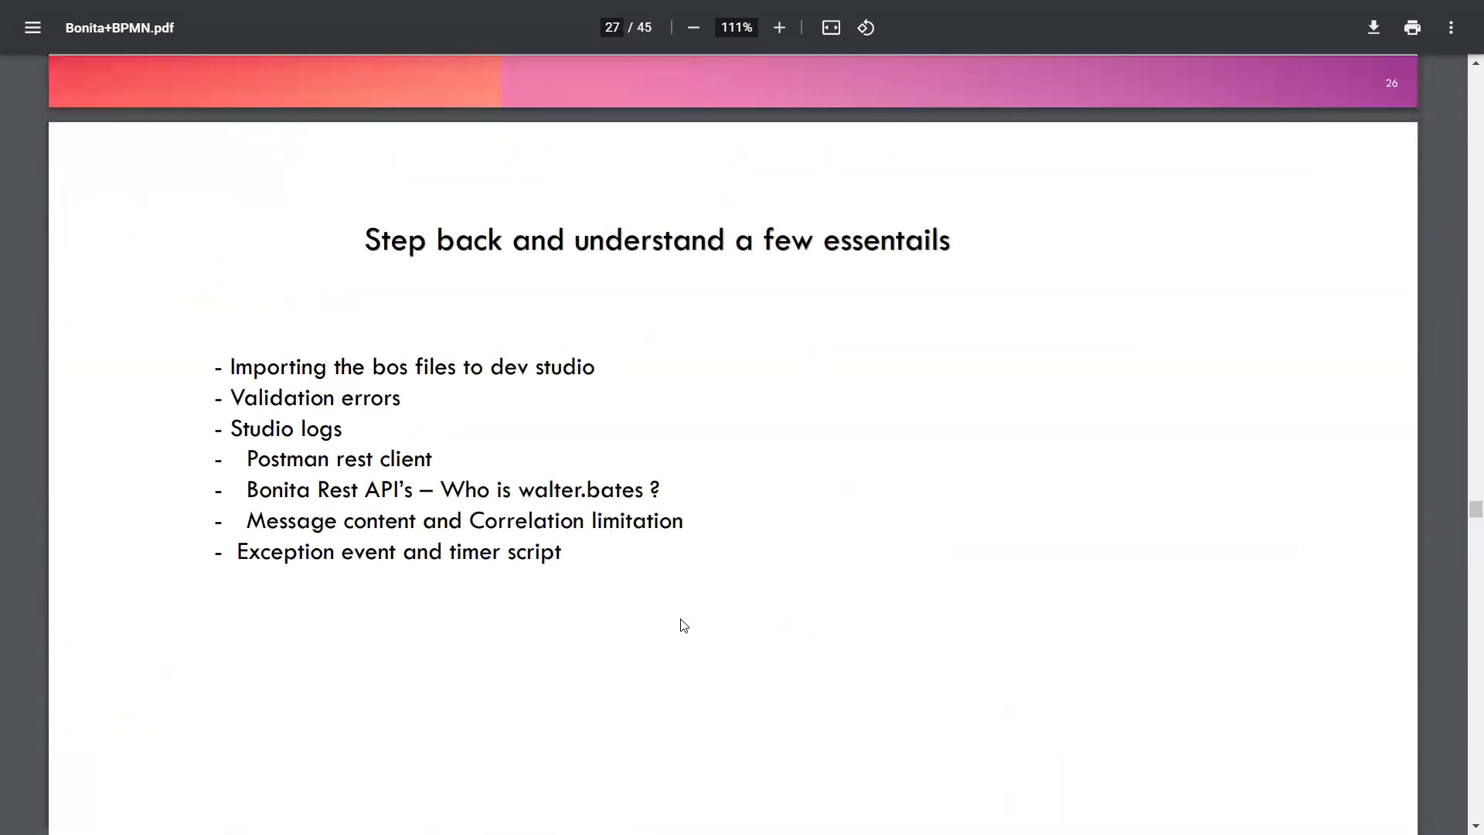
{"action": "scroll", "coordinate": [684, 625], "scroll_direction": "up", "scroll_amount": 13}
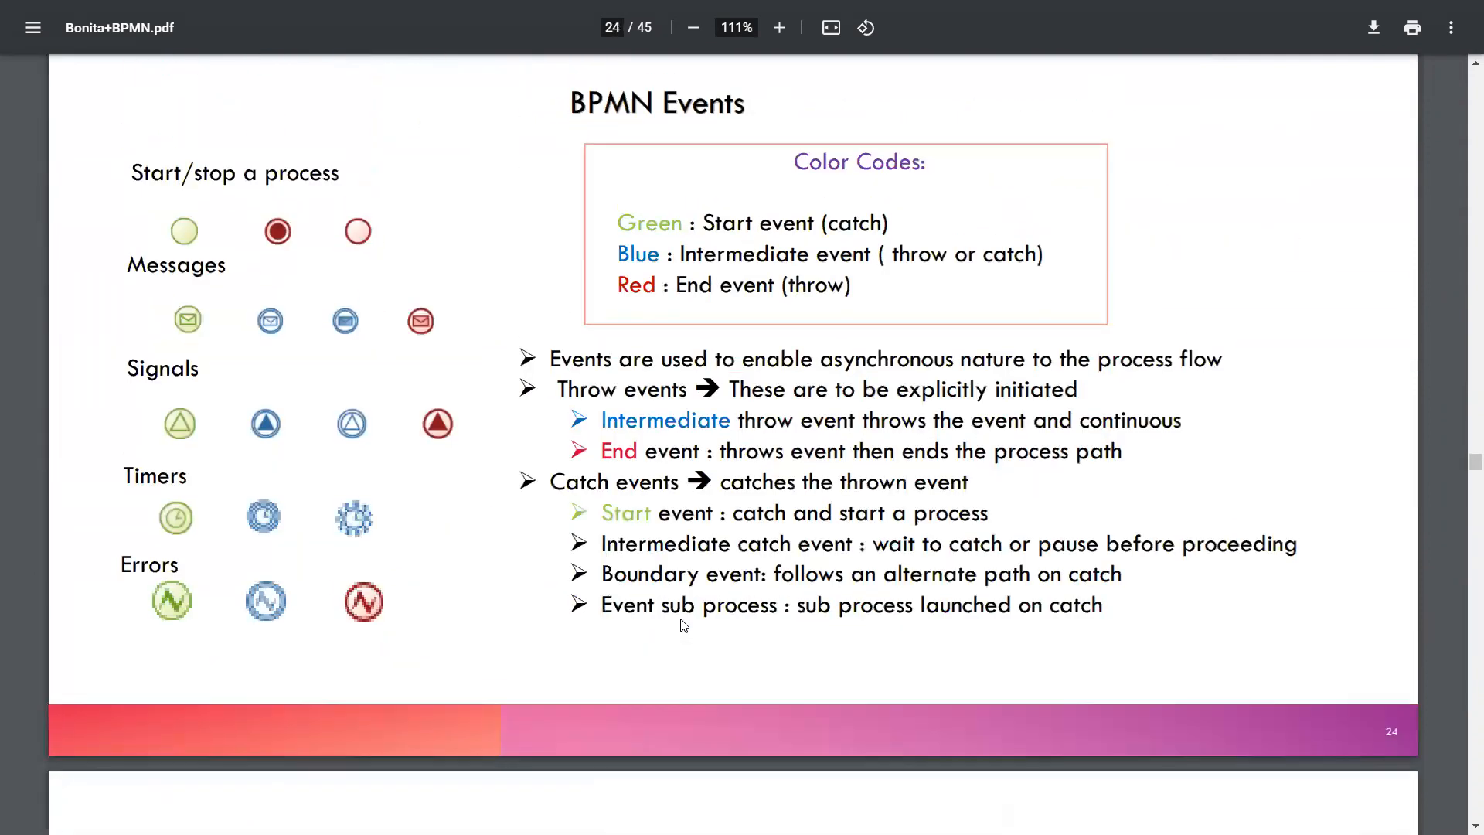
{"action": "scroll", "coordinate": [680, 623], "scroll_direction": "up", "scroll_amount": 2}
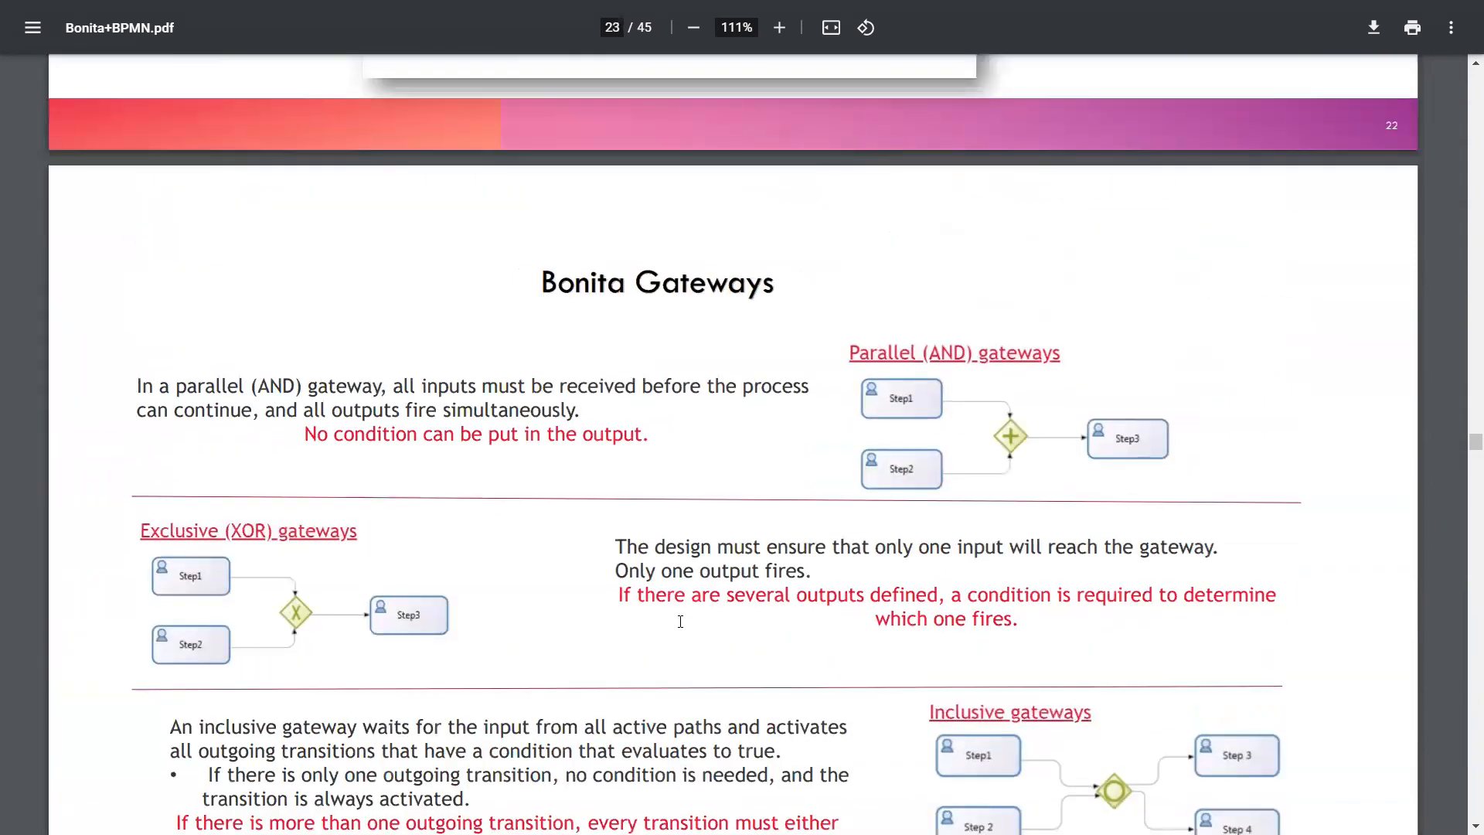
{"action": "scroll", "coordinate": [680, 623], "scroll_direction": "down", "scroll_amount": 1}
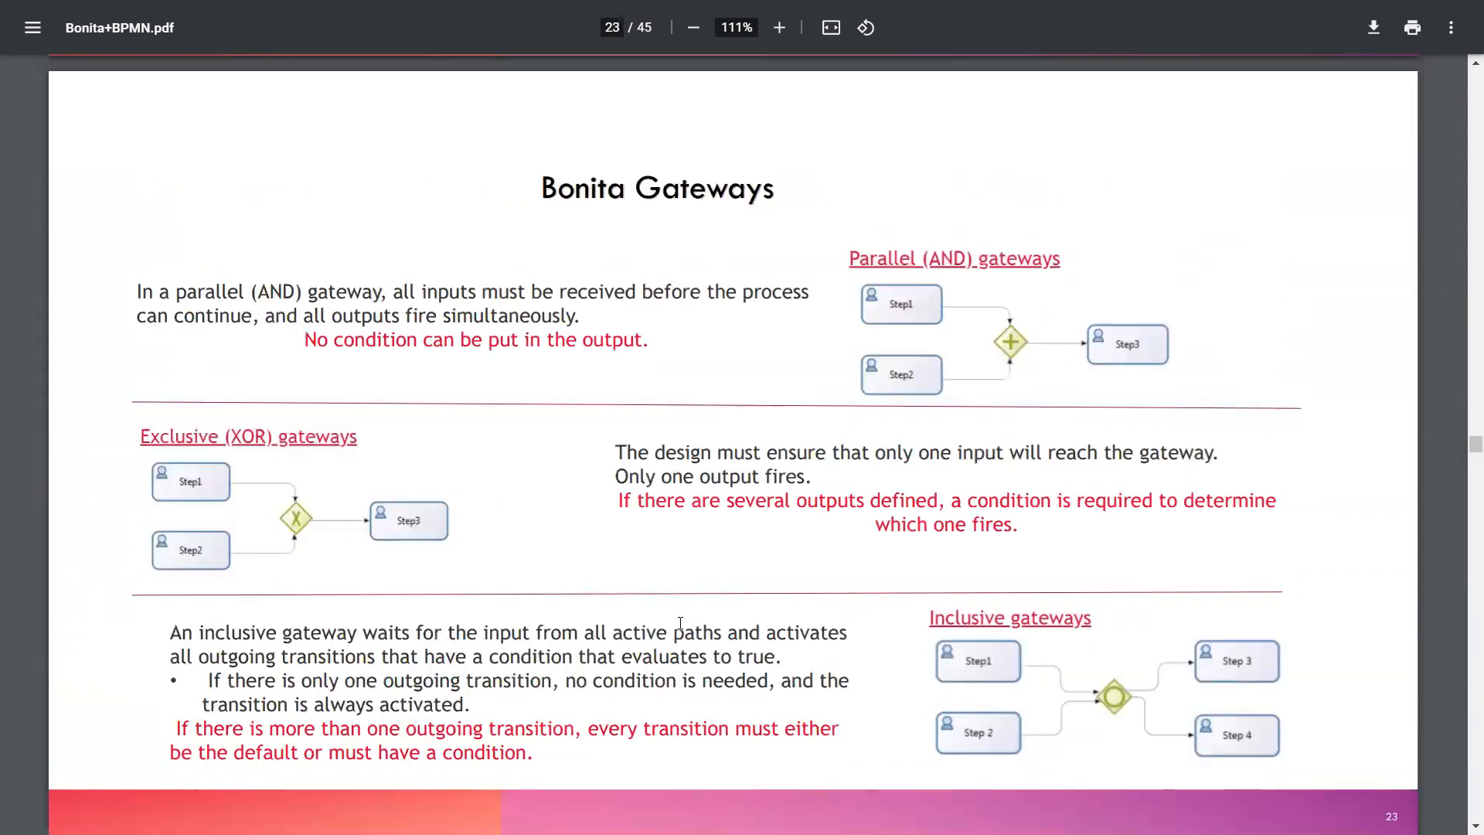